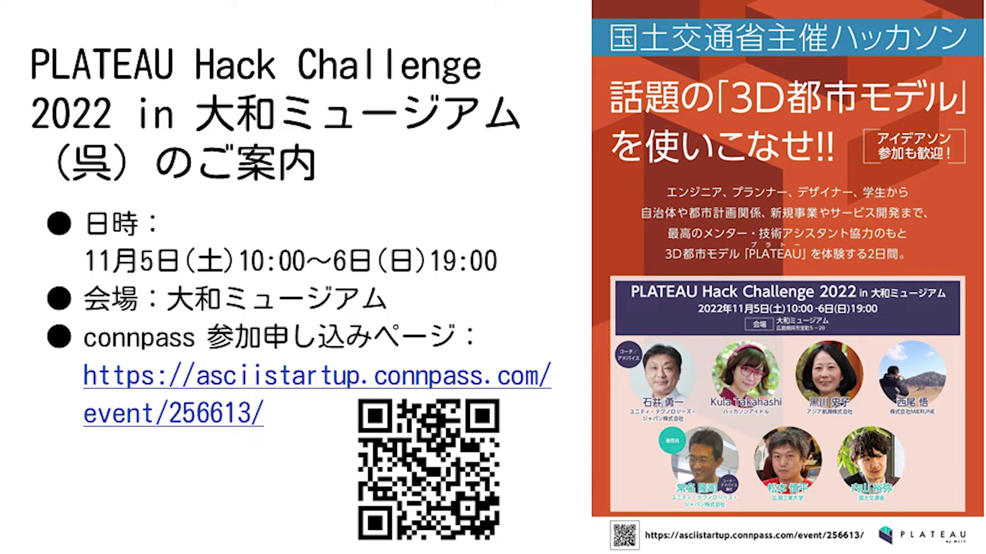
- Advance three slides through the Sendai event announcement and the following announcement slides
{"action": "key", "text": "Right"}
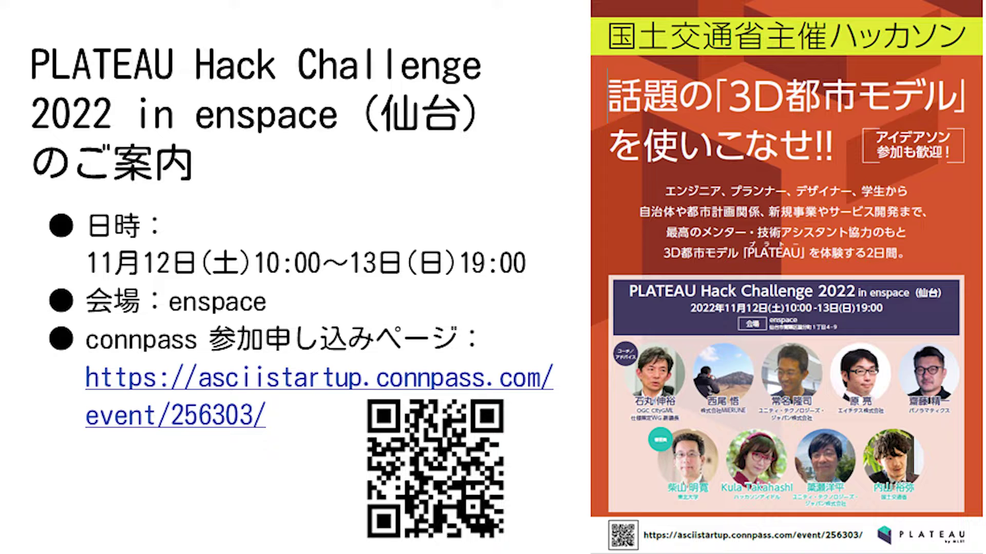
{"action": "key", "text": "Right"}
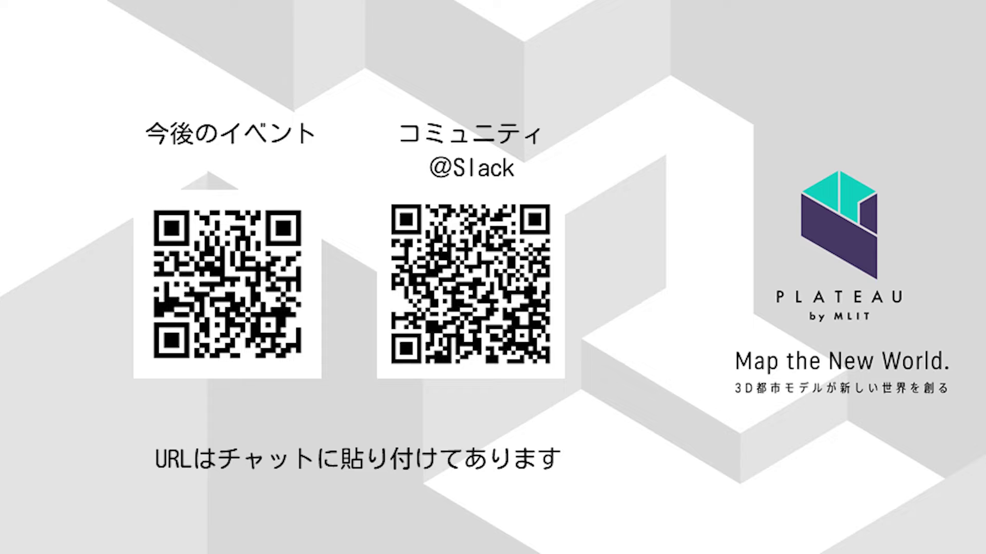
{"action": "key", "text": "Right"}
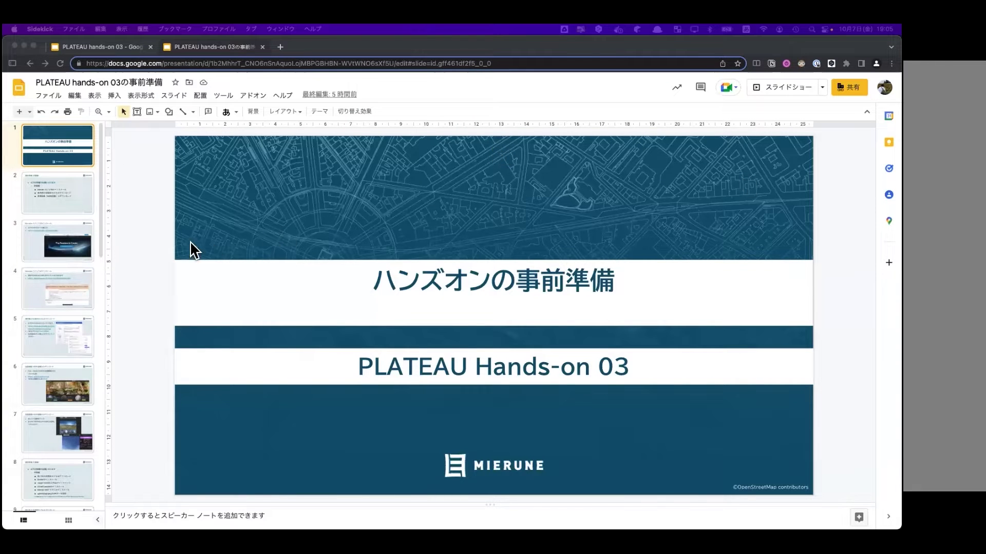
- Bring the prep deck editor forward and show slide 2's beginner preparation list
{"action": "left_click", "coordinate": [155, 246]}
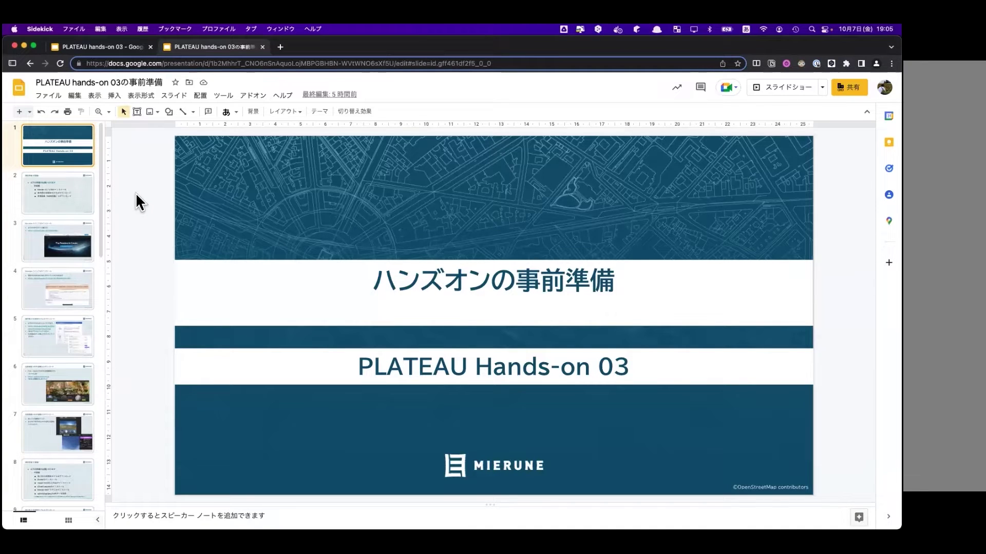
{"action": "left_click", "coordinate": [51, 195]}
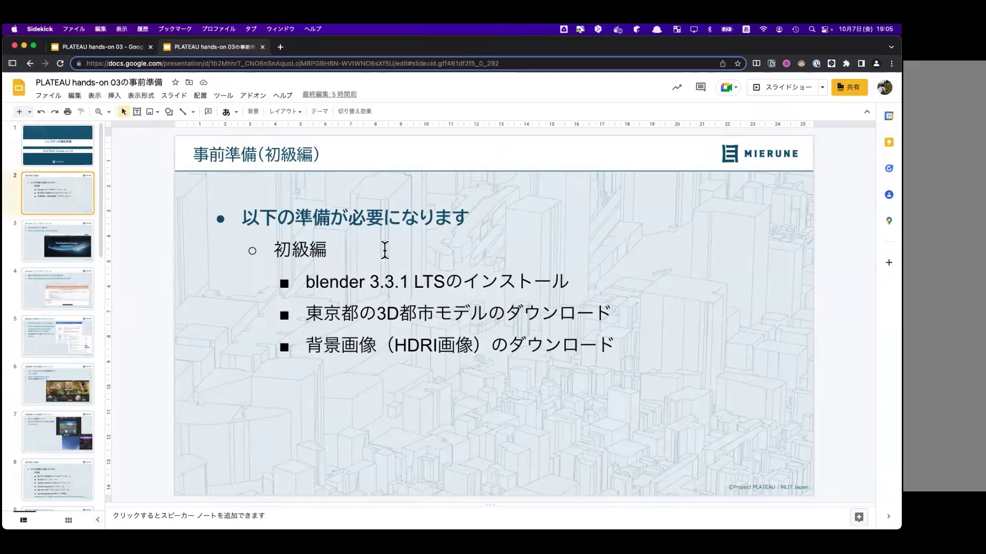
{"action": "left_click", "coordinate": [57, 290]}
{"action": "left_click", "coordinate": [65, 210]}
- Highlight the blender 3.3.1 LTS install and city model download lines, then show slide 3
{"action": "mouse_move", "coordinate": [306, 285]}
{"action": "left_mouse_down"}
{"action": "mouse_move", "coordinate": [568, 279]}
{"action": "mouse_move", "coordinate": [589, 308]}
{"action": "left_mouse_up"}
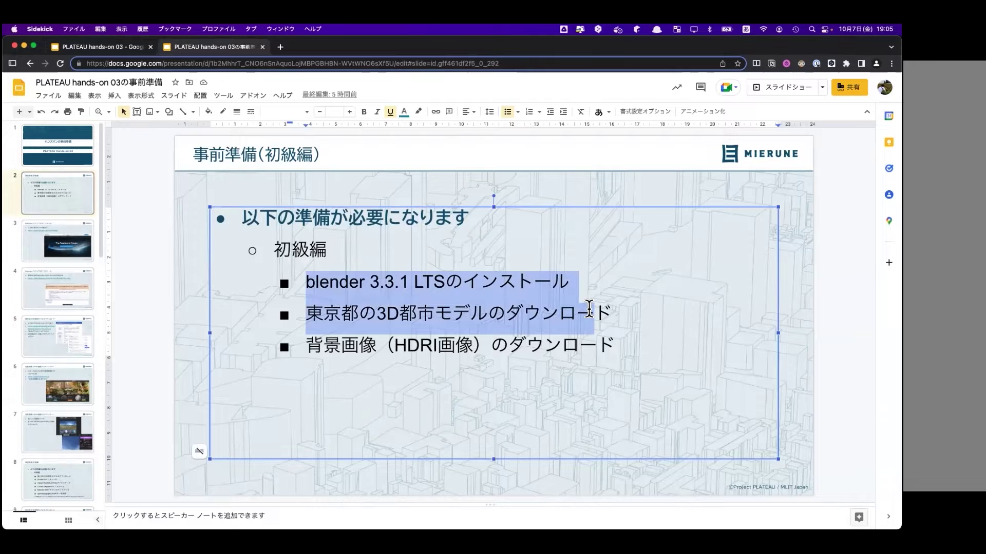
{"action": "mouse_move", "coordinate": [589, 308]}
{"action": "left_mouse_down"}
{"action": "mouse_move", "coordinate": [622, 310]}
{"action": "mouse_move", "coordinate": [620, 346]}
{"action": "left_mouse_up"}
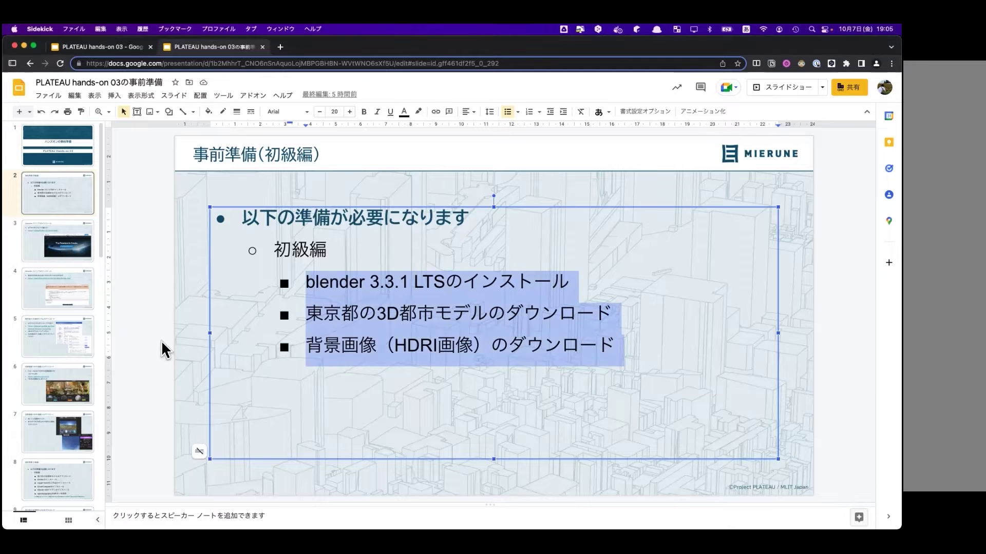
{"action": "left_click", "coordinate": [186, 329]}
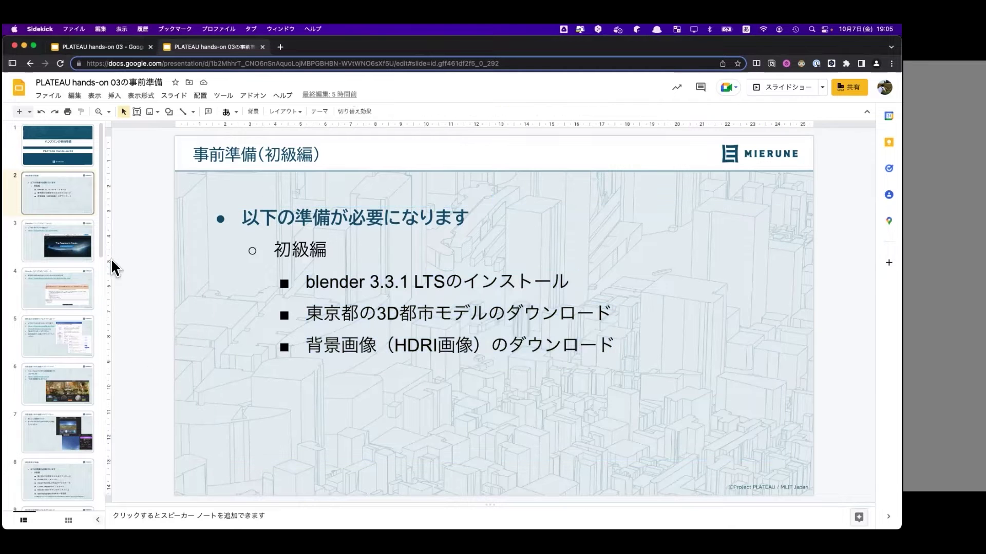
{"action": "left_click", "coordinate": [69, 241]}
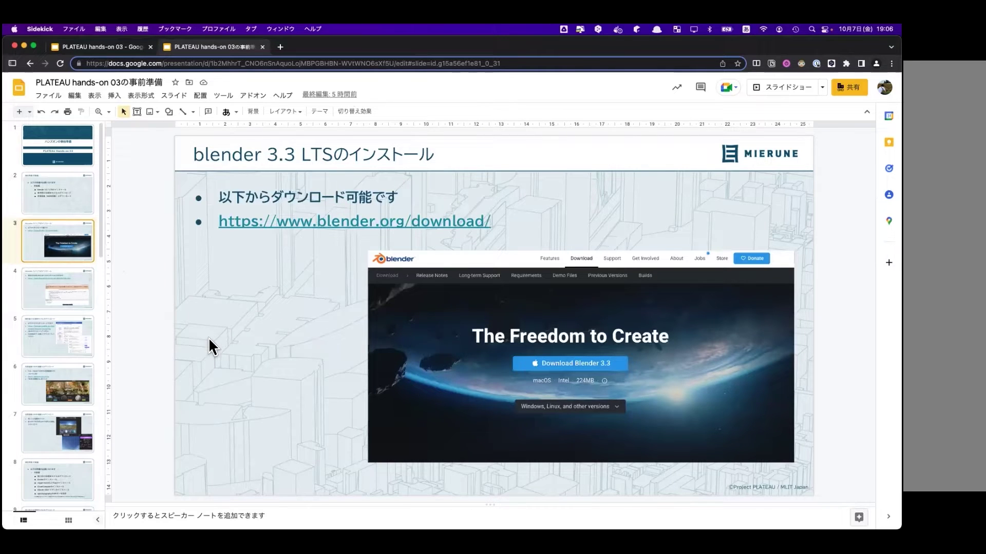
- Browse the Tokyo model and HDRI download slides (5–7) on the way to slide 8
{"action": "left_click", "coordinate": [56, 288]}
{"action": "left_click", "coordinate": [48, 349]}
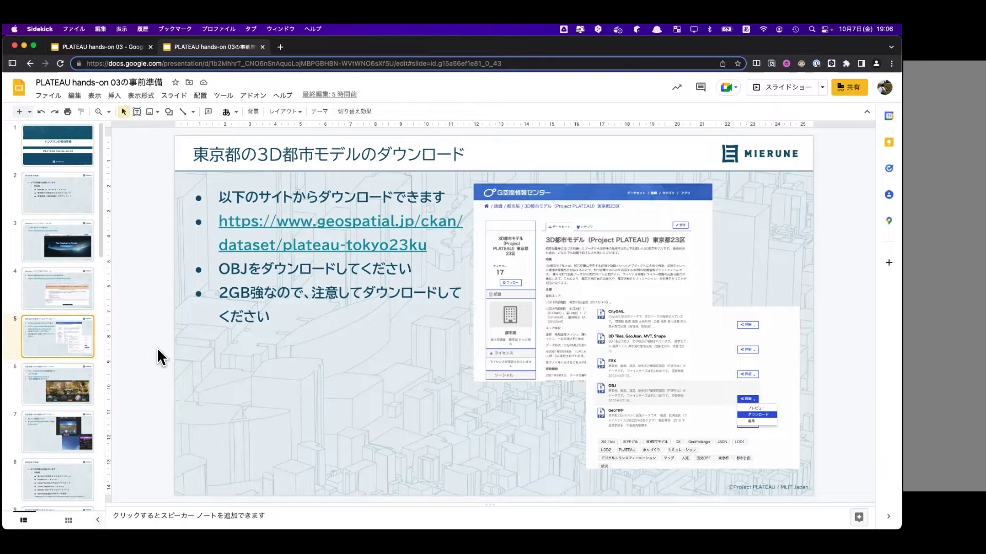
{"action": "left_click", "coordinate": [66, 385]}
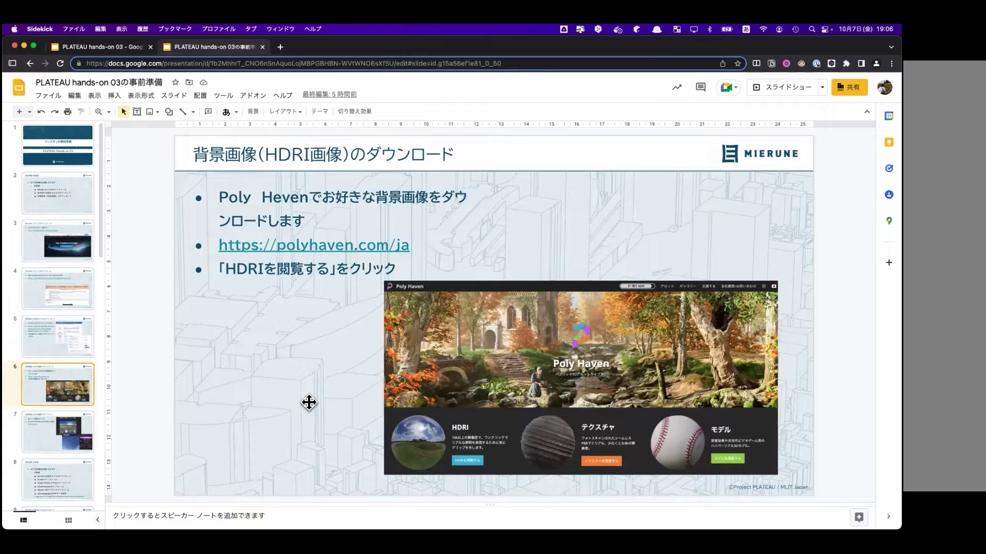
{"action": "left_click", "coordinate": [234, 401]}
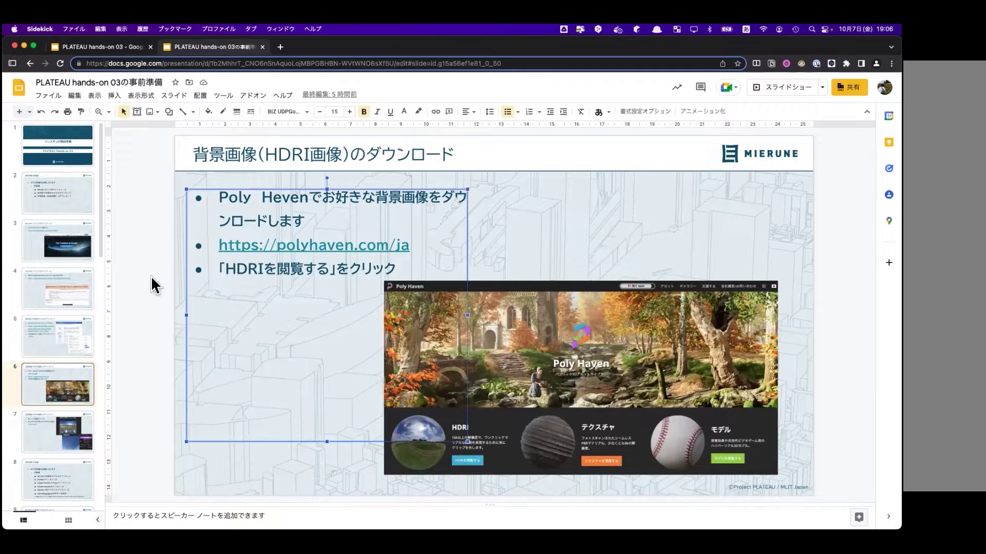
{"action": "left_click", "coordinate": [124, 287]}
{"action": "left_click", "coordinate": [60, 435]}
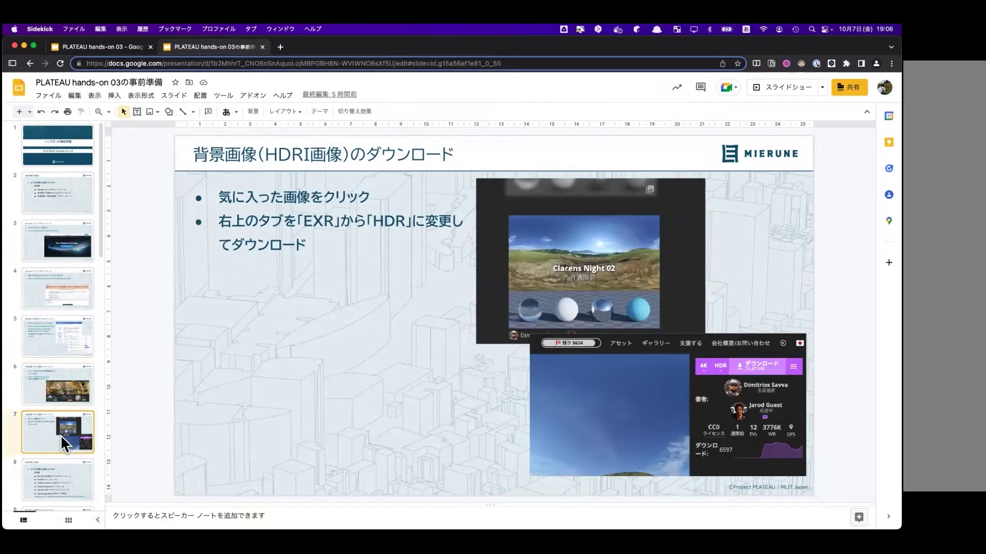
{"action": "left_click", "coordinate": [34, 468]}
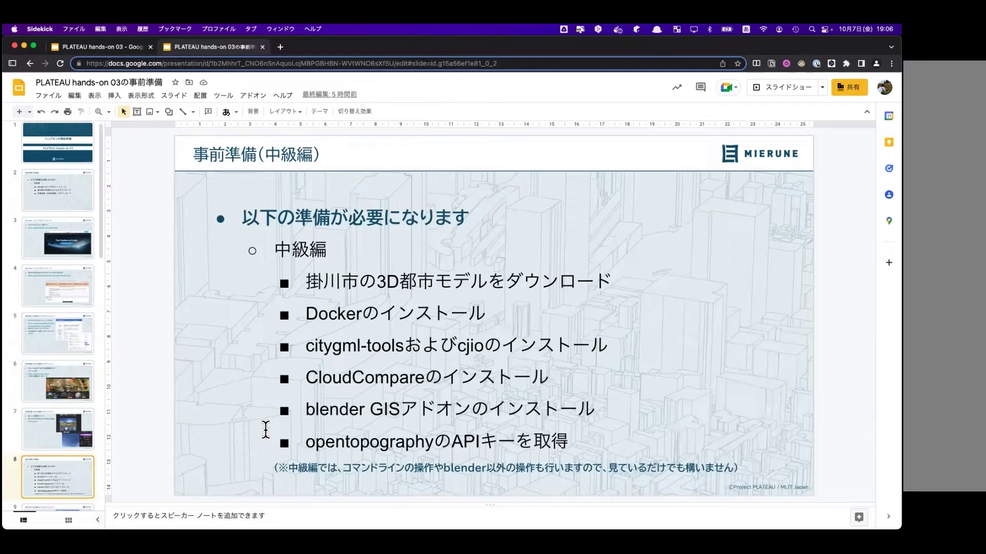
- Highlight the intermediate list, then browse the Kakegawa, Docker, blender GIS and API key slides
{"action": "triple_click", "coordinate": [321, 469]}
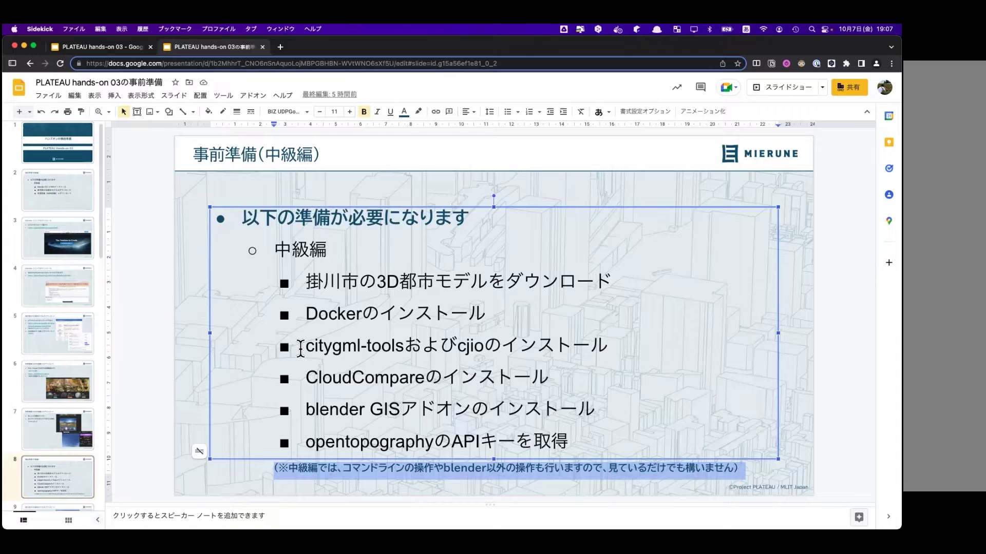
{"action": "left_click_drag", "start_coordinate": [302, 284], "coordinate": [579, 441]}
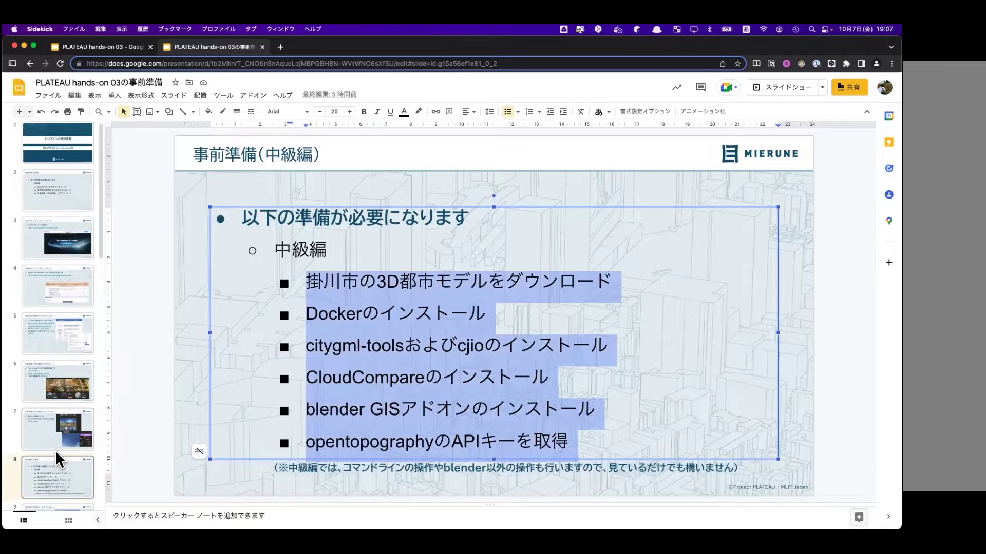
{"action": "scroll", "coordinate": [59, 349], "scroll_direction": "down", "scroll_amount": 3}
{"action": "left_click", "coordinate": [59, 362]}
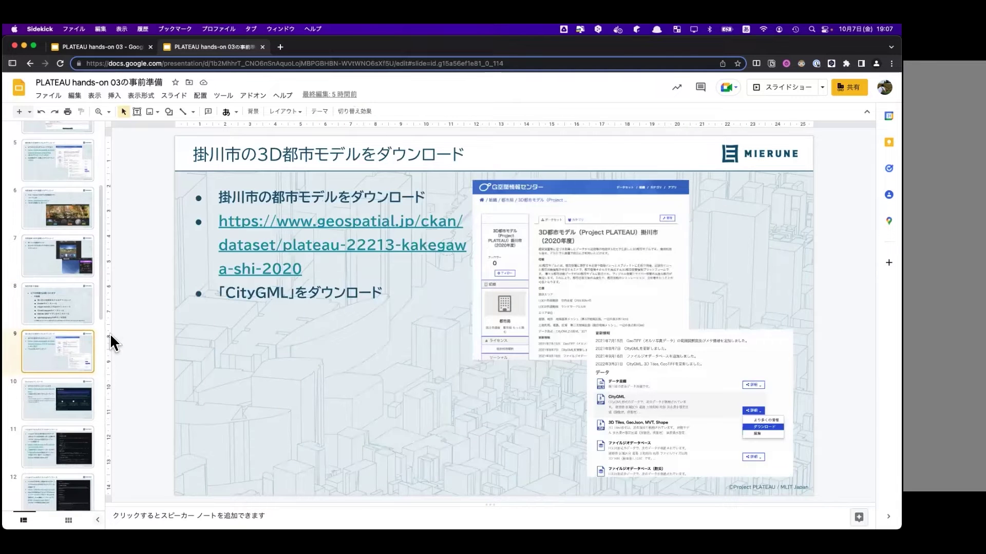
{"action": "key", "text": "Down"}
{"action": "key", "text": "Down"}
{"action": "key", "text": "Down"}
{"action": "key", "text": "Down"}
{"action": "key", "text": "Down"}
{"action": "key", "text": "Down"}
{"action": "key", "text": "Down"}
{"action": "key", "text": "Down"}
{"action": "key", "text": "Down"}
{"action": "key", "text": "Down"}
{"action": "key", "text": "Down"}
{"action": "key", "text": "Down"}
{"action": "key", "text": "Down"}
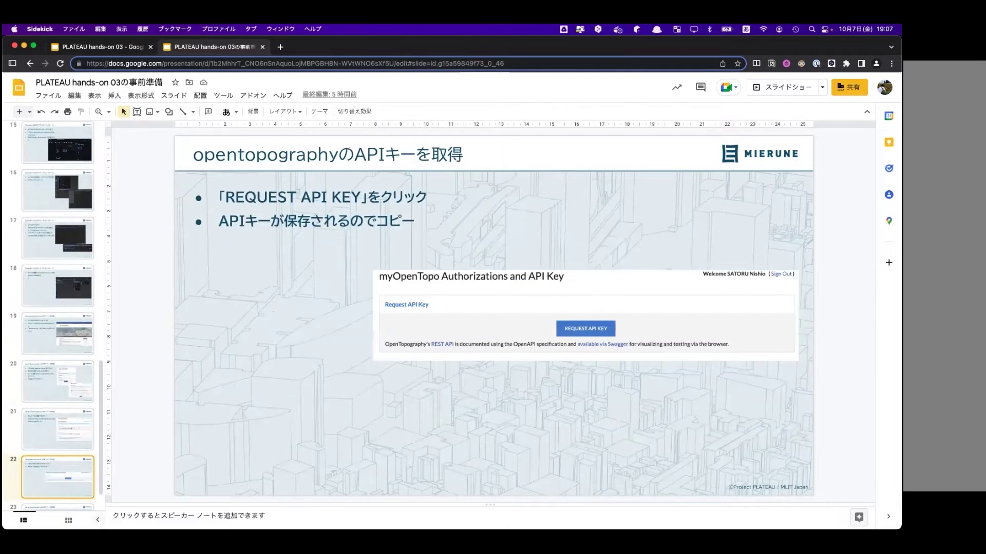
{"action": "key", "text": "Down"}
{"action": "key", "text": "Up"}
{"action": "key", "text": "Up"}
{"action": "key", "text": "Up"}
{"action": "key", "text": "Up"}
{"action": "key", "text": "Up"}
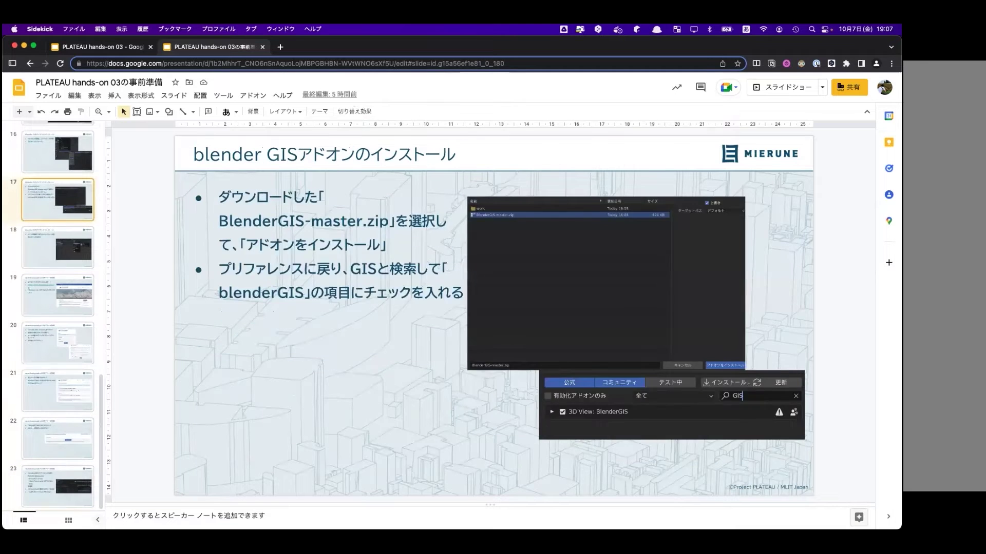
{"action": "key", "text": "Up"}
{"action": "key", "text": "Up"}
{"action": "key", "text": "Up"}
{"action": "key", "text": "Up"}
{"action": "key", "text": "Up"}
{"action": "key", "text": "Up"}
{"action": "key", "text": "Up"}
{"action": "key", "text": "Up"}
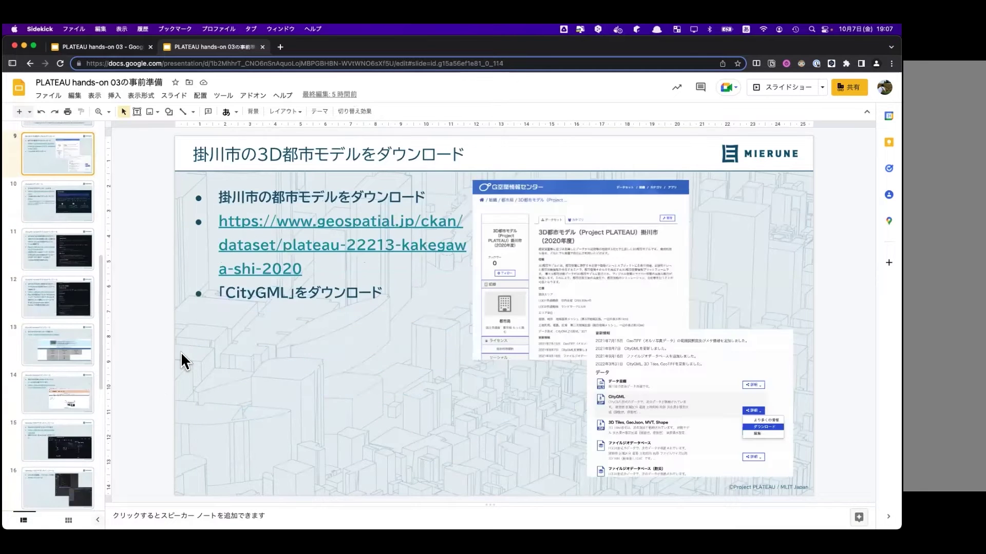
{"action": "key", "text": "Up"}
- Highlight each intermediate item: Kakegawa download, Docker, citygml-tools/cjio, CloudCompare, blender GIS, opentopography API key
{"action": "left_click_drag", "start_coordinate": [307, 281], "coordinate": [606, 280]}
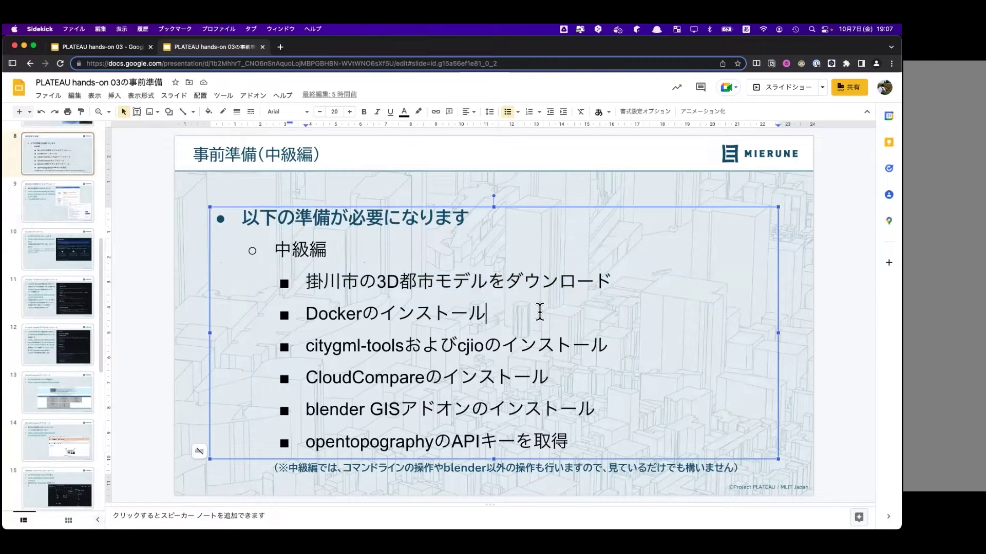
{"action": "triple_click", "coordinate": [536, 313]}
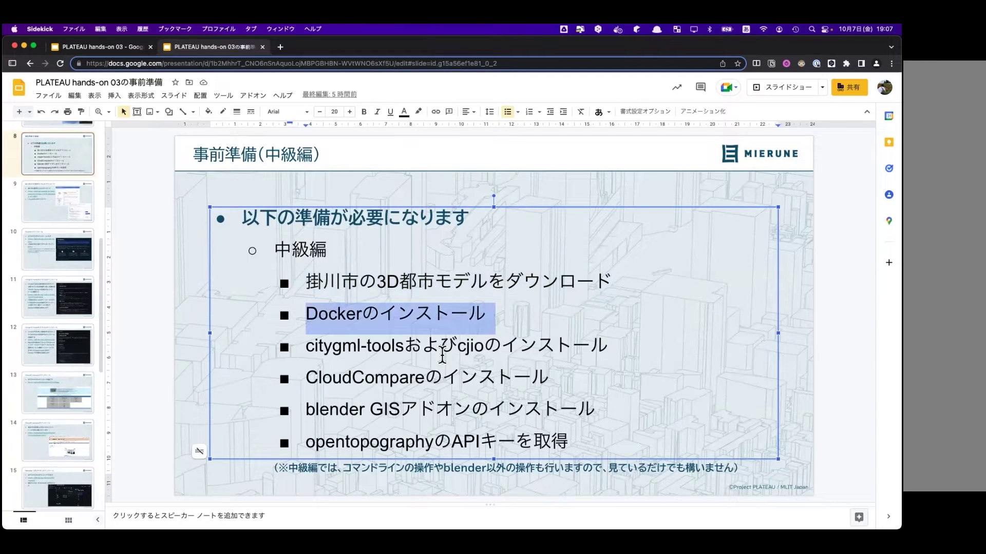
{"action": "mouse_move", "coordinate": [306, 353]}
{"action": "left_mouse_down"}
{"action": "mouse_move", "coordinate": [583, 335]}
{"action": "mouse_move", "coordinate": [606, 343]}
{"action": "left_mouse_up"}
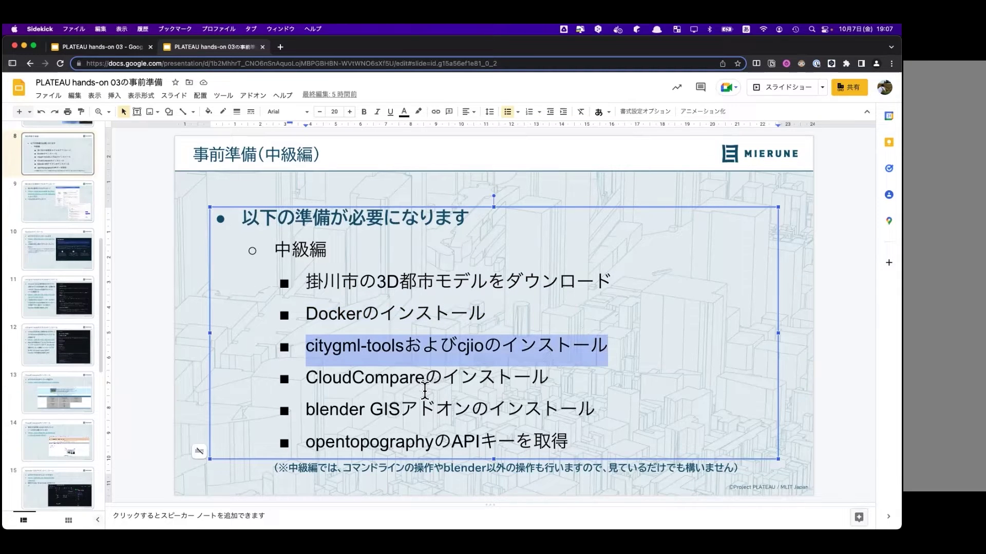
{"action": "left_click_drag", "start_coordinate": [306, 380], "coordinate": [424, 382]}
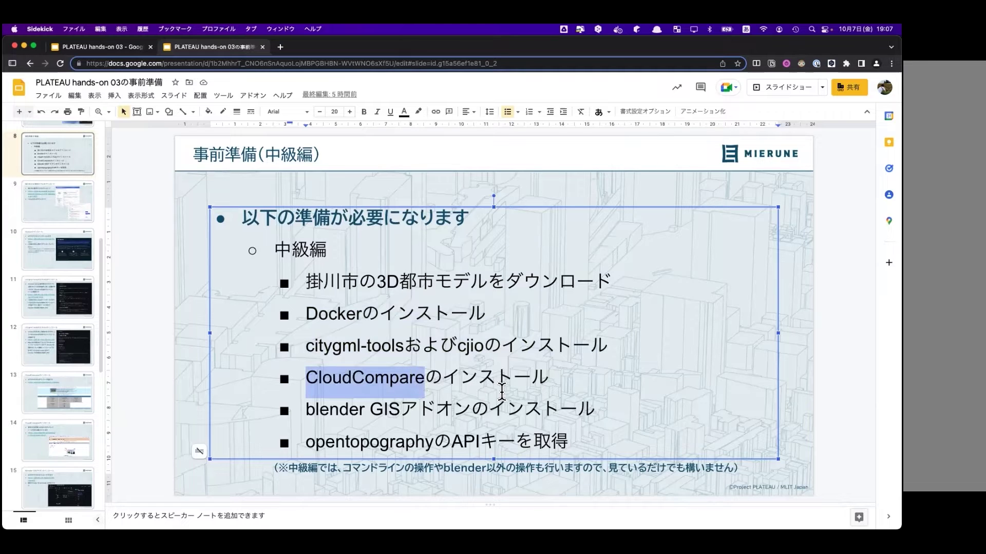
{"action": "left_click_drag", "start_coordinate": [307, 410], "coordinate": [401, 414]}
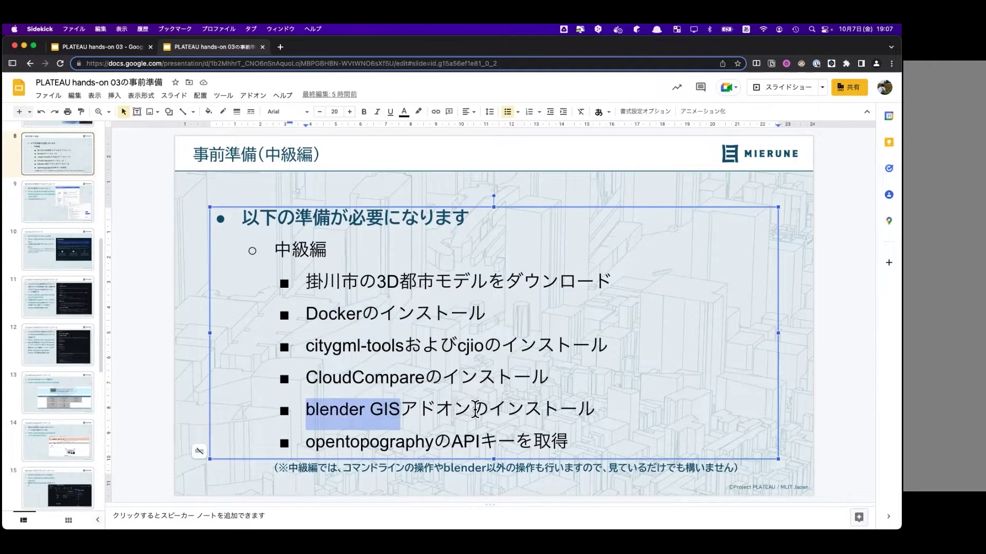
{"action": "double_click", "coordinate": [365, 445]}
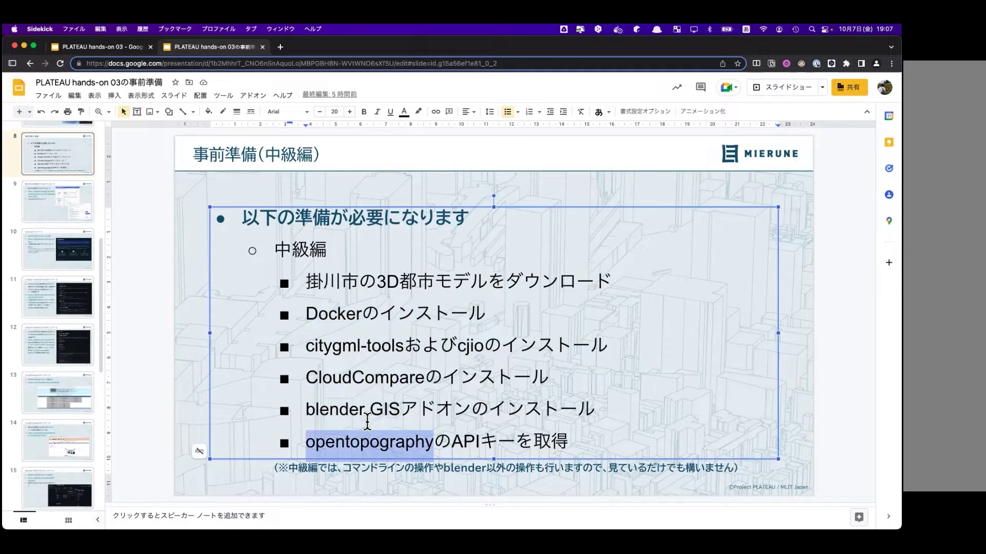
{"action": "left_click_drag", "start_coordinate": [307, 411], "coordinate": [400, 411]}
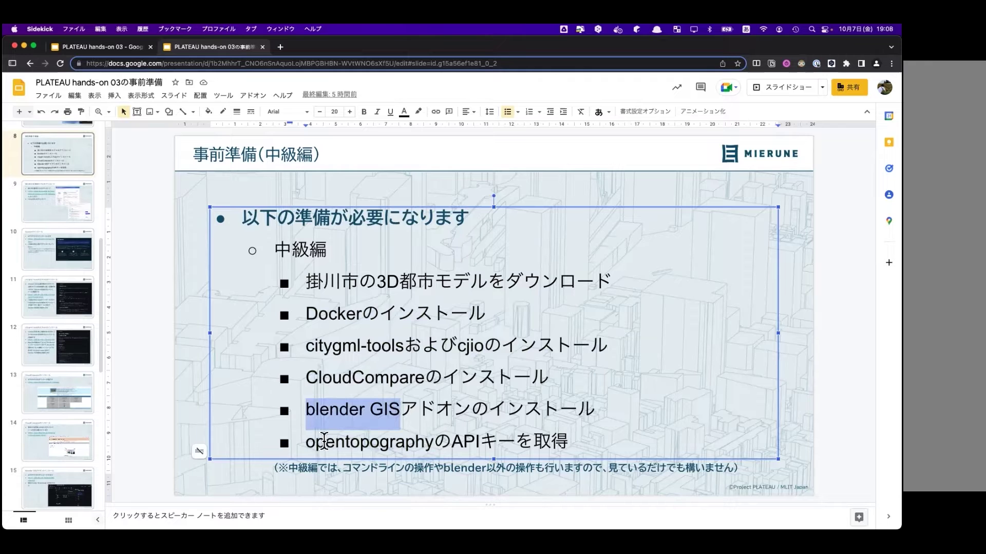
{"action": "left_click_drag", "start_coordinate": [316, 442], "coordinate": [570, 441]}
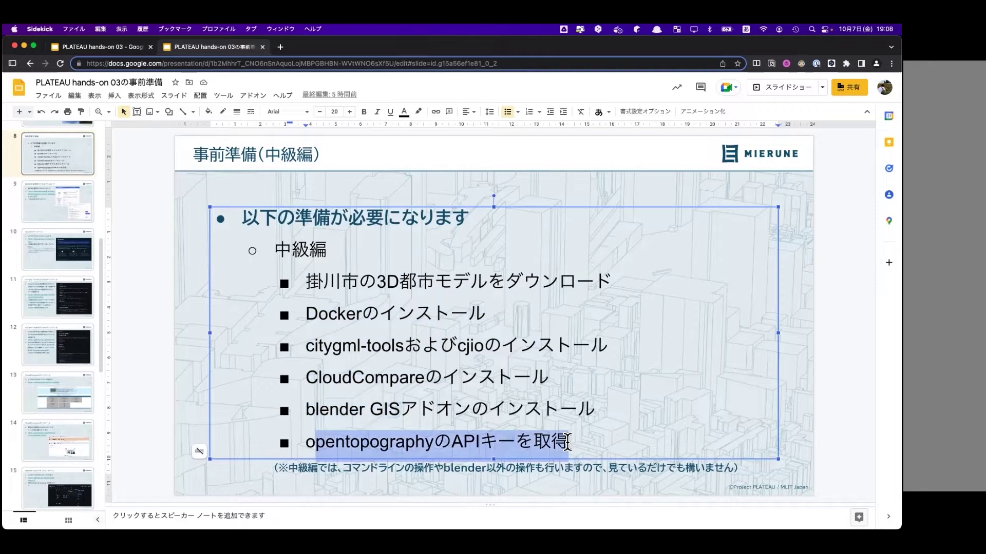
{"action": "left_click", "coordinate": [306, 444]}
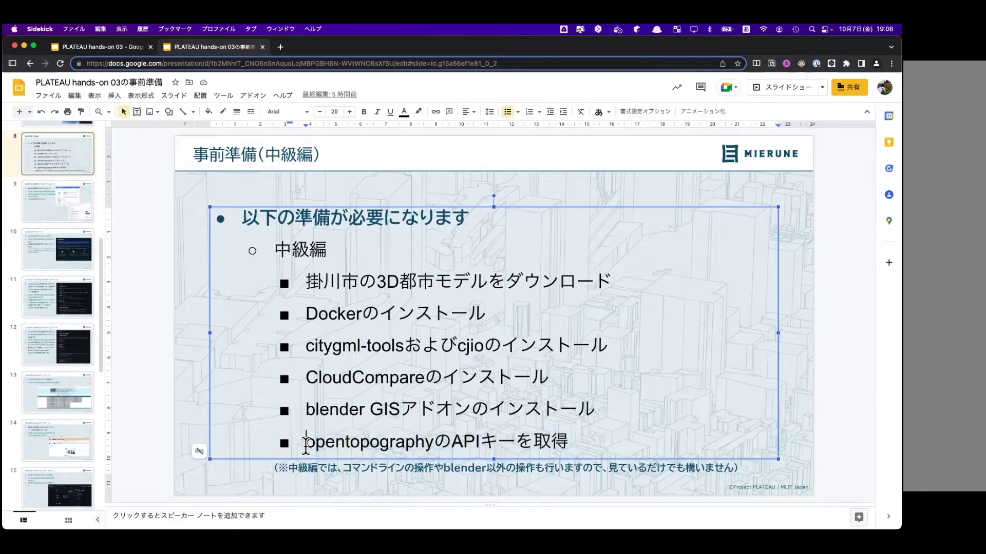
- Deselect the text box and return to the deck's title slide
{"action": "left_click", "coordinate": [137, 320]}
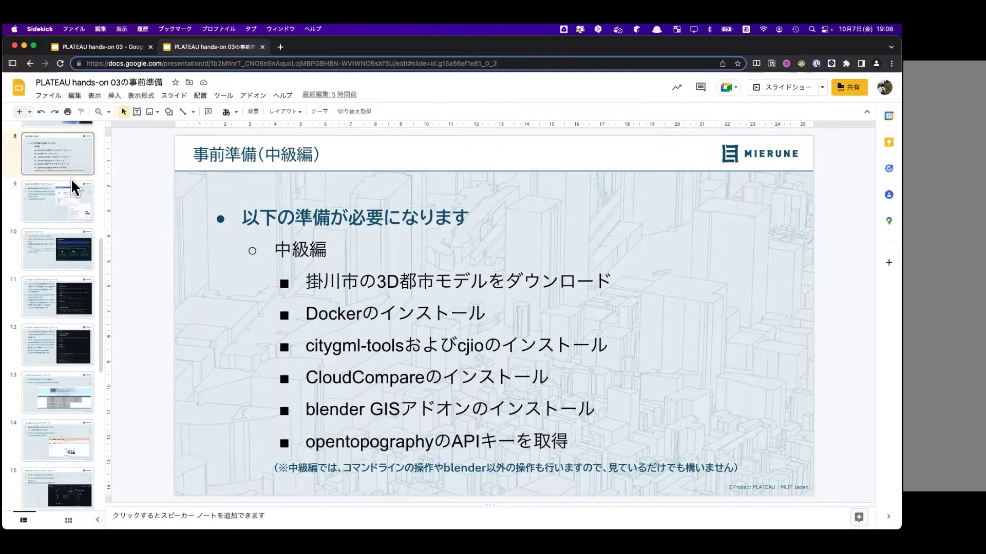
{"action": "scroll", "coordinate": [56, 180], "scroll_direction": "up", "scroll_amount": 7}
{"action": "left_click", "coordinate": [76, 149]}
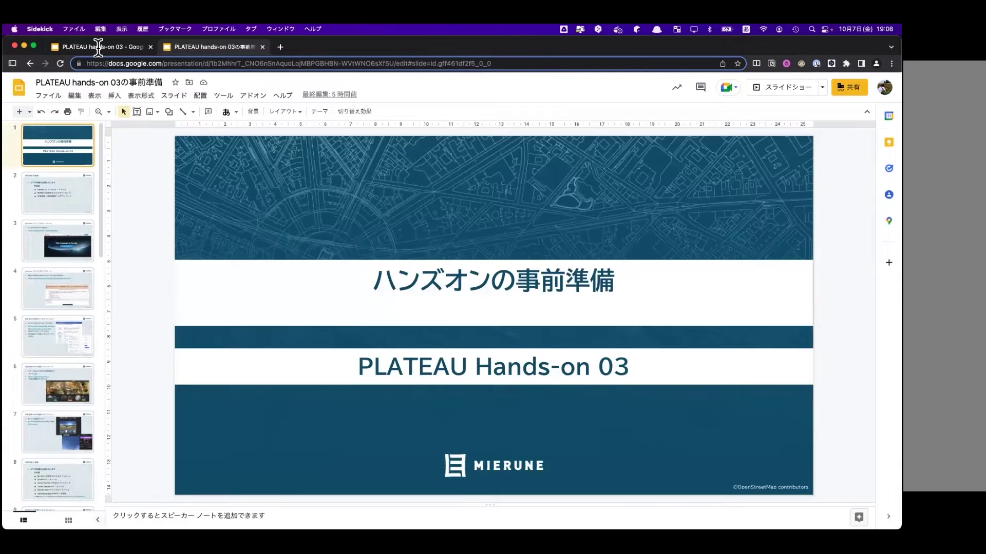
- Show the main deck's self-introduction slide and highlight its Twitter and Qiita profile links
{"action": "left_click", "coordinate": [100, 48]}
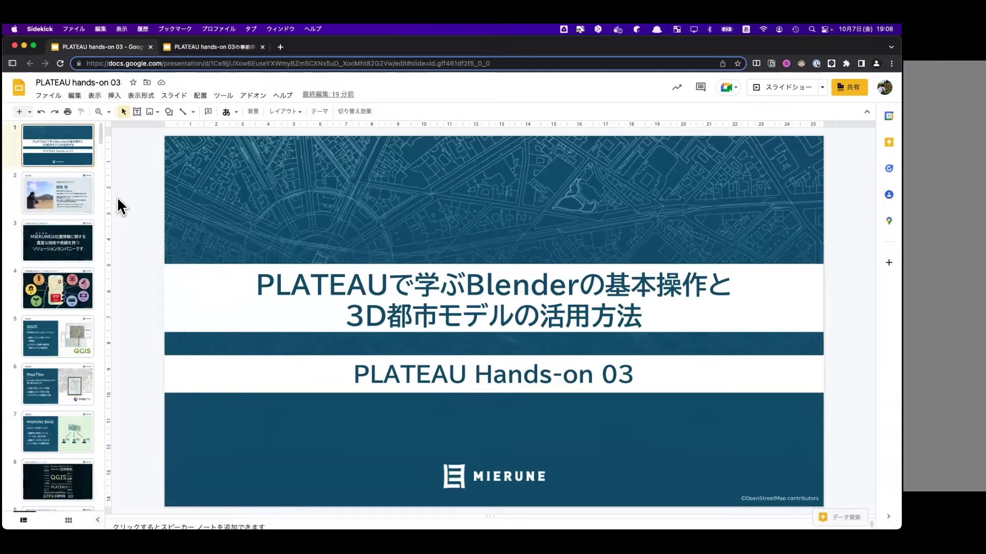
{"action": "left_click", "coordinate": [59, 199]}
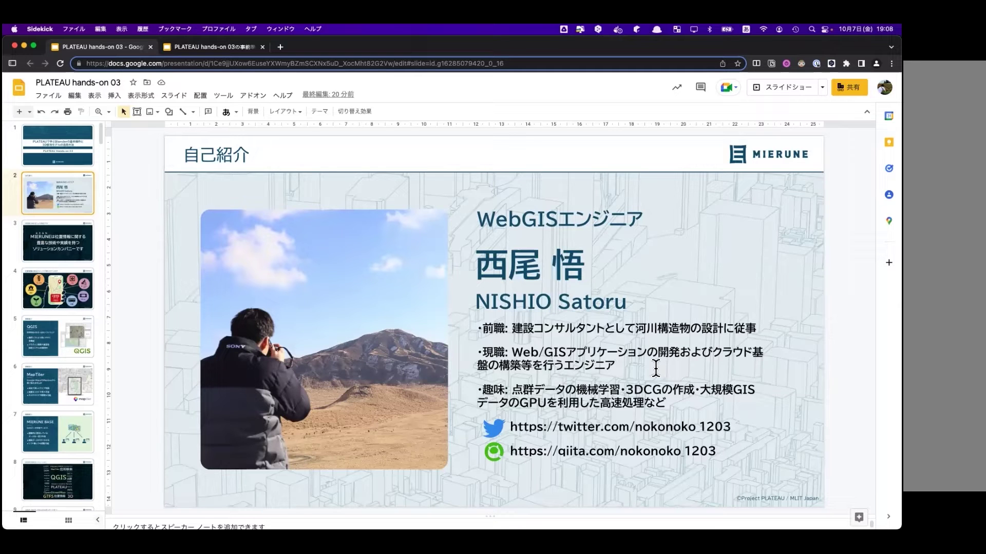
{"action": "triple_click", "coordinate": [609, 435]}
{"action": "triple_click", "coordinate": [603, 455]}
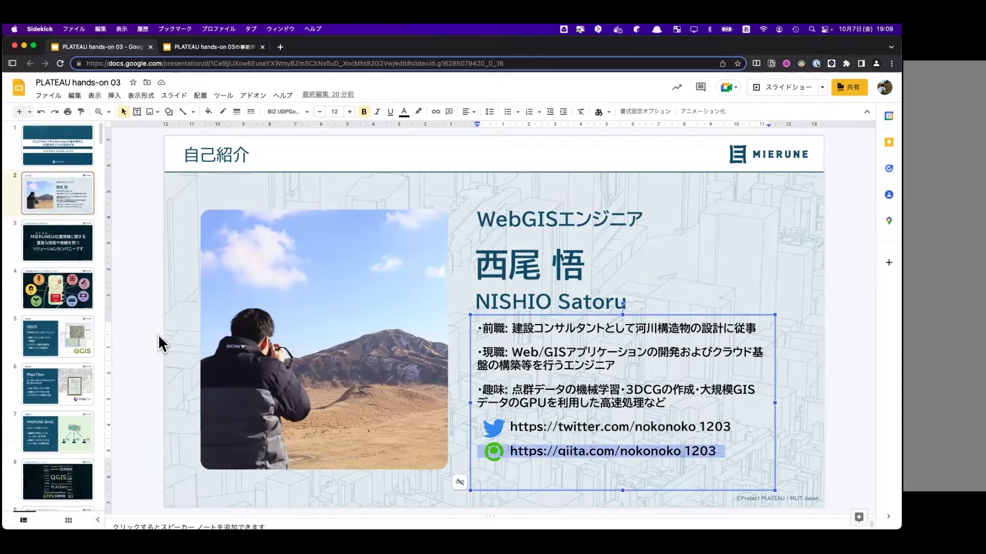
{"action": "left_click", "coordinate": [134, 334]}
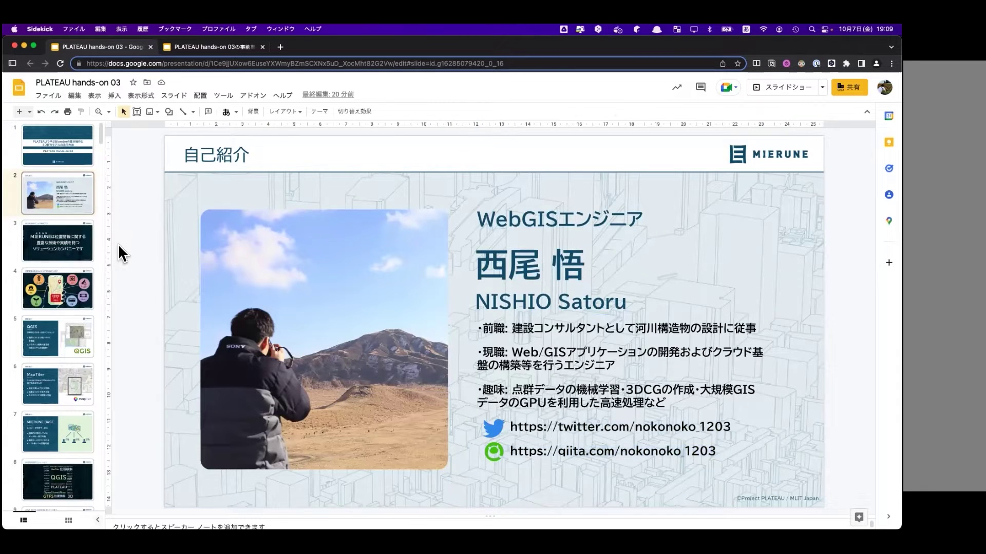
- Step from the MIERUNE company slide through location data, QGIS, MapTiler, MIERUNE BASE and solutions slides
{"action": "left_click", "coordinate": [66, 237]}
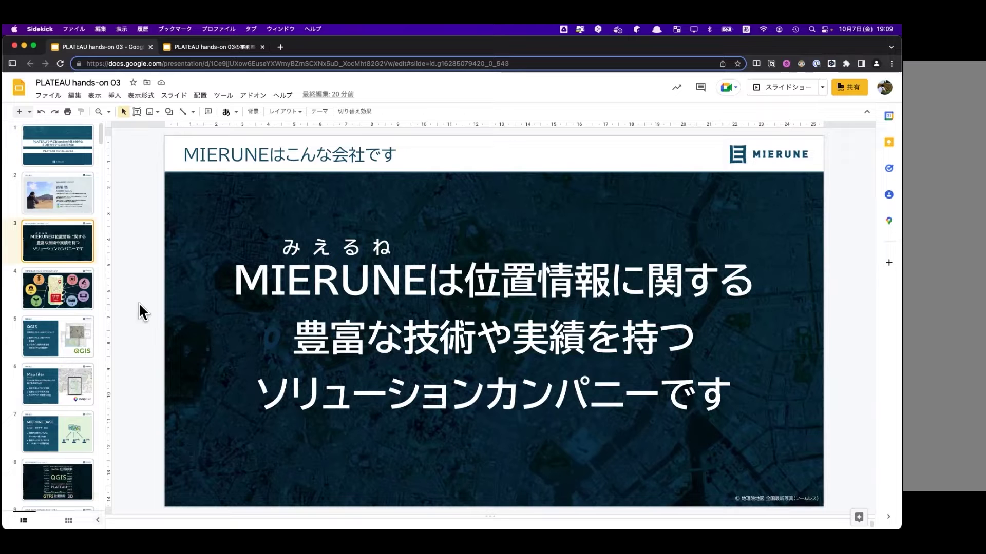
{"action": "key", "text": "Down"}
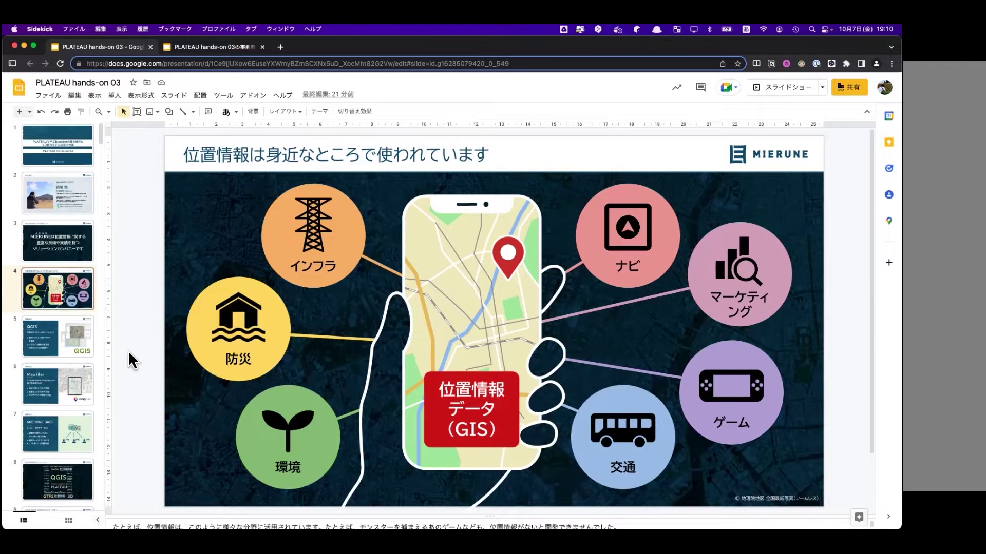
{"action": "key", "text": "Down"}
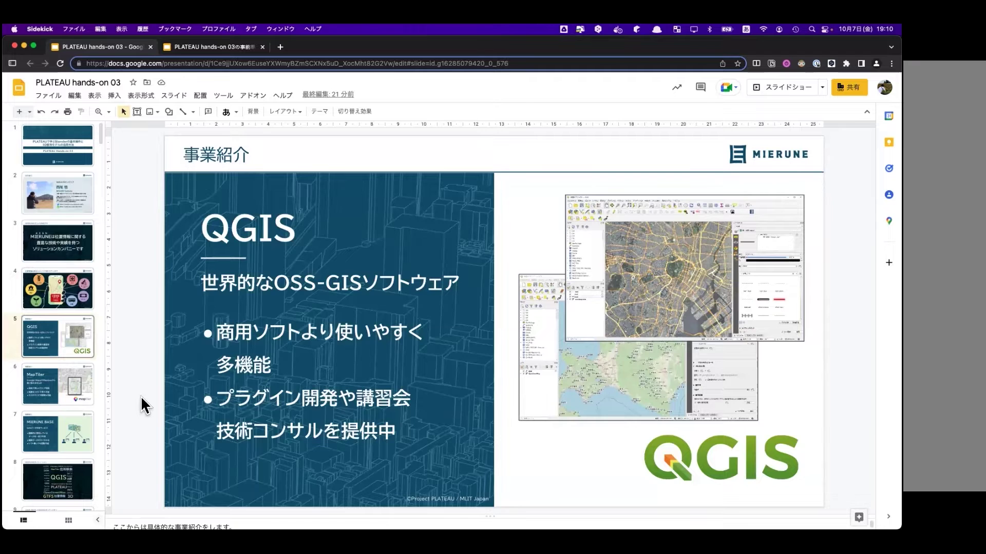
{"action": "key", "text": "Down"}
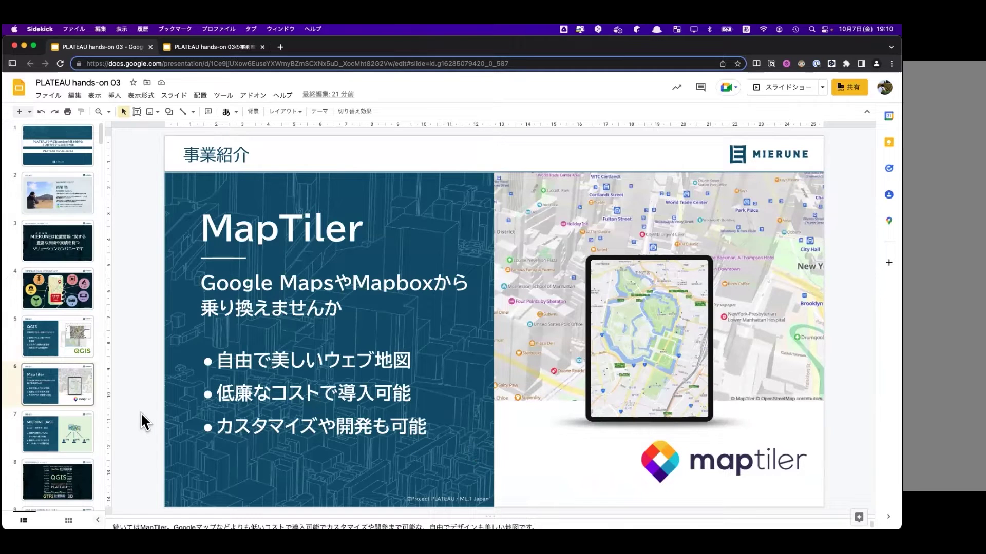
{"action": "key", "text": "Down"}
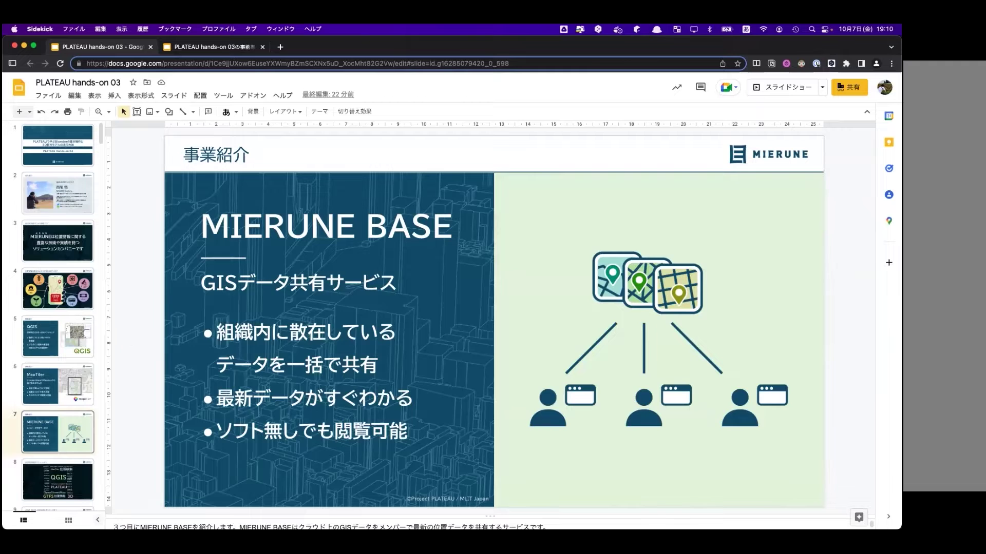
{"action": "key", "text": "Down"}
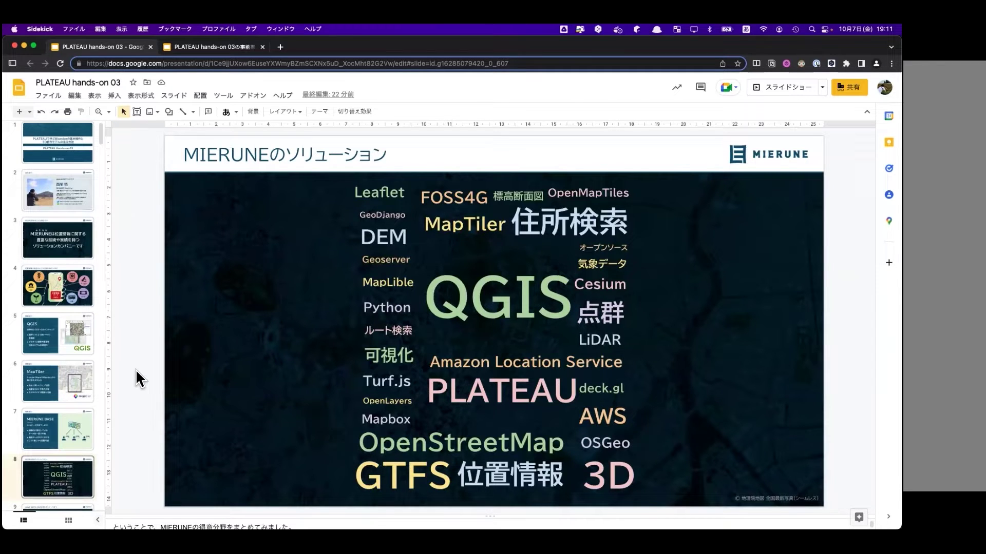
- Advance past the JAWS DAYS 2022 sponsor and hiring slides to slide 11, ターゲット
{"action": "scroll", "coordinate": [66, 485], "scroll_direction": "down", "scroll_amount": 1}
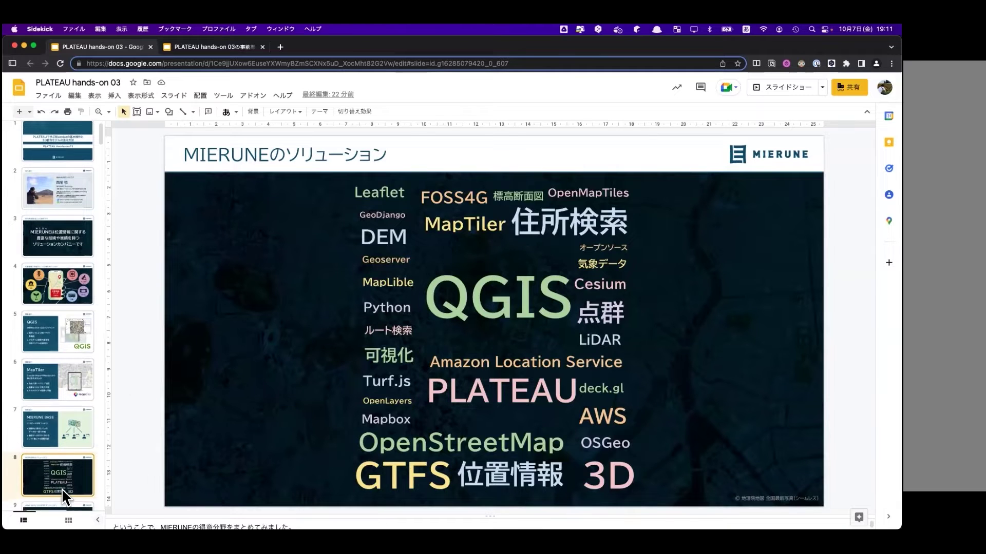
{"action": "key", "text": "Down"}
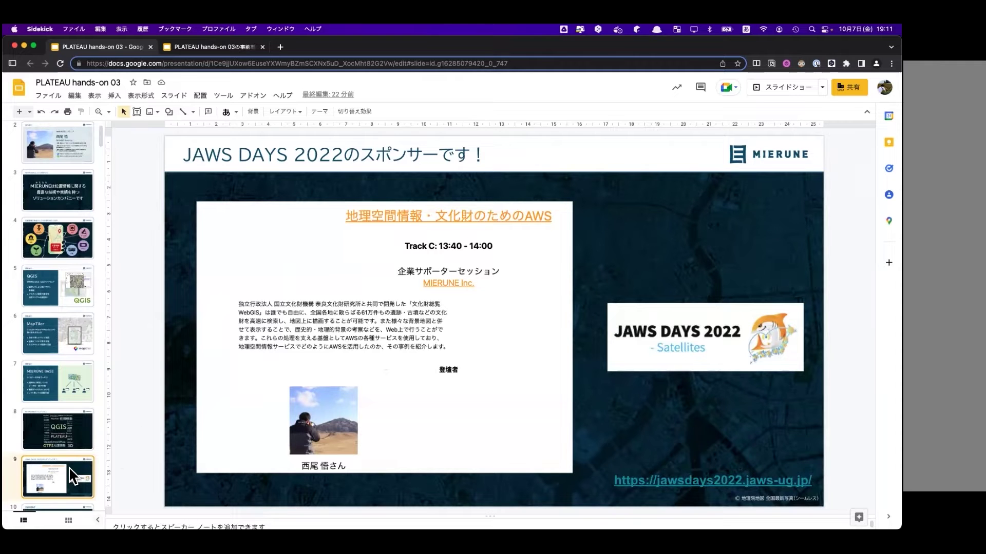
{"action": "key", "text": "Down"}
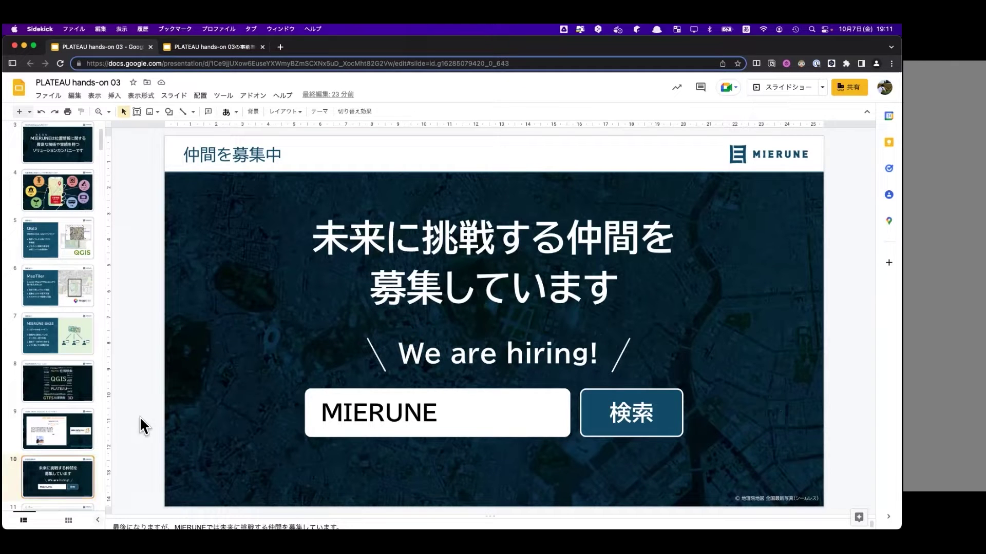
{"action": "scroll", "coordinate": [57, 480], "scroll_direction": "down", "scroll_amount": 2}
{"action": "left_click", "coordinate": [56, 482]}
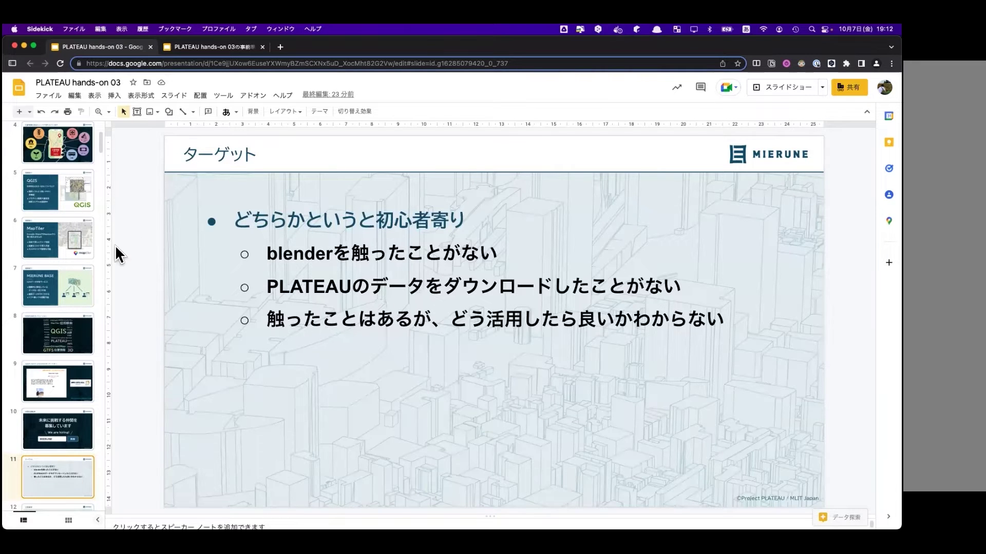
{"action": "key", "text": "Up"}
{"action": "scroll", "coordinate": [56, 205], "scroll_direction": "up", "scroll_amount": 3}
{"action": "scroll", "coordinate": [47, 154], "scroll_direction": "up", "scroll_amount": 2}
{"action": "left_click", "coordinate": [42, 137]}
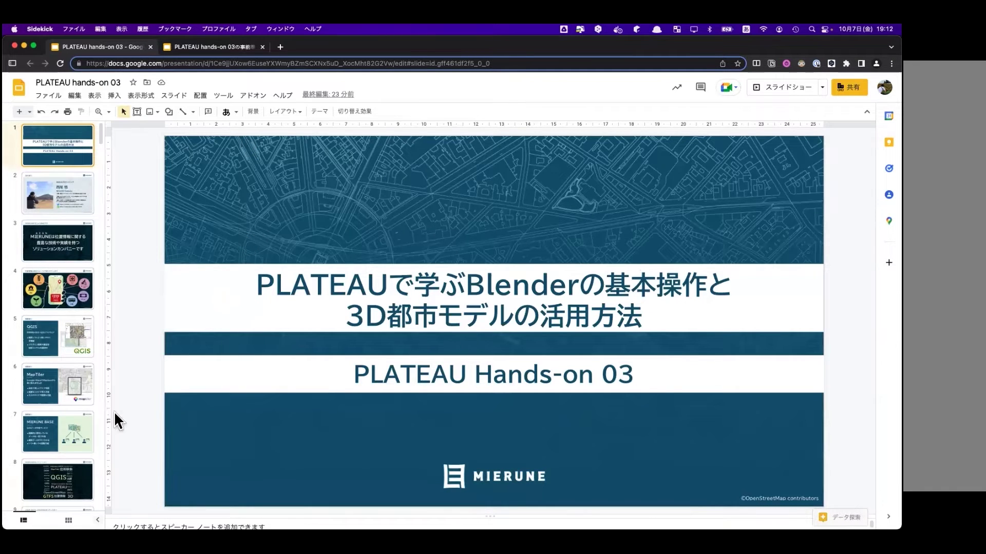
{"action": "scroll", "coordinate": [64, 448], "scroll_direction": "down", "scroll_amount": 5}
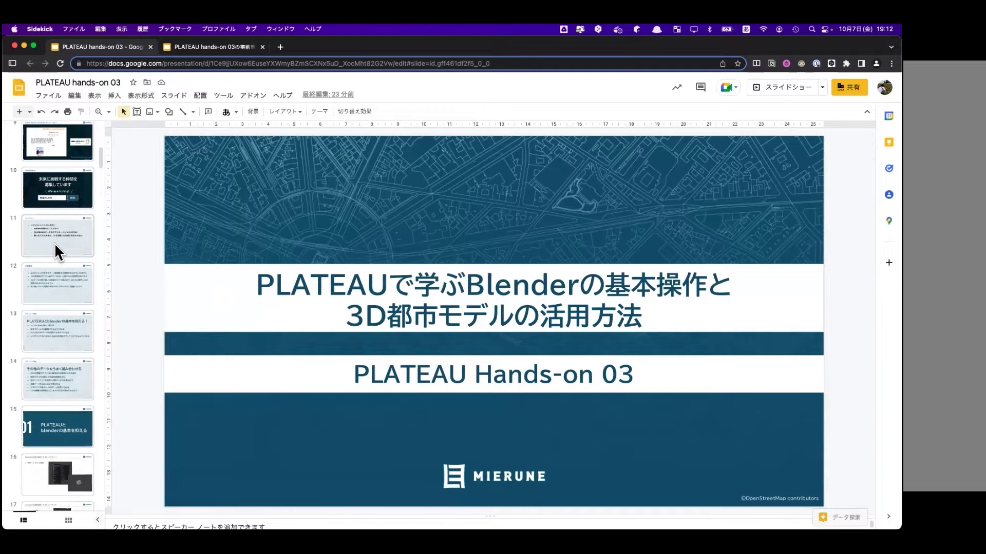
{"action": "left_click", "coordinate": [54, 242]}
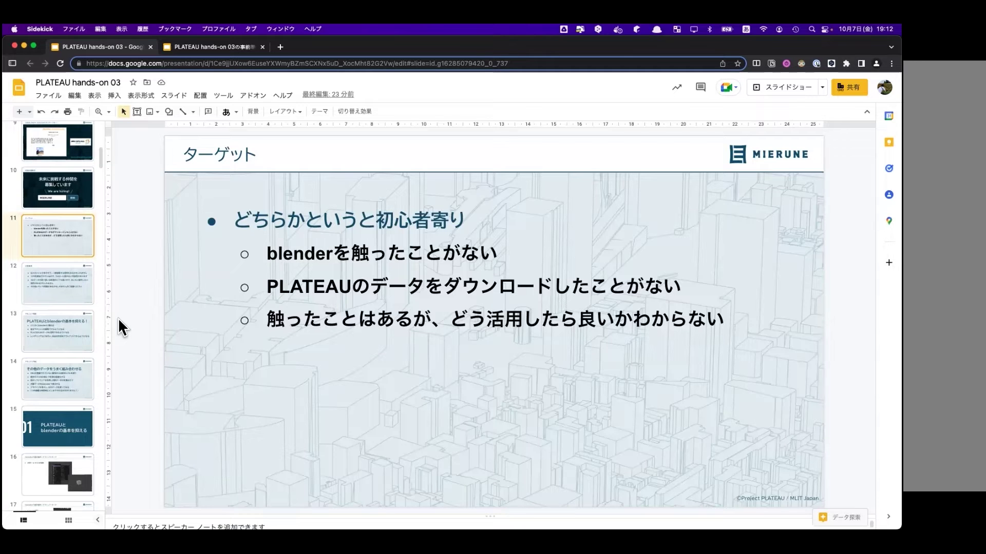
- Open slide 12, 注意事項, and scroll the filmstrip to review the remaining slides
{"action": "left_click", "coordinate": [56, 291]}
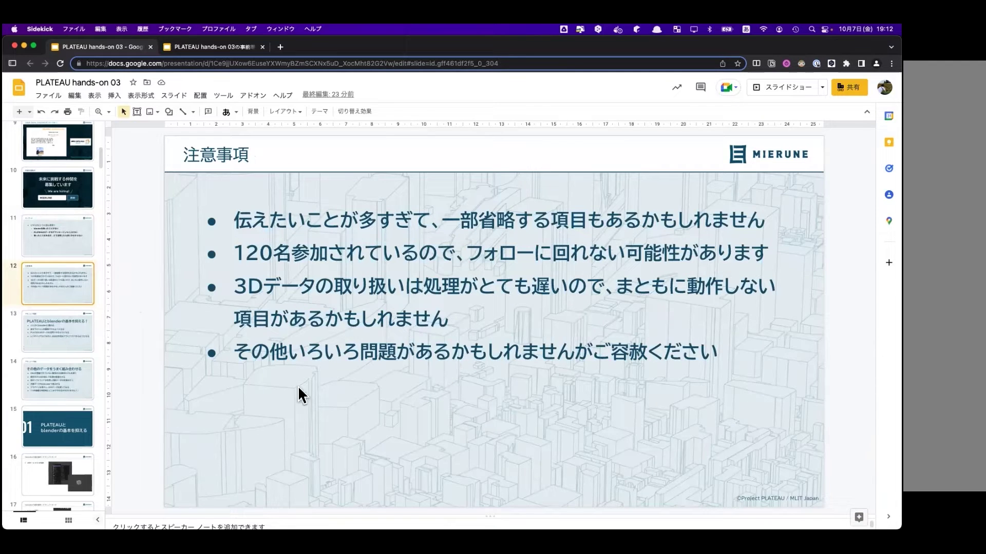
{"action": "scroll", "coordinate": [28, 266], "scroll_direction": "down", "scroll_amount": 10}
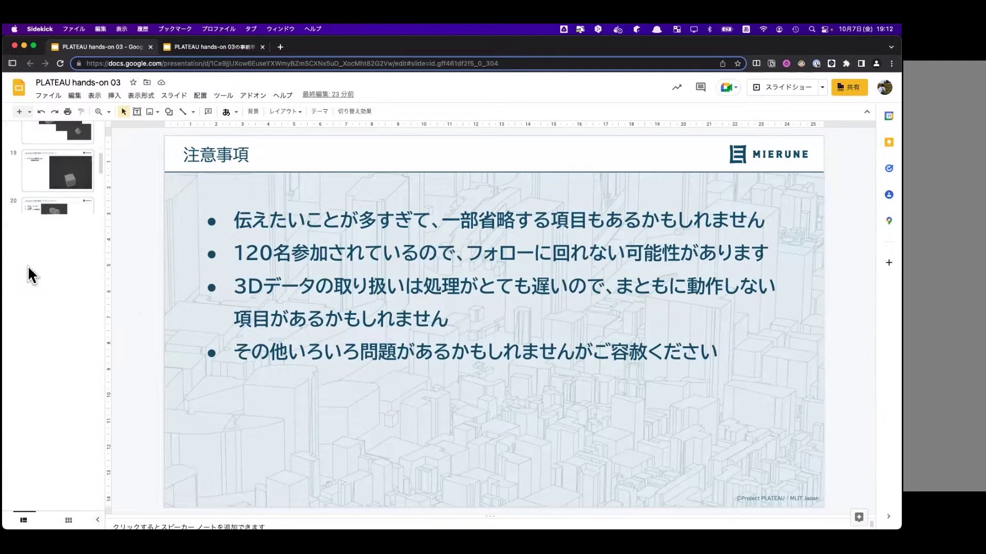
{"action": "scroll", "coordinate": [77, 360], "scroll_direction": "down", "scroll_amount": 3}
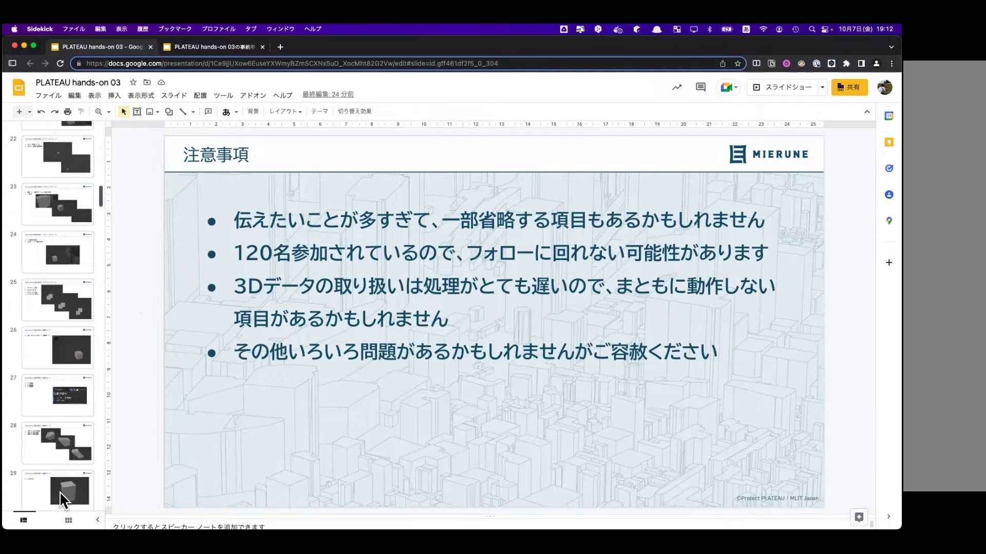
{"action": "scroll", "coordinate": [78, 233], "scroll_direction": "up", "scroll_amount": 15}
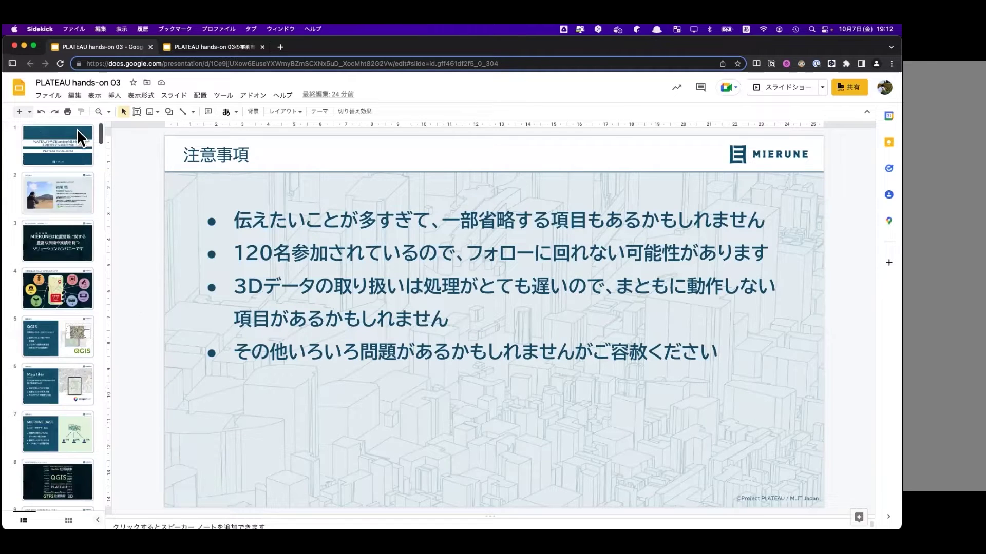
{"action": "scroll", "coordinate": [77, 128], "scroll_direction": "down", "scroll_amount": 4}
{"action": "scroll", "coordinate": [74, 154], "scroll_direction": "down", "scroll_amount": 3}
{"action": "scroll", "coordinate": [71, 173], "scroll_direction": "down", "scroll_amount": 3}
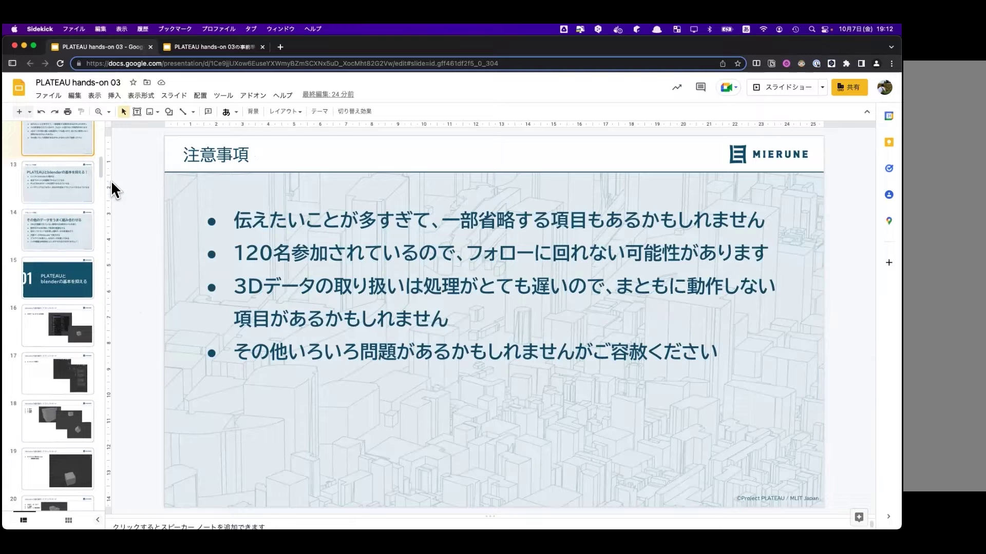
{"action": "scroll", "coordinate": [63, 168], "scroll_direction": "up", "scroll_amount": 2}
{"action": "scroll", "coordinate": [61, 217], "scroll_direction": "up", "scroll_amount": 1}
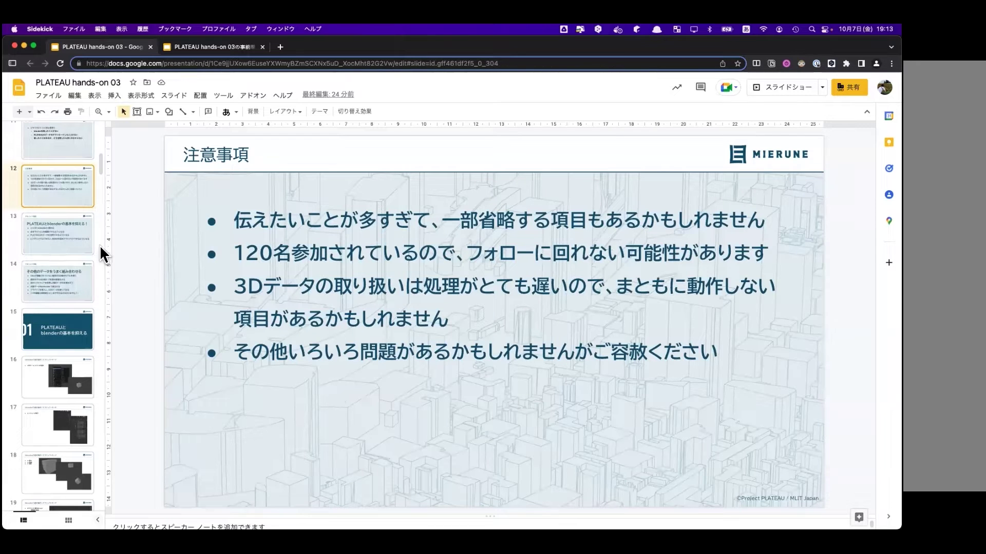
- View the やること(初級) goals slide, then move to slide 14, やること(中級)
{"action": "left_click", "coordinate": [56, 236]}
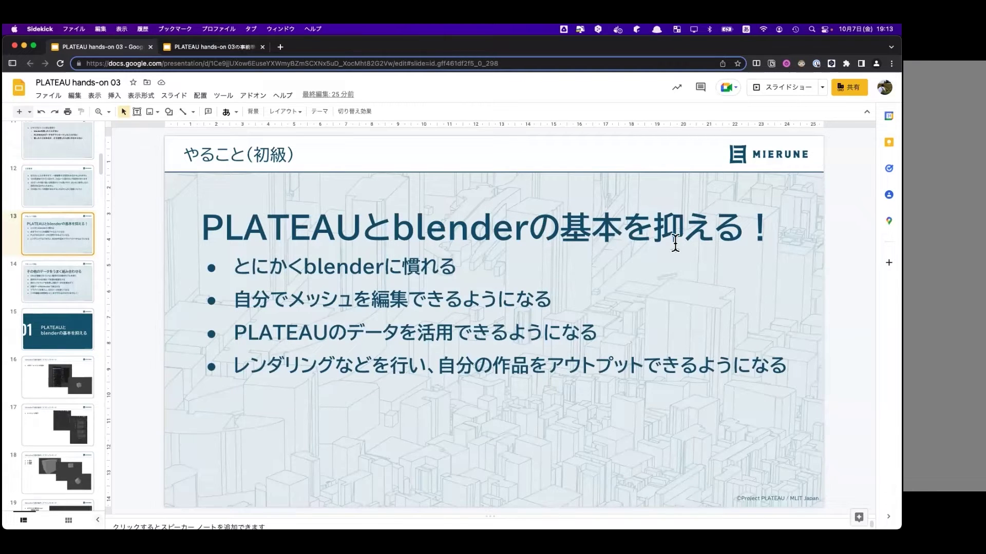
{"action": "left_click", "coordinate": [504, 276]}
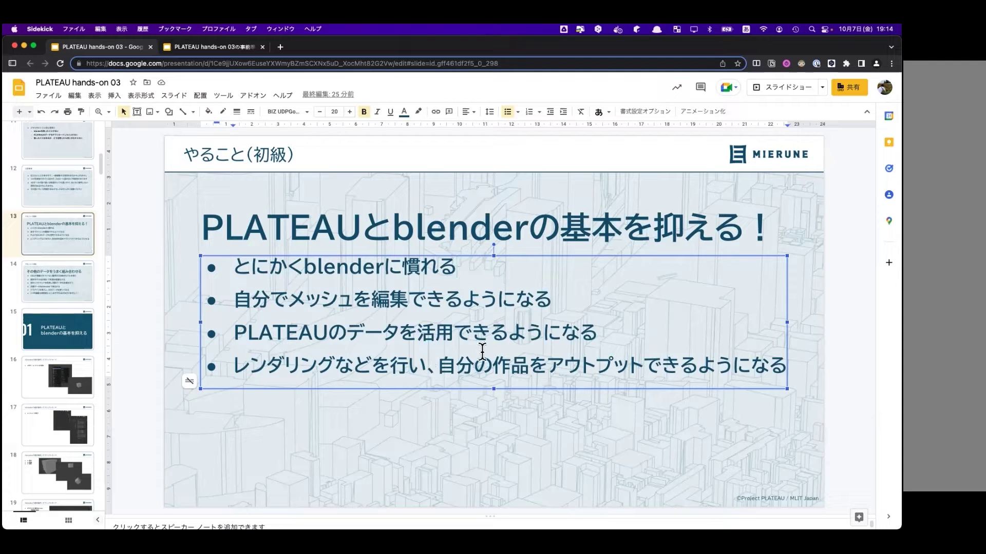
{"action": "left_click", "coordinate": [61, 282]}
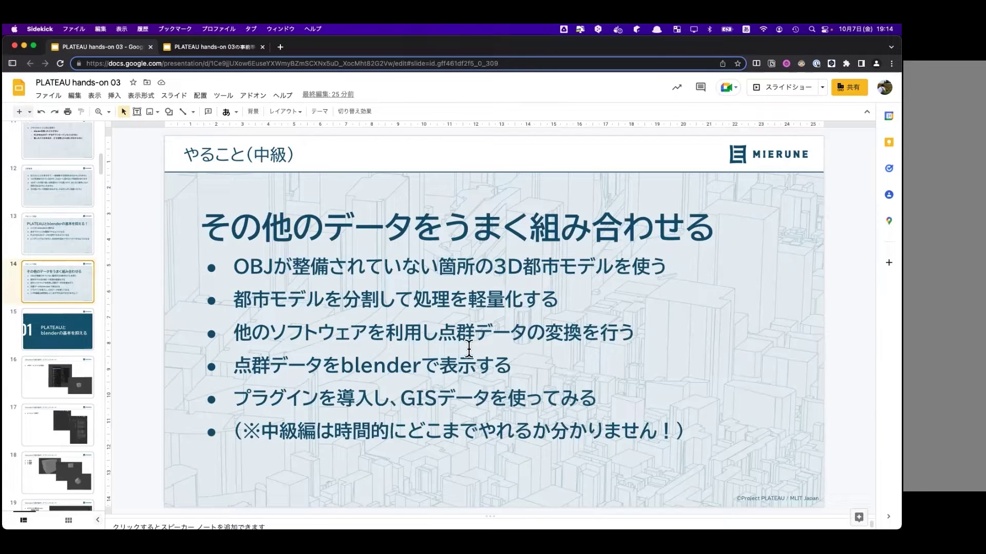
{"action": "left_click_drag", "start_coordinate": [233, 267], "coordinate": [658, 275]}
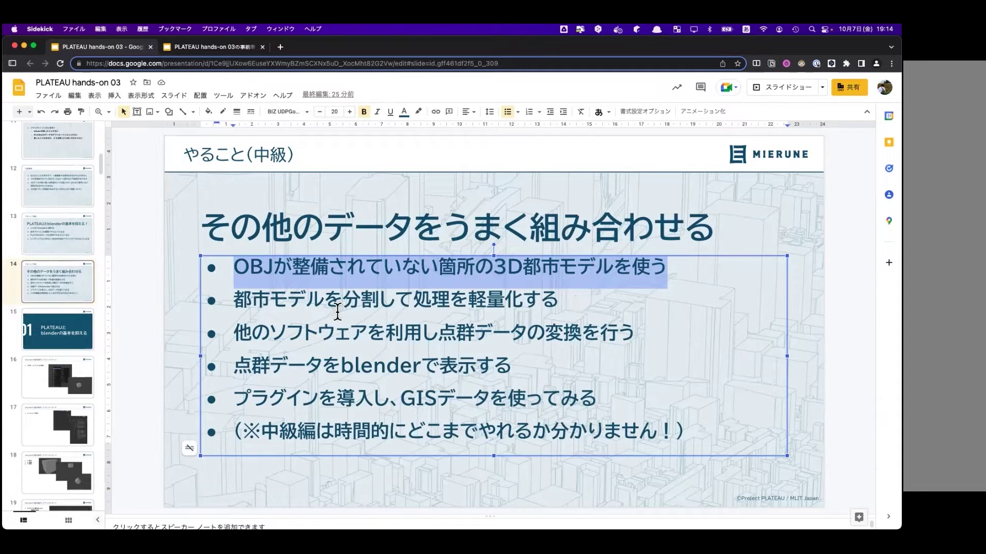
{"action": "left_click", "coordinate": [235, 300]}
{"action": "left_click_drag", "start_coordinate": [253, 300], "coordinate": [605, 323]}
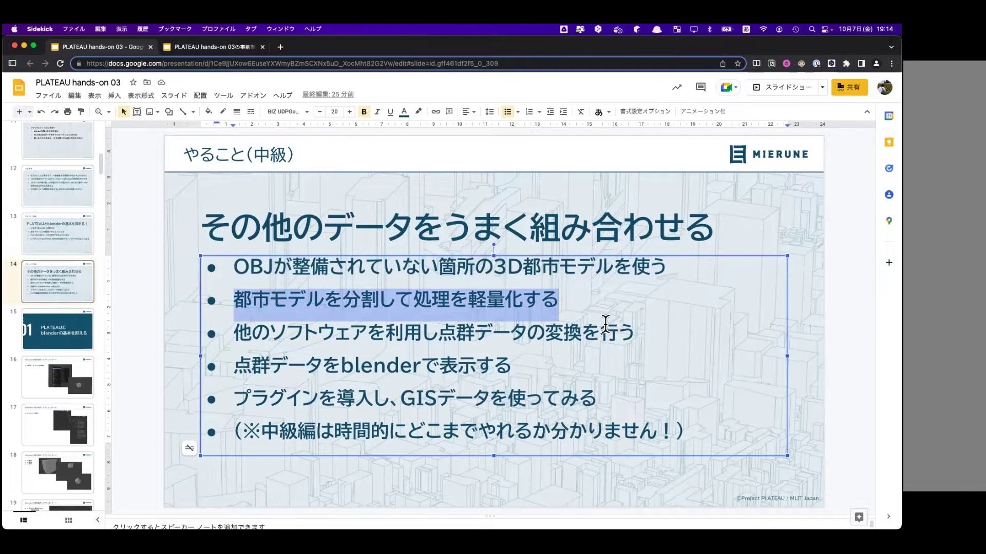
{"action": "left_click", "coordinate": [558, 308]}
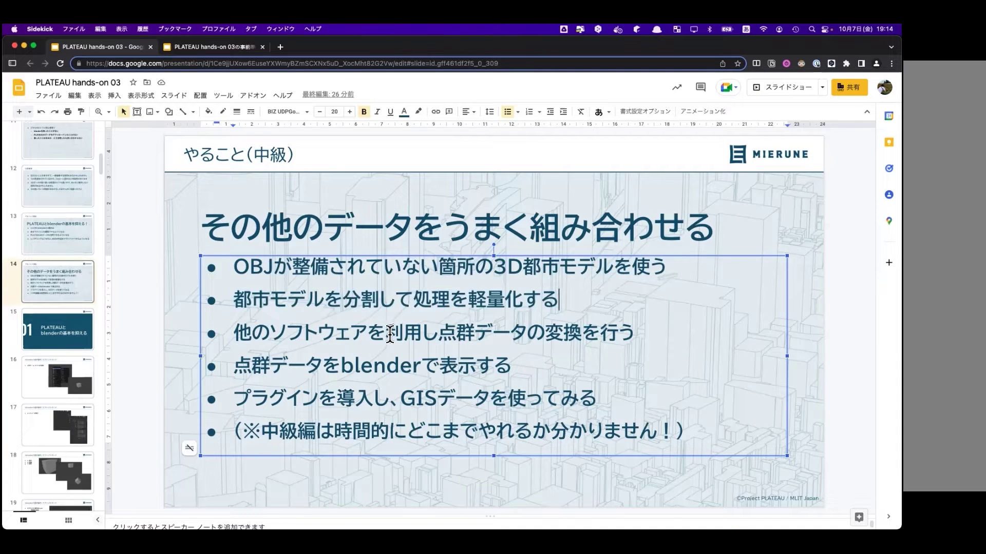
{"action": "left_click_drag", "start_coordinate": [438, 334], "coordinate": [631, 336]}
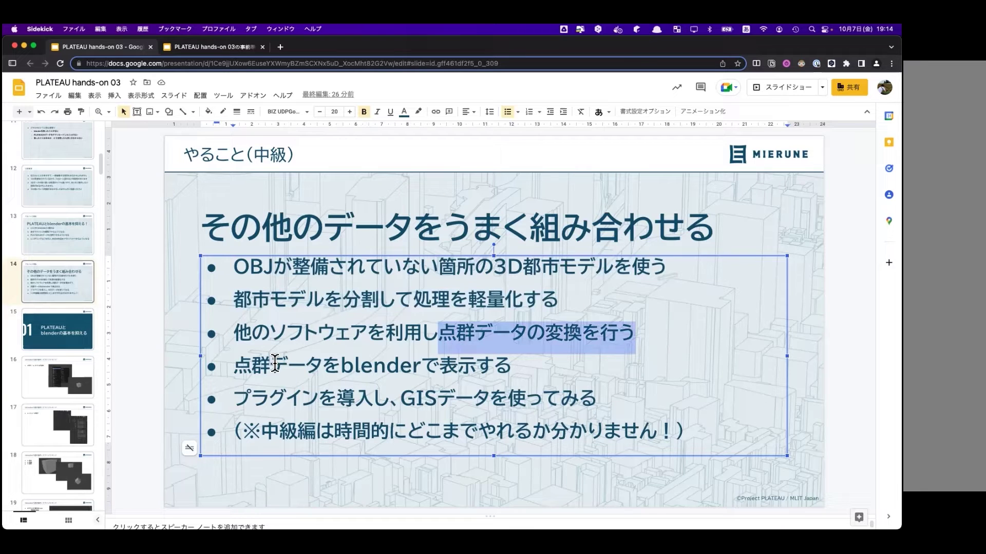
{"action": "mouse_move", "coordinate": [234, 367]}
{"action": "left_mouse_down"}
{"action": "mouse_move", "coordinate": [521, 366]}
{"action": "mouse_move", "coordinate": [508, 366]}
{"action": "left_mouse_up"}
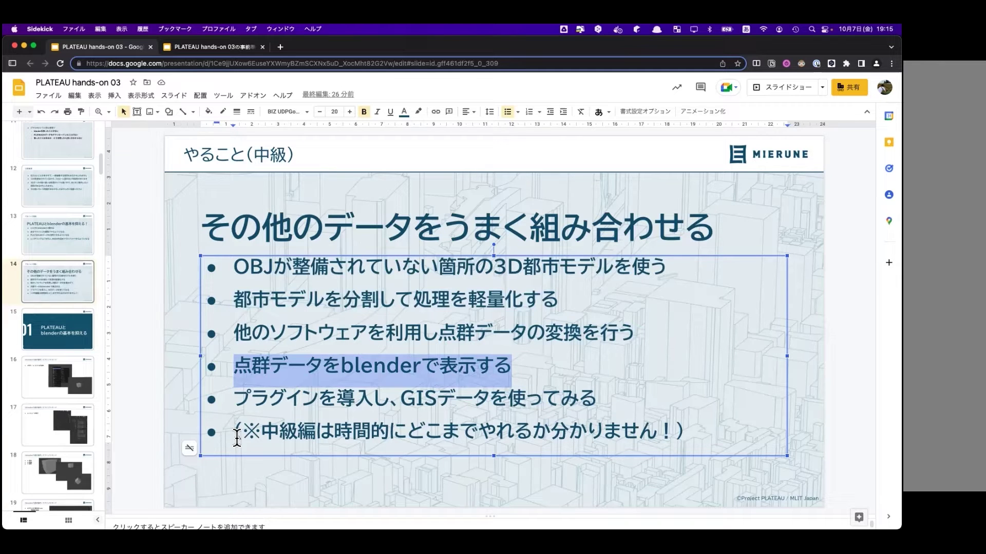
{"action": "key", "text": "Down"}
- Pass the PLATEAU and blender basics section slide to reach slide 16, then show all windows
{"action": "left_click", "coordinate": [66, 334]}
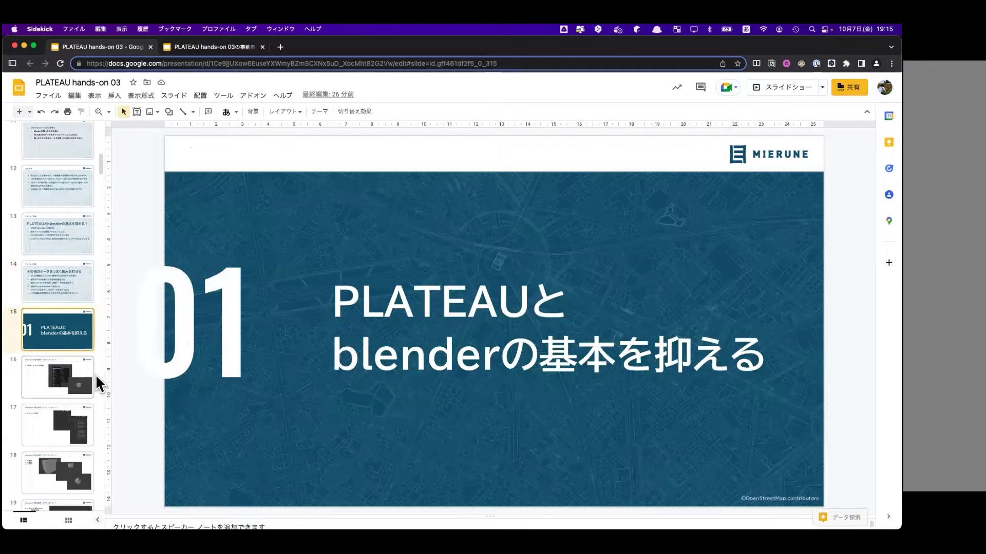
{"action": "left_click", "coordinate": [50, 383]}
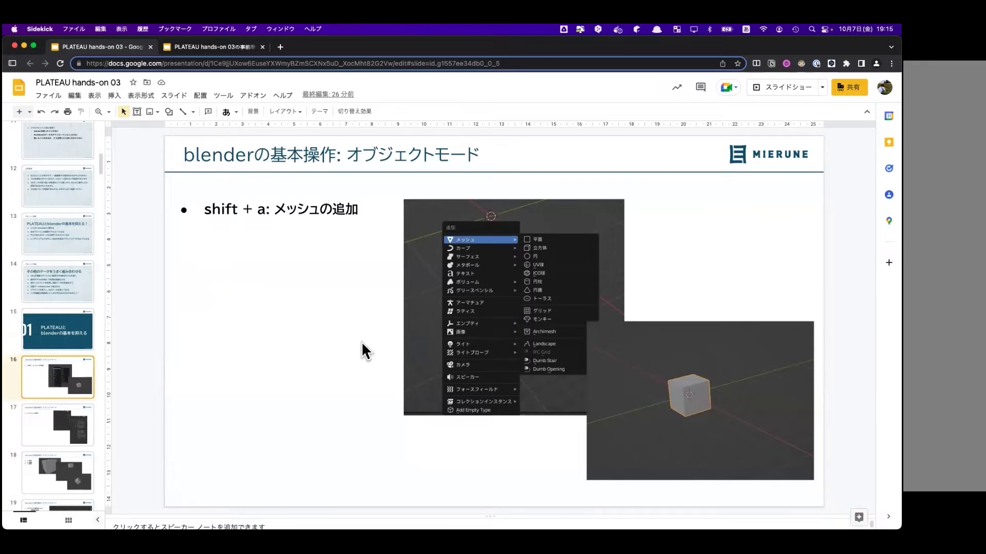
{"action": "key", "text": "ctrl+Up"}
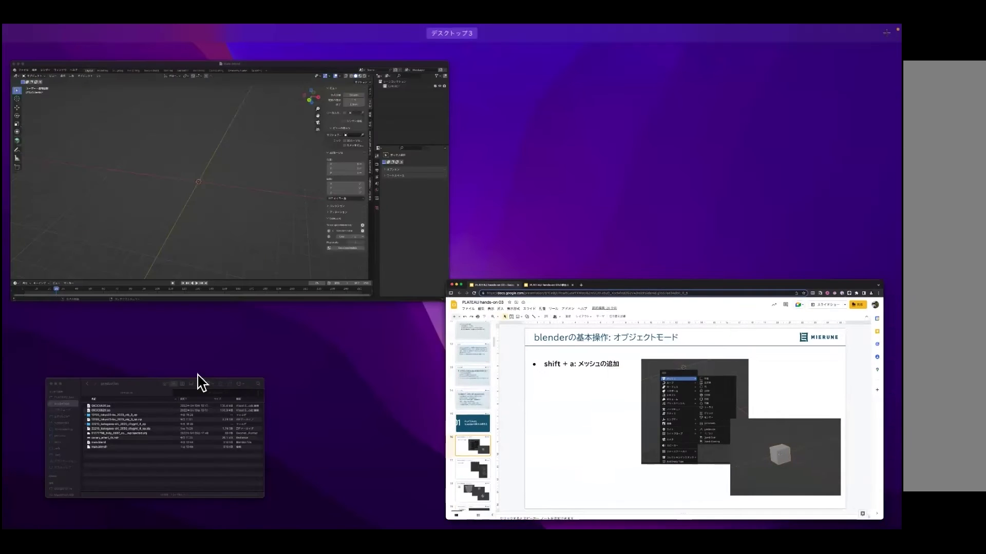
- Bring Blender forward, orbit the empty scene, and show the Shift+A Add menu's mesh types
{"action": "left_click", "coordinate": [205, 230]}
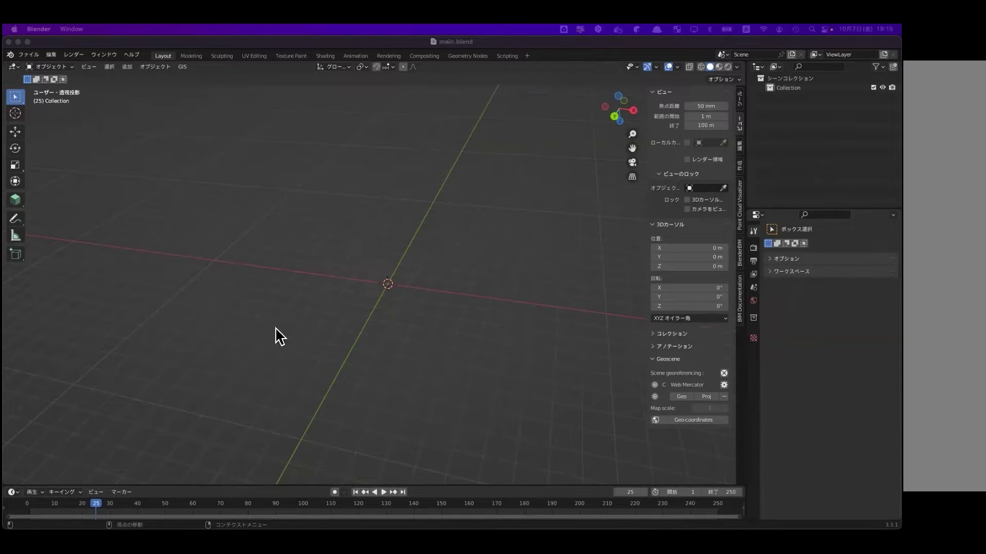
{"action": "middle_click_drag", "start_coordinate": [276, 328], "coordinate": [296, 338]}
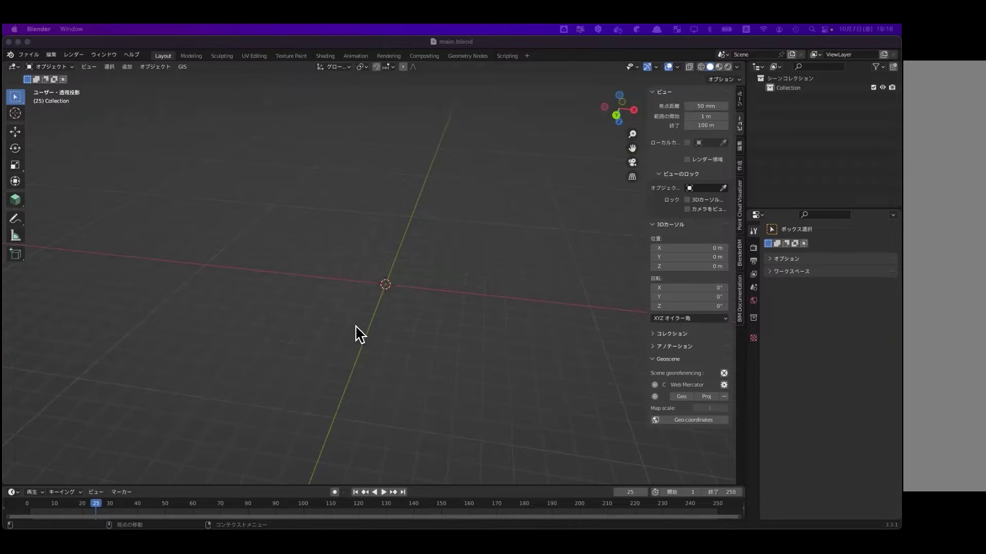
{"action": "left_click", "coordinate": [391, 355]}
{"action": "key", "text": "shift"}
{"action": "key", "text": "shift+a"}
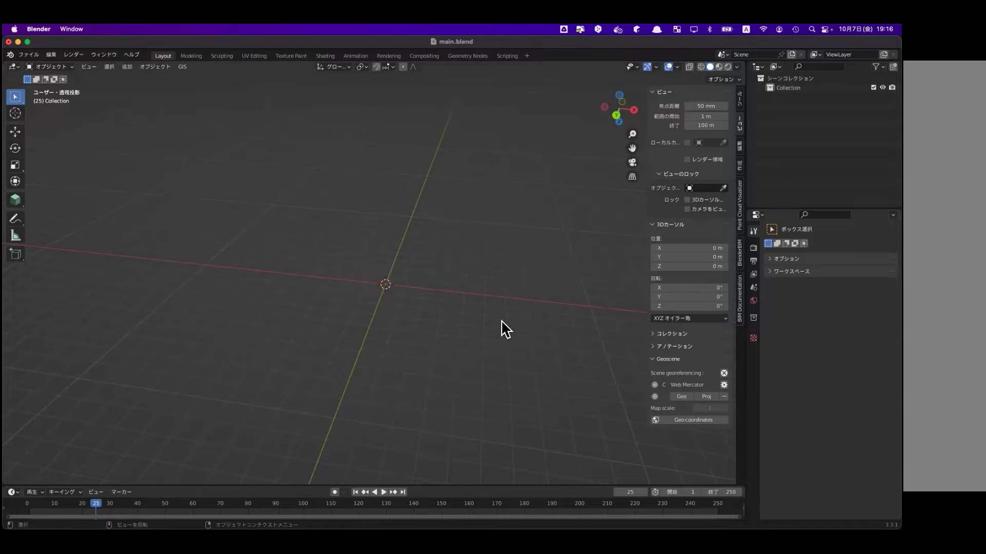
{"action": "key", "text": "shift"}
{"action": "key", "text": "shift+a"}
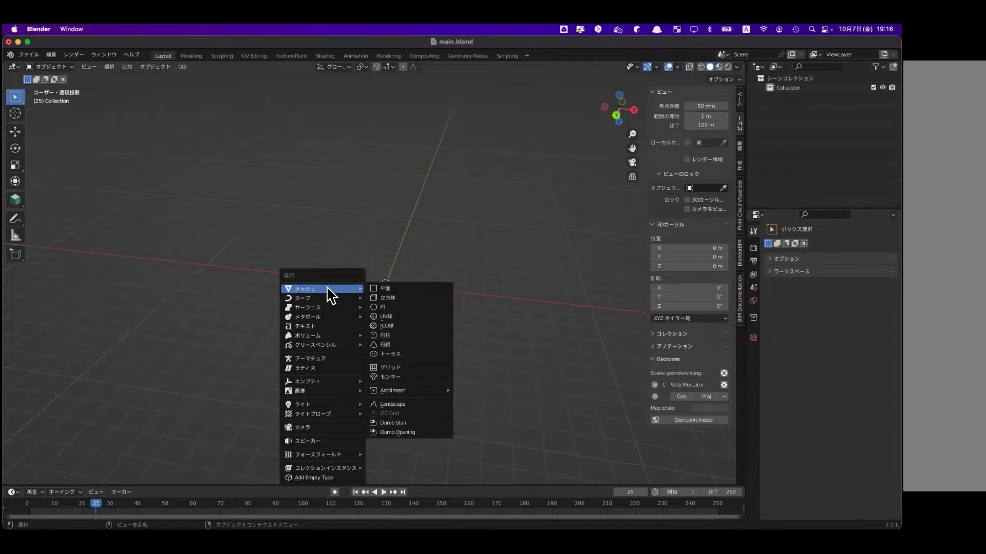
- Add a 2 m mesh cube at the origin, orbit the view around it, and deselect it
{"action": "left_click", "coordinate": [396, 303]}
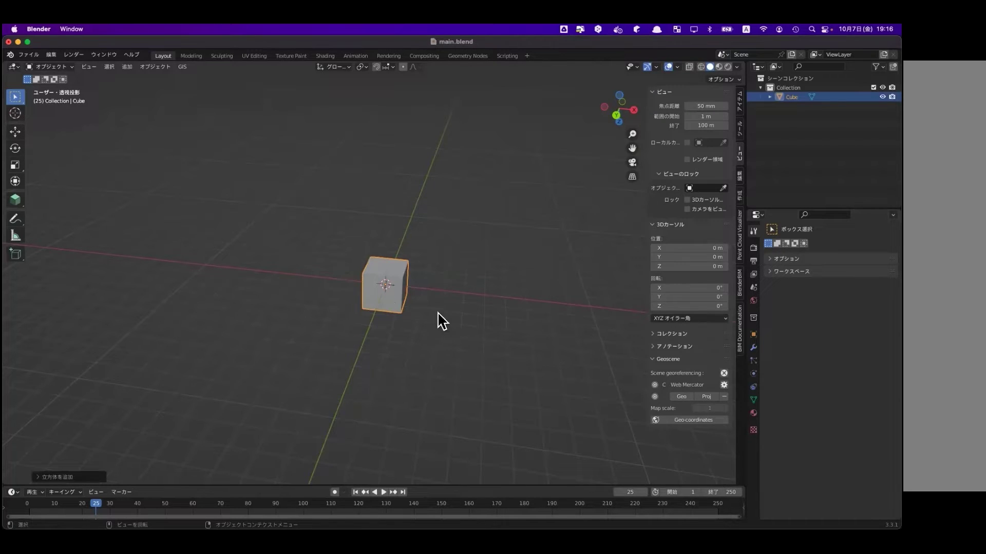
{"action": "mouse_move", "coordinate": [389, 350]}
{"action": "middle_mouse_down"}
{"action": "mouse_move", "coordinate": [448, 350]}
{"action": "mouse_move", "coordinate": [327, 347]}
{"action": "middle_mouse_up"}
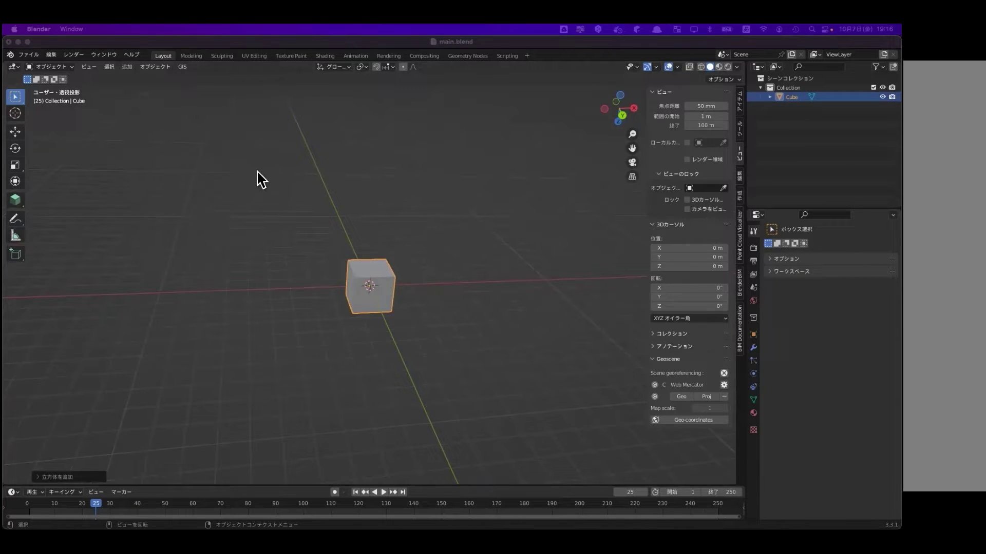
{"action": "left_click", "coordinate": [358, 195]}
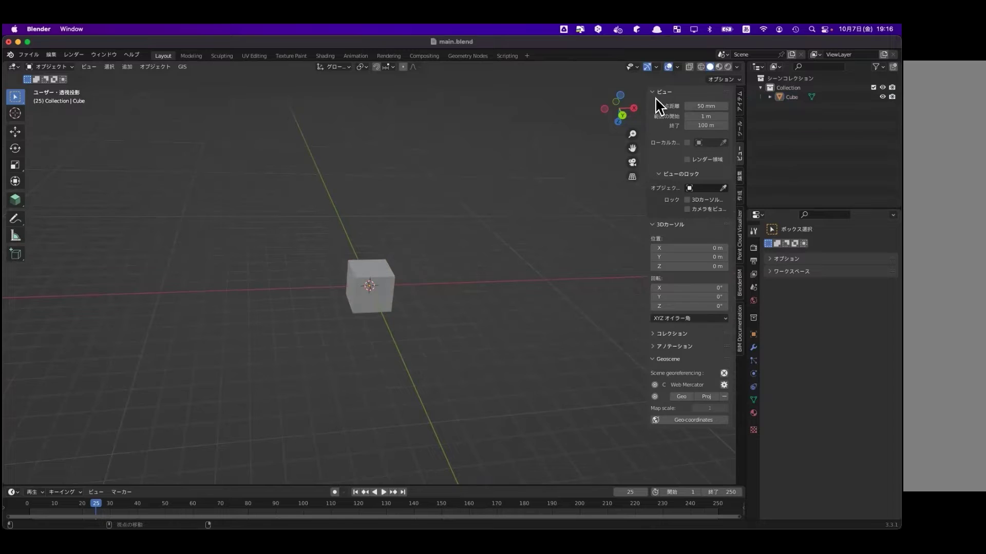
- Browse the sidebar tabs (Tool, View, add-ons, BlenderBIM), then return to the cube's Transform values
{"action": "left_click", "coordinate": [738, 105]}
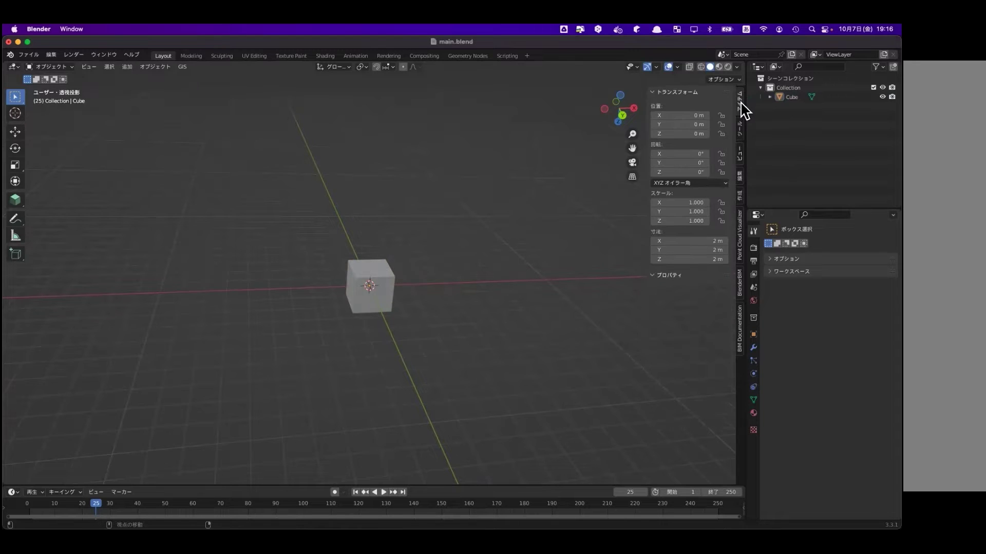
{"action": "left_click", "coordinate": [738, 136]}
{"action": "left_click", "coordinate": [739, 156]}
{"action": "left_click", "coordinate": [740, 177]}
{"action": "left_click", "coordinate": [739, 197]}
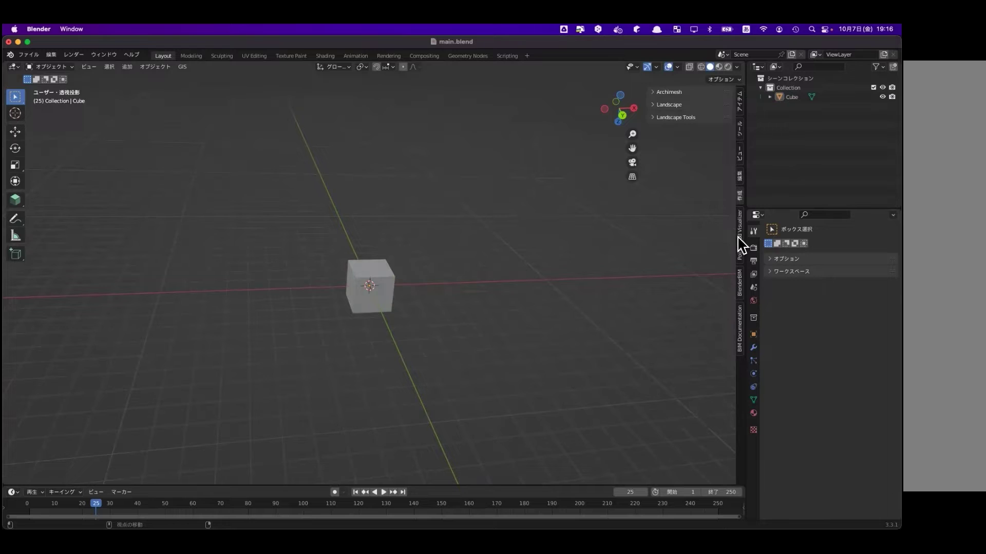
{"action": "left_click", "coordinate": [739, 252]}
{"action": "left_click", "coordinate": [739, 295]}
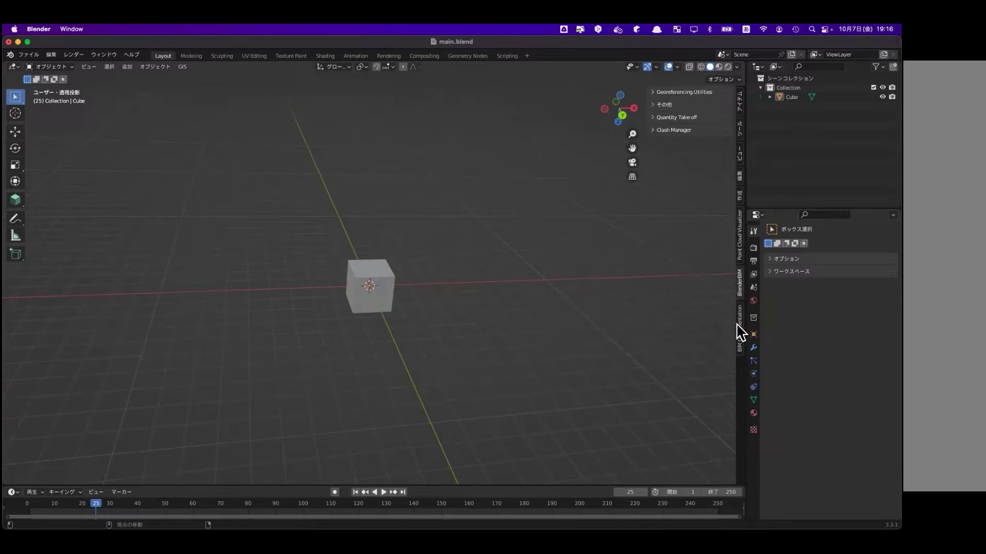
{"action": "left_click", "coordinate": [740, 331]}
{"action": "left_click", "coordinate": [740, 103]}
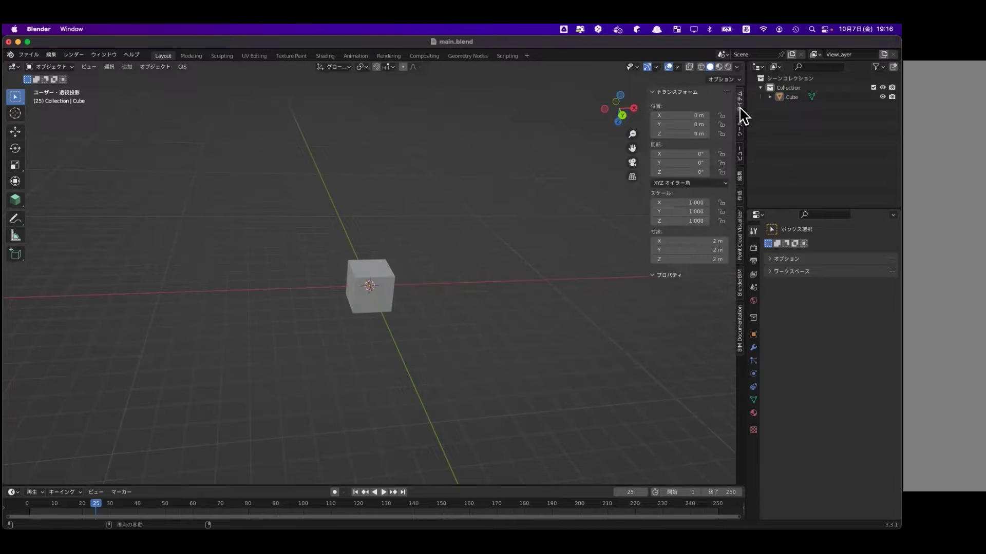
{"action": "left_click", "coordinate": [740, 130]}
{"action": "left_click", "coordinate": [741, 100]}
- Toggle the viewport's properties sidebar off and on with N
{"action": "key", "text": "n"}
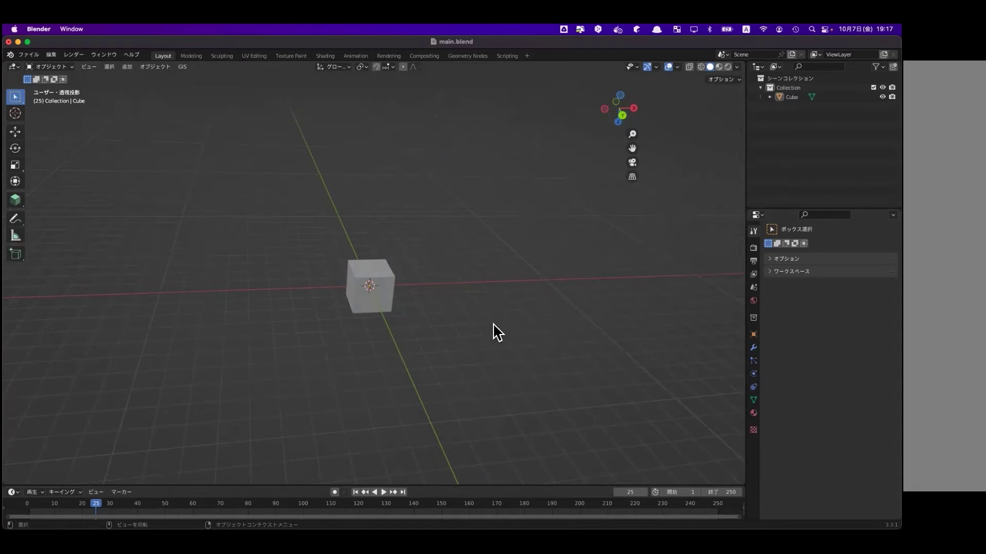
{"action": "key", "text": "n"}
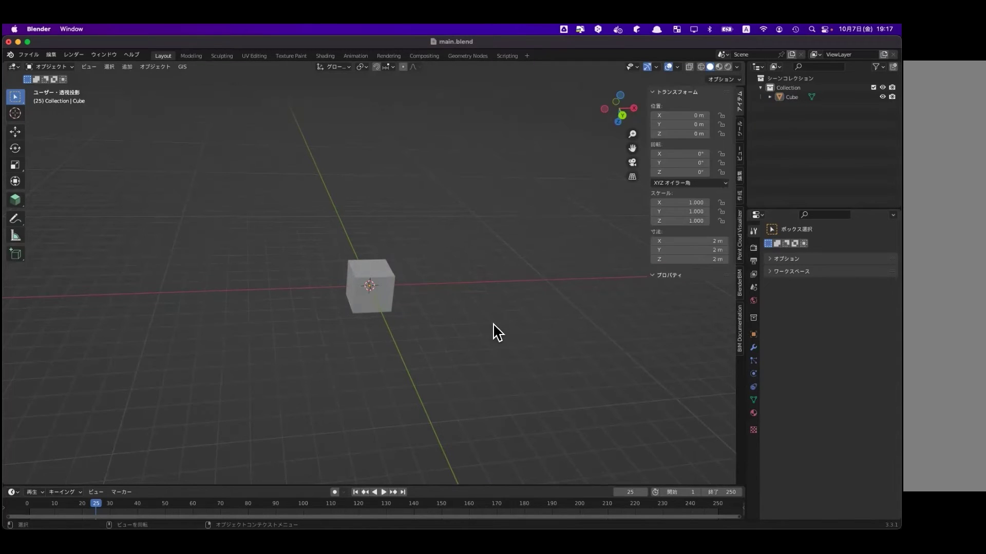
{"action": "key", "text": "n"}
{"action": "key", "text": "n"}
{"action": "key", "text": "n"}
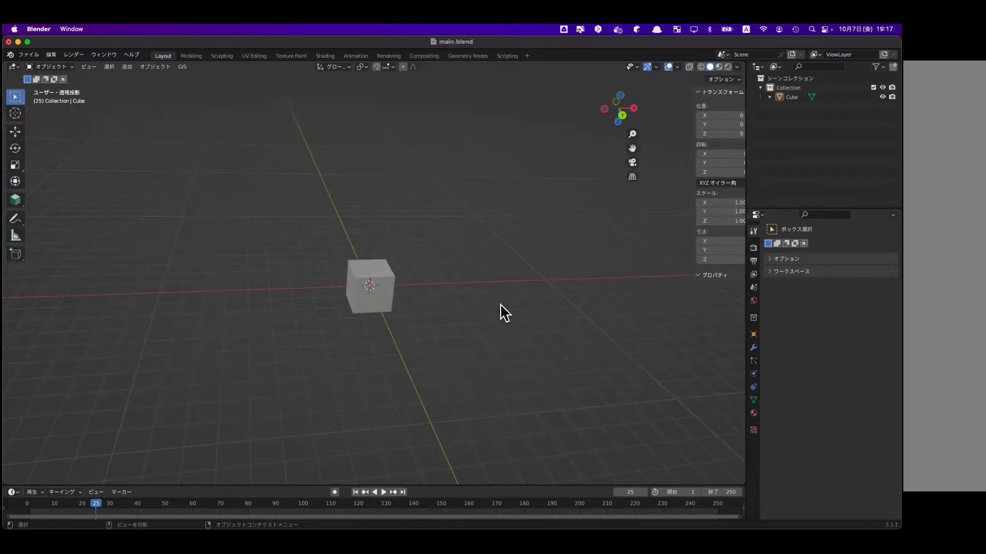
{"action": "key", "text": "n"}
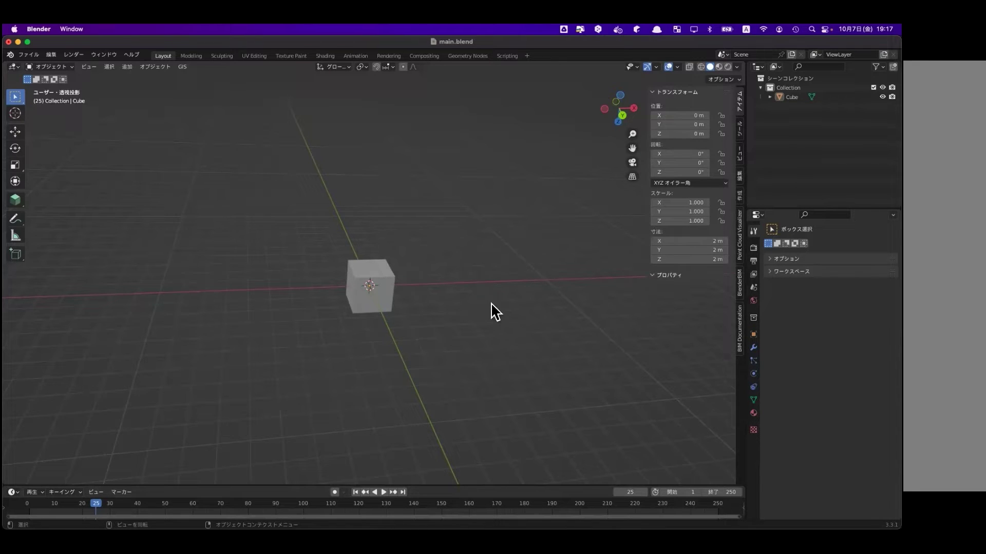
{"action": "key", "text": "n"}
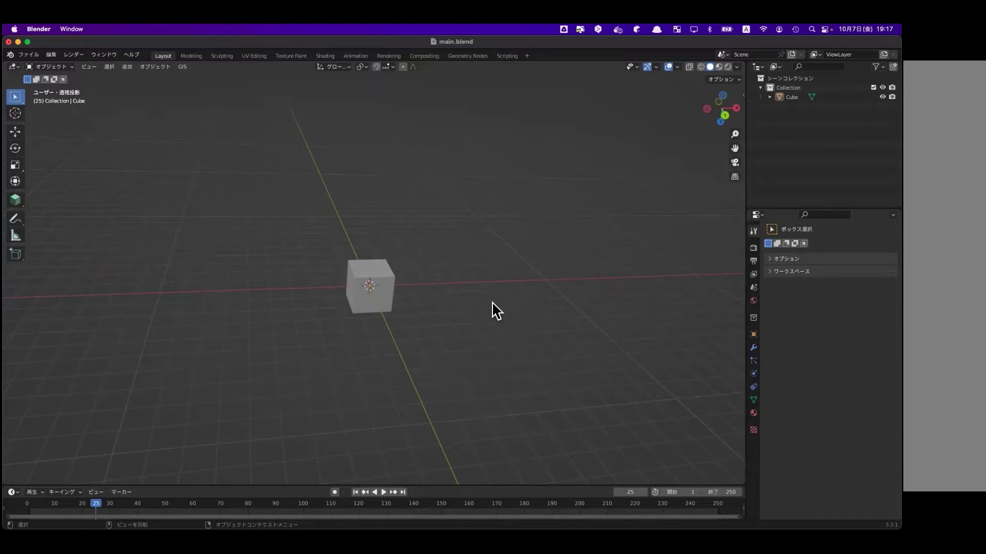
{"action": "key", "text": "n"}
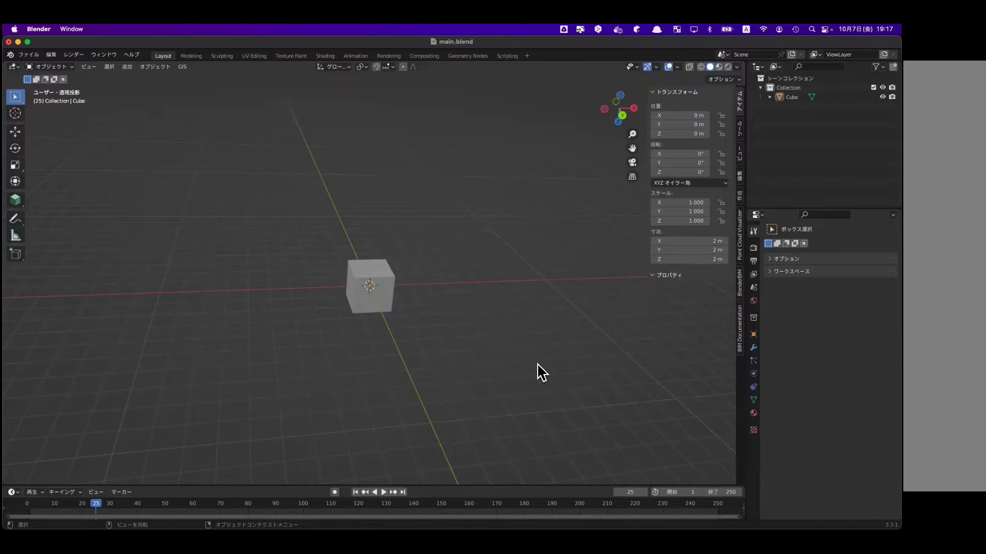
{"action": "left_click", "coordinate": [391, 364]}
{"action": "key", "text": "n"}
{"action": "key", "text": "n"}
{"action": "key", "text": "n"}
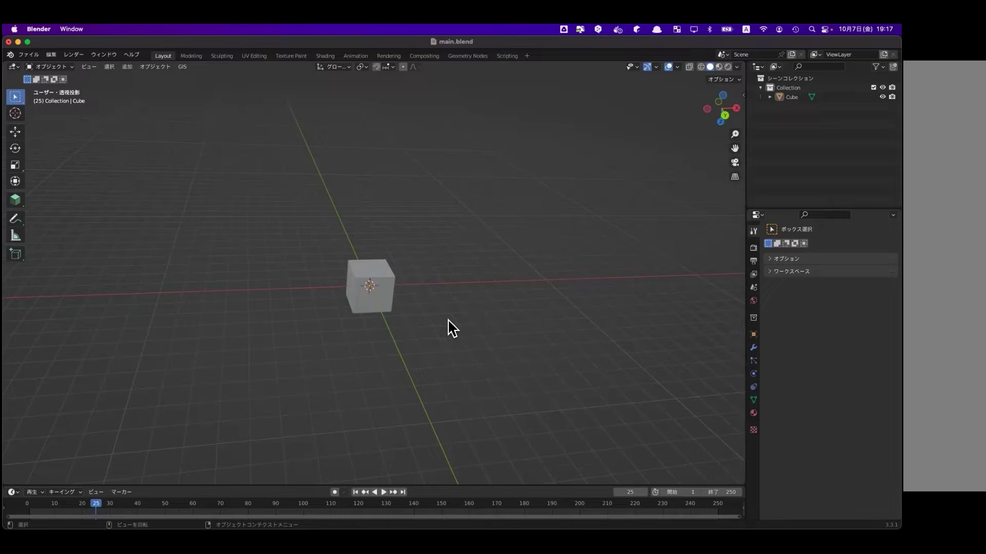
- Hide the sidebar, zoom in and orbit the view, then select the default cube
{"action": "key", "text": "n"}
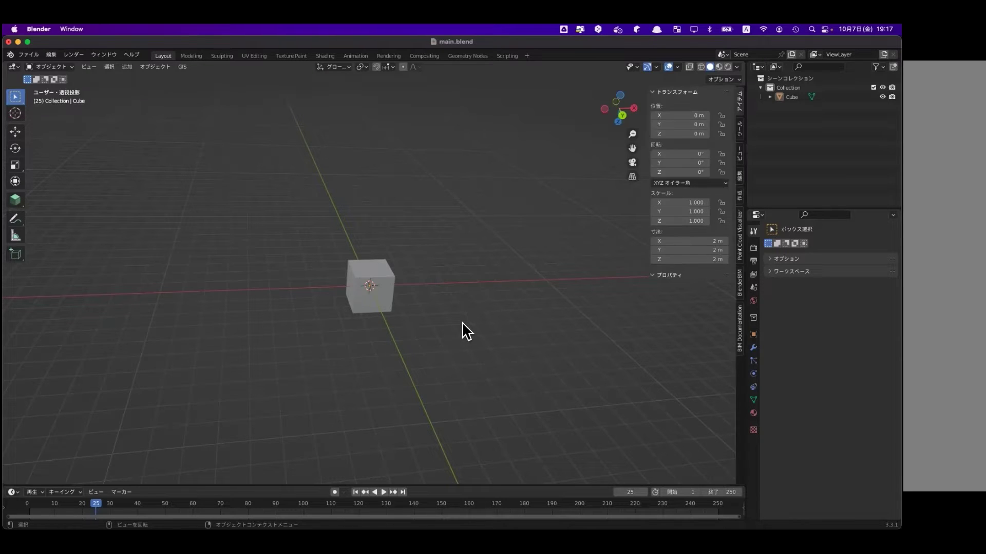
{"action": "key", "text": "n"}
{"action": "scroll", "coordinate": [349, 326], "scroll_direction": "up", "scroll_amount": 3}
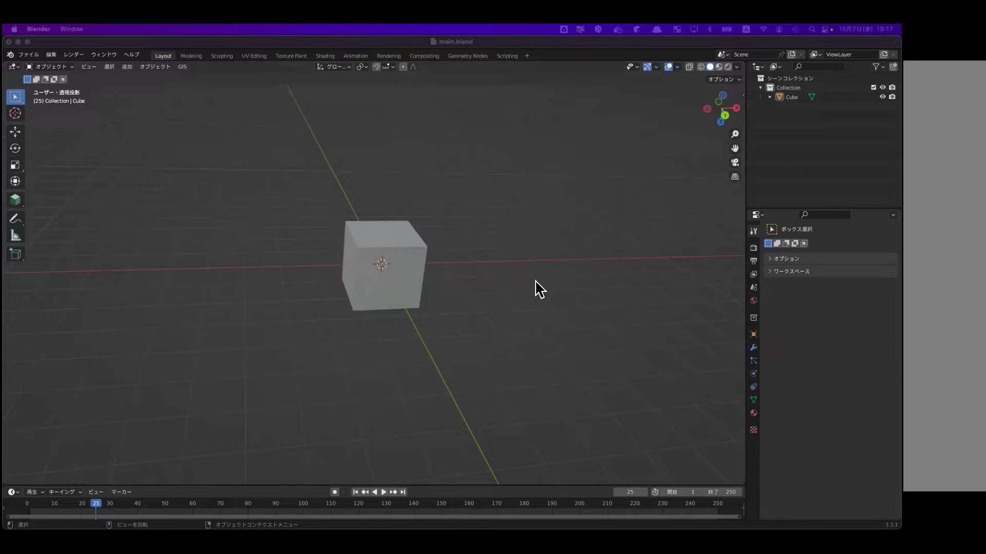
{"action": "mouse_move", "coordinate": [531, 297]}
{"action": "middle_mouse_down"}
{"action": "mouse_move", "coordinate": [491, 293]}
{"action": "mouse_move", "coordinate": [530, 286]}
{"action": "middle_mouse_up"}
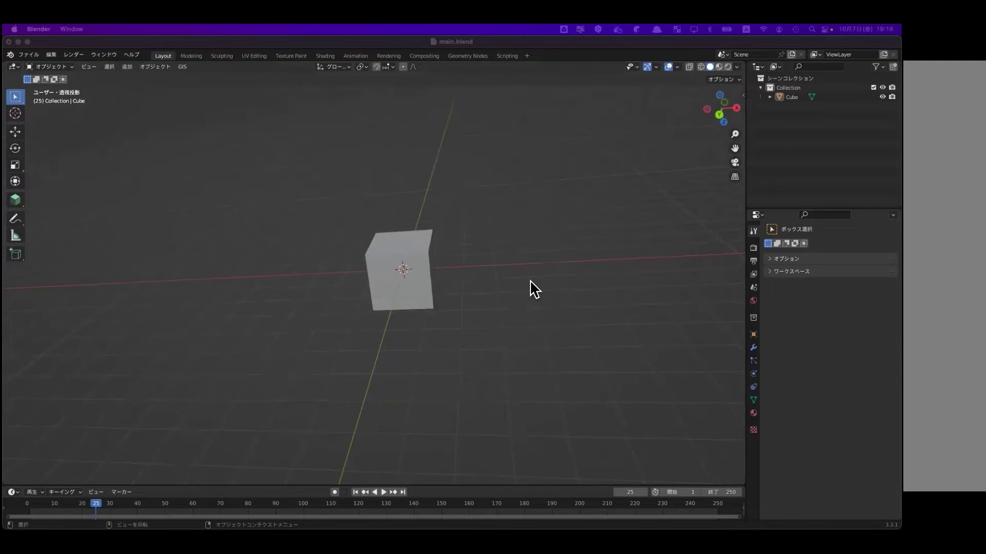
{"action": "left_click", "coordinate": [373, 265]}
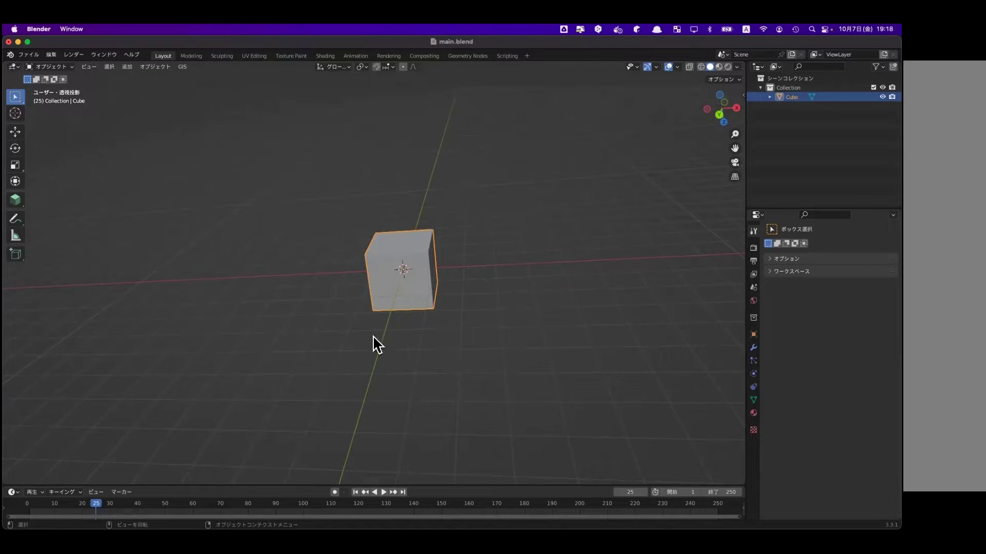
- Scale the cube up by a factor of 3.8696
{"action": "middle_click_drag", "start_coordinate": [406, 289], "coordinate": [400, 294]}
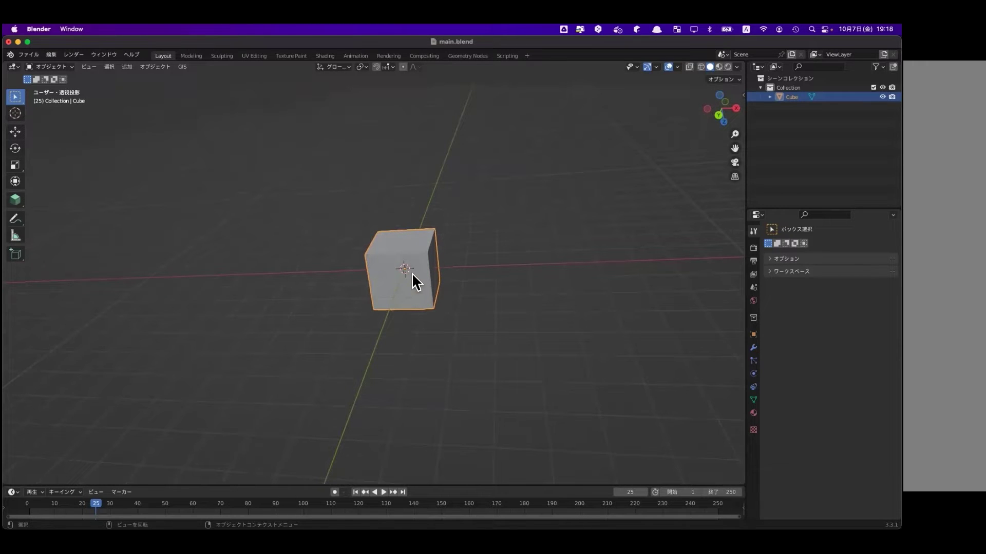
{"action": "key", "text": "s"}
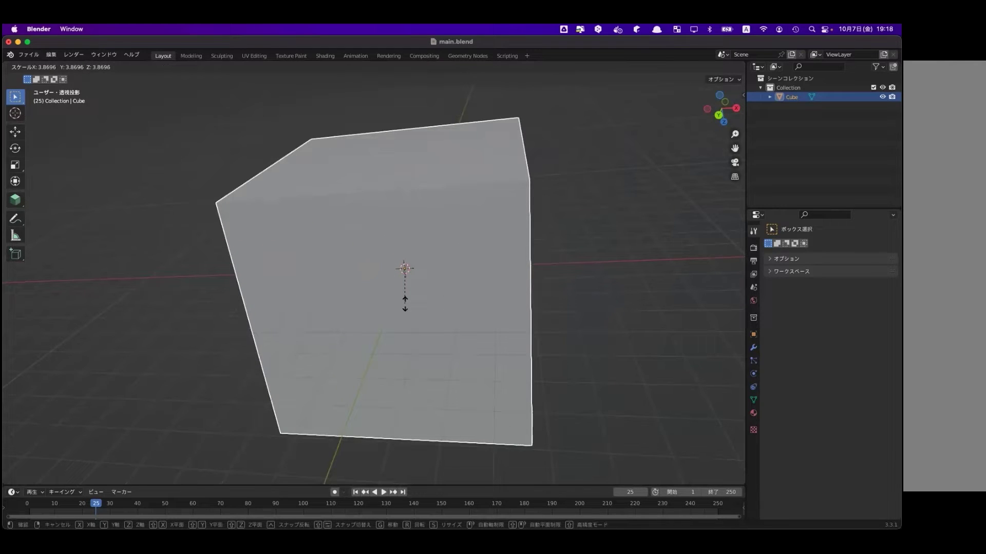
{"action": "left_click", "coordinate": [404, 303]}
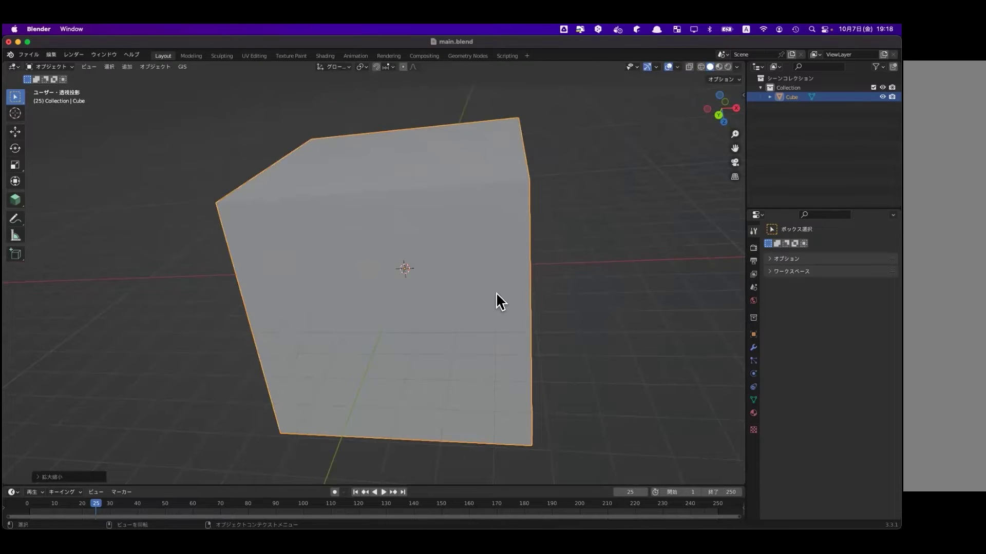
{"action": "scroll", "coordinate": [477, 287], "scroll_direction": "down", "scroll_amount": 2}
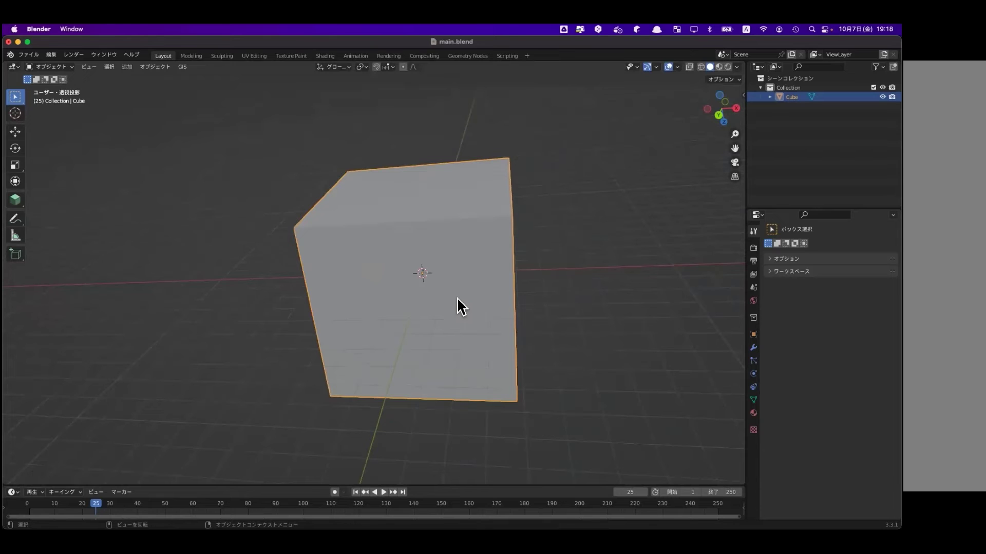
- Move the cube aside, then shift it back to sit near the centre
{"action": "key", "text": "g"}
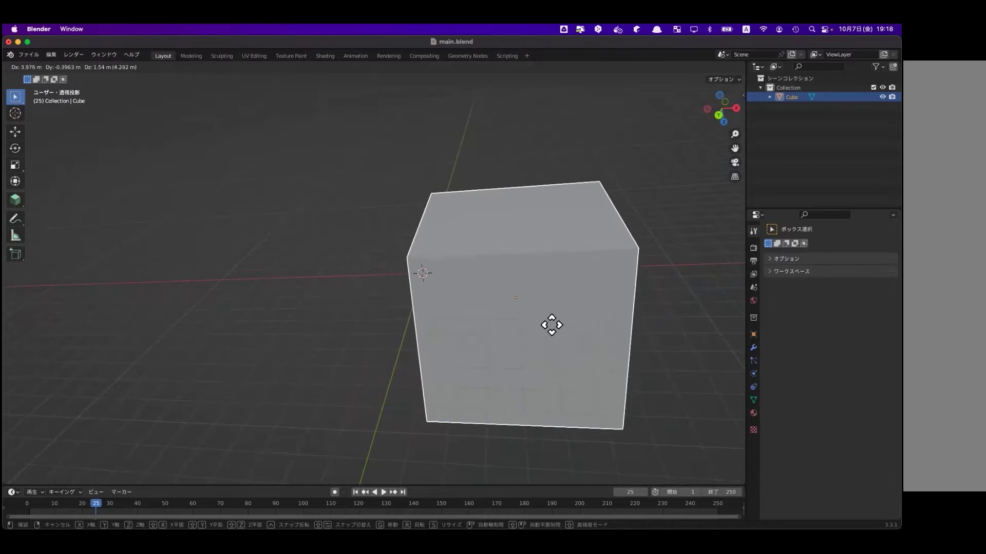
{"action": "left_click", "coordinate": [637, 238]}
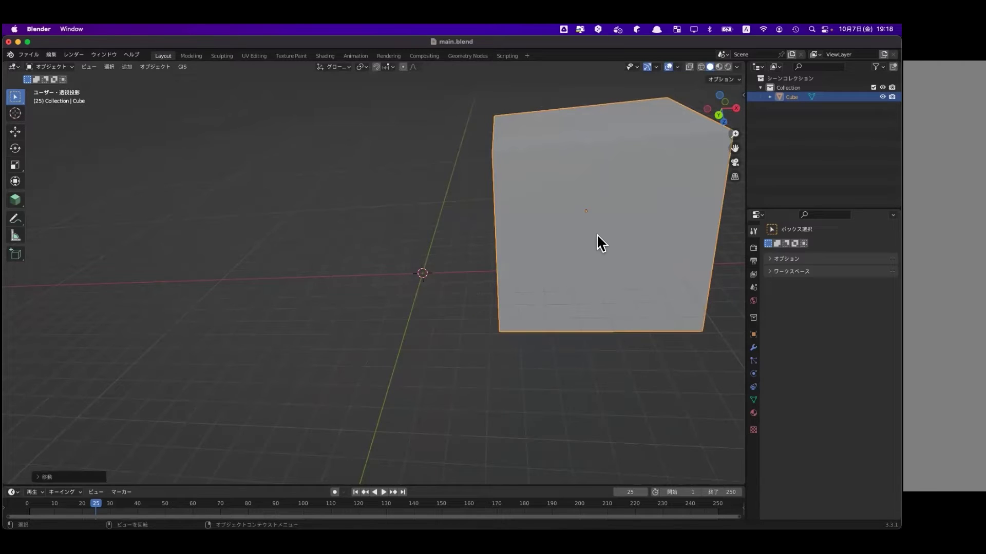
{"action": "key", "text": "g"}
{"action": "left_click", "coordinate": [491, 269]}
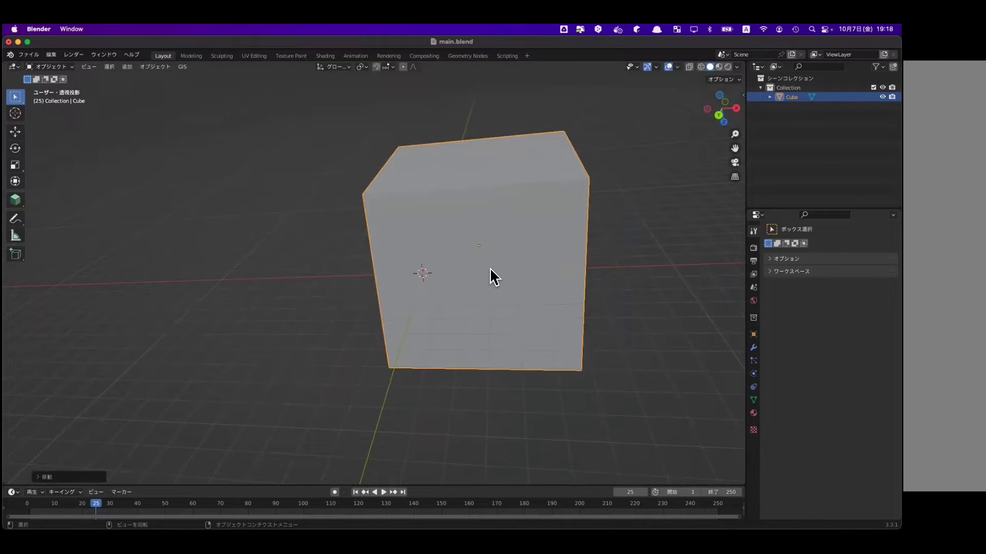
- Rotate the cube to a steep tilt and zoom out to view it
{"action": "key", "text": "r"}
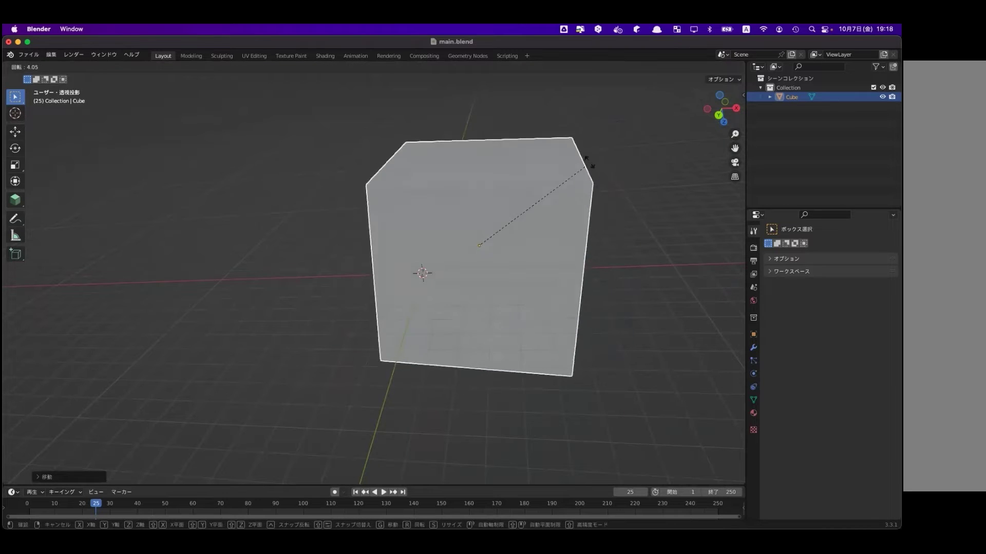
{"action": "left_click", "coordinate": [494, 164]}
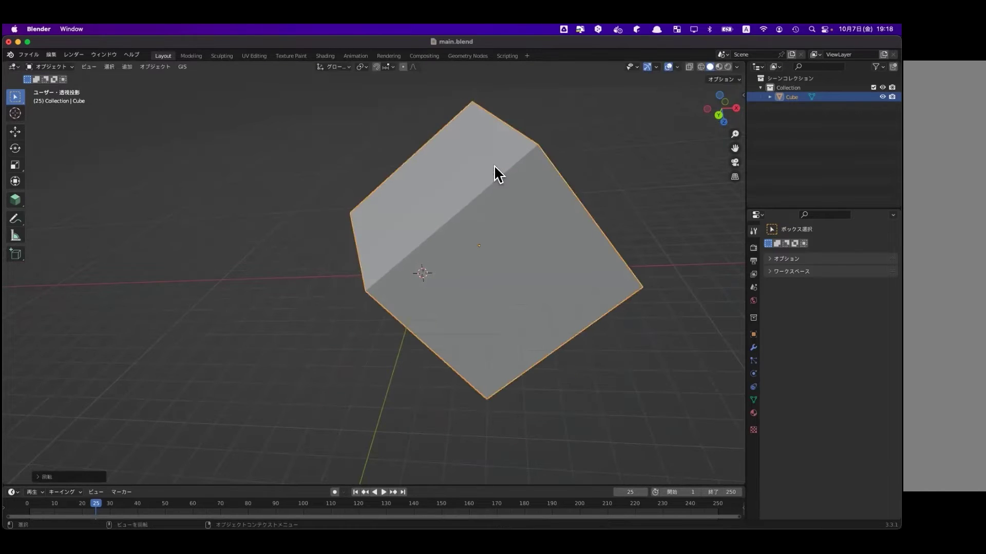
{"action": "left_click", "coordinate": [472, 235]}
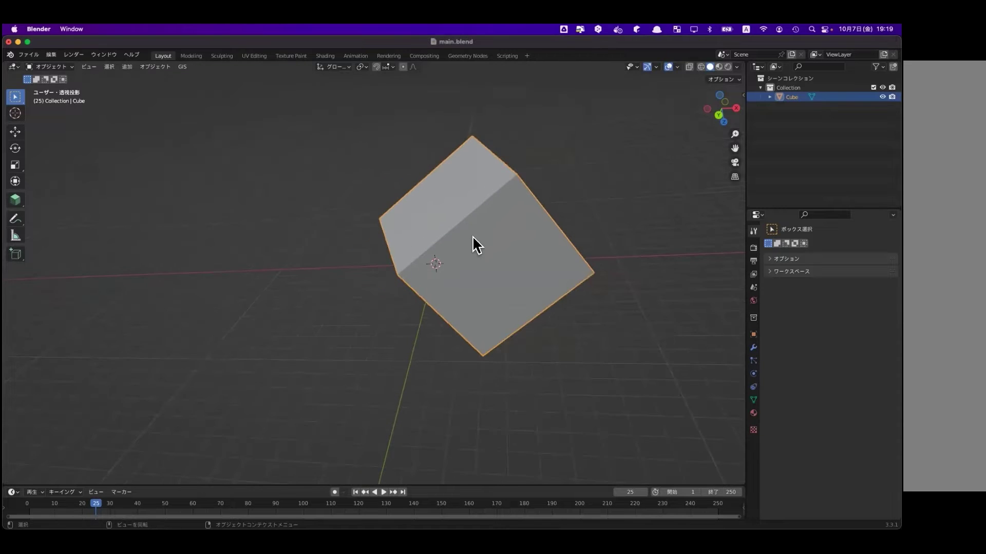
{"action": "scroll", "coordinate": [473, 235], "scroll_direction": "down", "scroll_amount": 2}
{"action": "scroll", "coordinate": [472, 236], "scroll_direction": "down", "scroll_amount": 2}
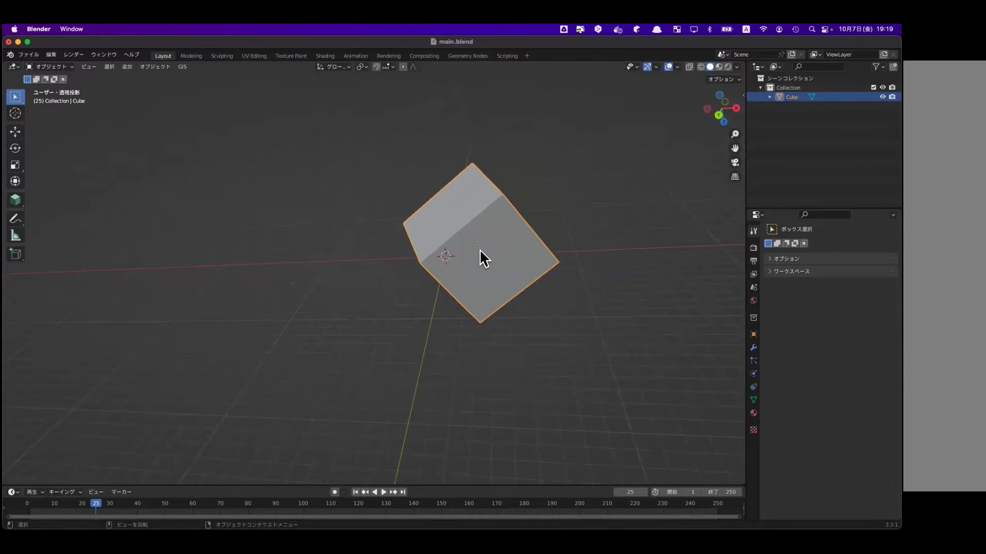
{"action": "scroll", "coordinate": [479, 248], "scroll_direction": "down", "scroll_amount": 3}
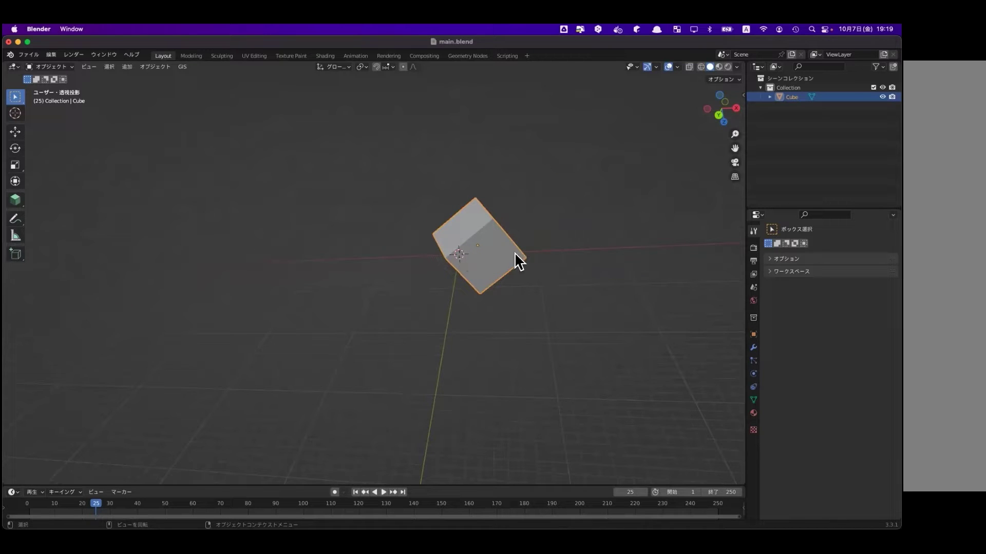
- Move the tilted cube along the global Y axis to a new spot
{"action": "key", "text": "g"}
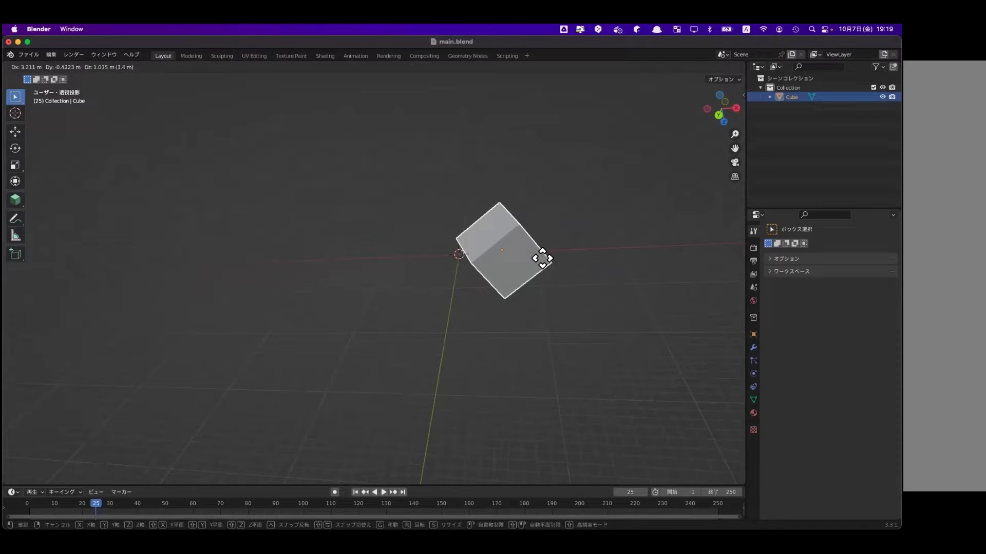
{"action": "key", "text": "x"}
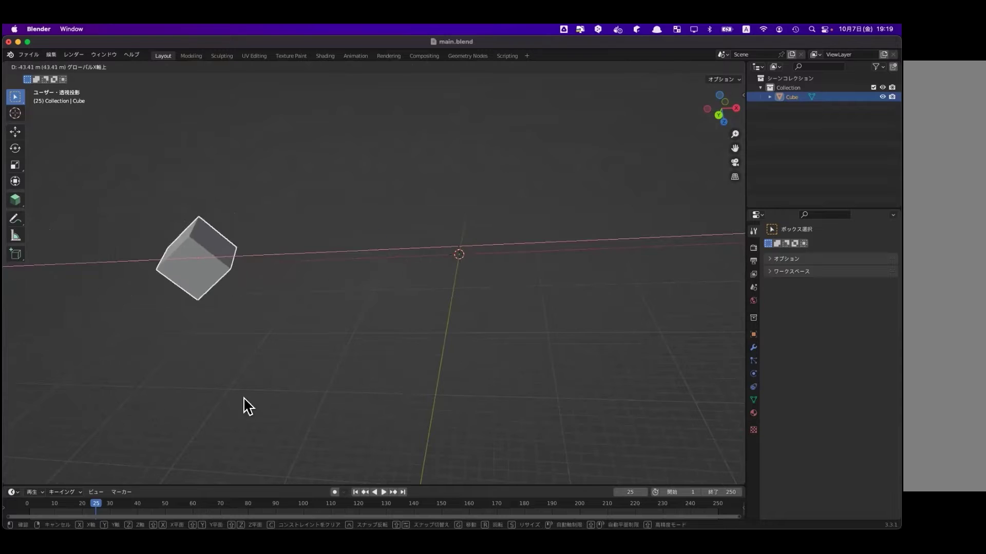
{"action": "right_click", "coordinate": [572, 346]}
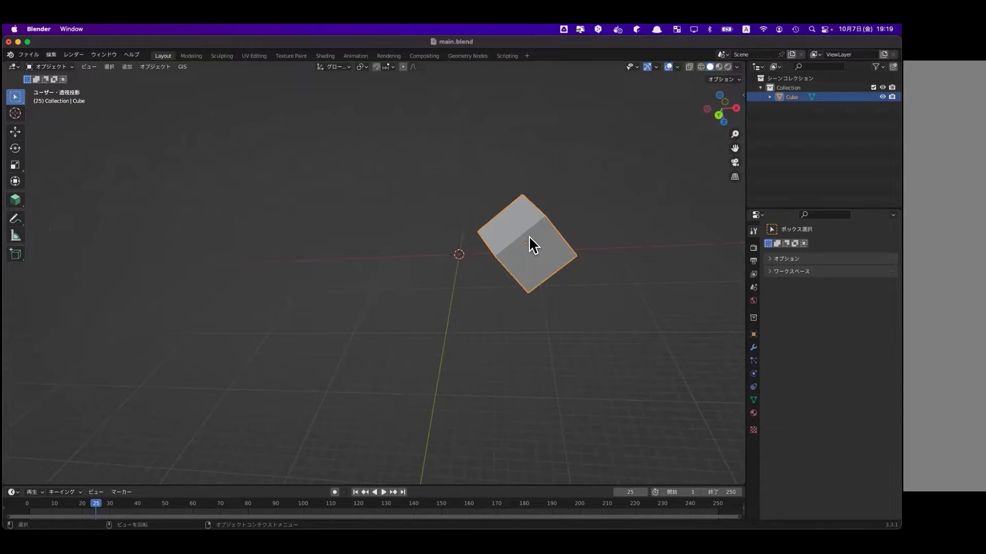
{"action": "key", "text": "g"}
{"action": "key", "text": "y"}
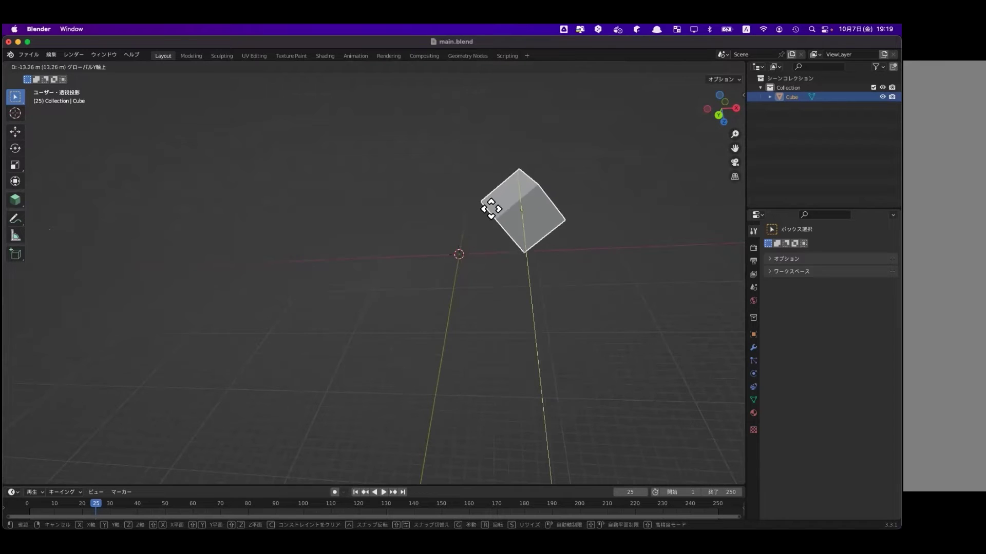
{"action": "left_click", "coordinate": [521, 208]}
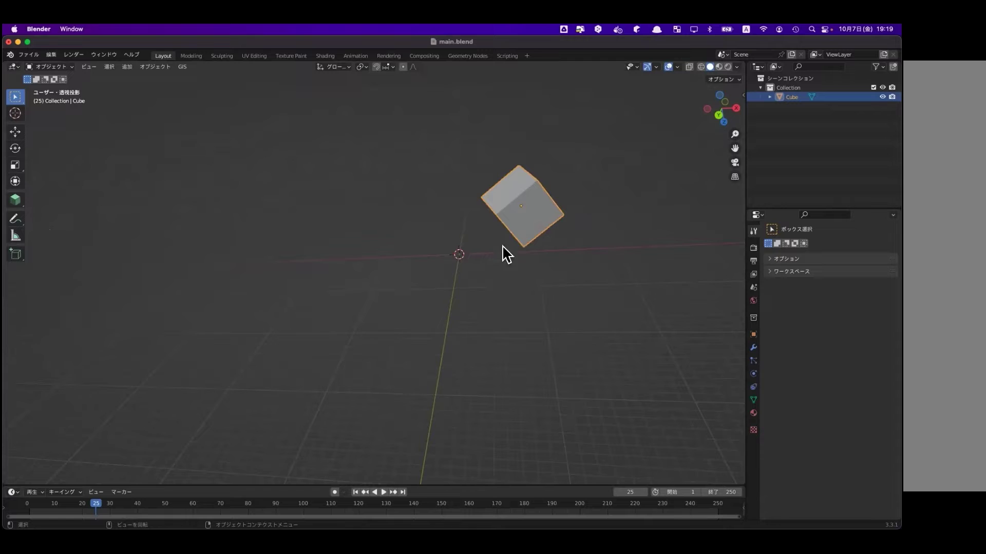
- From a new view angle, move the cube along a locked global axis away from the origin
{"action": "right_click", "coordinate": [517, 208]}
{"action": "left_click", "coordinate": [532, 216]}
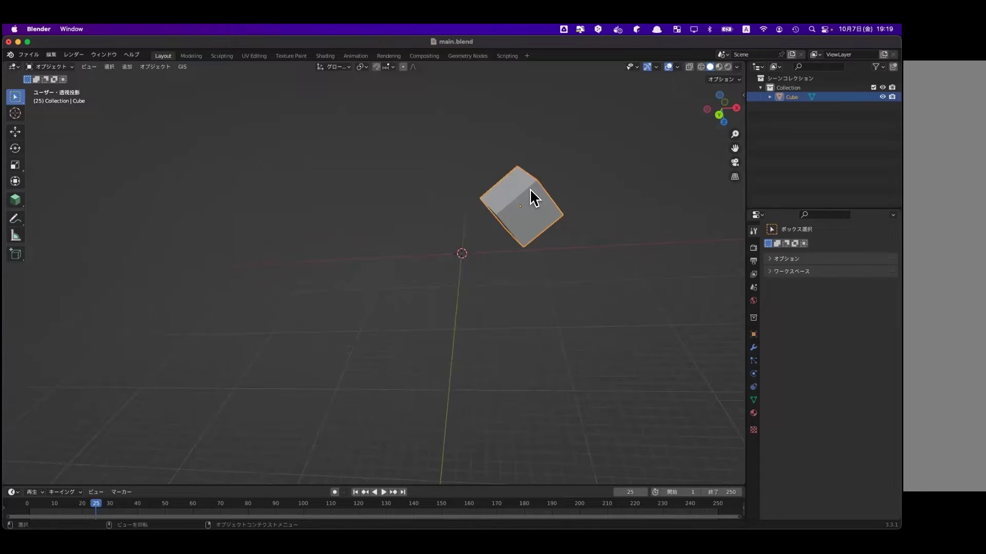
{"action": "mouse_move", "coordinate": [504, 229]}
{"action": "middle_mouse_down"}
{"action": "mouse_move", "coordinate": [509, 248]}
{"action": "mouse_move", "coordinate": [533, 249]}
{"action": "mouse_move", "coordinate": [520, 254]}
{"action": "middle_mouse_up"}
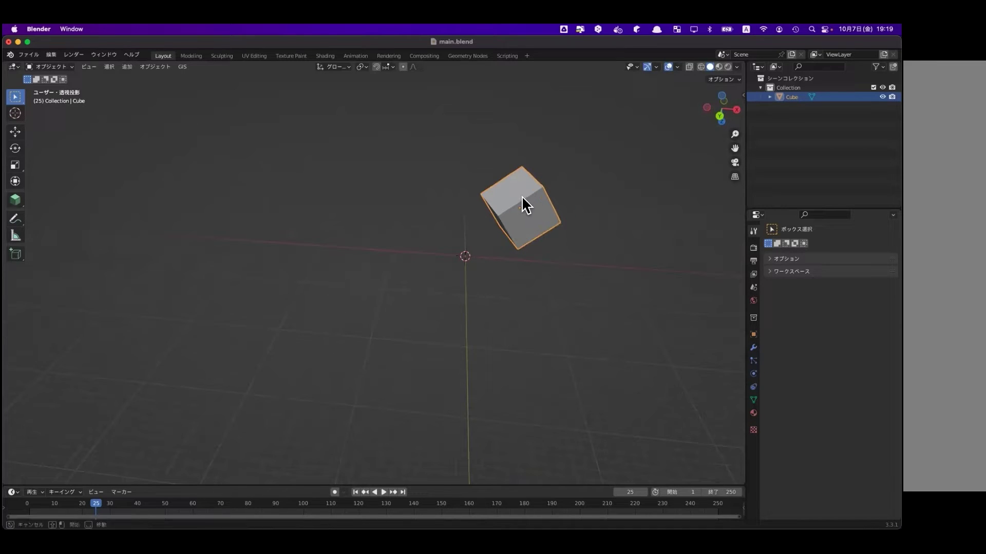
{"action": "key", "text": "g"}
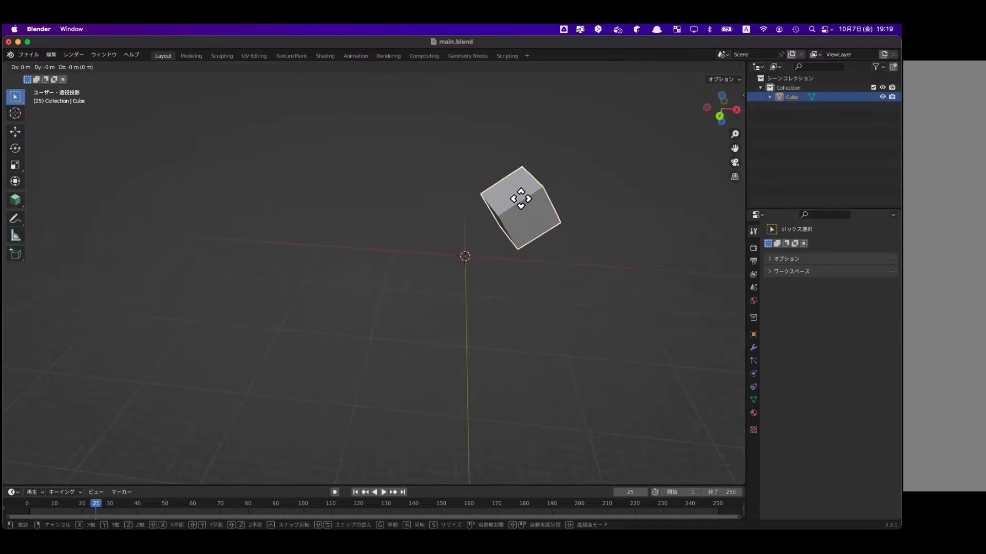
{"action": "middle_click", "coordinate": [521, 199]}
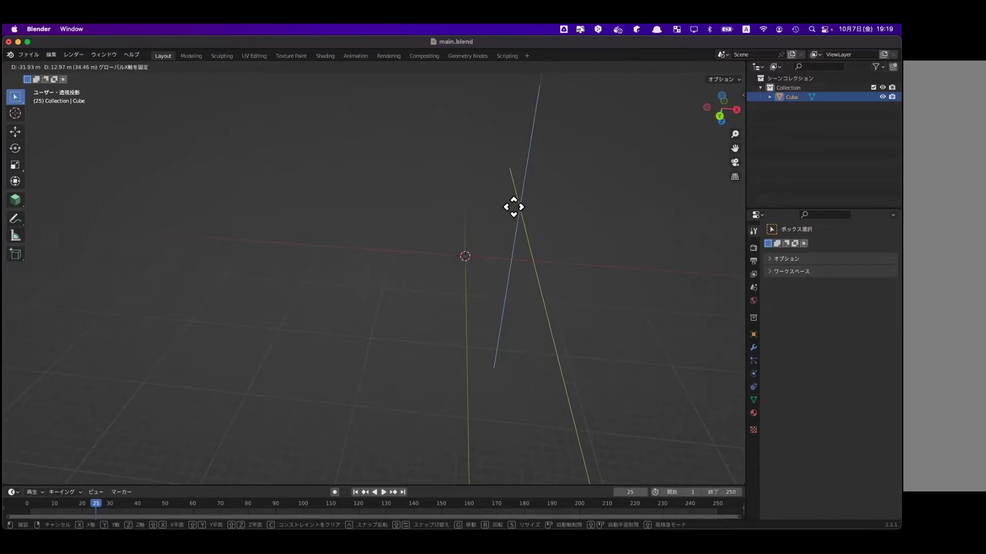
{"action": "left_click", "coordinate": [538, 212]}
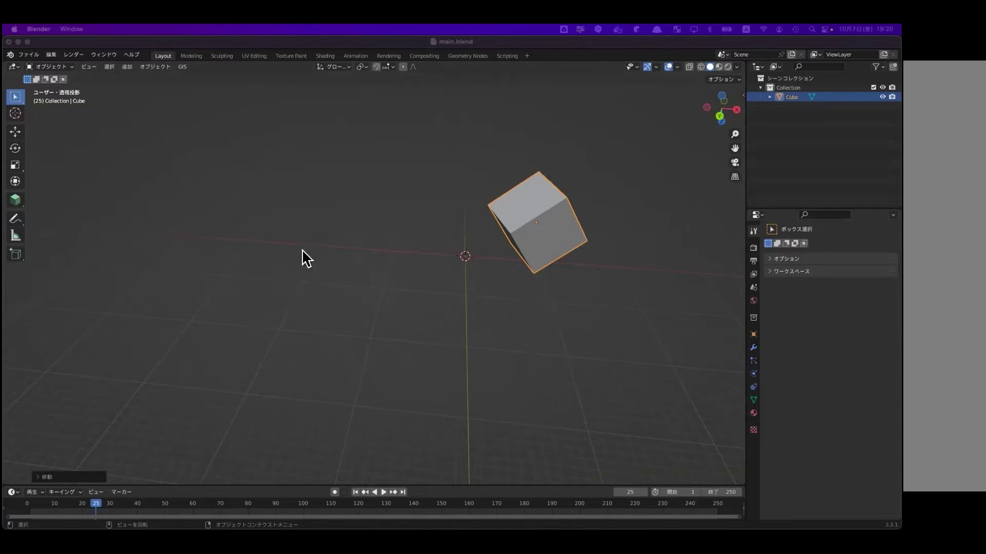
- Duplicate the cube and place the copy overlapping the original's right side
{"action": "mouse_move", "coordinate": [546, 229]}
{"action": "middle_mouse_down"}
{"action": "mouse_move", "coordinate": [541, 239]}
{"action": "mouse_move", "coordinate": [545, 220]}
{"action": "mouse_move", "coordinate": [568, 216]}
{"action": "mouse_move", "coordinate": [443, 247]}
{"action": "mouse_move", "coordinate": [357, 251]}
{"action": "middle_mouse_up"}
{"action": "left_click", "coordinate": [611, 231]}
{"action": "left_click", "coordinate": [358, 251]}
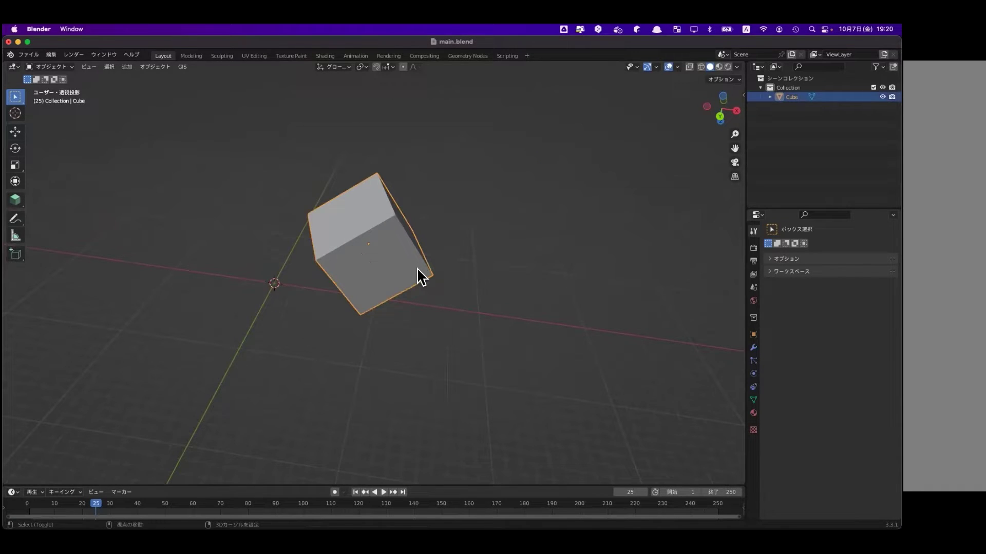
{"action": "key", "text": "shift+d"}
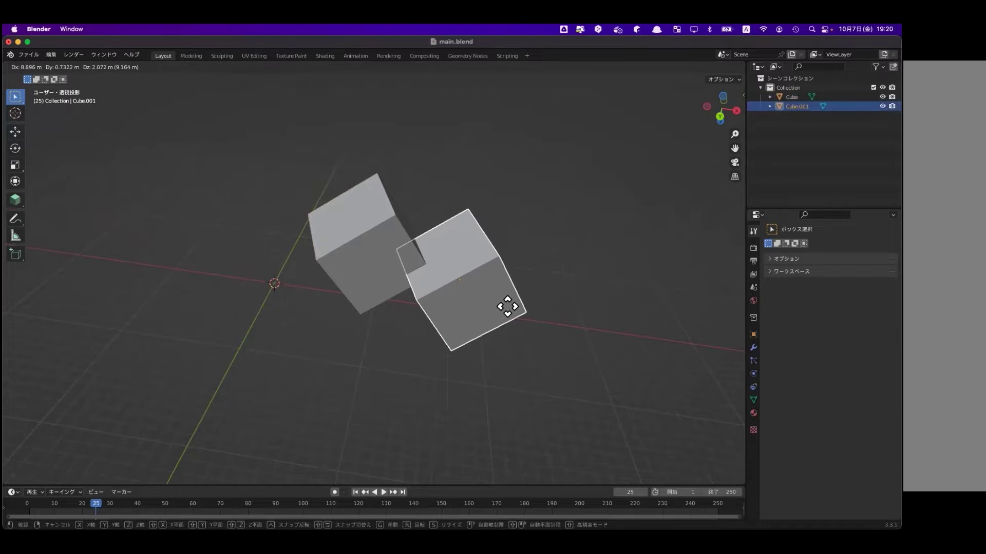
{"action": "left_click", "coordinate": [507, 303]}
{"action": "key", "text": "ctrl+z"}
{"action": "key", "text": "shift+d"}
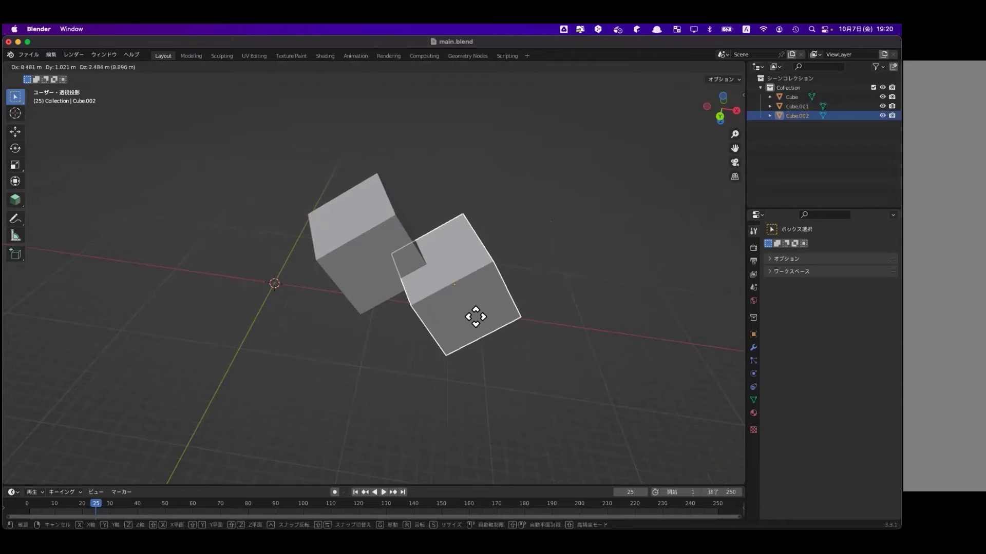
{"action": "left_click", "coordinate": [468, 319]}
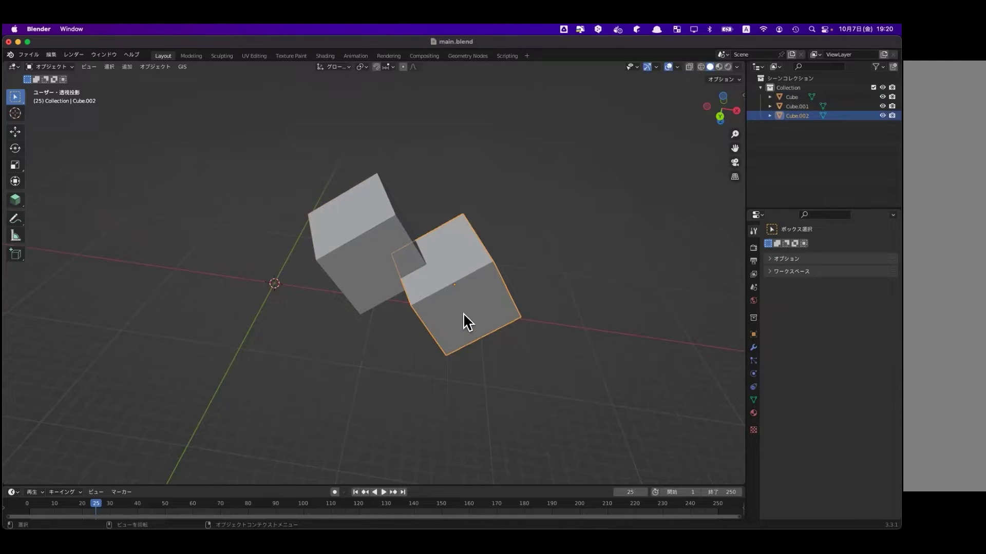
- Delete the copies Cube.002 and Cube.001, leaving only the original Cube
{"action": "key", "text": "x"}
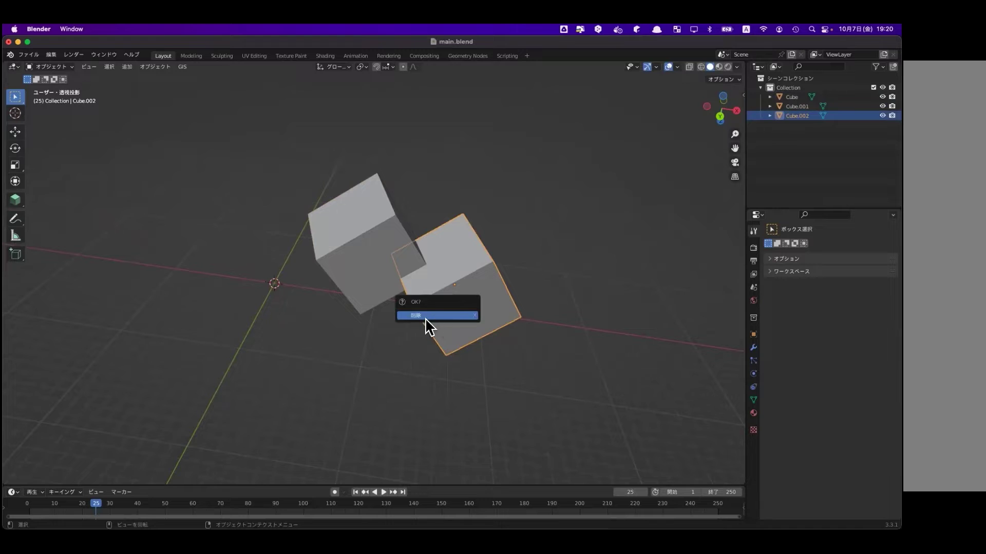
{"action": "left_click", "coordinate": [425, 316]}
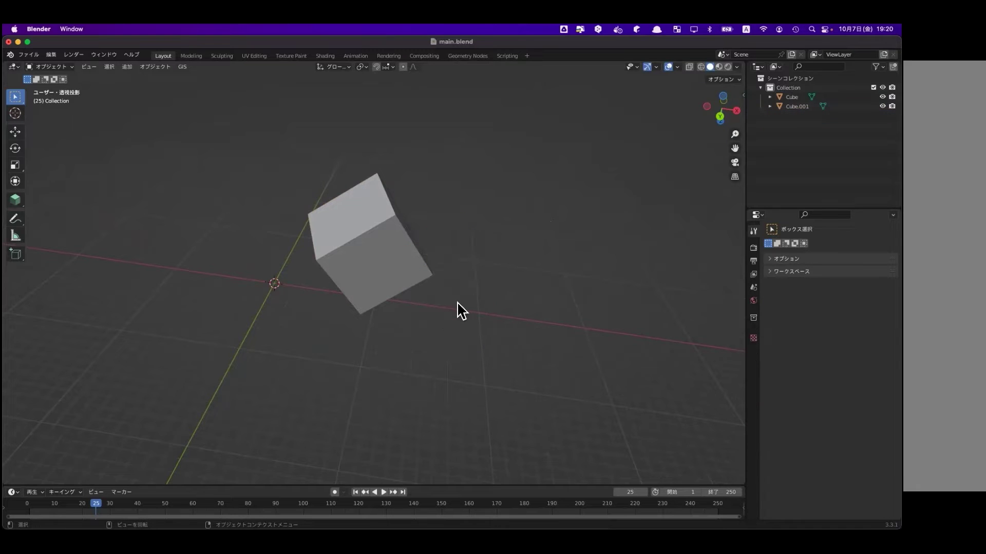
{"action": "left_click", "coordinate": [355, 258]}
{"action": "left_click", "coordinate": [782, 107]}
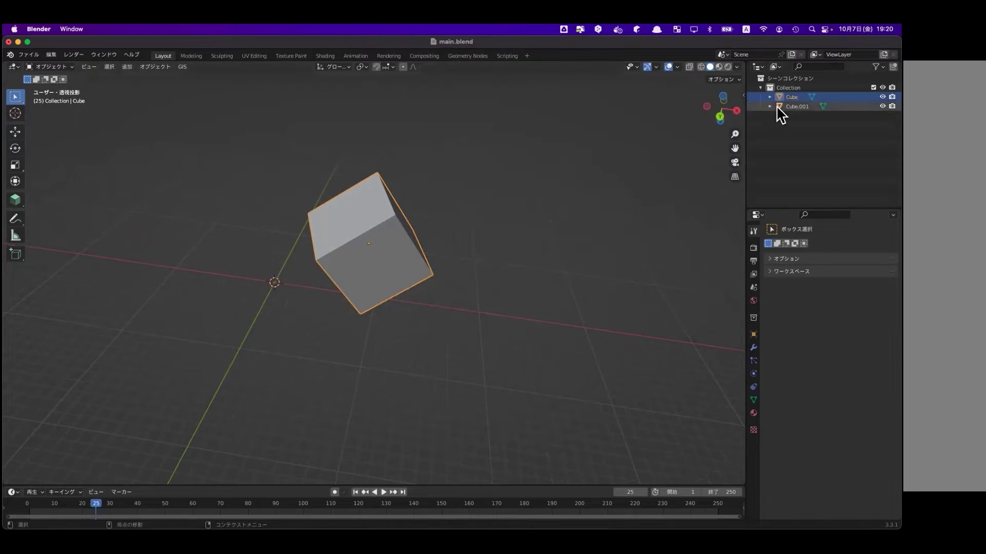
{"action": "key", "text": "x"}
{"action": "left_click", "coordinate": [456, 273]}
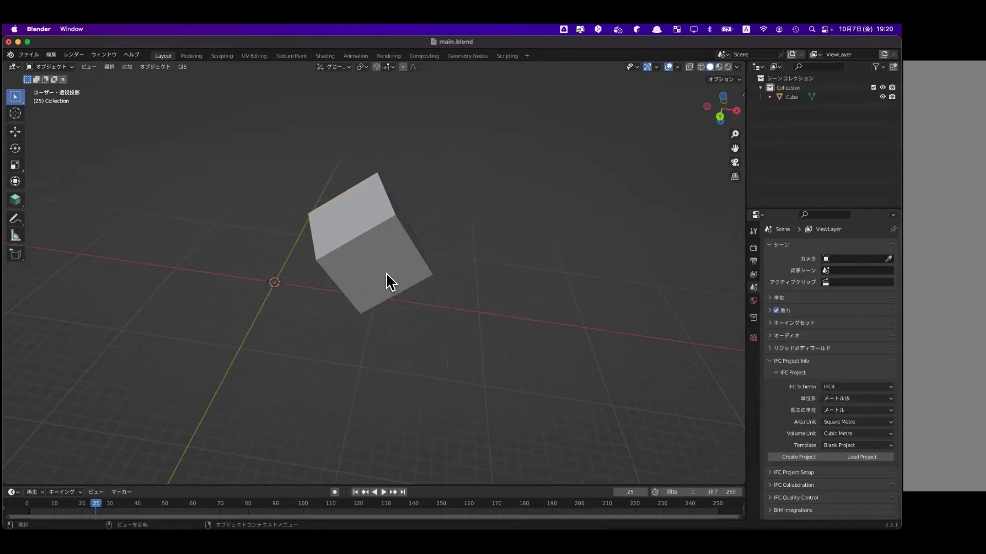
- Make a new duplicate right of the original Cube, then reselect the original
{"action": "left_click", "coordinate": [357, 258]}
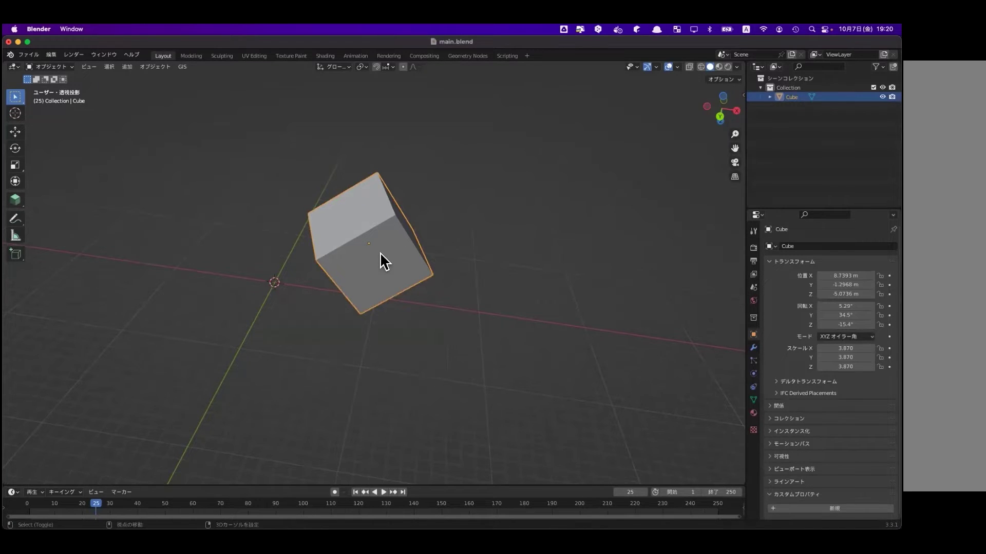
{"action": "key", "text": "shift+d"}
{"action": "left_click", "coordinate": [455, 288]}
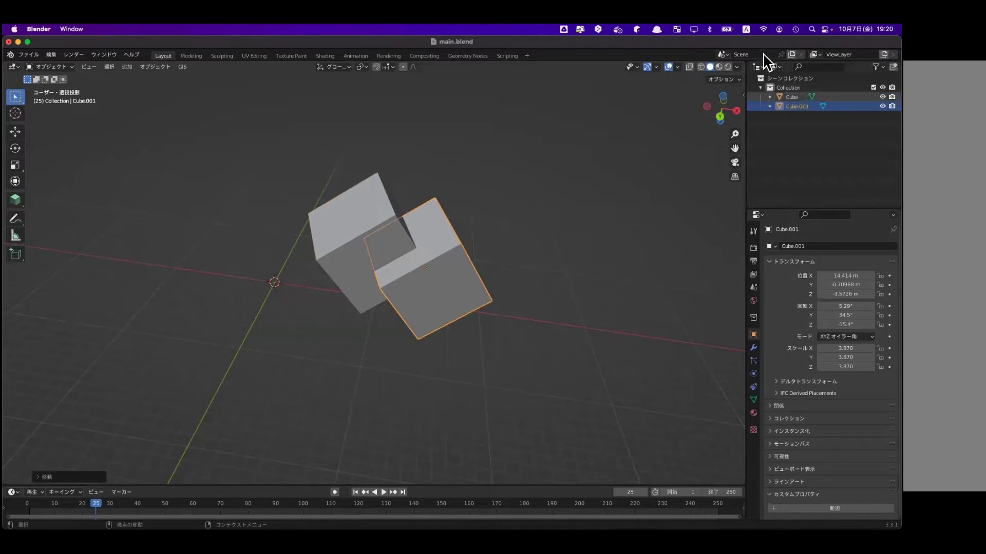
{"action": "left_click", "coordinate": [791, 97]}
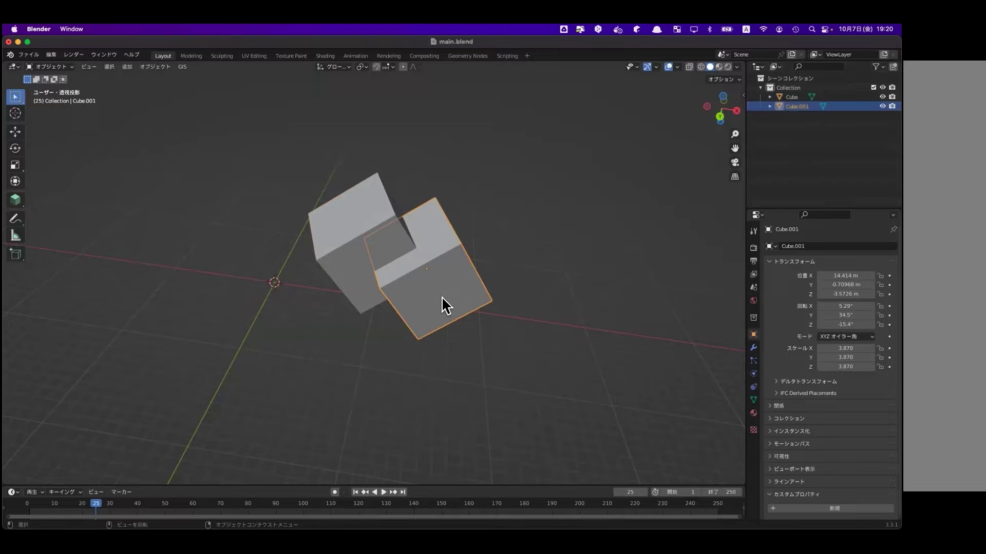
- Replace the duplicate with a new Cube.001 overlapping the original Cube's right side
{"action": "key", "text": "x"}
{"action": "left_click", "coordinate": [418, 290]}
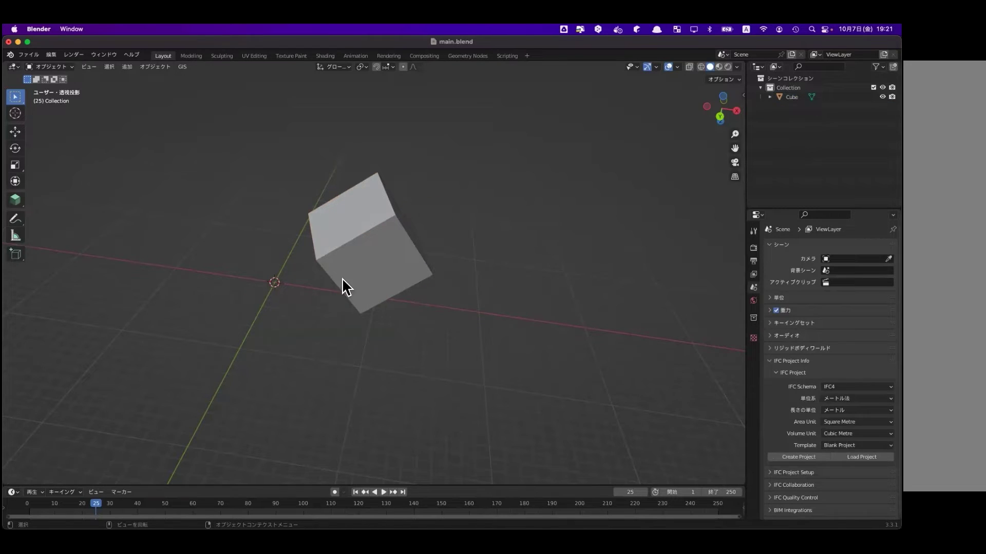
{"action": "left_click", "coordinate": [356, 266]}
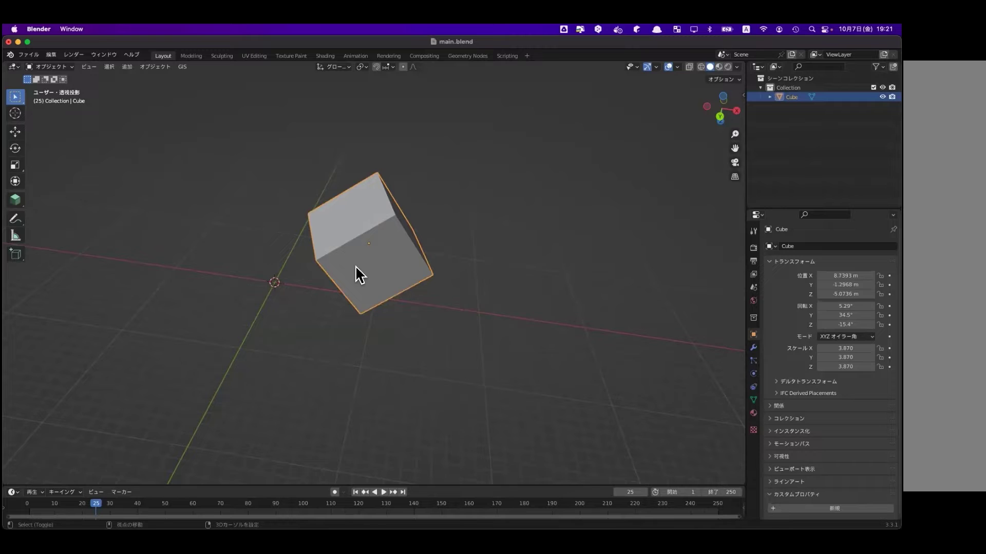
{"action": "key", "text": "shift+d"}
{"action": "left_click", "coordinate": [421, 307]}
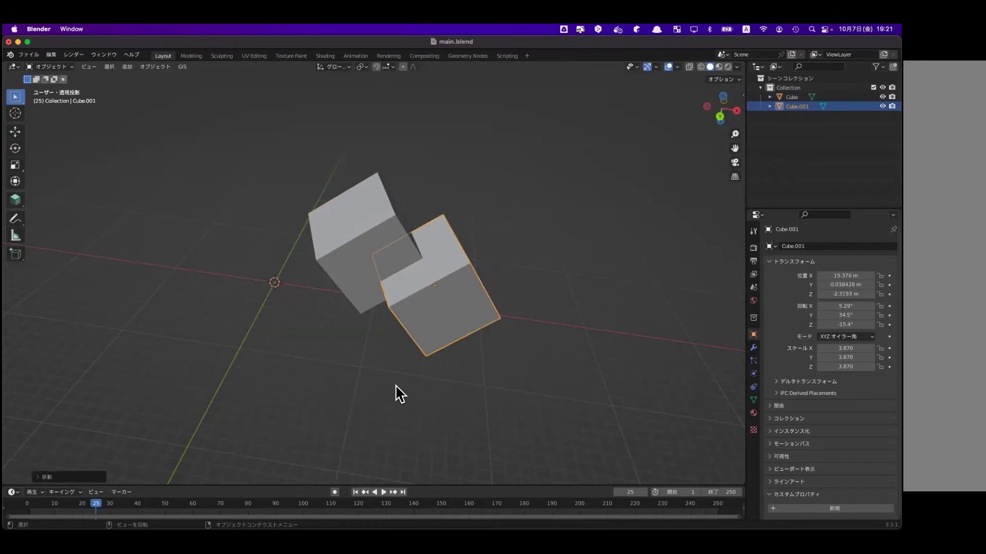
- Check the cubes' overlap in wireframe view while selecting each cube, then return to solid shading
{"action": "mouse_move", "coordinate": [440, 242]}
{"action": "middle_mouse_down"}
{"action": "mouse_move", "coordinate": [415, 259]}
{"action": "mouse_move", "coordinate": [552, 275]}
{"action": "mouse_move", "coordinate": [342, 229]}
{"action": "mouse_move", "coordinate": [466, 263]}
{"action": "mouse_move", "coordinate": [359, 266]}
{"action": "mouse_move", "coordinate": [373, 242]}
{"action": "mouse_move", "coordinate": [425, 220]}
{"action": "mouse_move", "coordinate": [440, 260]}
{"action": "mouse_move", "coordinate": [439, 251]}
{"action": "mouse_move", "coordinate": [462, 277]}
{"action": "middle_mouse_up"}
{"action": "scroll", "coordinate": [421, 263], "scroll_direction": "up", "scroll_amount": 5}
{"action": "left_click", "coordinate": [341, 223]}
{"action": "scroll", "coordinate": [465, 241], "scroll_direction": "down", "scroll_amount": 2}
{"action": "middle_click_drag", "start_coordinate": [453, 239], "coordinate": [446, 242]}
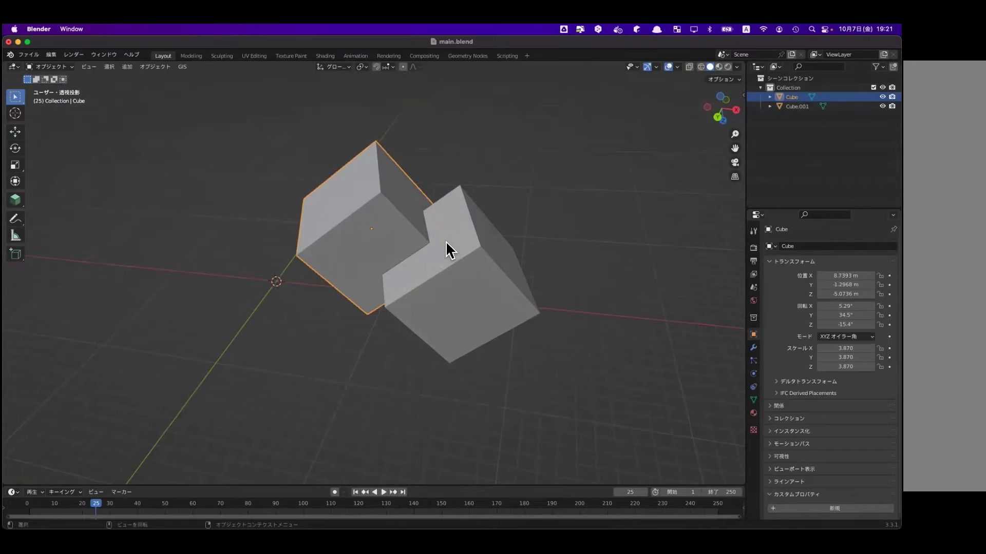
{"action": "key", "text": "shift"}
{"action": "key", "text": "shift+z"}
{"action": "left_click", "coordinate": [401, 259]}
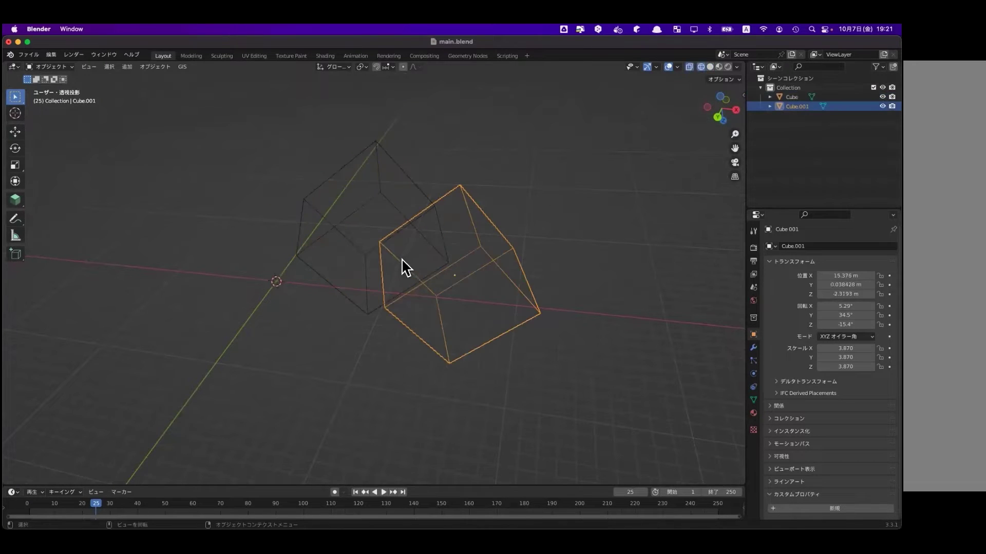
{"action": "left_click", "coordinate": [360, 239]}
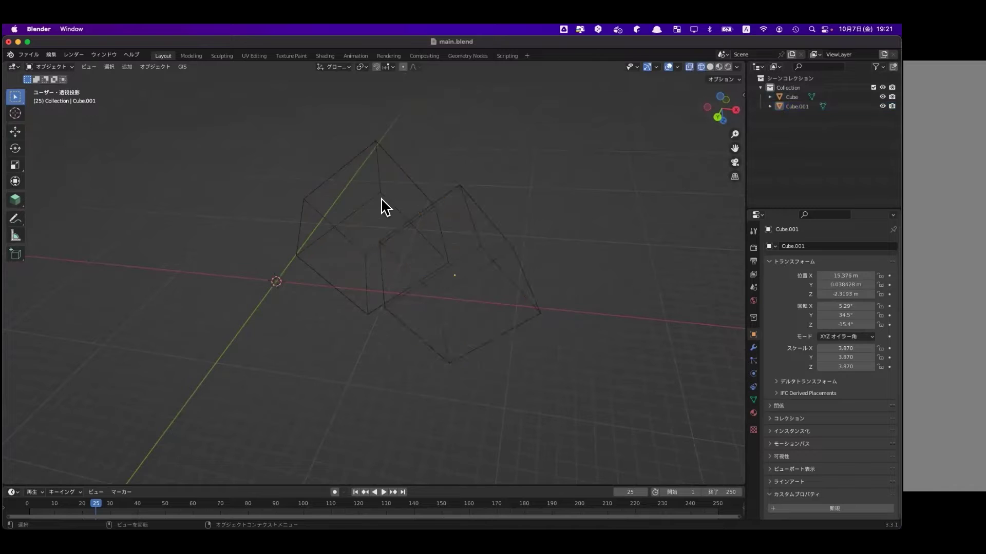
{"action": "left_click", "coordinate": [382, 209]}
{"action": "left_click", "coordinate": [503, 267]}
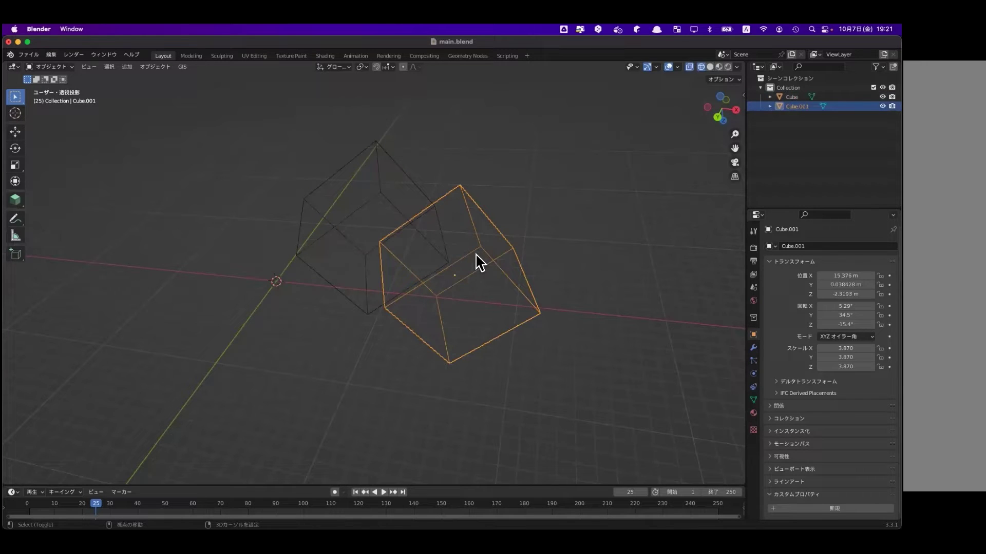
{"action": "key", "text": "shift+z"}
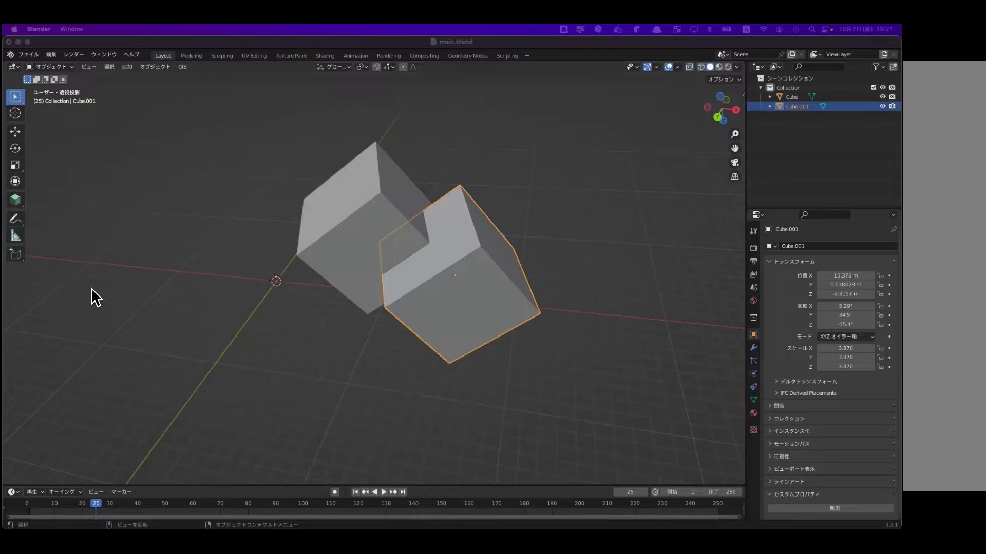
- Select Cube.001, then add the original Cube to the selection as the active object
{"action": "left_click", "coordinate": [368, 209]}
{"action": "left_click", "coordinate": [487, 241]}
{"action": "left_click", "coordinate": [320, 213]}
{"action": "left_click", "coordinate": [415, 231]}
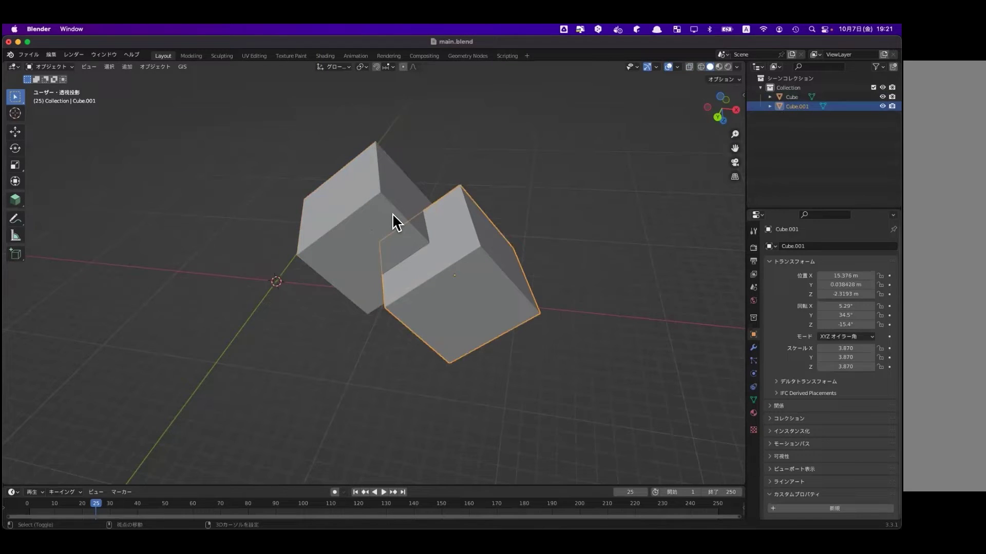
{"action": "left_click", "coordinate": [392, 214], "text": "shift"}
{"action": "left_click", "coordinate": [489, 409]}
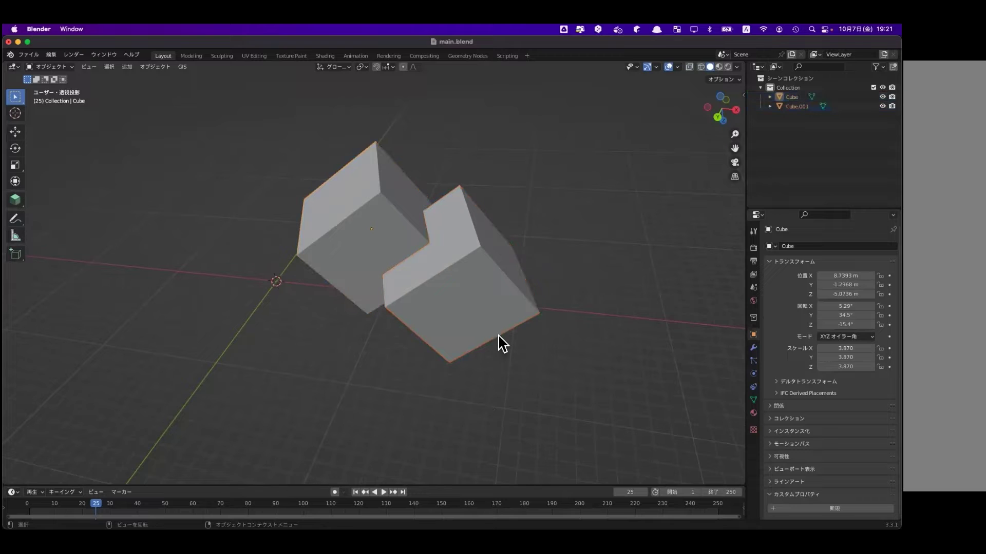
{"action": "left_click", "coordinate": [511, 279]}
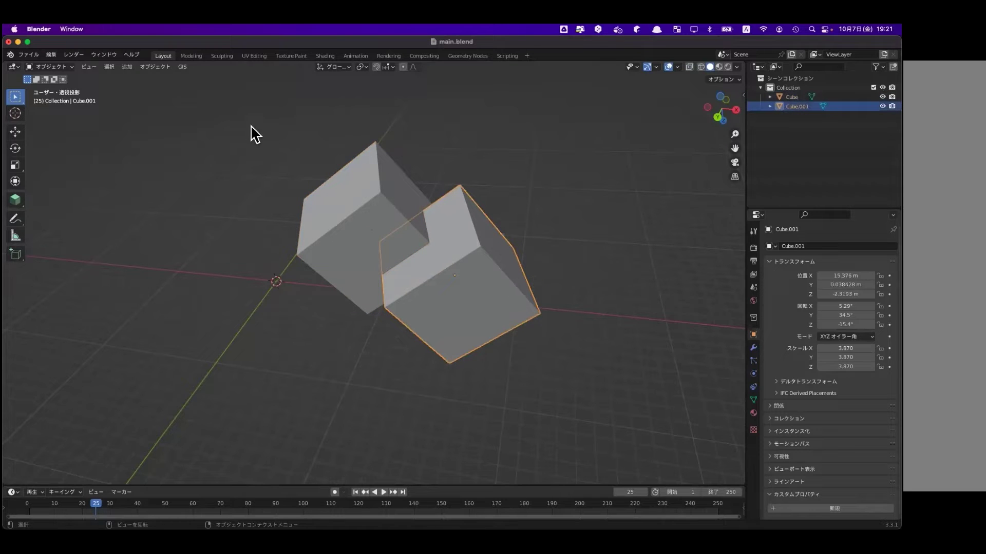
{"action": "left_click", "coordinate": [349, 223], "text": "shift"}
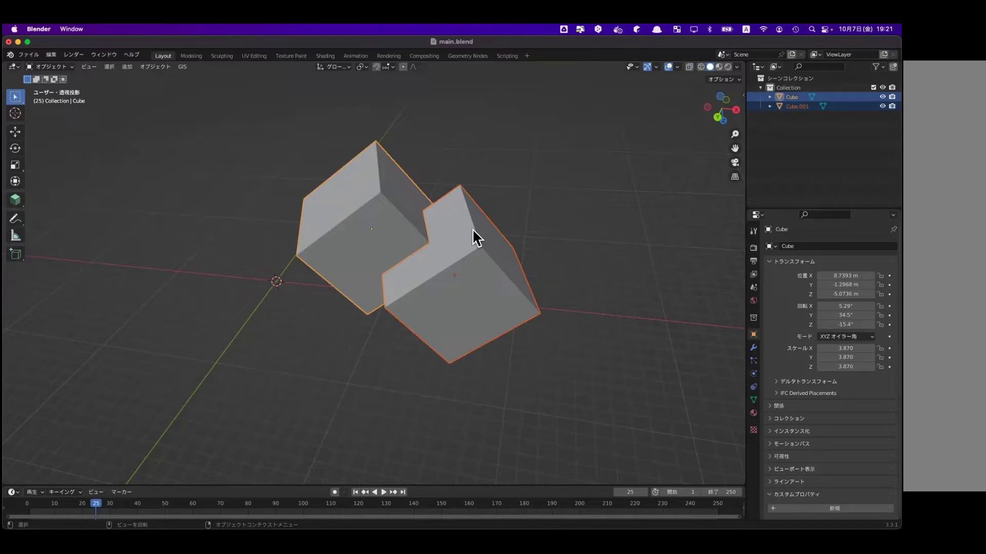
- Join Cube.001 into Cube with Ctrl+J, redoing the join after an undo
{"action": "key", "text": "ctrl"}
{"action": "key", "text": "ctrl+j"}
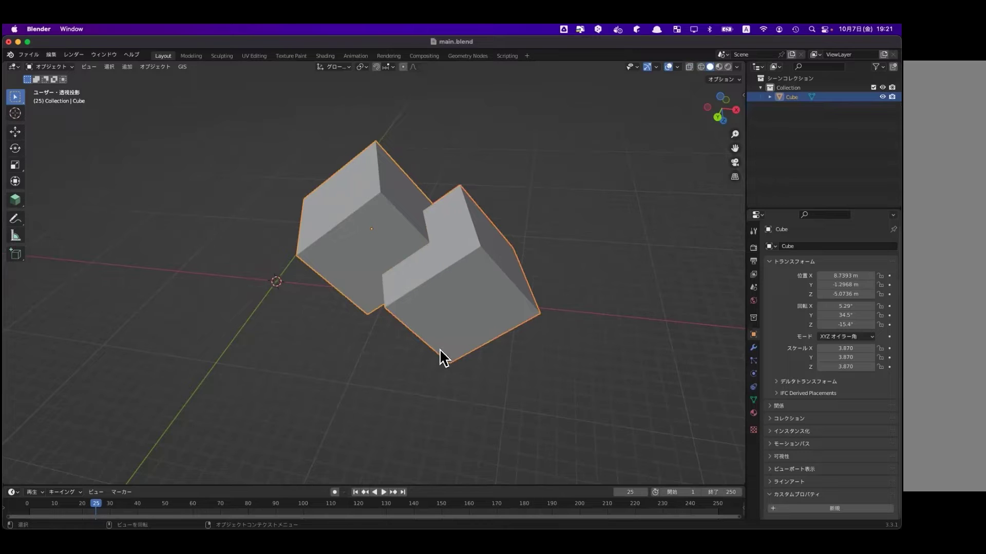
{"action": "left_click", "coordinate": [764, 160]}
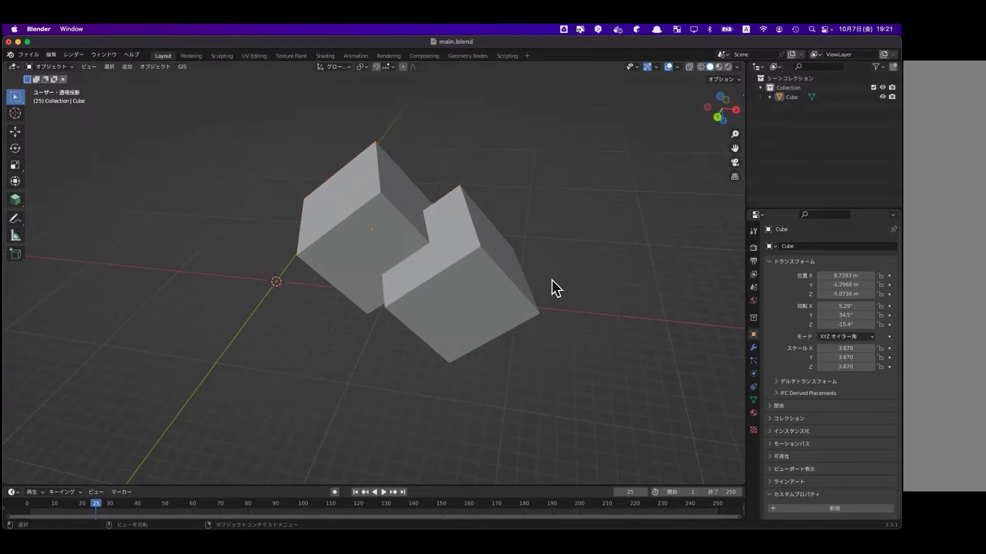
{"action": "key", "text": "ctrl+z"}
{"action": "key", "text": "ctrl+z"}
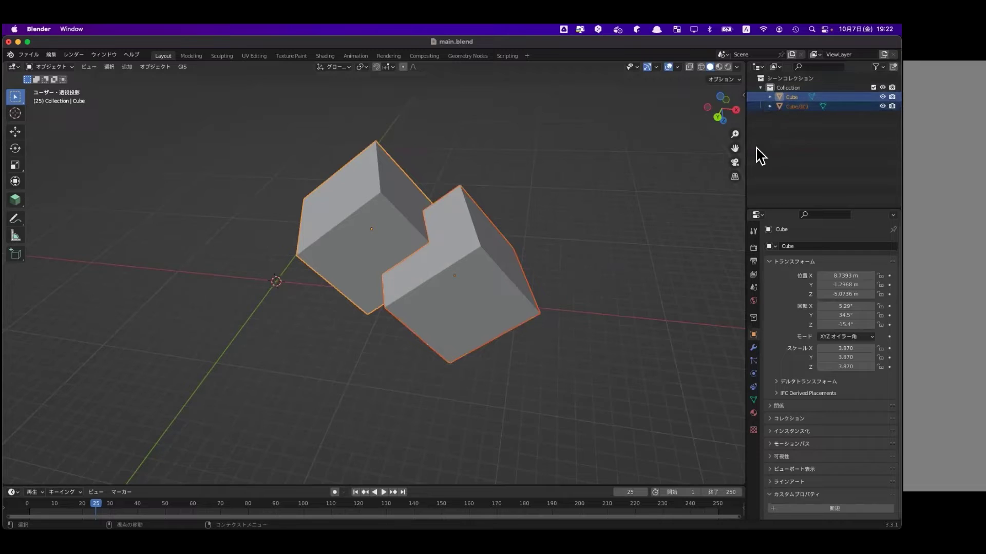
{"action": "key", "text": "ctrl+j"}
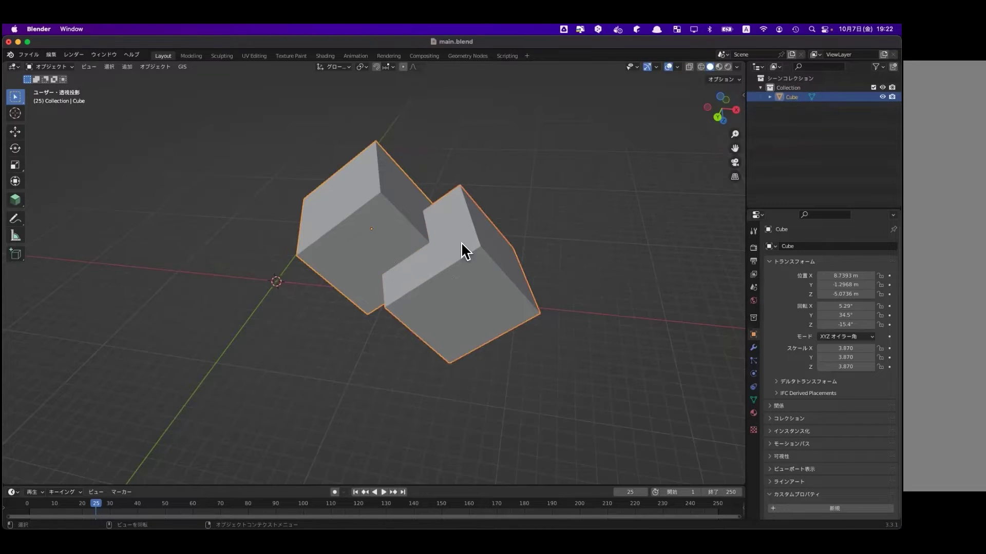
- Orbit around the joined cube to inspect its shape, then deselect it
{"action": "mouse_move", "coordinate": [447, 263]}
{"action": "middle_mouse_down"}
{"action": "mouse_move", "coordinate": [417, 263]}
{"action": "mouse_move", "coordinate": [496, 215]}
{"action": "mouse_move", "coordinate": [494, 266]}
{"action": "mouse_move", "coordinate": [579, 275]}
{"action": "middle_mouse_up"}
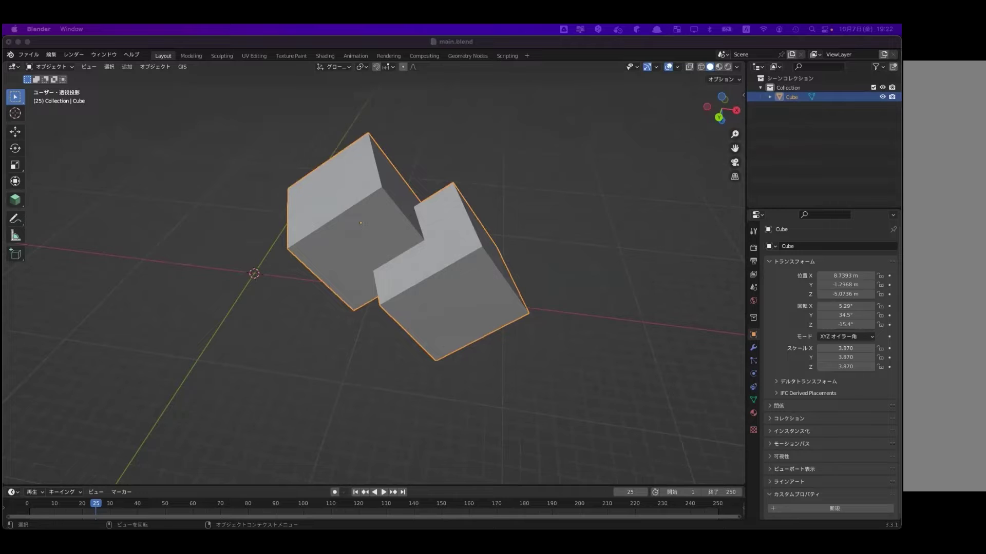
{"action": "mouse_move", "coordinate": [488, 242]}
{"action": "middle_mouse_down"}
{"action": "mouse_move", "coordinate": [455, 255]}
{"action": "mouse_move", "coordinate": [532, 274]}
{"action": "middle_mouse_up"}
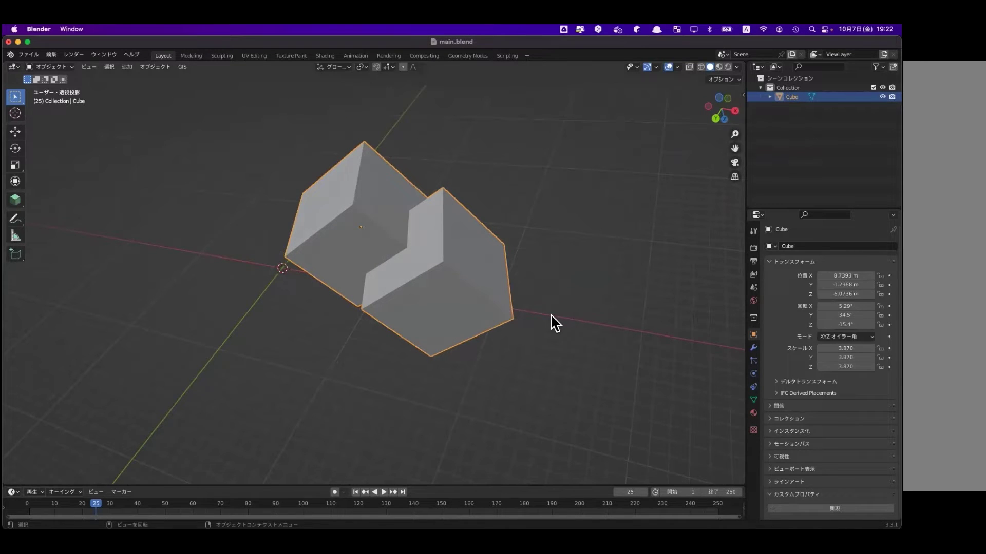
{"action": "mouse_move", "coordinate": [496, 325]}
{"action": "middle_mouse_down"}
{"action": "mouse_move", "coordinate": [517, 281]}
{"action": "mouse_move", "coordinate": [526, 291]}
{"action": "middle_mouse_up"}
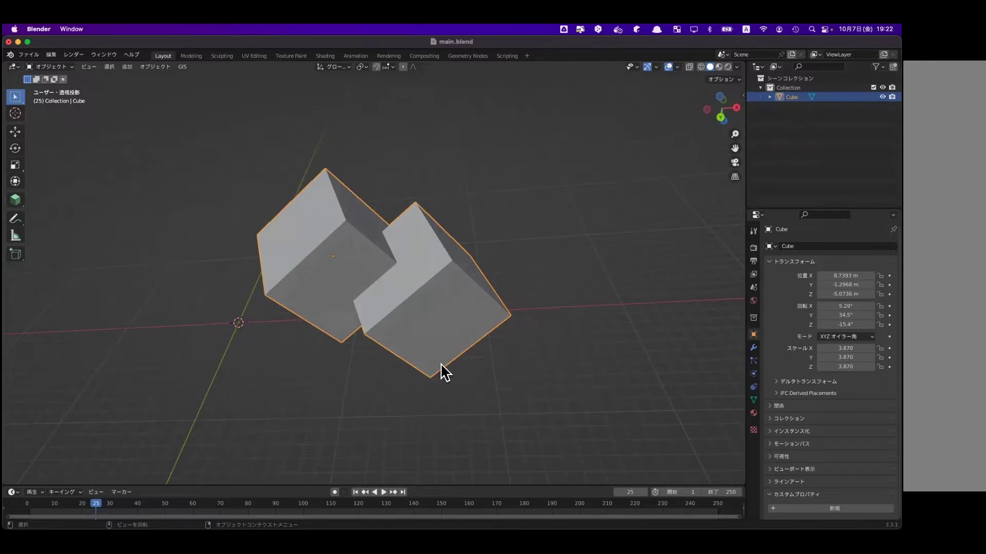
{"action": "mouse_move", "coordinate": [436, 374]}
{"action": "middle_mouse_down"}
{"action": "mouse_move", "coordinate": [391, 391]}
{"action": "mouse_move", "coordinate": [409, 378]}
{"action": "middle_mouse_up"}
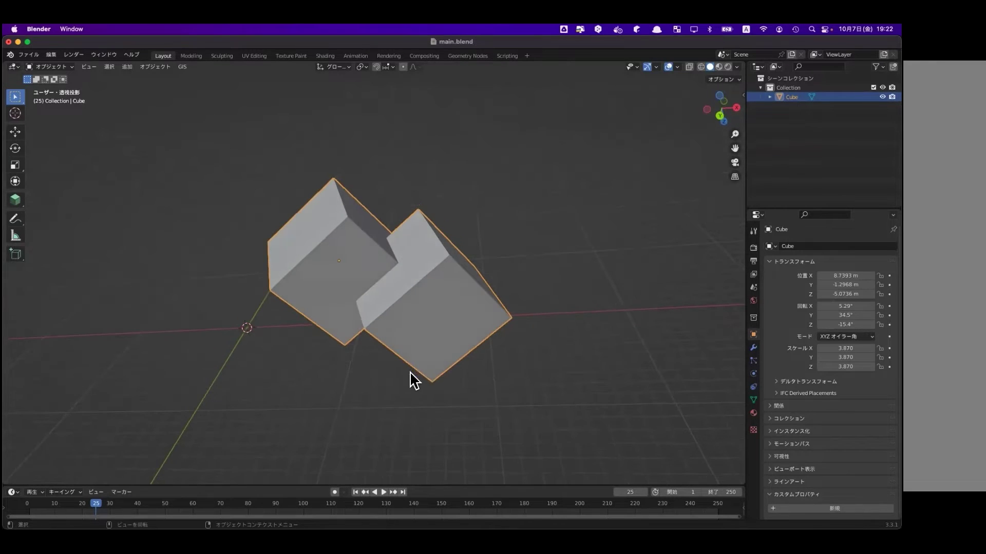
{"action": "left_click", "coordinate": [430, 425]}
- Undo the join to restore Cube and Cube.001 as separate objects, then select Cube.001
{"action": "key", "text": "ctrl+z"}
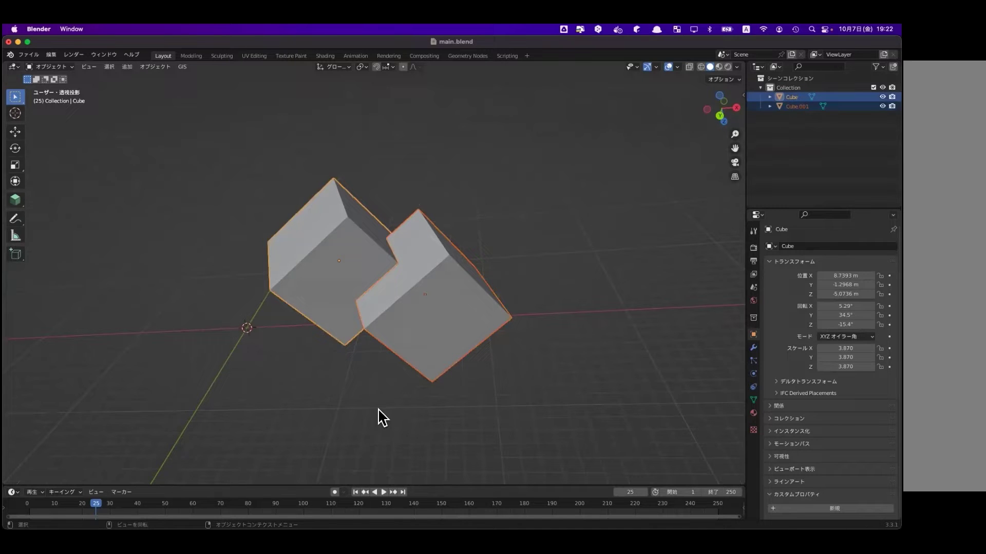
{"action": "key", "text": "ctrl+z"}
{"action": "left_click", "coordinate": [449, 297]}
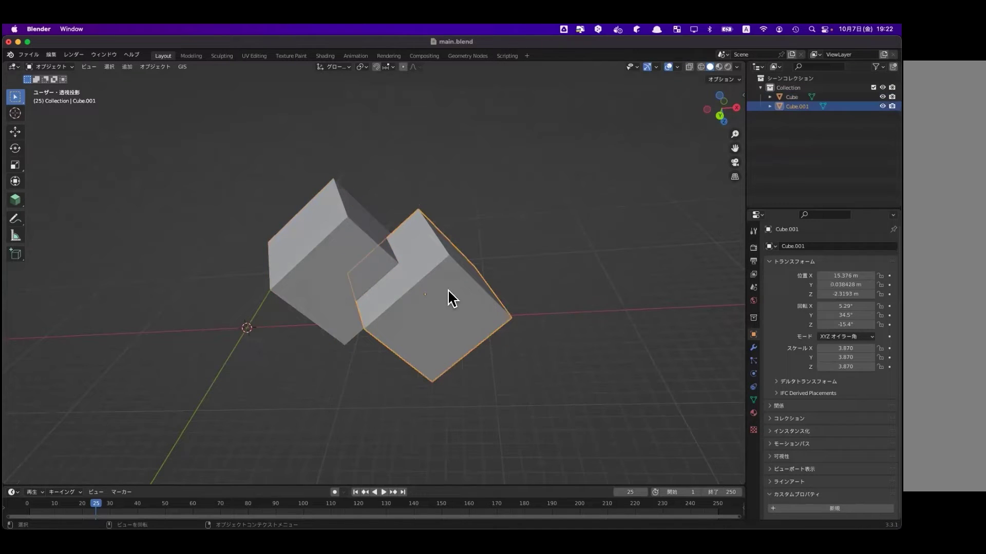
{"action": "left_click", "coordinate": [315, 281]}
{"action": "left_click", "coordinate": [430, 314]}
{"action": "left_click", "coordinate": [332, 259]}
{"action": "left_click", "coordinate": [454, 293]}
- Duplicate Cube.001 as Cube.002 at X 10.973 m, overlapping both cubes in front
{"action": "key", "text": "shift+d"}
{"action": "left_click", "coordinate": [353, 336]}
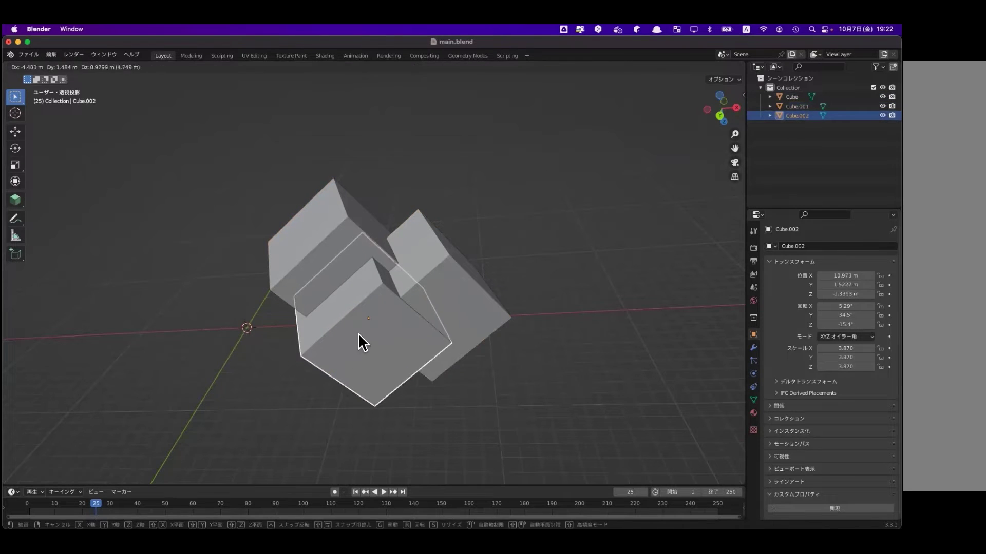
{"action": "mouse_move", "coordinate": [440, 341]}
{"action": "middle_mouse_down"}
{"action": "mouse_move", "coordinate": [374, 359]}
{"action": "mouse_move", "coordinate": [478, 307]}
{"action": "middle_mouse_up"}
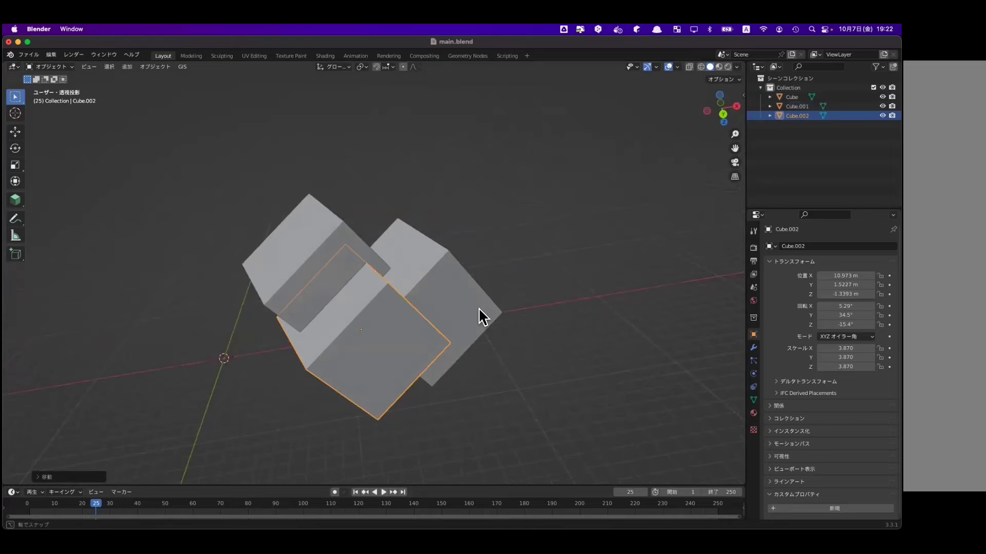
{"action": "left_click", "coordinate": [418, 260]}
{"action": "left_click", "coordinate": [424, 270]}
{"action": "mouse_move", "coordinate": [424, 269]}
{"action": "middle_mouse_down"}
{"action": "mouse_move", "coordinate": [331, 303]}
{"action": "mouse_move", "coordinate": [454, 300]}
{"action": "middle_mouse_up"}
{"action": "middle_click_drag", "start_coordinate": [333, 332], "coordinate": [457, 290]}
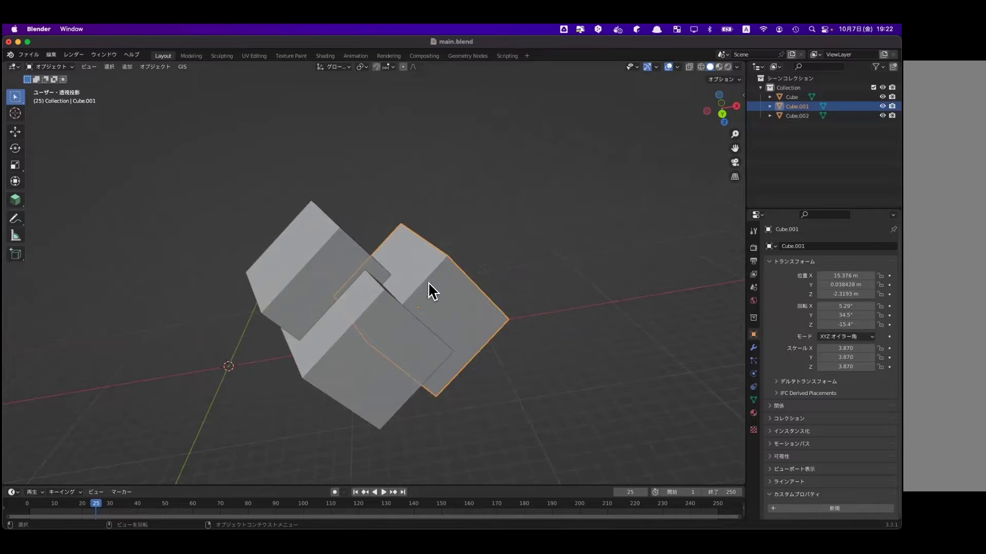
{"action": "key", "text": "KP_Divide"}
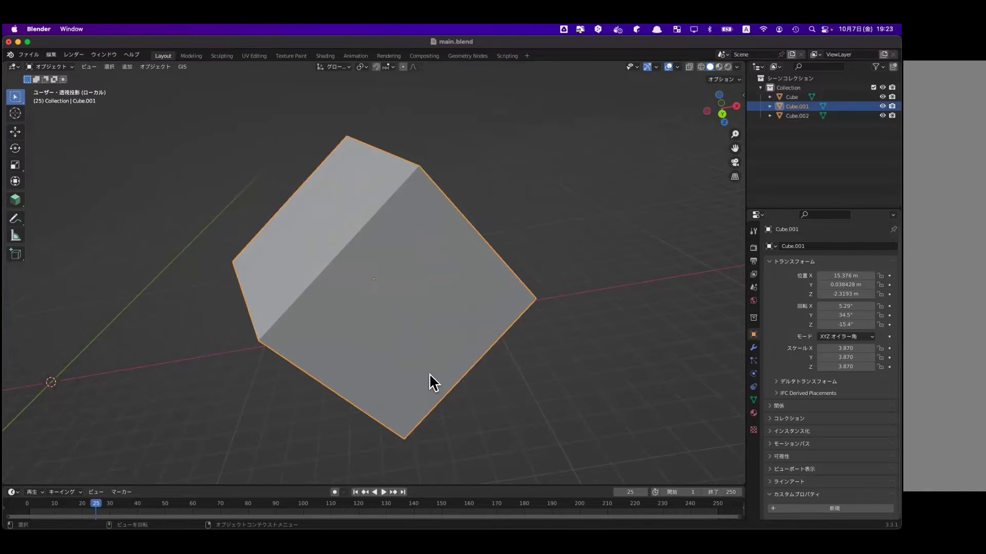
{"action": "key", "text": "KP_Divide"}
{"action": "left_click", "coordinate": [335, 356]}
{"action": "key", "text": "KP_Divide"}
{"action": "key", "text": "KP_Divide"}
{"action": "left_click", "coordinate": [304, 274]}
{"action": "key", "text": "KP_Divide"}
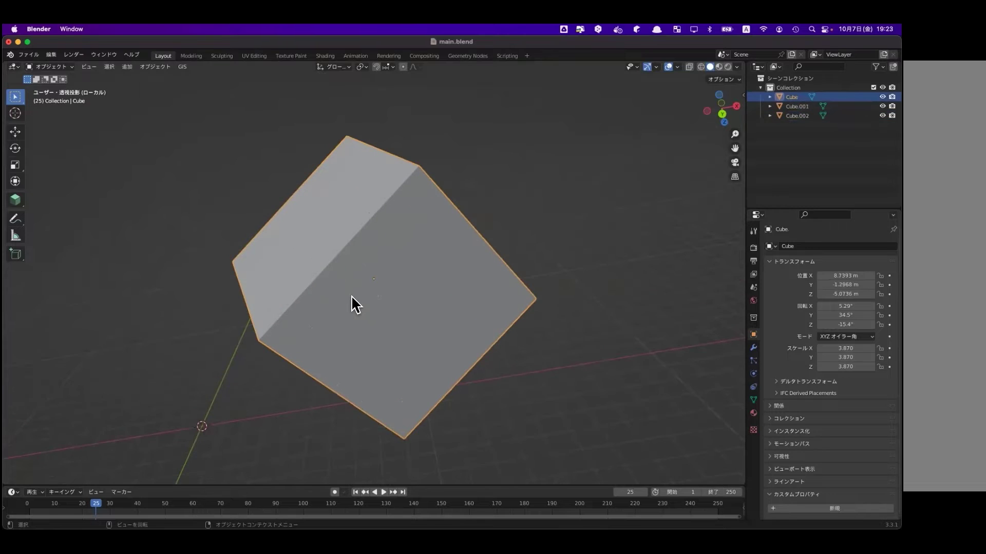
{"action": "key", "text": "KP_Divide"}
{"action": "mouse_move", "coordinate": [398, 359]}
{"action": "middle_mouse_down"}
{"action": "mouse_move", "coordinate": [363, 372]}
{"action": "mouse_move", "coordinate": [406, 347]}
{"action": "middle_mouse_up"}
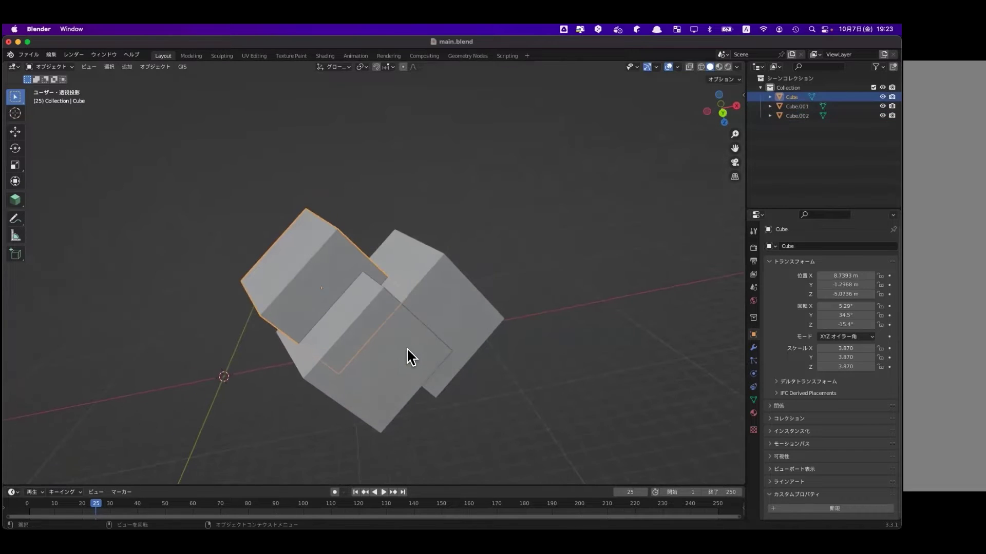
{"action": "left_click", "coordinate": [400, 375]}
{"action": "key", "text": "KP_Divide"}
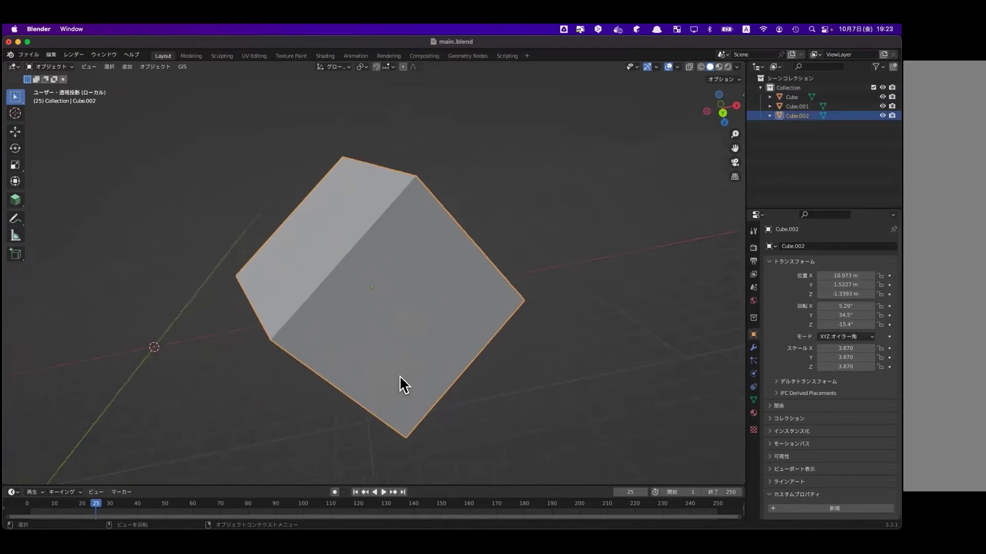
{"action": "mouse_move", "coordinate": [397, 374]}
{"action": "middle_mouse_down"}
{"action": "mouse_move", "coordinate": [364, 362]}
{"action": "mouse_move", "coordinate": [396, 359]}
{"action": "mouse_move", "coordinate": [400, 348]}
{"action": "middle_mouse_up"}
{"action": "key", "text": "KP_Divide"}
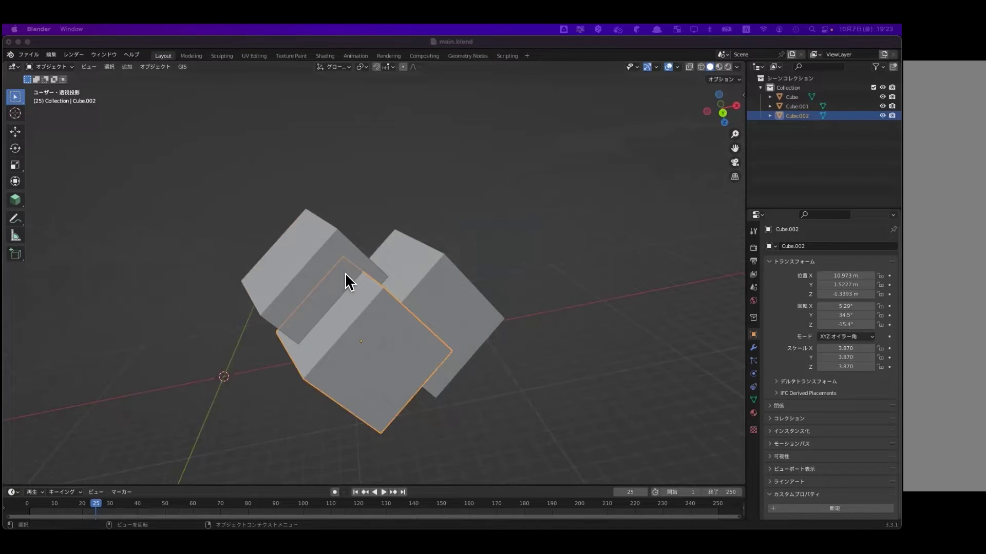
{"action": "left_click", "coordinate": [327, 264]}
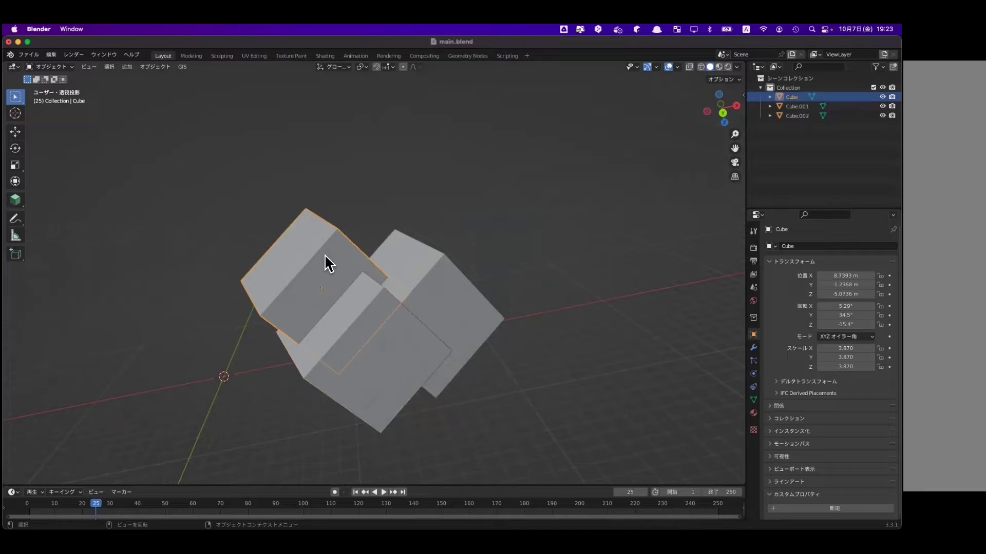
{"action": "left_click", "coordinate": [426, 305]}
{"action": "left_click", "coordinate": [382, 350]}
{"action": "left_click", "coordinate": [315, 302]}
{"action": "left_click", "coordinate": [418, 288]}
{"action": "left_click", "coordinate": [283, 302]}
{"action": "key", "text": "h"}
{"action": "left_click", "coordinate": [425, 275]}
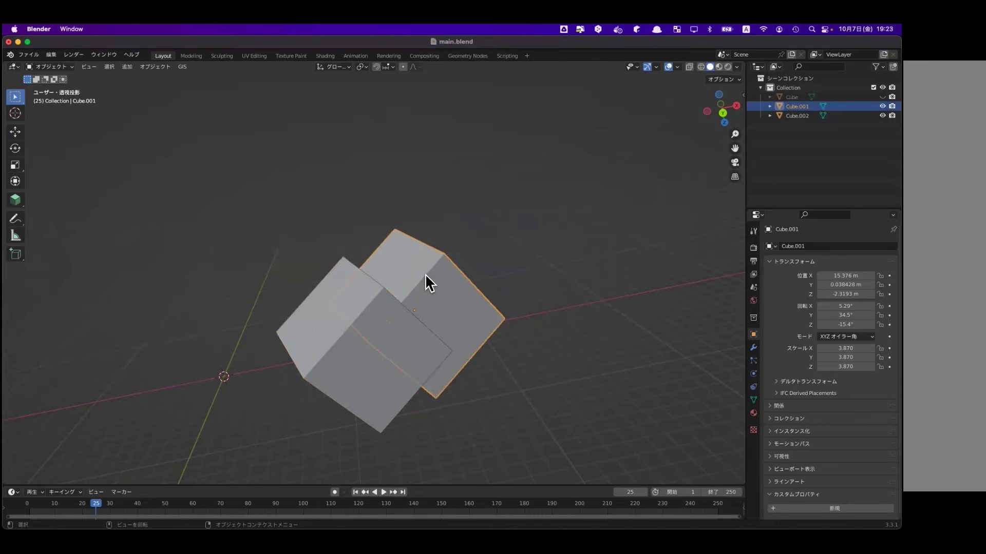
{"action": "key", "text": "h"}
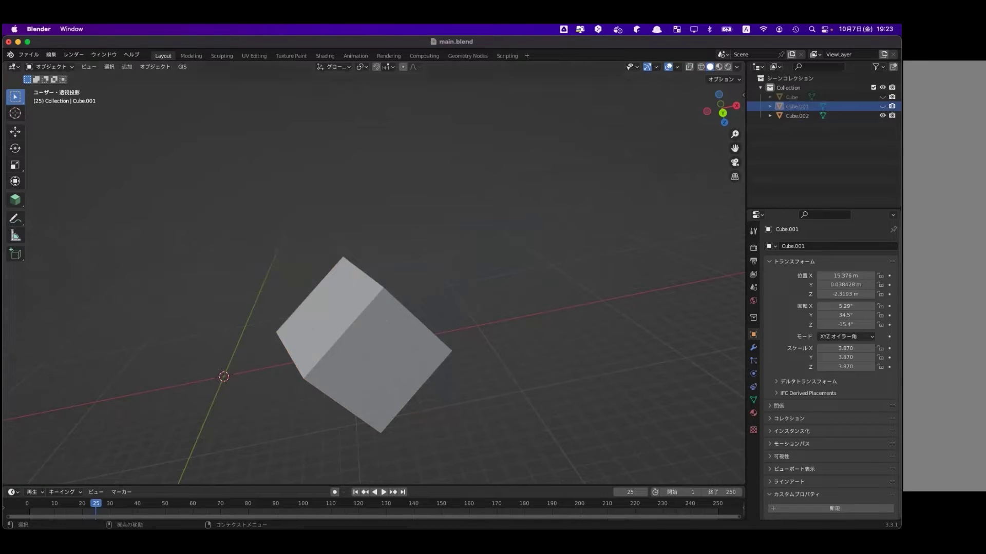
{"action": "left_click", "coordinate": [882, 97]}
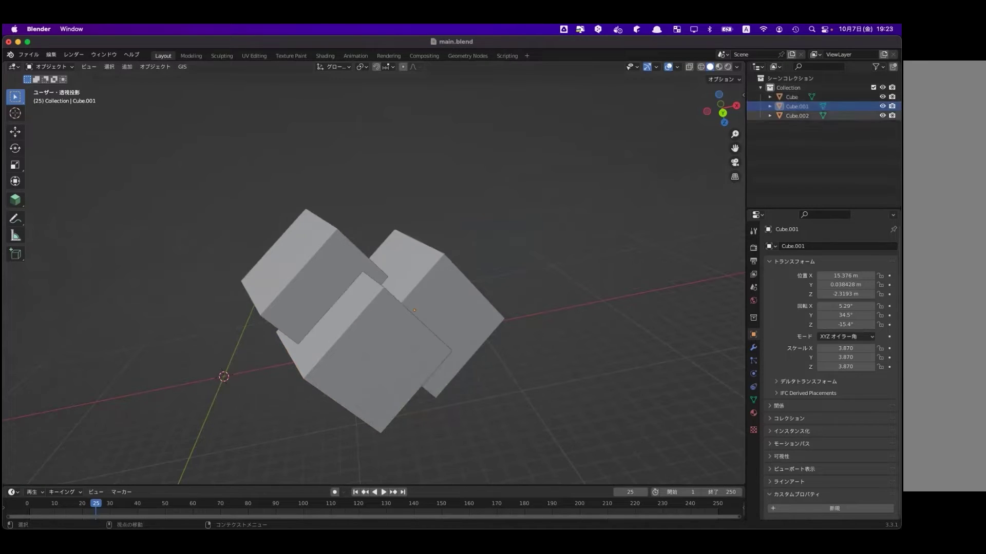
{"action": "left_click", "coordinate": [882, 106]}
{"action": "left_click", "coordinate": [883, 97]}
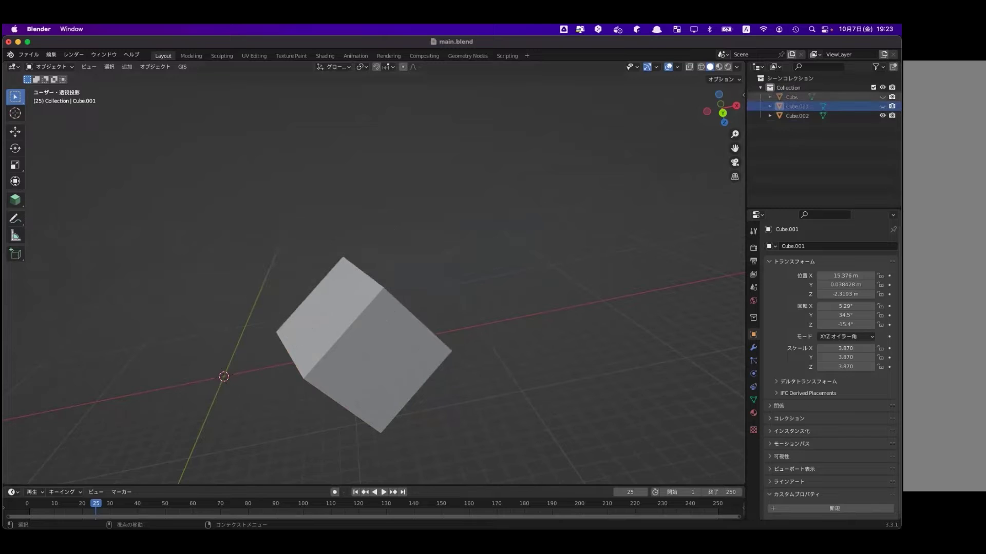
{"action": "left_click", "coordinate": [882, 96]}
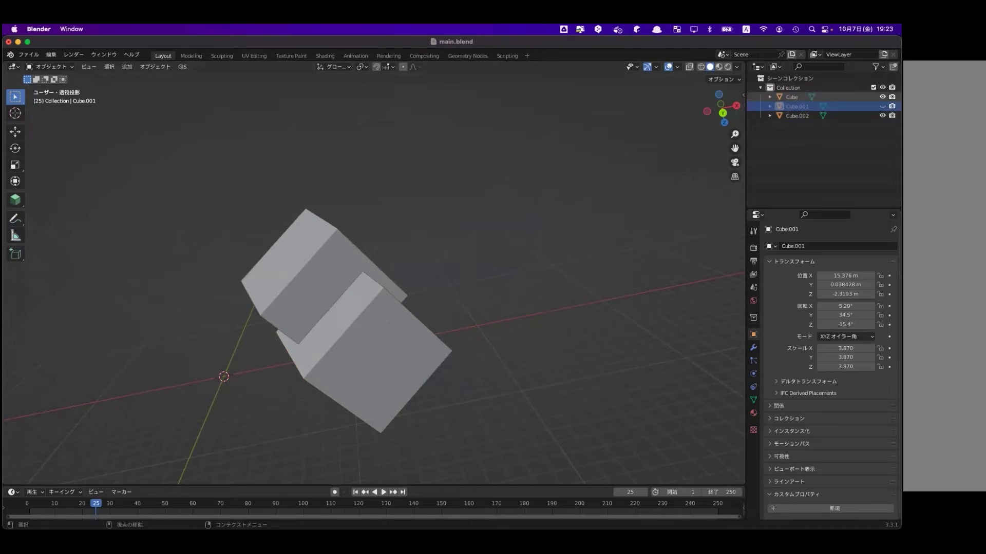
{"action": "left_click", "coordinate": [883, 96]}
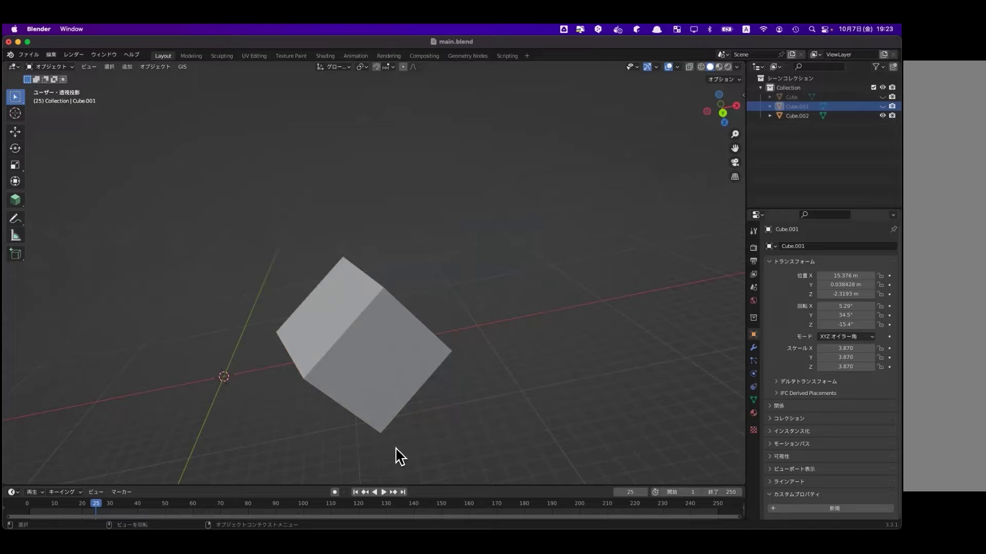
{"action": "left_click", "coordinate": [366, 324]}
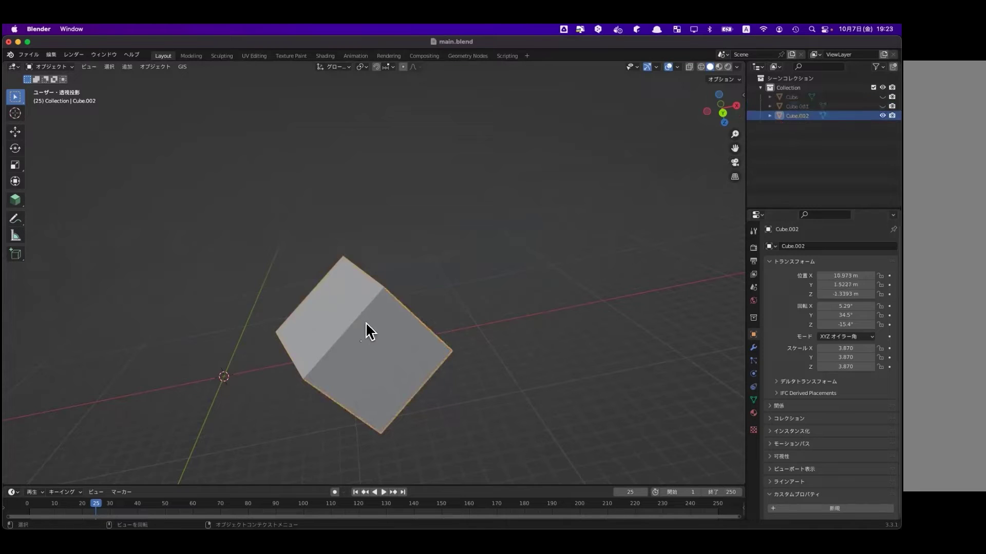
{"action": "key", "text": "h"}
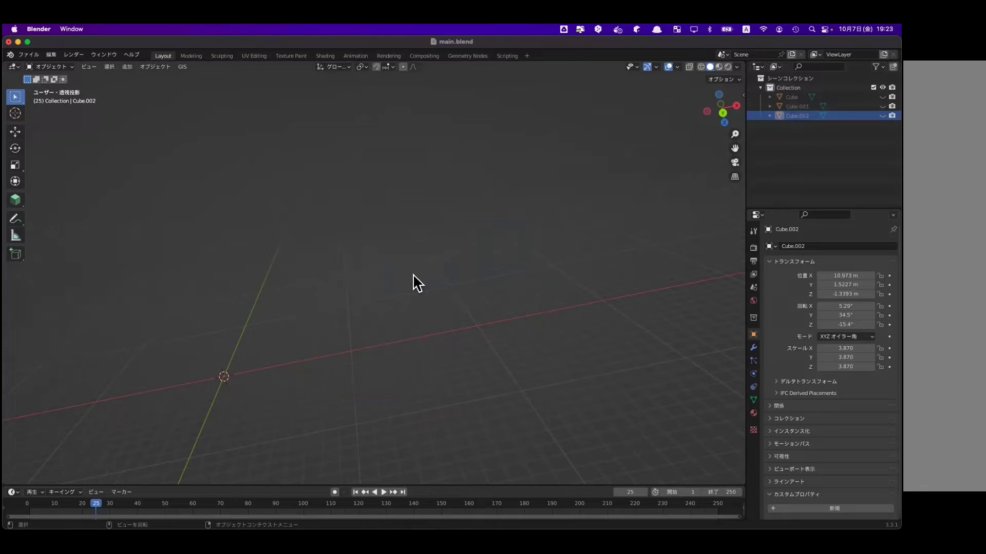
{"action": "key", "text": "alt"}
{"action": "key", "text": "alt+h"}
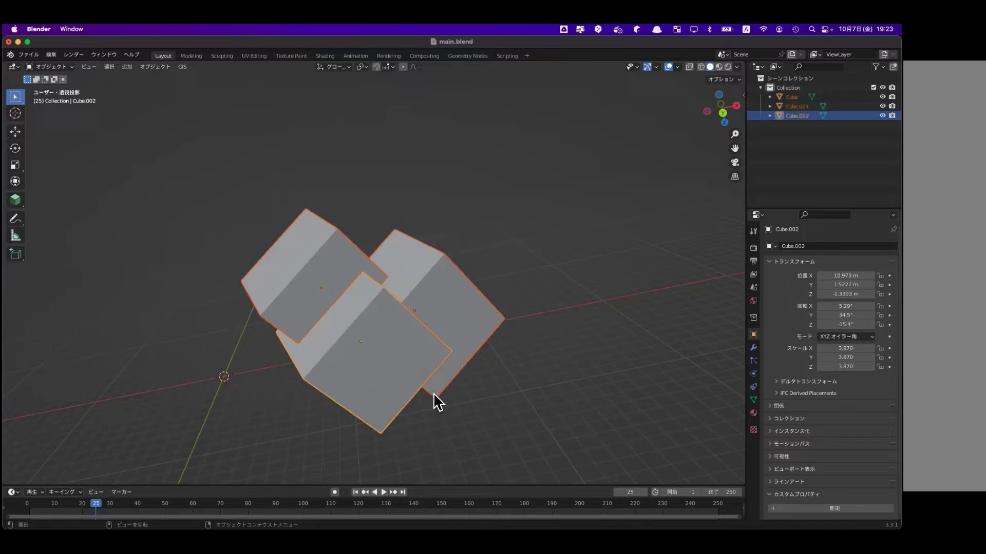
{"action": "left_click", "coordinate": [497, 271]}
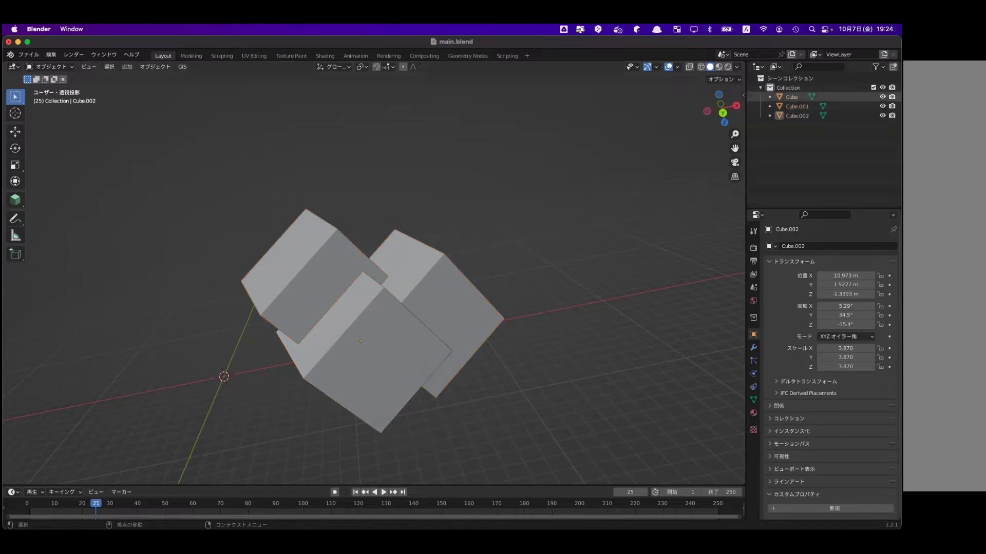
{"action": "left_click", "coordinate": [882, 96]}
{"action": "left_click", "coordinate": [882, 115]}
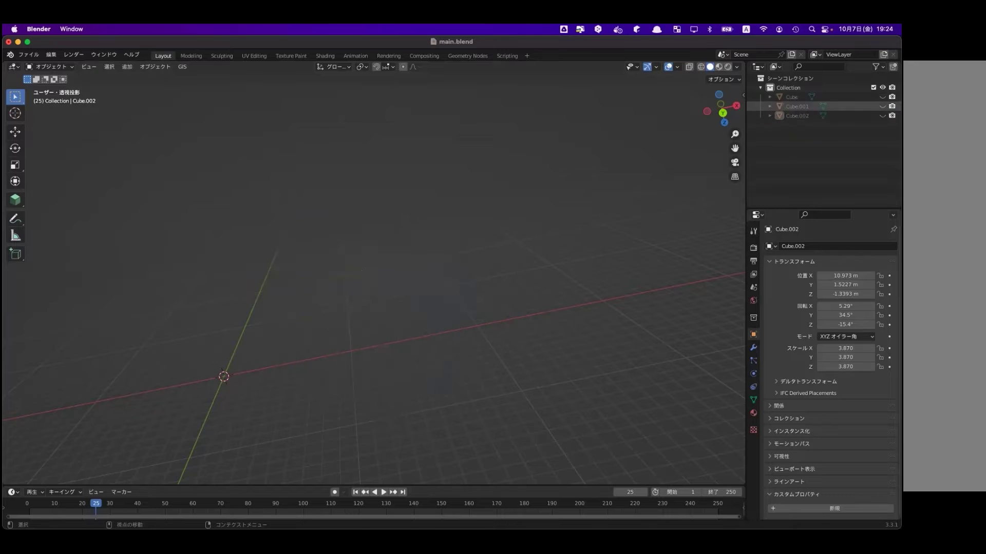
{"action": "left_click", "coordinate": [882, 105]}
{"action": "left_click", "coordinate": [883, 116]}
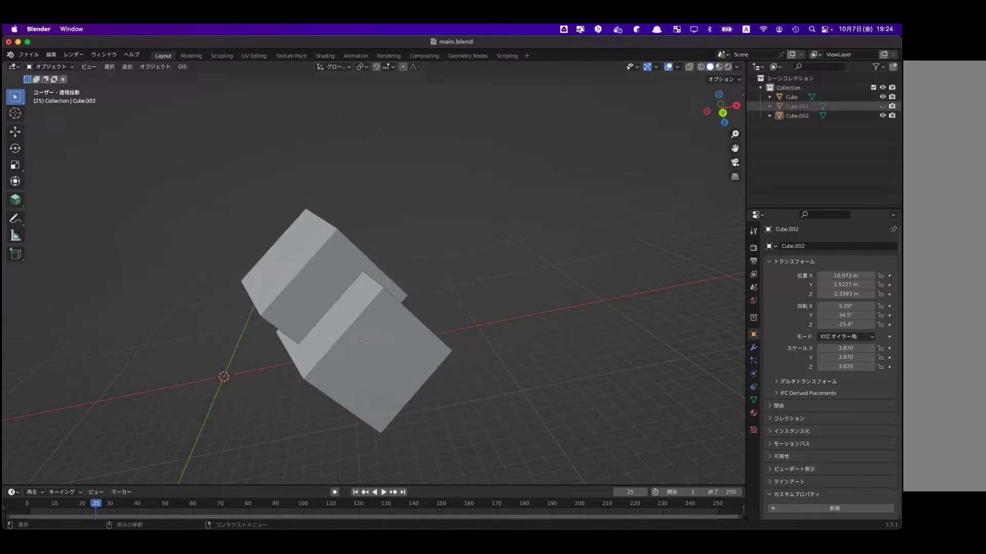
{"action": "left_click", "coordinate": [882, 105]}
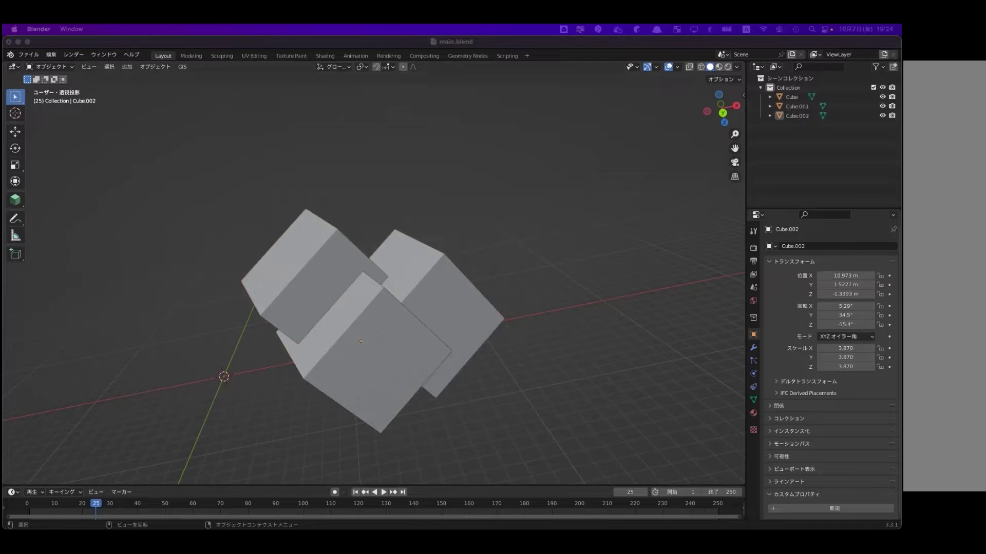
{"action": "middle_click_drag", "start_coordinate": [266, 344], "coordinate": [288, 363]}
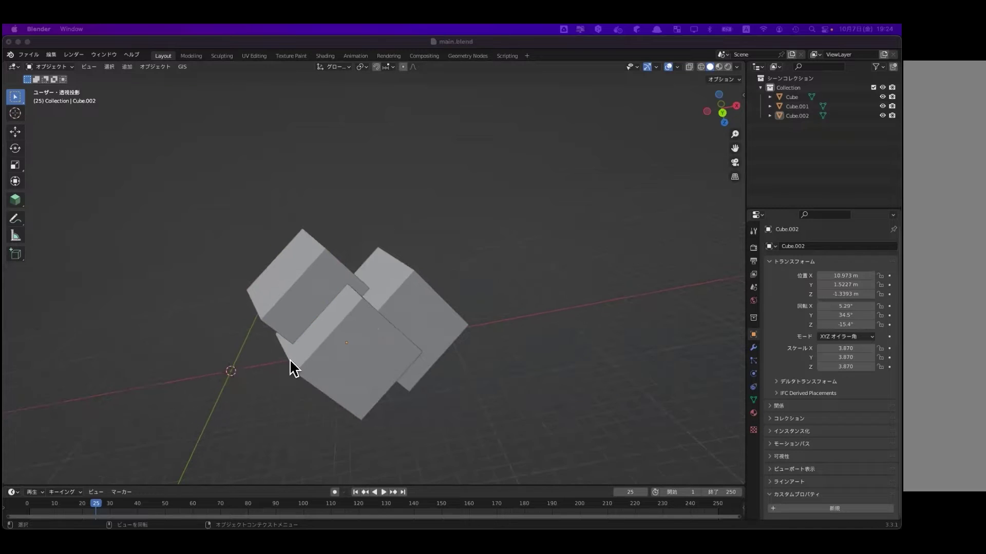
{"action": "mouse_move", "coordinate": [300, 398]}
{"action": "middle_mouse_down"}
{"action": "mouse_move", "coordinate": [288, 396]}
{"action": "mouse_move", "coordinate": [304, 403]}
{"action": "mouse_move", "coordinate": [383, 376]}
{"action": "middle_mouse_up"}
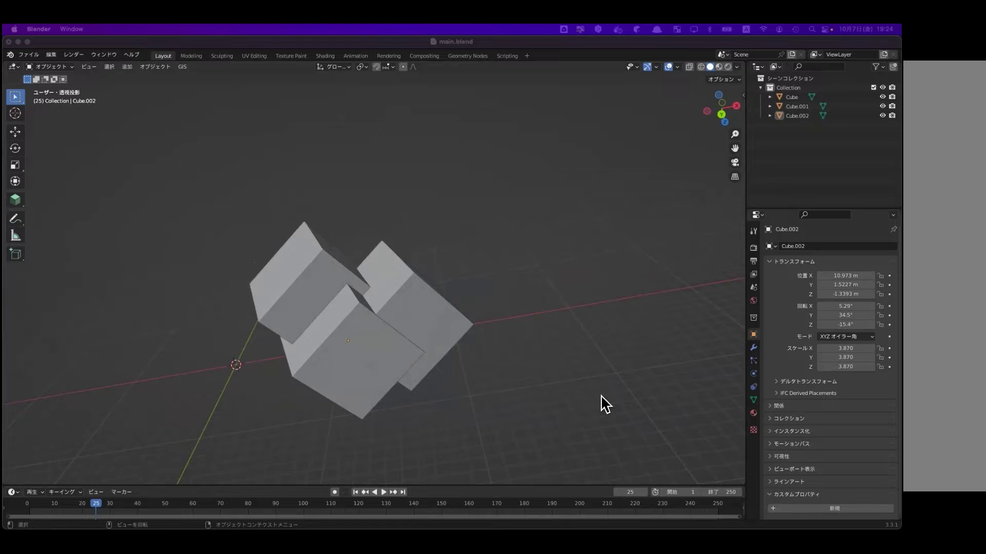
{"action": "middle_click_drag", "start_coordinate": [606, 404], "coordinate": [409, 409]}
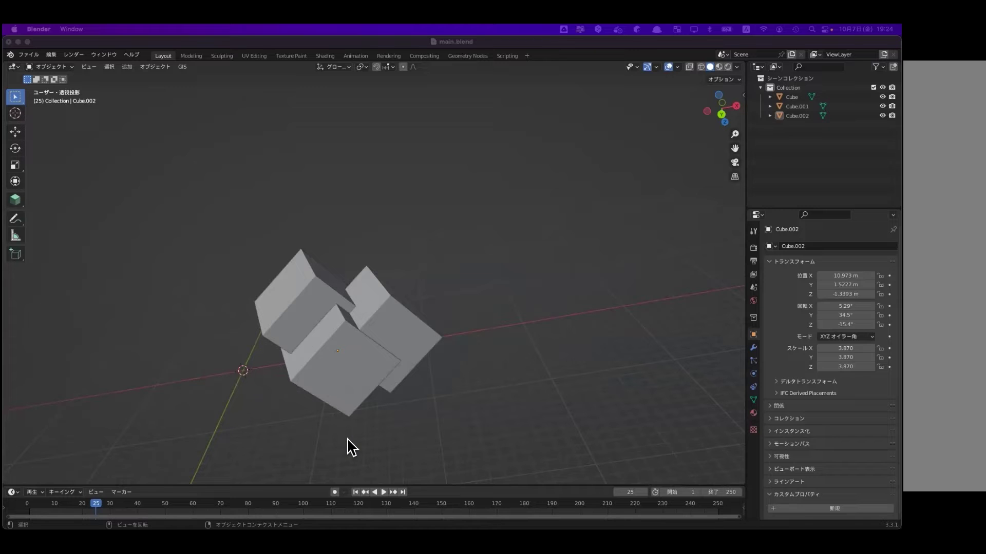
{"action": "middle_click_drag", "start_coordinate": [329, 409], "coordinate": [330, 410]}
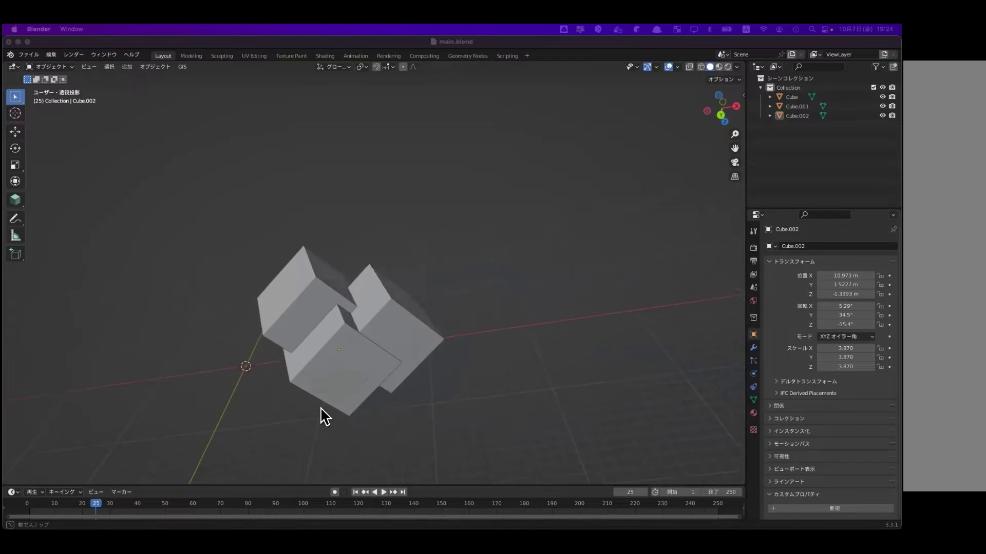
{"action": "left_click", "coordinate": [374, 374]}
{"action": "key", "text": "KP_1"}
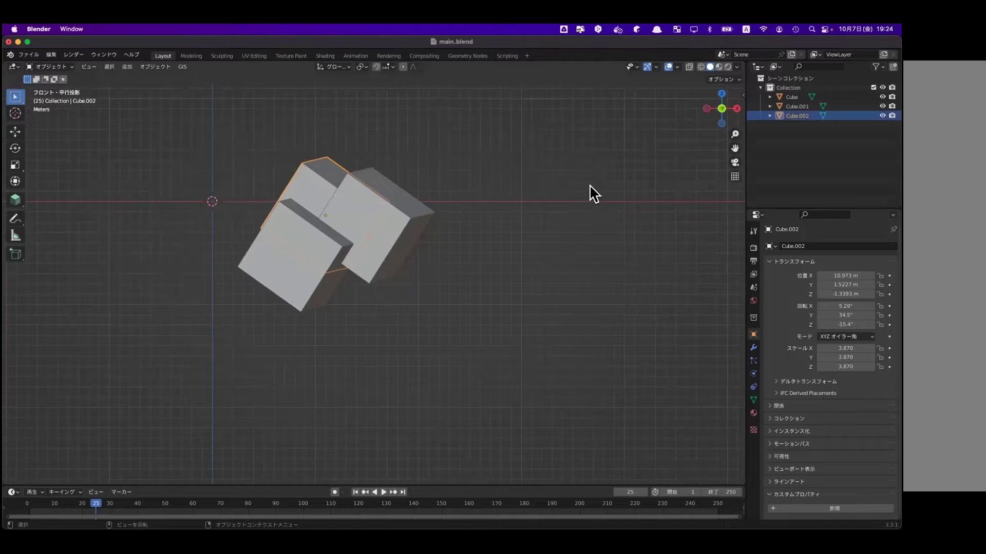
{"action": "key", "text": "KP_3"}
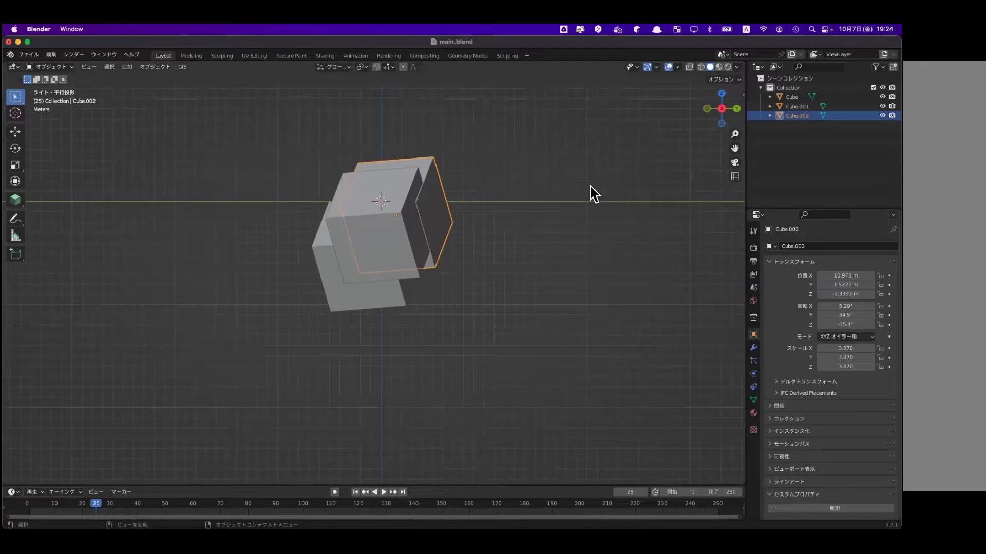
{"action": "key", "text": "KP_7"}
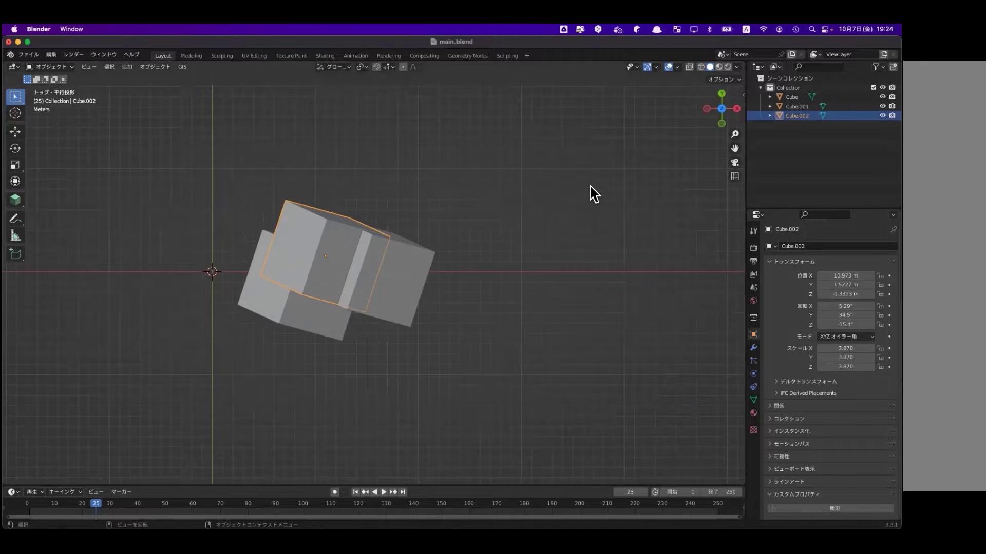
{"action": "key", "text": "KP_8"}
{"action": "key", "text": "KP_8"}
{"action": "key", "text": "KP_8"}
{"action": "key", "text": "KP_8"}
{"action": "key", "text": "KP_8"}
{"action": "key", "text": "KP_8"}
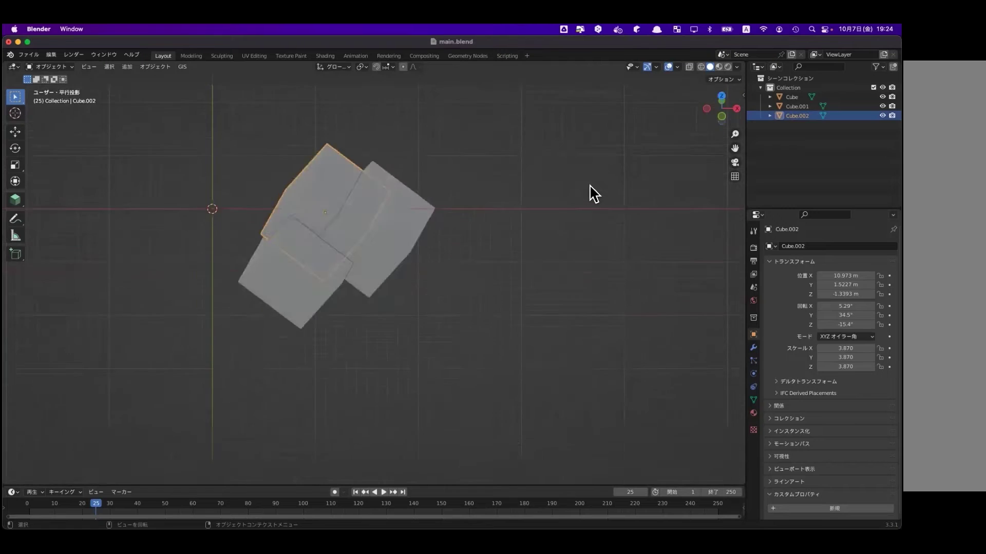
{"action": "key", "text": "KP_8"}
{"action": "key", "text": "KP_8"}
{"action": "key", "text": "KP_8"}
{"action": "key", "text": "KP_8"}
{"action": "key", "text": "KP_8"}
{"action": "key", "text": "KP_8"}
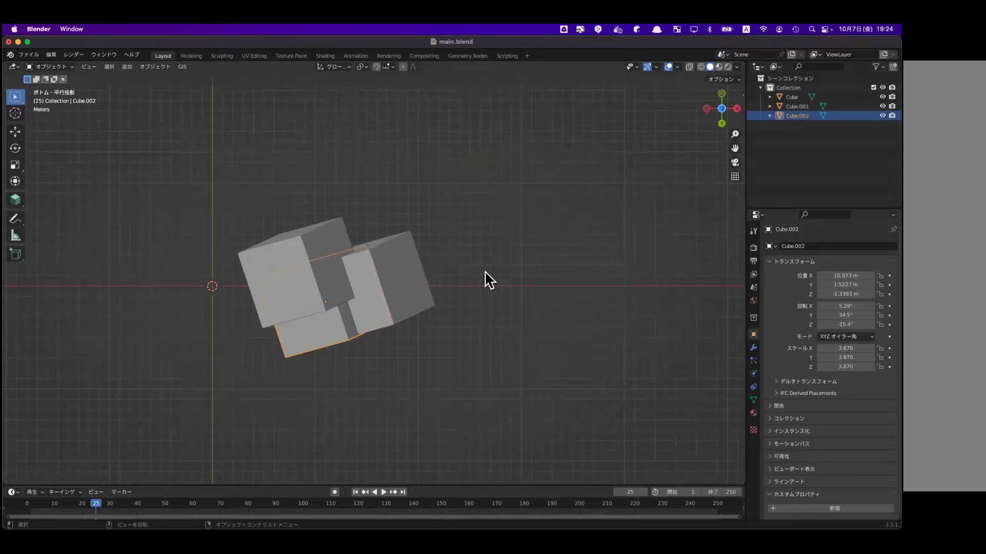
{"action": "key", "text": "KP_6"}
{"action": "key", "text": "KP_6"}
{"action": "key", "text": "KP_8"}
{"action": "key", "text": "KP_8"}
{"action": "key", "text": "KP_2"}
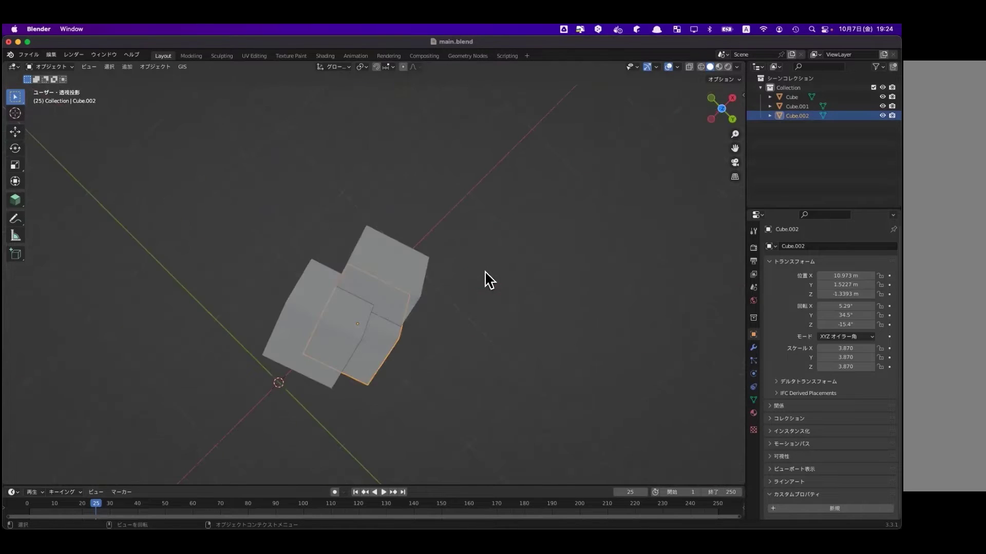
{"action": "key", "text": "KP_4"}
{"action": "key", "text": "KP_8"}
{"action": "key", "text": "KP_6"}
{"action": "key", "text": "KP_8"}
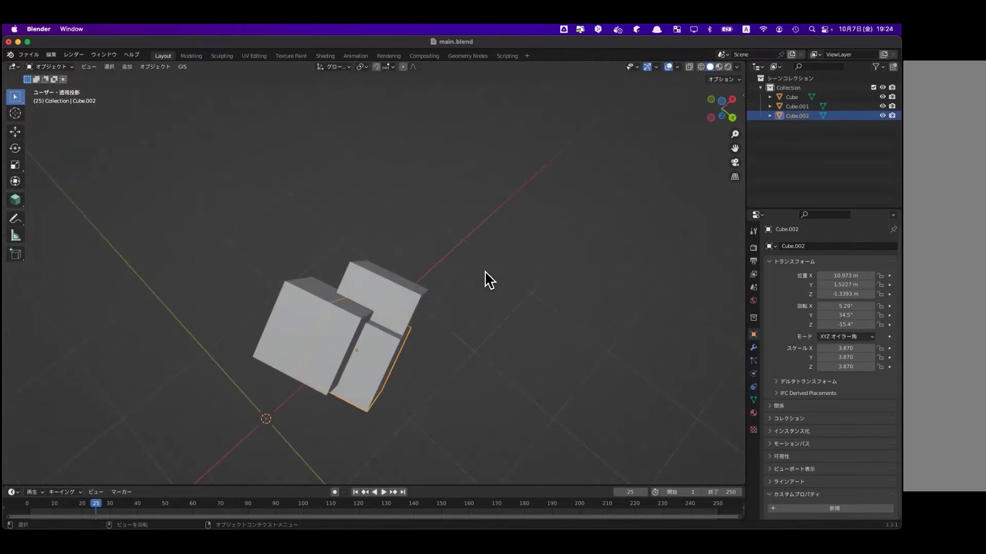
{"action": "key", "text": "KP_8"}
{"action": "key", "text": "KP_7"}
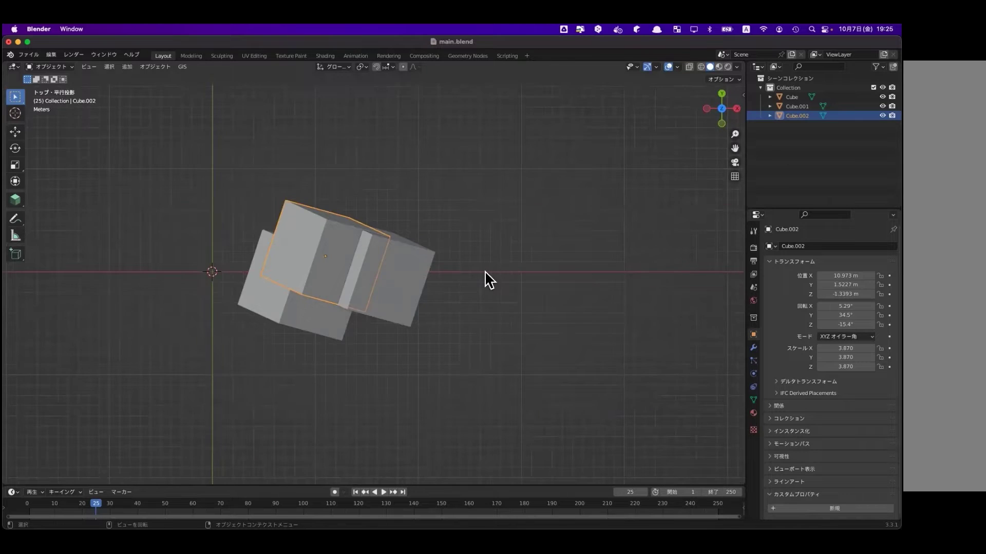
{"action": "key", "text": "KP_2"}
{"action": "key", "text": "KP_4"}
{"action": "key", "text": "KP_4"}
{"action": "key", "text": "KP_2"}
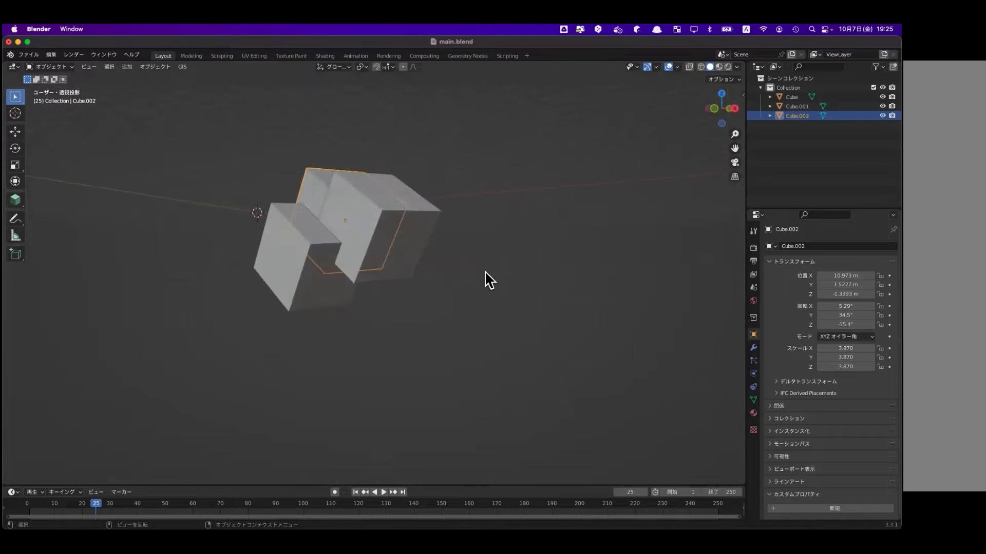
{"action": "key", "text": "KP_8"}
{"action": "key", "text": "KP_8"}
{"action": "key", "text": "KP_2"}
{"action": "key", "text": "KP_4"}
{"action": "key", "text": "KP_6"}
{"action": "key", "text": "KP_6"}
{"action": "key", "text": "KP_8"}
{"action": "key", "text": "KP_2"}
{"action": "key", "text": "KP_8"}
{"action": "key", "text": "KP_8"}
{"action": "key", "text": "KP_7"}
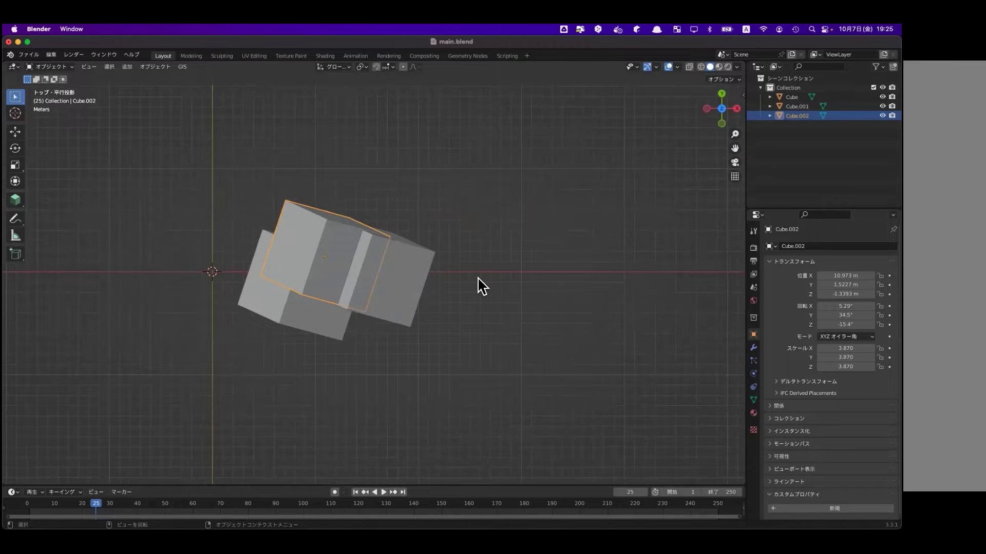
{"action": "mouse_move", "coordinate": [319, 305]}
{"action": "middle_mouse_down"}
{"action": "mouse_move", "coordinate": [321, 246]}
{"action": "mouse_move", "coordinate": [341, 311]}
{"action": "middle_mouse_up"}
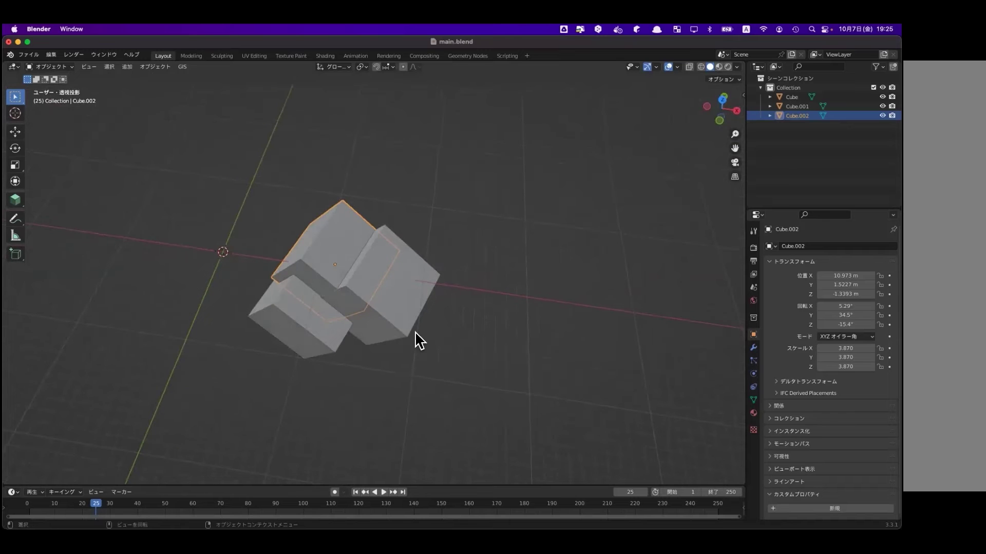
{"action": "key", "text": "KP_Divide"}
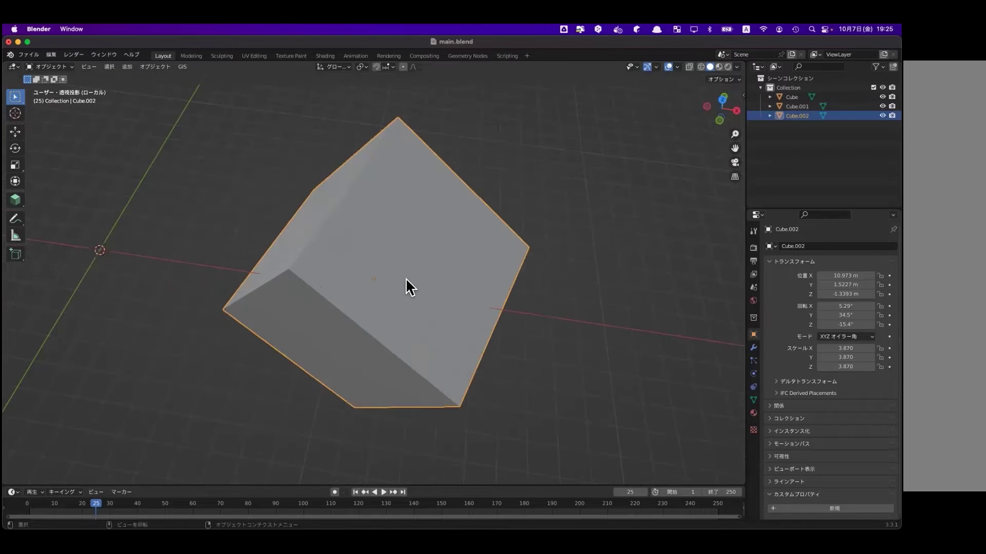
{"action": "key", "text": "KP_Divide"}
{"action": "key", "text": "KP_Divide"}
{"action": "key", "text": "KP_Divide"}
{"action": "key", "text": "KP_Divide"}
{"action": "scroll", "coordinate": [384, 370], "scroll_direction": "up", "scroll_amount": 5}
{"action": "scroll", "coordinate": [382, 366], "scroll_direction": "up", "scroll_amount": 1}
{"action": "scroll", "coordinate": [380, 356], "scroll_direction": "up", "scroll_amount": 1}
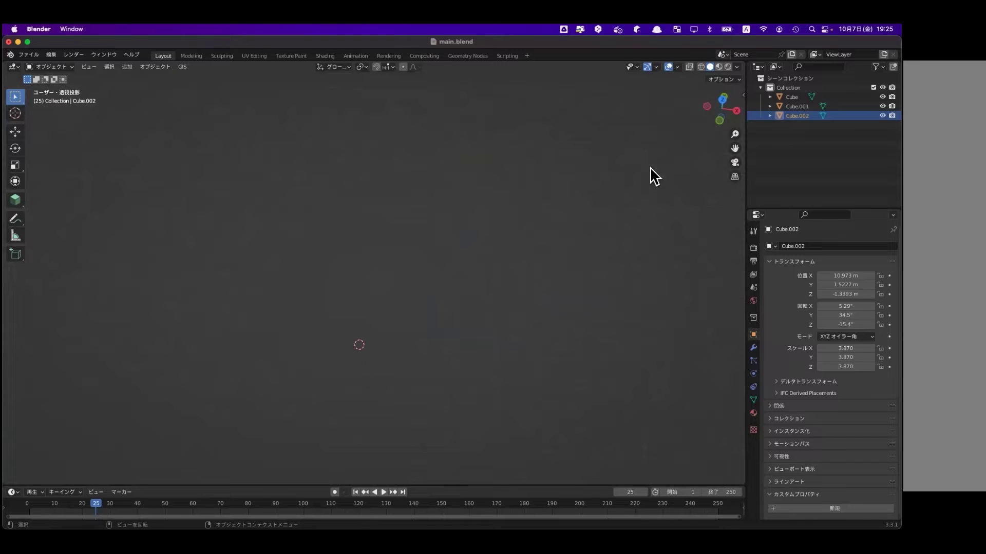
{"action": "left_click", "coordinate": [792, 97]}
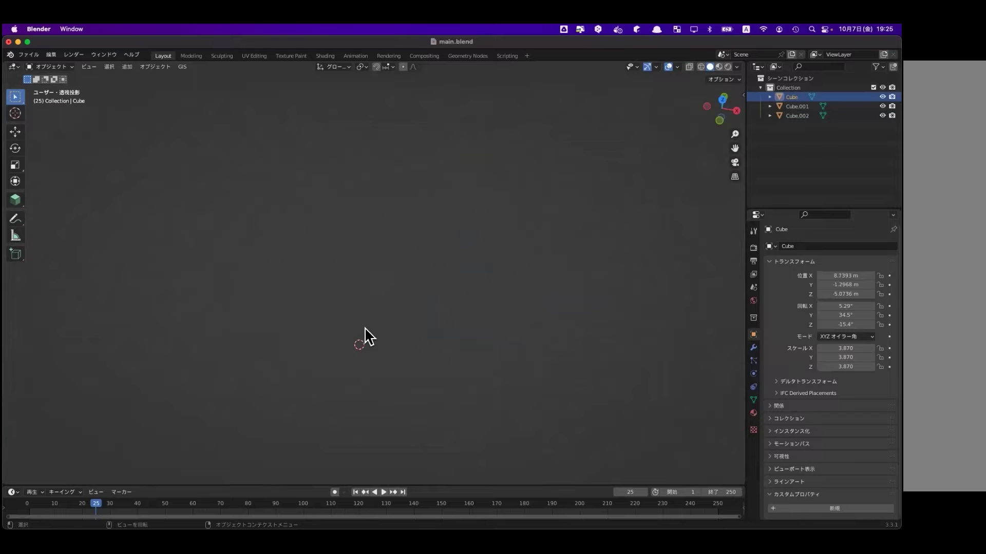
{"action": "key", "text": "KP_Decimal"}
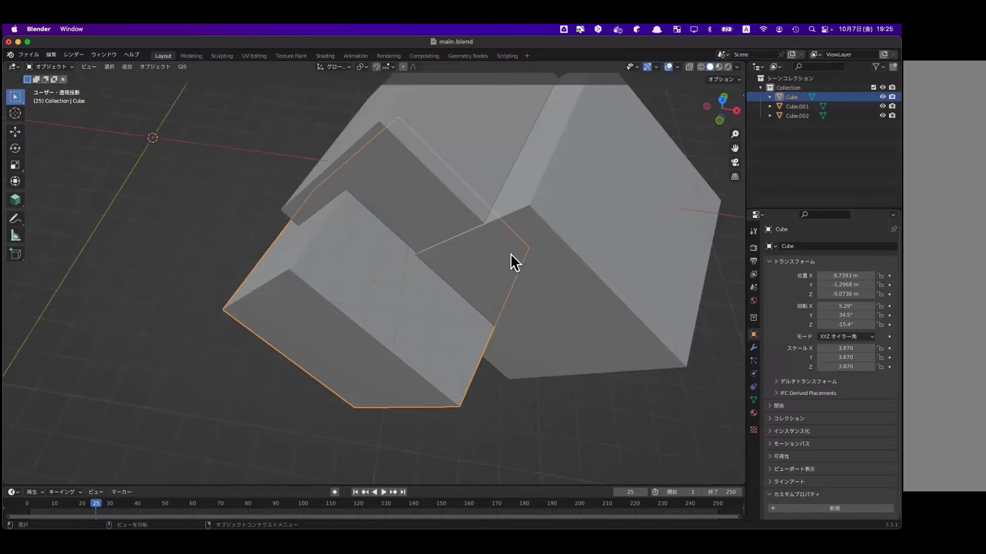
{"action": "scroll", "coordinate": [520, 304], "scroll_direction": "down", "scroll_amount": 5}
{"action": "mouse_move", "coordinate": [521, 304]}
{"action": "middle_mouse_down"}
{"action": "mouse_move", "coordinate": [490, 263]}
{"action": "mouse_move", "coordinate": [508, 267]}
{"action": "middle_mouse_up"}
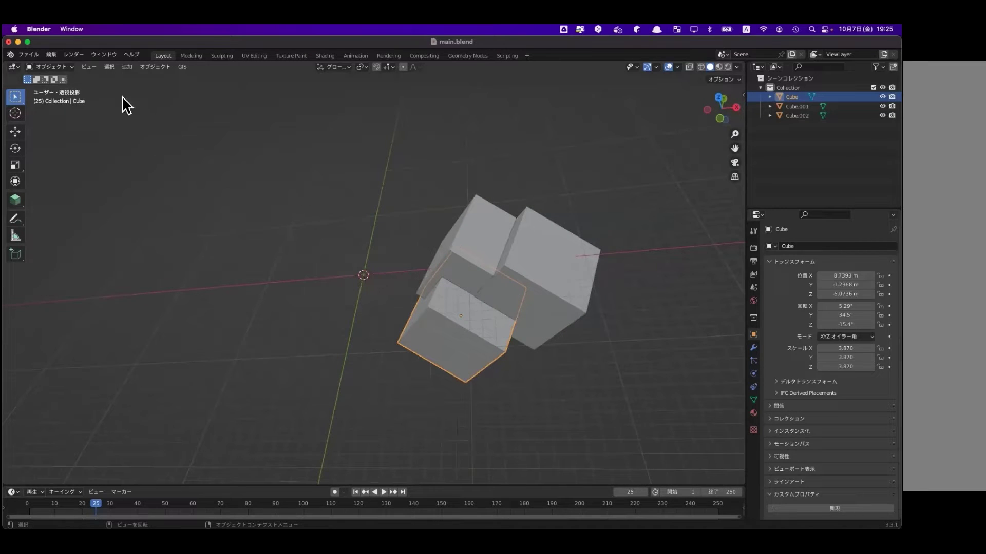
{"action": "left_click", "coordinate": [462, 246]}
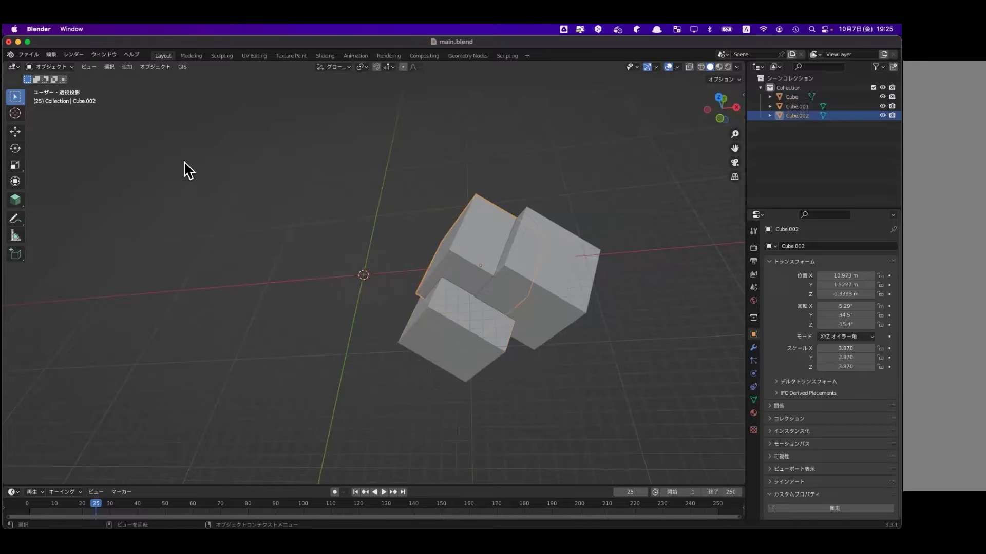
{"action": "left_click", "coordinate": [90, 67]}
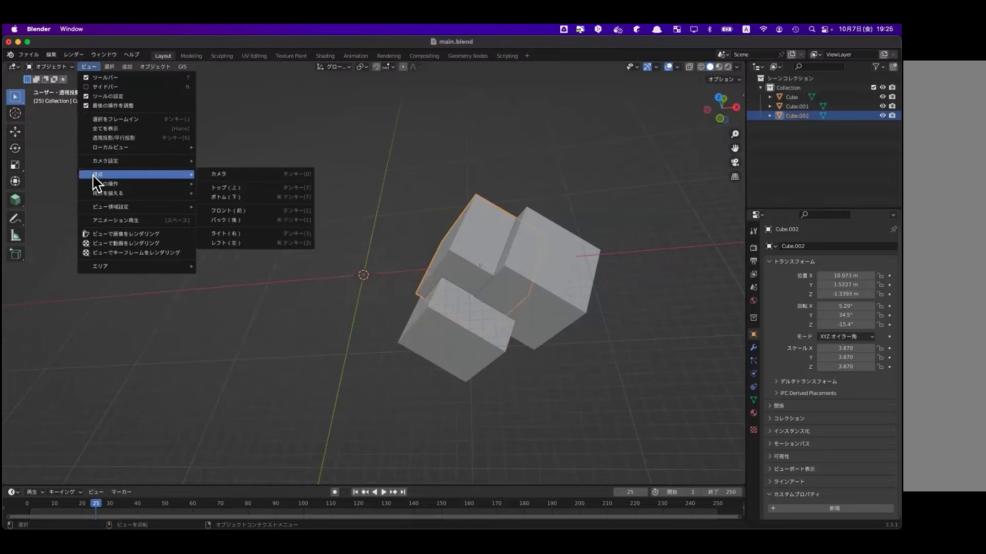
{"action": "mouse_move", "coordinate": [136, 175]}
{"action": "left_click", "coordinate": [222, 279]}
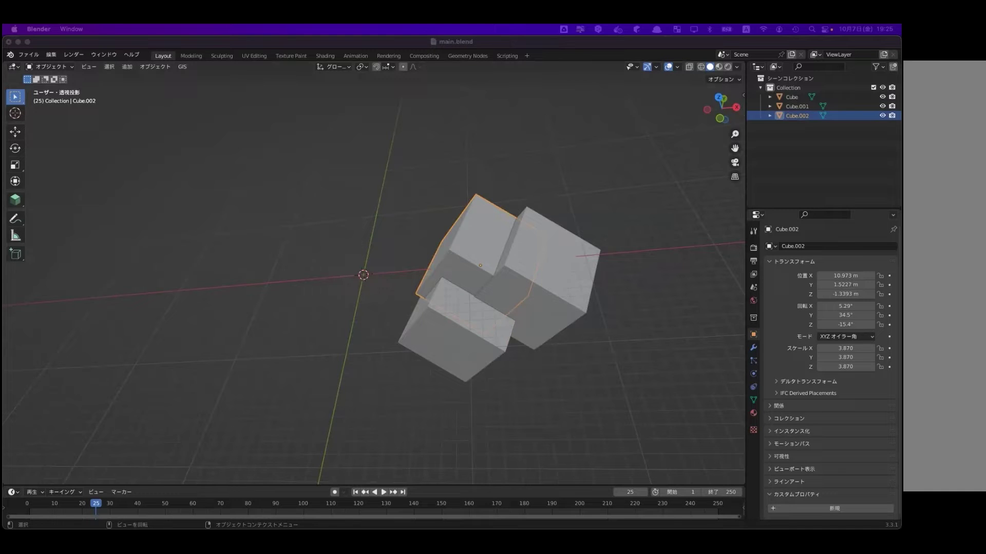
{"action": "mouse_move", "coordinate": [371, 292]}
{"action": "middle_mouse_down"}
{"action": "mouse_move", "coordinate": [416, 285]}
{"action": "mouse_move", "coordinate": [405, 270]}
{"action": "middle_mouse_up"}
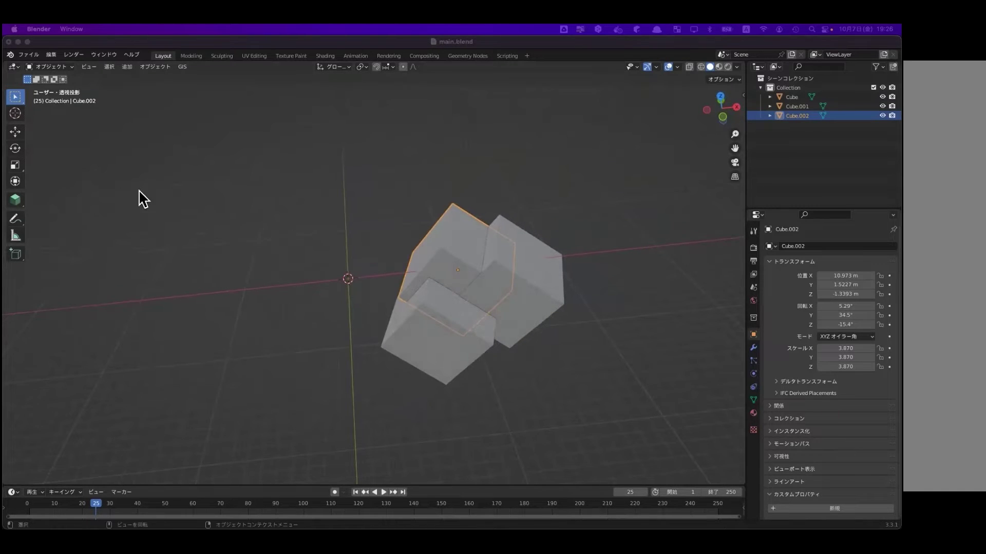
- Move the top cube Cube.002 aside and delete it, keeping Object Mode
{"action": "left_click", "coordinate": [54, 67]}
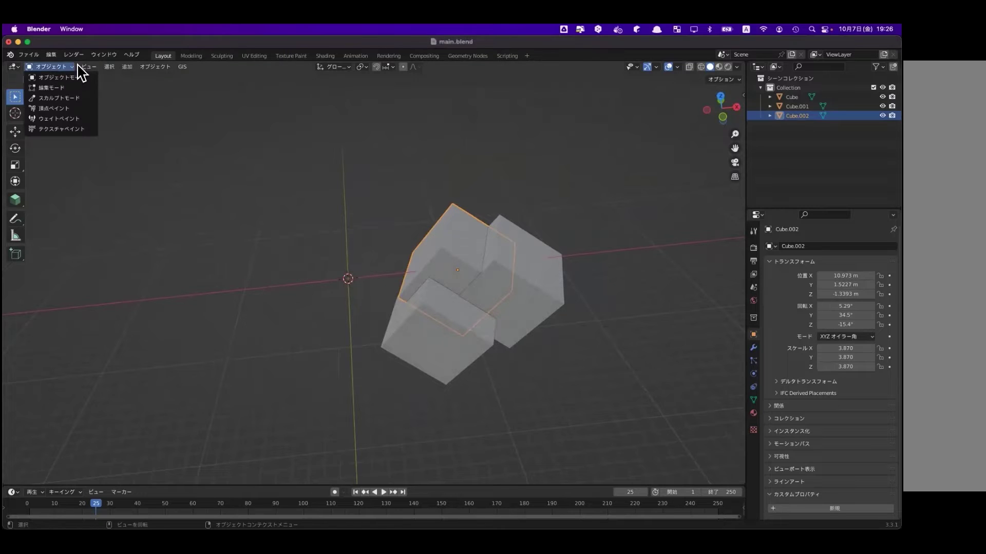
{"action": "left_click", "coordinate": [44, 69]}
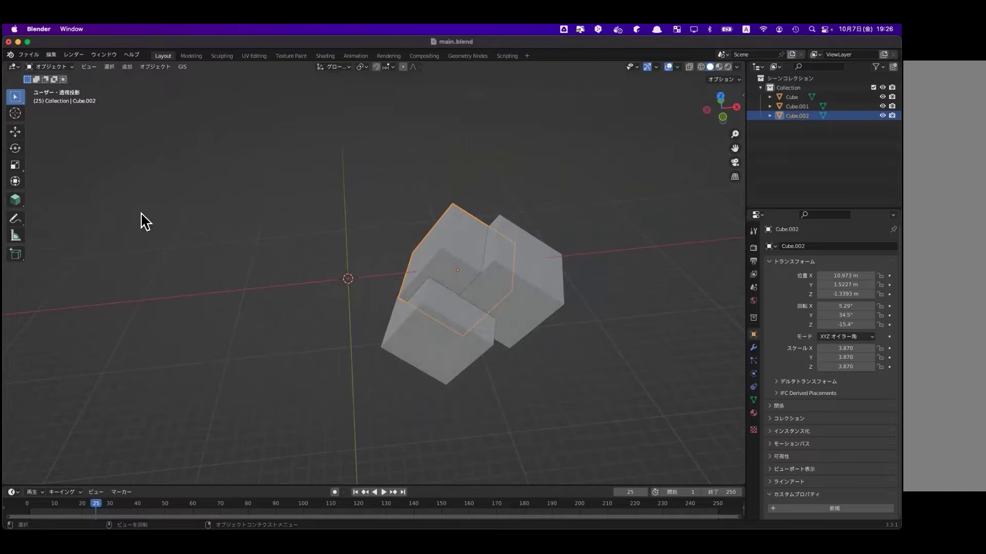
{"action": "left_click", "coordinate": [500, 285]}
{"action": "left_click", "coordinate": [468, 312]}
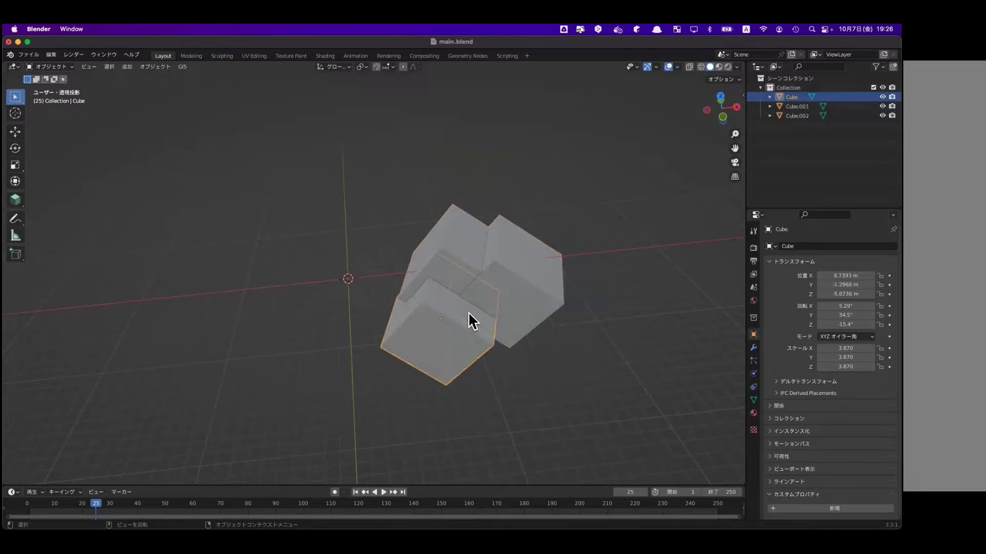
{"action": "left_click", "coordinate": [457, 264]}
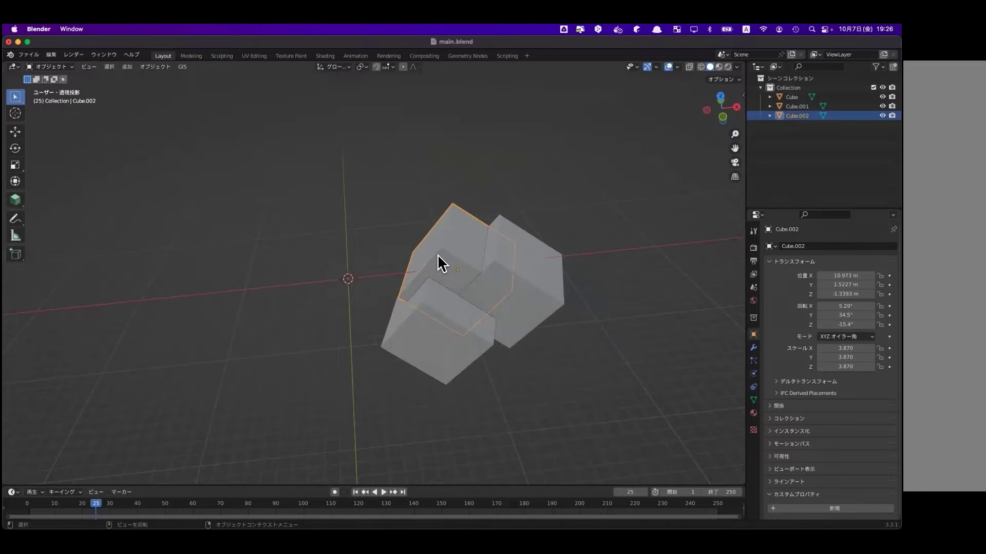
{"action": "left_click_drag", "start_coordinate": [438, 254], "coordinate": [293, 193]}
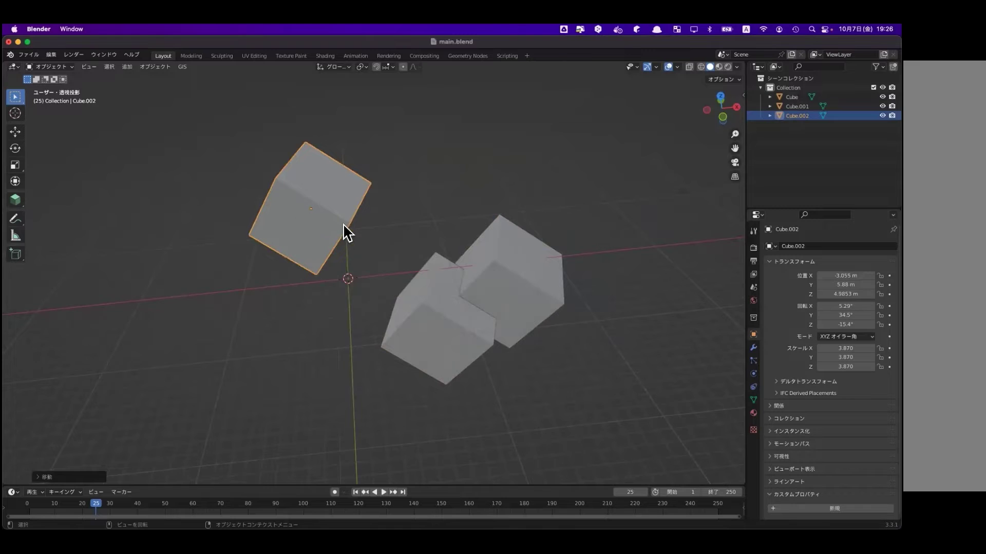
{"action": "left_click", "coordinate": [288, 199]}
{"action": "key", "text": "x"}
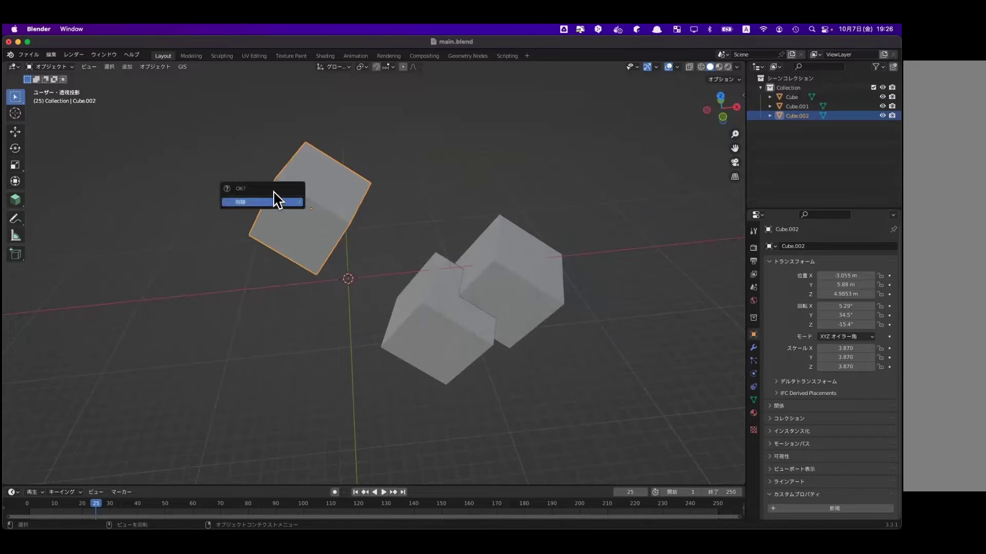
{"action": "left_click", "coordinate": [268, 199]}
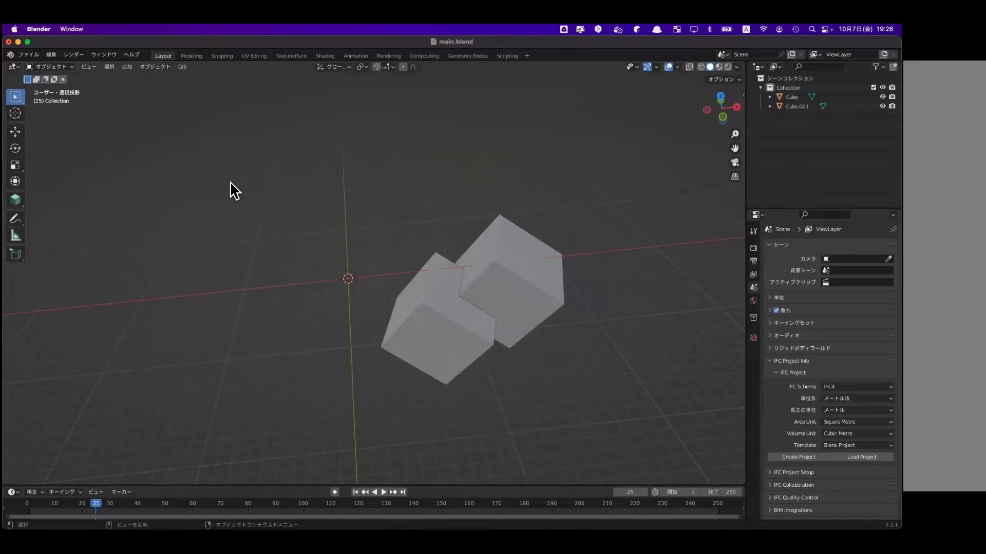
- Select Cube.001 and toggle it into and out of Edit Mode
{"action": "left_click", "coordinate": [62, 67]}
{"action": "key", "text": "a"}
{"action": "left_click", "coordinate": [487, 212]}
{"action": "left_click", "coordinate": [540, 304]}
{"action": "key", "text": "Tab"}
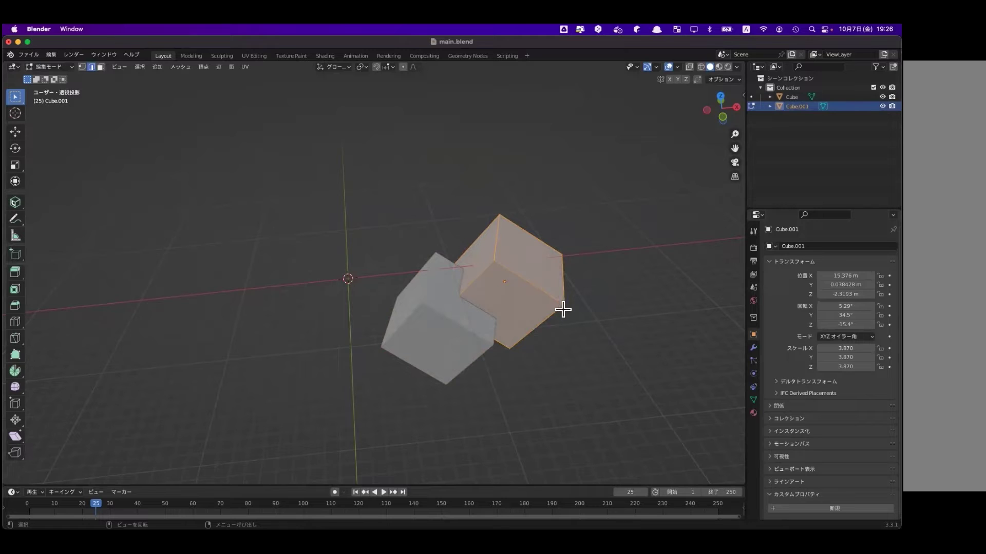
{"action": "key", "text": "Tab"}
{"action": "key", "text": "Tab"}
{"action": "key", "text": "Tab"}
{"action": "key", "text": "Tab"}
{"action": "key", "text": "Tab"}
{"action": "key", "text": "Tab"}
{"action": "key", "text": "Tab"}
{"action": "key", "text": "Tab"}
{"action": "key", "text": "Tab"}
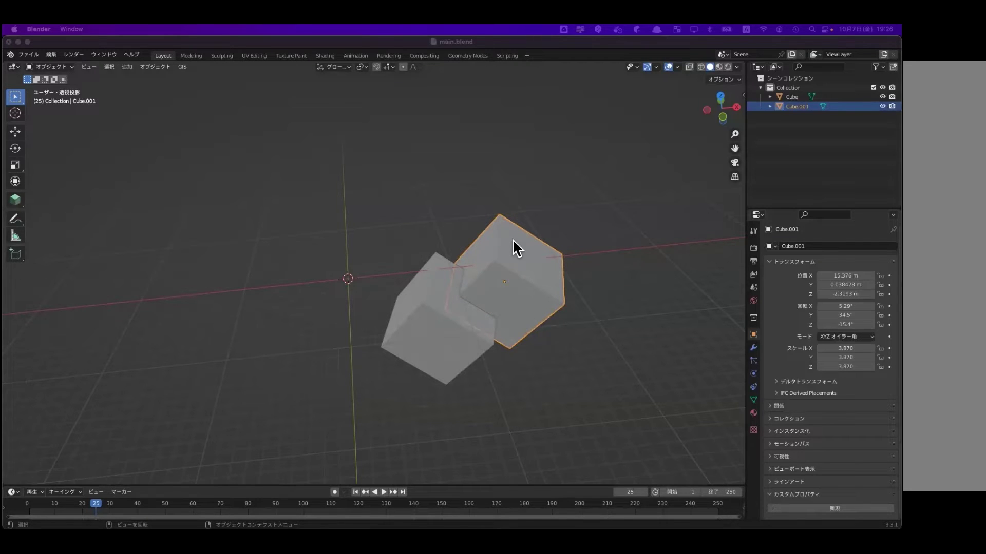
- Delete Cube.001 and select the remaining original Cube
{"action": "middle_click_drag", "start_coordinate": [521, 251], "coordinate": [518, 296]}
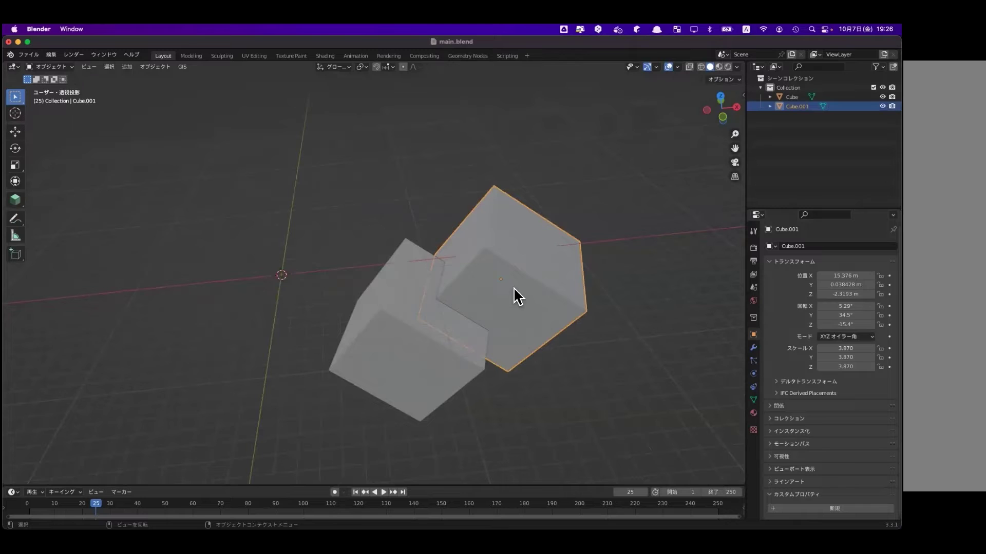
{"action": "key", "text": "Tab"}
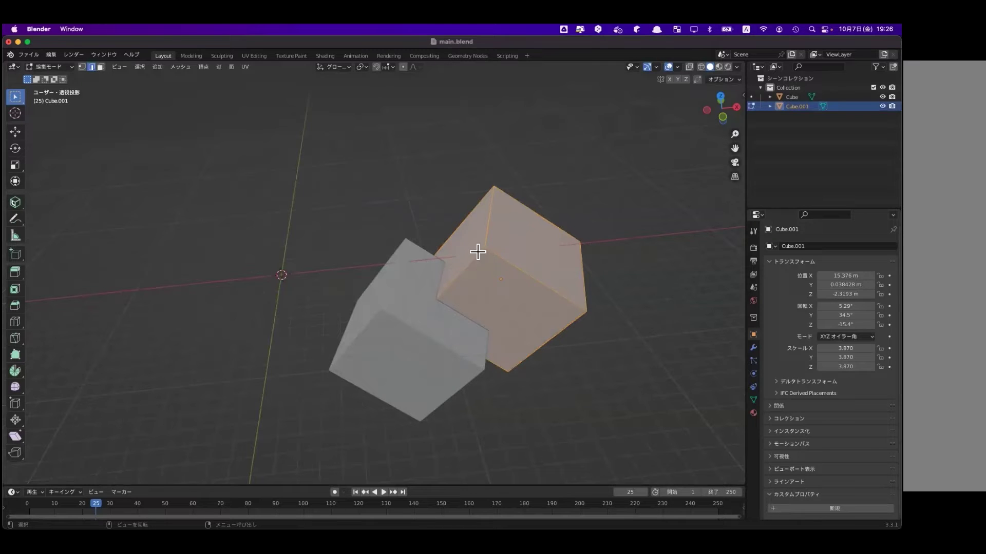
{"action": "key", "text": "Tab"}
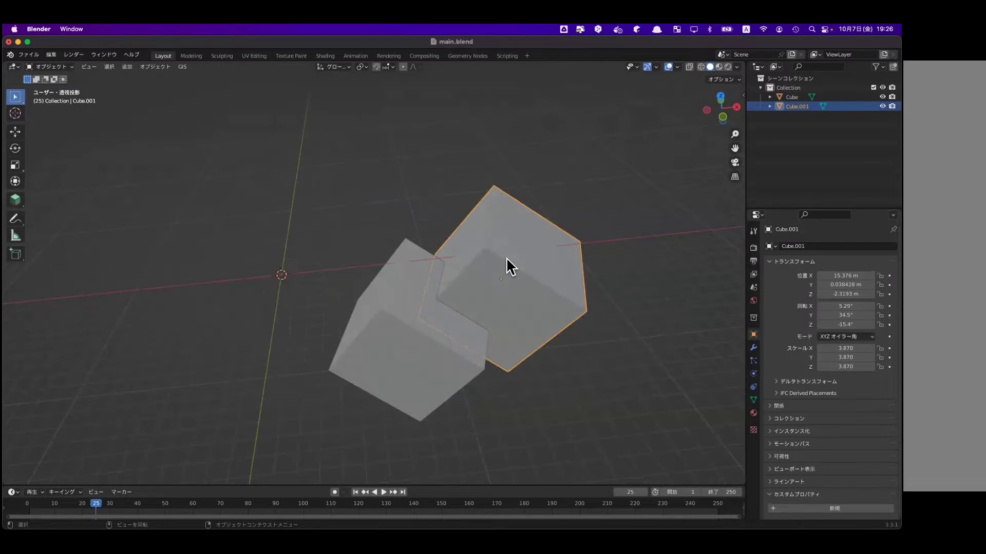
{"action": "key", "text": "Delete"}
{"action": "mouse_move", "coordinate": [409, 319]}
{"action": "middle_mouse_down"}
{"action": "mouse_move", "coordinate": [402, 306]}
{"action": "mouse_move", "coordinate": [414, 326]}
{"action": "middle_mouse_up"}
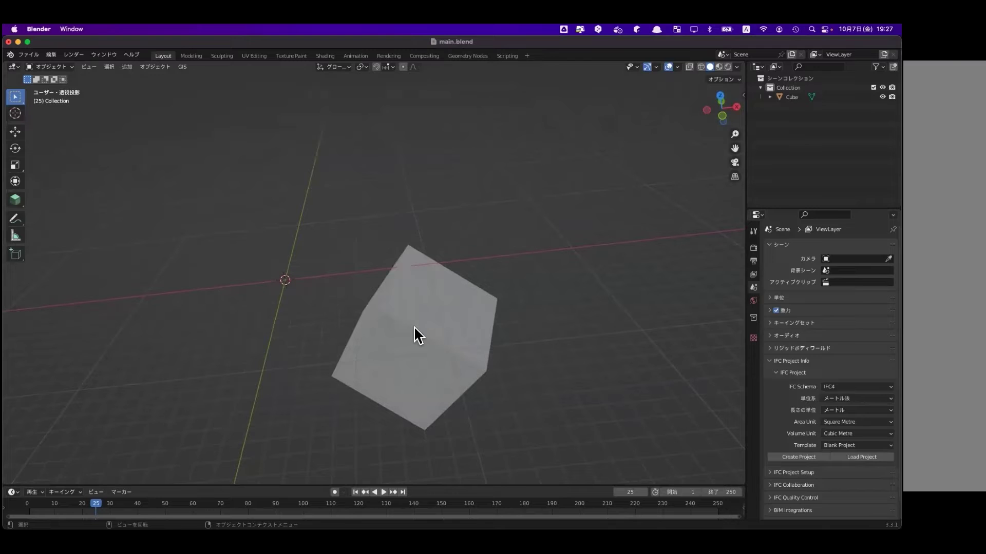
{"action": "left_click", "coordinate": [417, 335]}
- Move the Cube up and to the left and enter Edit Mode on it
{"action": "mouse_move", "coordinate": [412, 328]}
{"action": "left_mouse_down"}
{"action": "mouse_move", "coordinate": [356, 222]}
{"action": "mouse_move", "coordinate": [330, 202]}
{"action": "left_mouse_up"}
{"action": "mouse_move", "coordinate": [330, 202]}
{"action": "middle_mouse_down"}
{"action": "mouse_move", "coordinate": [340, 227]}
{"action": "mouse_move", "coordinate": [355, 221]}
{"action": "mouse_move", "coordinate": [314, 202]}
{"action": "mouse_move", "coordinate": [313, 229]}
{"action": "mouse_move", "coordinate": [190, 208]}
{"action": "middle_mouse_up"}
{"action": "scroll", "coordinate": [314, 202], "scroll_direction": "up", "scroll_amount": 2}
{"action": "scroll", "coordinate": [314, 229], "scroll_direction": "down", "scroll_amount": 2}
{"action": "key", "text": "Tab"}
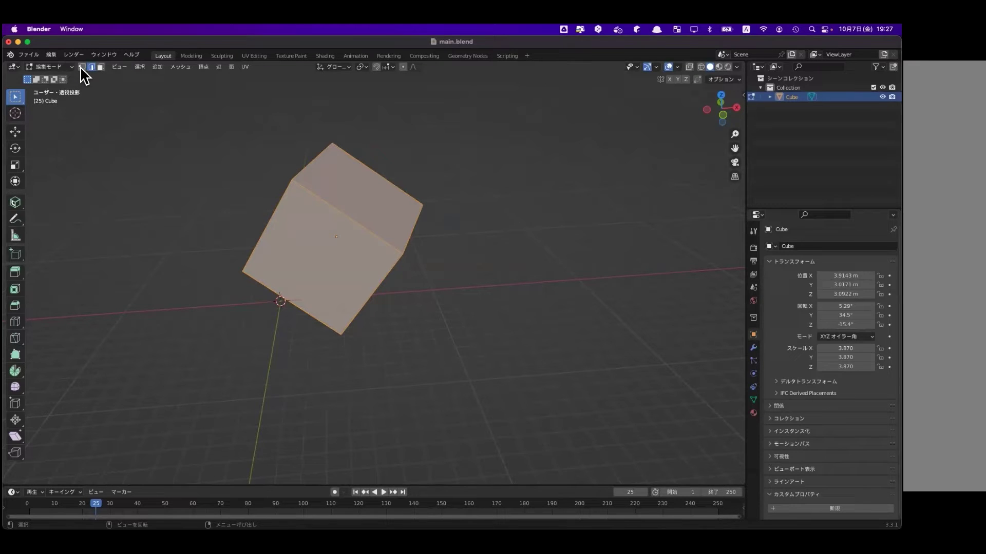
- Cycle through vertex, edge and face select modes, ending on face select
{"action": "left_click", "coordinate": [82, 72]}
{"action": "left_click", "coordinate": [82, 67]}
{"action": "left_click", "coordinate": [91, 67]}
{"action": "left_click", "coordinate": [101, 68]}
{"action": "key", "text": "1"}
{"action": "scroll", "coordinate": [310, 231], "scroll_direction": "down", "scroll_amount": 3}
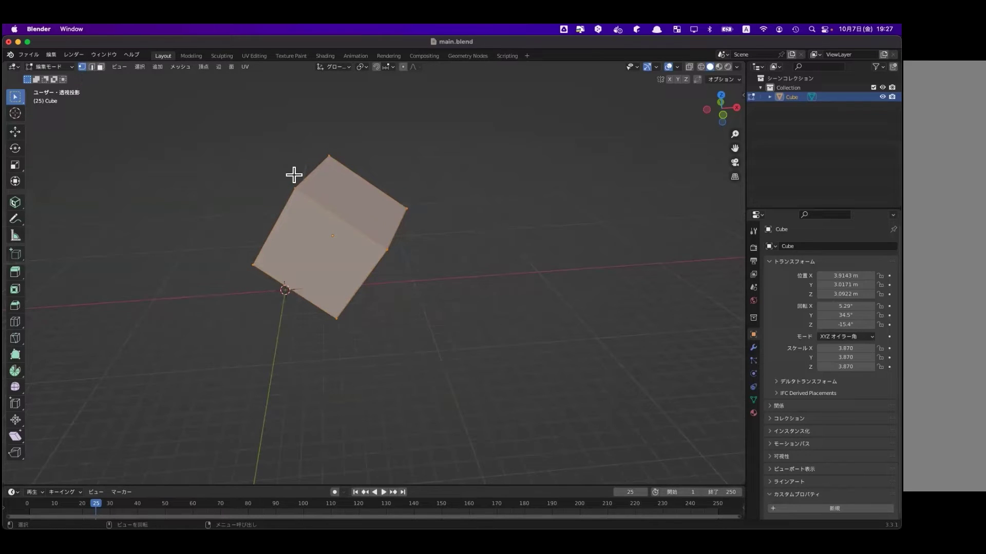
{"action": "left_click", "coordinate": [293, 187]}
{"action": "scroll", "coordinate": [302, 160], "scroll_direction": "up", "scroll_amount": 2}
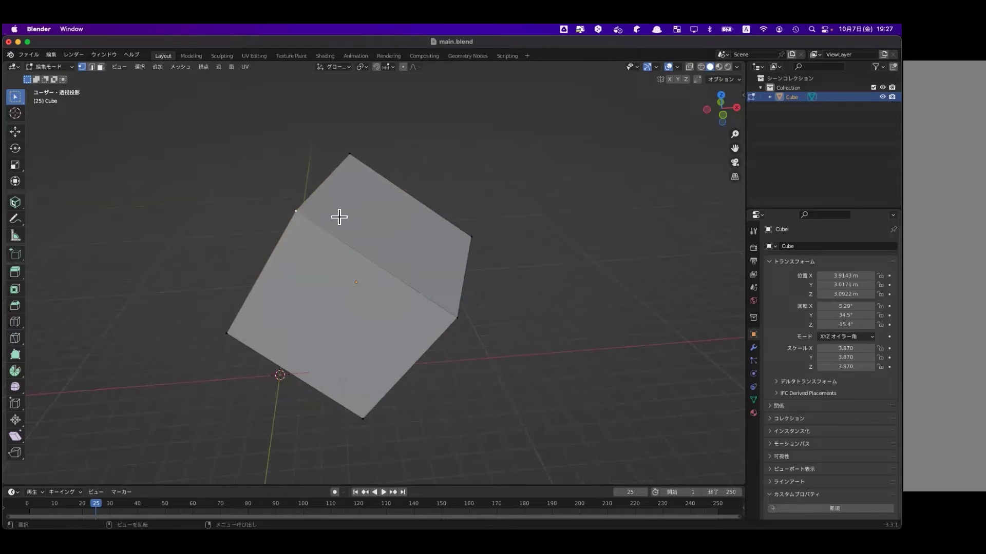
{"action": "scroll", "coordinate": [276, 230], "scroll_direction": "down", "scroll_amount": 2}
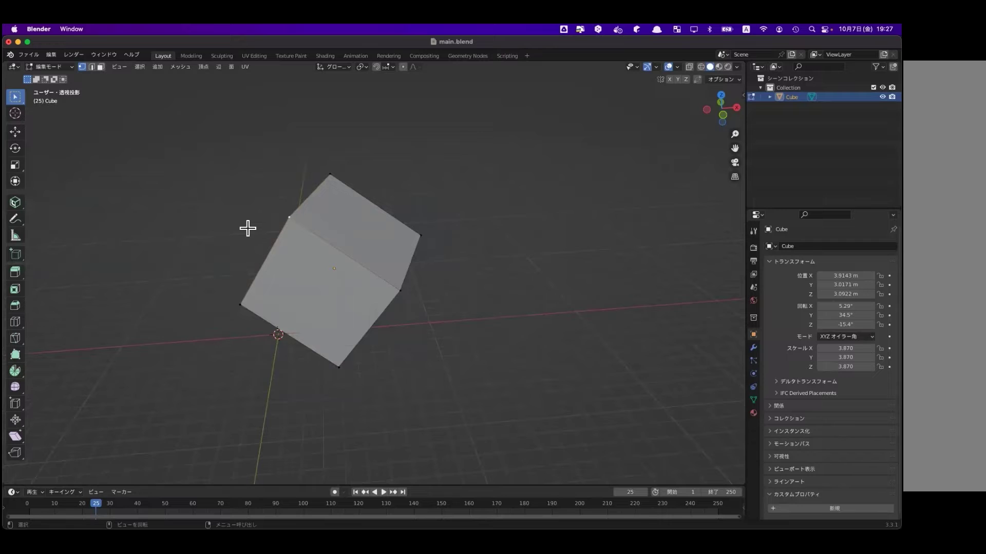
{"action": "key", "text": "g"}
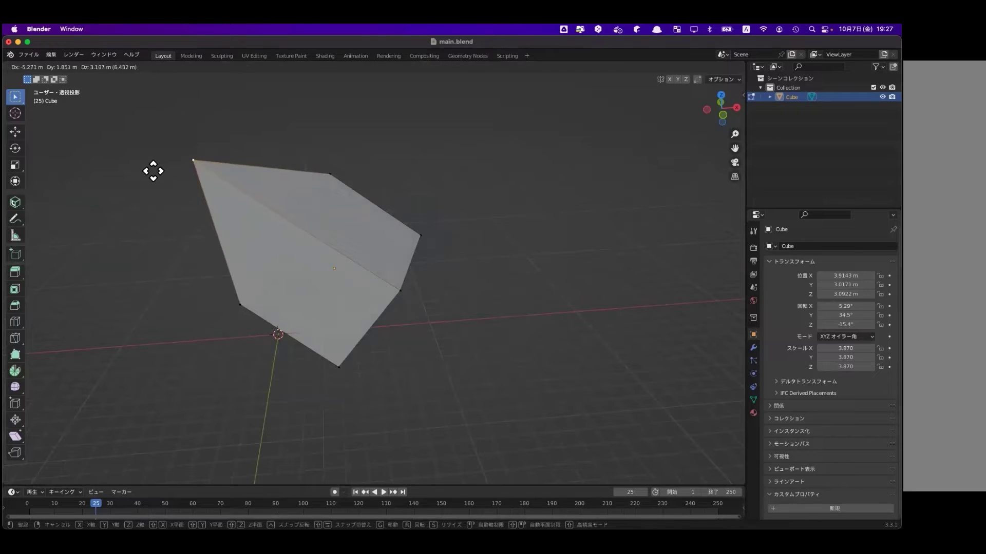
{"action": "left_click", "coordinate": [174, 184]}
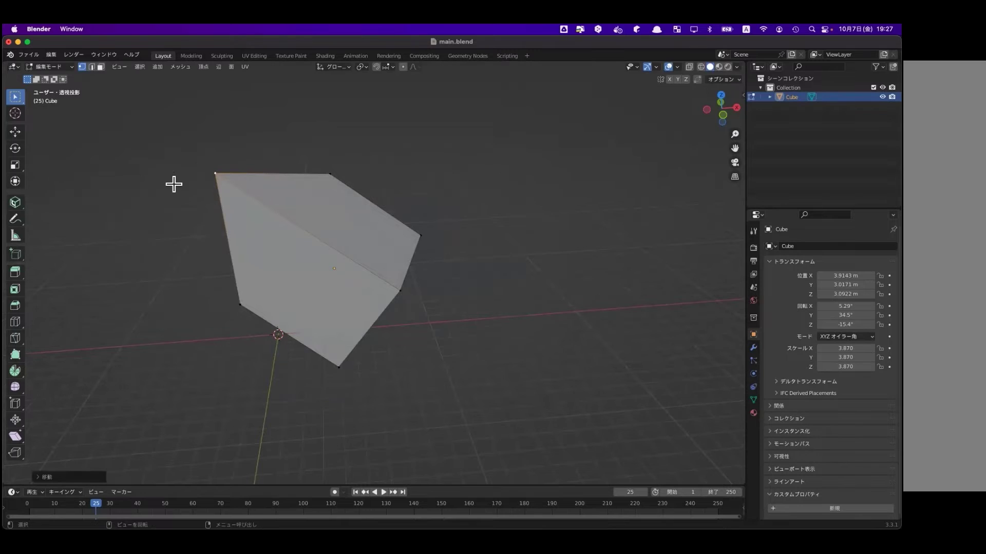
{"action": "key", "text": "ctrl+z"}
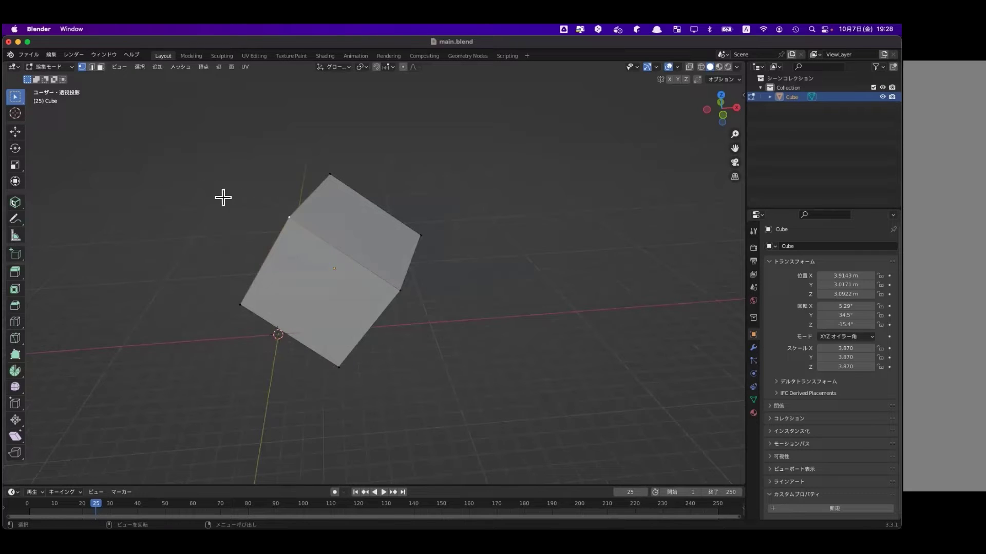
{"action": "left_click", "coordinate": [91, 66]}
{"action": "left_click", "coordinate": [328, 244]}
{"action": "key", "text": "g"}
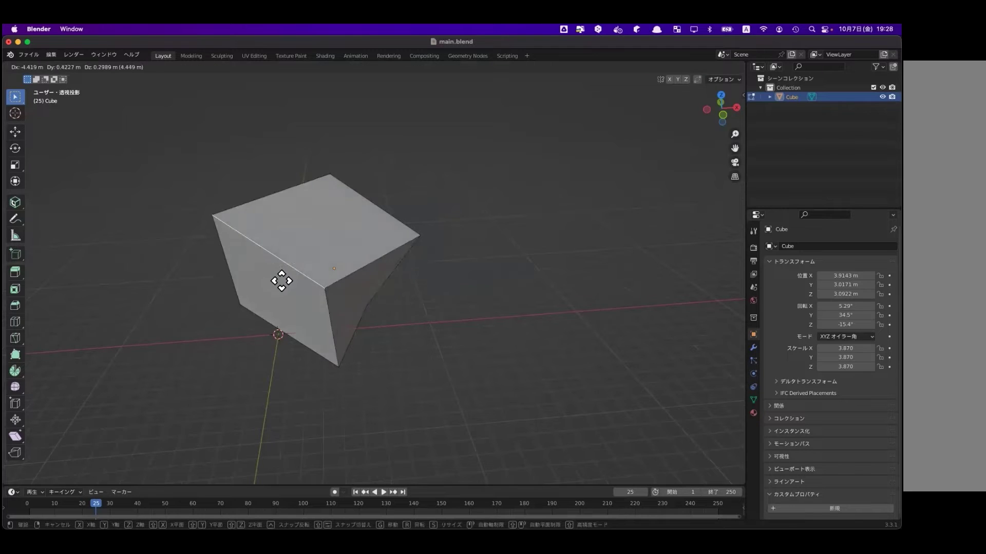
{"action": "key", "text": "Escape"}
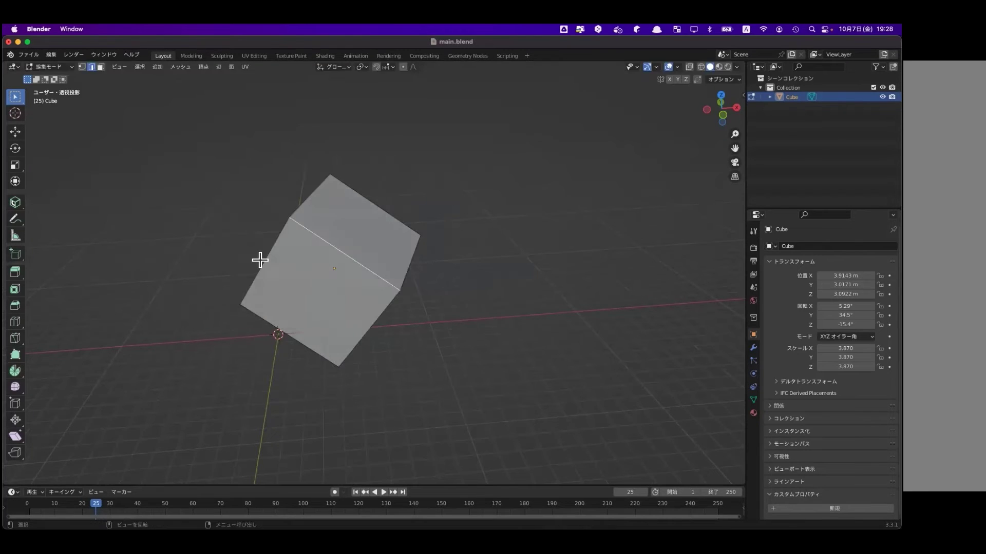
- In face select, test and cancel an extrude on the front face, then select the top face
{"action": "key", "text": "3"}
{"action": "left_click", "coordinate": [343, 290]}
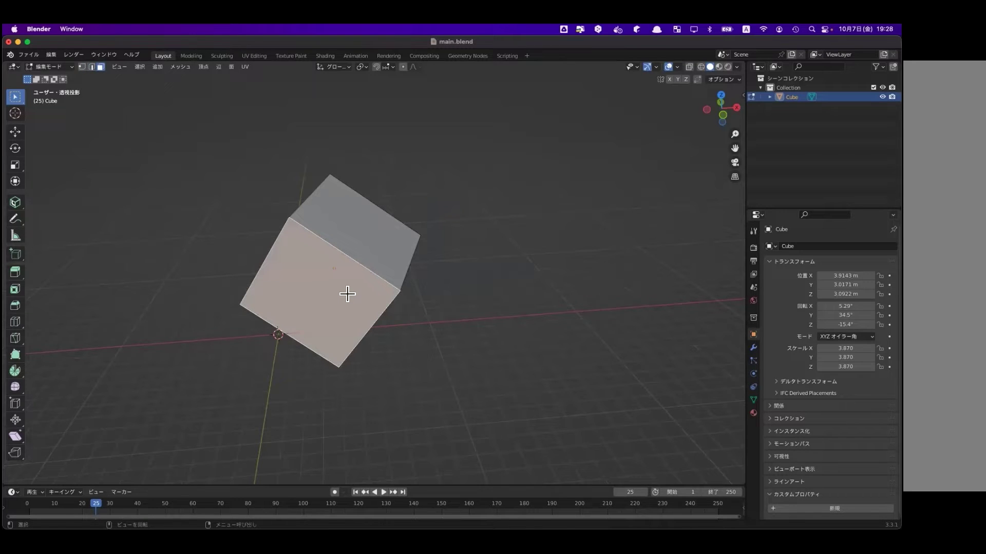
{"action": "key", "text": "e"}
{"action": "key", "text": "Escape"}
{"action": "left_click", "coordinate": [343, 242]}
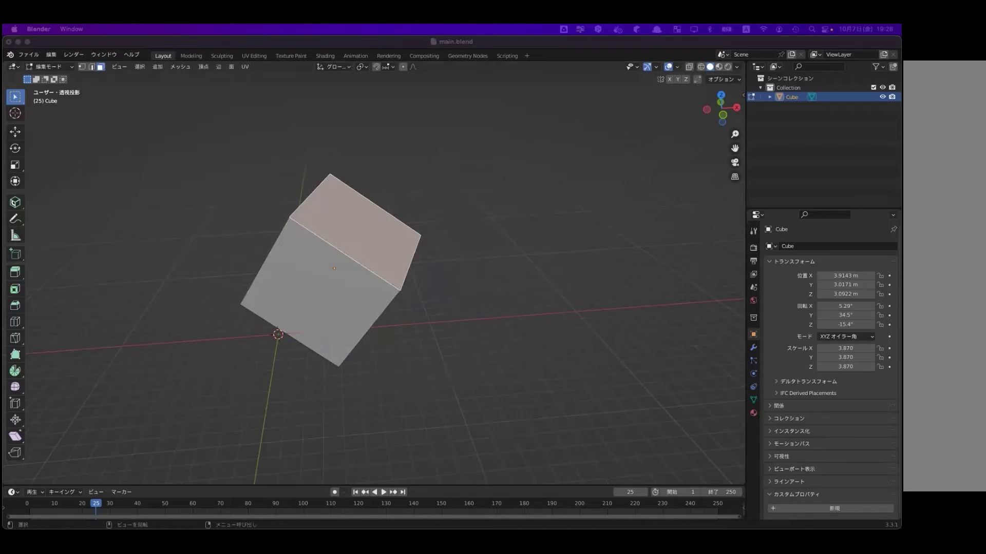
{"action": "middle_click_drag", "start_coordinate": [353, 218], "coordinate": [328, 225]}
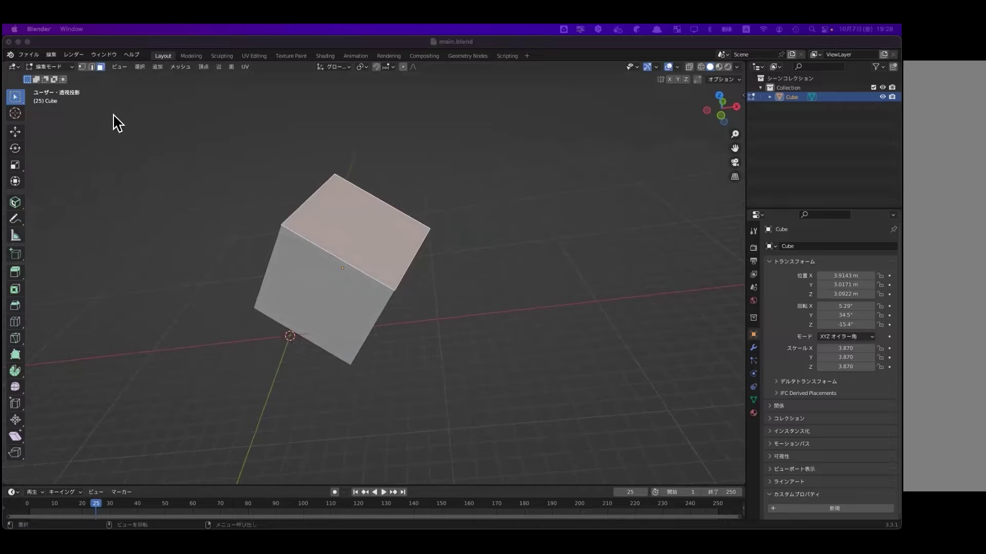
{"action": "mouse_move", "coordinate": [369, 234]}
{"action": "middle_mouse_down"}
{"action": "mouse_move", "coordinate": [400, 193]}
{"action": "mouse_move", "coordinate": [411, 343]}
{"action": "middle_mouse_up"}
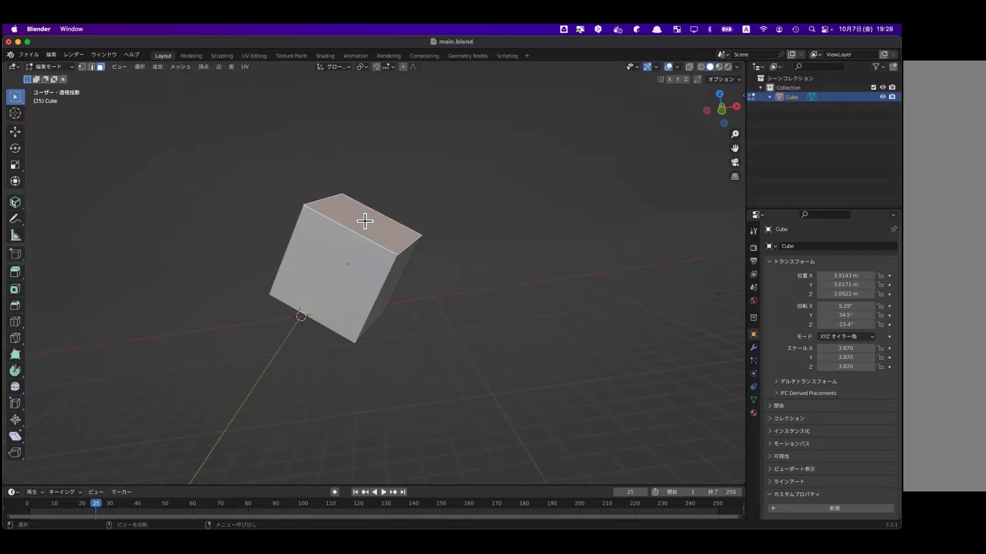
- Extrude the top face upward so the cube stands about twice as tall
{"action": "key", "text": "e"}
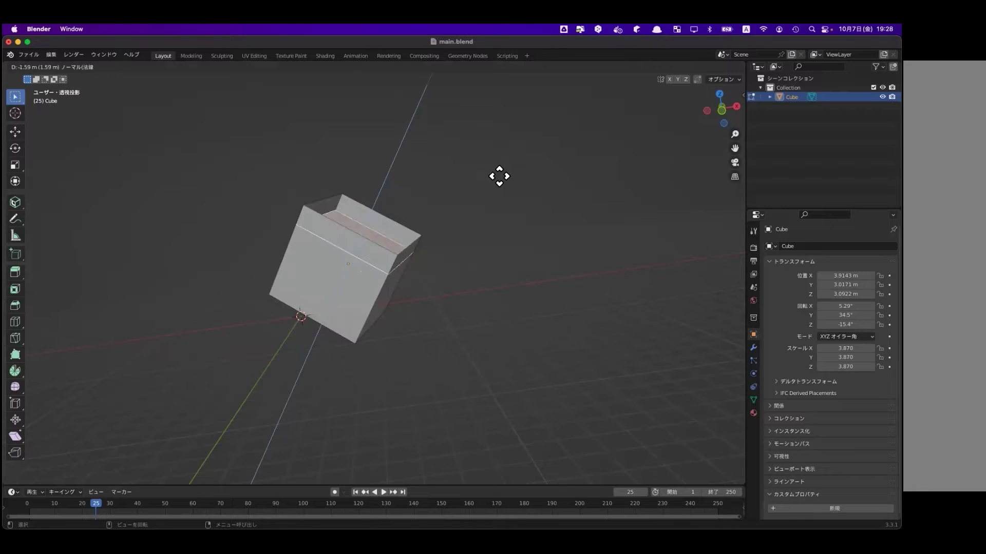
{"action": "left_click", "coordinate": [504, 160]}
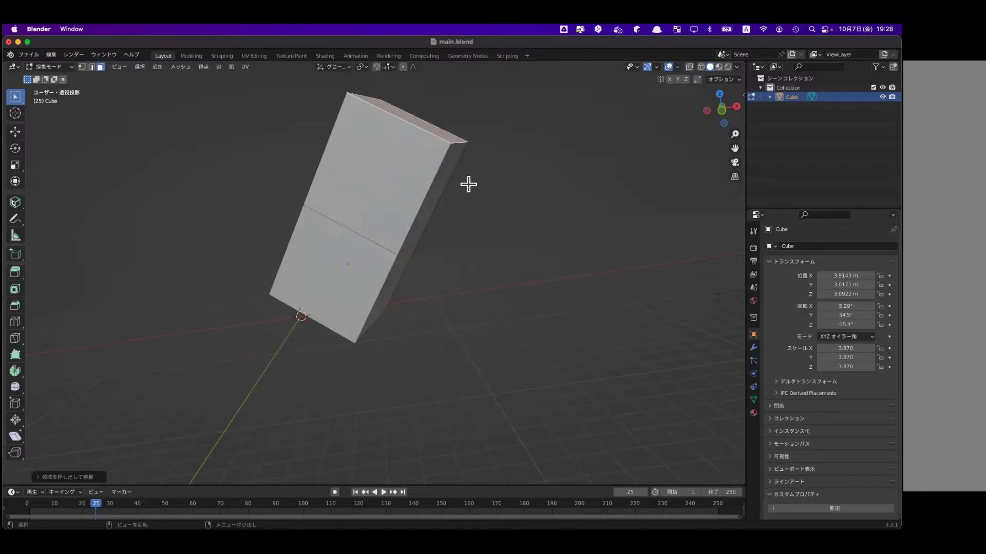
{"action": "left_click", "coordinate": [365, 243]}
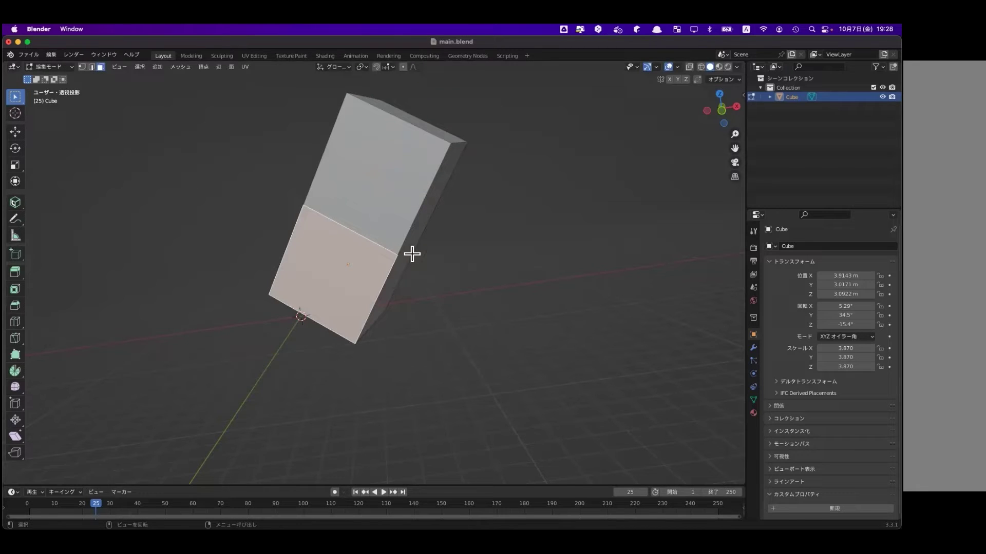
{"action": "mouse_move", "coordinate": [346, 195]}
{"action": "middle_mouse_down"}
{"action": "mouse_move", "coordinate": [417, 121]}
{"action": "mouse_move", "coordinate": [415, 185]}
{"action": "middle_mouse_up"}
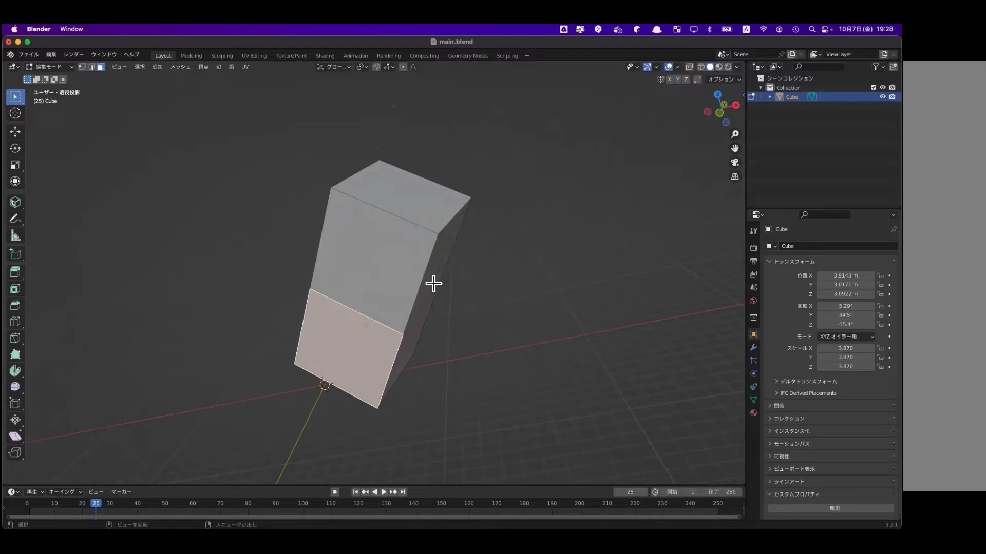
- Select the upper front, right side and lower front faces to inspect the new section
{"action": "left_click", "coordinate": [382, 265]}
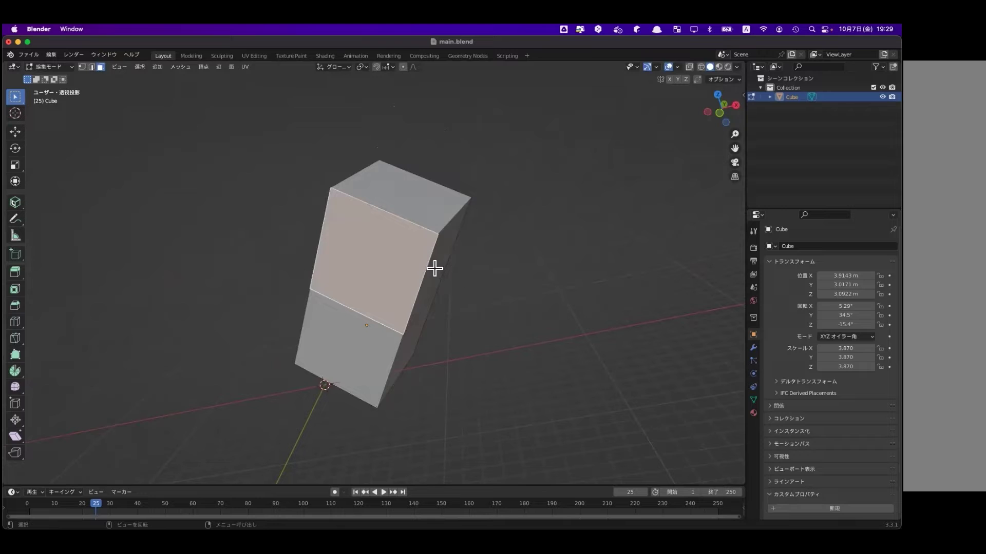
{"action": "left_click", "coordinate": [435, 269]}
{"action": "left_click", "coordinate": [338, 330]}
{"action": "left_click", "coordinate": [358, 270]}
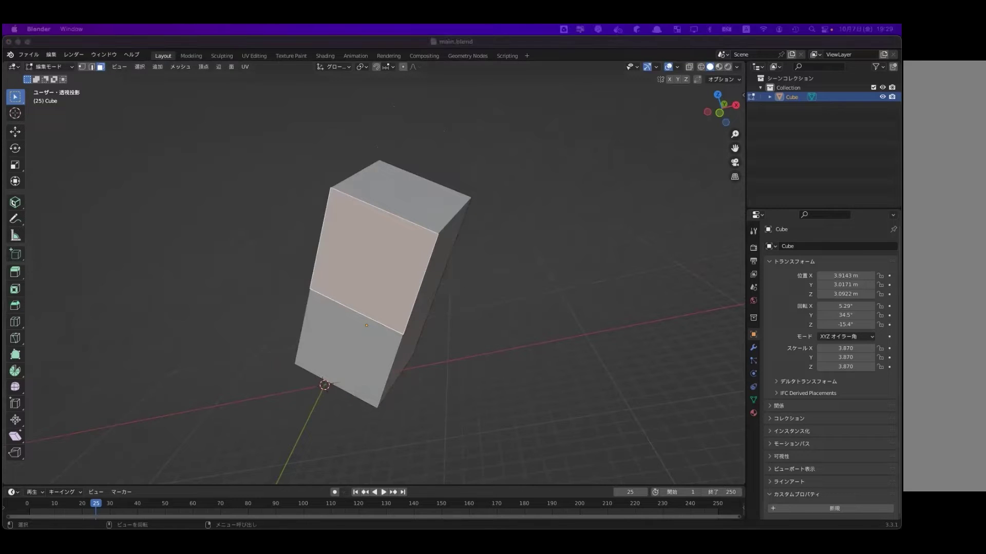
{"action": "scroll", "coordinate": [237, 249], "scroll_direction": "down", "scroll_amount": 5}
- Select the tall box's top face and inset it, leaving a narrow border rim
{"action": "left_click", "coordinate": [382, 155]}
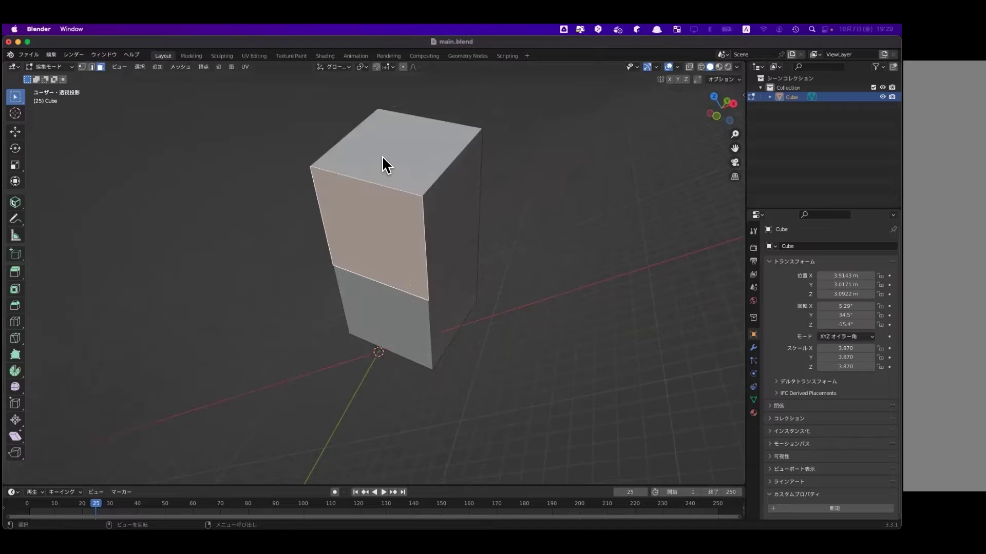
{"action": "middle_click_drag", "start_coordinate": [383, 158], "coordinate": [374, 252]}
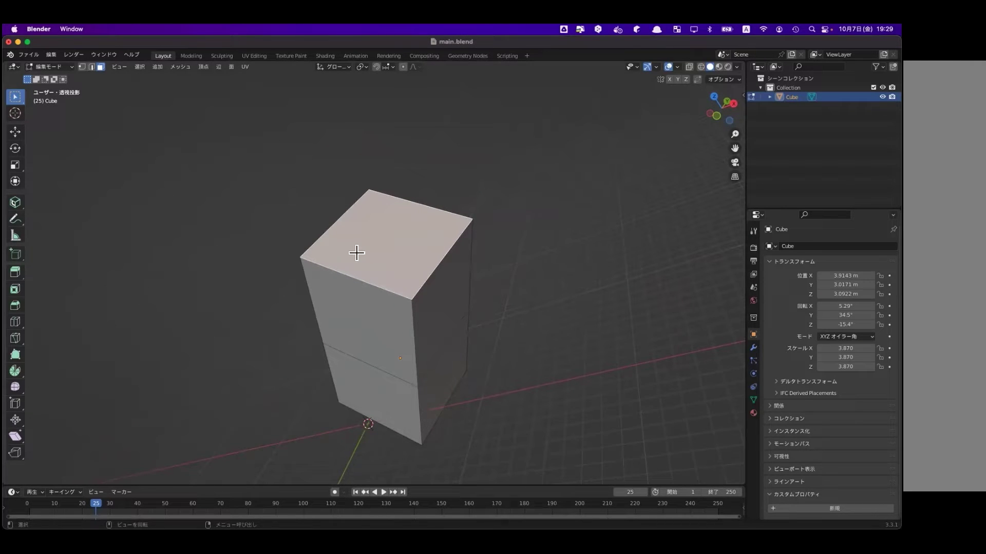
{"action": "key", "text": "i"}
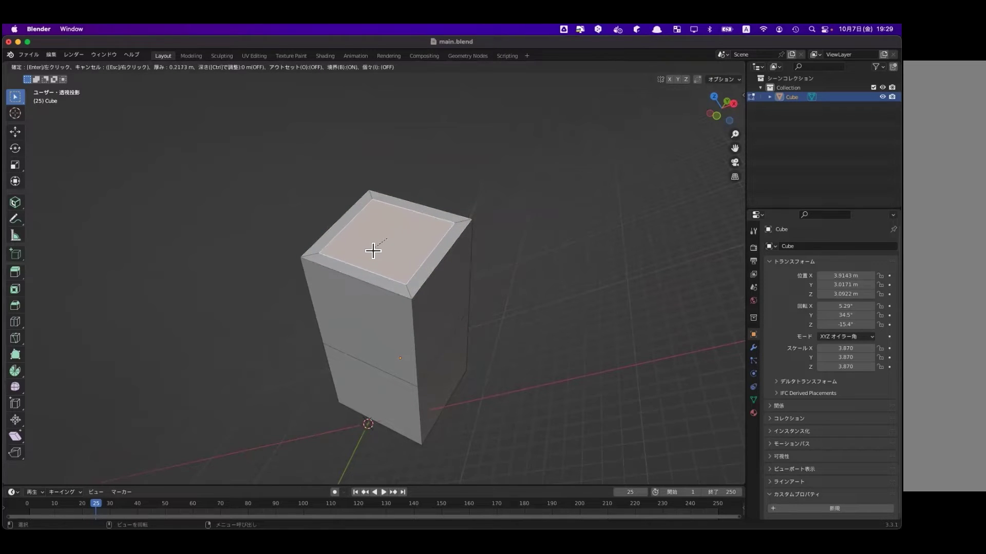
{"action": "key", "text": "Escape"}
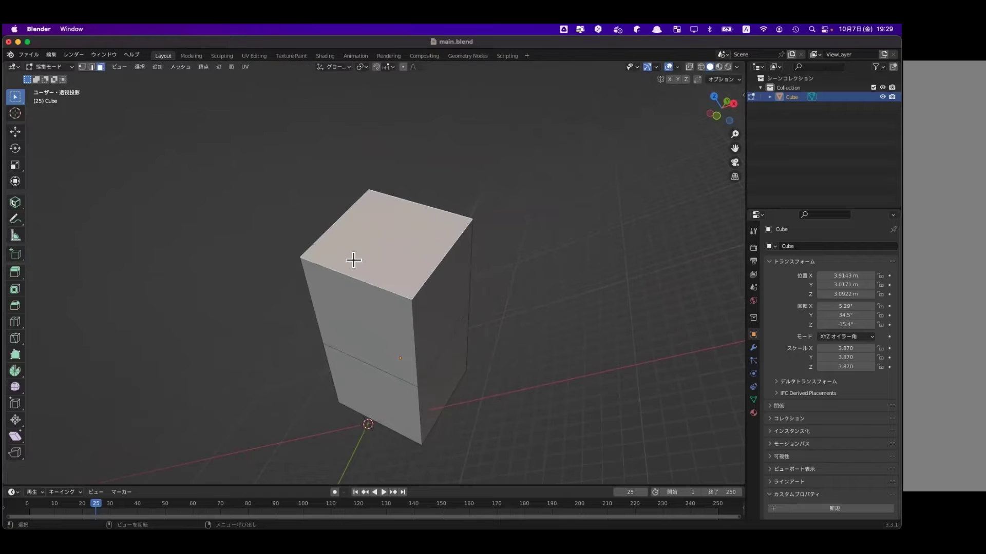
{"action": "key", "text": "i"}
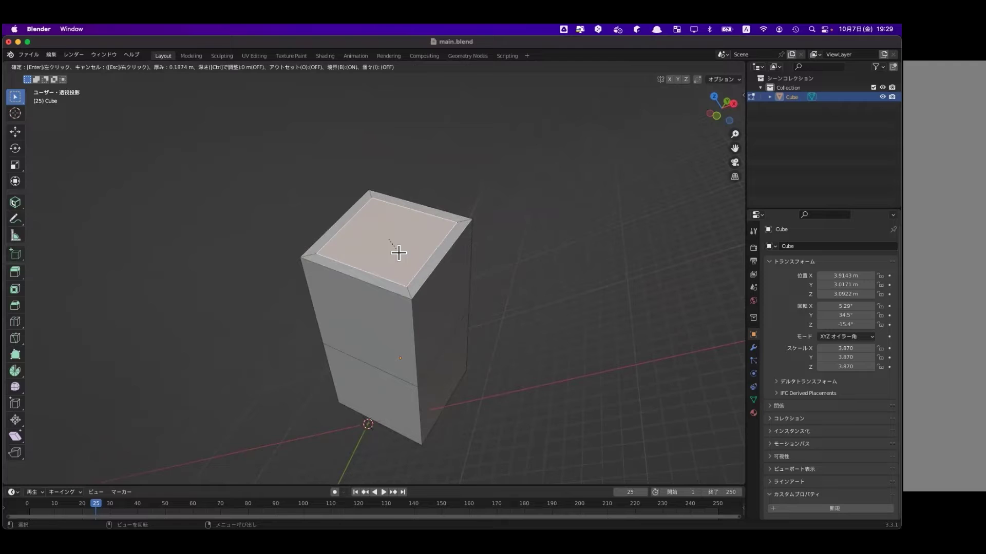
{"action": "left_click", "coordinate": [398, 252]}
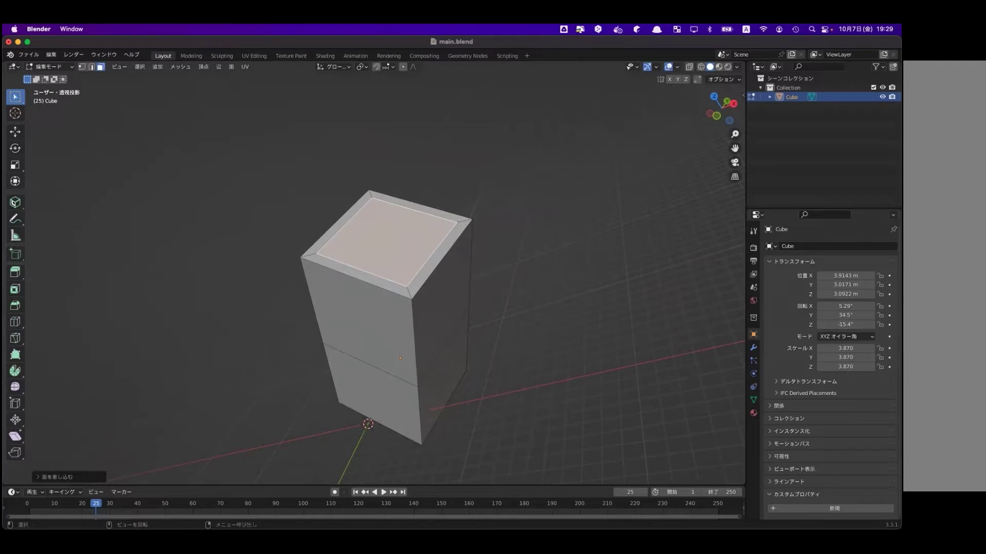
{"action": "key", "text": "super+shift+5"}
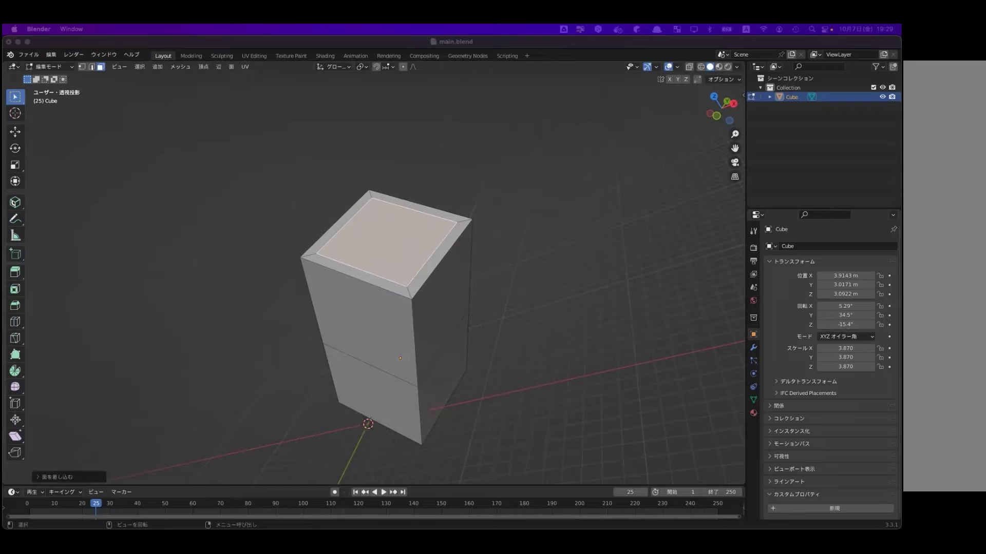
{"action": "left_click", "coordinate": [411, 236]}
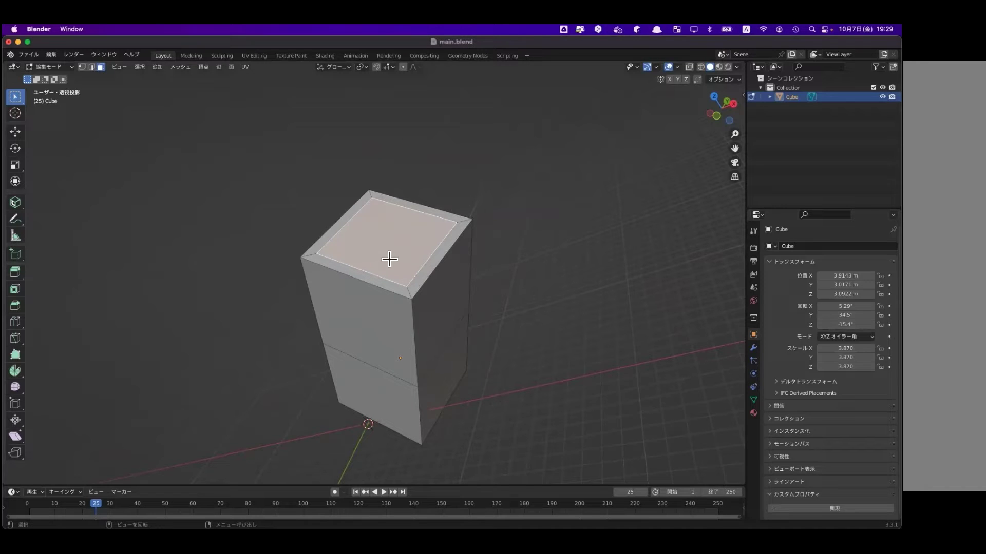
{"action": "key", "text": "x"}
{"action": "key", "text": "x"}
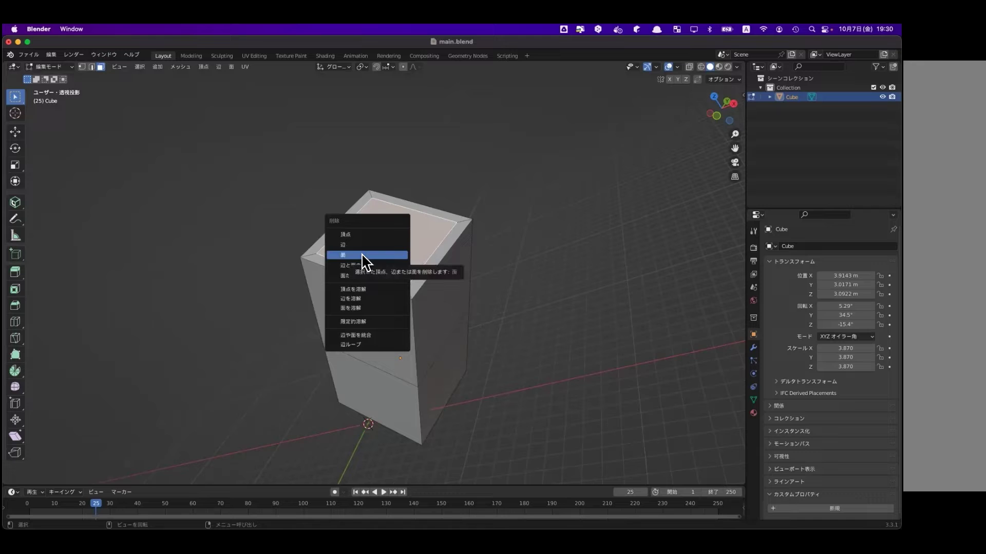
- Delete the inner top face and orbit to look into the open box
{"action": "left_click", "coordinate": [364, 257]}
{"action": "mouse_move", "coordinate": [370, 253]}
{"action": "middle_mouse_down"}
{"action": "mouse_move", "coordinate": [377, 362]}
{"action": "mouse_move", "coordinate": [413, 205]}
{"action": "middle_mouse_up"}
{"action": "scroll", "coordinate": [379, 356], "scroll_direction": "up", "scroll_amount": 5}
{"action": "scroll", "coordinate": [391, 336], "scroll_direction": "down", "scroll_amount": 5}
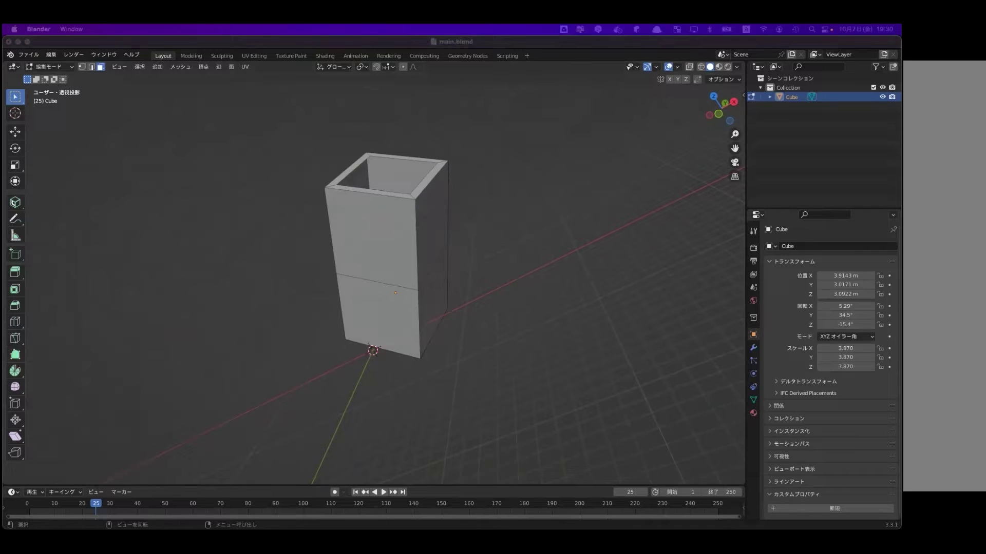
{"action": "middle_click_drag", "start_coordinate": [268, 262], "coordinate": [359, 239]}
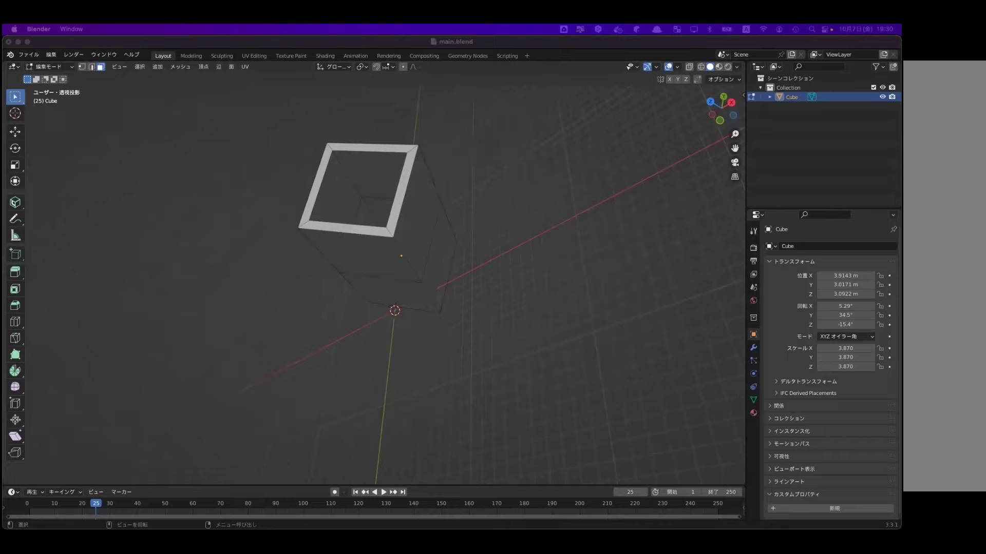
{"action": "middle_click_drag", "start_coordinate": [289, 314], "coordinate": [357, 229]}
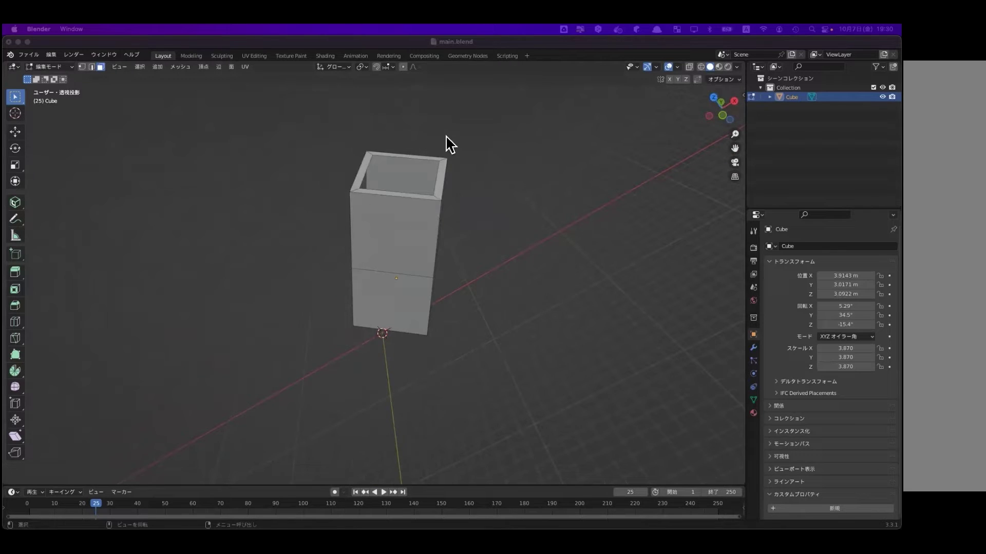
{"action": "scroll", "coordinate": [398, 169], "scroll_direction": "up", "scroll_amount": 3}
{"action": "mouse_move", "coordinate": [398, 170]}
{"action": "middle_mouse_down"}
{"action": "mouse_move", "coordinate": [398, 199]}
{"action": "mouse_move", "coordinate": [418, 218]}
{"action": "middle_mouse_up"}
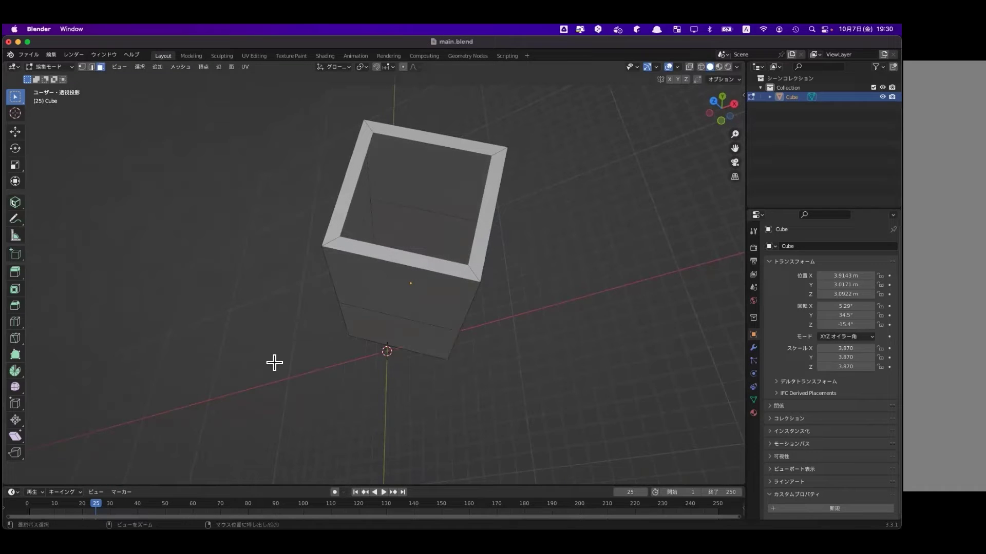
- Fill the opening, delete that new face again, then select the inner rim edge loop
{"action": "key", "text": "f"}
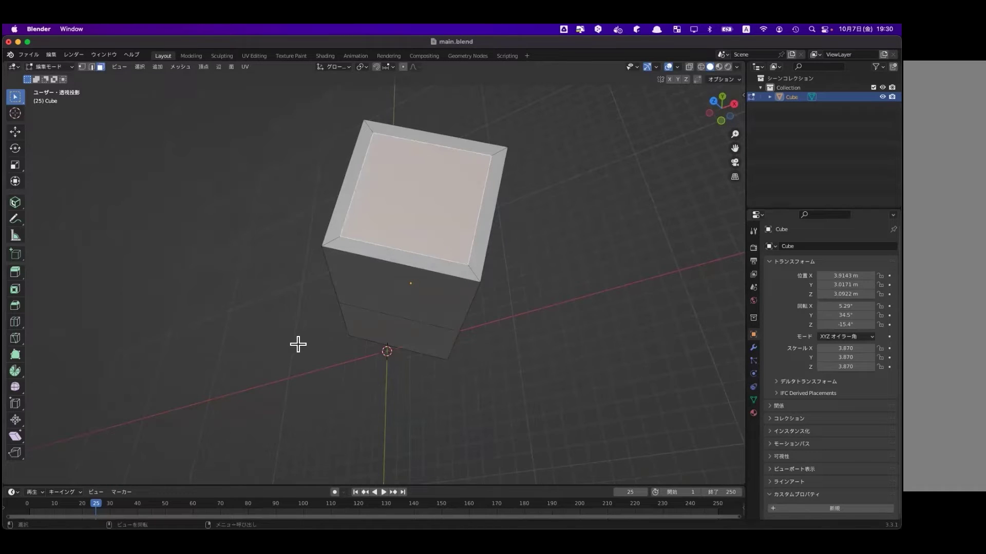
{"action": "key", "text": "x"}
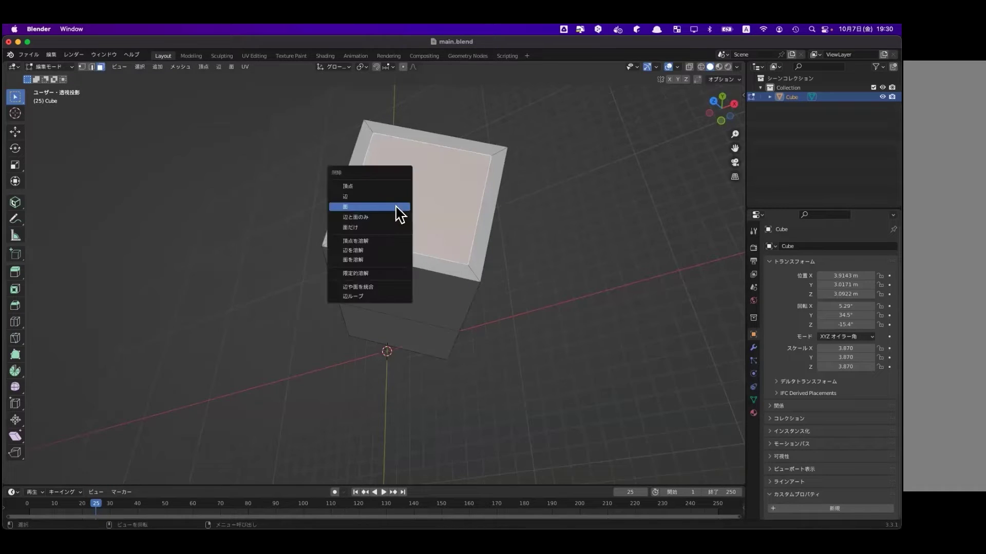
{"action": "left_click", "coordinate": [397, 209]}
{"action": "middle_click_drag", "start_coordinate": [434, 207], "coordinate": [426, 206]}
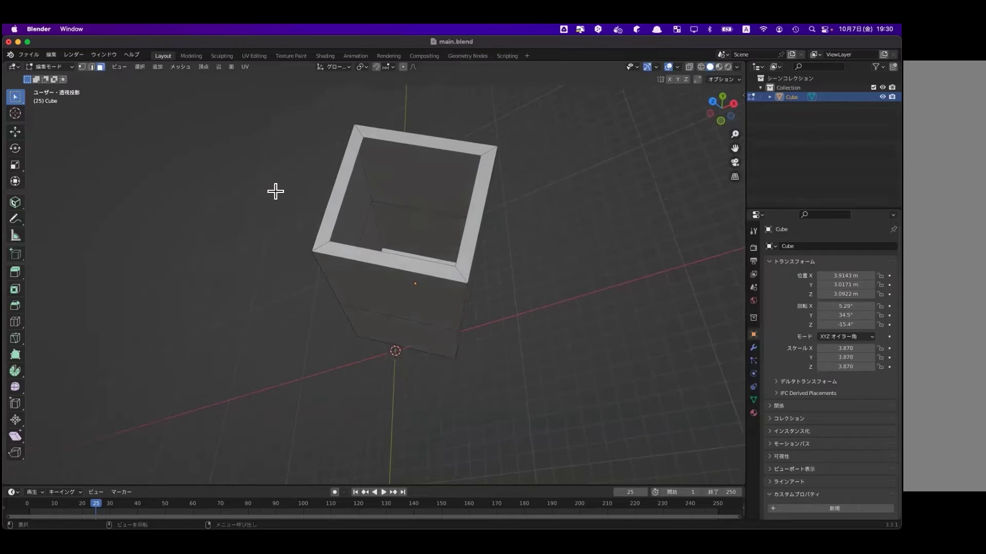
{"action": "left_click", "coordinate": [90, 68]}
{"action": "key", "text": "shift"}
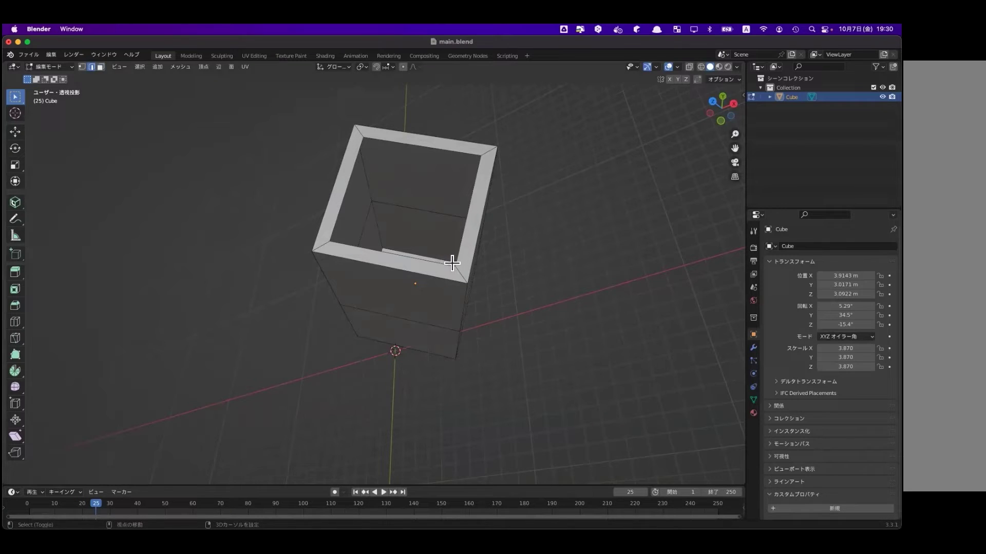
{"action": "left_click", "coordinate": [342, 208], "text": "alt+shift"}
- Select the inner top rim edge loop and orbit to view the hollow interior
{"action": "scroll", "coordinate": [375, 176], "scroll_direction": "up", "scroll_amount": 3}
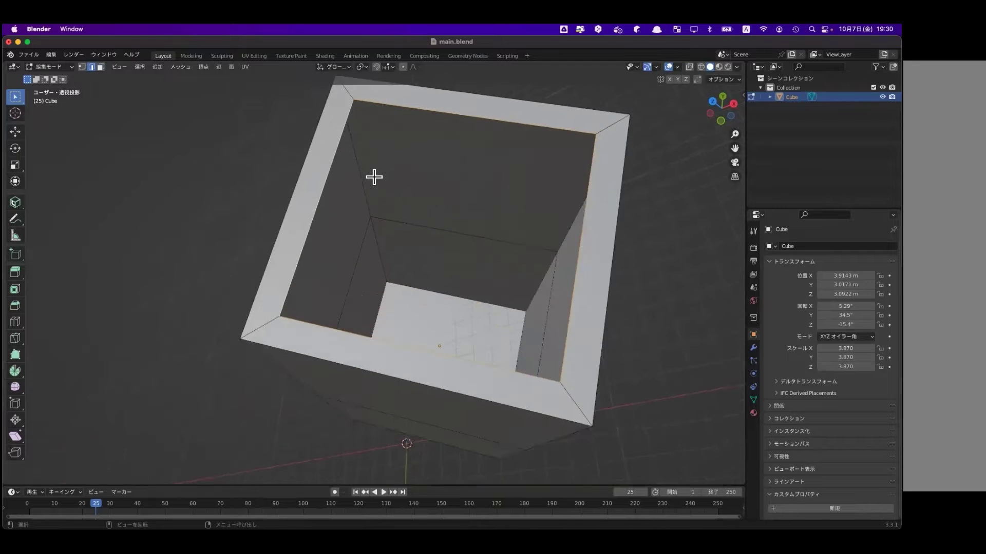
{"action": "scroll", "coordinate": [359, 177], "scroll_direction": "down", "scroll_amount": 2}
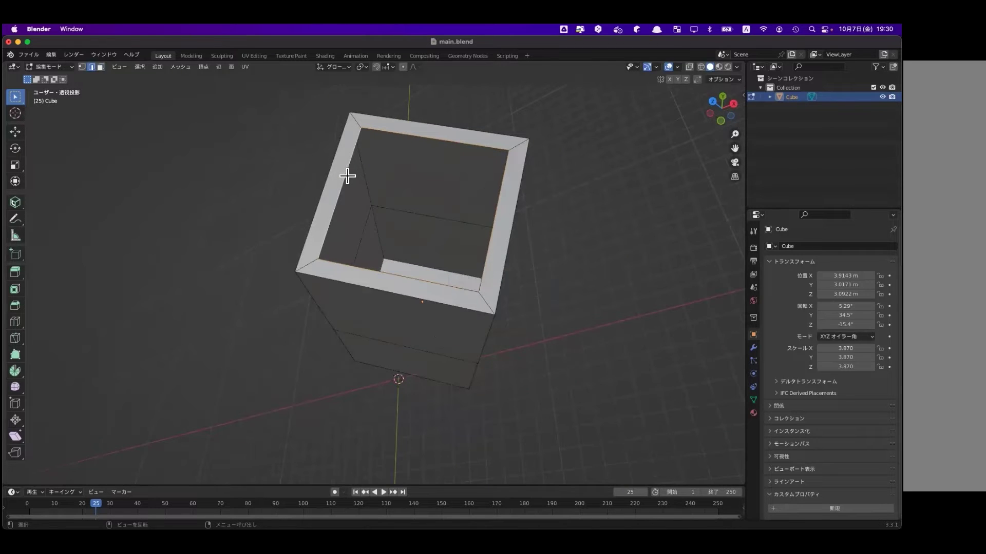
{"action": "left_click", "coordinate": [350, 168], "text": "alt"}
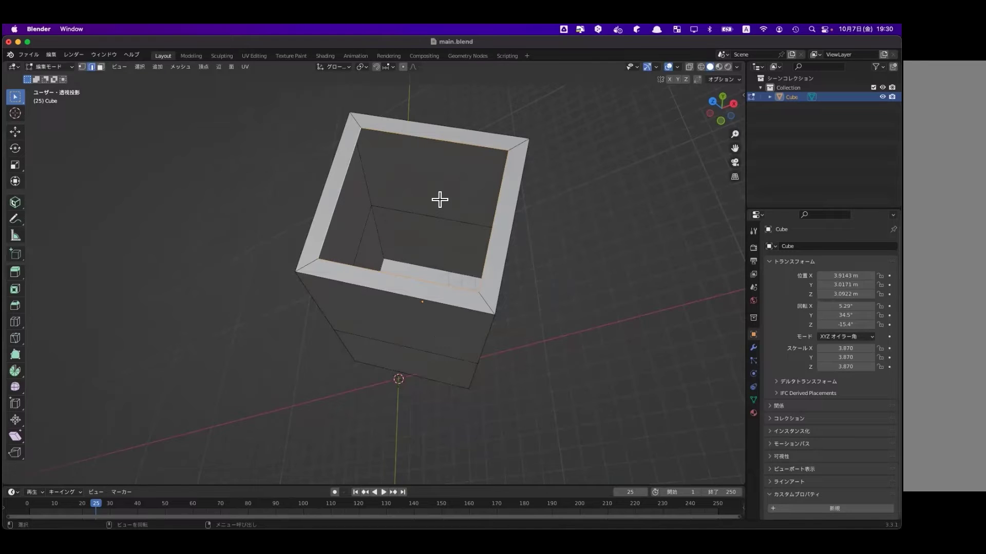
{"action": "scroll", "coordinate": [375, 126], "scroll_direction": "down", "scroll_amount": 1}
{"action": "scroll", "coordinate": [380, 125], "scroll_direction": "up", "scroll_amount": 1}
{"action": "scroll", "coordinate": [347, 124], "scroll_direction": "up", "scroll_amount": 1}
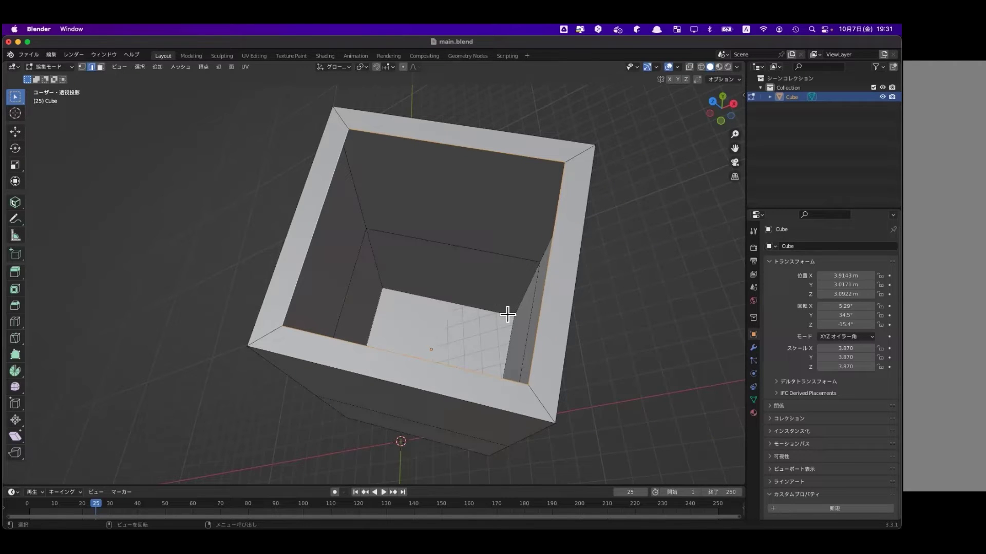
{"action": "mouse_move", "coordinate": [457, 221]}
{"action": "middle_mouse_down"}
{"action": "mouse_move", "coordinate": [440, 181]}
{"action": "mouse_move", "coordinate": [462, 179]}
{"action": "middle_mouse_up"}
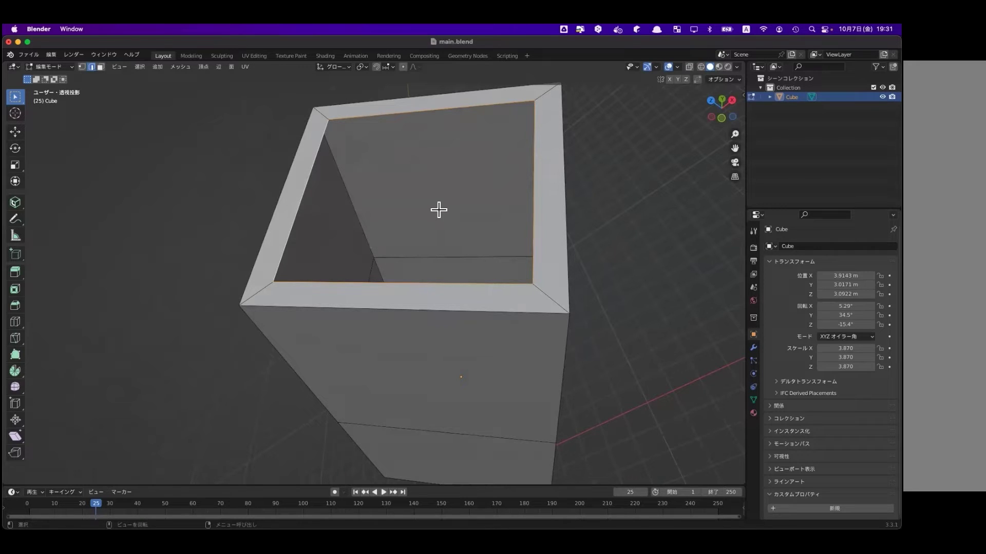
- Fill the rim loop with a new top face and clear the selection
{"action": "key", "text": "f"}
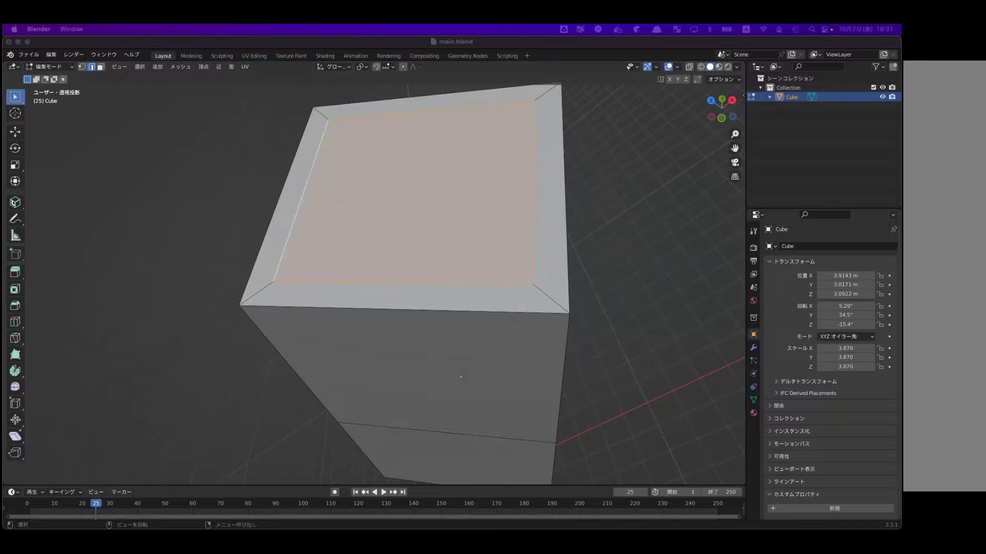
{"action": "mouse_move", "coordinate": [185, 412]}
{"action": "middle_mouse_down"}
{"action": "mouse_move", "coordinate": [254, 377]}
{"action": "mouse_move", "coordinate": [245, 358]}
{"action": "middle_mouse_up"}
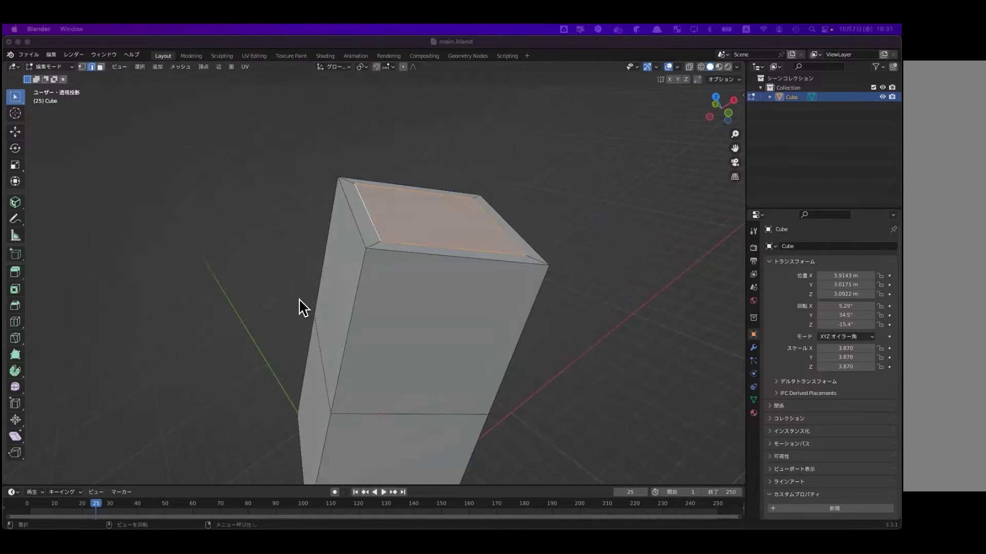
{"action": "left_click", "coordinate": [299, 302]}
{"action": "middle_click_drag", "start_coordinate": [433, 301], "coordinate": [418, 293]}
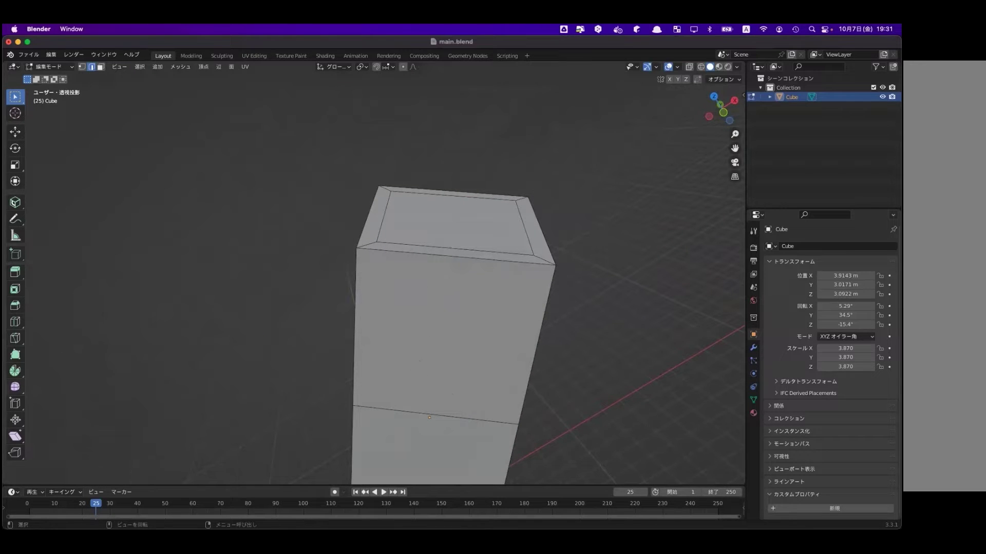
- Try a Ctrl+R loop cut in vertex select mode, then cancel it
{"action": "key", "text": "1"}
{"action": "key", "text": "ctrl"}
{"action": "key", "text": "ctrl+r"}
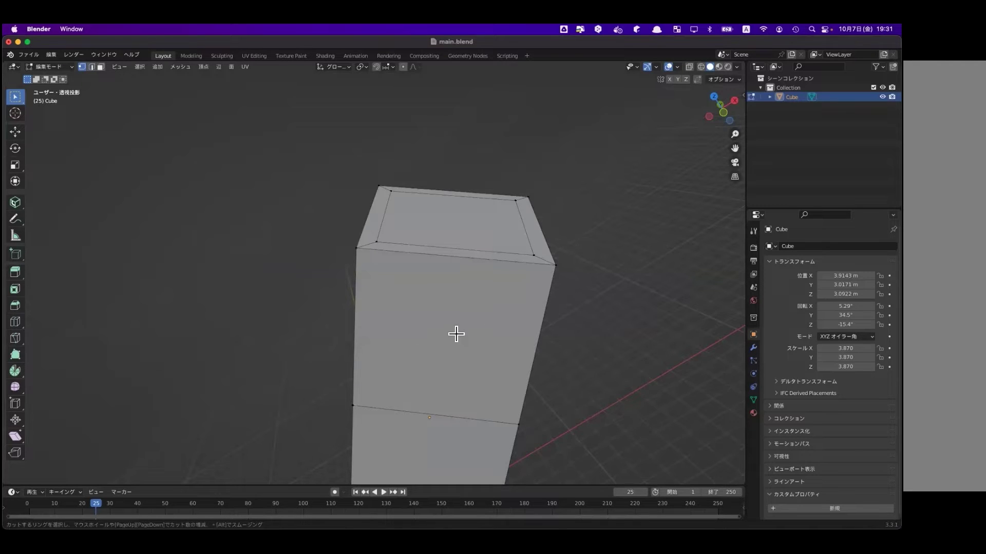
{"action": "key", "text": "Escape"}
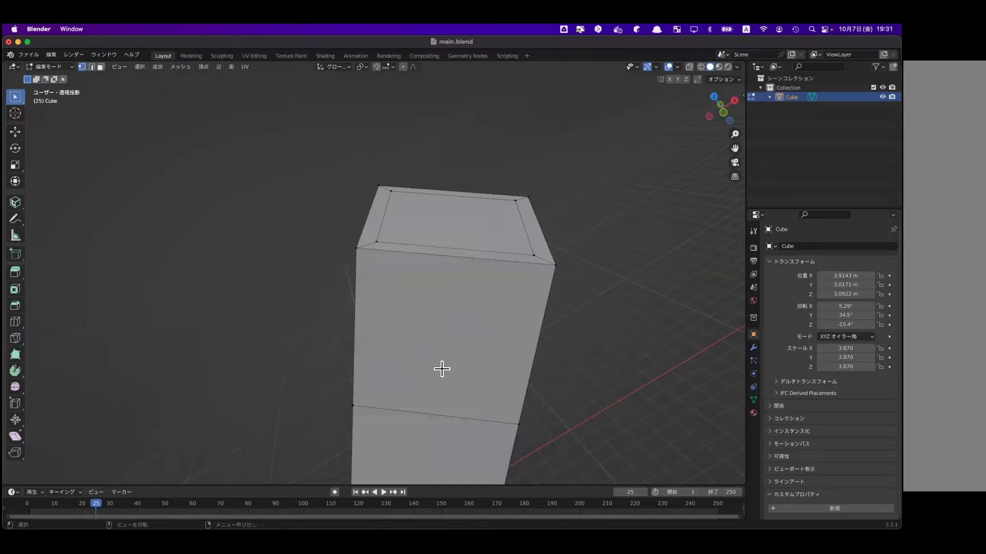
- In face select, pick the upper front face and preview a vertical loop cut
{"action": "key", "text": "3"}
{"action": "mouse_move", "coordinate": [438, 348]}
{"action": "middle_mouse_down"}
{"action": "mouse_move", "coordinate": [405, 348]}
{"action": "mouse_move", "coordinate": [480, 352]}
{"action": "middle_mouse_up"}
{"action": "left_click", "coordinate": [480, 352]}
{"action": "key", "text": "ctrl+r"}
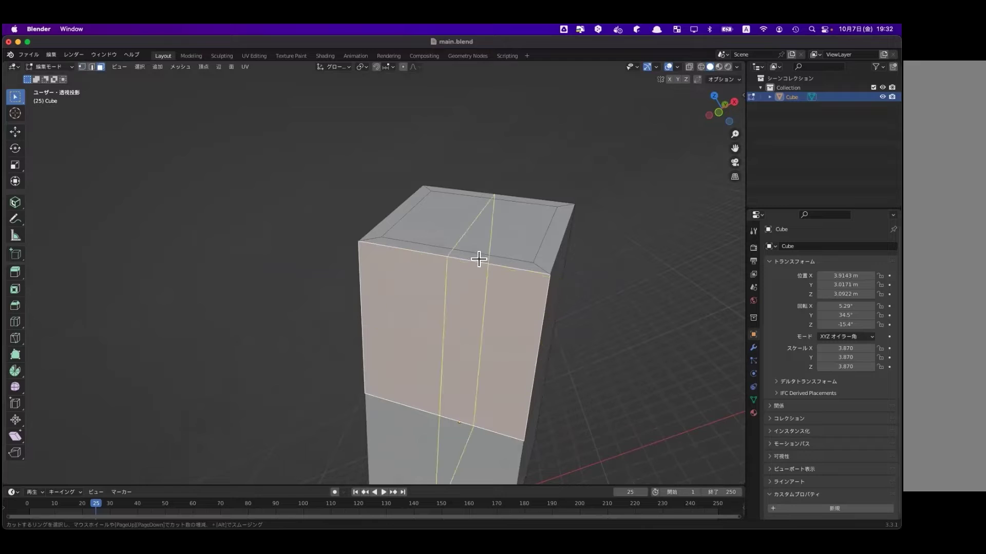
- Confirm the first loop cut, then select that stray middle edge loop and dissolve it
{"action": "left_click", "coordinate": [529, 326]}
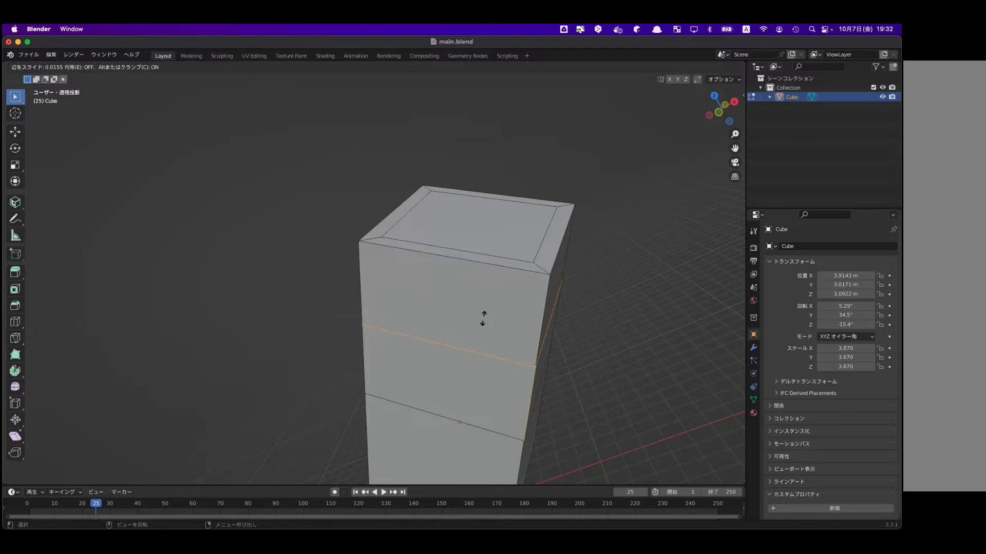
{"action": "left_click", "coordinate": [482, 318]}
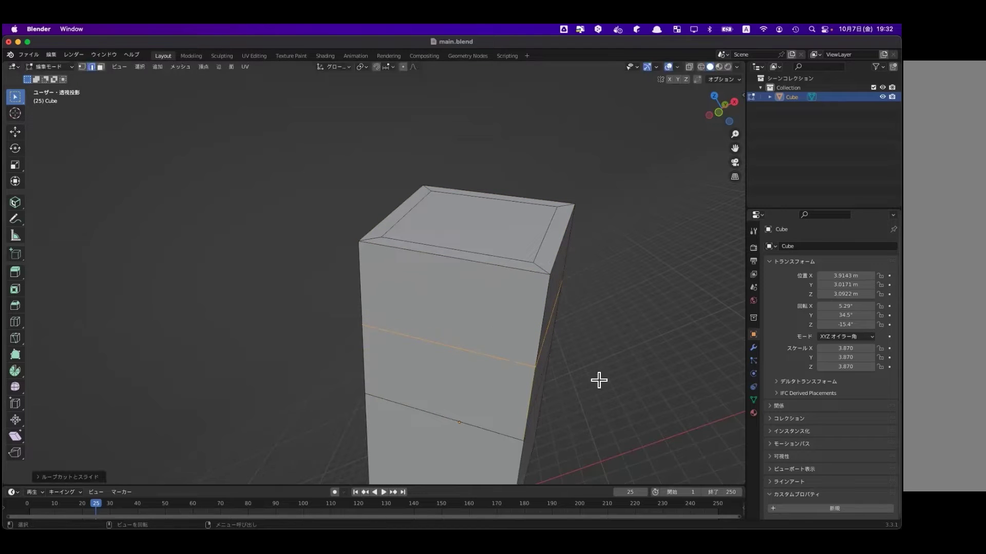
{"action": "middle_click_drag", "start_coordinate": [599, 380], "coordinate": [485, 383]}
{"action": "left_click", "coordinate": [590, 324]}
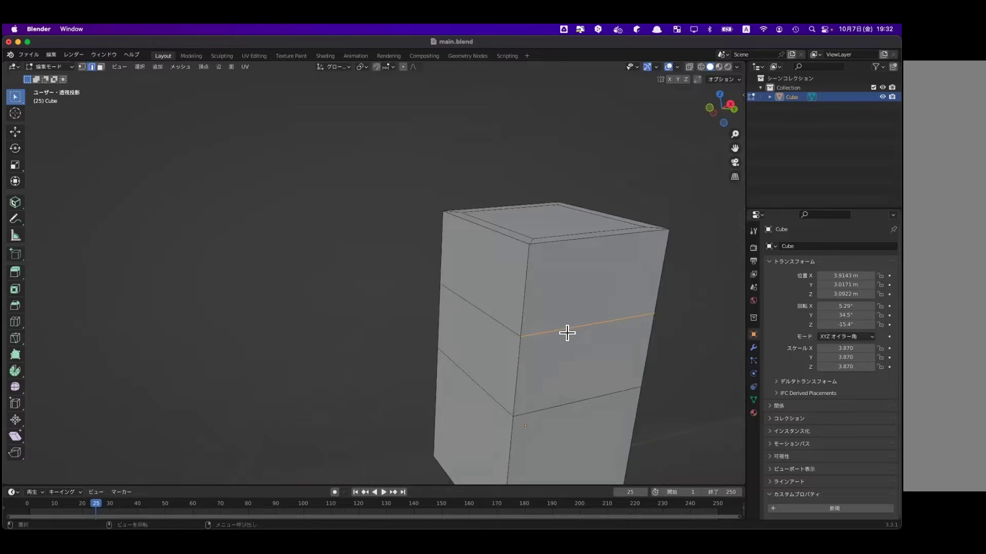
{"action": "left_click", "coordinate": [499, 326]}
{"action": "middle_click_drag", "start_coordinate": [529, 345], "coordinate": [562, 343]}
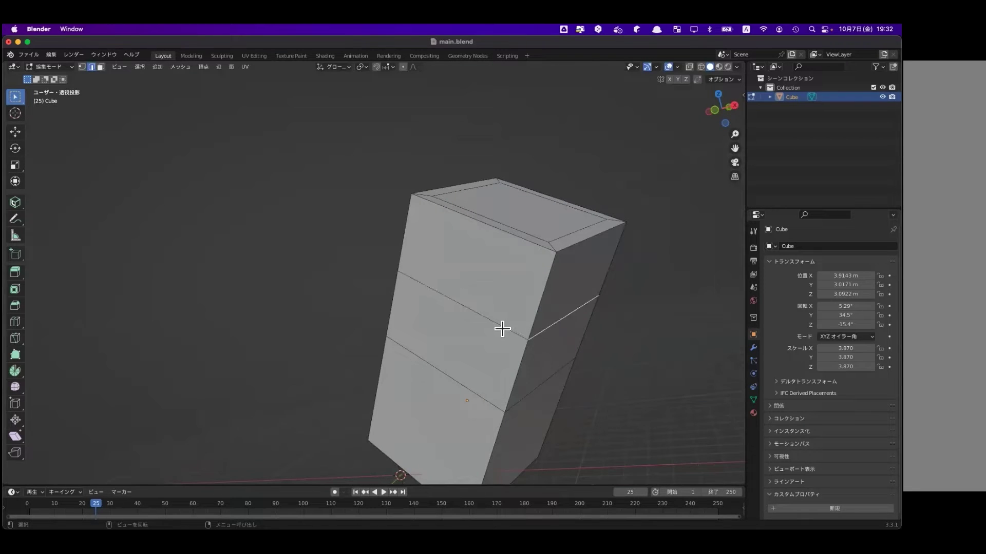
{"action": "left_click", "coordinate": [559, 331]}
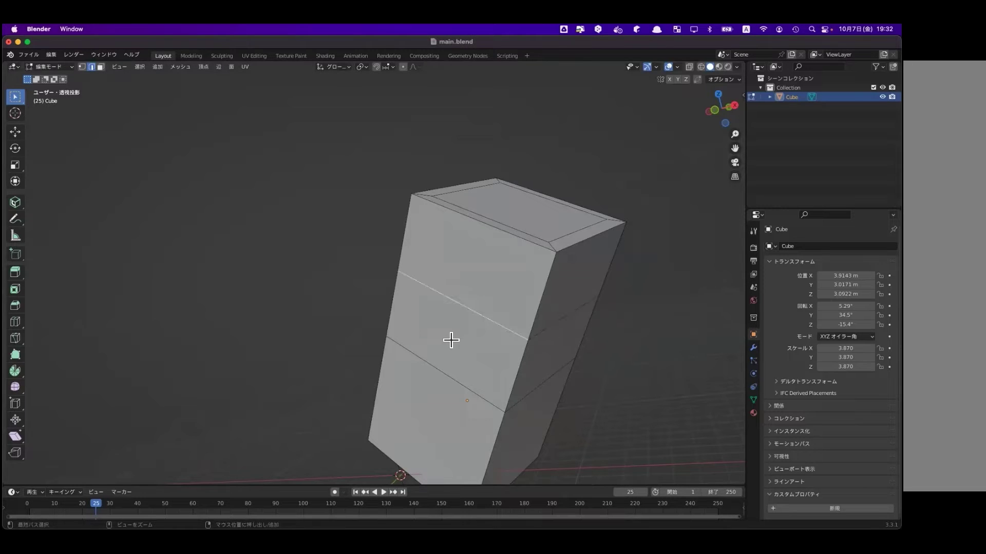
{"action": "key", "text": "ctrl+x"}
{"action": "key", "text": "3"}
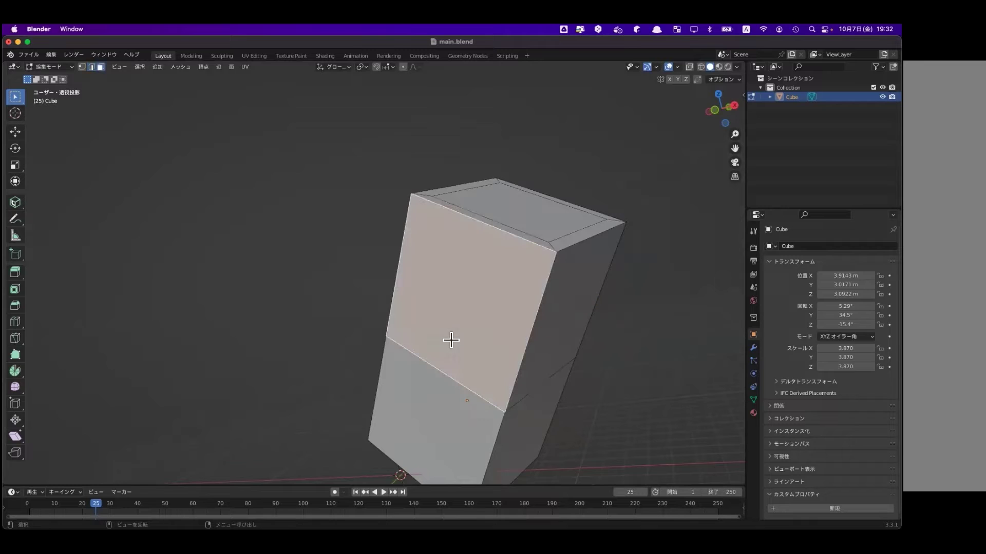
- Add a new horizontal edge loop across the tower's upper block
{"action": "key", "text": "ctrl+r"}
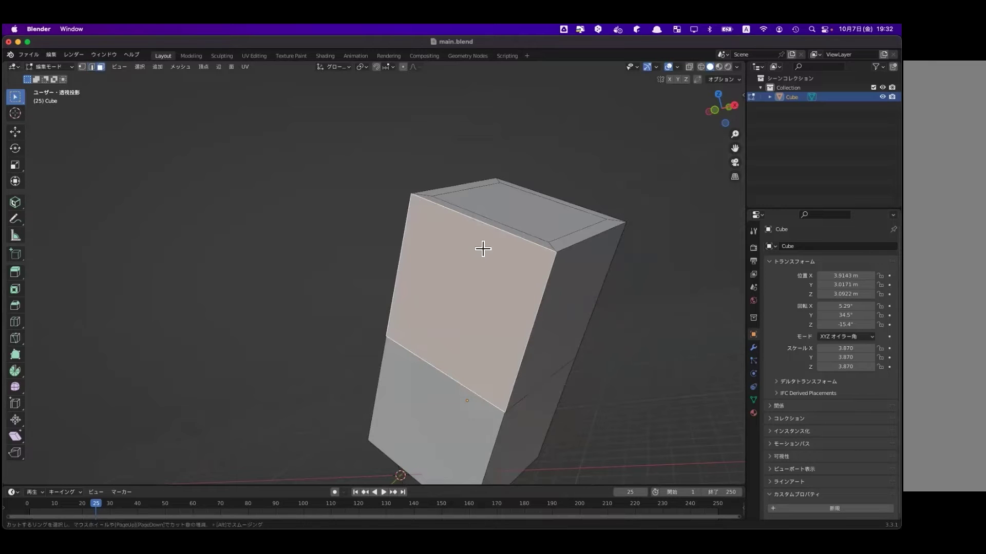
{"action": "left_click", "coordinate": [533, 304]}
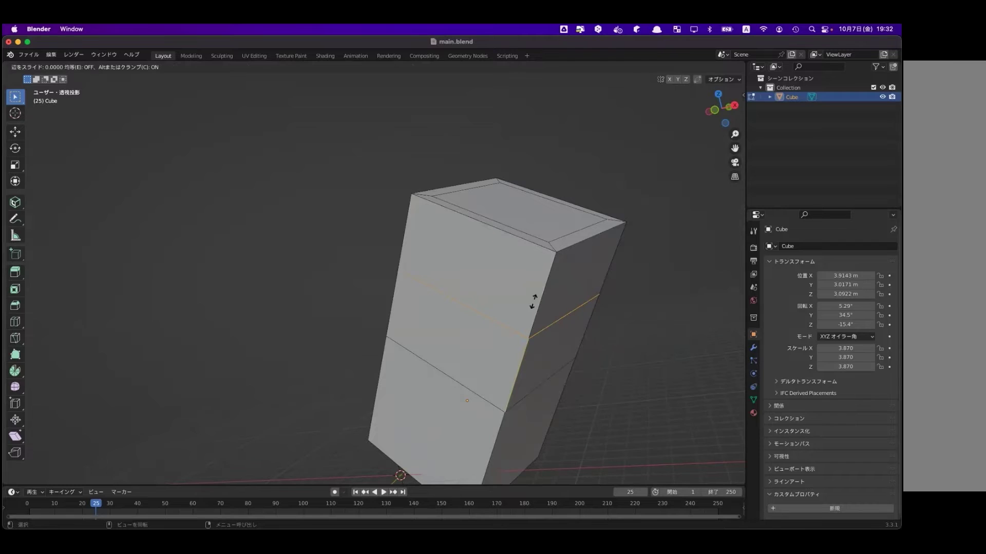
{"action": "left_click", "coordinate": [533, 300]}
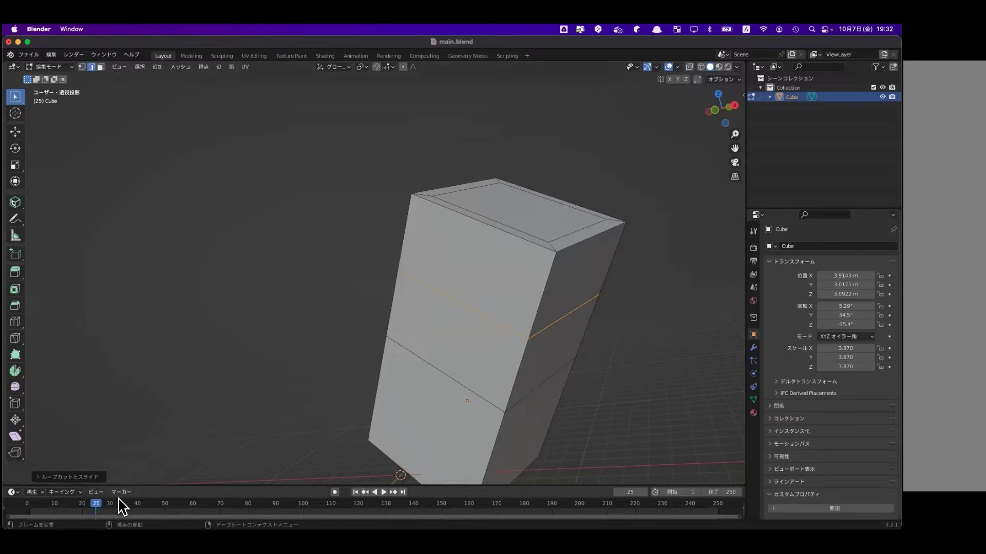
- Raise the Loop Cut Number of Cuts to 15 and deselect to show floor-like bands
{"action": "left_click", "coordinate": [40, 477]}
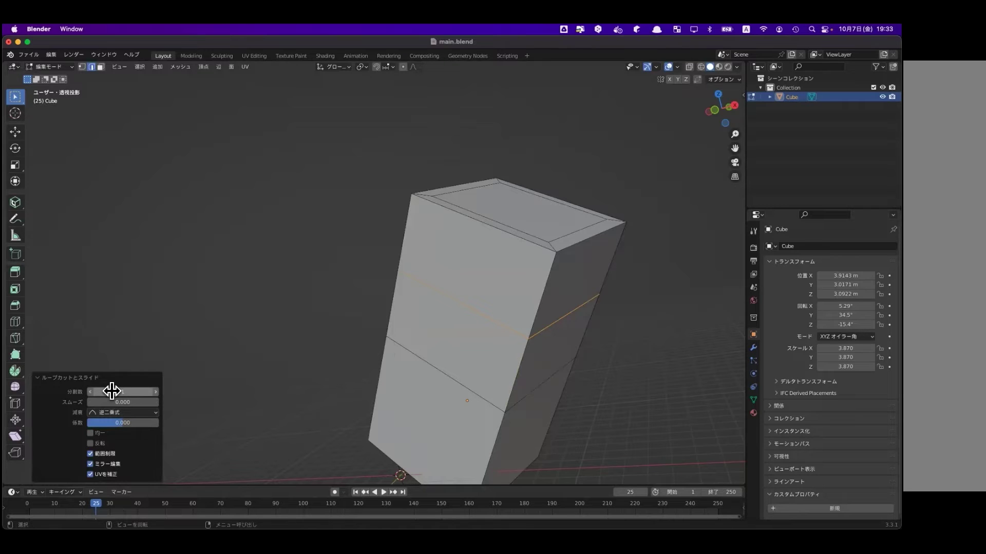
{"action": "mouse_move", "coordinate": [123, 392]}
{"action": "left_click", "coordinate": [156, 392]}
{"action": "left_click", "coordinate": [156, 392]}
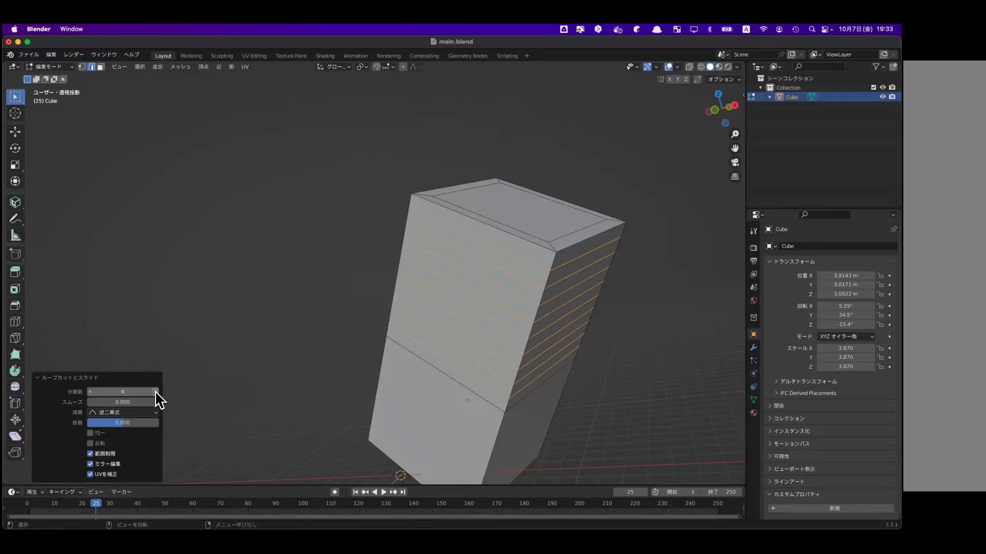
{"action": "left_click", "coordinate": [156, 393]}
{"action": "left_click", "coordinate": [156, 392]}
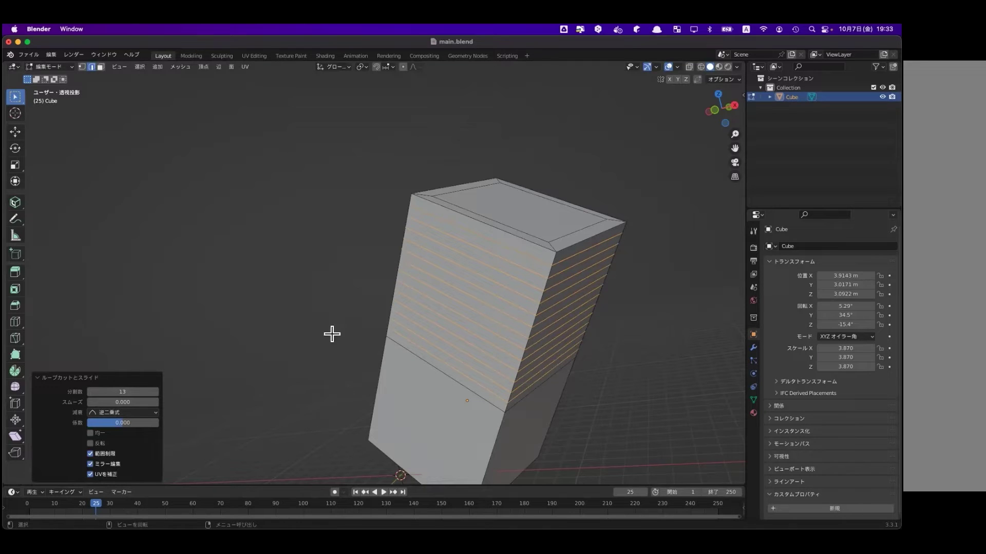
{"action": "left_click", "coordinate": [156, 392]}
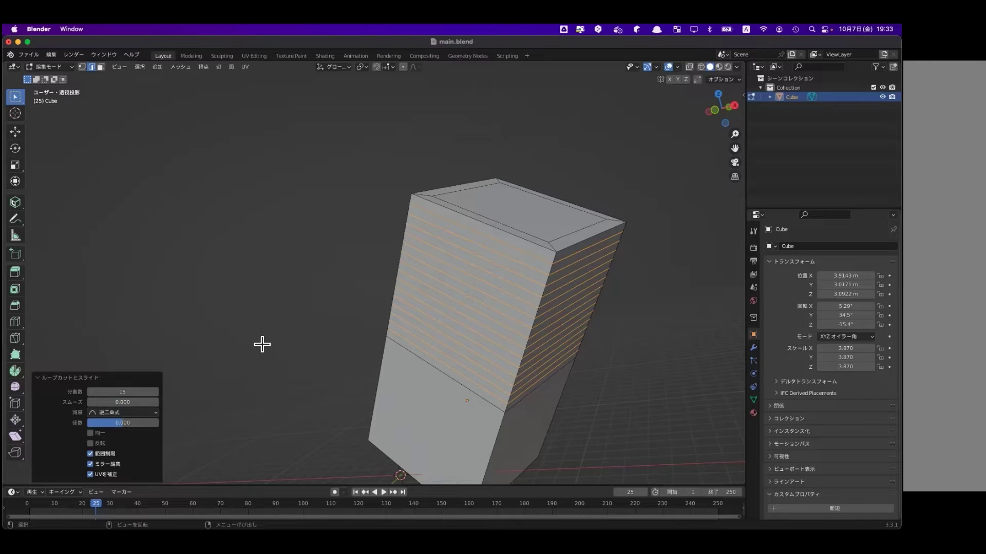
{"action": "left_click", "coordinate": [318, 318]}
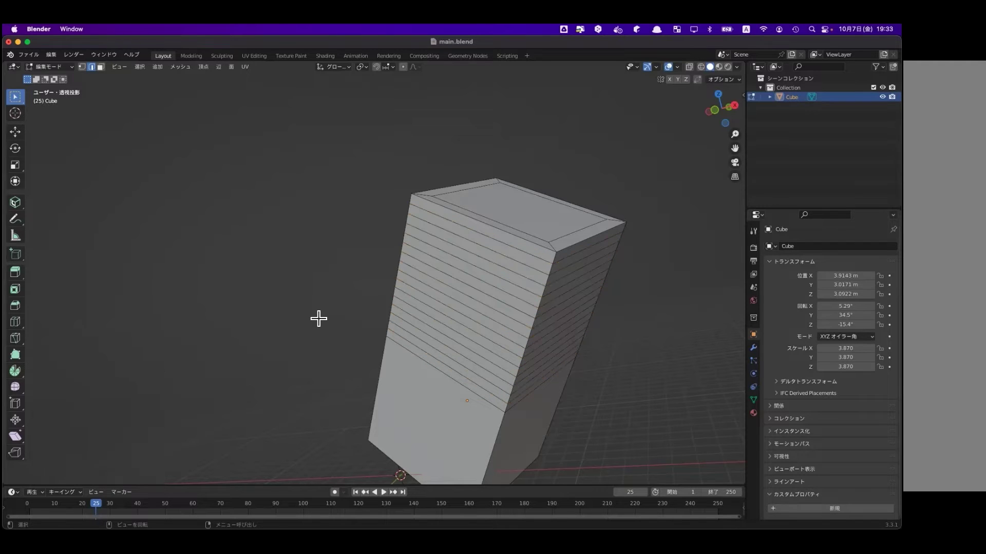
{"action": "mouse_move", "coordinate": [489, 346]}
{"action": "middle_mouse_down"}
{"action": "mouse_move", "coordinate": [464, 343]}
{"action": "mouse_move", "coordinate": [506, 341]}
{"action": "mouse_move", "coordinate": [504, 330]}
{"action": "mouse_move", "coordinate": [561, 336]}
{"action": "mouse_move", "coordinate": [552, 295]}
{"action": "mouse_move", "coordinate": [548, 332]}
{"action": "middle_mouse_up"}
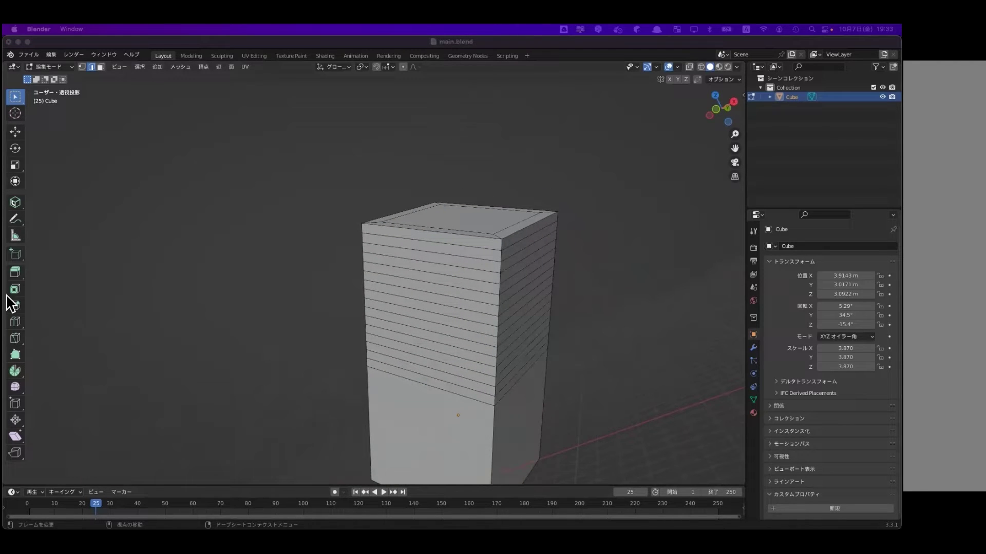
- In face select mode, give the tower's top face a narrow Ctrl+B bevel
{"action": "mouse_move", "coordinate": [456, 227]}
{"action": "middle_mouse_down"}
{"action": "mouse_move", "coordinate": [455, 242]}
{"action": "mouse_move", "coordinate": [493, 207]}
{"action": "middle_mouse_up"}
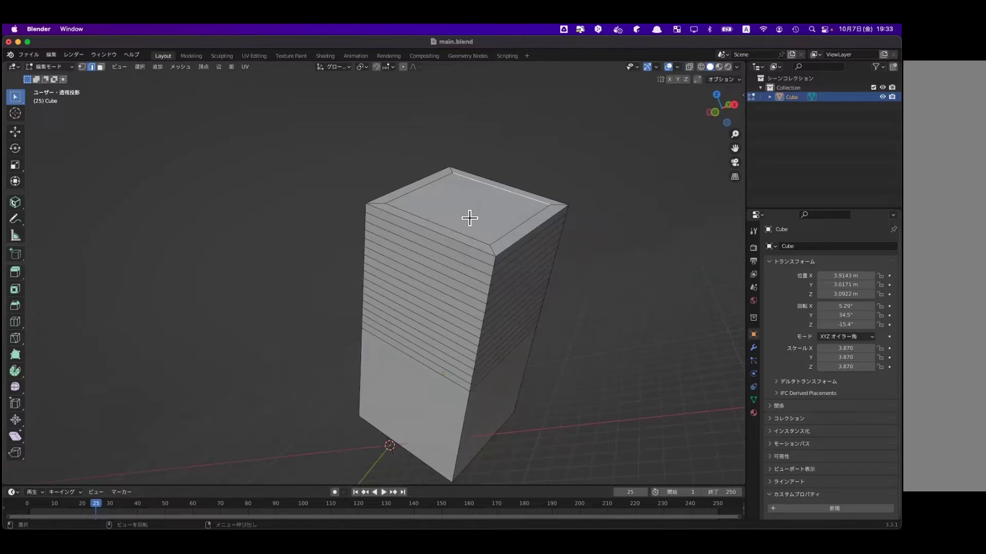
{"action": "left_click", "coordinate": [101, 67]}
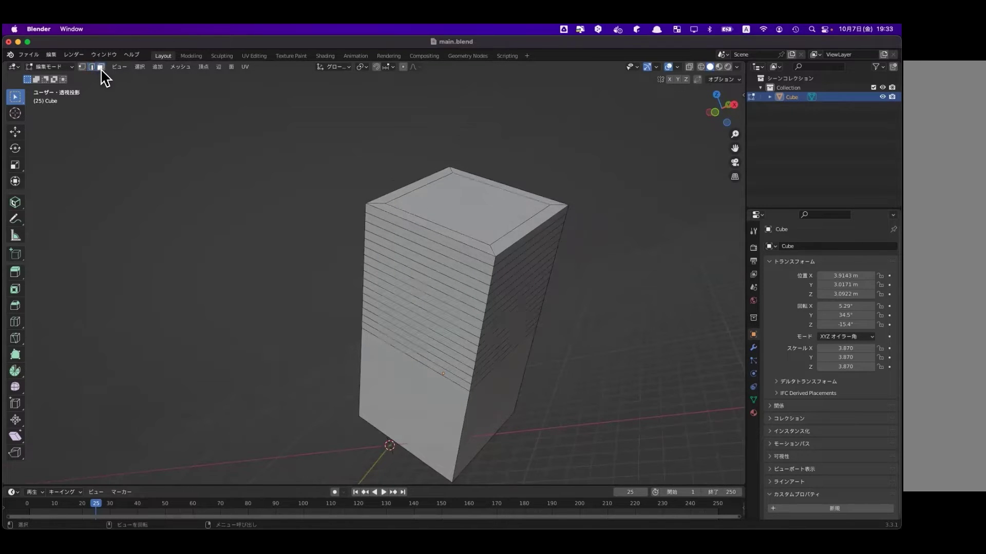
{"action": "left_click", "coordinate": [468, 216]}
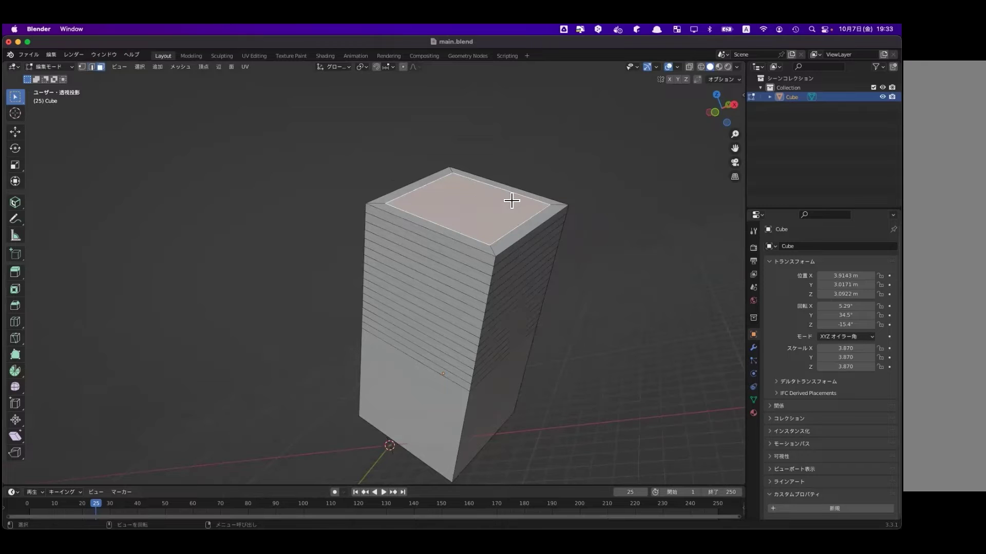
{"action": "key", "text": "ctrl"}
{"action": "key", "text": "ctrl+b"}
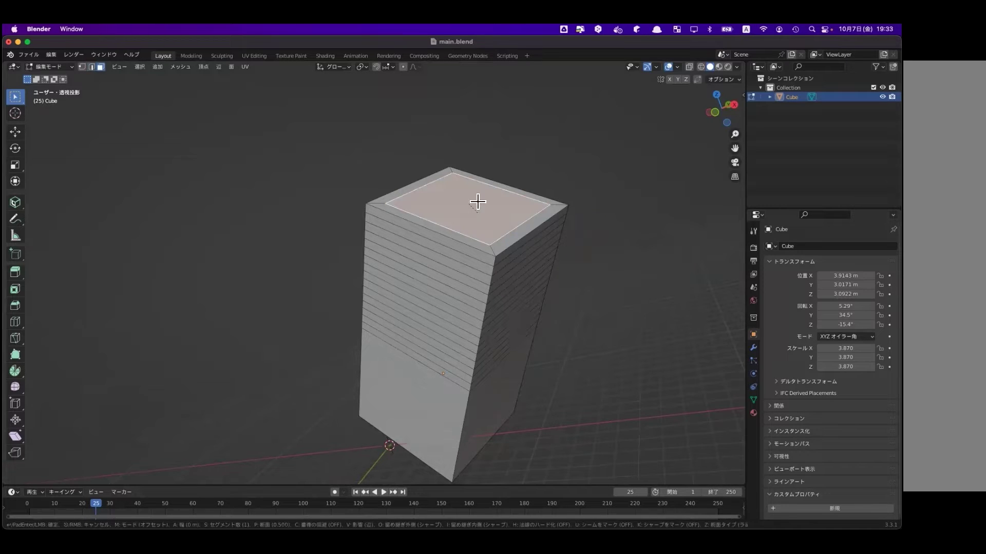
{"action": "left_click", "coordinate": [497, 186]}
{"action": "mouse_move", "coordinate": [484, 313]}
{"action": "middle_mouse_down"}
{"action": "mouse_move", "coordinate": [453, 299]}
{"action": "mouse_move", "coordinate": [556, 301]}
{"action": "middle_mouse_up"}
{"action": "left_click", "coordinate": [556, 301]}
- Box-select the faces of the tower's upper block and delete them
{"action": "left_click", "coordinate": [556, 302]}
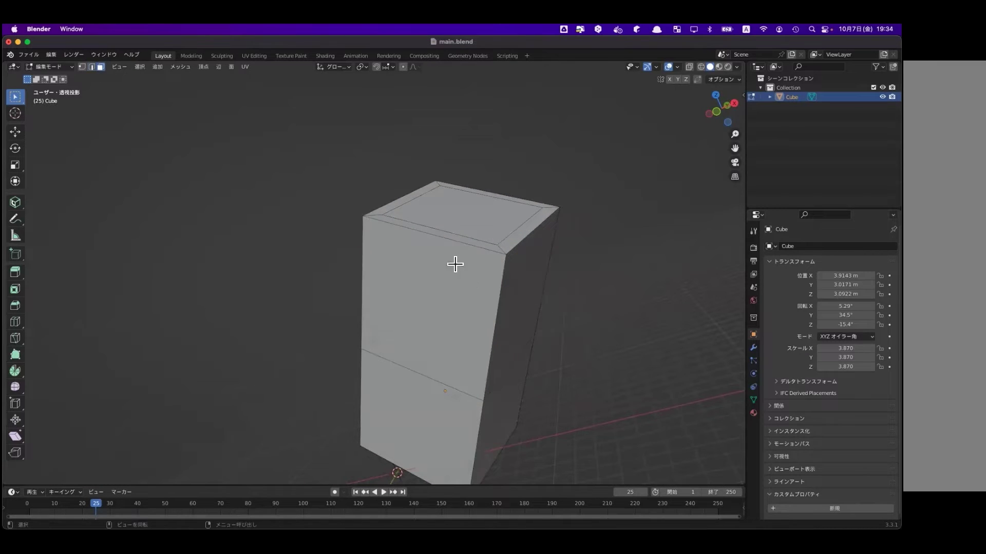
{"action": "mouse_move", "coordinate": [495, 248]}
{"action": "middle_mouse_down"}
{"action": "mouse_move", "coordinate": [495, 257]}
{"action": "mouse_move", "coordinate": [478, 249]}
{"action": "mouse_move", "coordinate": [510, 220]}
{"action": "middle_mouse_up"}
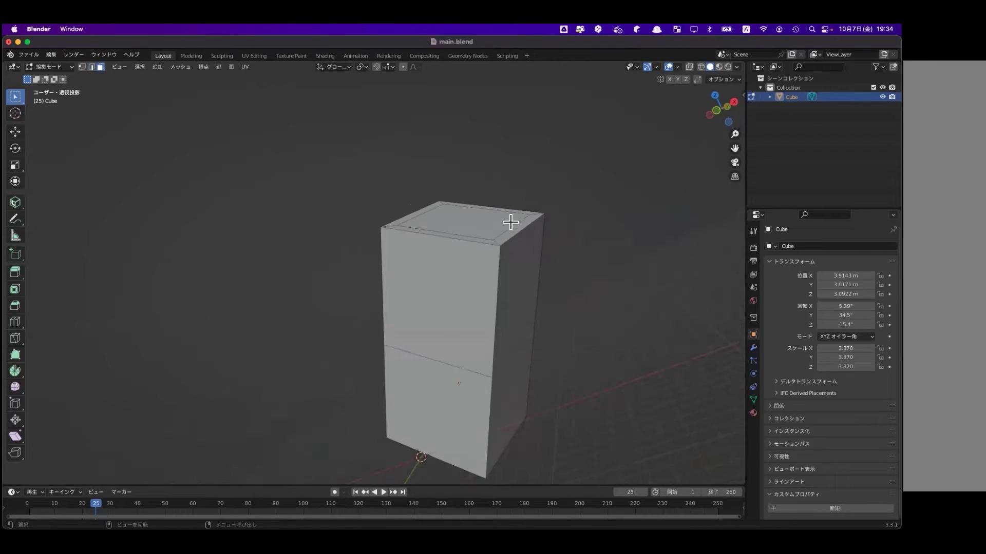
{"action": "left_click", "coordinate": [467, 283]}
{"action": "mouse_move", "coordinate": [444, 308]}
{"action": "middle_mouse_down"}
{"action": "mouse_move", "coordinate": [541, 214]}
{"action": "mouse_move", "coordinate": [451, 301]}
{"action": "middle_mouse_up"}
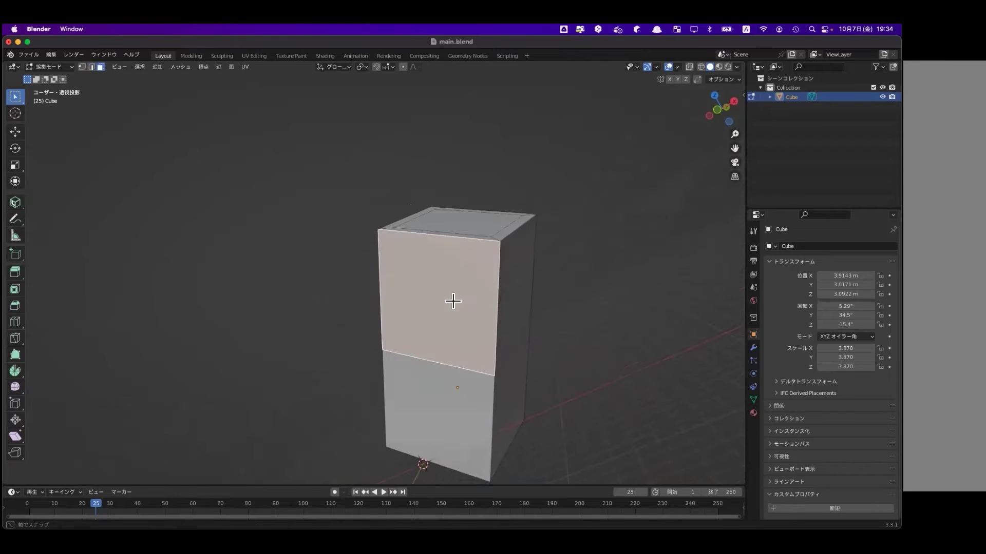
{"action": "left_click_drag", "start_coordinate": [343, 181], "coordinate": [450, 202]}
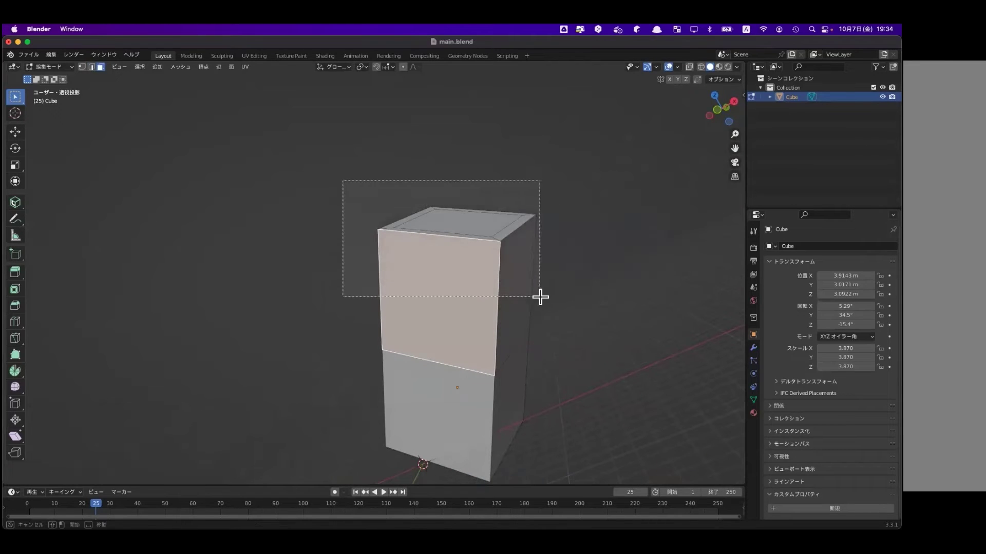
{"action": "left_click_drag", "start_coordinate": [657, 255], "coordinate": [539, 294]}
{"action": "key", "text": "x"}
{"action": "left_click", "coordinate": [508, 297]}
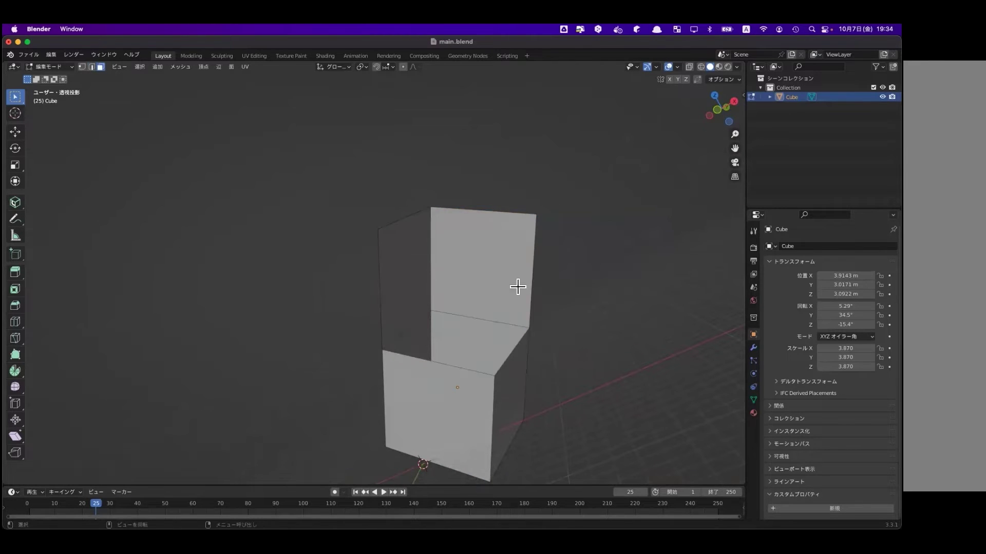
- Delete the leftover inner back face, left upper face and thin side panel
{"action": "left_click", "coordinate": [457, 269]}
{"action": "key", "text": "x"}
{"action": "left_click", "coordinate": [440, 268]}
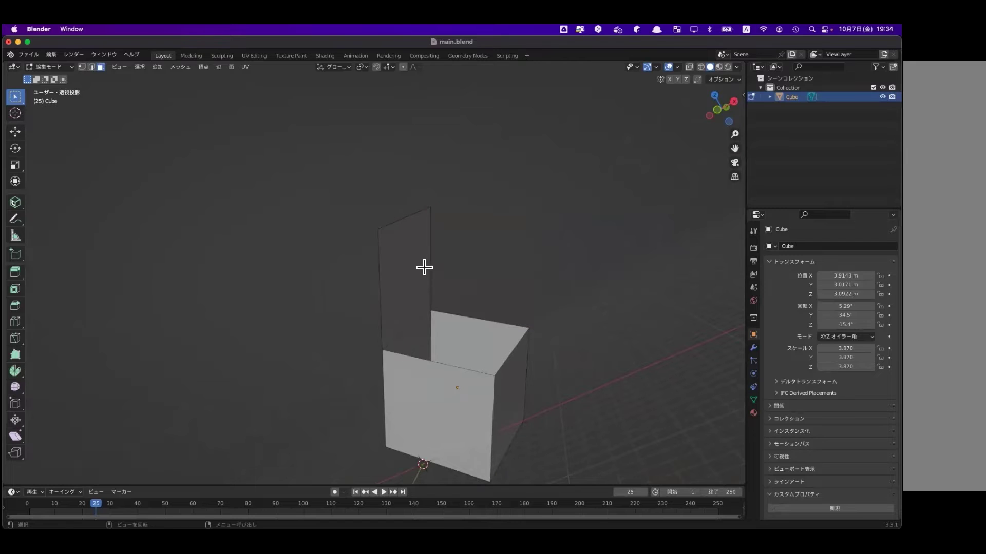
{"action": "left_click", "coordinate": [396, 261]}
{"action": "key", "text": "x"}
{"action": "left_click", "coordinate": [406, 265]}
{"action": "left_click", "coordinate": [393, 301]}
{"action": "key", "text": "x"}
{"action": "left_click", "coordinate": [373, 303]}
- In edge mode, select the open top rim and fill it with a new face
{"action": "scroll", "coordinate": [444, 360], "scroll_direction": "up", "scroll_amount": 2}
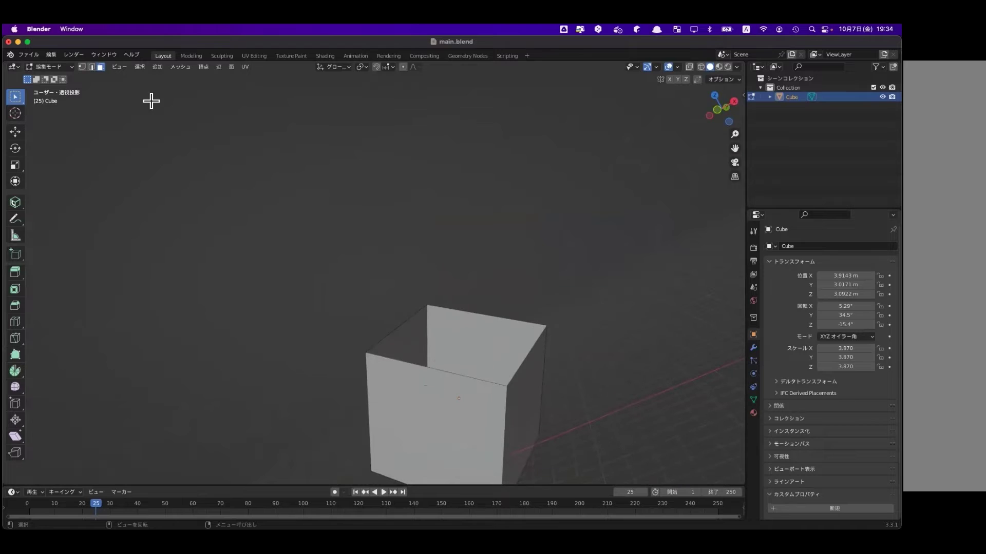
{"action": "left_click", "coordinate": [93, 67]}
{"action": "left_click", "coordinate": [404, 323], "text": "alt"}
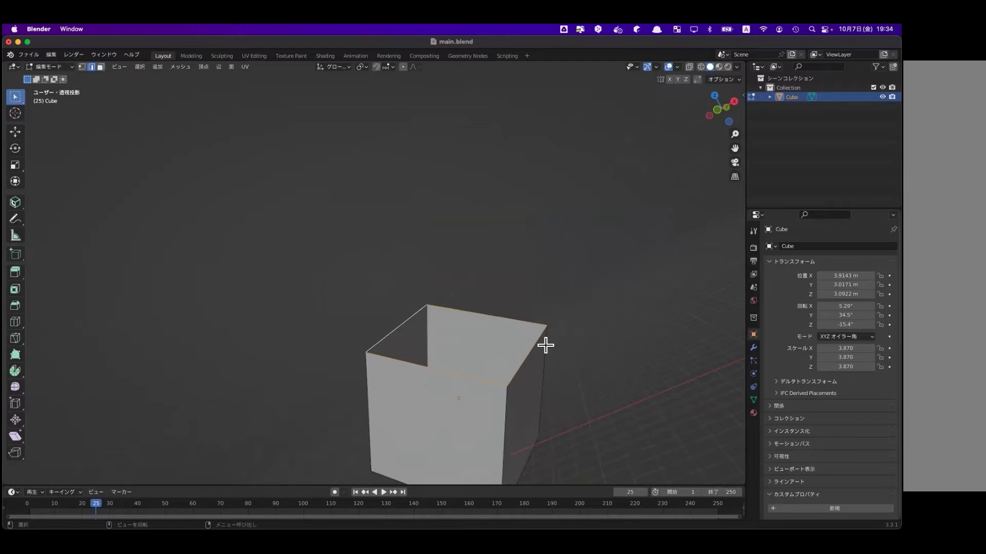
{"action": "key", "text": "f"}
{"action": "middle_click_drag", "start_coordinate": [483, 367], "coordinate": [519, 400]}
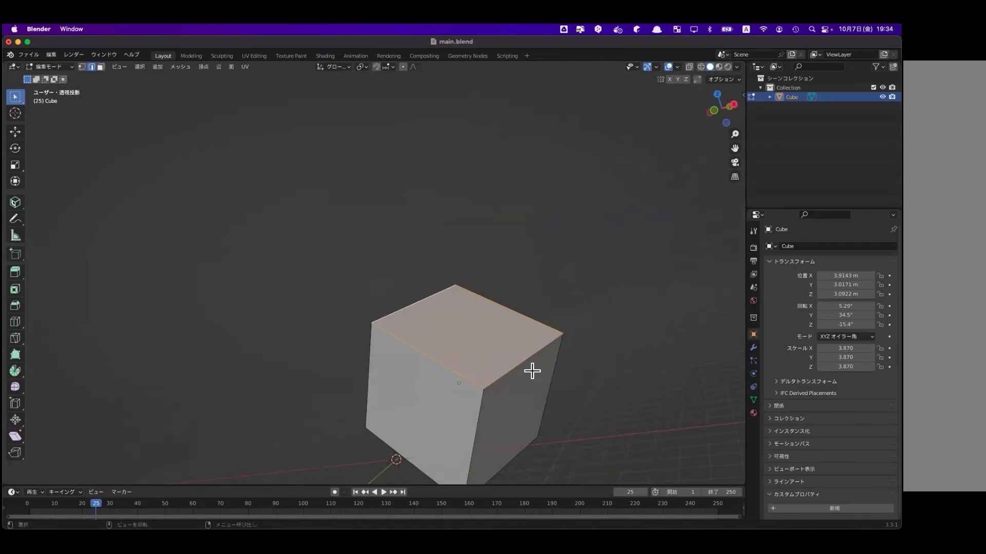
- Select the cube's top face and bevel its edges to about 0.544 m width
{"action": "left_click", "coordinate": [427, 328]}
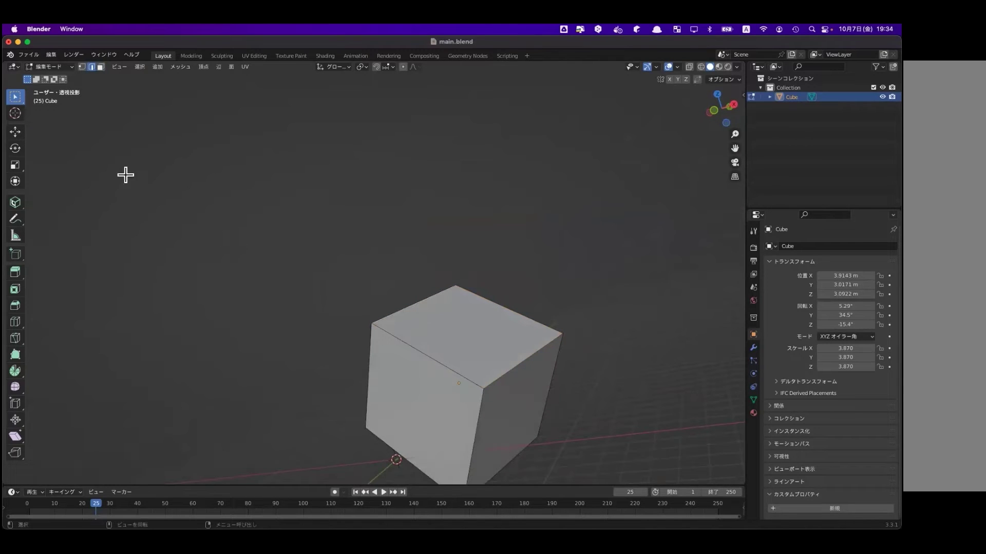
{"action": "left_click", "coordinate": [100, 67]}
{"action": "left_click", "coordinate": [466, 328]}
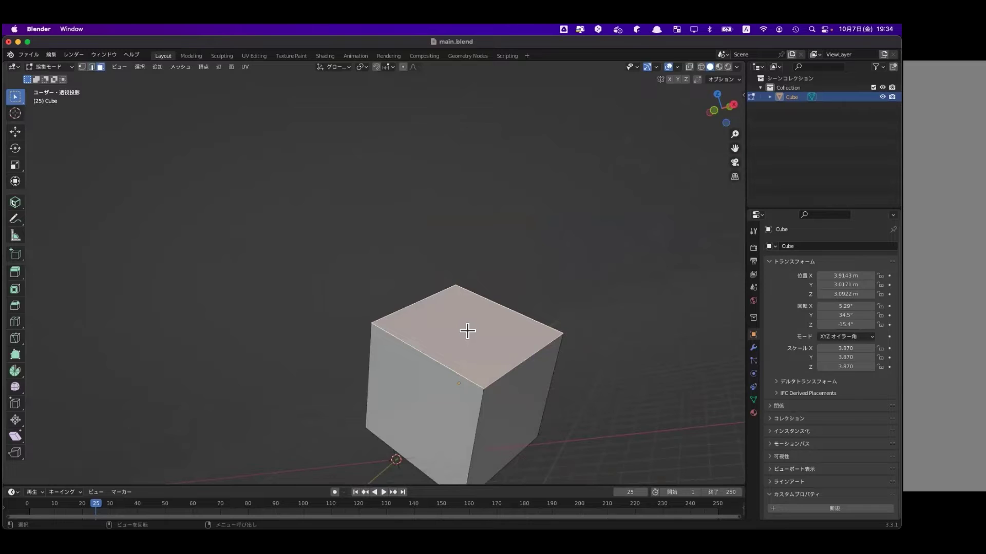
{"action": "mouse_move", "coordinate": [385, 394]}
{"action": "middle_mouse_down"}
{"action": "mouse_move", "coordinate": [353, 394]}
{"action": "mouse_move", "coordinate": [429, 365]}
{"action": "middle_mouse_up"}
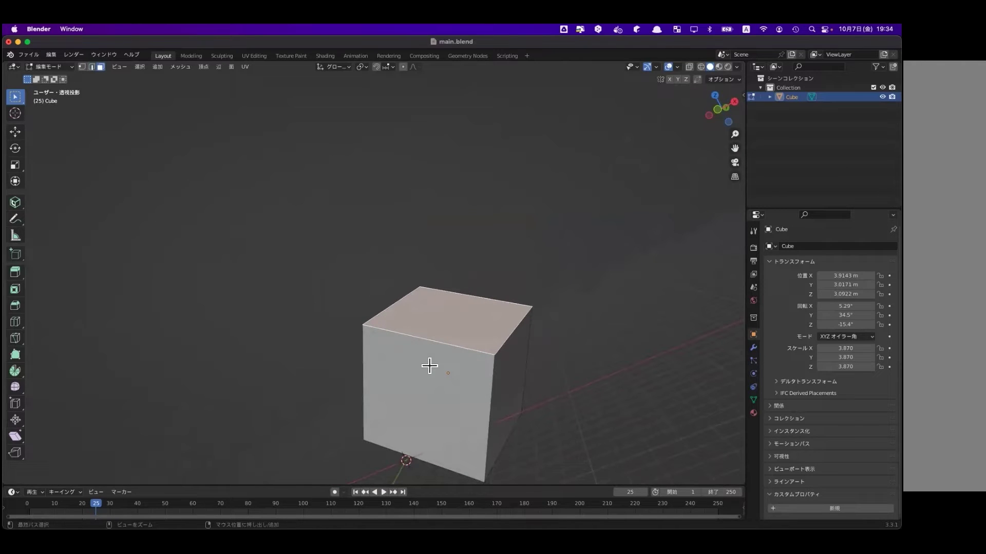
{"action": "key", "text": "ctrl+b"}
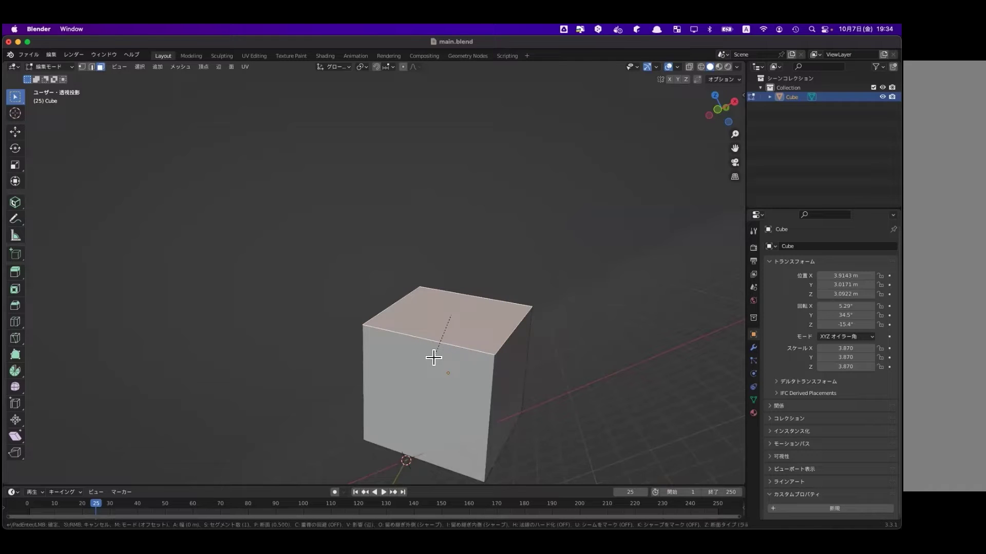
{"action": "left_click", "coordinate": [428, 405]}
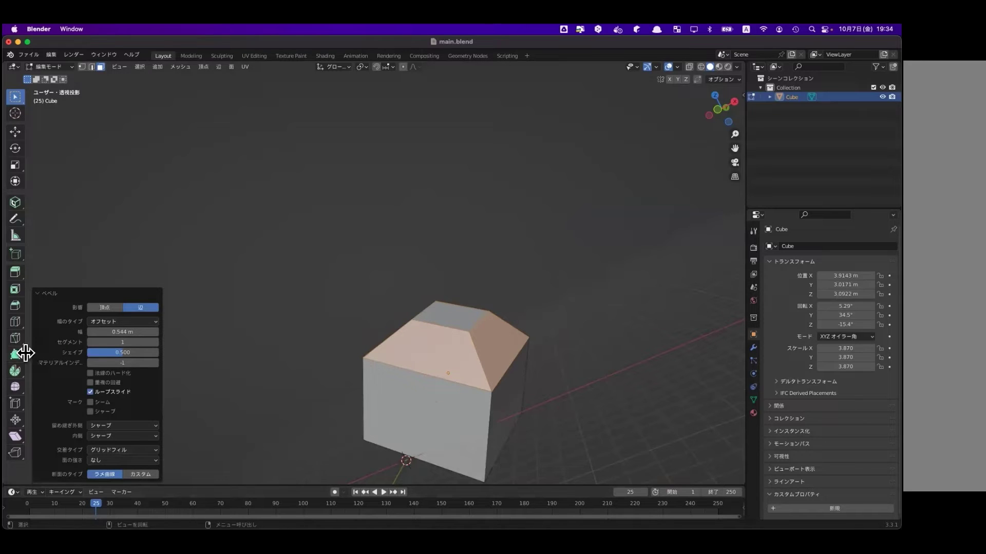
- Raise the bevel Segments from 1 to 20 for a smoothly rounded top
{"action": "left_click", "coordinate": [155, 342]}
{"action": "left_click", "coordinate": [156, 342]}
{"action": "left_click", "coordinate": [155, 343]}
{"action": "left_click", "coordinate": [155, 343]}
{"action": "double_click", "coordinate": [156, 343]}
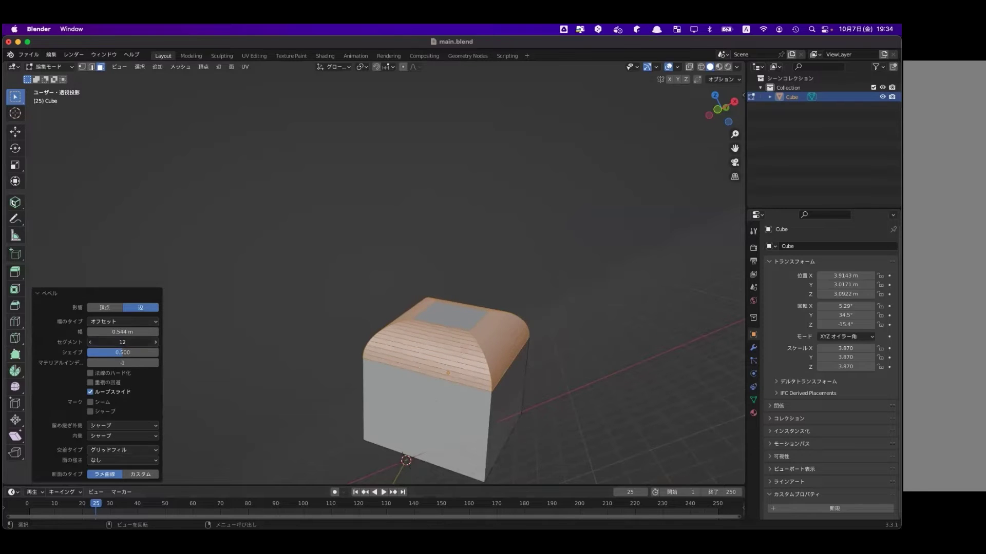
{"action": "double_click", "coordinate": [156, 343]}
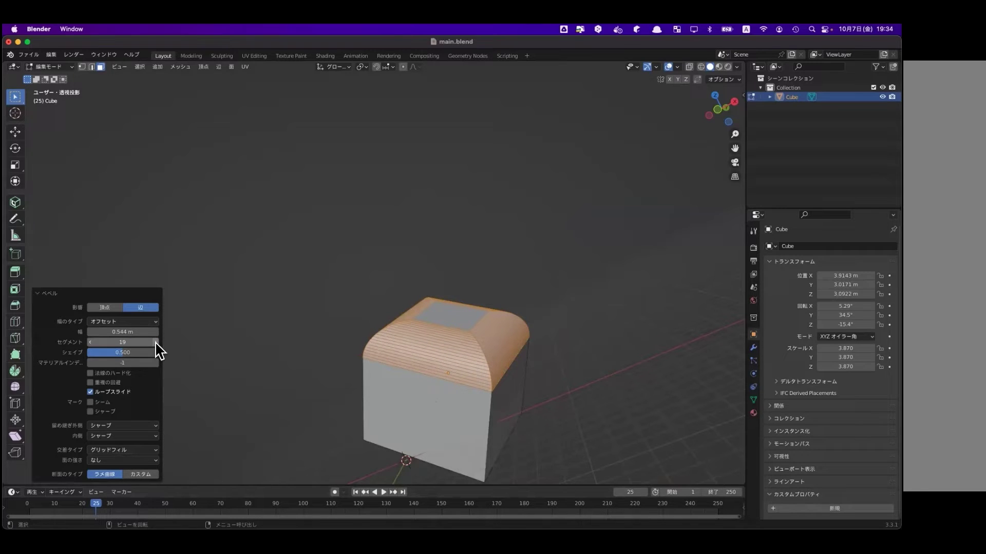
{"action": "left_click", "coordinate": [156, 342]}
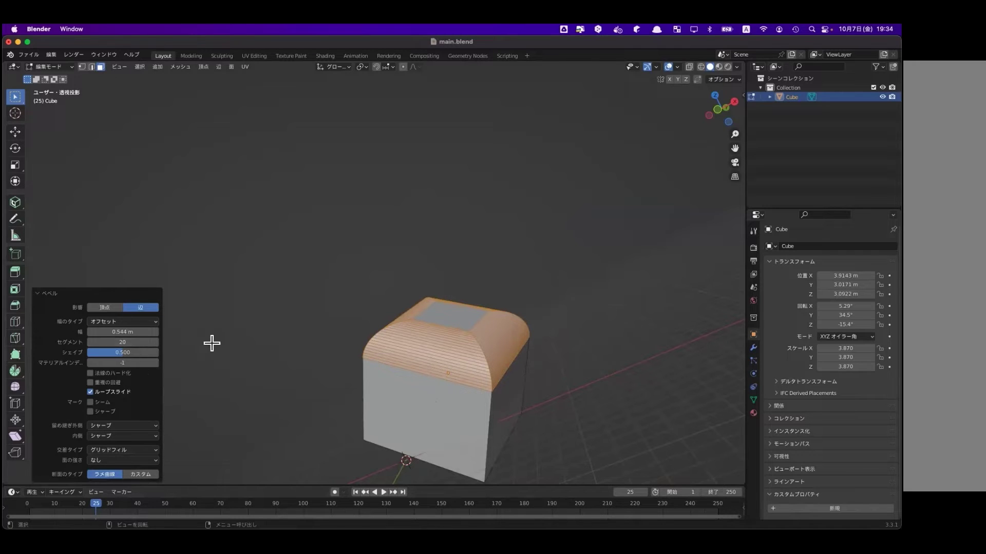
- Finish the bevel, re-angle the view, and select the cube's front face in face mode
{"action": "left_click", "coordinate": [275, 351]}
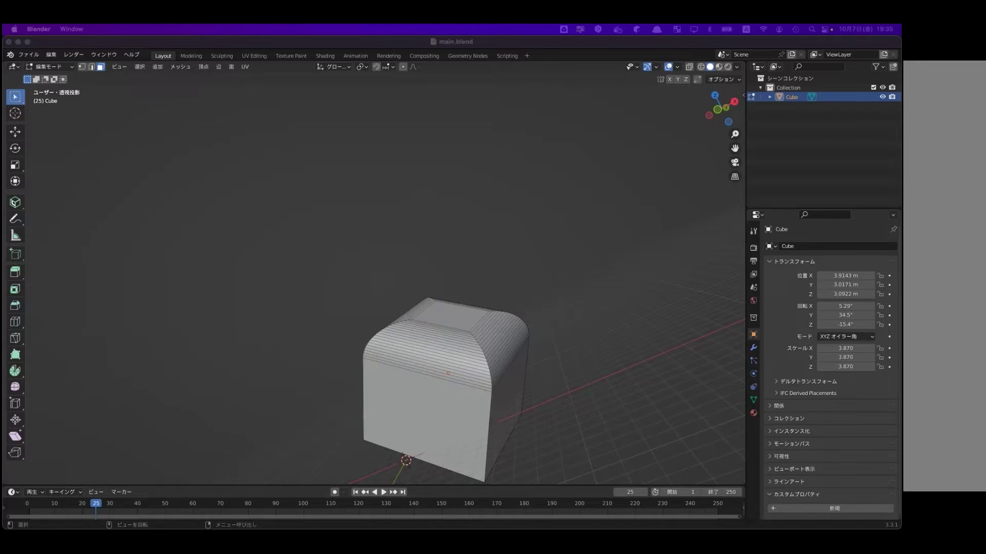
{"action": "mouse_move", "coordinate": [561, 348]}
{"action": "middle_mouse_down"}
{"action": "mouse_move", "coordinate": [555, 333]}
{"action": "mouse_move", "coordinate": [548, 370]}
{"action": "middle_mouse_up"}
{"action": "mouse_move", "coordinate": [477, 399]}
{"action": "middle_mouse_down"}
{"action": "mouse_move", "coordinate": [493, 387]}
{"action": "mouse_move", "coordinate": [488, 429]}
{"action": "mouse_move", "coordinate": [510, 390]}
{"action": "mouse_move", "coordinate": [473, 429]}
{"action": "middle_mouse_up"}
{"action": "left_click", "coordinate": [479, 398]}
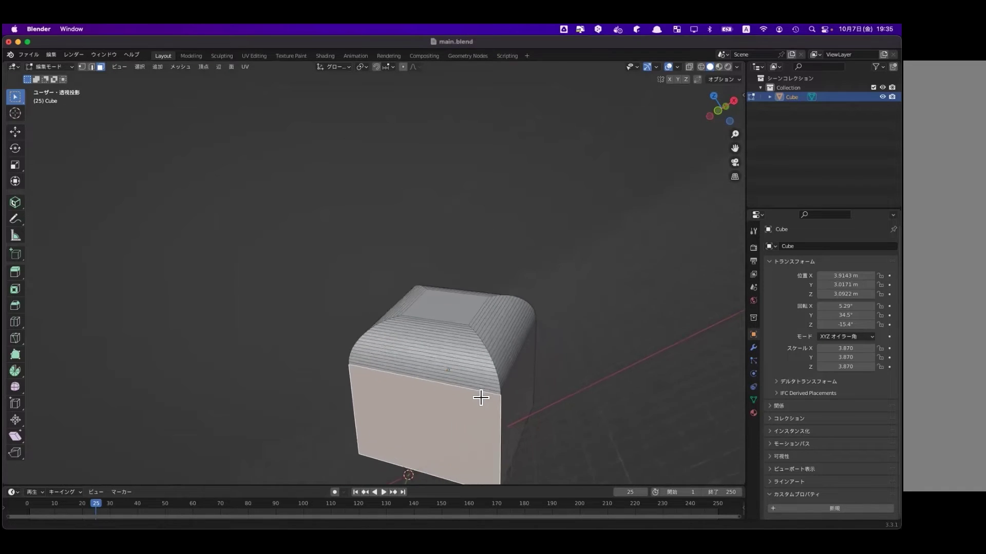
{"action": "mouse_move", "coordinate": [471, 388]}
{"action": "middle_mouse_down", "text": "shift"}
{"action": "mouse_move", "coordinate": [528, 298]}
{"action": "mouse_move", "coordinate": [480, 337]}
{"action": "middle_mouse_up", "text": "shift"}
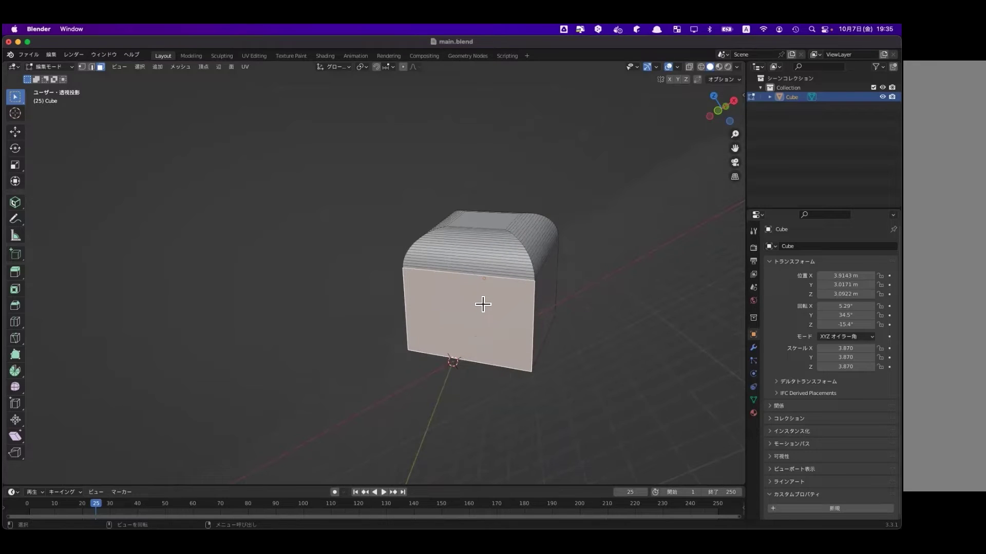
{"action": "left_click", "coordinate": [81, 67]}
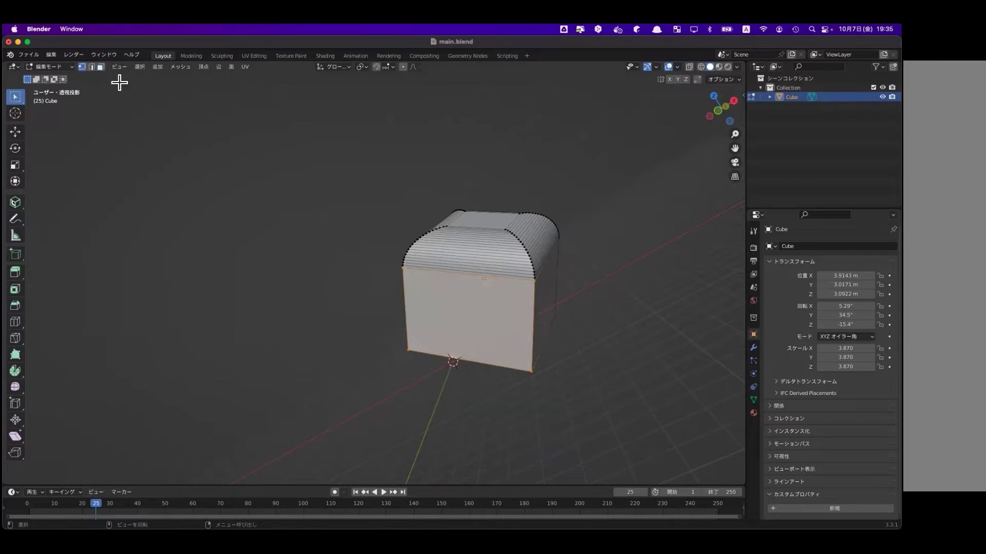
{"action": "left_click", "coordinate": [101, 68]}
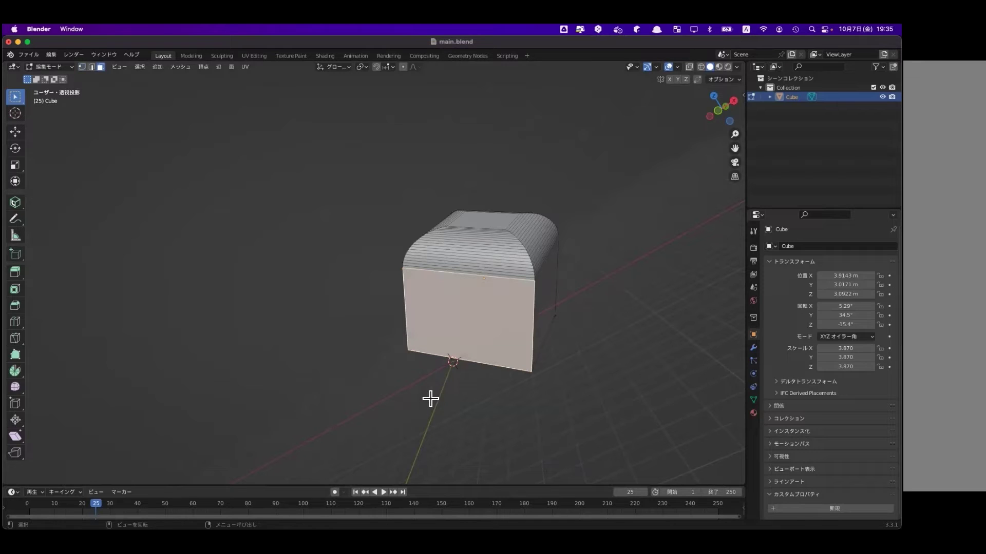
- Knife a zigzag cut from the front face's bottom edge over the rounded top
{"action": "key", "text": "k"}
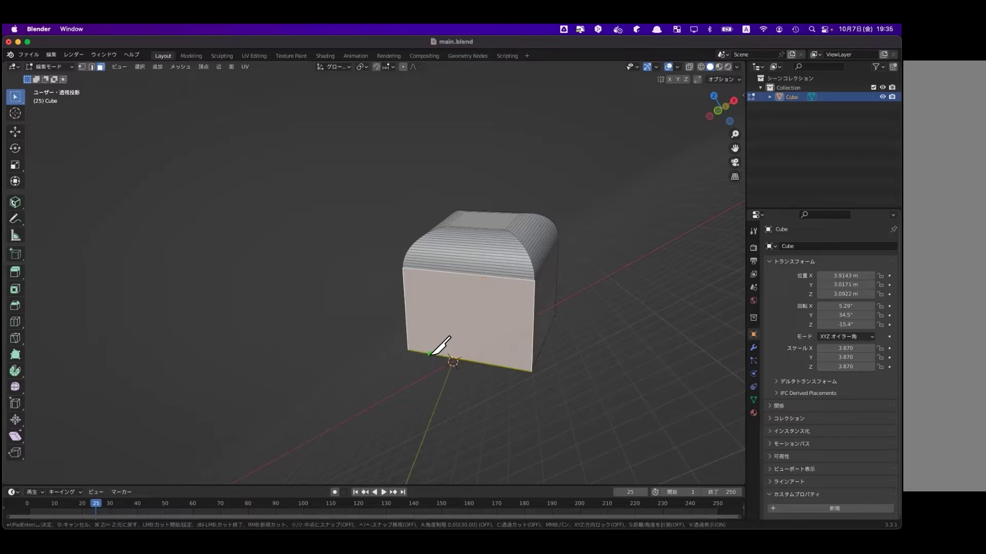
{"action": "left_click", "coordinate": [429, 354]}
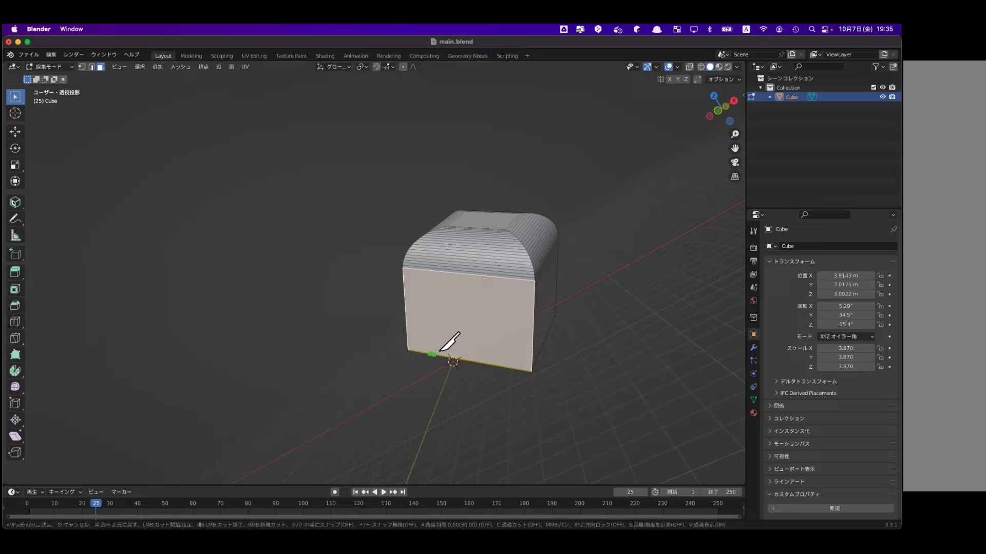
{"action": "left_click", "coordinate": [488, 320]}
{"action": "left_click", "coordinate": [442, 297]}
{"action": "left_click", "coordinate": [449, 273]}
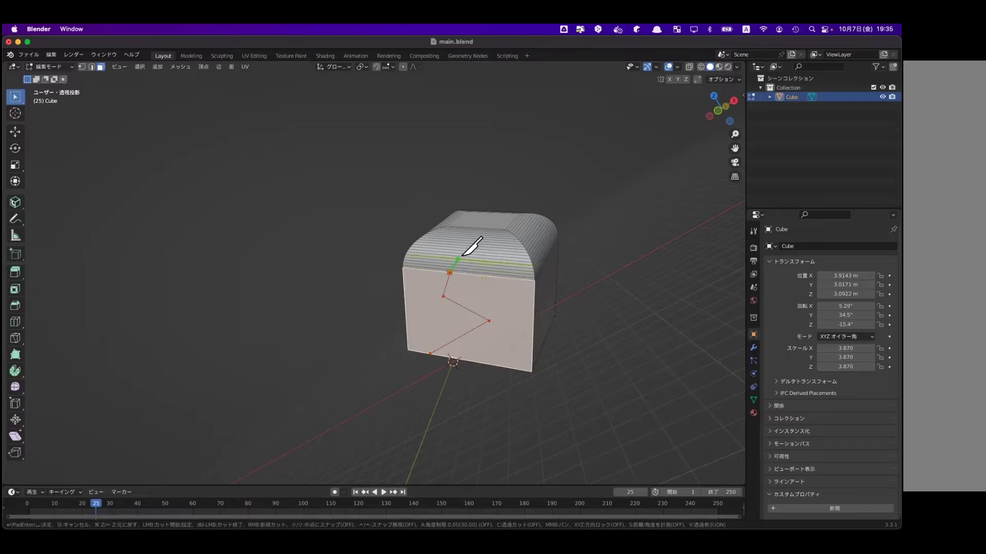
{"action": "left_click", "coordinate": [484, 230]}
{"action": "middle_click_drag", "start_coordinate": [506, 222], "coordinate": [494, 267]}
{"action": "left_click", "coordinate": [509, 226]}
{"action": "left_click", "coordinate": [495, 204]}
{"action": "left_click", "coordinate": [463, 204]}
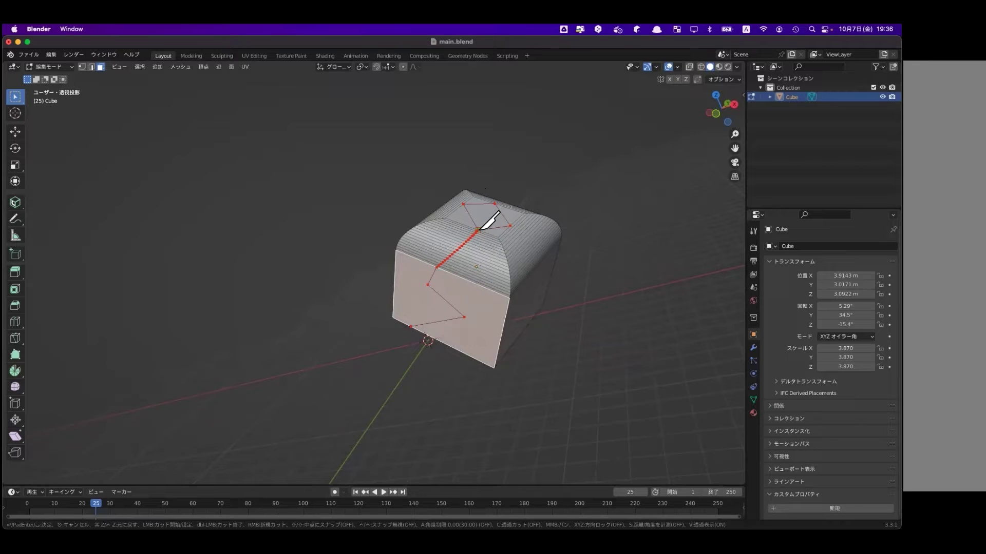
{"action": "key", "text": "Return"}
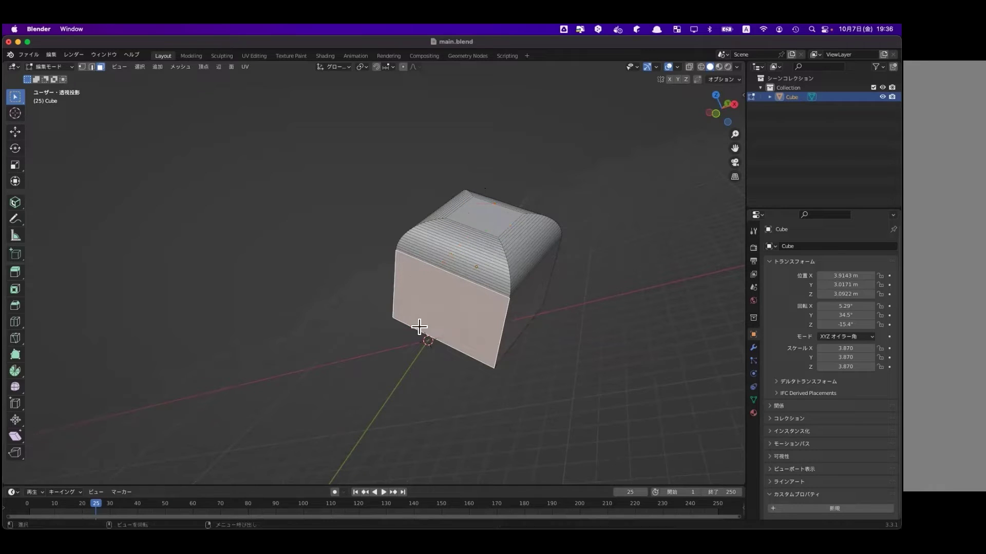
- Make a second parallel zigzag knife cut, closing a diamond on the top face
{"action": "middle_click_drag", "start_coordinate": [434, 305], "coordinate": [372, 341]}
{"action": "key", "text": "k"}
{"action": "left_click", "coordinate": [409, 327]}
{"action": "left_click", "coordinate": [454, 307]}
{"action": "left_click", "coordinate": [433, 284]}
{"action": "left_click", "coordinate": [456, 277]}
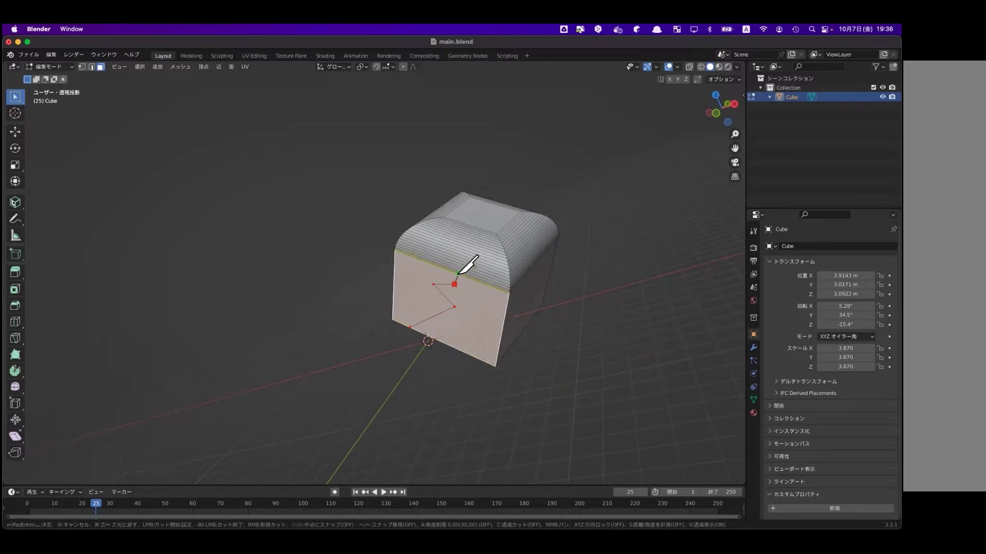
{"action": "left_click", "coordinate": [466, 224]}
{"action": "left_click", "coordinate": [508, 223]}
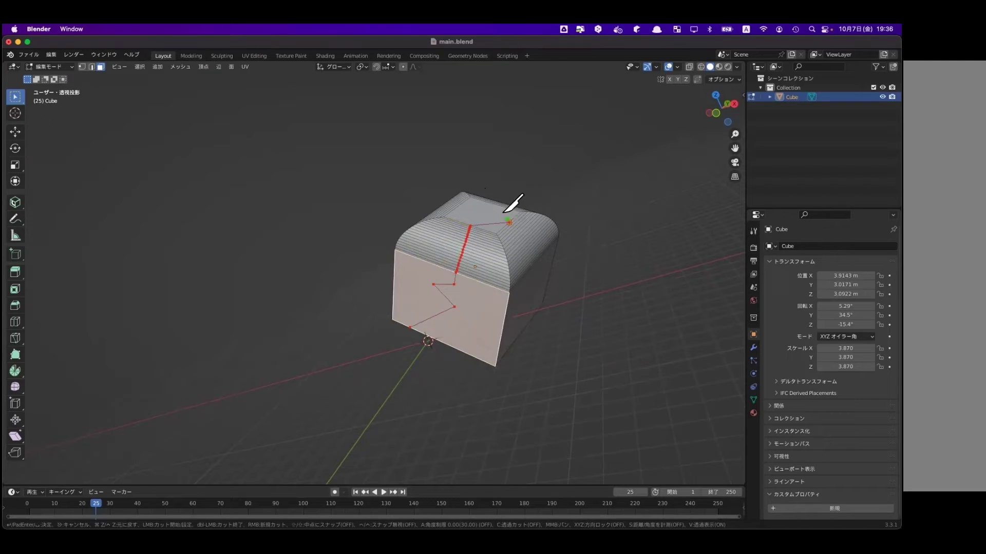
{"action": "left_click", "coordinate": [496, 203]}
{"action": "left_click", "coordinate": [463, 204]}
{"action": "double_click", "coordinate": [471, 225]}
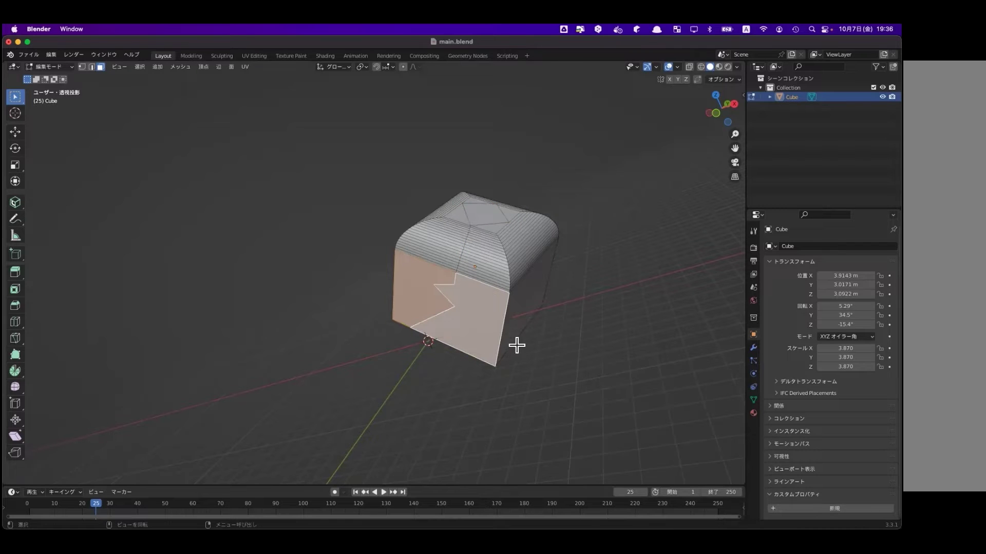
{"action": "middle_click_drag", "start_coordinate": [512, 323], "coordinate": [543, 333]}
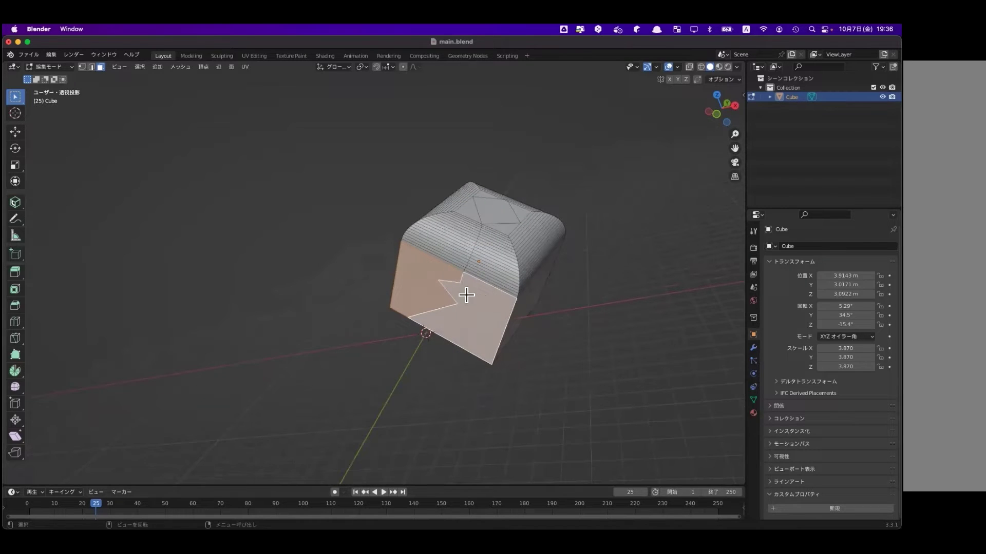
{"action": "left_click", "coordinate": [400, 292]}
{"action": "mouse_move", "coordinate": [480, 262]}
{"action": "middle_mouse_down"}
{"action": "mouse_move", "coordinate": [456, 276]}
{"action": "mouse_move", "coordinate": [441, 313]}
{"action": "middle_mouse_up"}
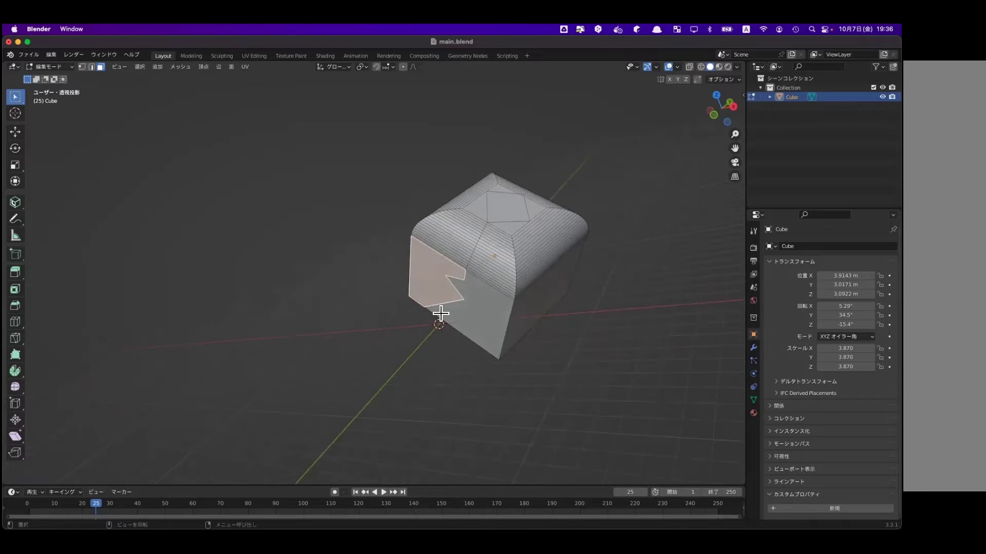
{"action": "mouse_move", "coordinate": [515, 238]}
{"action": "middle_mouse_down"}
{"action": "mouse_move", "coordinate": [508, 205]}
{"action": "mouse_move", "coordinate": [451, 356]}
{"action": "mouse_move", "coordinate": [544, 308]}
{"action": "middle_mouse_up"}
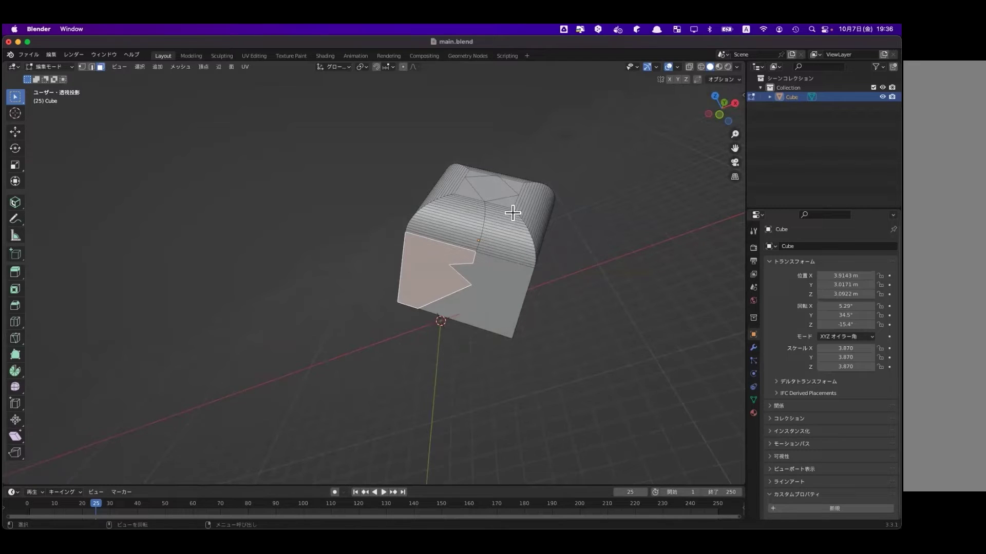
- Extrude the top diamond face upward into a block about 3.24 m tall
{"action": "left_click", "coordinate": [500, 194]}
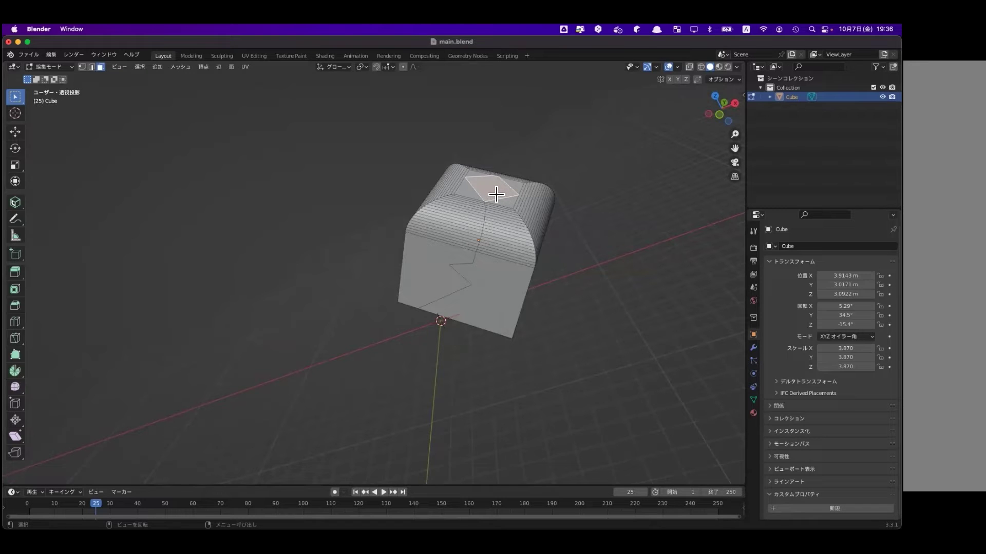
{"action": "key", "text": "e"}
{"action": "right_click", "coordinate": [495, 194]}
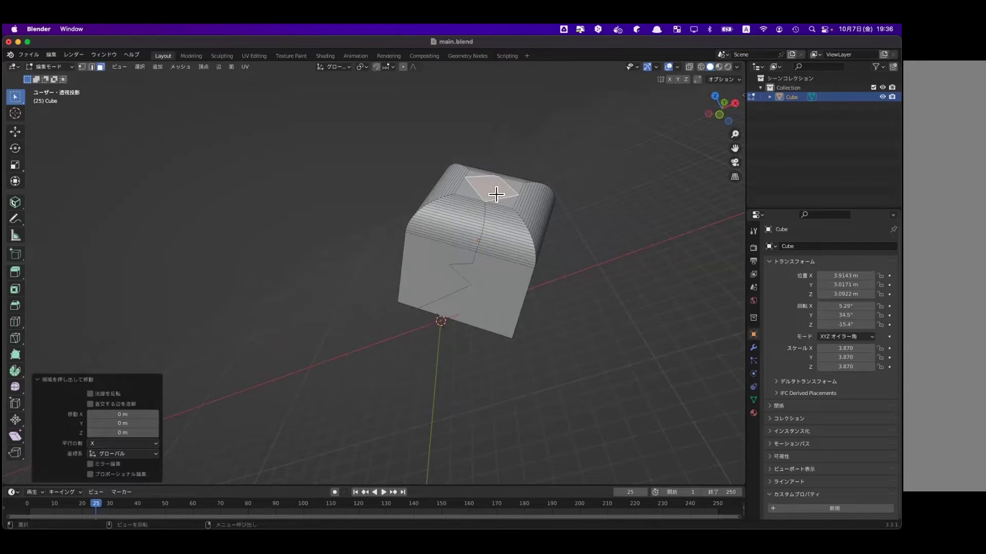
{"action": "key", "text": "ctrl+z"}
{"action": "key", "text": "e"}
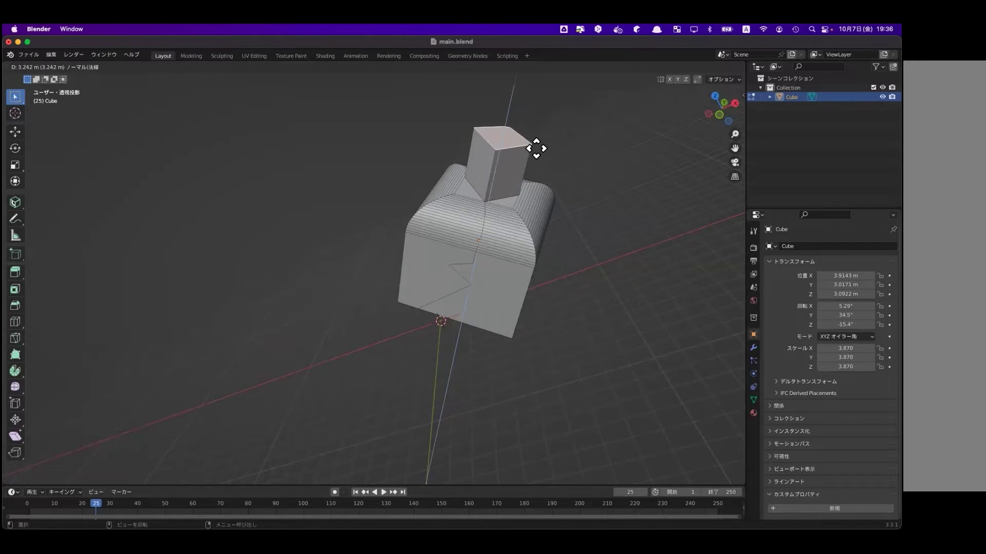
{"action": "left_click", "coordinate": [536, 148]}
{"action": "mouse_move", "coordinate": [510, 169]}
{"action": "middle_mouse_down"}
{"action": "mouse_move", "coordinate": [464, 214]}
{"action": "mouse_move", "coordinate": [531, 166]}
{"action": "mouse_move", "coordinate": [479, 154]}
{"action": "mouse_move", "coordinate": [554, 147]}
{"action": "middle_mouse_up"}
{"action": "middle_click_drag", "start_coordinate": [469, 237], "coordinate": [518, 218]}
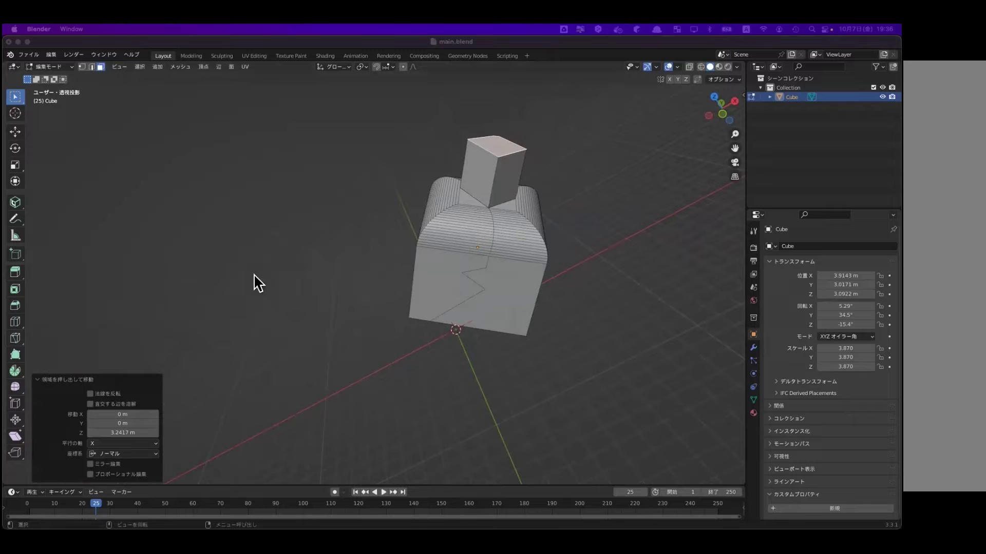
{"action": "middle_click_drag", "start_coordinate": [345, 315], "coordinate": [512, 331]}
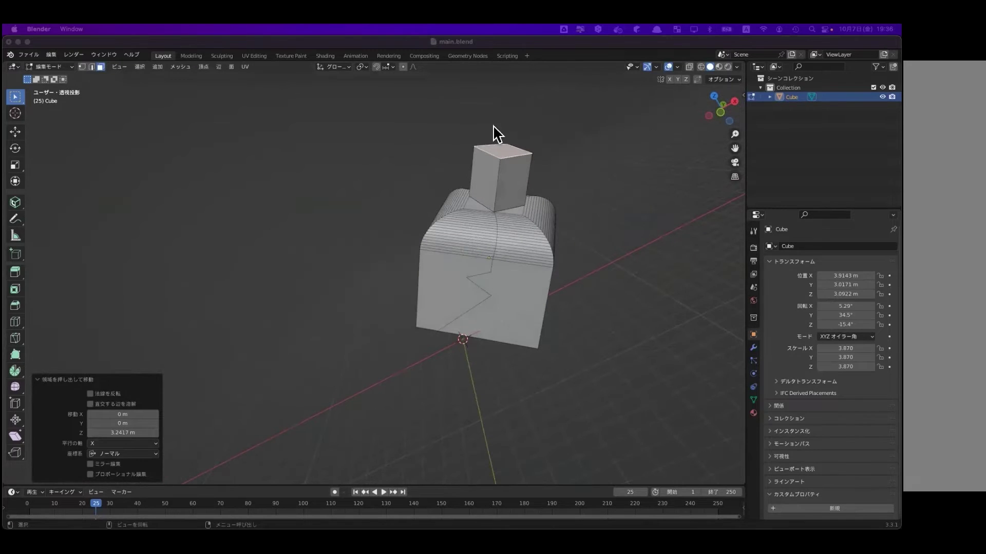
- Try selecting the block's front face islands, clear the selection, and return to Object Mode
{"action": "mouse_move", "coordinate": [620, 399]}
{"action": "left_mouse_down"}
{"action": "mouse_move", "coordinate": [513, 286]}
{"action": "mouse_move", "coordinate": [440, 238]}
{"action": "left_mouse_up"}
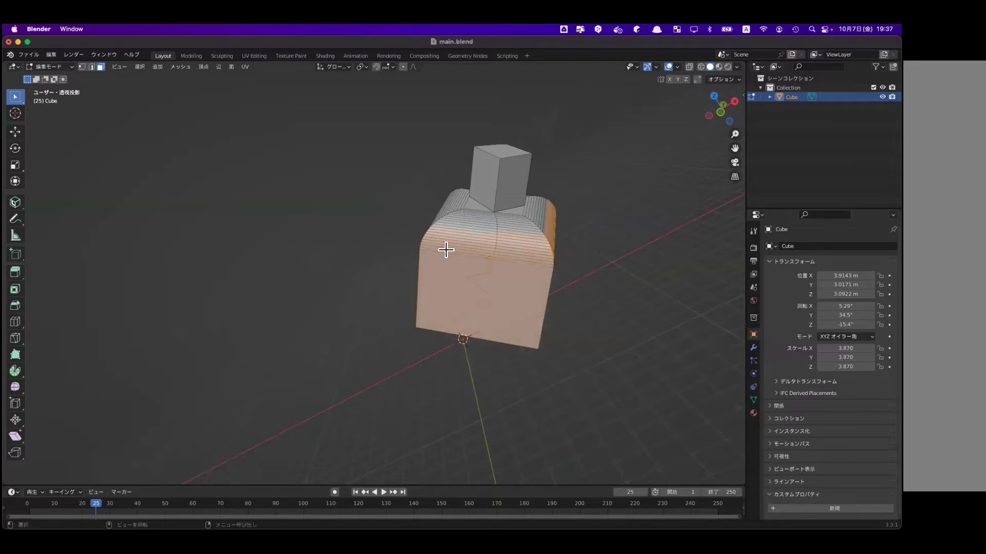
{"action": "double_click", "coordinate": [484, 310]}
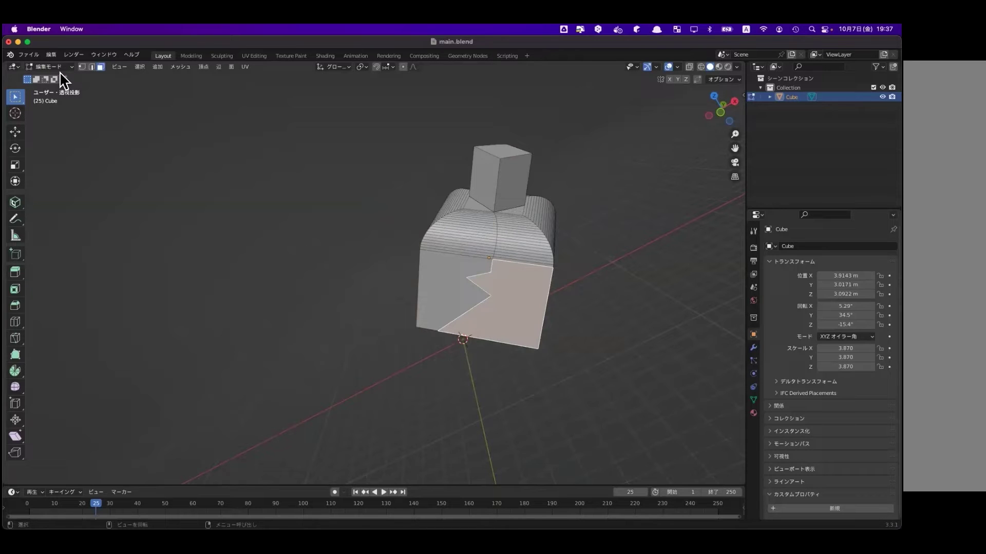
{"action": "left_click", "coordinate": [244, 135]}
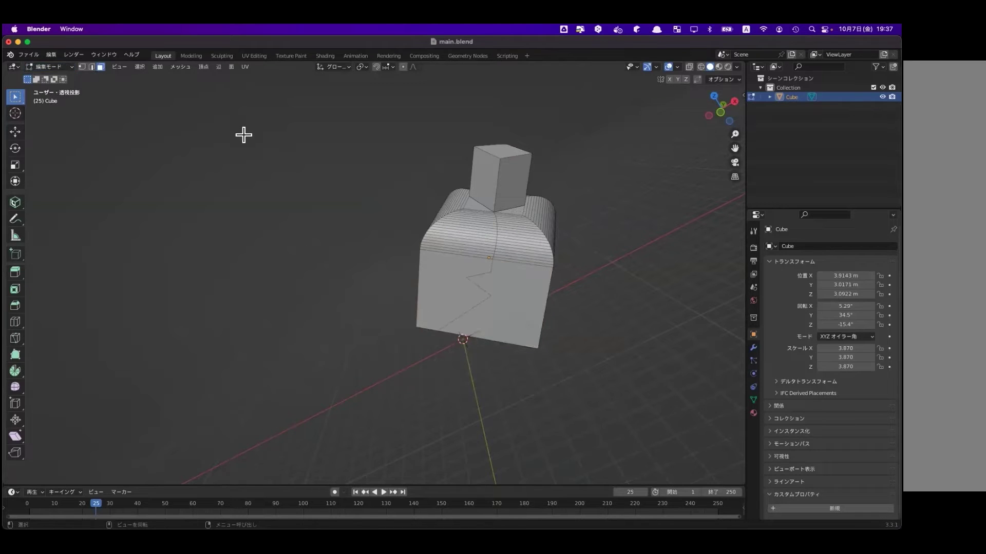
{"action": "key", "text": "Tab"}
{"action": "middle_click_drag", "start_coordinate": [469, 244], "coordinate": [455, 248]}
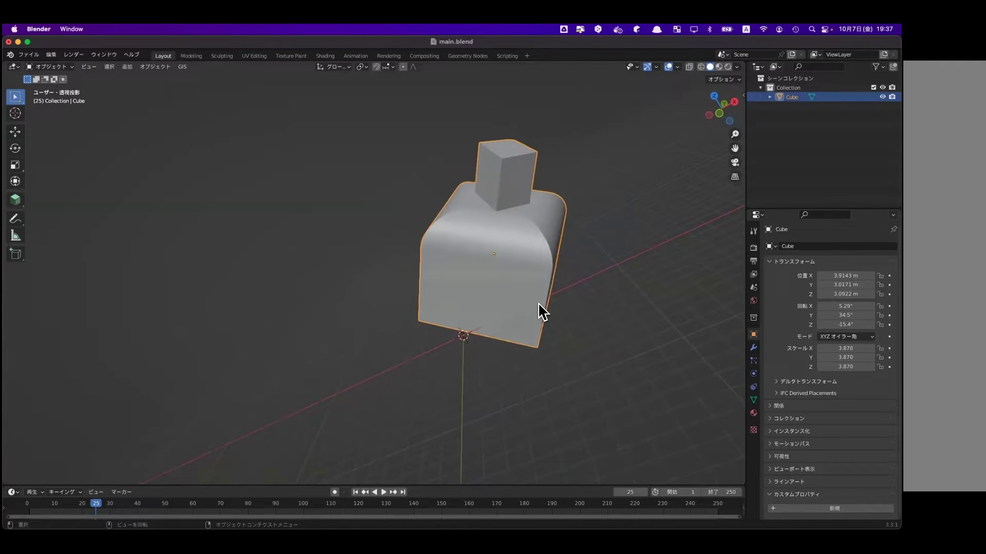
- Delete the cube and bring up the Shift+A add menu in the empty scene
{"action": "key", "text": "x"}
{"action": "left_click", "coordinate": [513, 306]}
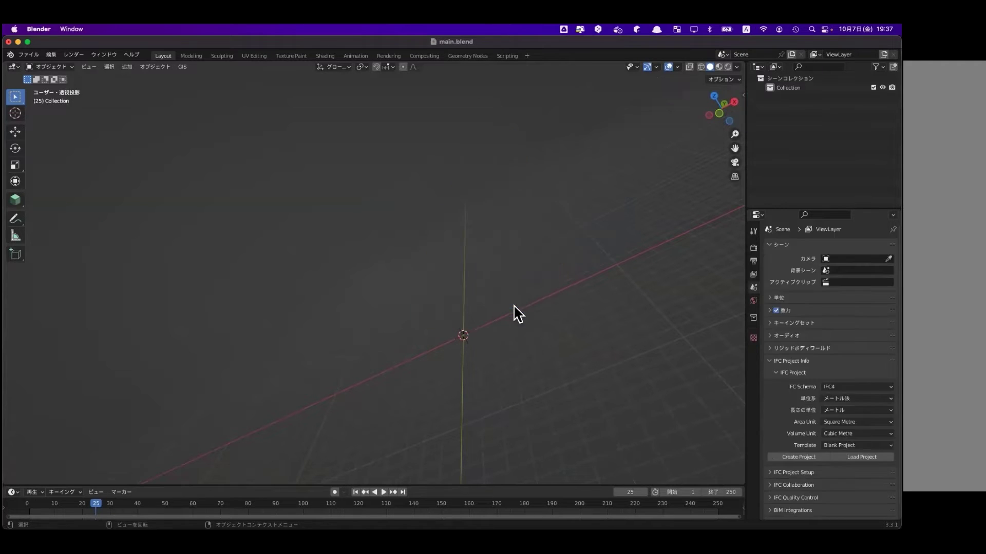
{"action": "middle_click_drag", "start_coordinate": [391, 316], "coordinate": [415, 308]}
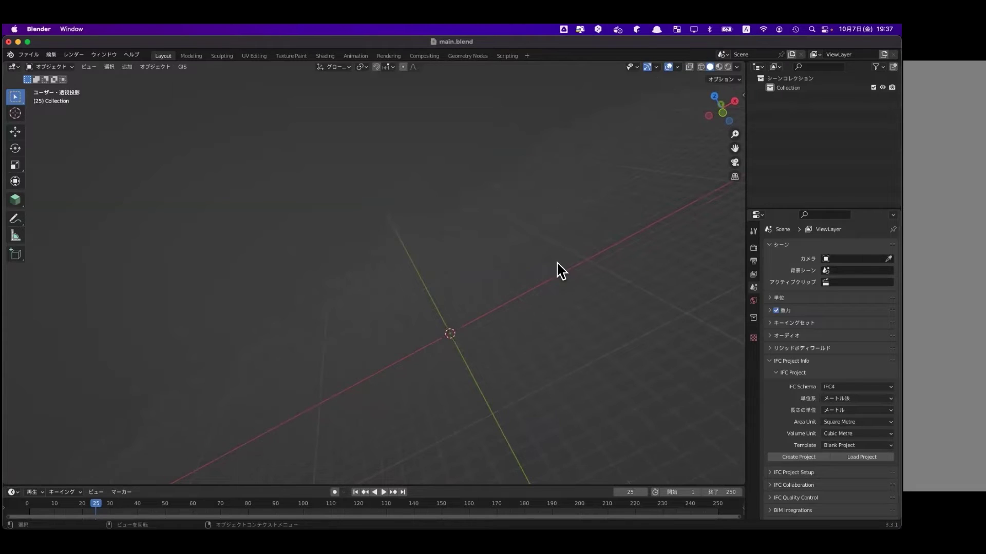
{"action": "middle_click_drag", "start_coordinate": [649, 236], "coordinate": [652, 277]}
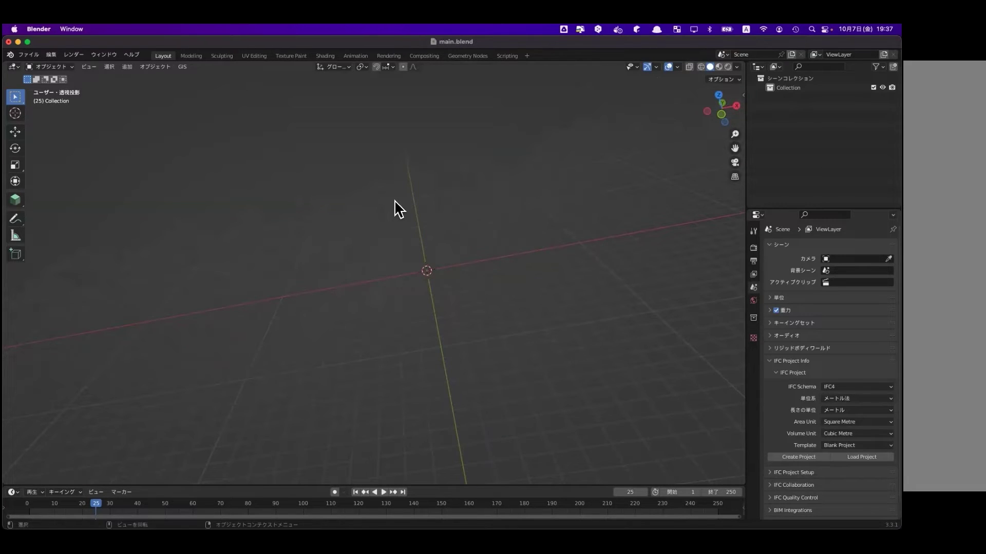
{"action": "key", "text": "shift"}
{"action": "key", "text": "shift+a"}
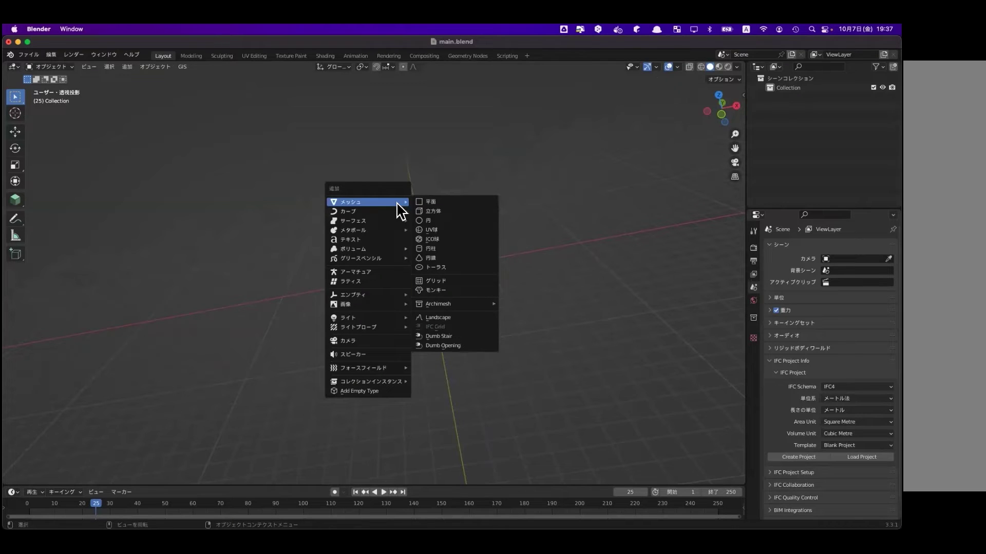
- Add a UV sphere, try different segment counts and Edit Mode, then delete it
{"action": "left_click", "coordinate": [436, 234]}
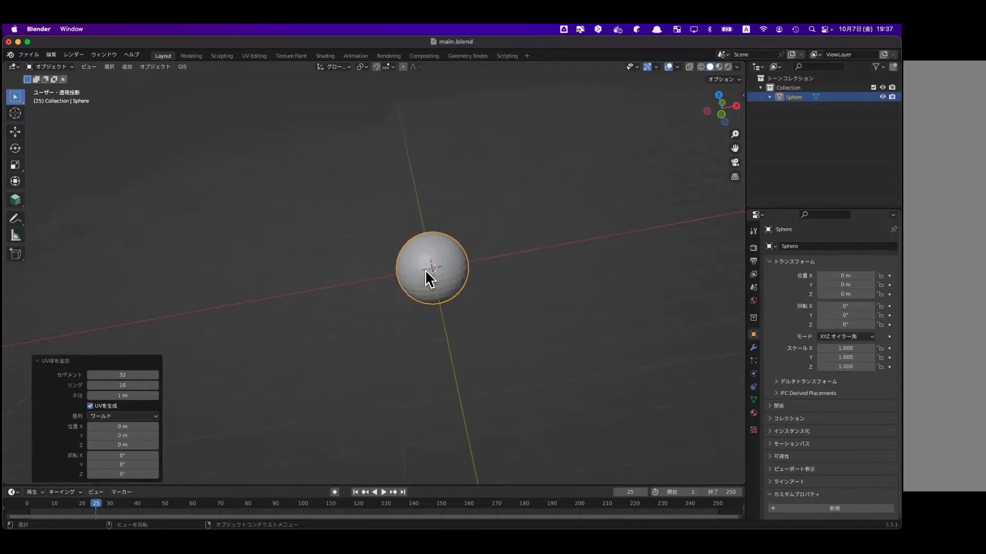
{"action": "scroll", "coordinate": [425, 270], "scroll_direction": "up", "scroll_amount": 3}
{"action": "mouse_move", "coordinate": [457, 272]}
{"action": "middle_mouse_down"}
{"action": "mouse_move", "coordinate": [501, 259]}
{"action": "mouse_move", "coordinate": [488, 298]}
{"action": "middle_mouse_up"}
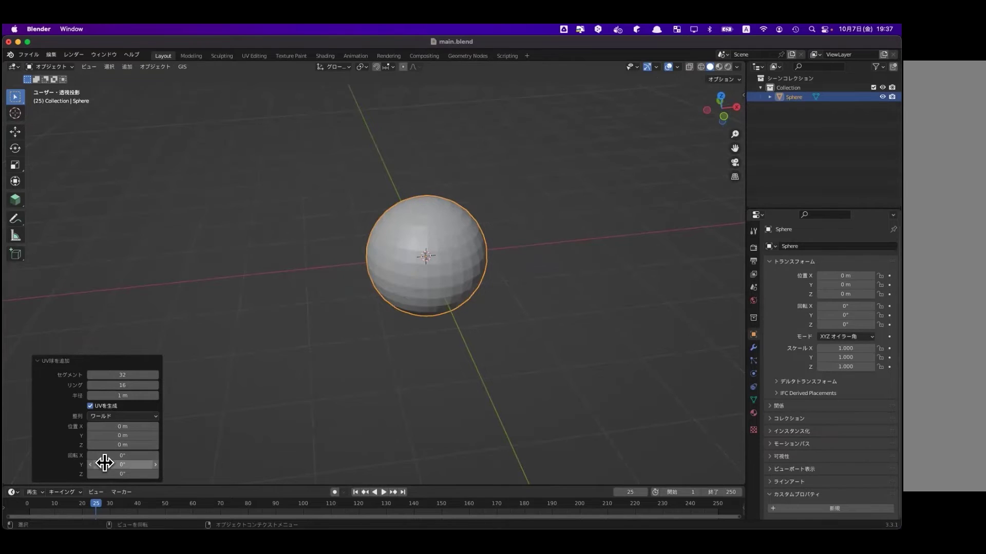
{"action": "mouse_move", "coordinate": [122, 374]}
{"action": "left_click", "coordinate": [155, 375]}
{"action": "left_click", "coordinate": [156, 375]}
{"action": "left_click", "coordinate": [155, 375]}
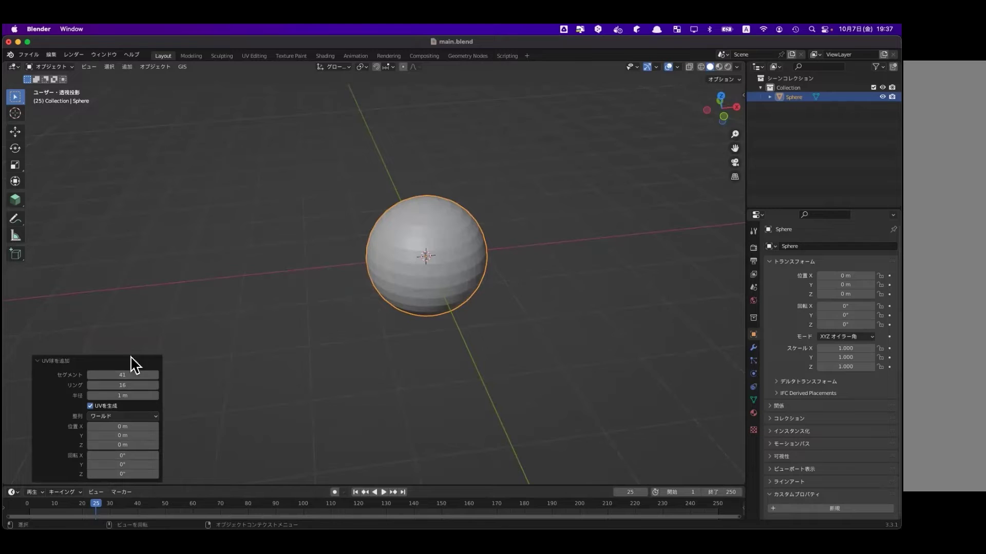
{"action": "left_click", "coordinate": [90, 376]}
{"action": "left_click", "coordinate": [90, 375]}
{"action": "left_click", "coordinate": [90, 375]}
{"action": "key", "text": "Tab"}
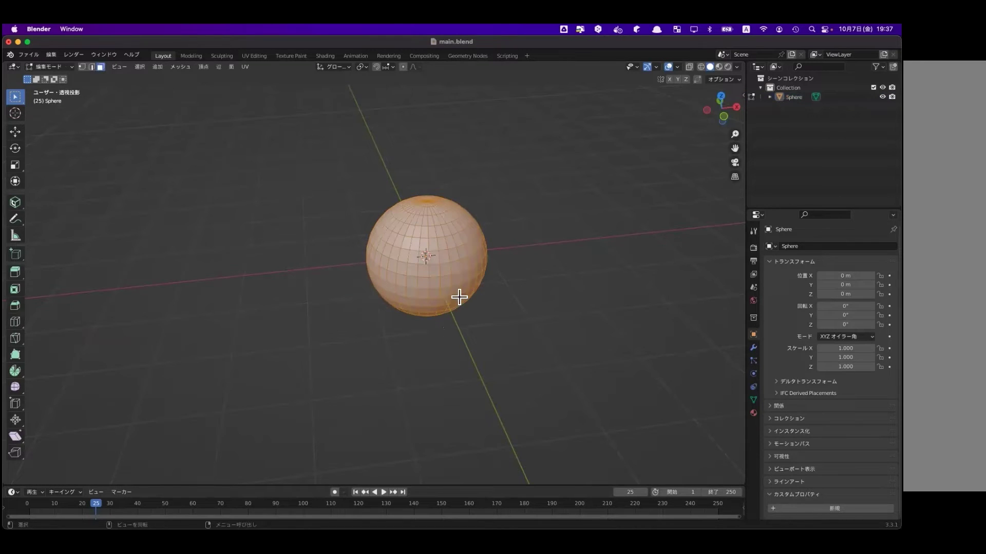
{"action": "key", "text": "Tab"}
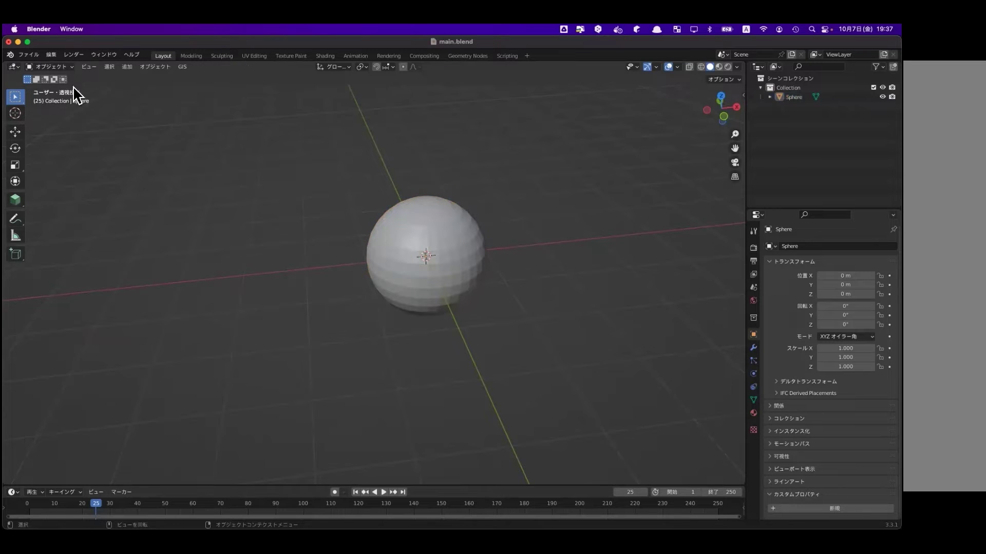
{"action": "left_click", "coordinate": [410, 255]}
{"action": "key", "text": "Delete"}
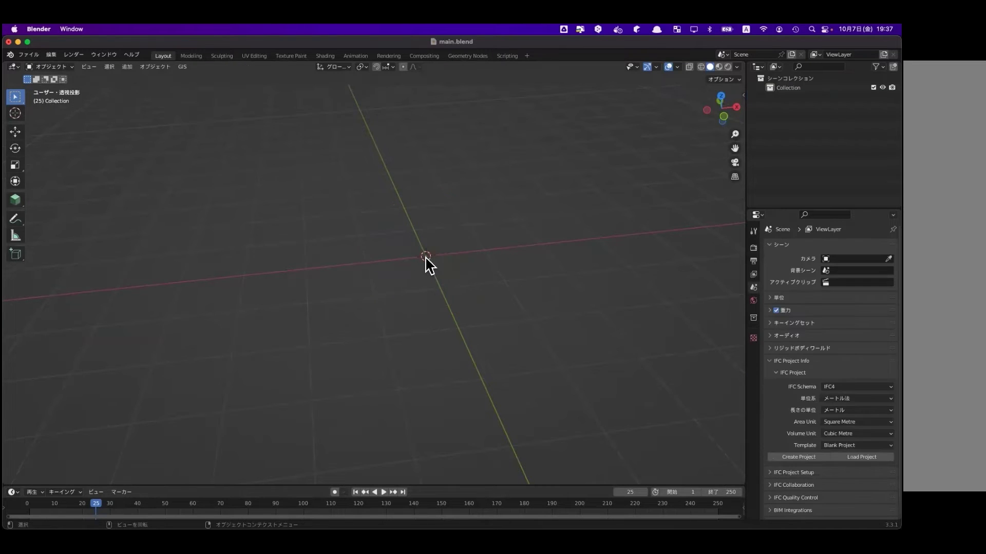
- Add another UV sphere and vary its ring count, settling on 16 rings
{"action": "key", "text": "shift+a"}
{"action": "mouse_move", "coordinate": [399, 259]}
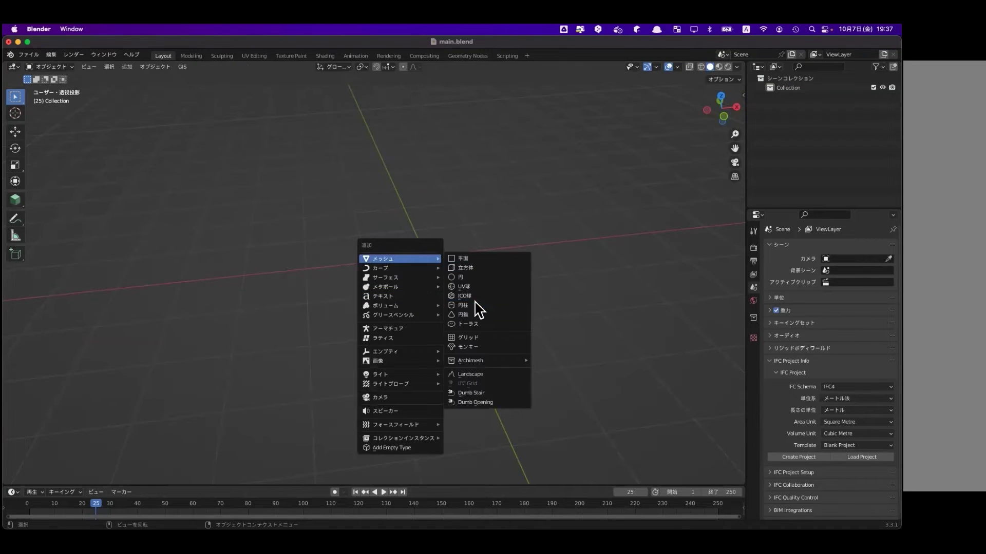
{"action": "left_click", "coordinate": [468, 285]}
{"action": "mouse_move", "coordinate": [142, 385]}
{"action": "left_mouse_down"}
{"action": "mouse_move", "coordinate": [179, 386]}
{"action": "mouse_move", "coordinate": [156, 386]}
{"action": "left_mouse_up"}
{"action": "left_click", "coordinate": [90, 386]}
{"action": "left_click", "coordinate": [90, 386]}
{"action": "left_click", "coordinate": [90, 386]}
{"action": "left_click", "coordinate": [90, 386]}
{"action": "left_click", "coordinate": [90, 386]}
{"action": "left_click", "coordinate": [90, 385]}
{"action": "left_click", "coordinate": [90, 386]}
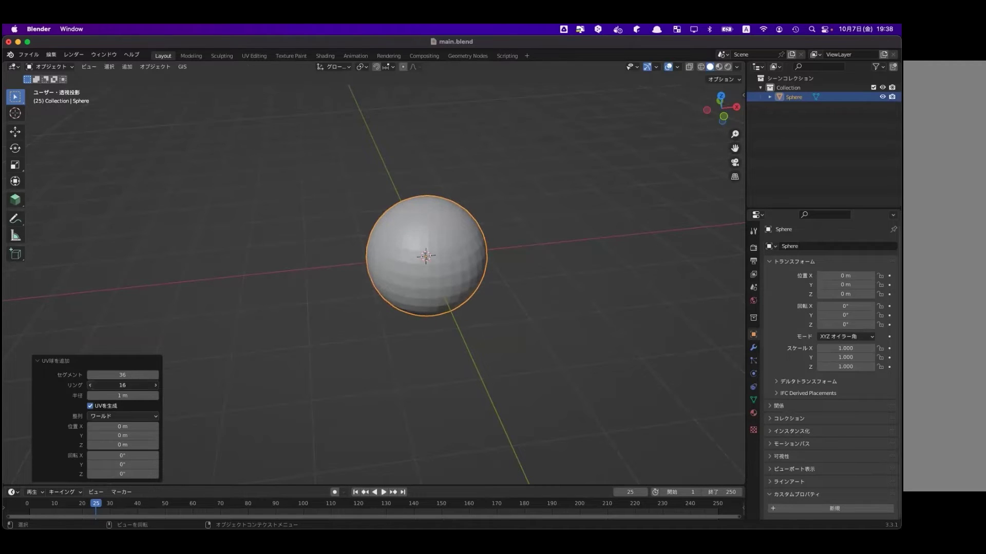
{"action": "left_click", "coordinate": [153, 386]}
{"action": "left_click", "coordinate": [155, 385]}
{"action": "left_click", "coordinate": [155, 385]}
- Vary the sphere's segment count, settle on 30 segments, then delete the sphere
{"action": "left_click", "coordinate": [155, 375]}
{"action": "left_click", "coordinate": [155, 375]}
{"action": "left_click", "coordinate": [155, 375]}
{"action": "left_click", "coordinate": [155, 375]}
{"action": "left_click", "coordinate": [155, 375]}
{"action": "left_click", "coordinate": [155, 375]}
{"action": "left_click", "coordinate": [91, 375]}
{"action": "left_click", "coordinate": [90, 375]}
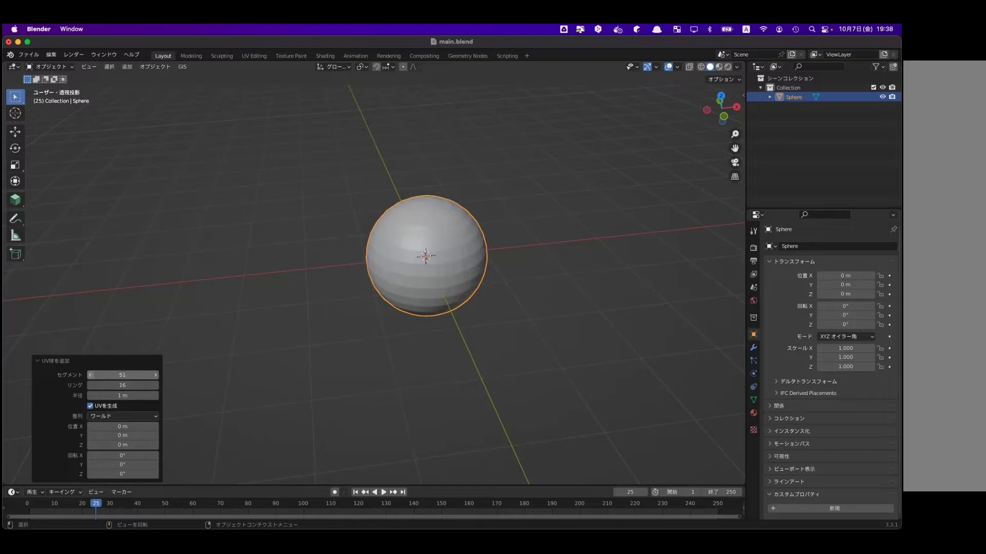
{"action": "left_click", "coordinate": [90, 376]}
{"action": "left_click", "coordinate": [91, 375]}
{"action": "left_click", "coordinate": [91, 375]}
{"action": "left_click", "coordinate": [90, 375]}
{"action": "left_click", "coordinate": [90, 375]}
{"action": "left_click", "coordinate": [90, 375]}
{"action": "left_click", "coordinate": [90, 375]}
{"action": "left_click", "coordinate": [90, 375]}
{"action": "key", "text": "Delete"}
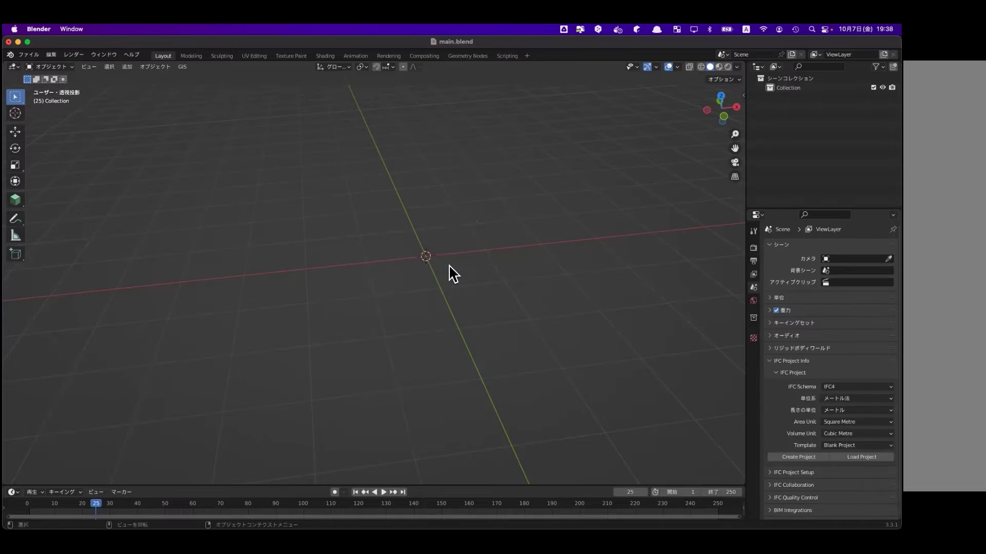
- Add a 30-segment, 16-ring, 1 m UV sphere at the origin and enter Edit Mode
{"action": "key", "text": "shift+a"}
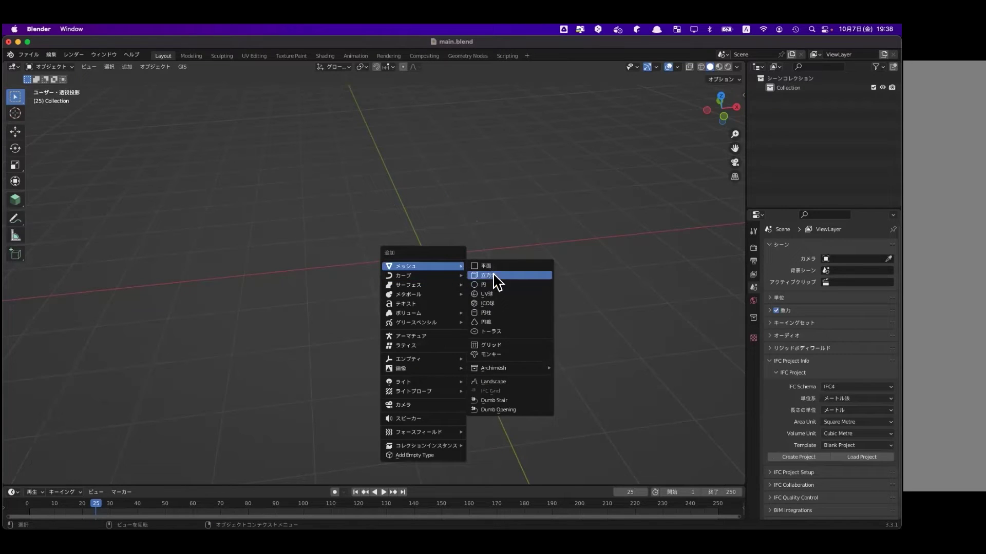
{"action": "left_click", "coordinate": [487, 295]}
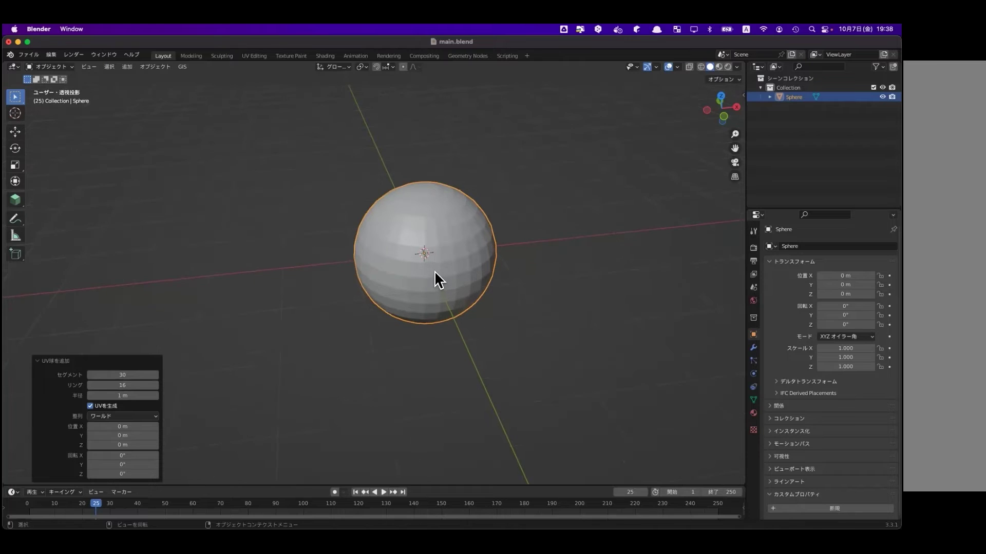
{"action": "middle_click_drag", "start_coordinate": [434, 270], "coordinate": [432, 248], "text": "ctrl"}
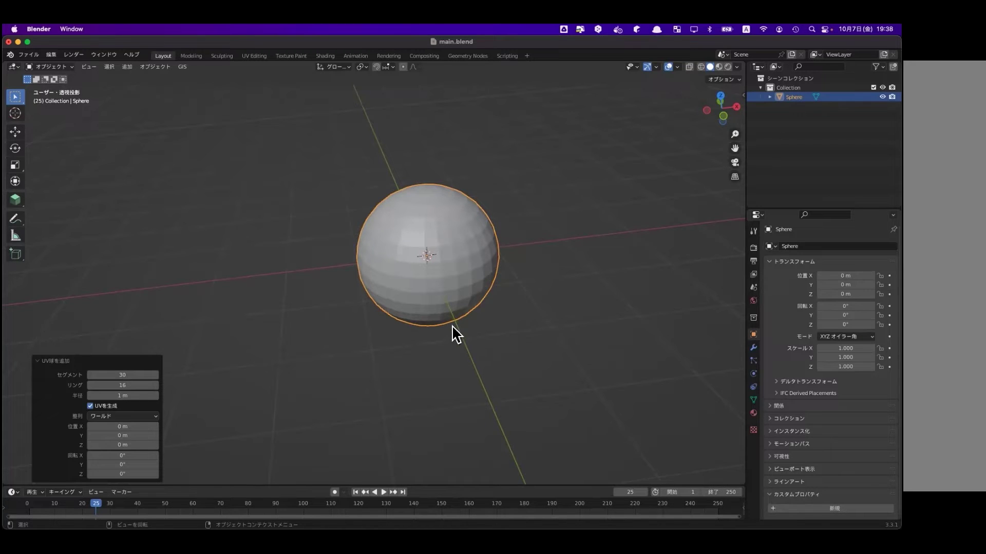
{"action": "left_click", "coordinate": [440, 279]}
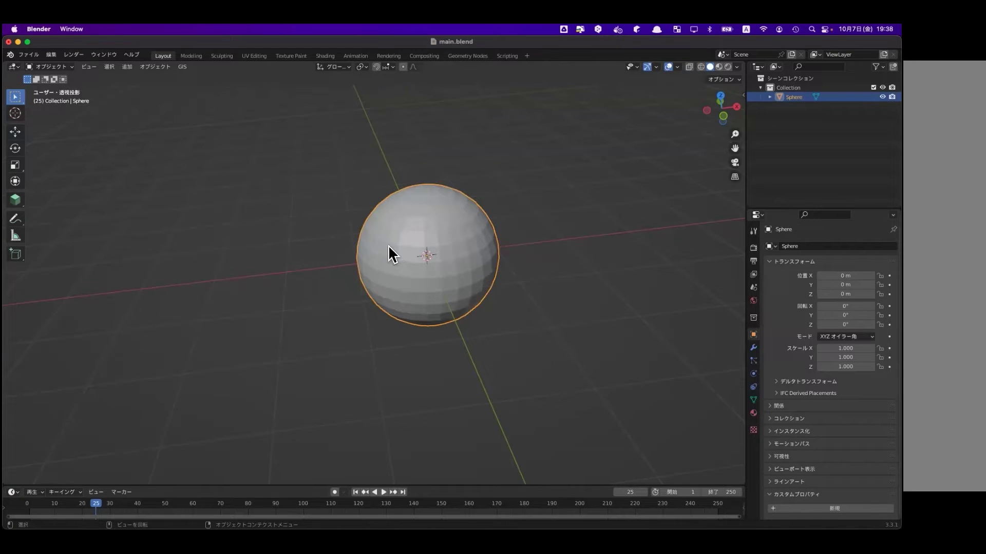
{"action": "key", "text": "Tab"}
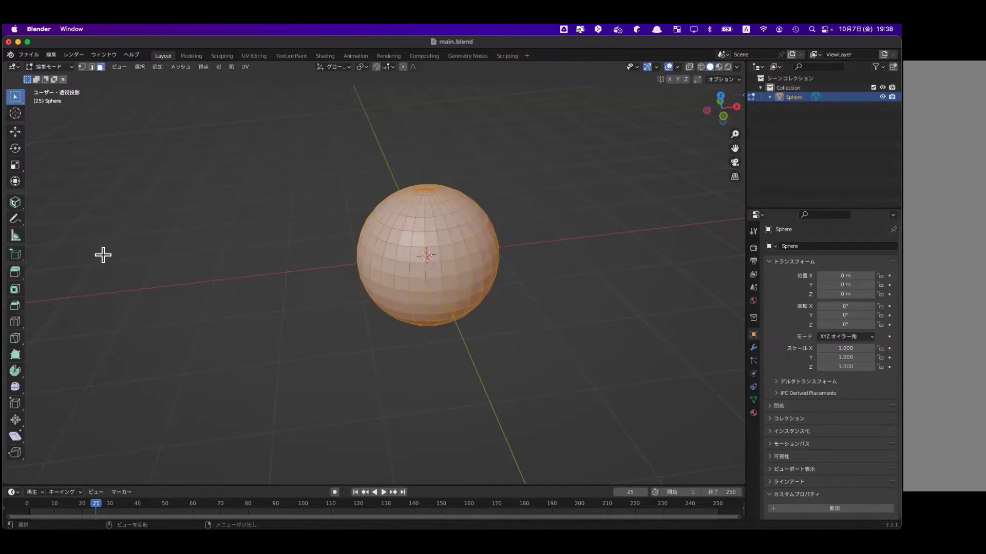
- Switch to edge select and select the sphere's equator edge loop
{"action": "left_click", "coordinate": [528, 318]}
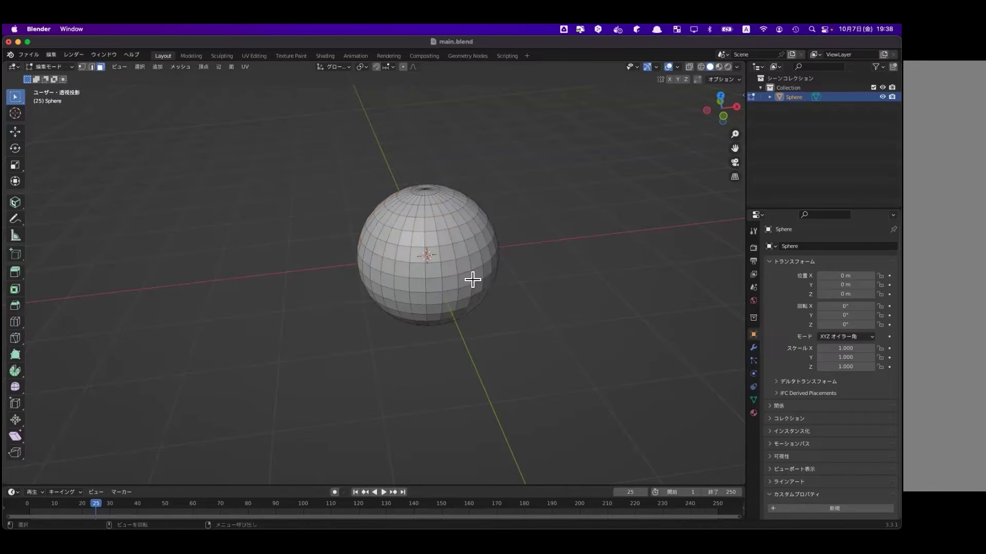
{"action": "left_click", "coordinate": [91, 67]}
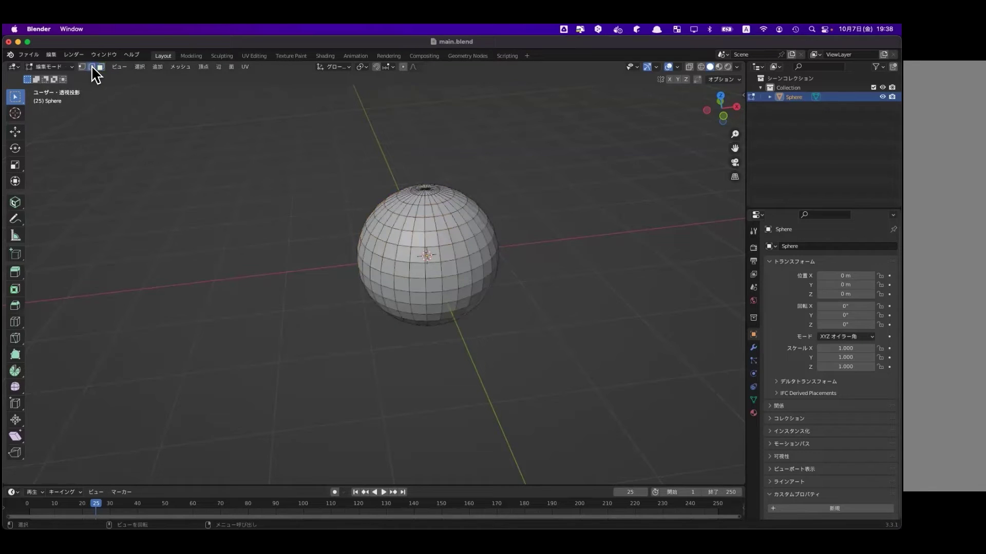
{"action": "left_click", "coordinate": [434, 279], "text": "alt"}
{"action": "middle_click_drag", "start_coordinate": [484, 273], "coordinate": [463, 282]}
{"action": "scroll", "coordinate": [463, 282], "scroll_direction": "up", "scroll_amount": 2}
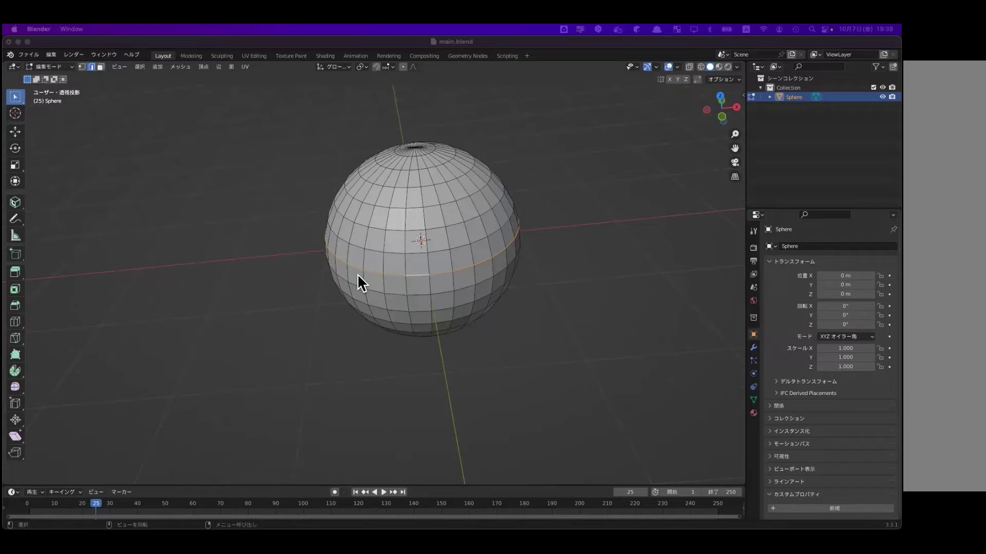
{"action": "left_click", "coordinate": [371, 301], "text": "alt"}
{"action": "left_click", "coordinate": [373, 310], "text": "alt"}
{"action": "left_click", "coordinate": [402, 322], "text": "alt"}
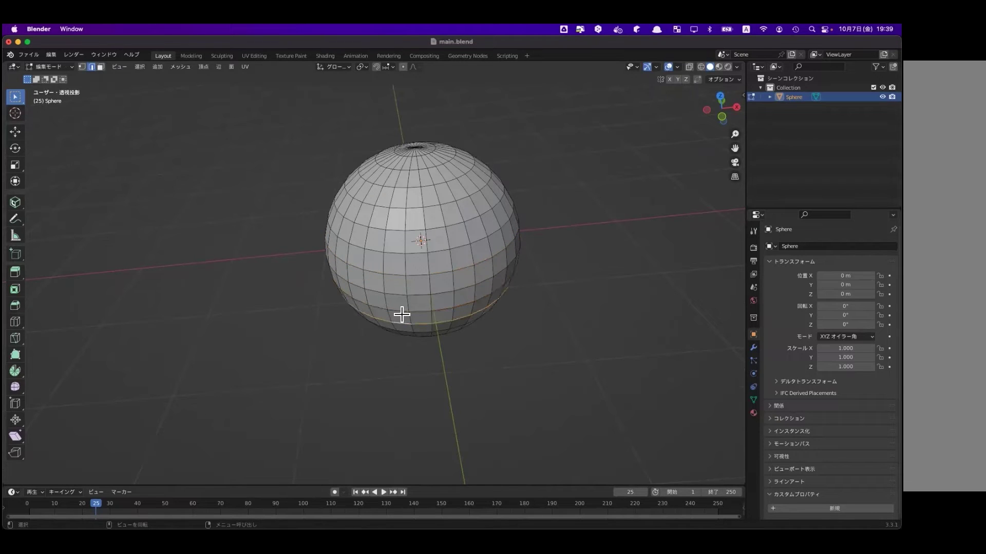
{"action": "left_click", "coordinate": [410, 275], "text": "alt"}
- Scale the equator loop out by 2.164 into a wide flat brim
{"action": "key", "text": "g"}
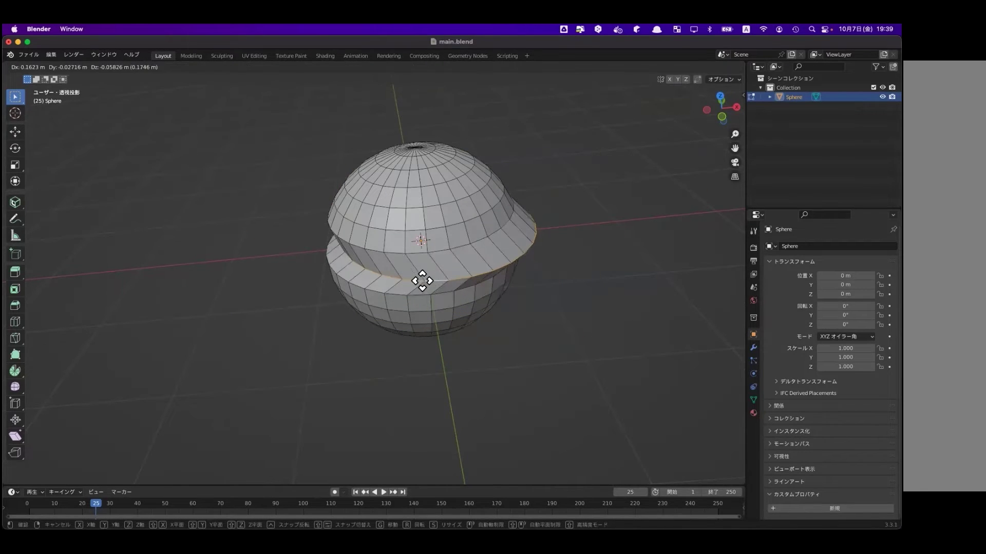
{"action": "key", "text": "Escape"}
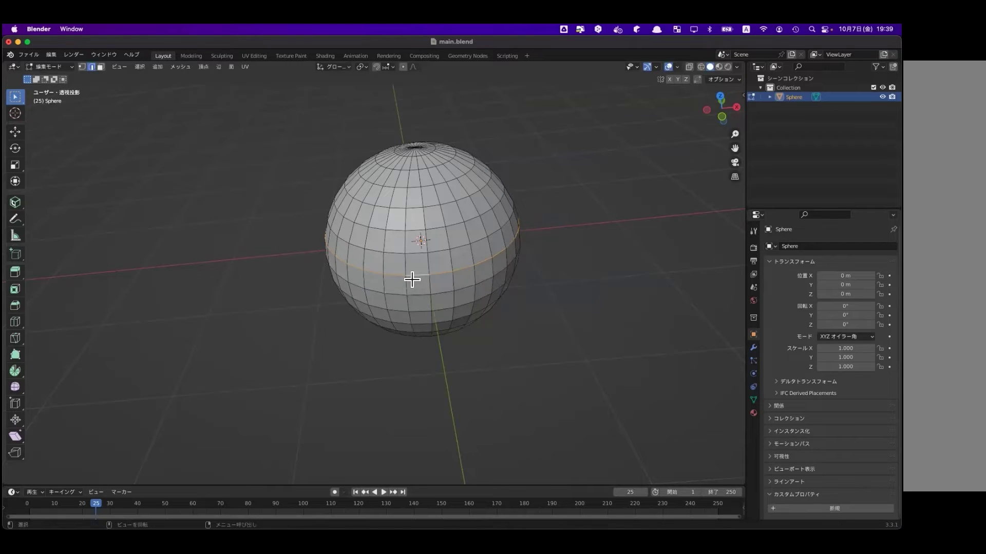
{"action": "key", "text": "s"}
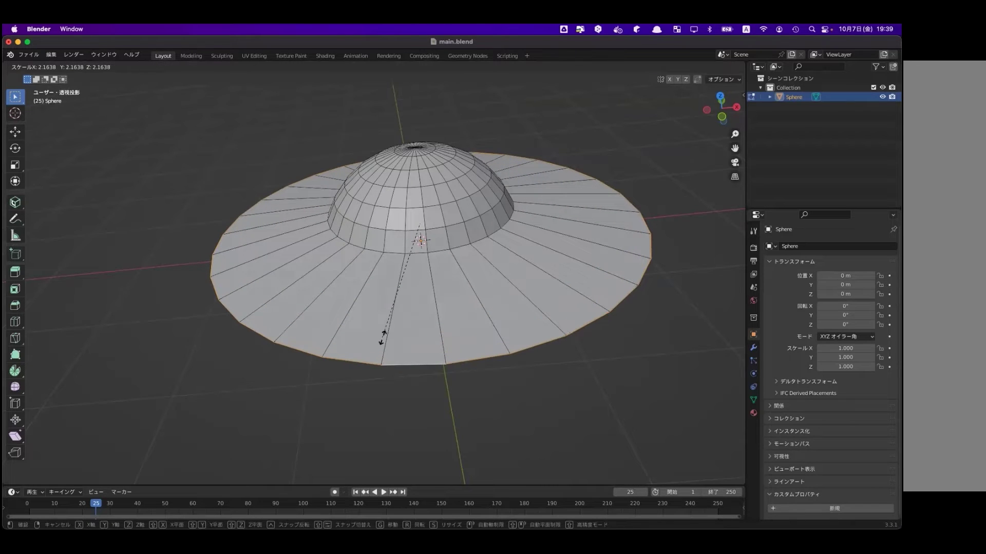
{"action": "left_click", "coordinate": [382, 337]}
{"action": "middle_click_drag", "start_coordinate": [383, 337], "coordinate": [390, 336]}
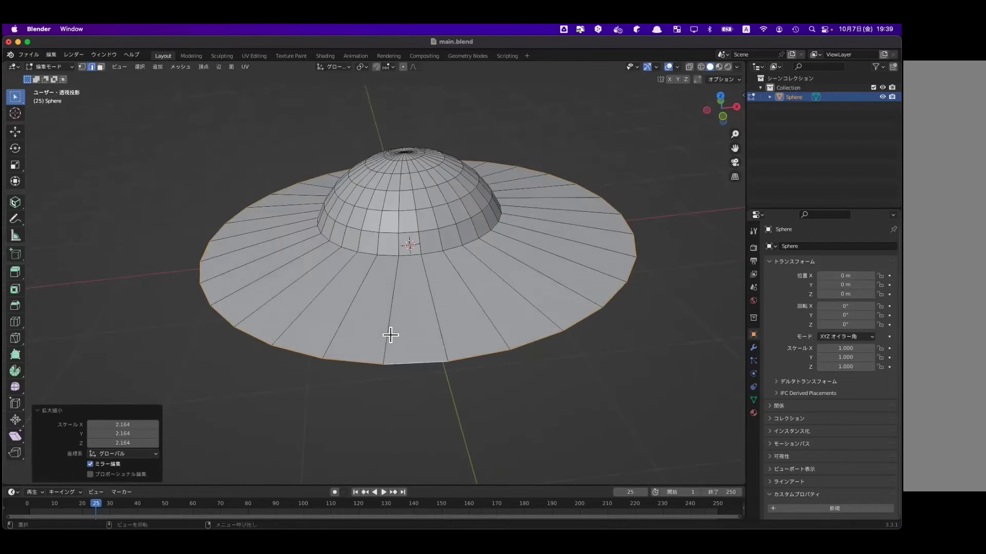
- Undo the brim scaling, clear the selection and switch to face select mode
{"action": "key", "text": "ctrl+z"}
{"action": "middle_click_drag", "start_coordinate": [469, 290], "coordinate": [464, 315]}
{"action": "key", "text": "alt+a"}
{"action": "left_click", "coordinate": [101, 67]}
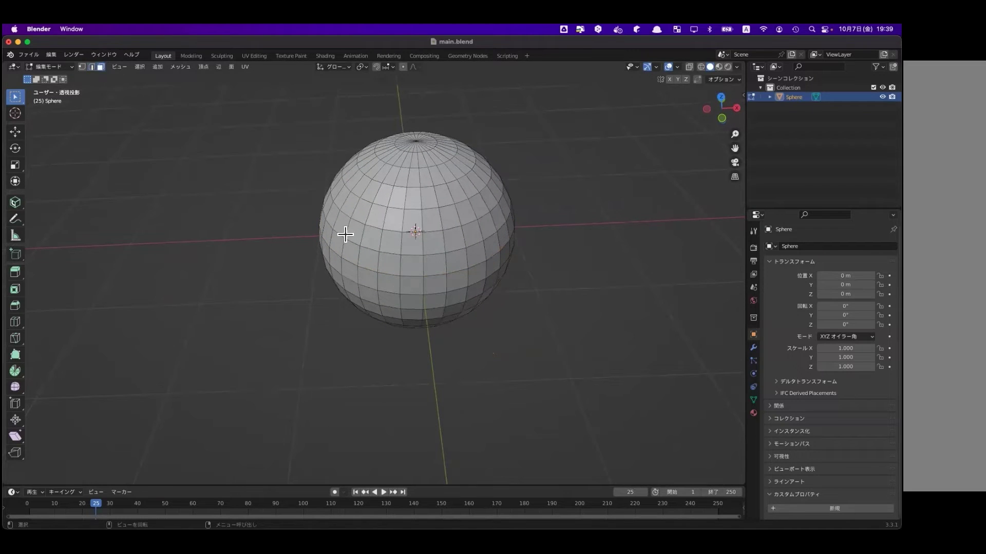
{"action": "middle_click_drag", "start_coordinate": [594, 189], "coordinate": [610, 211]}
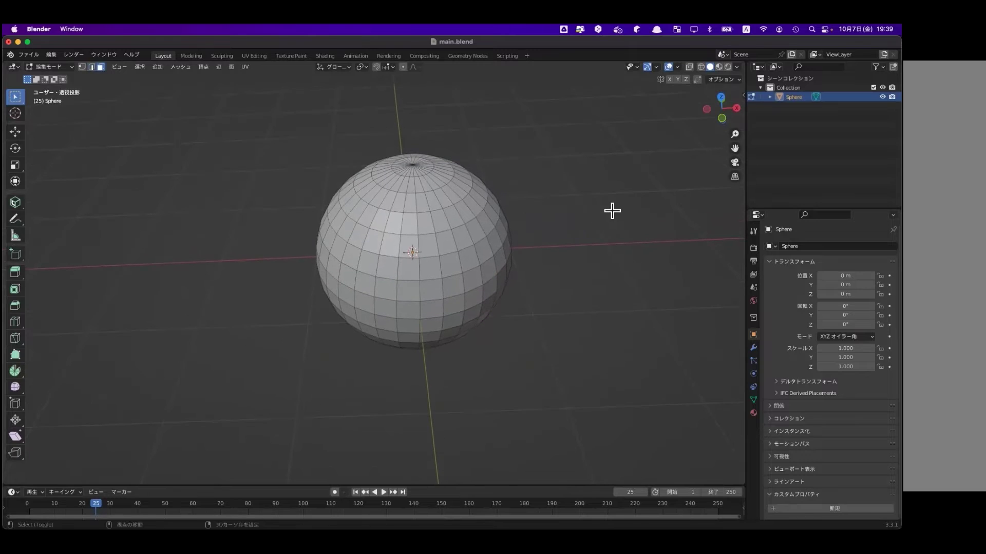
- Bring up the Viewport Overlays dropdown in the viewport header
{"action": "left_click", "coordinate": [678, 67]}
{"action": "left_click", "coordinate": [679, 67]}
{"action": "left_click", "coordinate": [677, 67]}
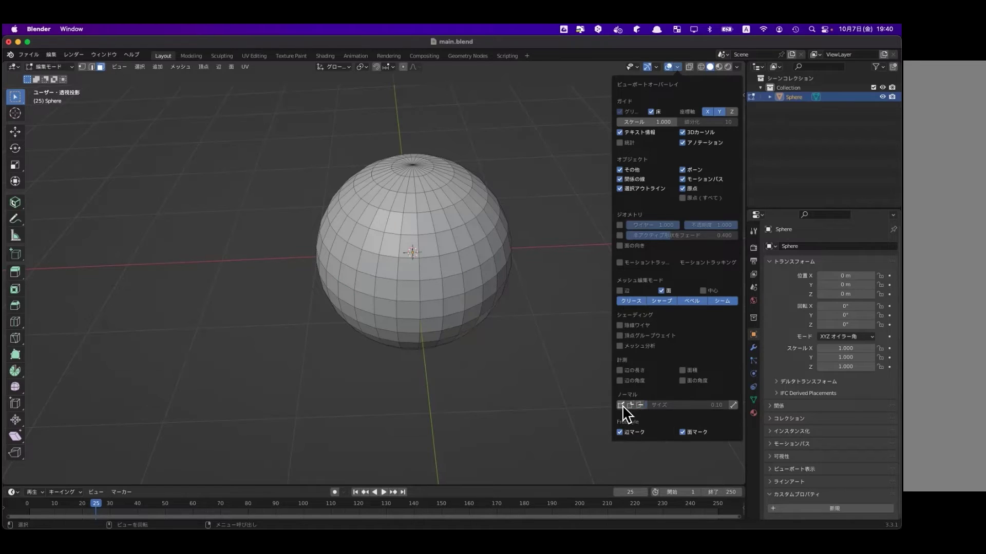
- Try vertex and split normals, then settle on face normals in the Overlays Normals row
{"action": "left_click", "coordinate": [621, 406]}
{"action": "left_click", "coordinate": [629, 406]}
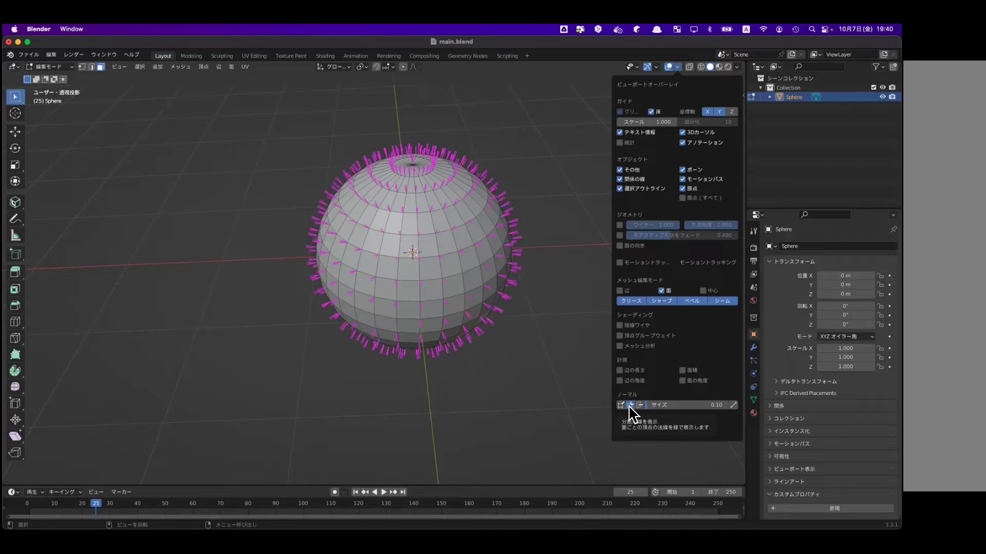
{"action": "left_click", "coordinate": [630, 406]}
{"action": "left_click", "coordinate": [639, 405]}
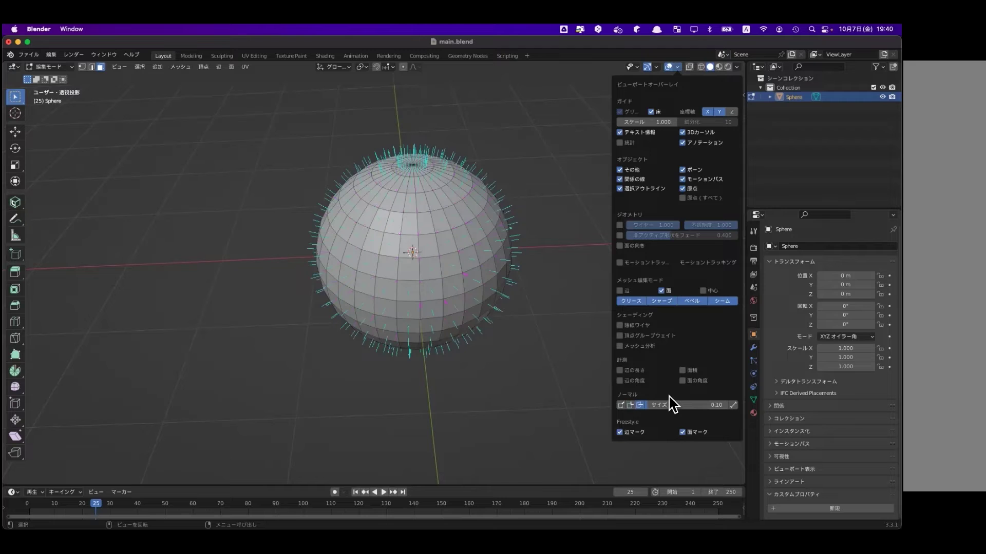
{"action": "mouse_move", "coordinate": [491, 356]}
{"action": "middle_mouse_down"}
{"action": "mouse_move", "coordinate": [420, 346]}
{"action": "mouse_move", "coordinate": [473, 359]}
{"action": "middle_mouse_up"}
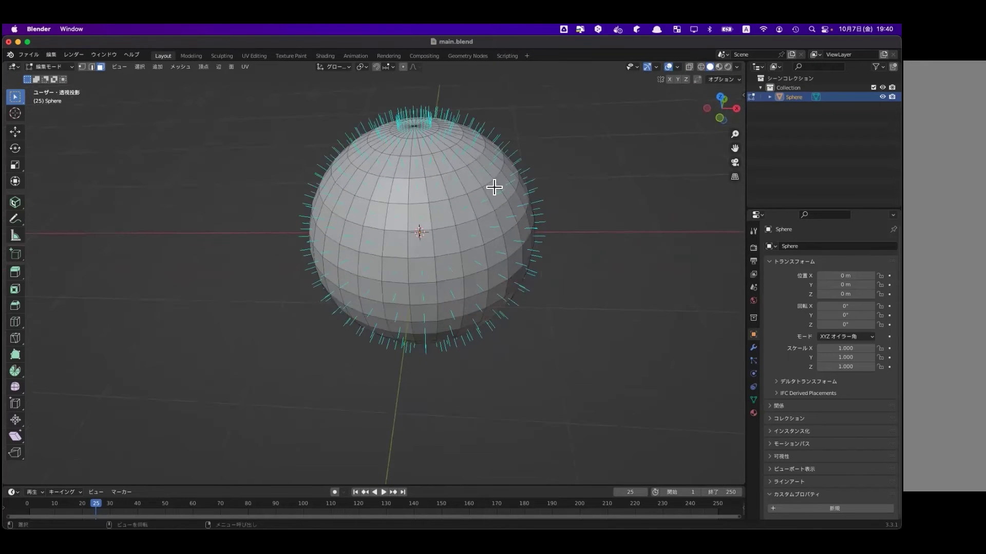
{"action": "scroll", "coordinate": [494, 187], "scroll_direction": "down", "scroll_amount": 3}
{"action": "middle_click_drag", "start_coordinate": [493, 176], "coordinate": [526, 152]}
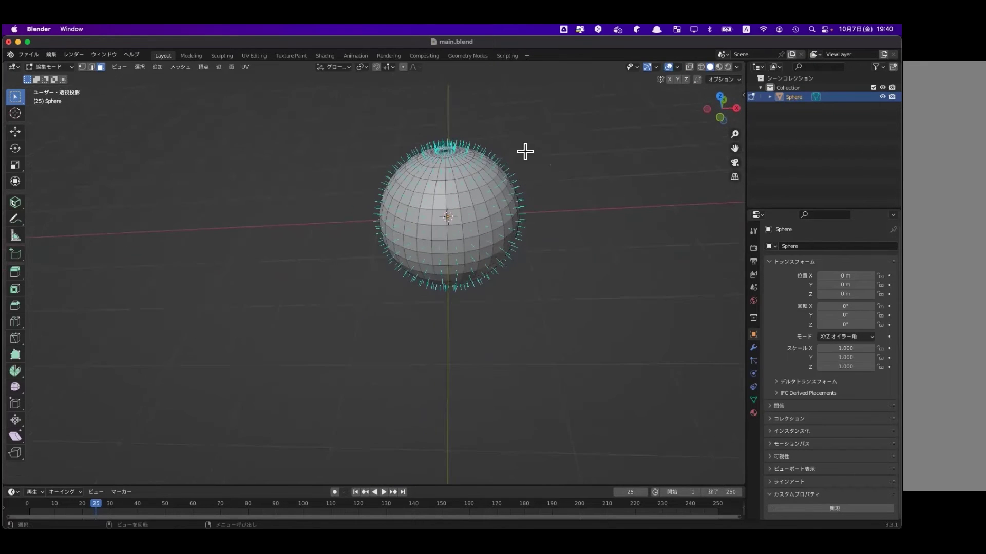
{"action": "left_click", "coordinate": [677, 67]}
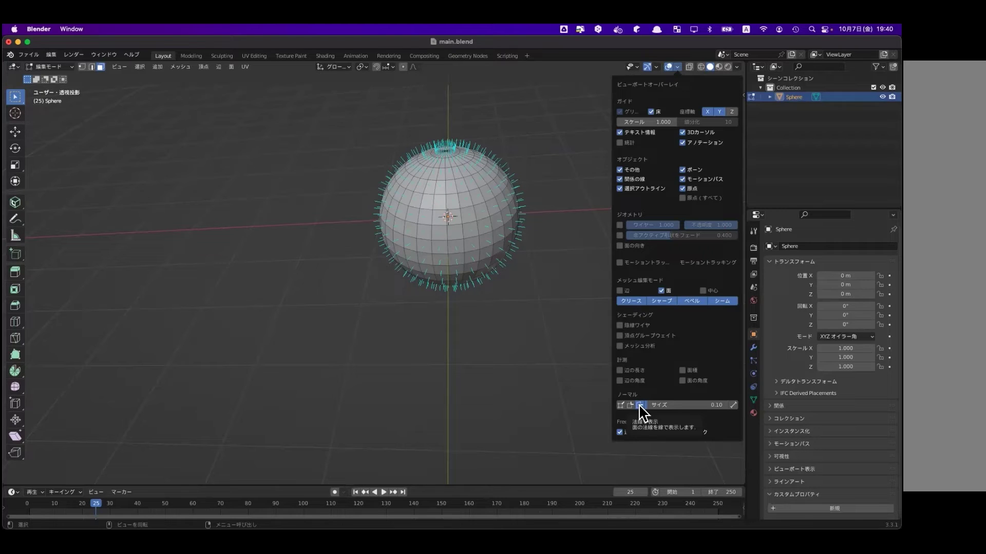
{"action": "left_click", "coordinate": [640, 405]}
{"action": "left_click", "coordinate": [640, 405]}
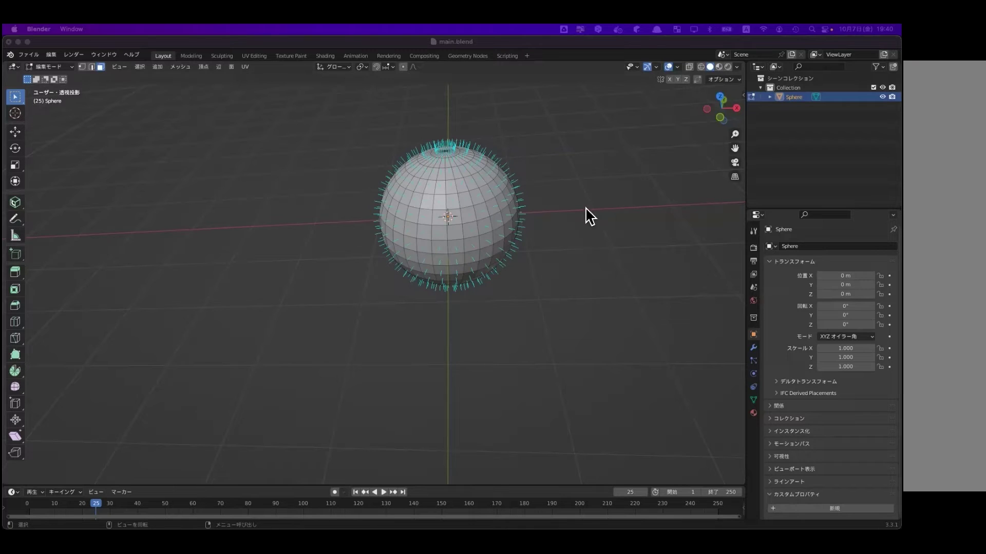
- Select one face, orbit to the top, then select all the sphere's faces with A
{"action": "left_click", "coordinate": [440, 221]}
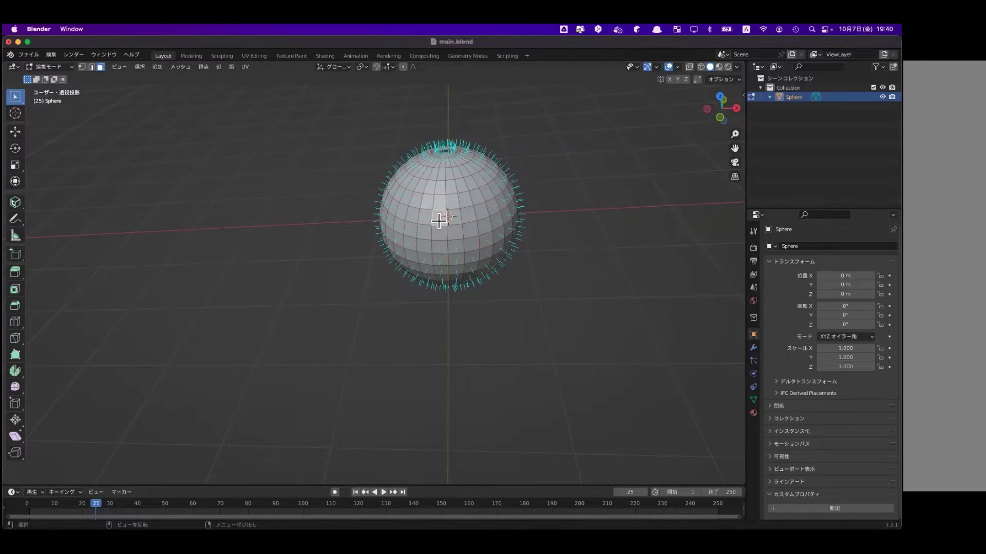
{"action": "scroll", "coordinate": [446, 226], "scroll_direction": "up", "scroll_amount": 1}
{"action": "scroll", "coordinate": [447, 226], "scroll_direction": "up", "scroll_amount": 1}
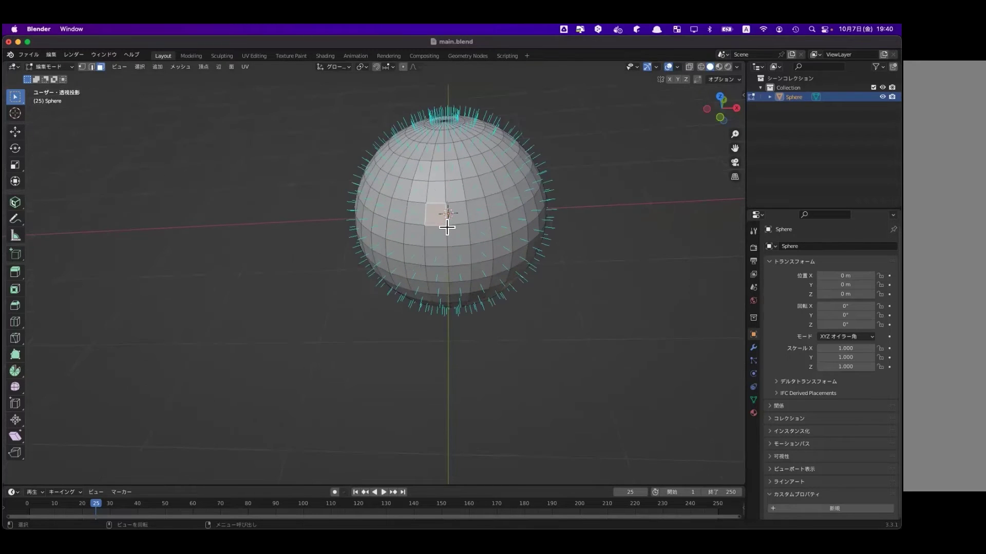
{"action": "middle_click_drag", "start_coordinate": [447, 227], "coordinate": [444, 270]}
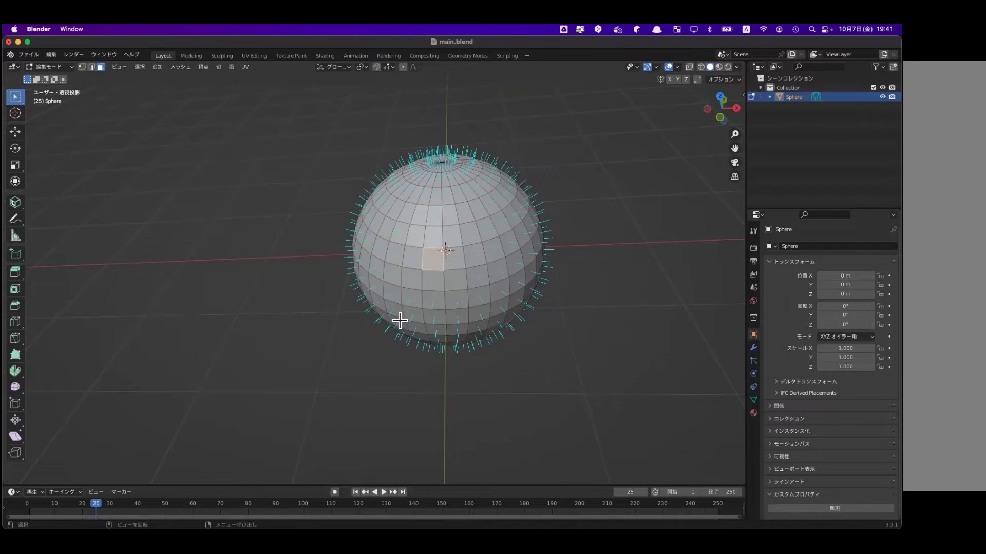
{"action": "key", "text": "a"}
{"action": "key", "text": "alt+a"}
{"action": "key", "text": "a"}
{"action": "key", "text": "alt+a"}
{"action": "key", "text": "a"}
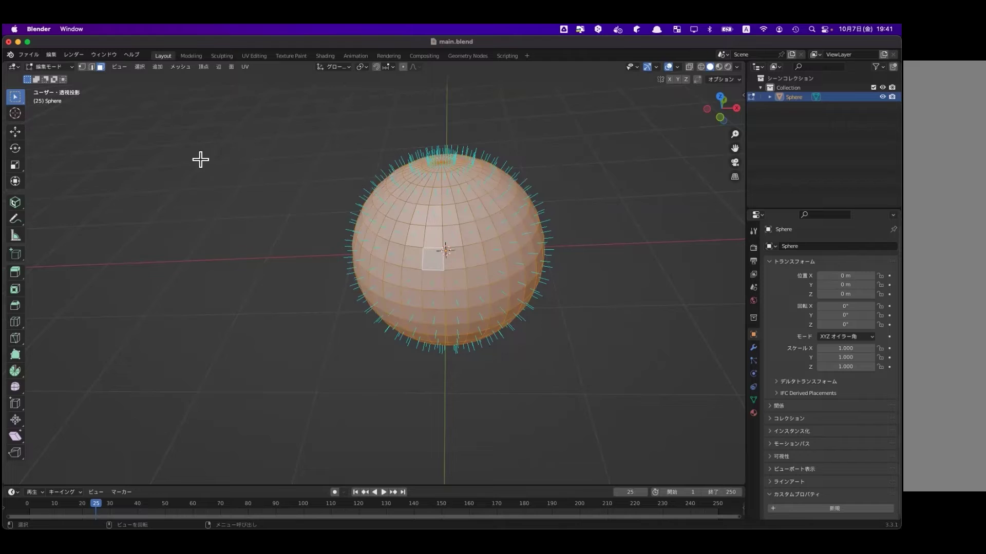
- Flip the sphere's normals via Mesh > Normals > Flip and zoom inside to check them
{"action": "left_click", "coordinate": [181, 67]}
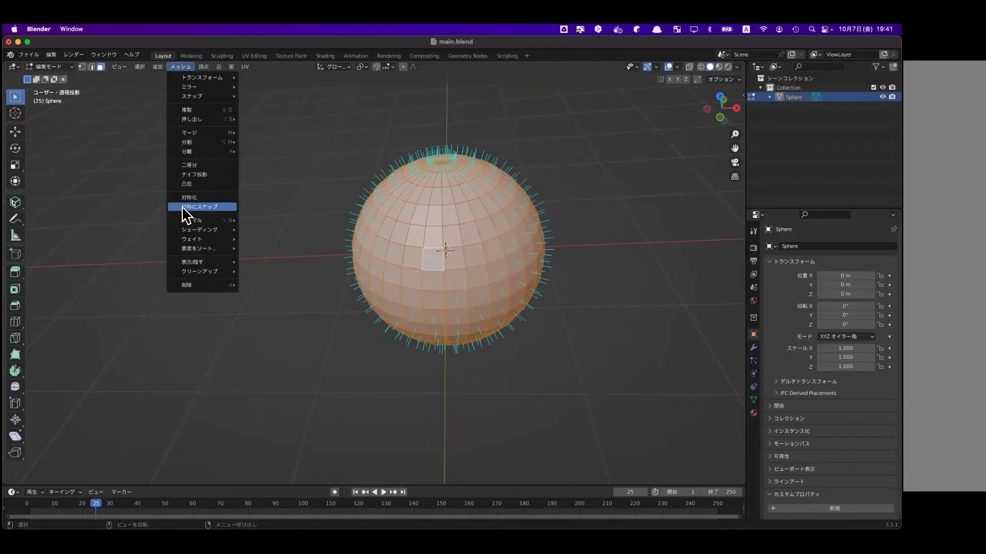
{"action": "mouse_move", "coordinate": [201, 220]}
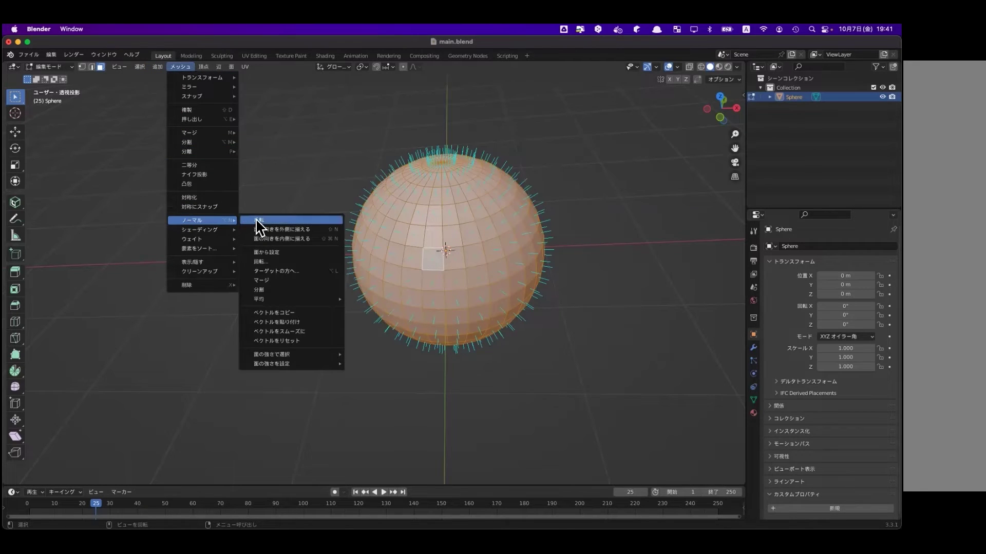
{"action": "left_click", "coordinate": [260, 221]}
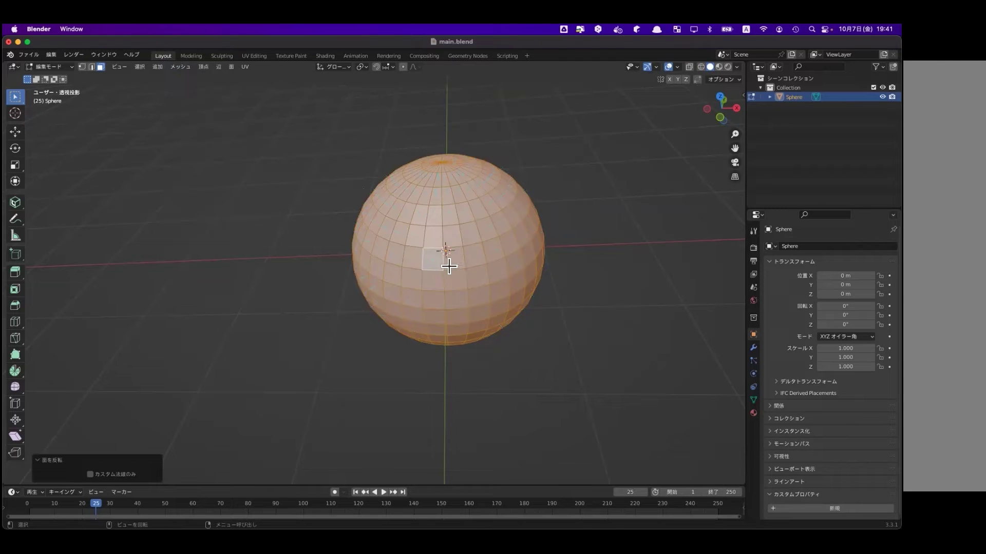
{"action": "scroll", "coordinate": [449, 275], "scroll_direction": "up", "scroll_amount": 5}
{"action": "scroll", "coordinate": [450, 275], "scroll_direction": "up", "scroll_amount": 5}
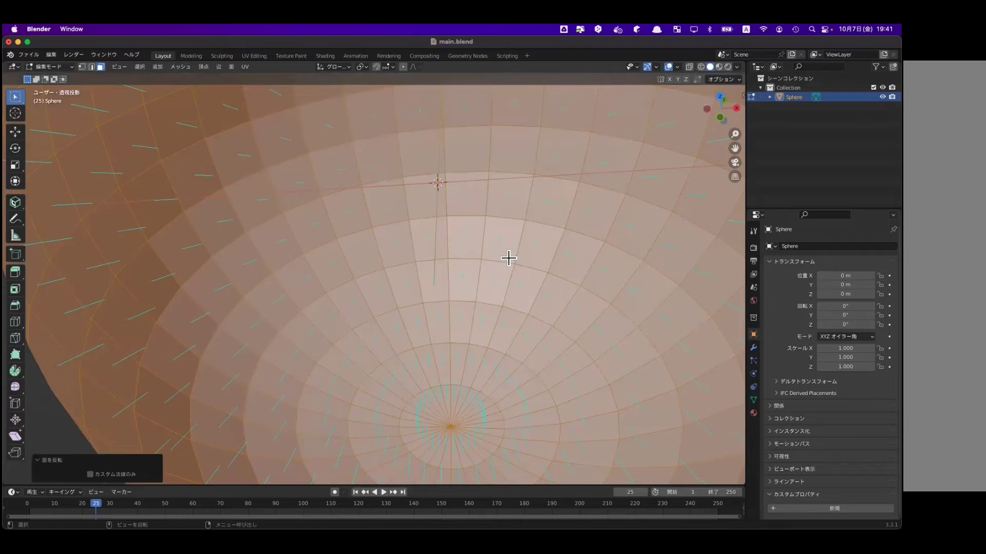
{"action": "scroll", "coordinate": [507, 258], "scroll_direction": "down", "scroll_amount": 5}
{"action": "scroll", "coordinate": [507, 258], "scroll_direction": "down", "scroll_amount": 2}
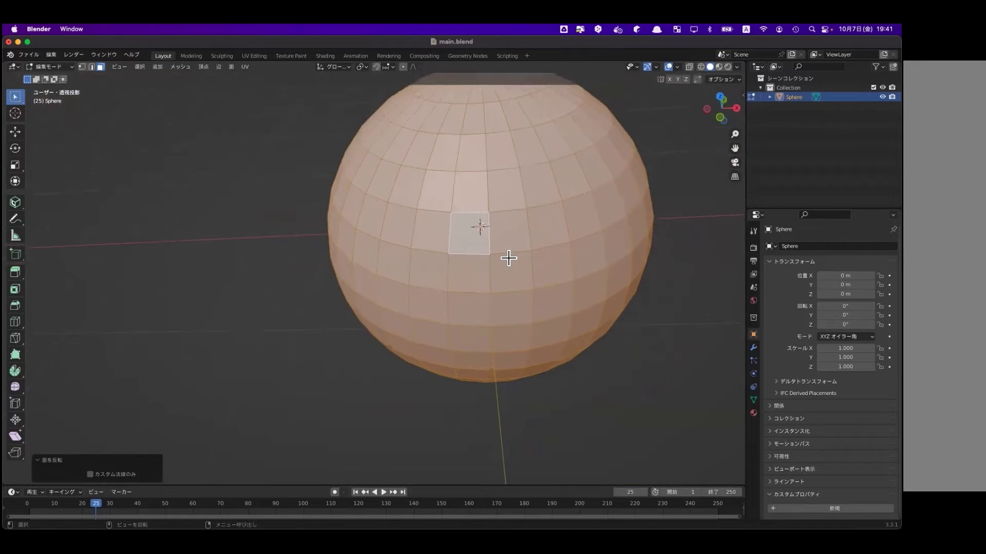
{"action": "scroll", "coordinate": [508, 258], "scroll_direction": "down", "scroll_amount": 2}
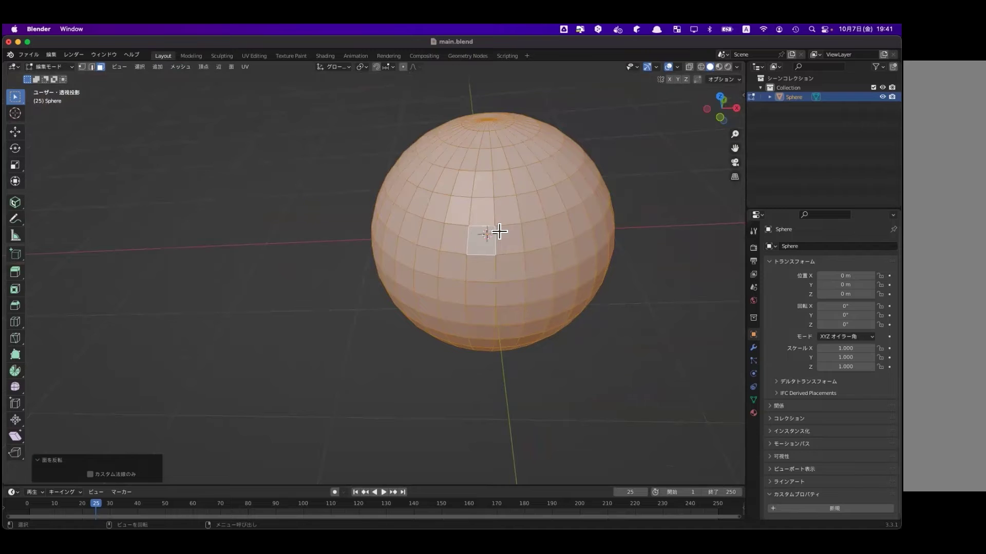
{"action": "scroll", "coordinate": [499, 232], "scroll_direction": "down", "scroll_amount": 2}
- Cancel a stray move and select a single face on the sphere
{"action": "key", "text": "g"}
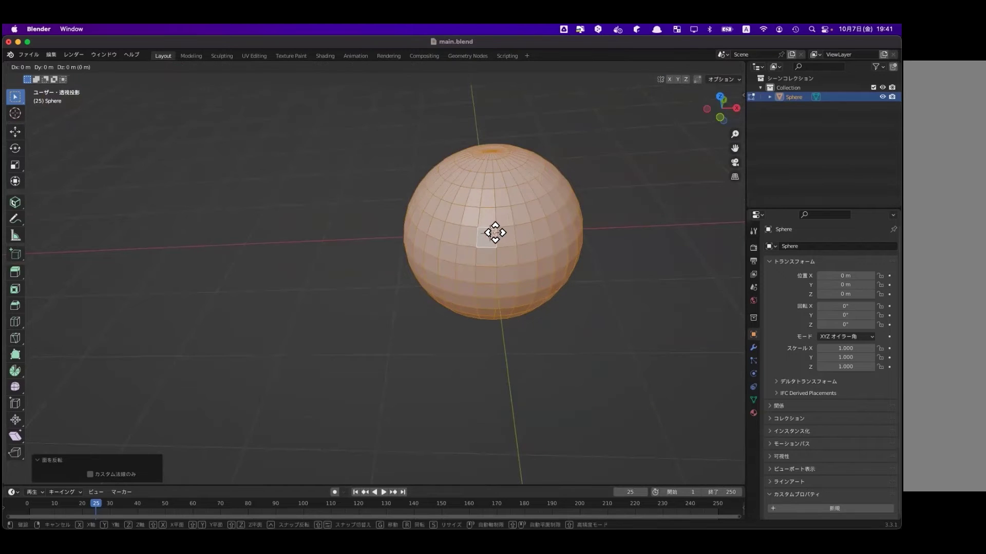
{"action": "key", "text": "Escape"}
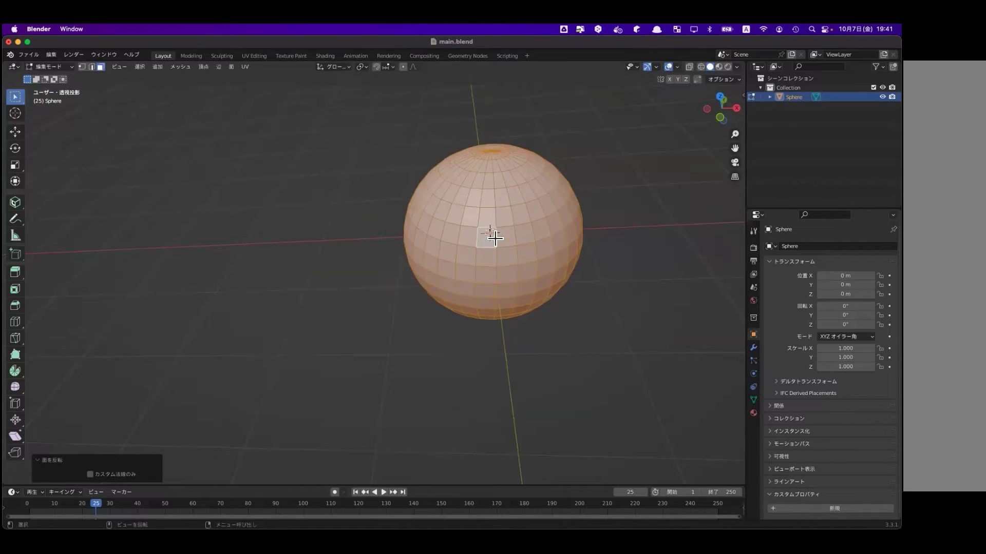
{"action": "left_click", "coordinate": [491, 238]}
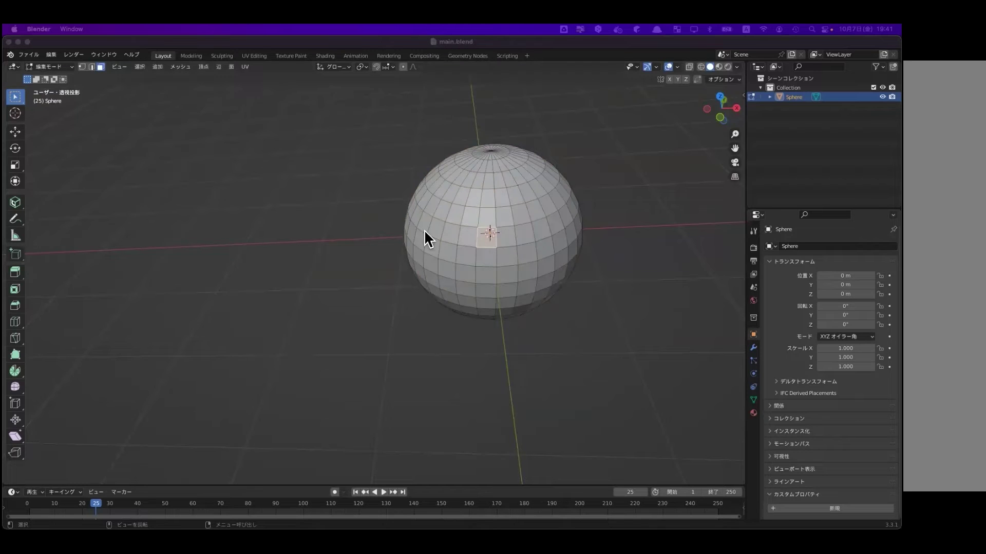
- Box-select a block of front faces and extrude them in place, cancelling the move
{"action": "left_click_drag", "start_coordinate": [451, 211], "coordinate": [552, 274]}
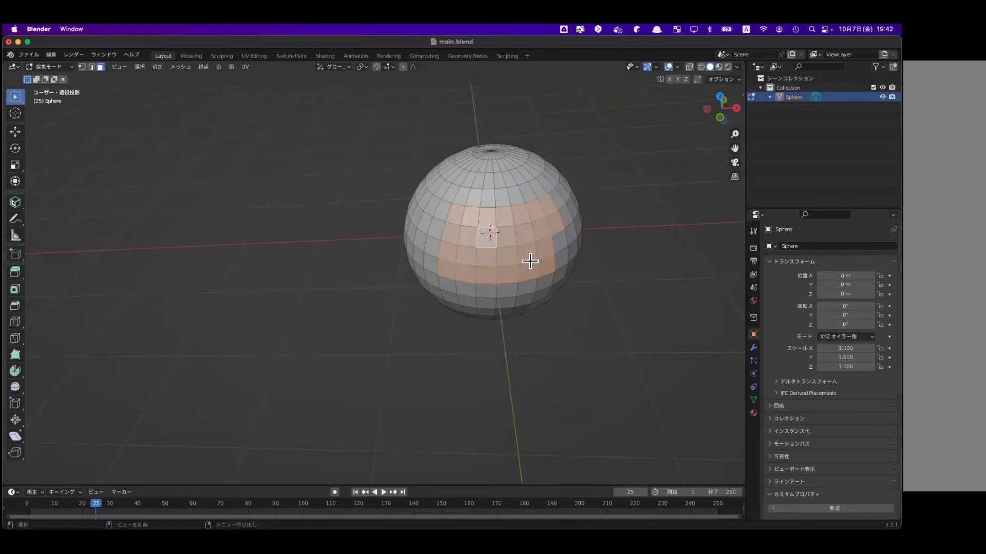
{"action": "key", "text": "e"}
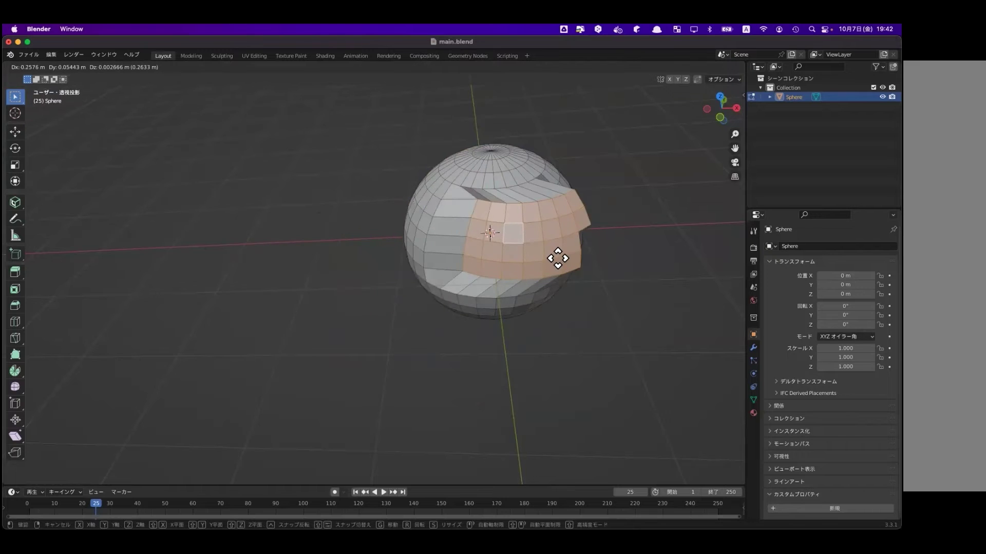
{"action": "right_click", "coordinate": [533, 263]}
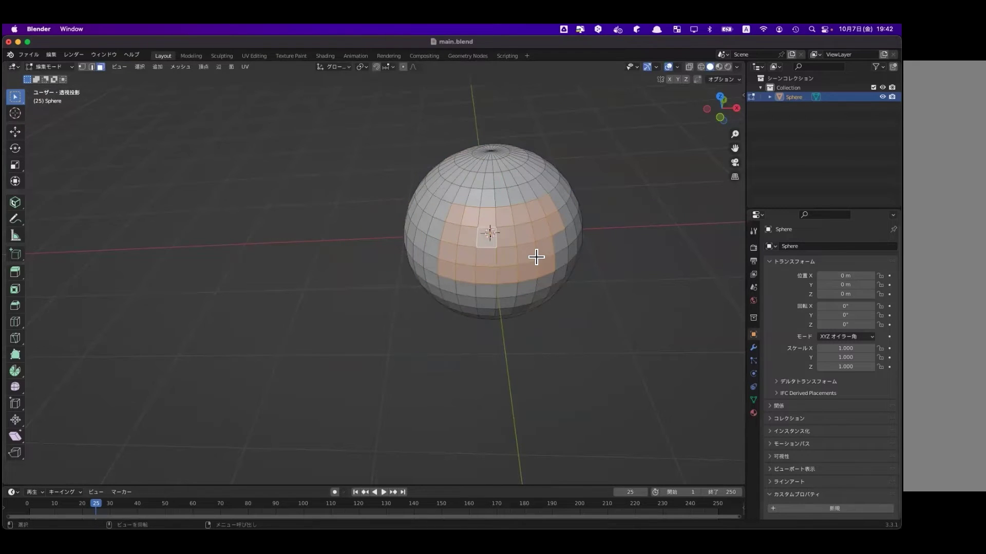
{"action": "scroll", "coordinate": [514, 271], "scroll_direction": "up", "scroll_amount": 5}
{"action": "scroll", "coordinate": [513, 271], "scroll_direction": "up", "scroll_amount": 3}
{"action": "scroll", "coordinate": [513, 272], "scroll_direction": "down", "scroll_amount": 4}
{"action": "scroll", "coordinate": [517, 260], "scroll_direction": "down", "scroll_amount": 3}
{"action": "scroll", "coordinate": [519, 244], "scroll_direction": "down", "scroll_amount": 2}
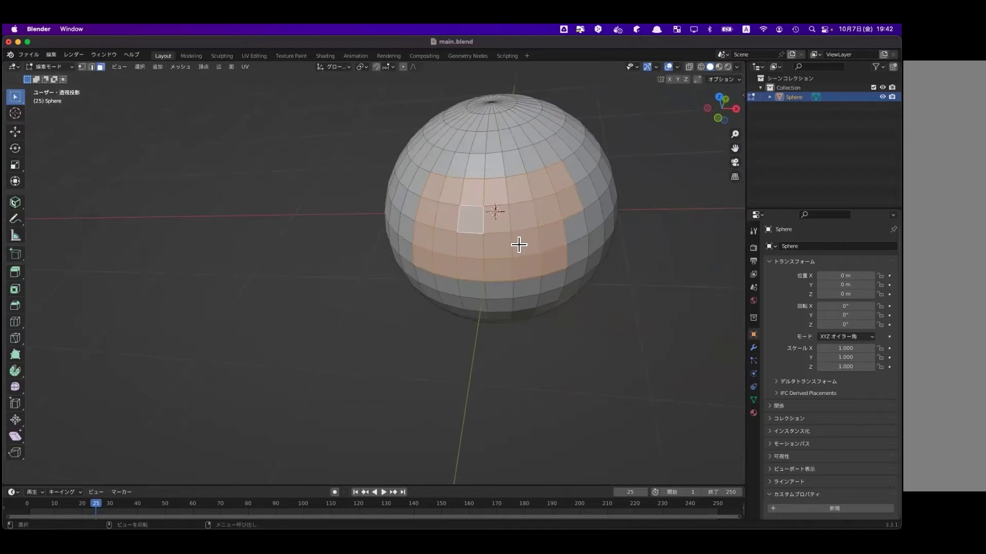
{"action": "middle_click_drag", "start_coordinate": [527, 212], "coordinate": [561, 222]}
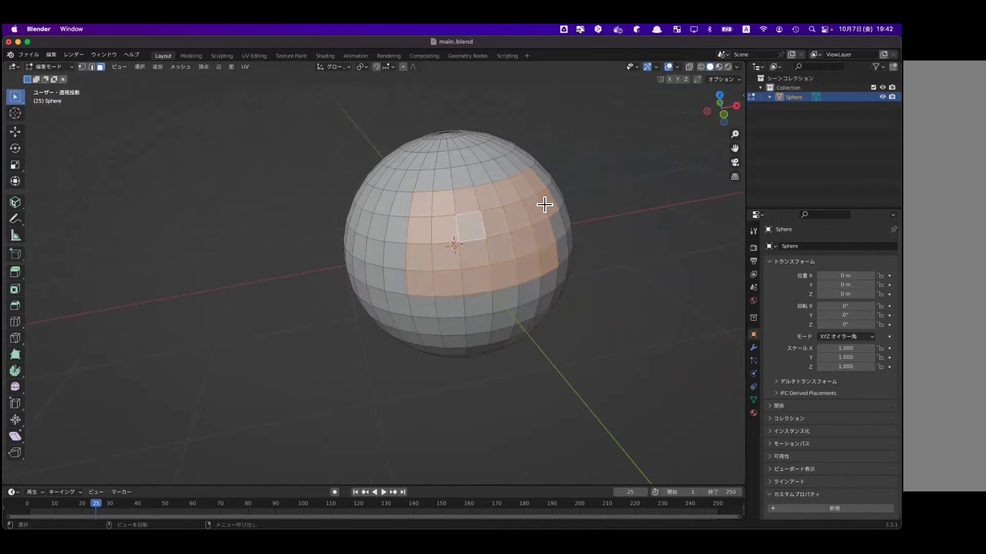
- Select all faces and recalculate the sphere's normals to point outside
{"action": "left_click", "coordinate": [678, 66]}
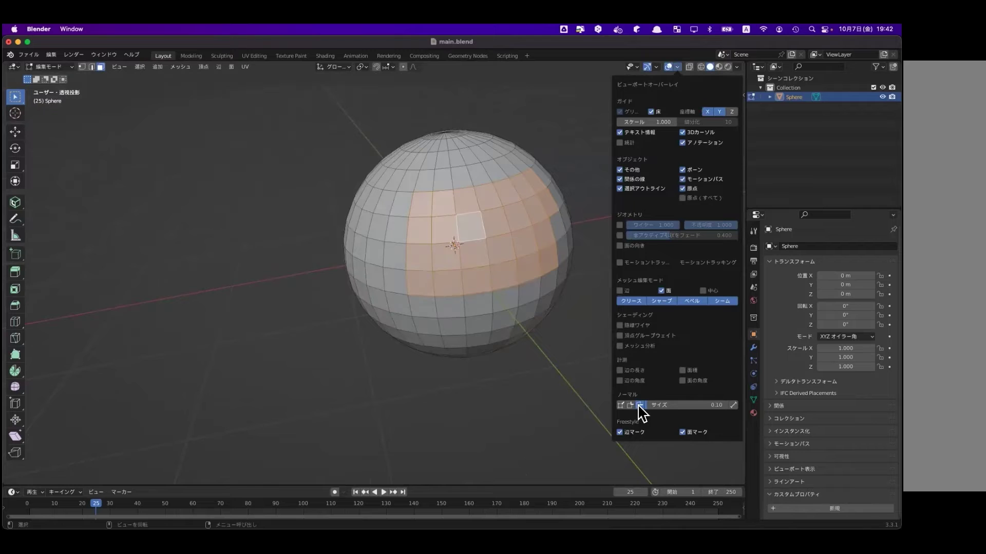
{"action": "left_click", "coordinate": [622, 270]}
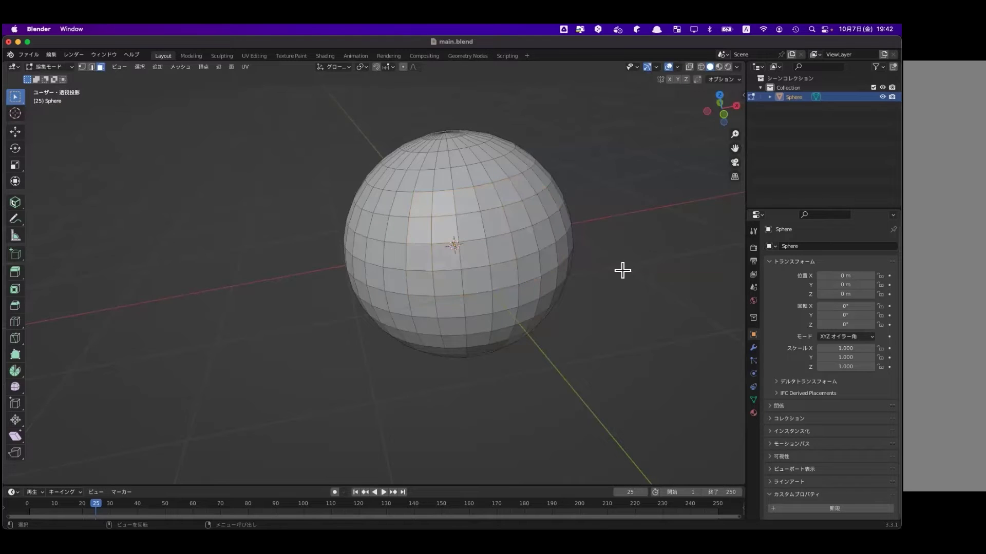
{"action": "middle_click_drag", "start_coordinate": [622, 270], "coordinate": [652, 185]}
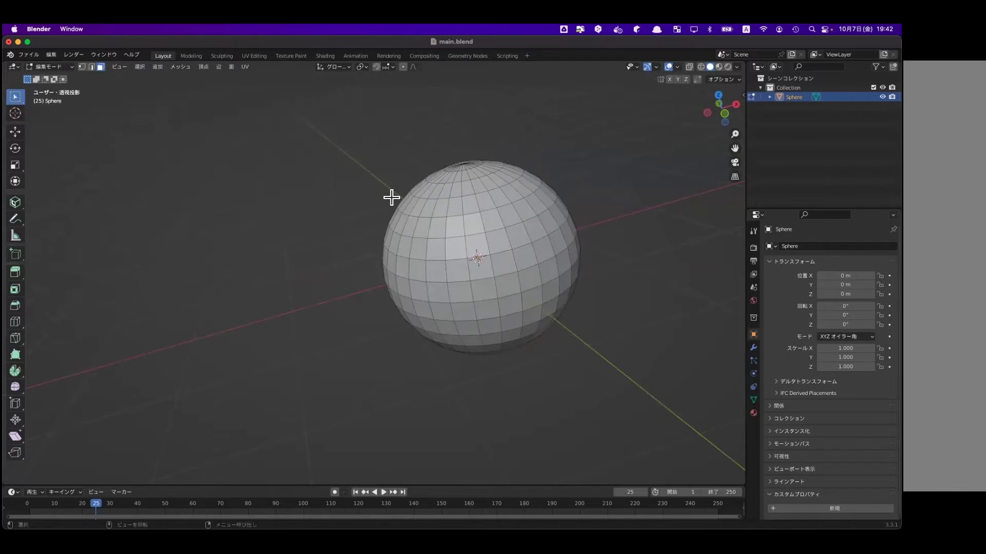
{"action": "key", "text": "a"}
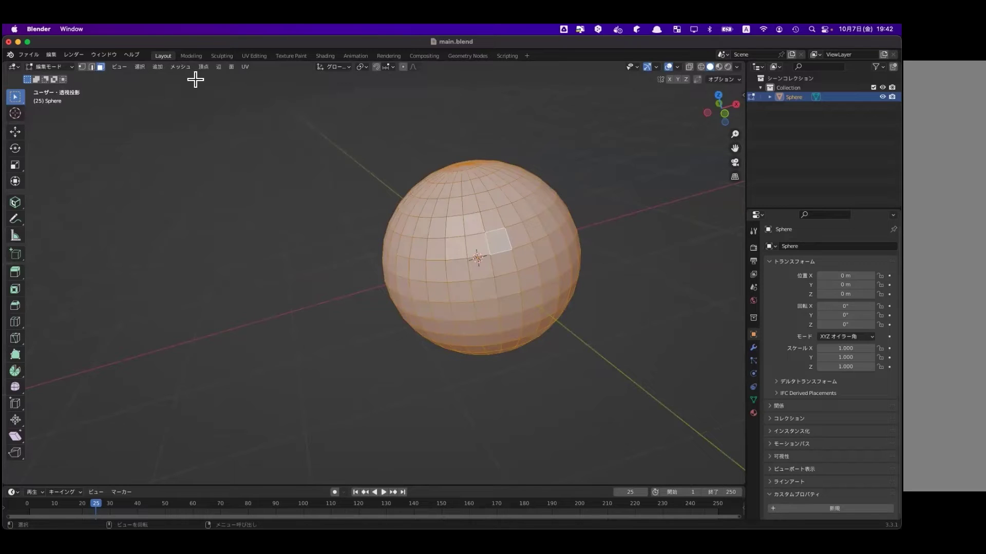
{"action": "left_click", "coordinate": [184, 68]}
{"action": "mouse_move", "coordinate": [196, 220]}
{"action": "left_click", "coordinate": [264, 224]}
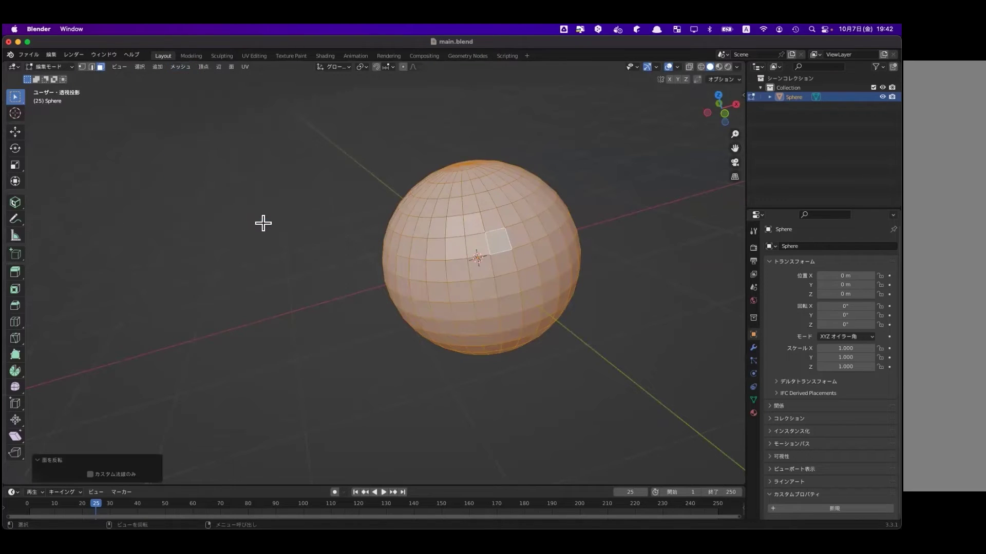
{"action": "left_click", "coordinate": [113, 70]}
{"action": "left_click", "coordinate": [181, 68]}
{"action": "mouse_move", "coordinate": [199, 220]}
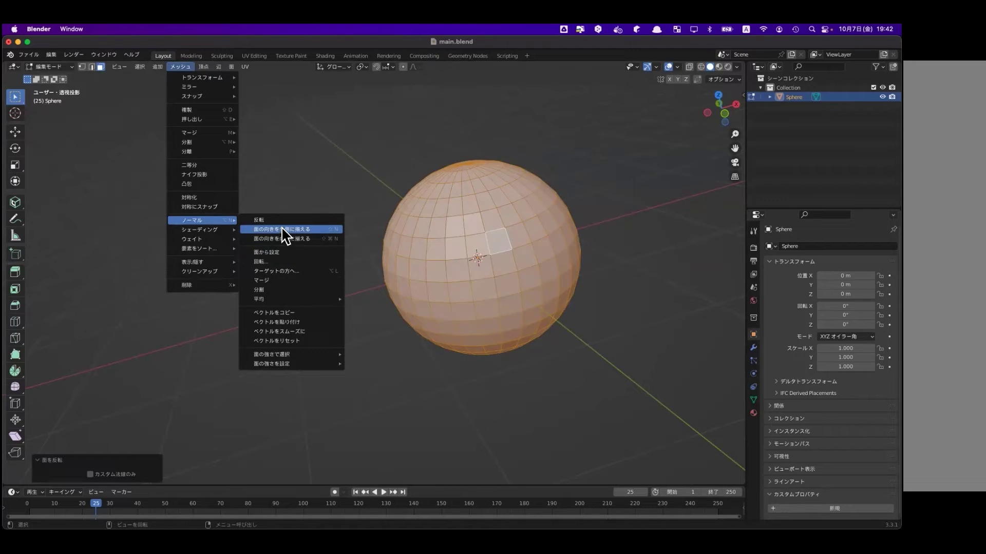
{"action": "left_click", "coordinate": [282, 229]}
- Turn on face-normal display in Viewport Overlays and reframe the sphere
{"action": "left_click", "coordinate": [678, 67]}
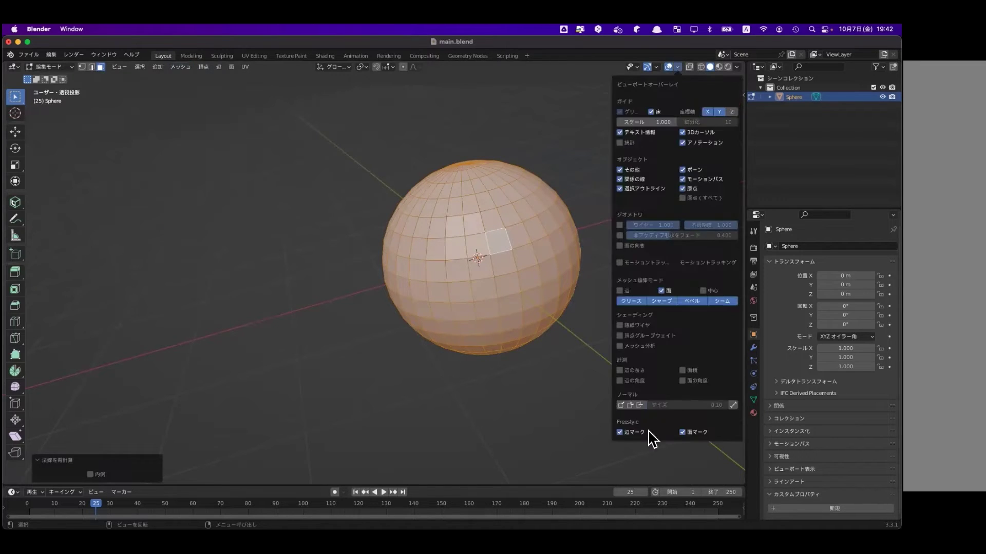
{"action": "left_click", "coordinate": [679, 67]}
{"action": "left_click", "coordinate": [640, 405]}
{"action": "mouse_move", "coordinate": [524, 350]}
{"action": "middle_mouse_down"}
{"action": "mouse_move", "coordinate": [528, 380]}
{"action": "mouse_move", "coordinate": [526, 371]}
{"action": "middle_mouse_up"}
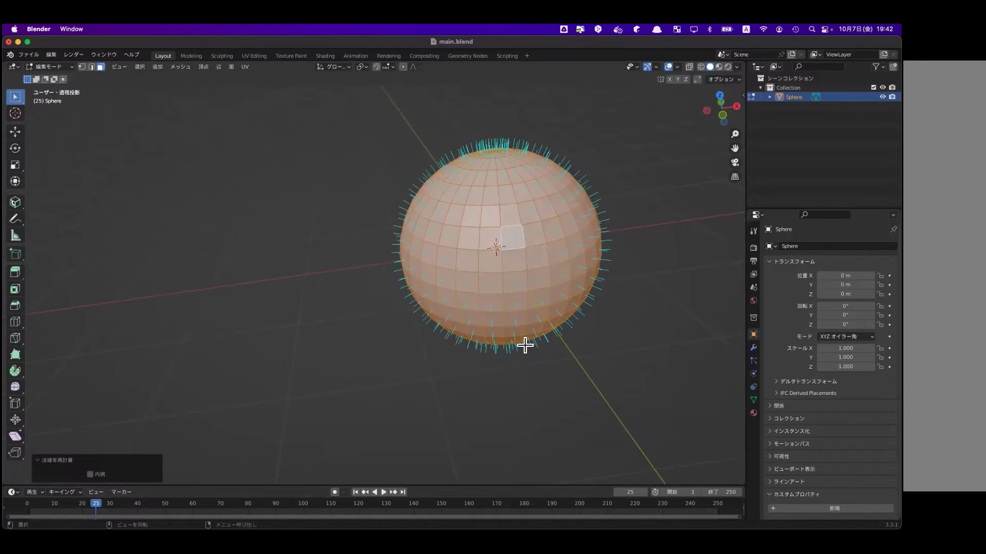
{"action": "scroll", "coordinate": [525, 345], "scroll_direction": "down", "scroll_amount": 2}
{"action": "mouse_move", "coordinate": [532, 301]}
{"action": "middle_mouse_down", "text": "shift"}
{"action": "mouse_move", "coordinate": [460, 318]}
{"action": "mouse_move", "coordinate": [471, 314]}
{"action": "middle_mouse_up", "text": "shift"}
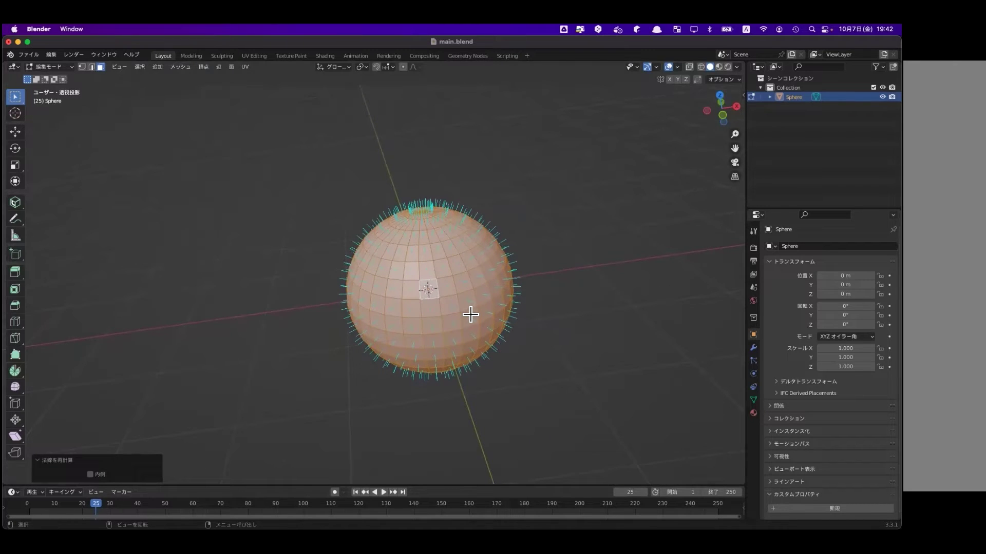
- Hide the face-normal lines in the Viewport Overlays
{"action": "left_click", "coordinate": [381, 307]}
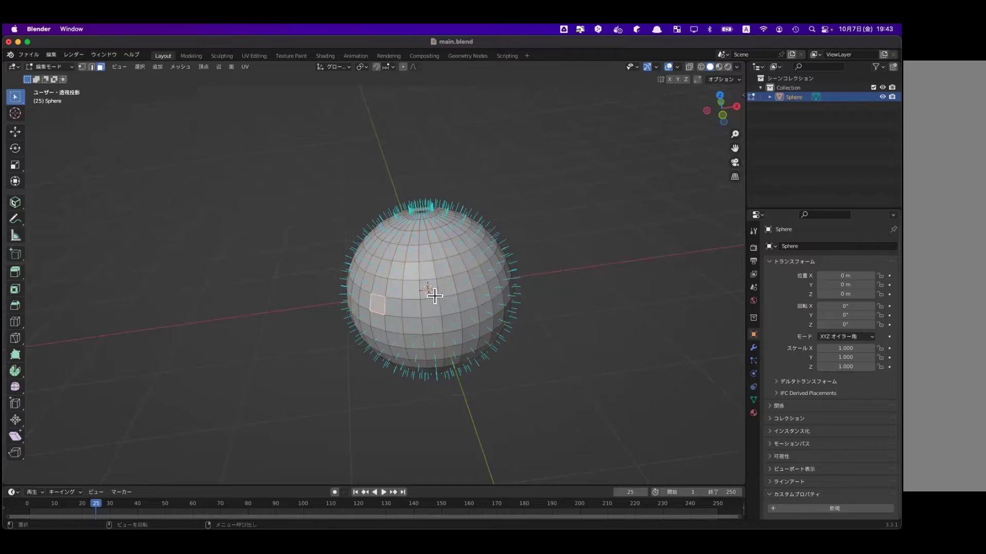
{"action": "left_click", "coordinate": [677, 67]}
{"action": "left_click", "coordinate": [678, 68]}
{"action": "left_click", "coordinate": [640, 406]}
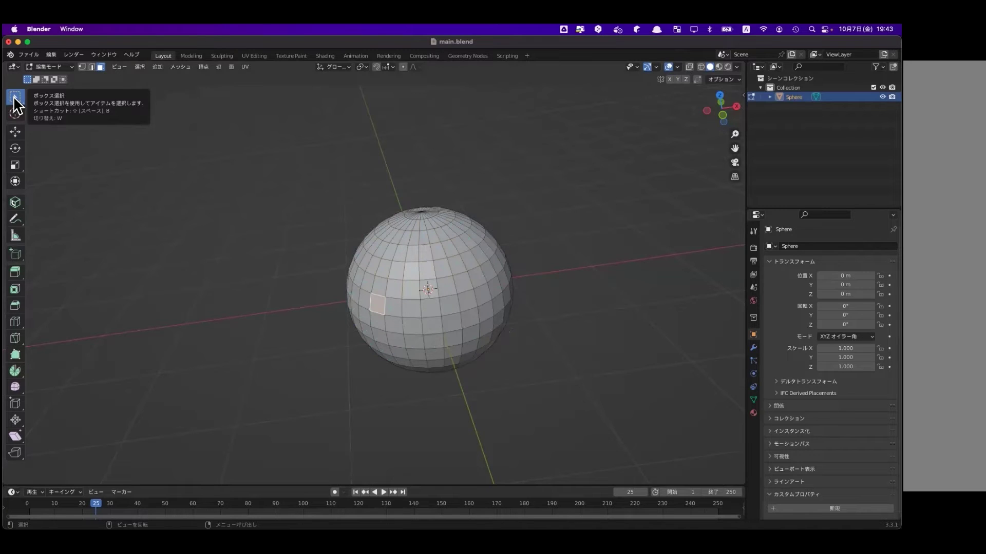
- Box-select faces across the sphere, then a centre block, testing Ctrl+I inversion
{"action": "mouse_move", "coordinate": [274, 176]}
{"action": "left_mouse_down"}
{"action": "mouse_move", "coordinate": [592, 407]}
{"action": "mouse_move", "coordinate": [308, 180]}
{"action": "mouse_move", "coordinate": [325, 209]}
{"action": "mouse_move", "coordinate": [540, 393]}
{"action": "mouse_move", "coordinate": [581, 403]}
{"action": "left_mouse_up"}
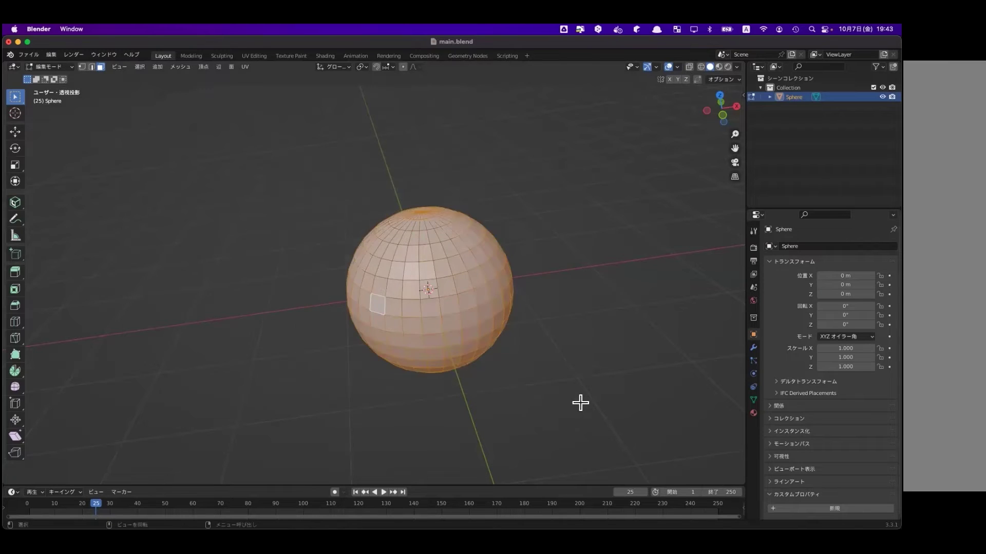
{"action": "mouse_move", "coordinate": [508, 323]}
{"action": "middle_mouse_down"}
{"action": "mouse_move", "coordinate": [405, 328]}
{"action": "mouse_move", "coordinate": [544, 316]}
{"action": "mouse_move", "coordinate": [383, 302]}
{"action": "middle_mouse_up"}
{"action": "mouse_move", "coordinate": [679, 264]}
{"action": "middle_mouse_down"}
{"action": "mouse_move", "coordinate": [652, 282]}
{"action": "mouse_move", "coordinate": [660, 276]}
{"action": "middle_mouse_up"}
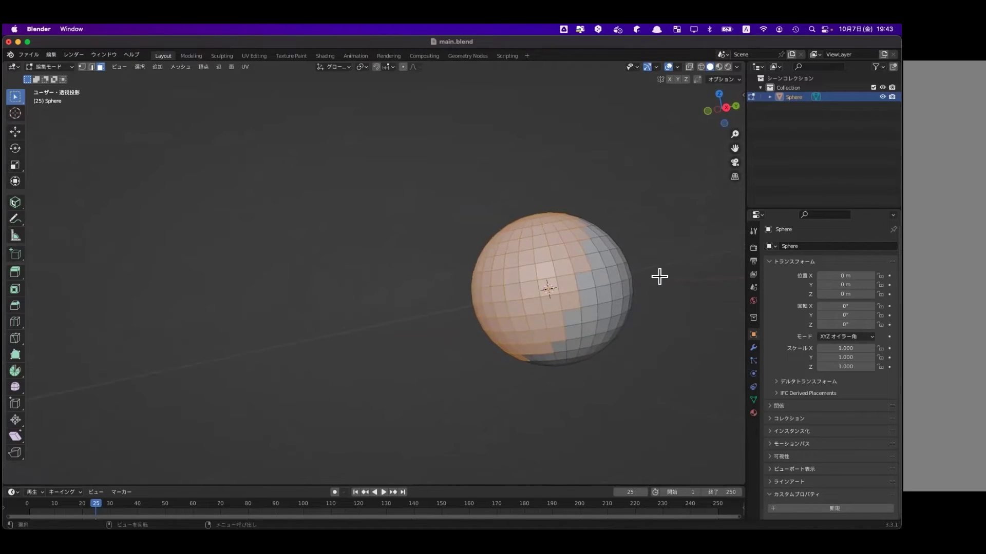
{"action": "mouse_move", "coordinate": [543, 293]}
{"action": "middle_mouse_down"}
{"action": "mouse_move", "coordinate": [682, 284]}
{"action": "mouse_move", "coordinate": [695, 306]}
{"action": "middle_mouse_up"}
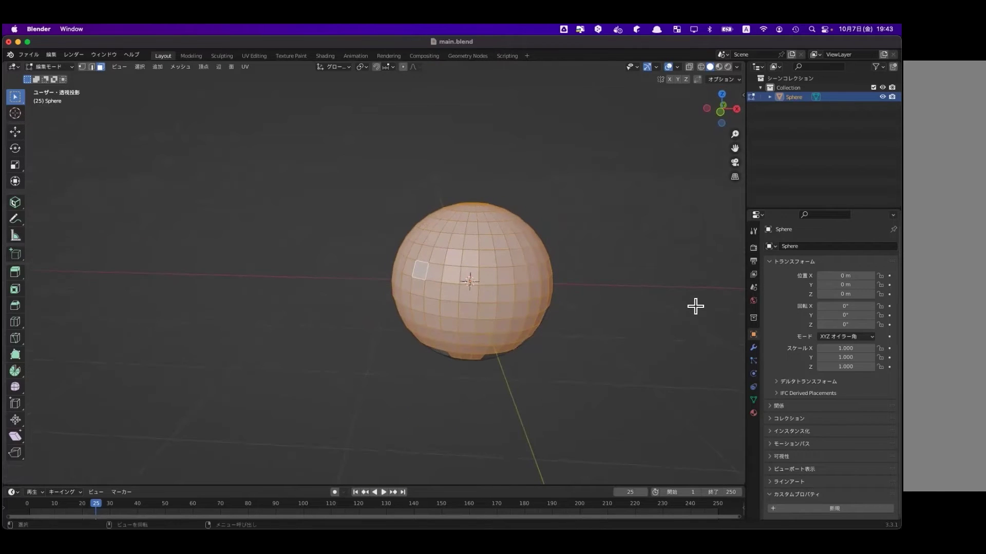
{"action": "left_click", "coordinate": [326, 228]}
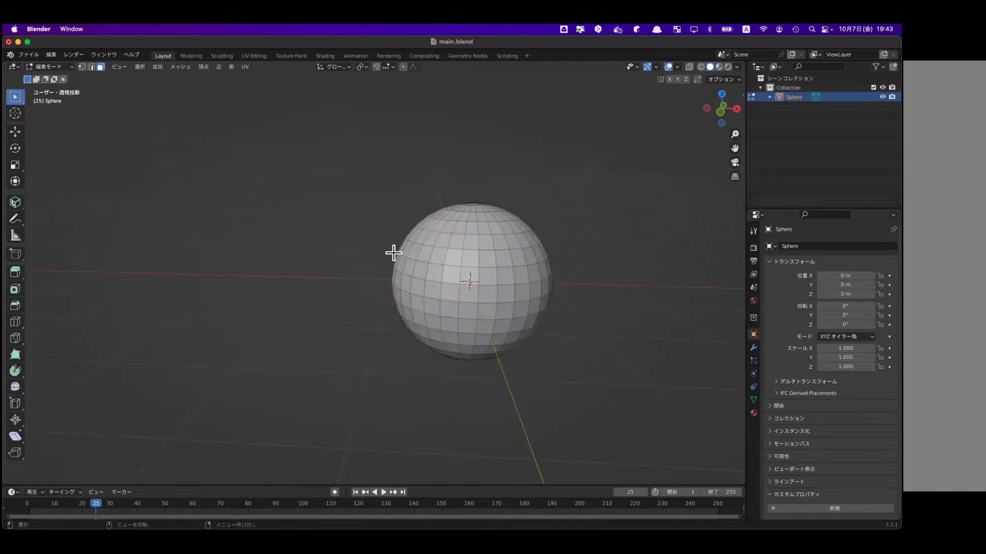
{"action": "mouse_move", "coordinate": [430, 249]}
{"action": "left_mouse_down"}
{"action": "mouse_move", "coordinate": [539, 307]}
{"action": "mouse_move", "coordinate": [521, 313]}
{"action": "left_mouse_up"}
{"action": "middle_click_drag", "start_coordinate": [521, 313], "coordinate": [501, 334]}
{"action": "scroll", "coordinate": [524, 269], "scroll_direction": "up", "scroll_amount": 2}
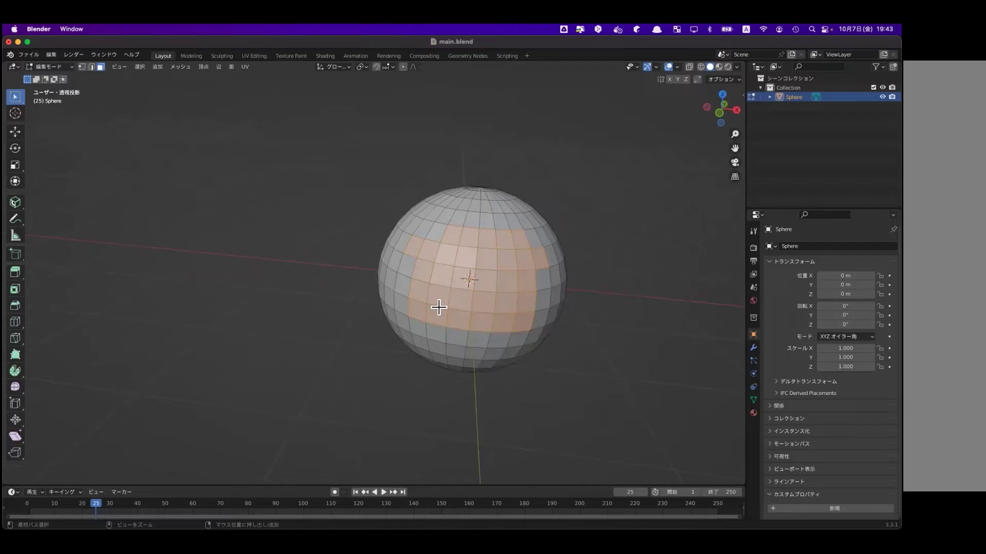
{"action": "key", "text": "ctrl+i"}
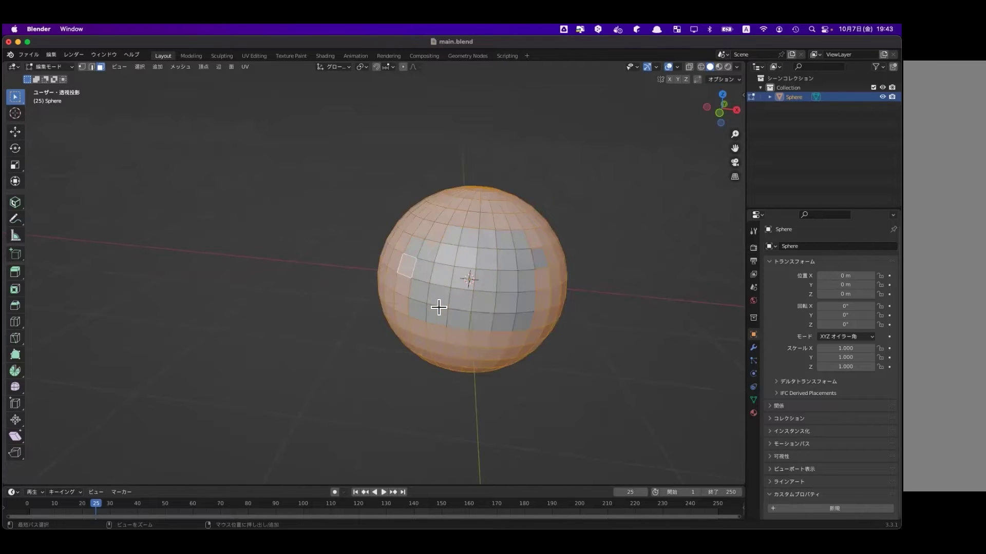
{"action": "key", "text": "ctrl+i"}
{"action": "key", "text": "ctrl+i"}
{"action": "key", "text": "ctrl+i"}
{"action": "key", "text": "ctrl+i"}
{"action": "key", "text": "ctrl+i"}
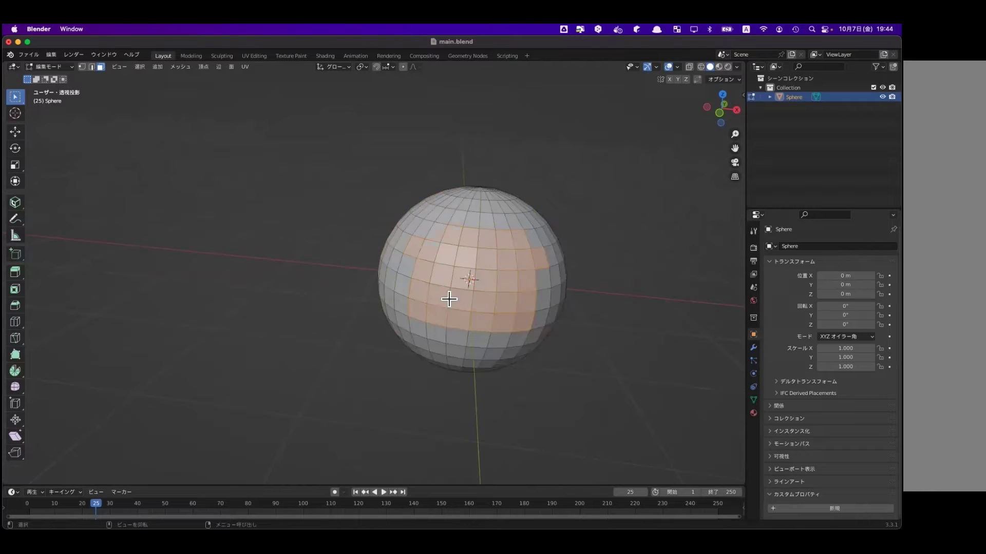
- Select a small front-centre block of faces and invert so every other face is selected
{"action": "left_click", "coordinate": [460, 280]}
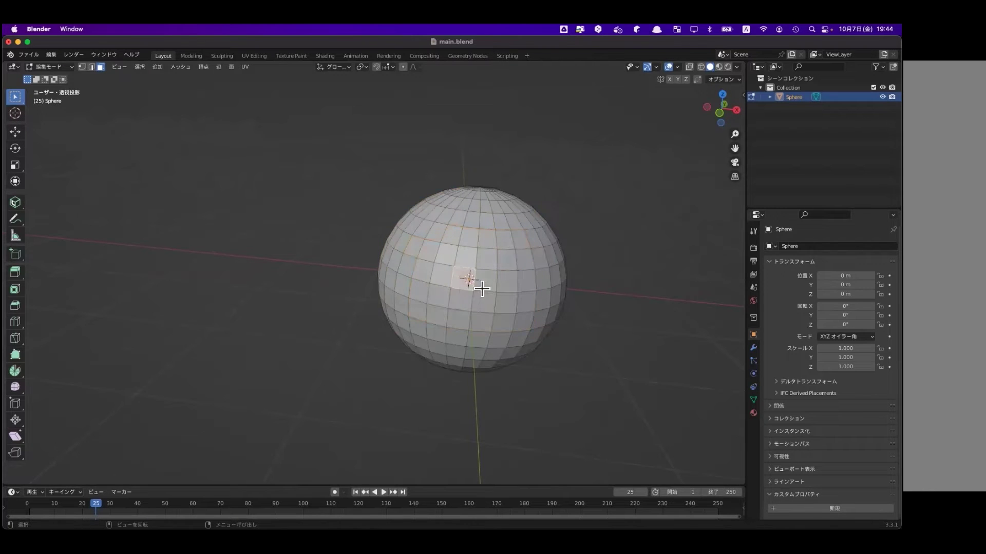
{"action": "left_click", "coordinate": [479, 286], "text": "shift"}
{"action": "middle_click_drag", "start_coordinate": [506, 286], "coordinate": [478, 259]}
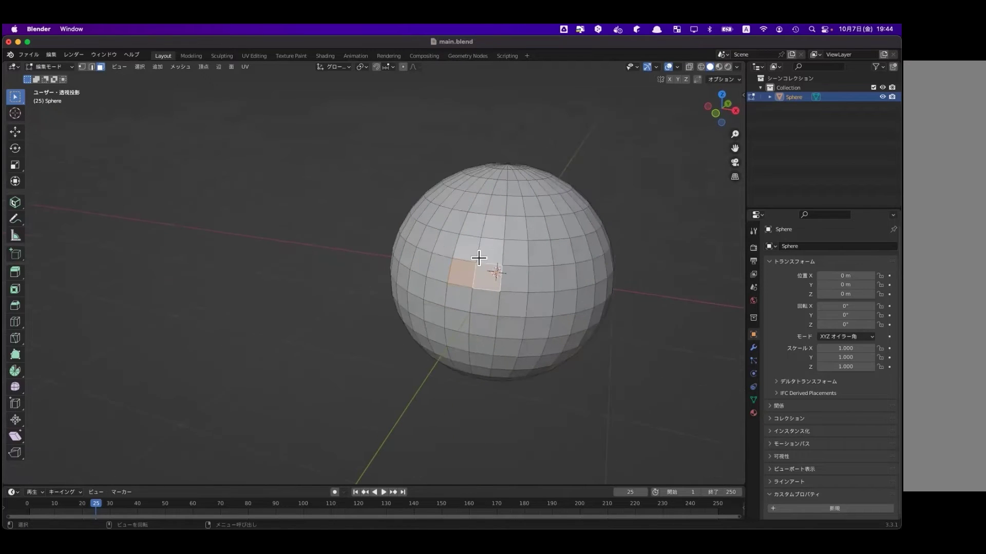
{"action": "left_click", "coordinate": [501, 227], "text": "shift"}
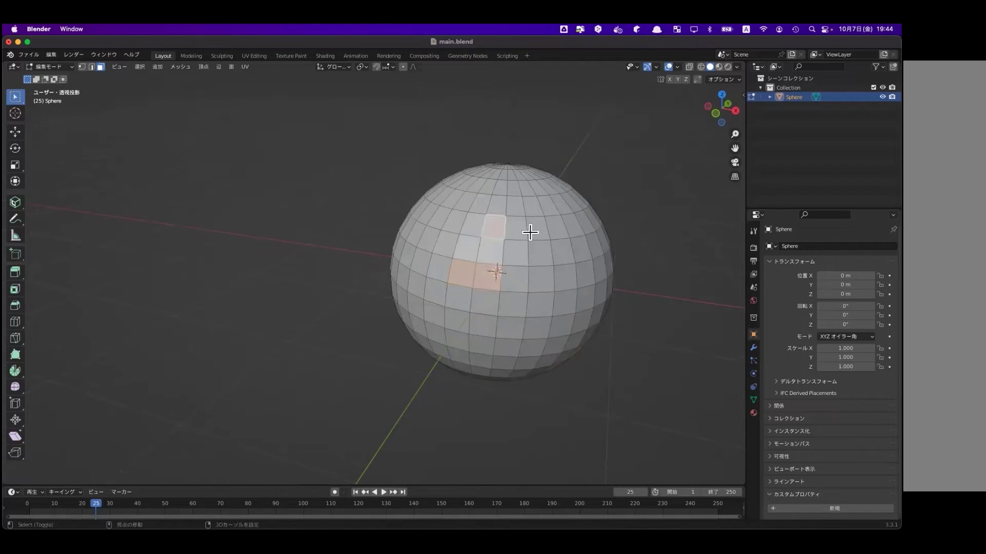
{"action": "left_click", "coordinate": [537, 244], "text": "shift"}
{"action": "left_click", "coordinate": [557, 260], "text": "shift"}
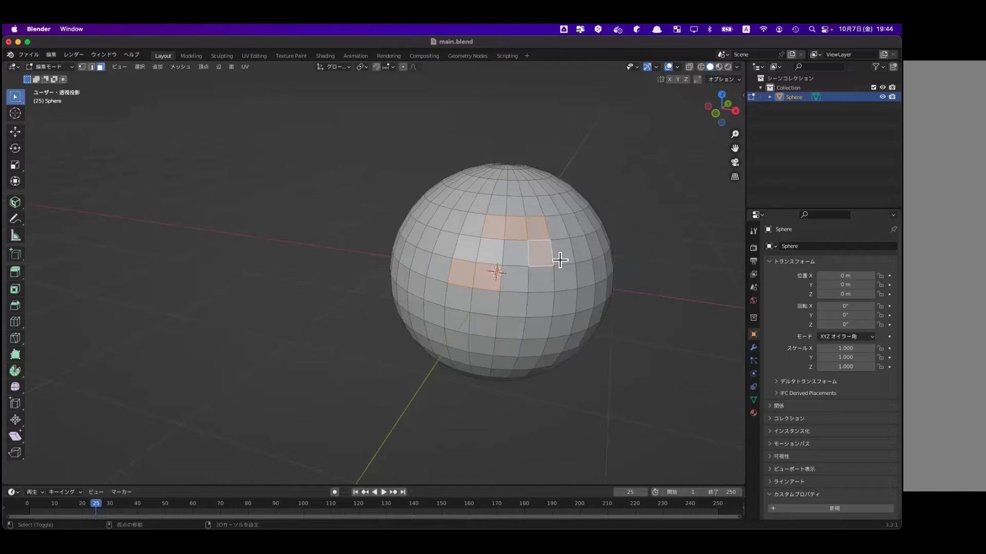
{"action": "left_click", "coordinate": [577, 256], "text": "shift"}
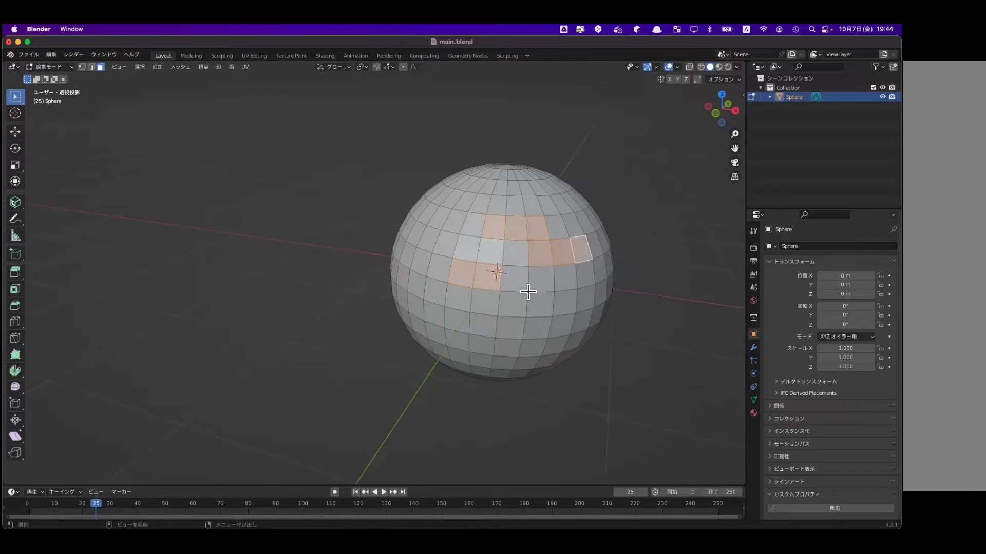
{"action": "left_click", "coordinate": [527, 288]}
{"action": "middle_click_drag", "start_coordinate": [539, 278], "coordinate": [550, 275]}
{"action": "left_click_drag", "start_coordinate": [447, 240], "coordinate": [527, 298], "text": "shift"}
{"action": "key", "text": "ctrl"}
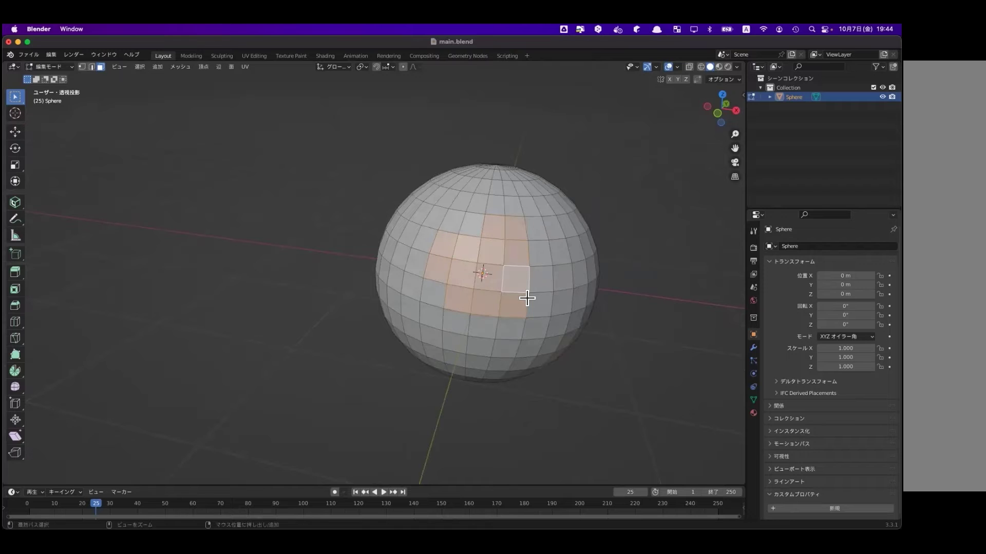
{"action": "key", "text": "ctrl+i"}
{"action": "mouse_move", "coordinate": [506, 295]}
{"action": "middle_mouse_down"}
{"action": "mouse_move", "coordinate": [484, 308]}
{"action": "mouse_move", "coordinate": [500, 303]}
{"action": "middle_mouse_up"}
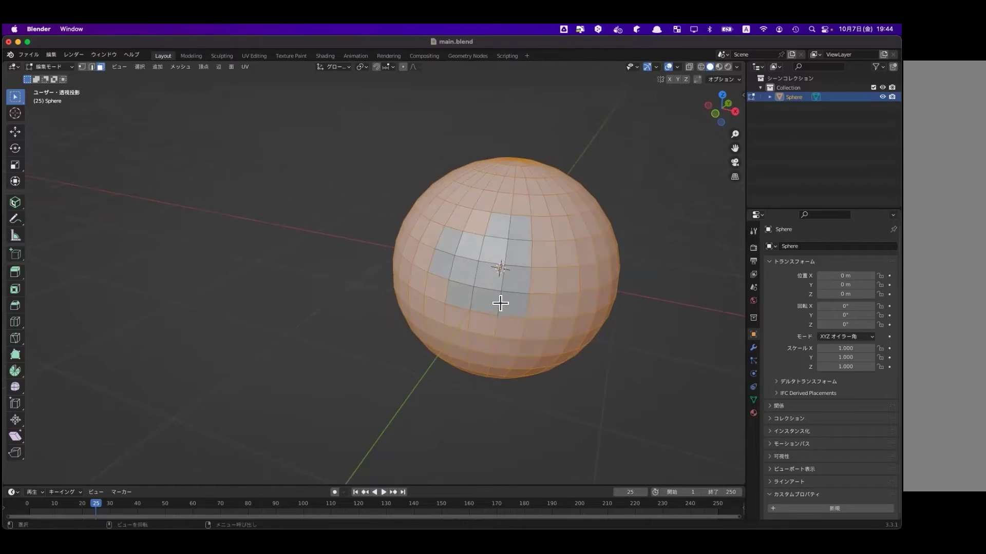
{"action": "scroll", "coordinate": [500, 303], "scroll_direction": "down", "scroll_amount": 2}
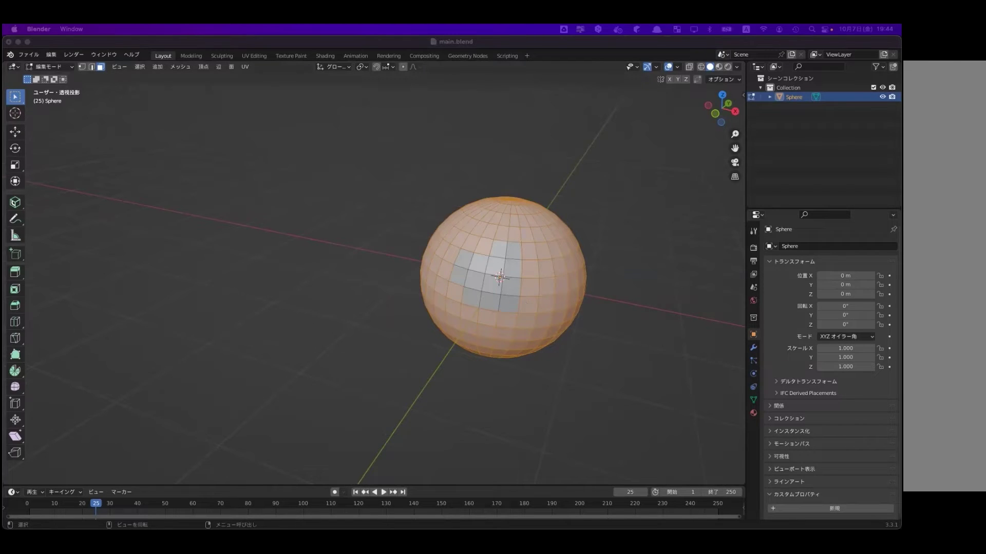
{"action": "left_click", "coordinate": [559, 284]}
{"action": "left_click", "coordinate": [523, 291]}
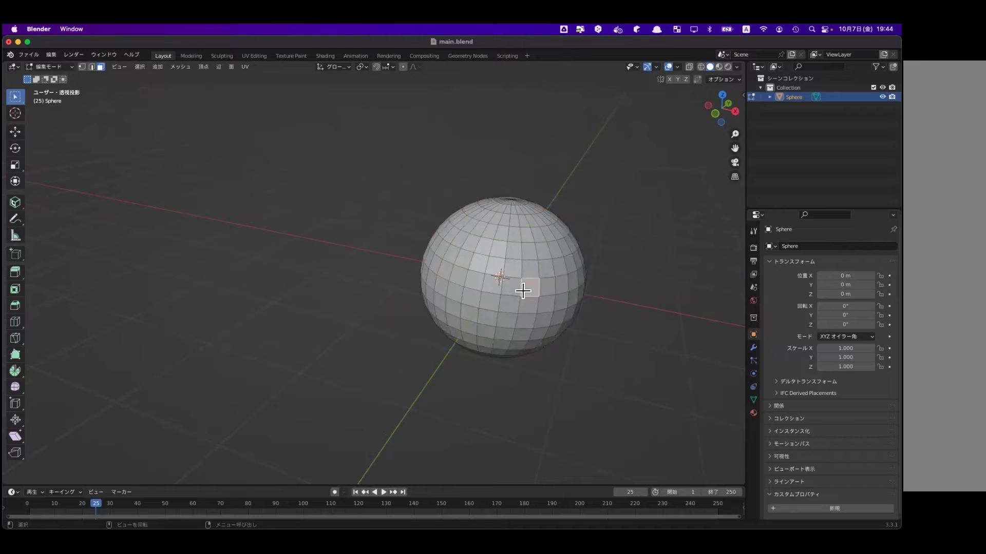
{"action": "key", "text": "s"}
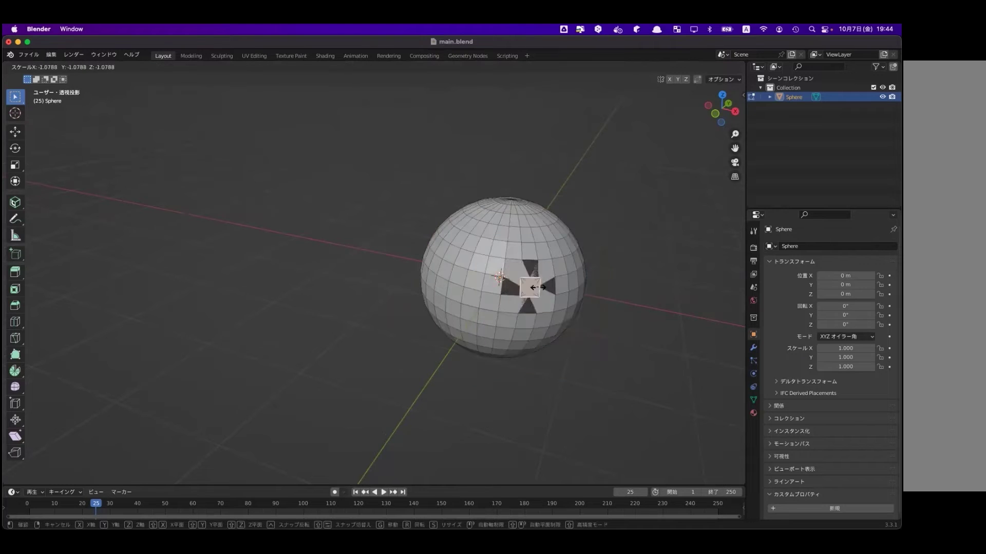
{"action": "right_click", "coordinate": [528, 287]}
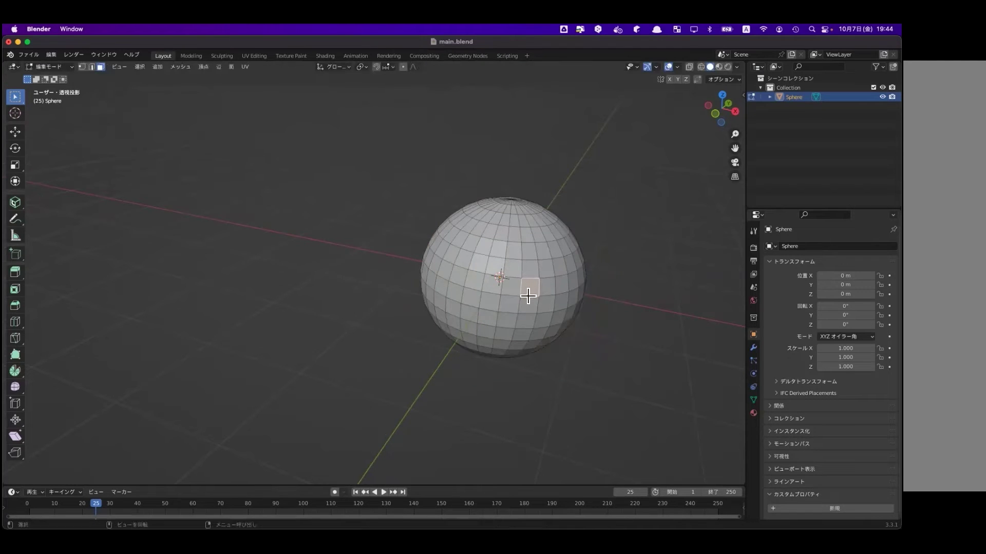
{"action": "left_click", "coordinate": [513, 304]}
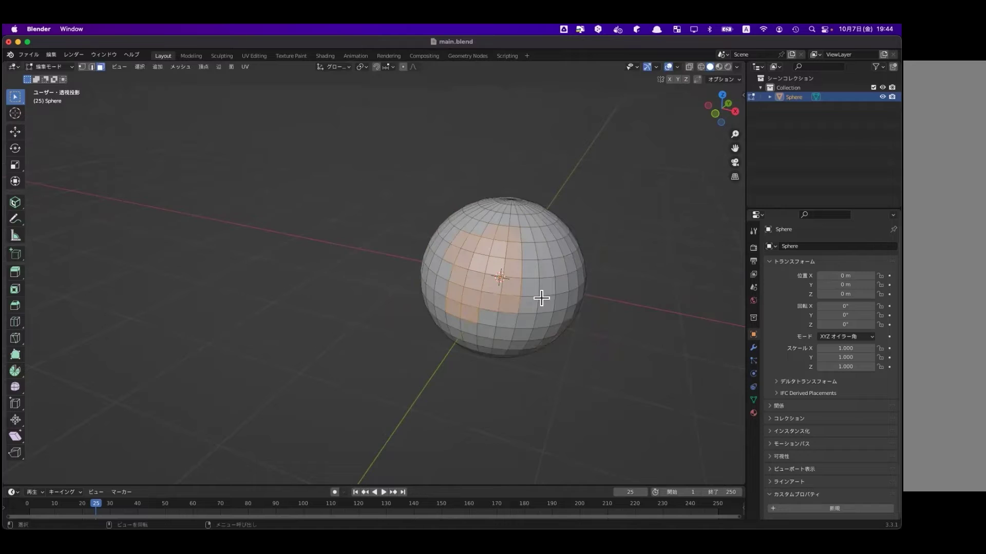
{"action": "key", "text": "s"}
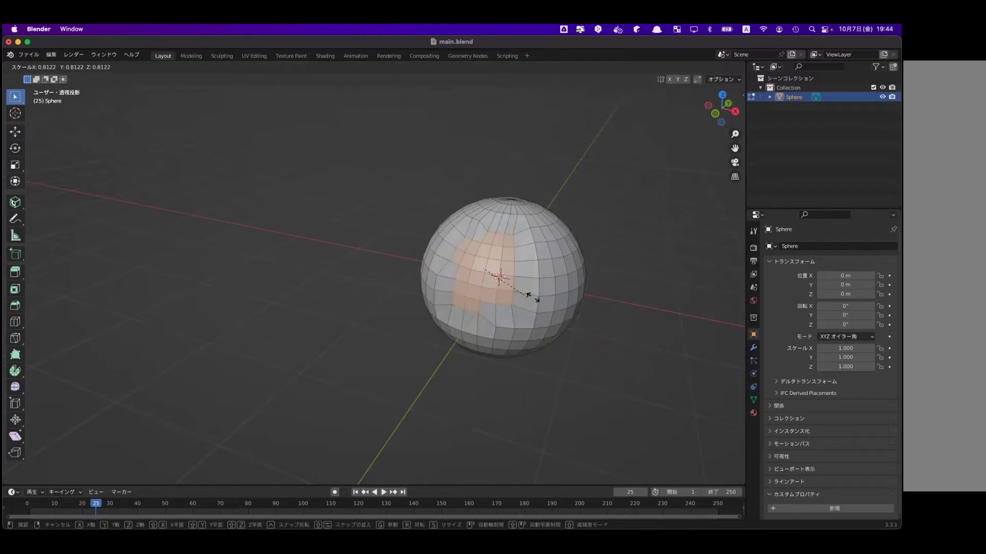
{"action": "right_click", "coordinate": [598, 285]}
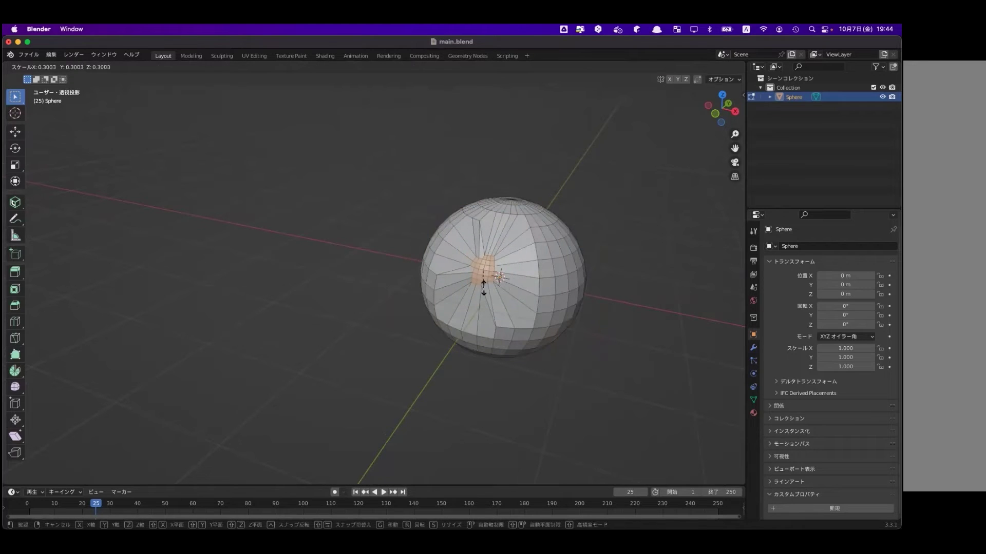
{"action": "key", "text": "ctrl+i"}
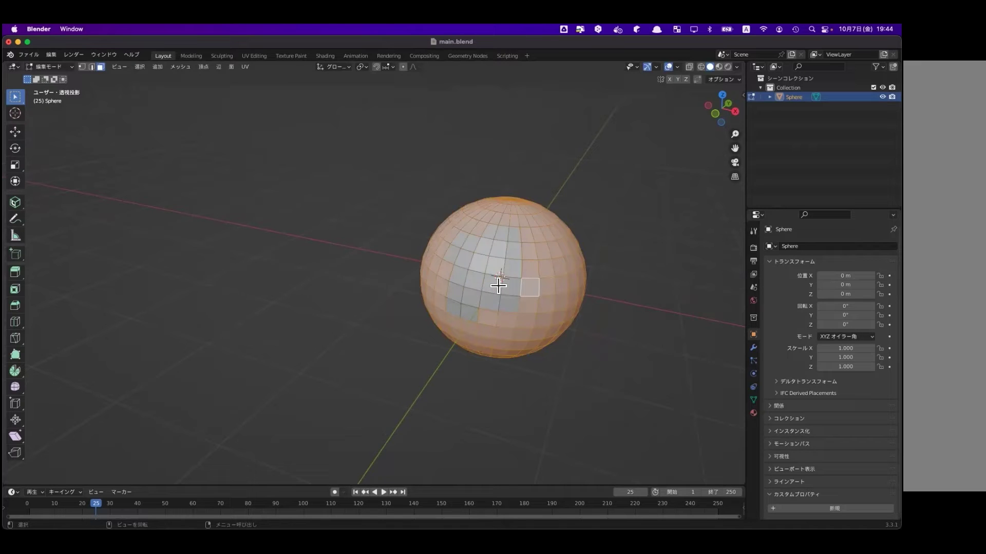
{"action": "key", "text": "s"}
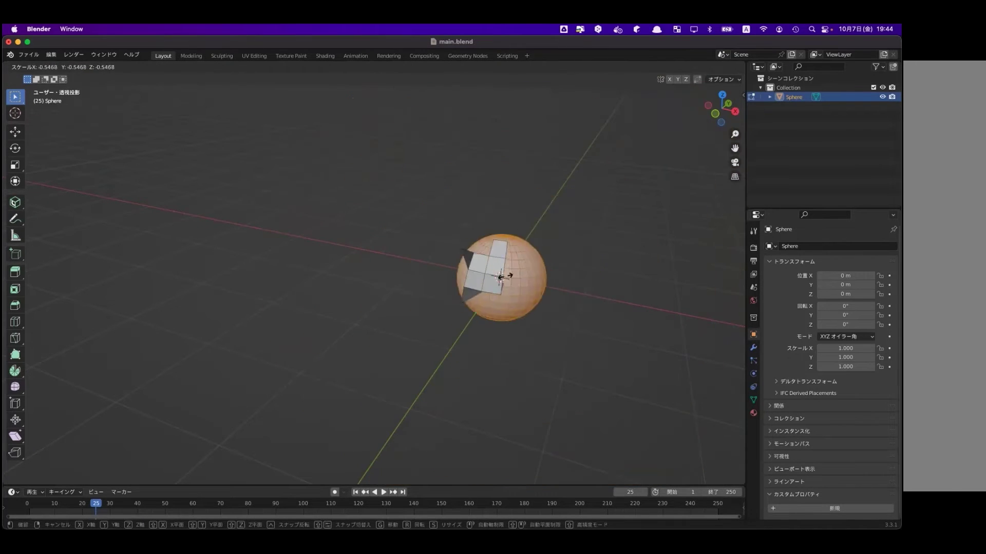
{"action": "scroll", "coordinate": [488, 290], "scroll_direction": "up", "scroll_amount": 1}
{"action": "scroll", "coordinate": [489, 291], "scroll_direction": "down", "scroll_amount": 5}
{"action": "scroll", "coordinate": [491, 291], "scroll_direction": "up", "scroll_amount": 2}
{"action": "scroll", "coordinate": [491, 291], "scroll_direction": "up", "scroll_amount": 2}
{"action": "scroll", "coordinate": [491, 291], "scroll_direction": "down", "scroll_amount": 3}
{"action": "right_click", "coordinate": [491, 290]}
{"action": "scroll", "coordinate": [495, 286], "scroll_direction": "down", "scroll_amount": 1}
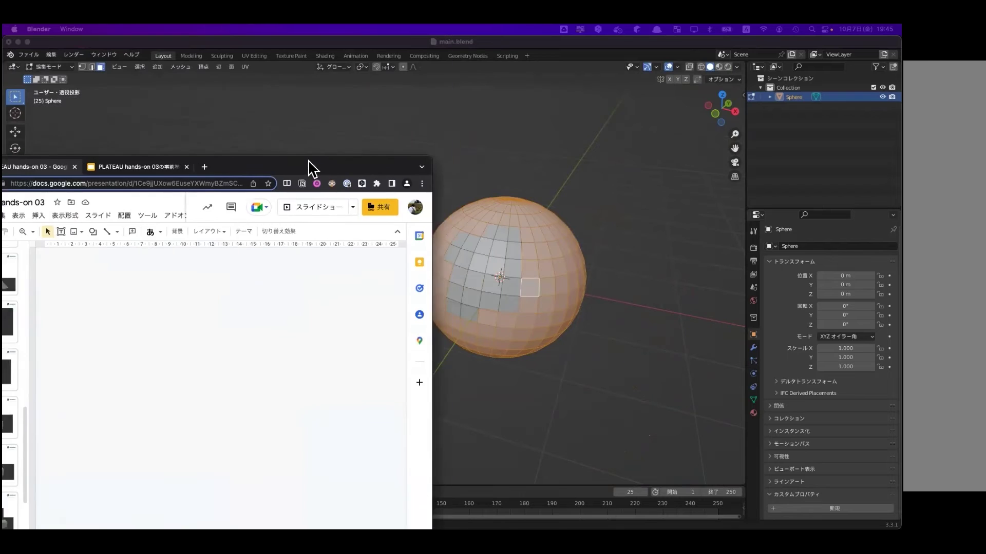
- Maximise the Google Slides window over Blender and go to slide 41
{"action": "left_click_drag", "start_coordinate": [310, 165], "coordinate": [451, 120]}
{"action": "double_click", "coordinate": [447, 112]}
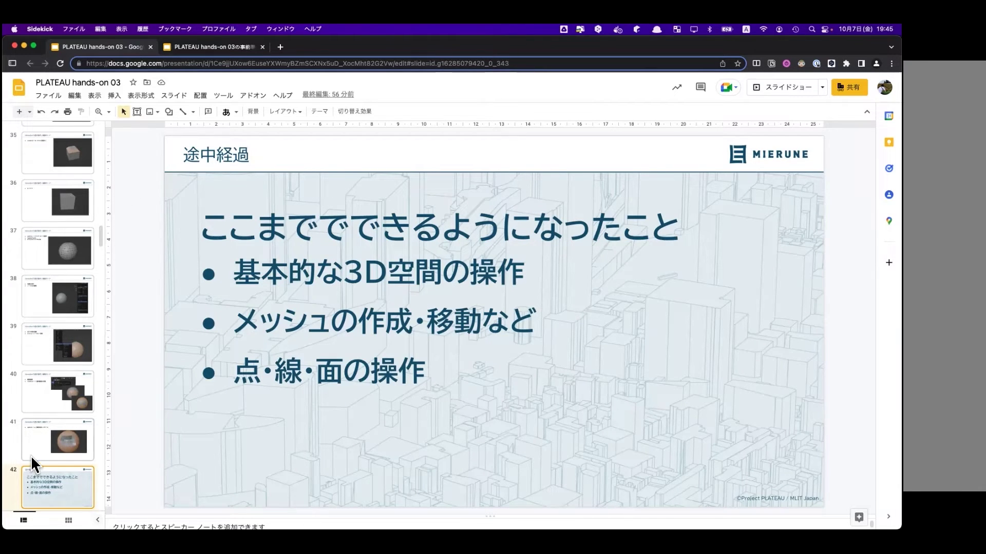
{"action": "left_click", "coordinate": [41, 439]}
{"action": "scroll", "coordinate": [41, 438], "scroll_direction": "up", "scroll_amount": 5}
{"action": "scroll", "coordinate": [41, 438], "scroll_direction": "up", "scroll_amount": 5}
{"action": "scroll", "coordinate": [41, 438], "scroll_direction": "up", "scroll_amount": 10}
{"action": "scroll", "coordinate": [41, 438], "scroll_direction": "down", "scroll_amount": 5}
{"action": "scroll", "coordinate": [41, 438], "scroll_direction": "down", "scroll_amount": 8}
{"action": "scroll", "coordinate": [41, 438], "scroll_direction": "down", "scroll_amount": 7}
{"action": "scroll", "coordinate": [41, 438], "scroll_direction": "down", "scroll_amount": 5}
{"action": "scroll", "coordinate": [41, 439], "scroll_direction": "up", "scroll_amount": 2}
{"action": "scroll", "coordinate": [41, 439], "scroll_direction": "up", "scroll_amount": 1}
- Advance to slide 43 on PLATEAU OBJ files, then move the browser aside to reveal Blender
{"action": "left_click", "coordinate": [53, 381]}
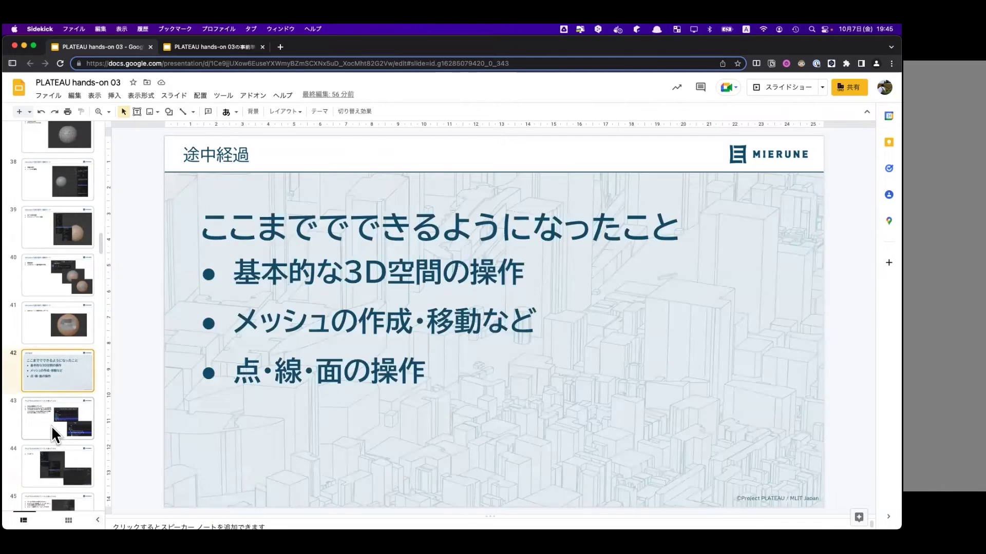
{"action": "left_click", "coordinate": [52, 424]}
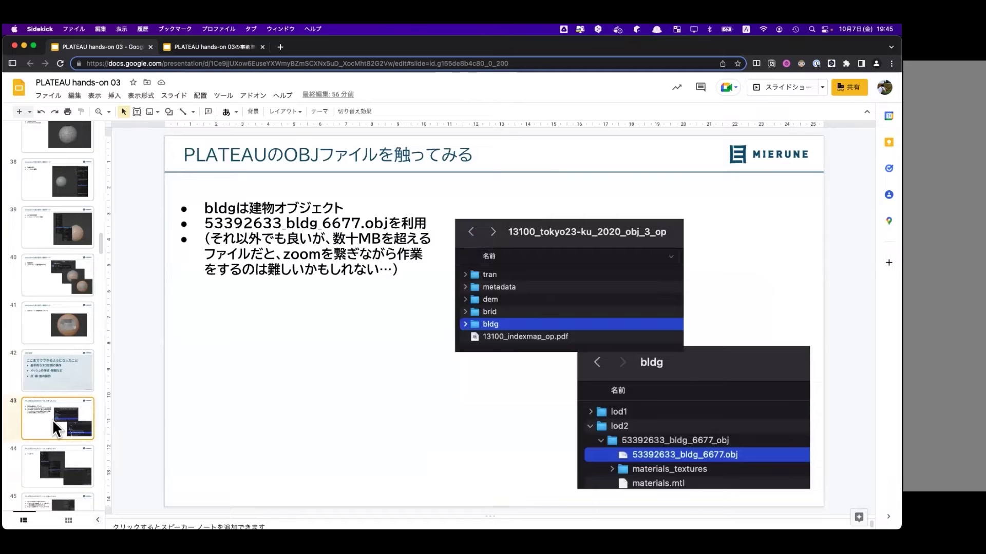
{"action": "left_click", "coordinate": [58, 372]}
{"action": "left_click", "coordinate": [53, 426]}
{"action": "mouse_move", "coordinate": [440, 42]}
{"action": "left_mouse_down"}
{"action": "mouse_move", "coordinate": [65, 188]}
{"action": "mouse_move", "coordinate": [2, 185]}
{"action": "left_mouse_up"}
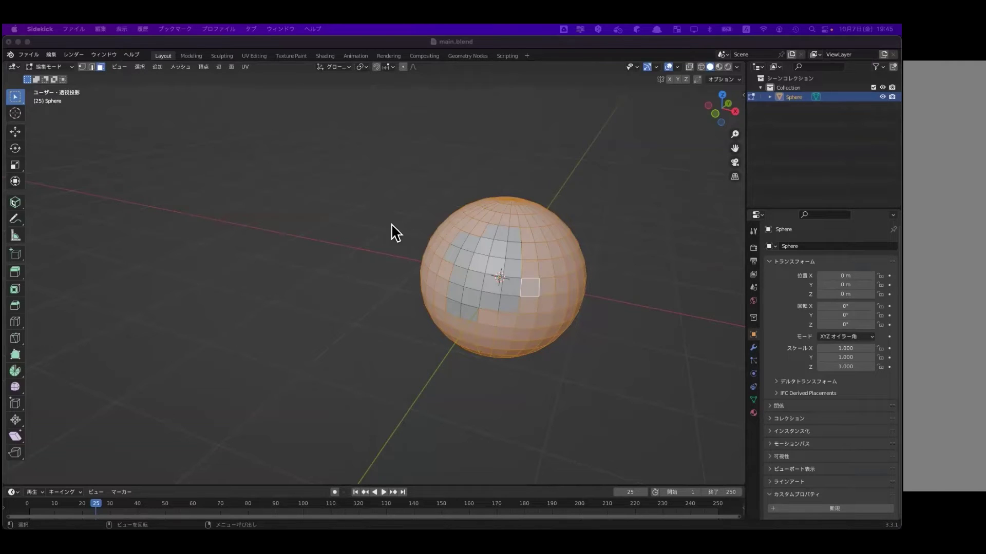
- Leave edit mode and delete the UV sphere, leaving the scene empty
{"action": "scroll", "coordinate": [436, 337], "scroll_direction": "down", "scroll_amount": 3}
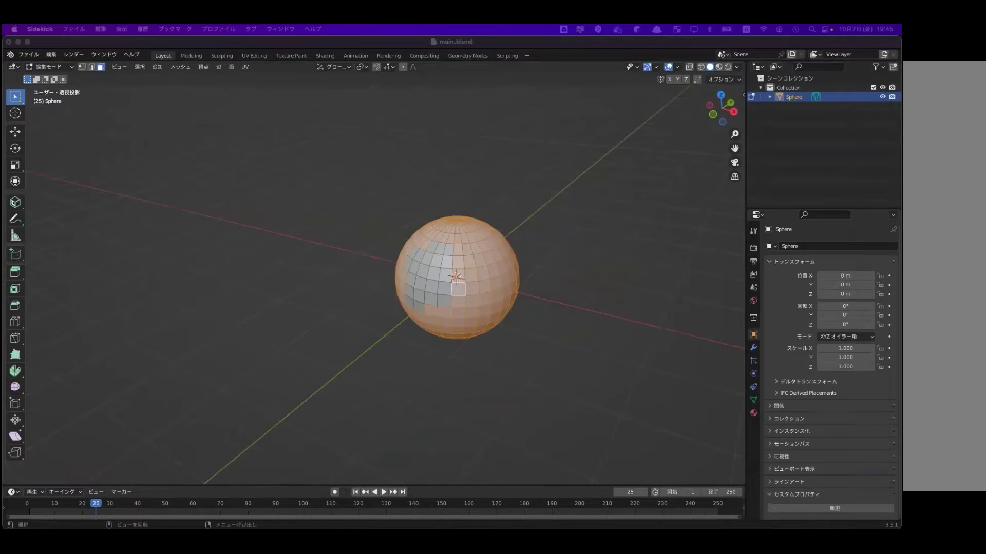
{"action": "left_click", "coordinate": [460, 330]}
{"action": "key", "text": "Tab"}
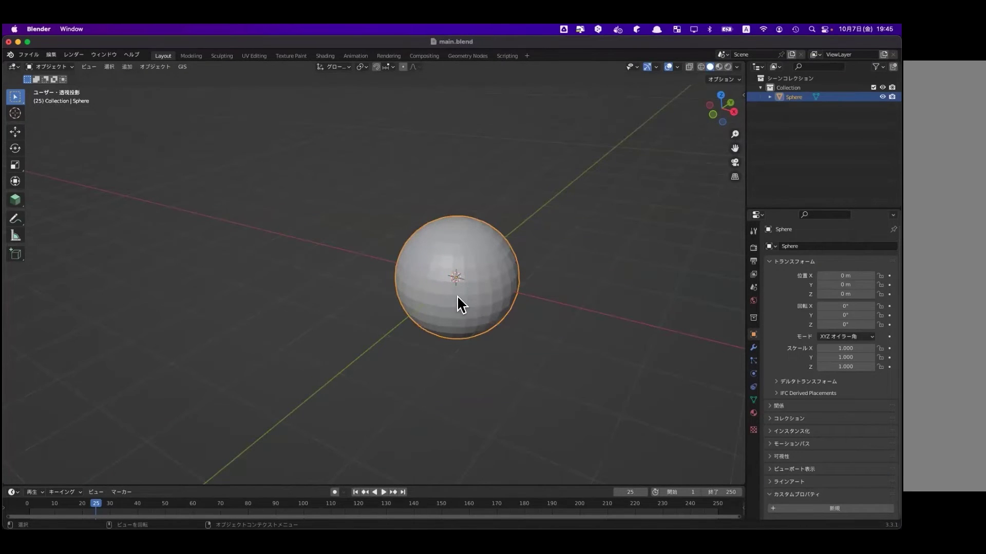
{"action": "key", "text": "x"}
{"action": "left_click", "coordinate": [418, 290]}
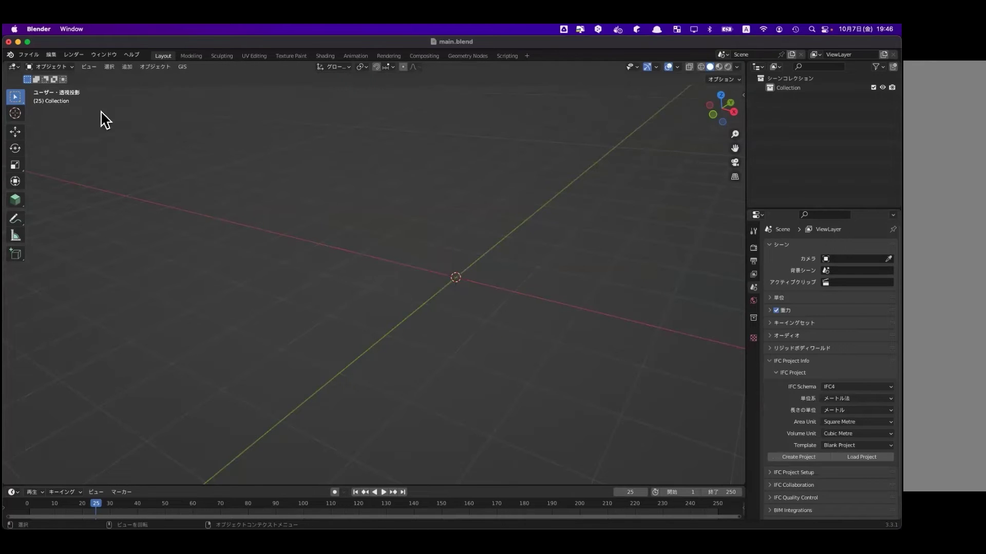
- Show File > Import's format list, including Wavefront (.obj)
{"action": "left_click", "coordinate": [29, 55]}
{"action": "left_click", "coordinate": [28, 54]}
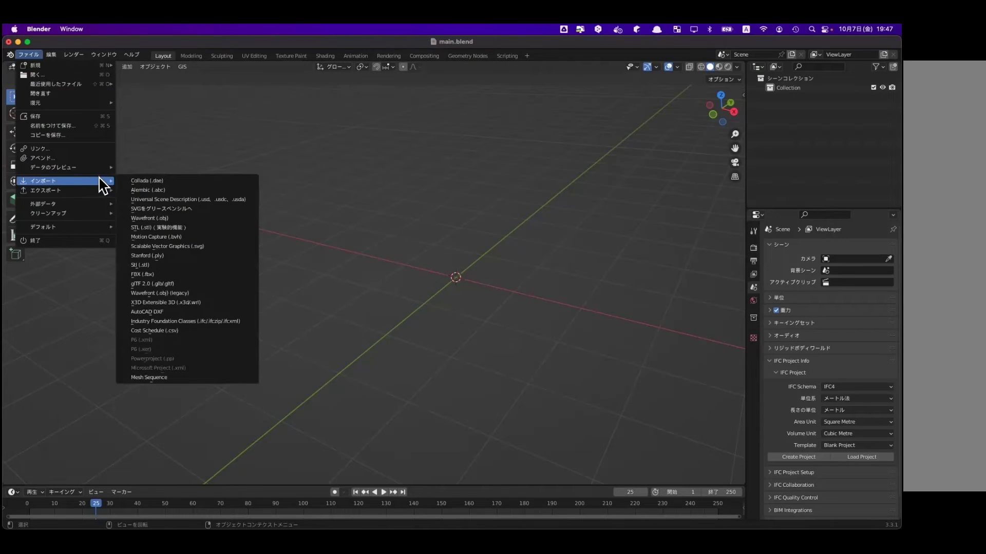
{"action": "mouse_move", "coordinate": [43, 181]}
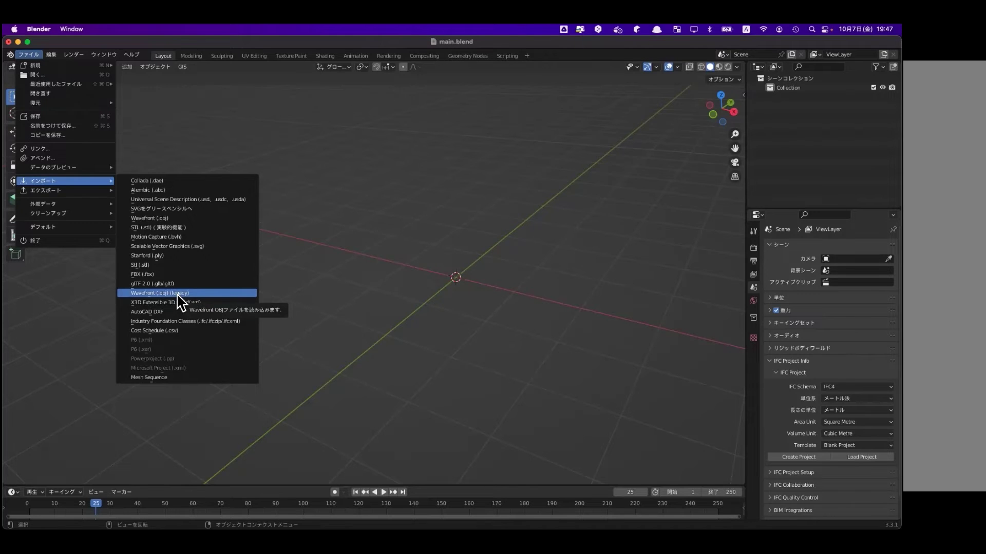
- In the OBJ importer, browse to 13100_tokyo23-ku_2020_obj_3_op/bldg/lod2 and select 53392633_bldg_6677.obj
{"action": "left_click", "coordinate": [174, 294]}
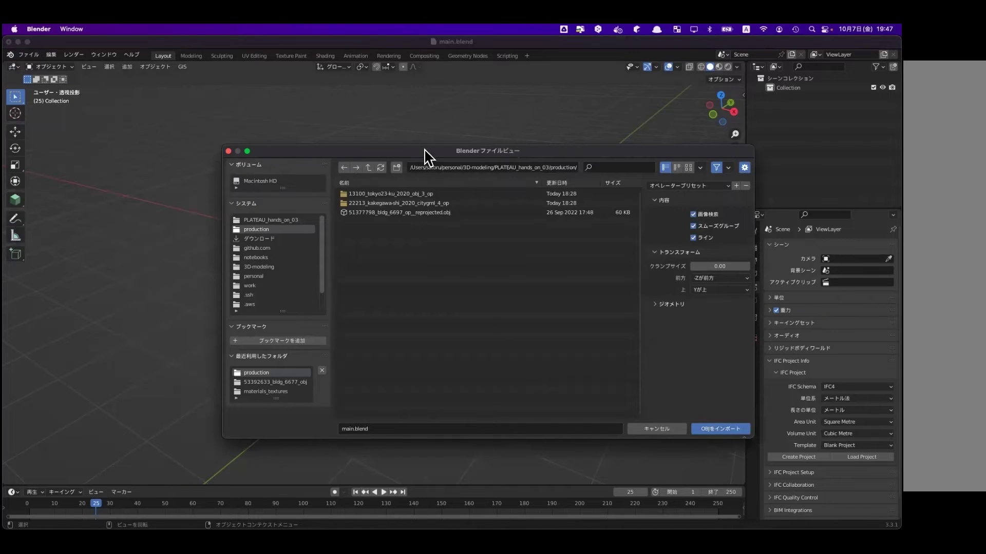
{"action": "left_click_drag", "start_coordinate": [424, 152], "coordinate": [326, 159]}
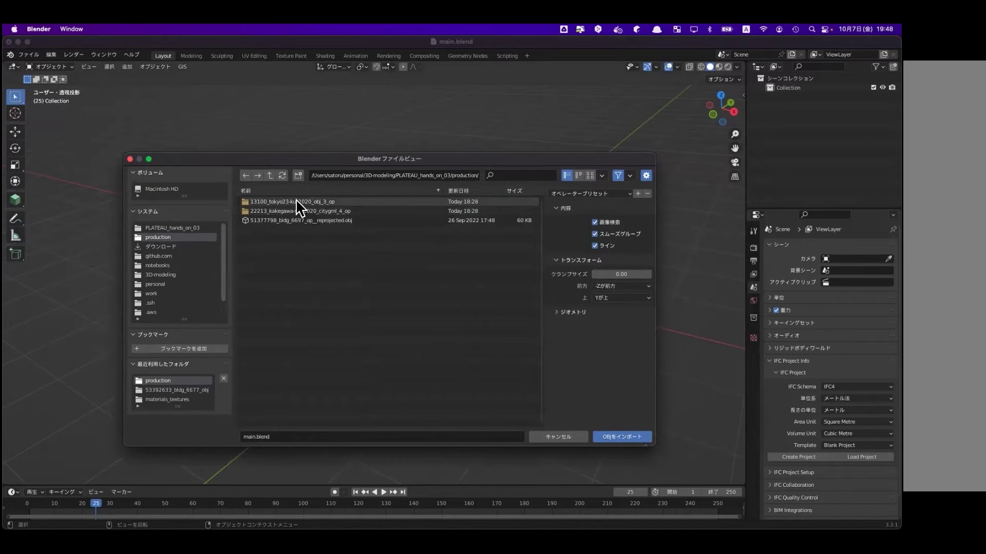
{"action": "left_click", "coordinate": [245, 203]}
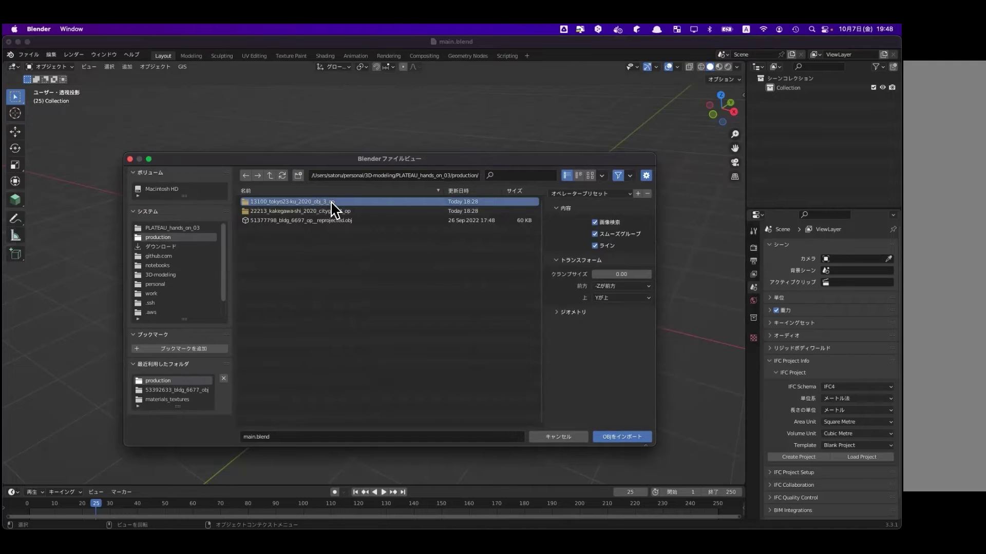
{"action": "double_click", "coordinate": [307, 203]}
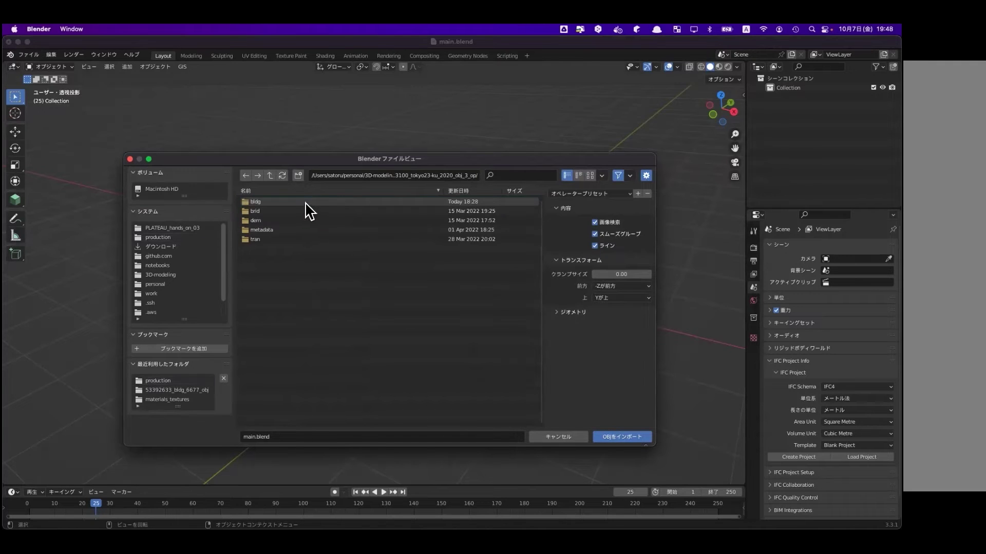
{"action": "double_click", "coordinate": [259, 202]}
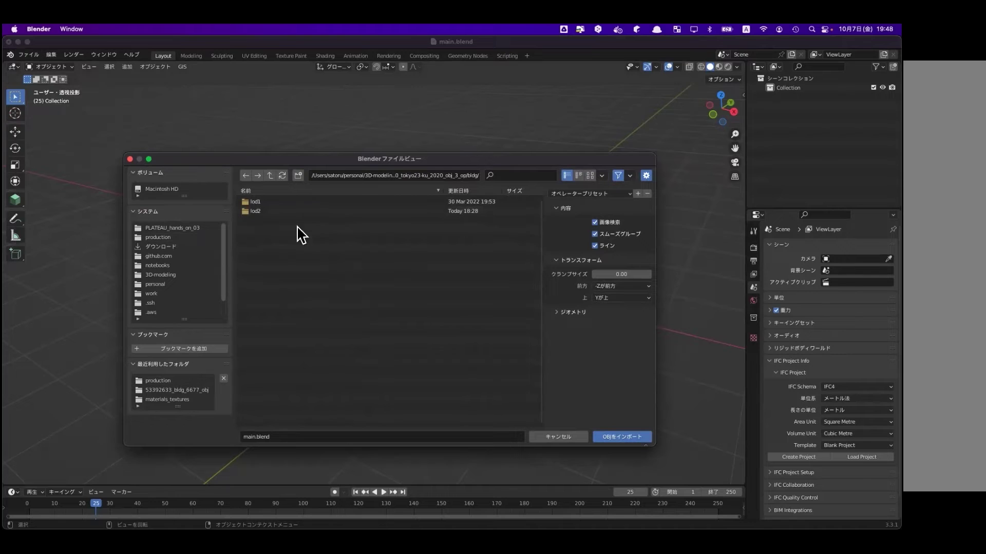
{"action": "double_click", "coordinate": [268, 213]}
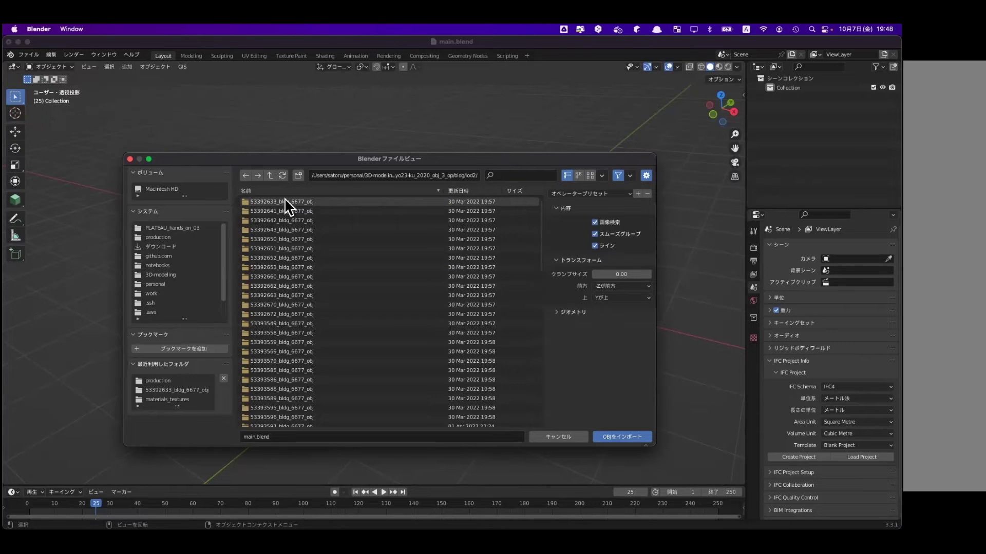
{"action": "double_click", "coordinate": [321, 202]}
{"action": "left_click", "coordinate": [322, 211]}
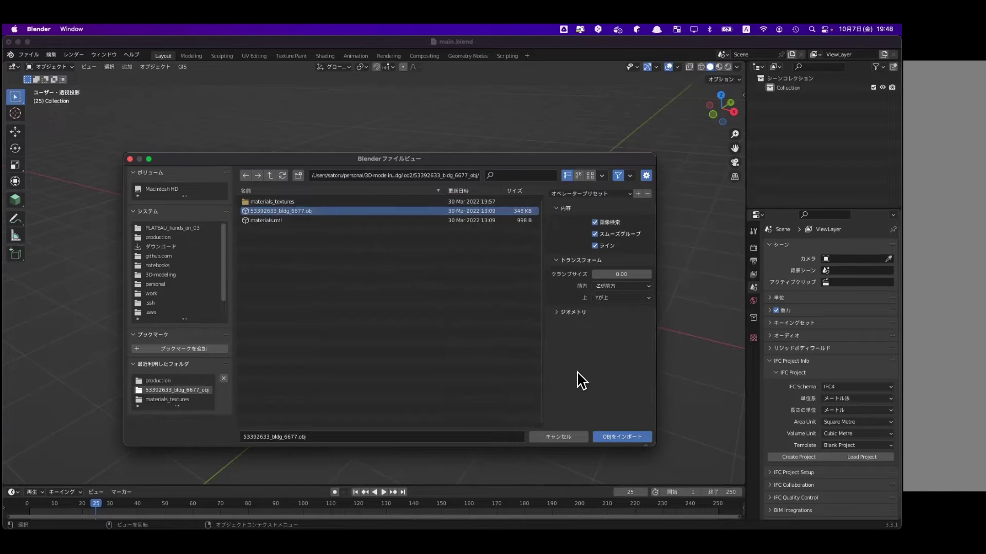
- Import 53392633_bldg_6677.obj and select the new object in the Outliner
{"action": "left_click", "coordinate": [616, 438]}
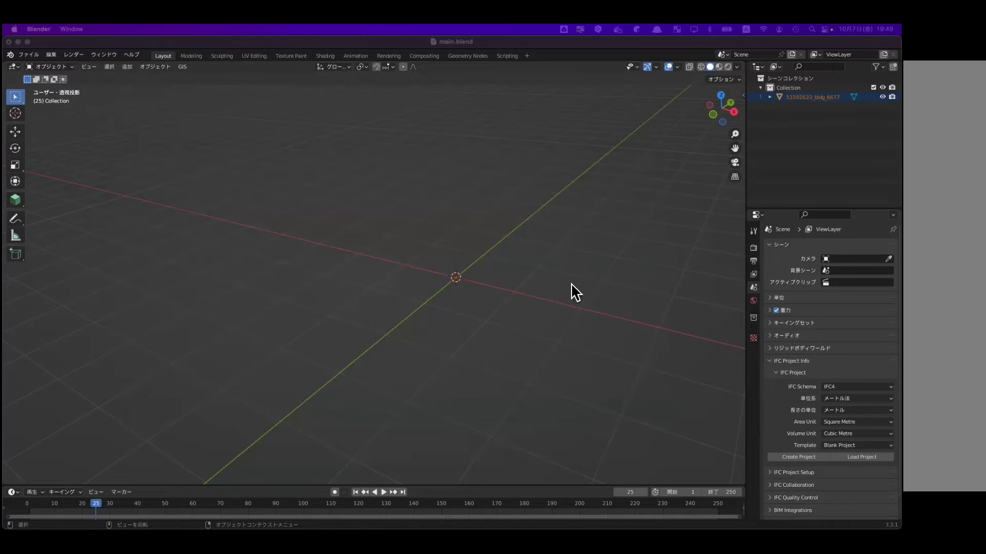
{"action": "key", "text": "alt"}
{"action": "middle_click_drag", "start_coordinate": [534, 287], "coordinate": [552, 278]}
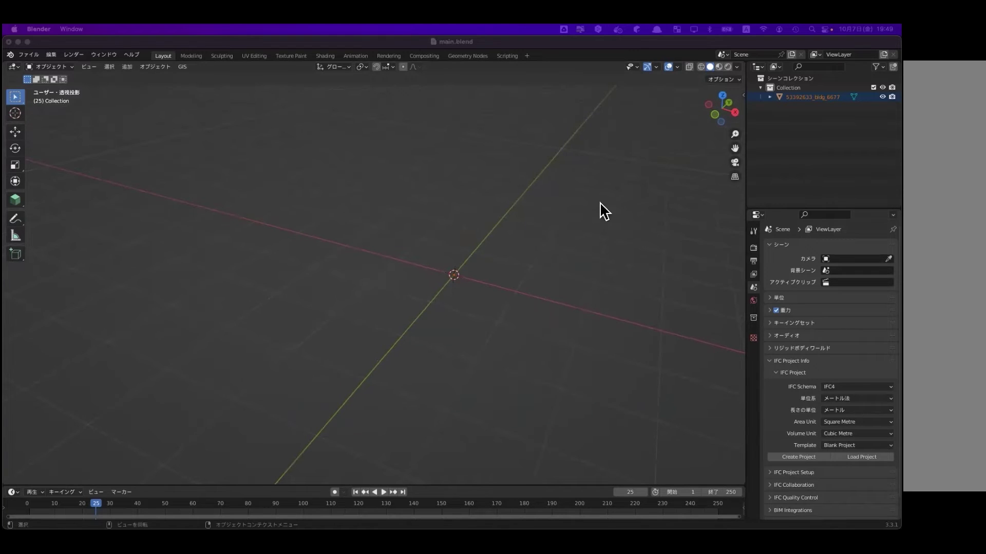
{"action": "left_click", "coordinate": [798, 155]}
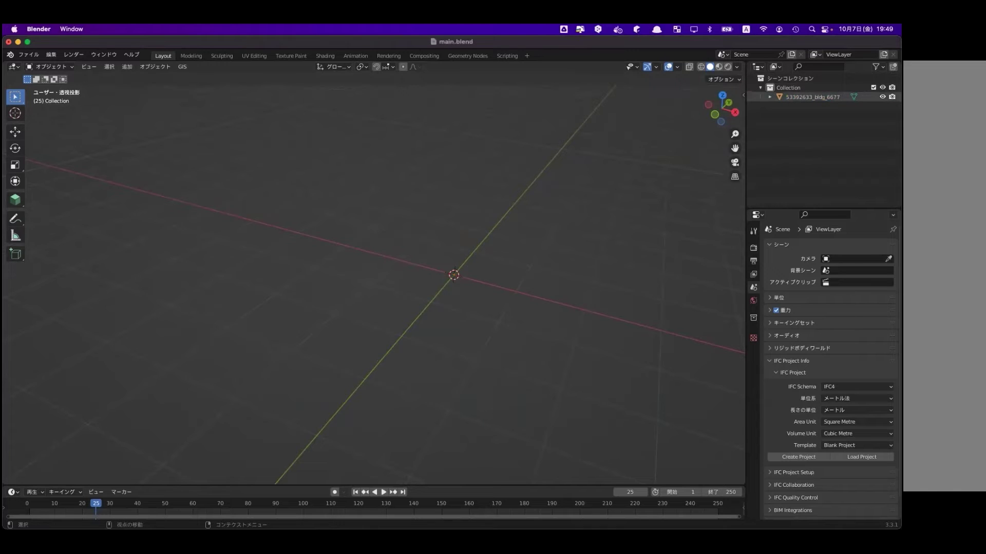
{"action": "left_click", "coordinate": [812, 97]}
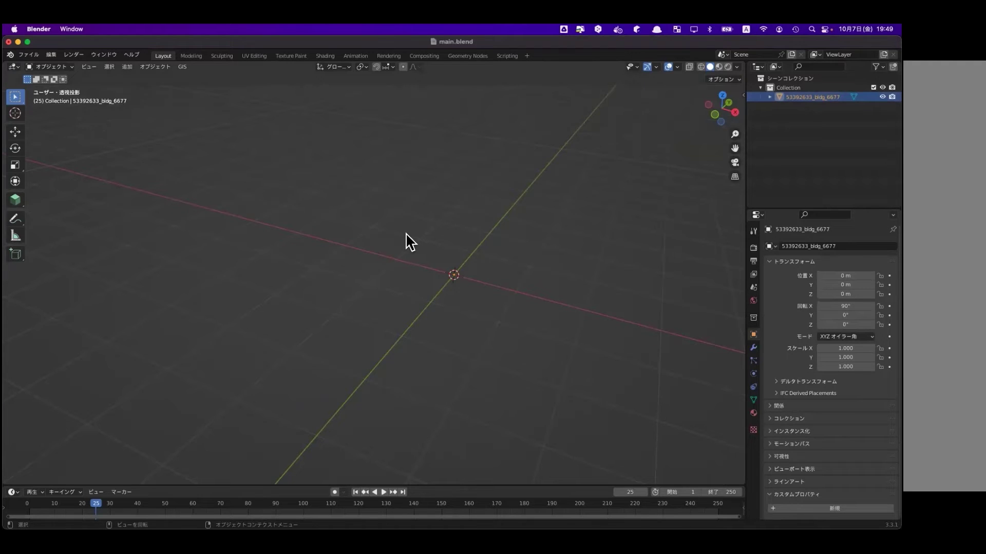
- Frame the viewport on the selected 53392633_bldg_6677 object with View > Frame Selected
{"action": "left_click", "coordinate": [88, 67]}
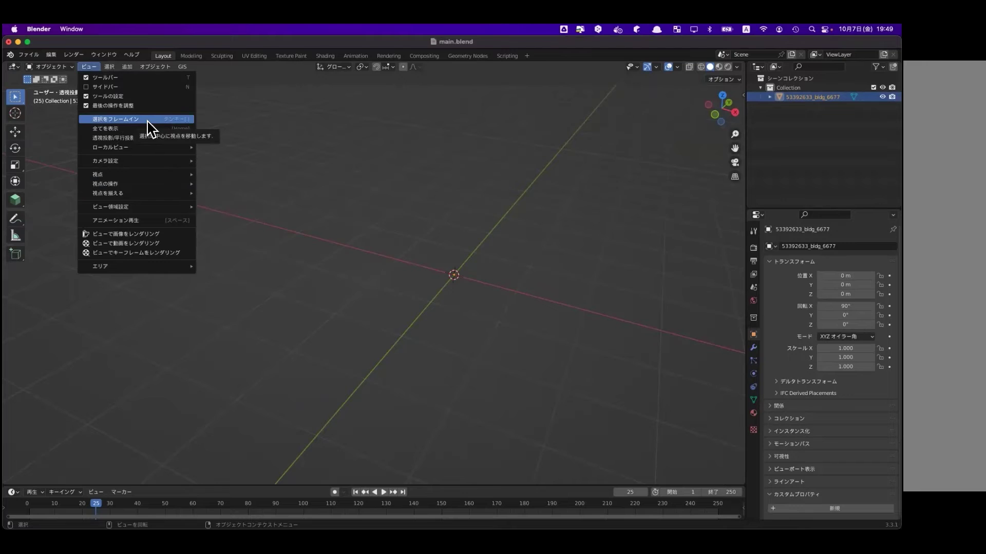
{"action": "left_click", "coordinate": [147, 120]}
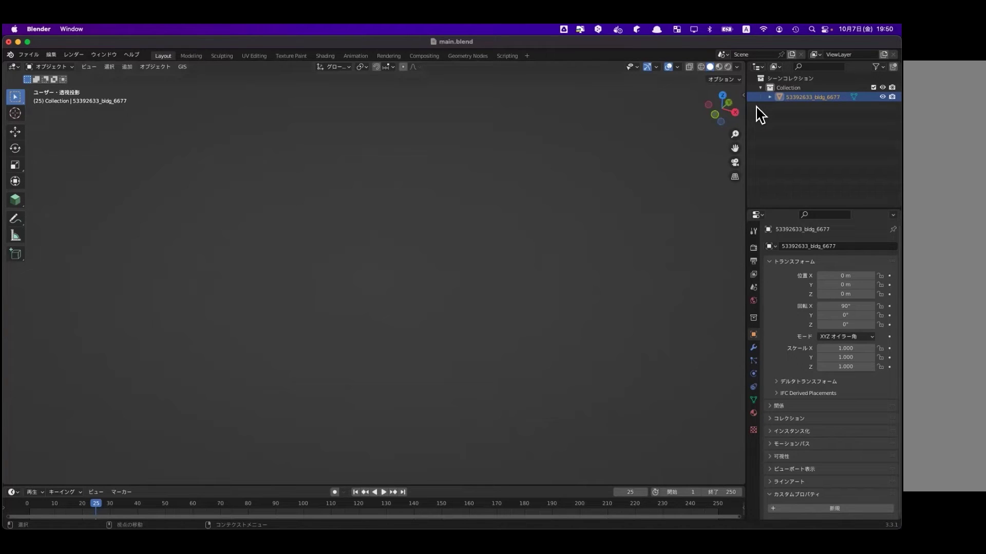
- Show the viewport sidebar's View tab with clip distances, view lock and 3D cursor settings
{"action": "left_click", "coordinate": [743, 96]}
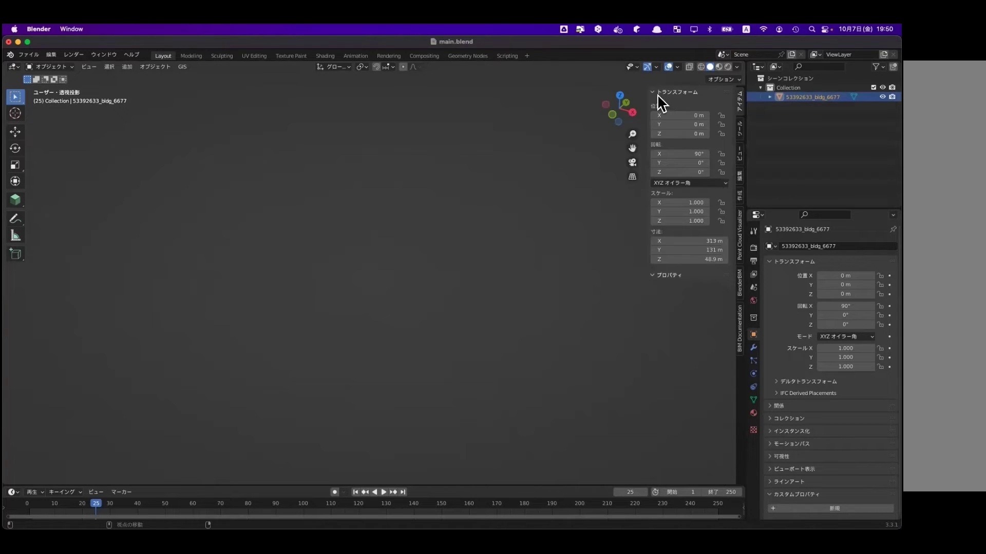
{"action": "key", "text": "n"}
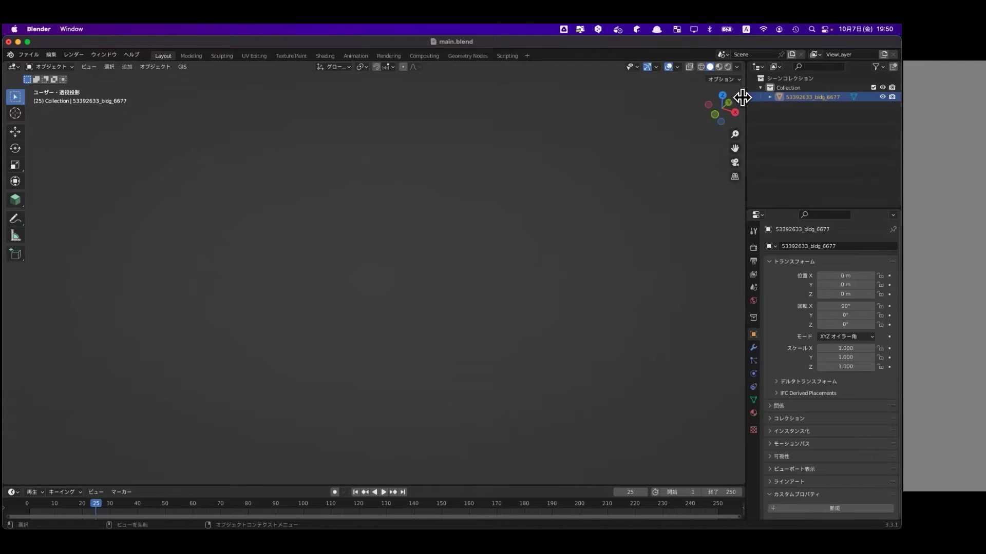
{"action": "right_click", "coordinate": [742, 97]}
{"action": "left_click", "coordinate": [739, 108]}
{"action": "key", "text": "Escape"}
{"action": "left_click", "coordinate": [743, 94]}
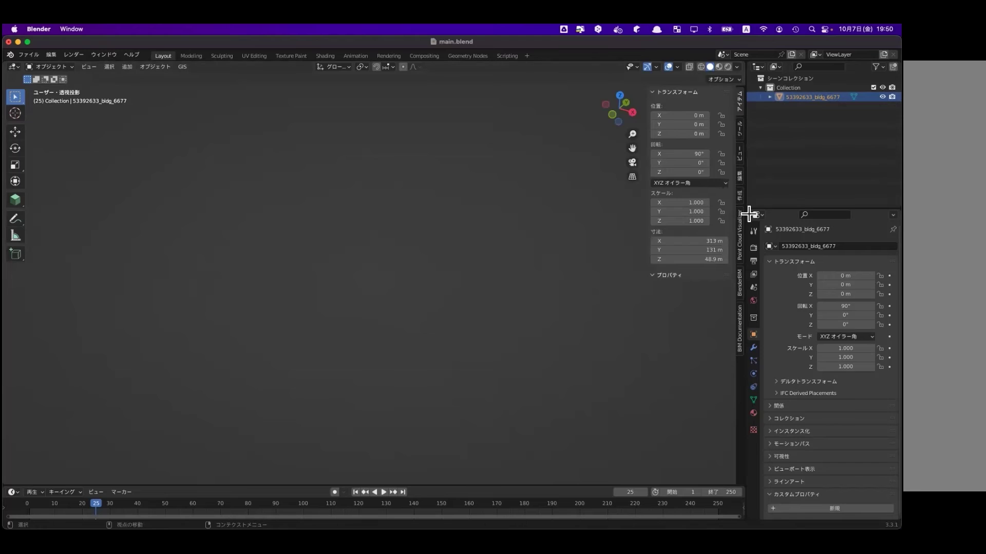
{"action": "left_click", "coordinate": [739, 131]}
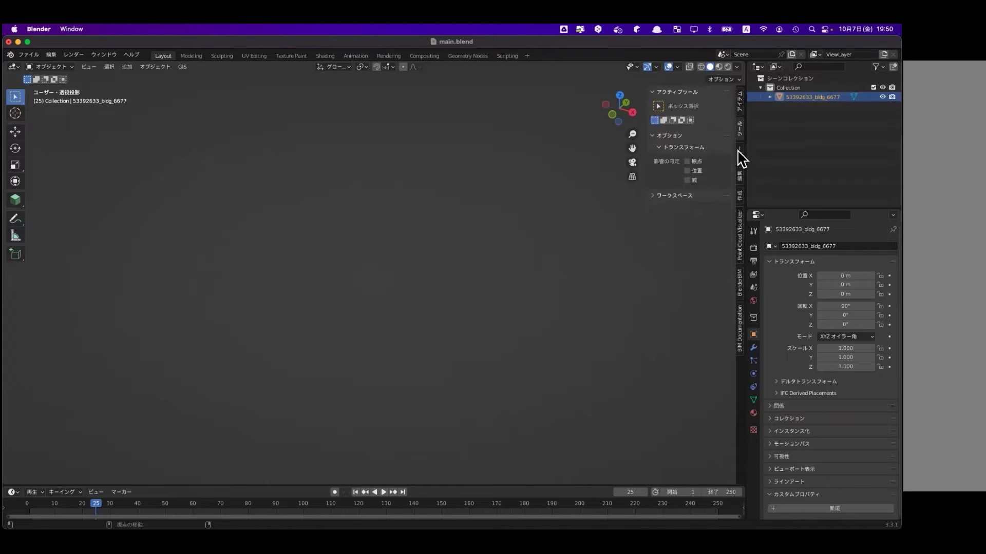
{"action": "left_click", "coordinate": [740, 154]}
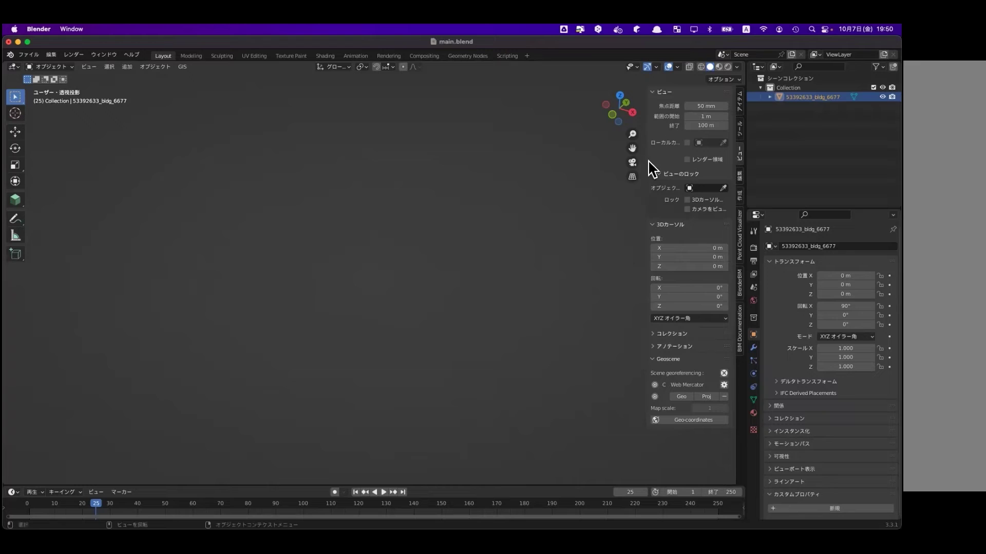
- Set the viewport Clip End to 100000 m
{"action": "left_click", "coordinate": [705, 125]}
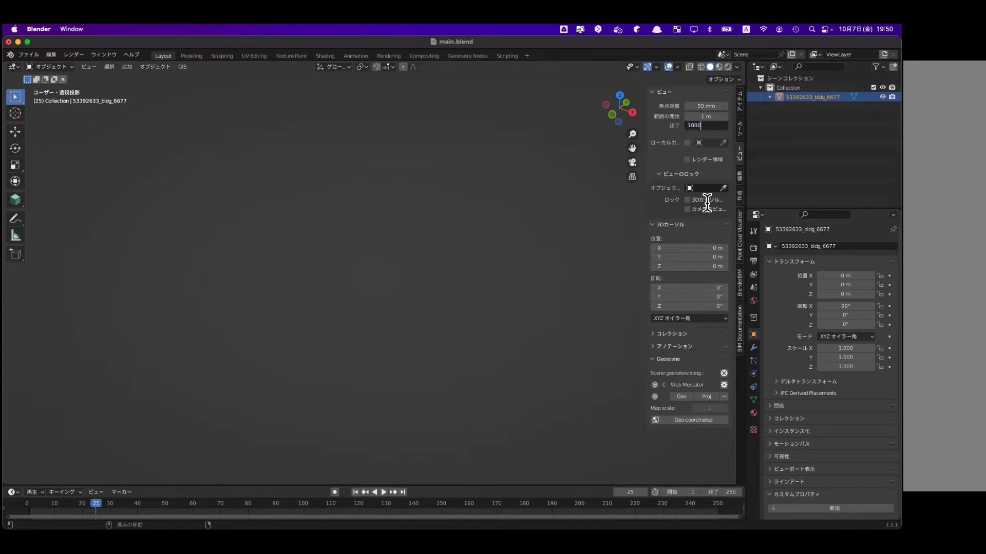
{"action": "key", "text": "Return"}
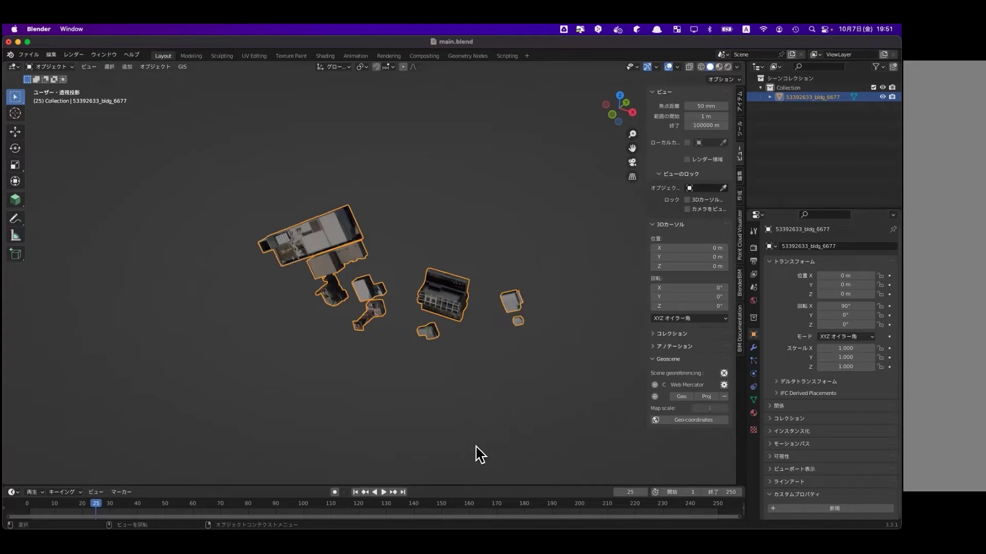
- Orbit and zoom to a close, low-angle view of the imported building row
{"action": "middle_click_drag", "start_coordinate": [400, 387], "coordinate": [462, 199]}
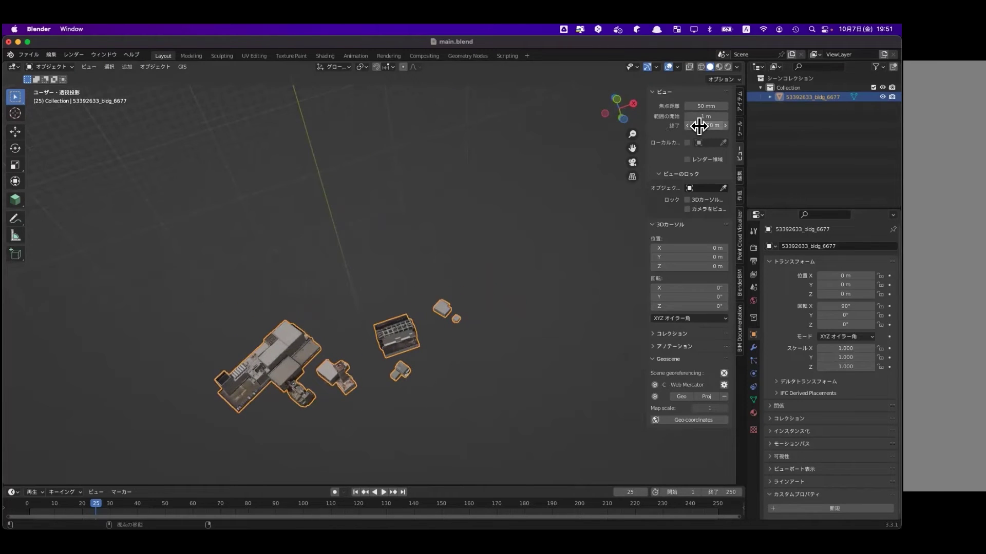
{"action": "left_click", "coordinate": [808, 138]}
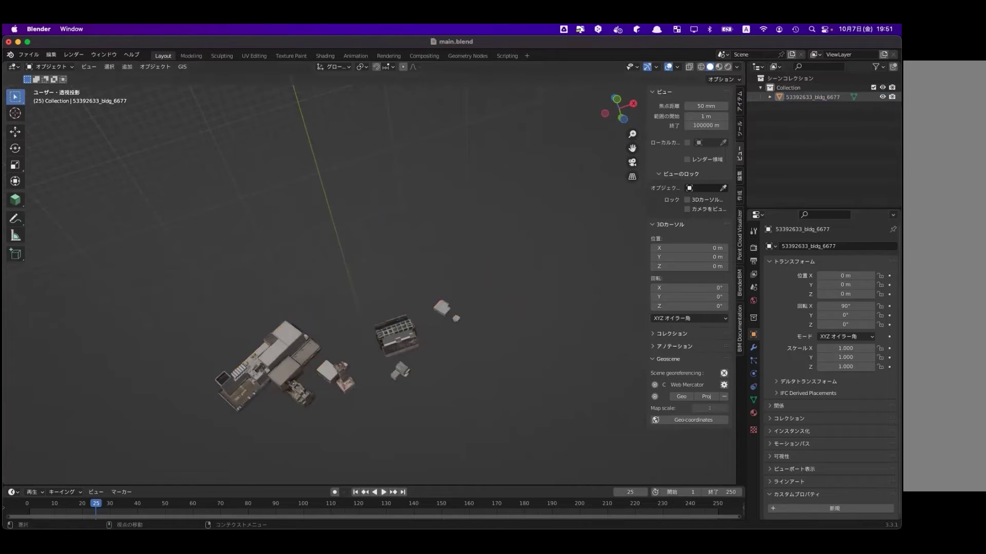
{"action": "key", "text": "a"}
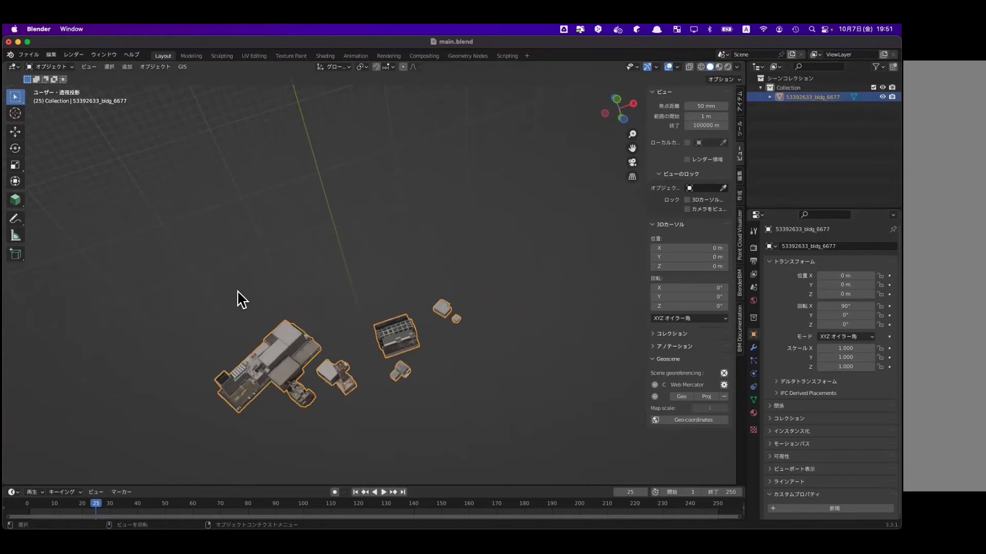
{"action": "scroll", "coordinate": [238, 297], "scroll_direction": "down", "scroll_amount": 3}
{"action": "scroll", "coordinate": [239, 297], "scroll_direction": "down", "scroll_amount": 2}
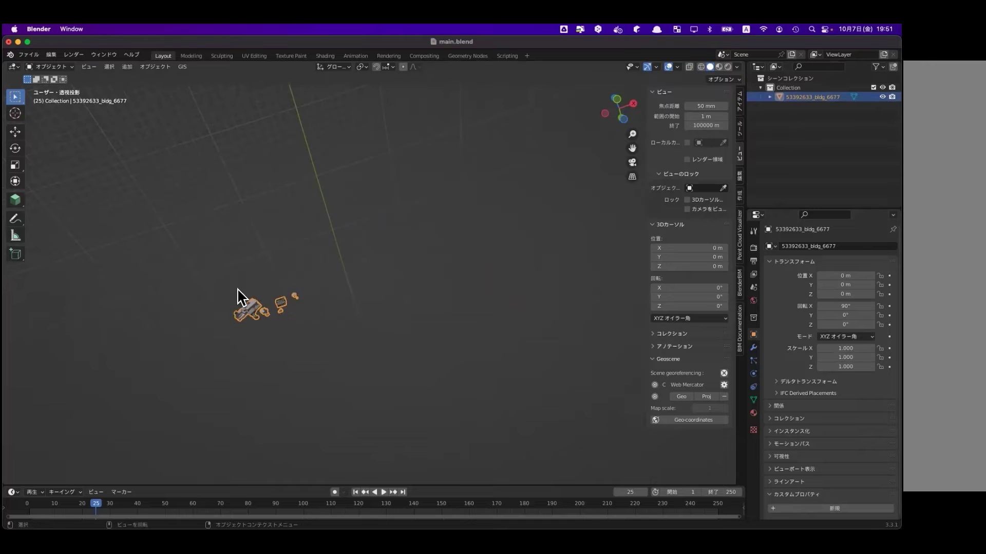
{"action": "scroll", "coordinate": [237, 297], "scroll_direction": "up", "scroll_amount": 5}
{"action": "mouse_move", "coordinate": [378, 394]}
{"action": "middle_mouse_down"}
{"action": "mouse_move", "coordinate": [414, 319]}
{"action": "mouse_move", "coordinate": [402, 334]}
{"action": "mouse_move", "coordinate": [274, 359]}
{"action": "mouse_move", "coordinate": [273, 328]}
{"action": "mouse_move", "coordinate": [382, 310]}
{"action": "middle_mouse_up"}
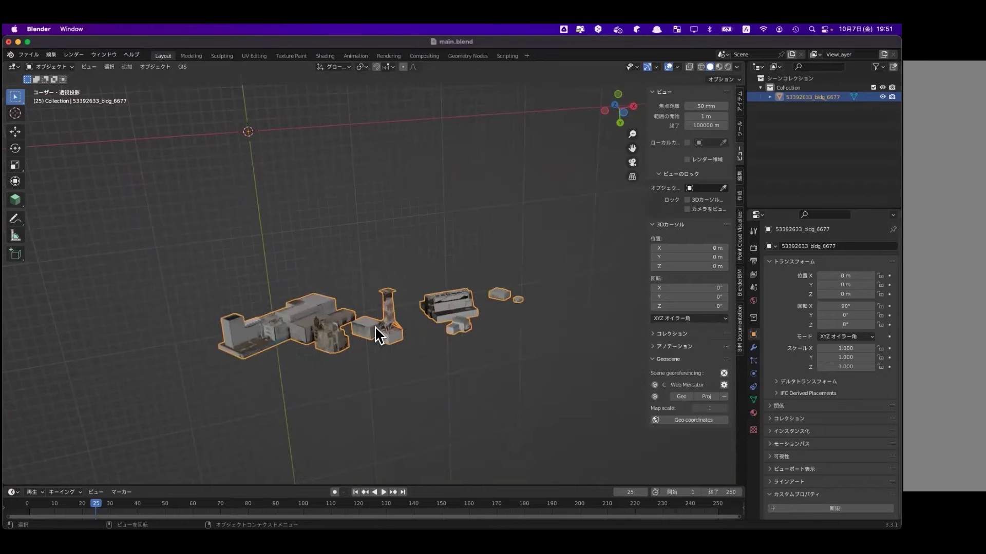
{"action": "scroll", "coordinate": [374, 326], "scroll_direction": "up", "scroll_amount": 3}
{"action": "scroll", "coordinate": [377, 322], "scroll_direction": "up", "scroll_amount": 2}
{"action": "scroll", "coordinate": [381, 317], "scroll_direction": "up", "scroll_amount": 2}
{"action": "middle_click_drag", "start_coordinate": [381, 316], "coordinate": [363, 337]}
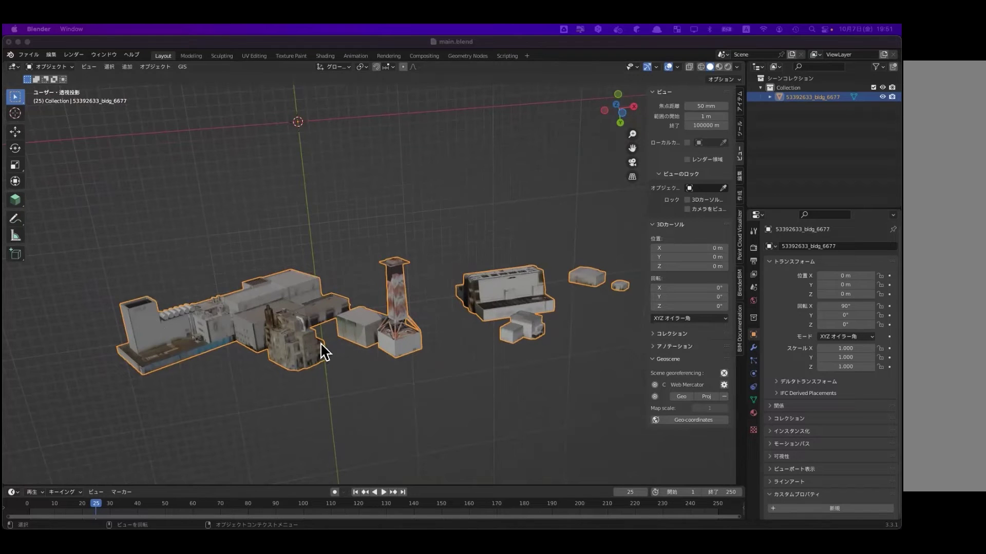
{"action": "left_click", "coordinate": [349, 380]}
{"action": "middle_click_drag", "start_coordinate": [349, 380], "coordinate": [350, 380]}
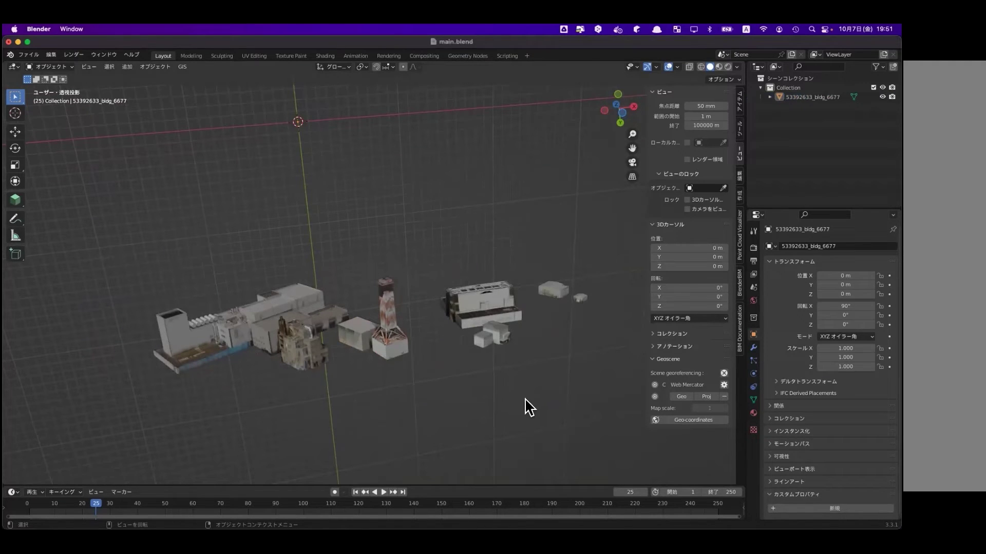
- Briefly play the timeline, stop back at frame 0, and adjust the zoom
{"action": "key", "text": "space"}
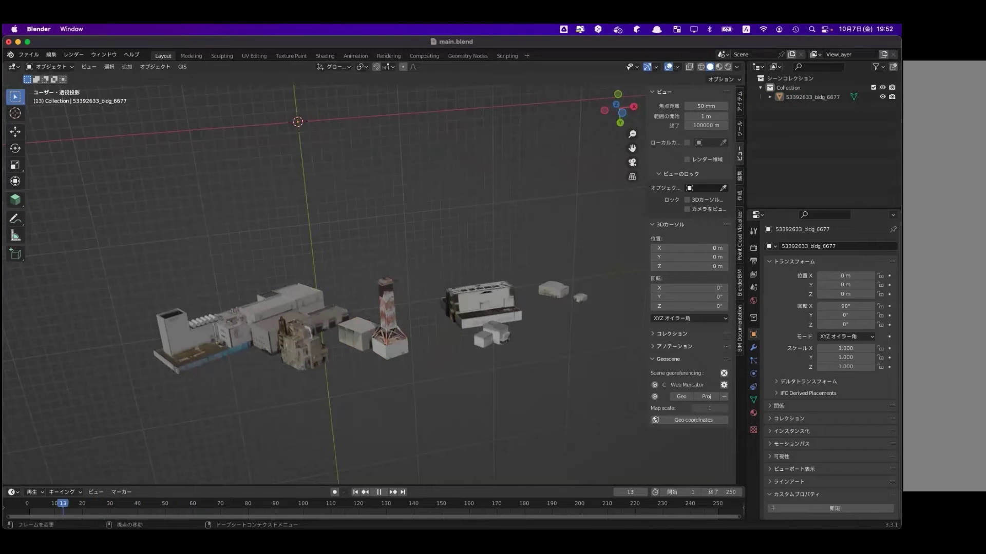
{"action": "key", "text": "space"}
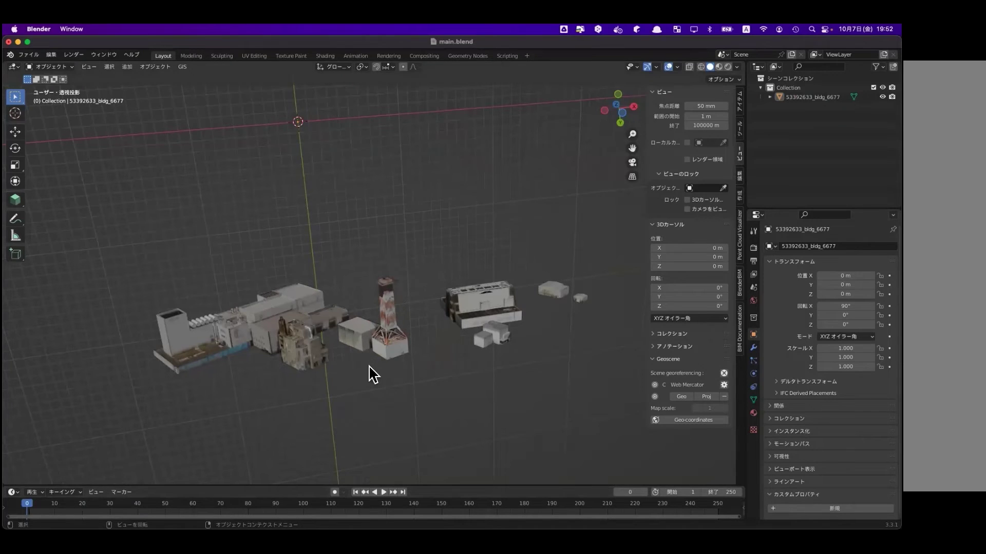
{"action": "scroll", "coordinate": [364, 370], "scroll_direction": "down", "scroll_amount": 2}
{"action": "scroll", "coordinate": [355, 374], "scroll_direction": "up", "scroll_amount": 3}
{"action": "scroll", "coordinate": [370, 373], "scroll_direction": "up", "scroll_amount": 2}
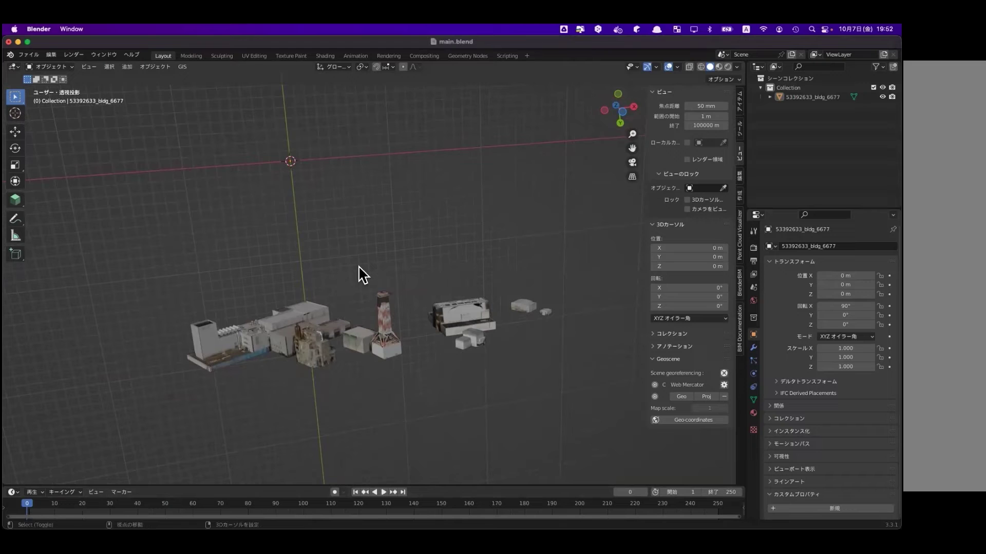
- Delete the Camera object via X and 削除, leaving only 53392633_bldg_6677 in the Collection
{"action": "key", "text": "shift+a"}
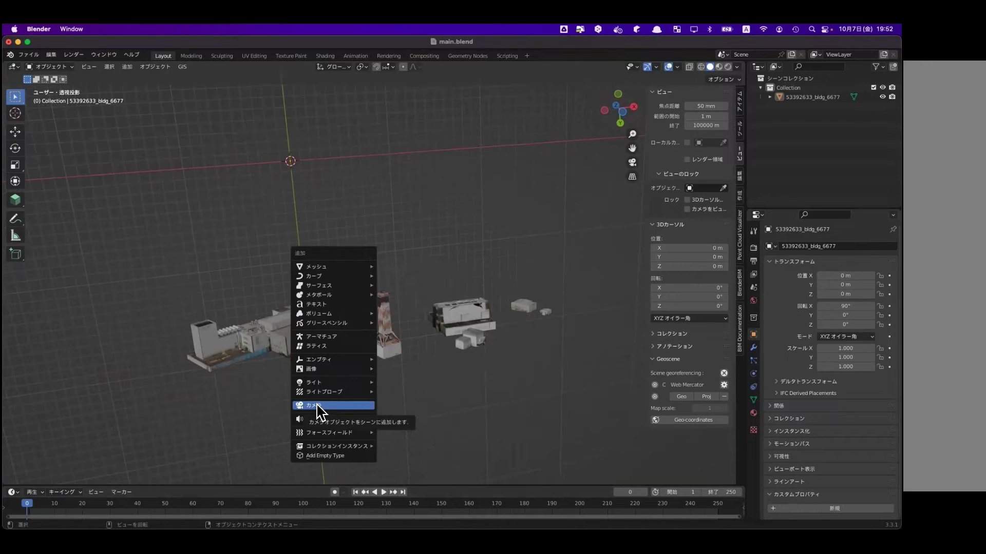
{"action": "left_click", "coordinate": [318, 408]}
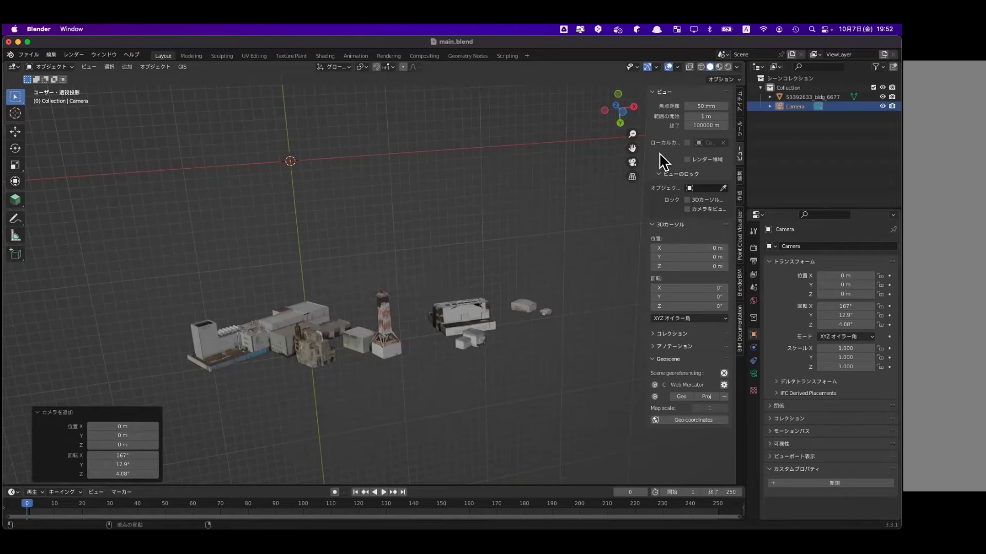
{"action": "left_click", "coordinate": [778, 152]}
{"action": "left_click", "coordinate": [790, 106]}
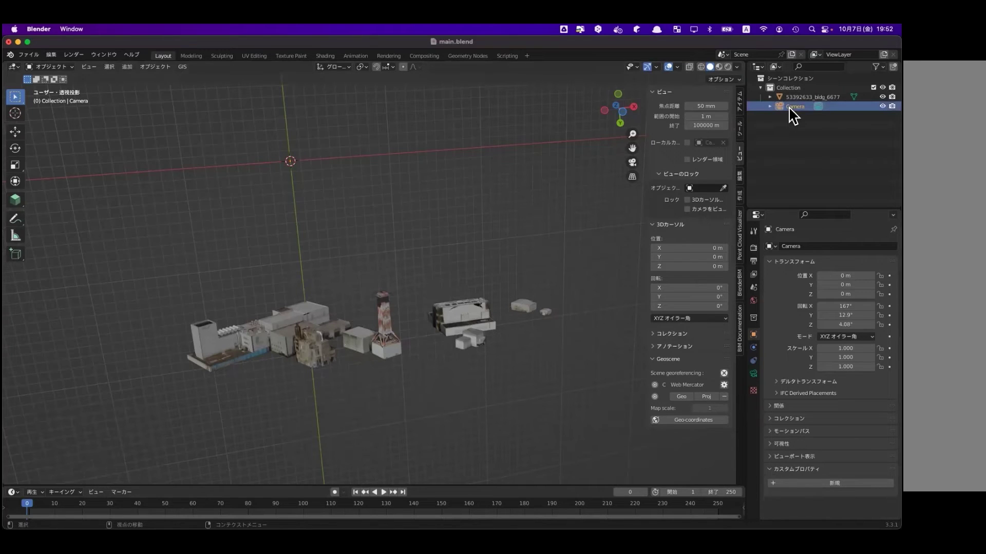
{"action": "key", "text": "x"}
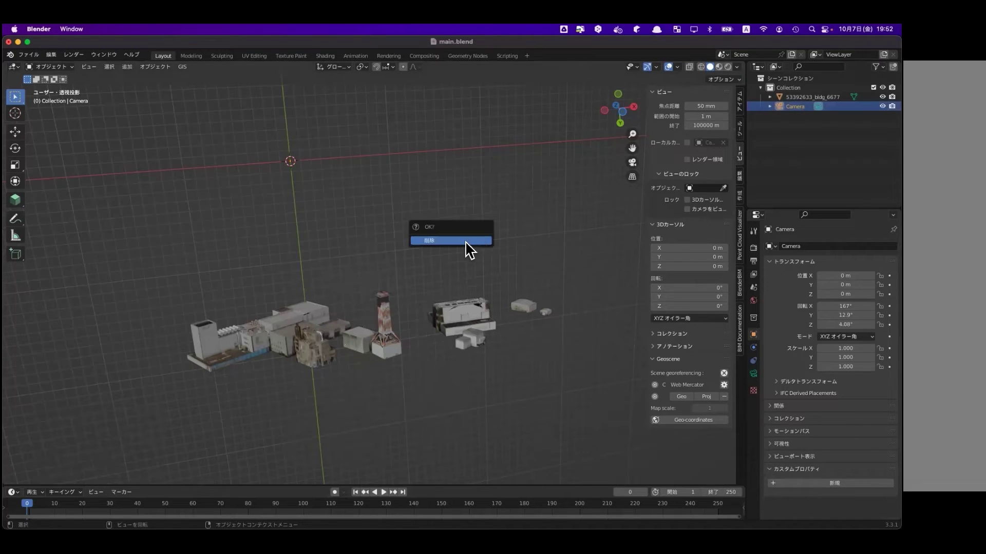
{"action": "left_click", "coordinate": [452, 240]}
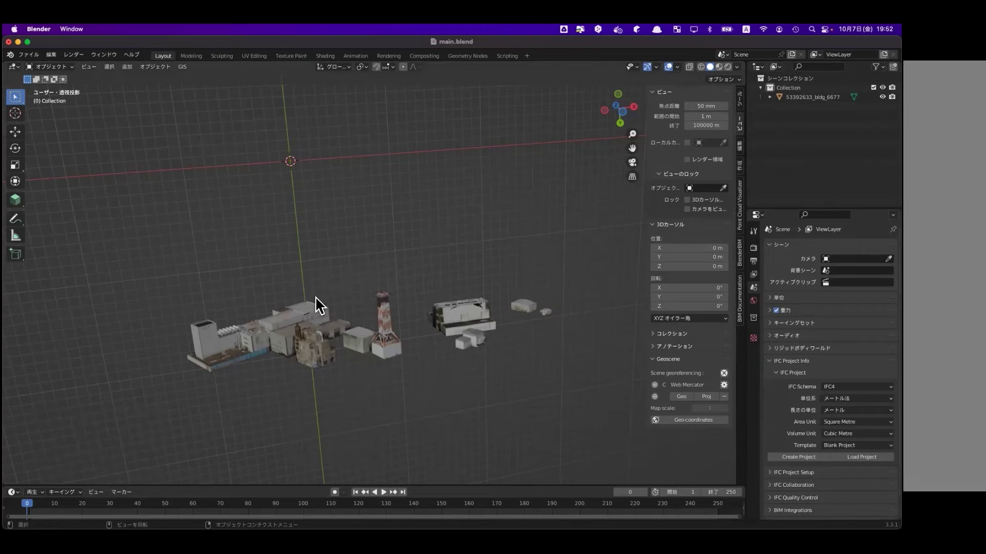
- Orbit the viewport around the building blocks and select the Cursor tool
{"action": "mouse_move", "coordinate": [317, 298]}
{"action": "middle_mouse_down"}
{"action": "mouse_move", "coordinate": [324, 332]}
{"action": "mouse_move", "coordinate": [362, 320]}
{"action": "middle_mouse_up"}
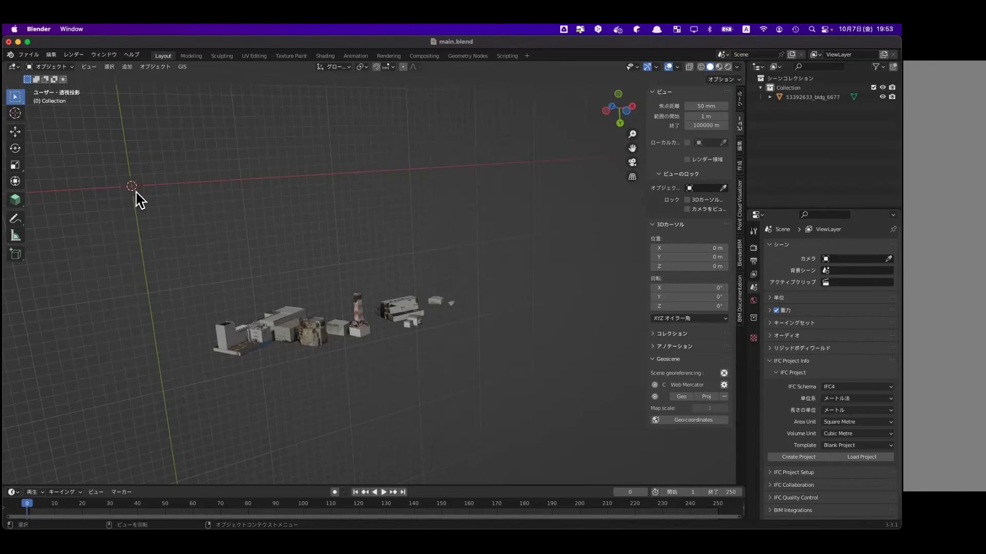
{"action": "mouse_move", "coordinate": [287, 375]}
{"action": "middle_mouse_down"}
{"action": "mouse_move", "coordinate": [311, 352]}
{"action": "mouse_move", "coordinate": [336, 361]}
{"action": "middle_mouse_up"}
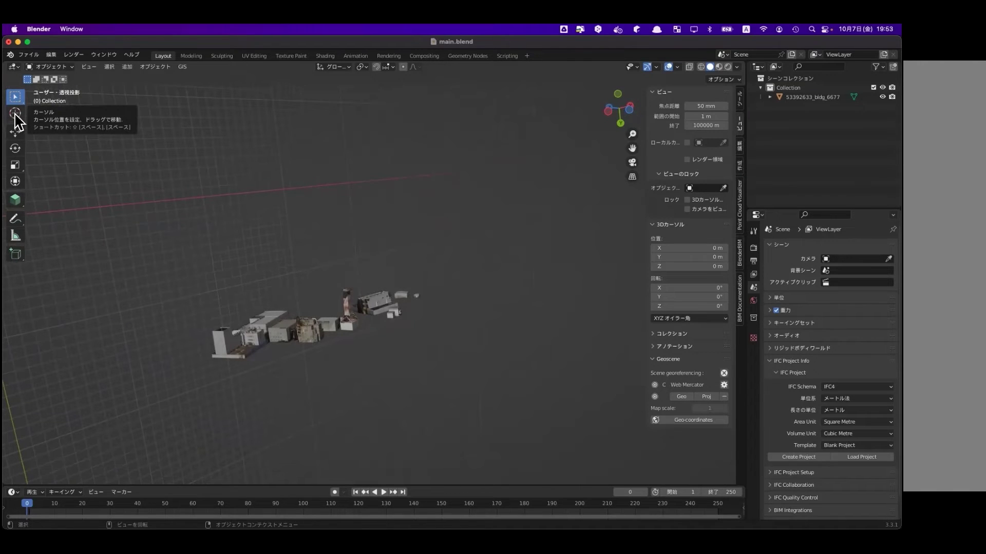
{"action": "left_click_drag", "start_coordinate": [291, 163], "coordinate": [454, 246]}
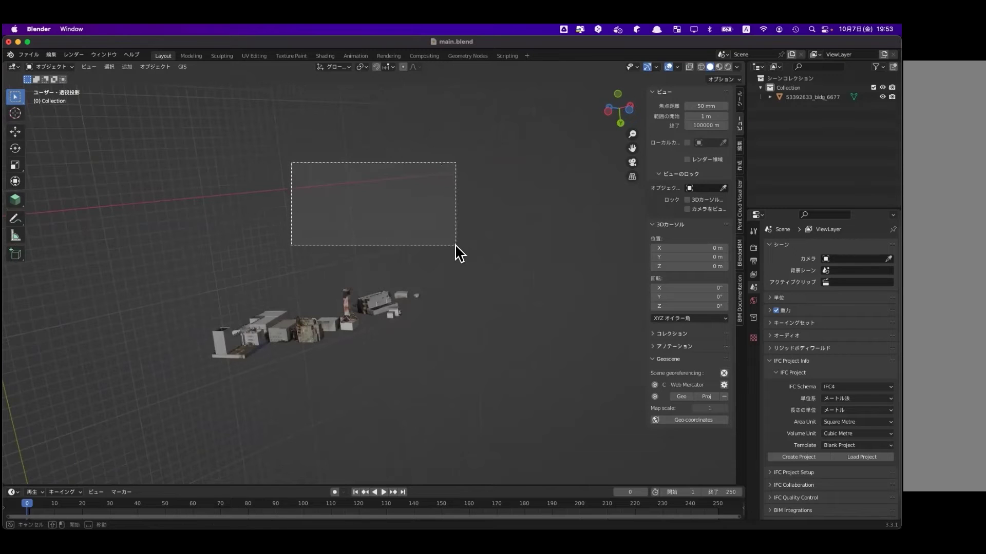
{"action": "left_click_drag", "start_coordinate": [454, 246], "coordinate": [455, 245]}
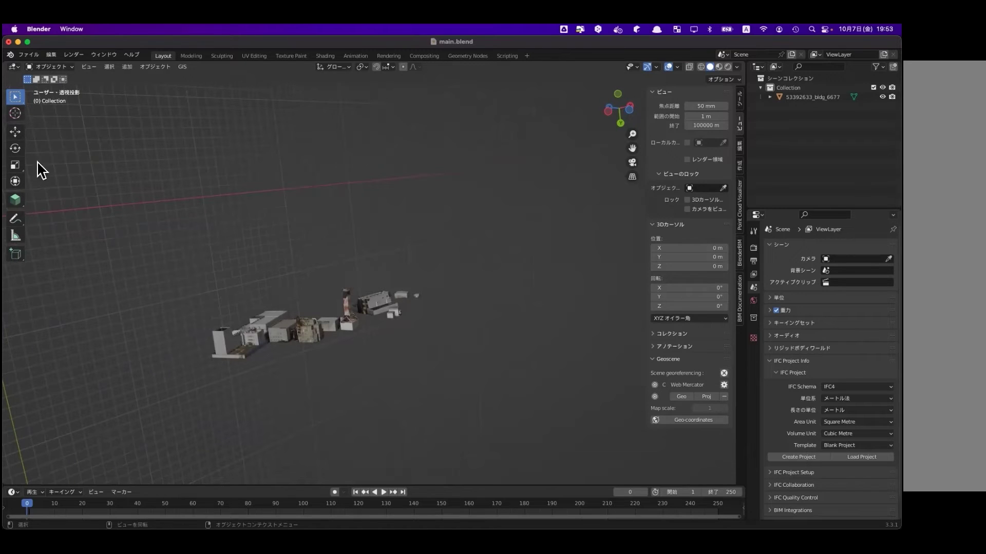
{"action": "left_click", "coordinate": [15, 114]}
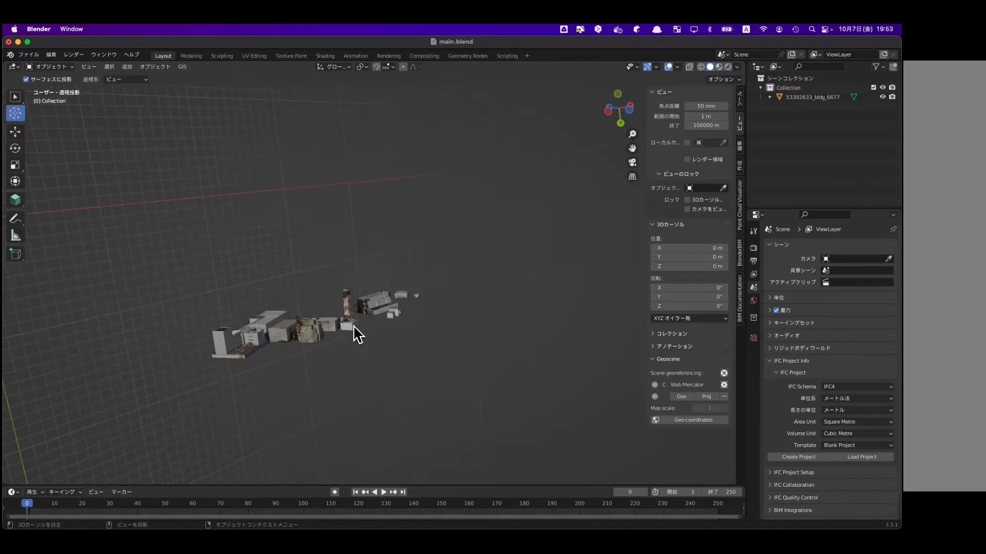
- Place the 3D cursor beside the buildings at about X −3511 m, Y −8.55 m, Z −51841 m
{"action": "middle_click_drag", "start_coordinate": [358, 335], "coordinate": [401, 330]}
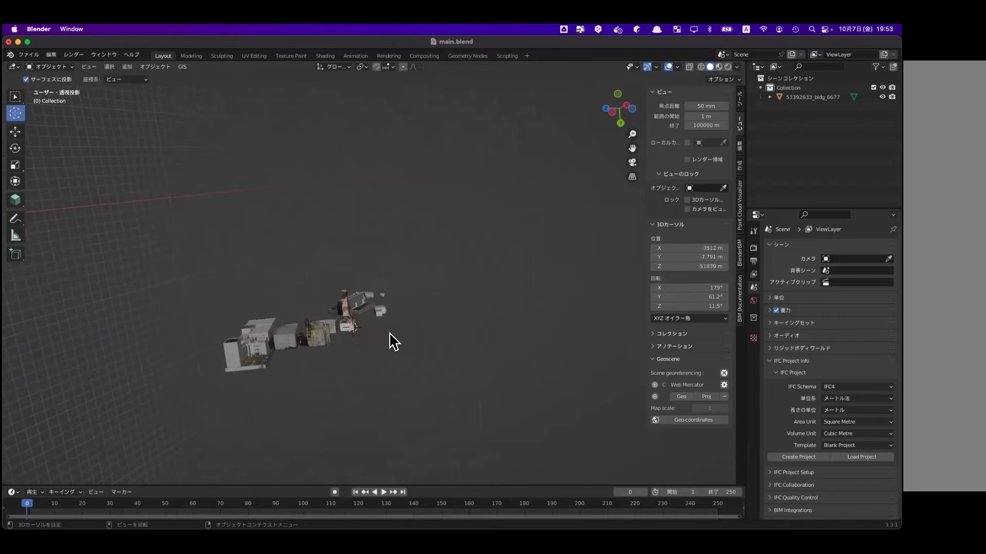
{"action": "left_click_drag", "start_coordinate": [334, 353], "coordinate": [401, 305]}
{"action": "left_click", "coordinate": [348, 326]}
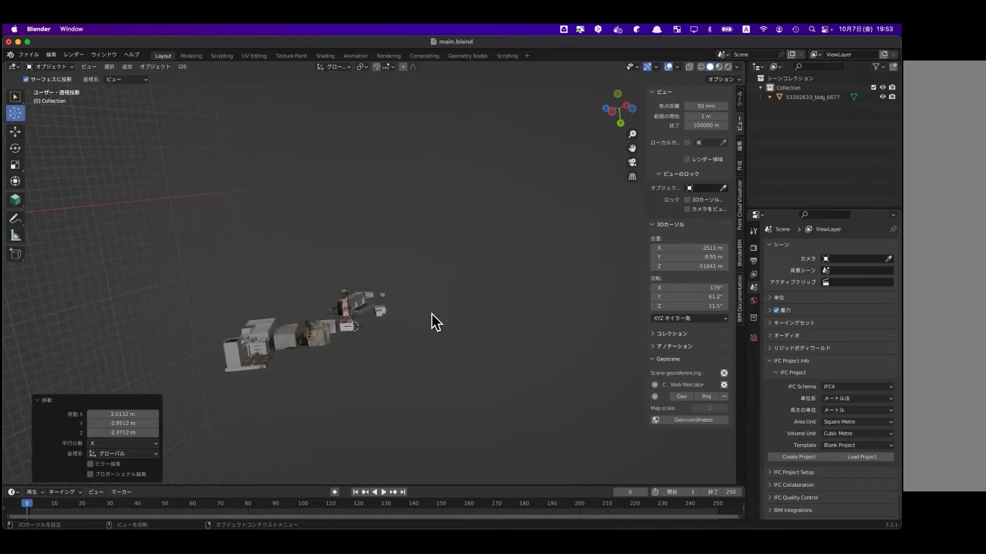
{"action": "mouse_move", "coordinate": [427, 317]}
{"action": "middle_mouse_down"}
{"action": "mouse_move", "coordinate": [368, 382]}
{"action": "mouse_move", "coordinate": [363, 308]}
{"action": "mouse_move", "coordinate": [534, 291]}
{"action": "mouse_move", "coordinate": [440, 385]}
{"action": "mouse_move", "coordinate": [359, 429]}
{"action": "mouse_move", "coordinate": [295, 389]}
{"action": "mouse_move", "coordinate": [374, 358]}
{"action": "mouse_move", "coordinate": [356, 286]}
{"action": "mouse_move", "coordinate": [423, 271]}
{"action": "mouse_move", "coordinate": [421, 351]}
{"action": "mouse_move", "coordinate": [325, 378]}
{"action": "mouse_move", "coordinate": [315, 345]}
{"action": "mouse_move", "coordinate": [371, 318]}
{"action": "mouse_move", "coordinate": [330, 345]}
{"action": "mouse_move", "coordinate": [348, 345]}
{"action": "middle_mouse_up"}
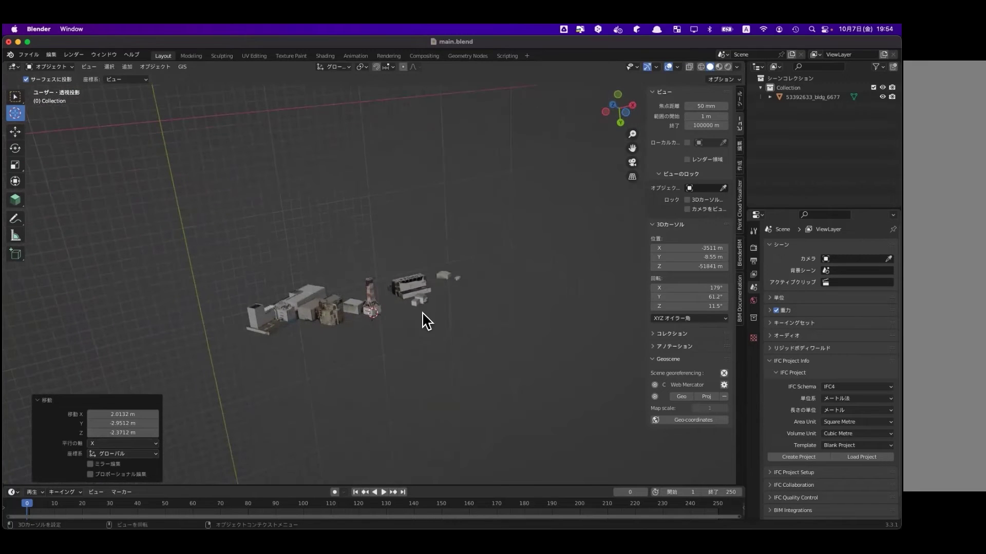
{"action": "scroll", "coordinate": [425, 320], "scroll_direction": "up", "scroll_amount": 2}
{"action": "scroll", "coordinate": [391, 321], "scroll_direction": "up", "scroll_amount": 2}
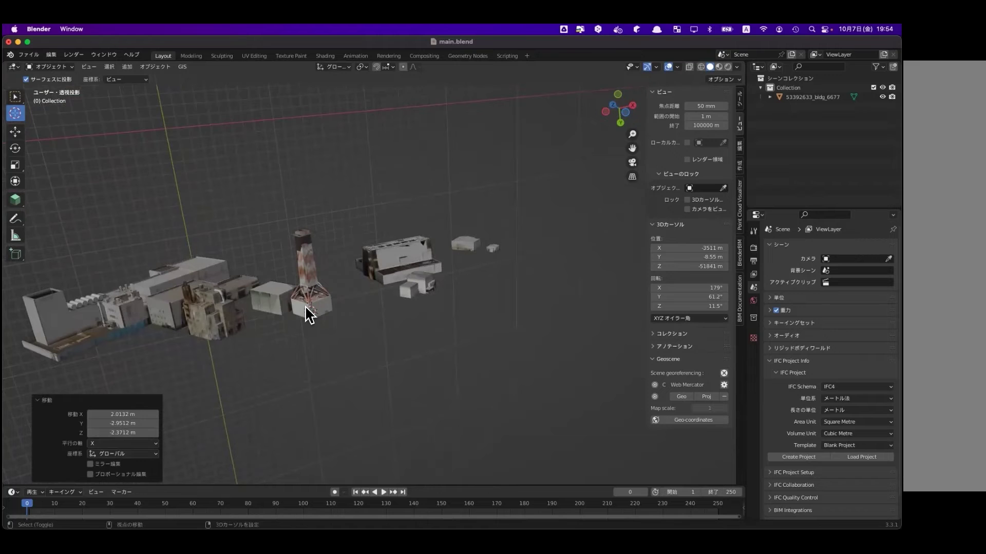
- Add a カメラ (Camera) at the 3D cursor, X -3510.8 m, Y -8.5501 m, Z -51841 m
{"action": "key", "text": "shift+a"}
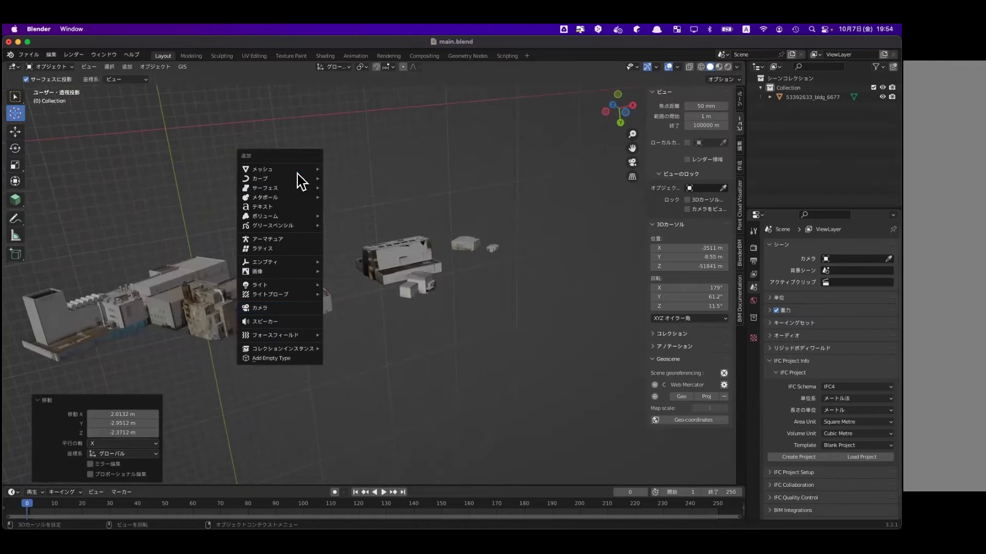
{"action": "left_click", "coordinate": [254, 309]}
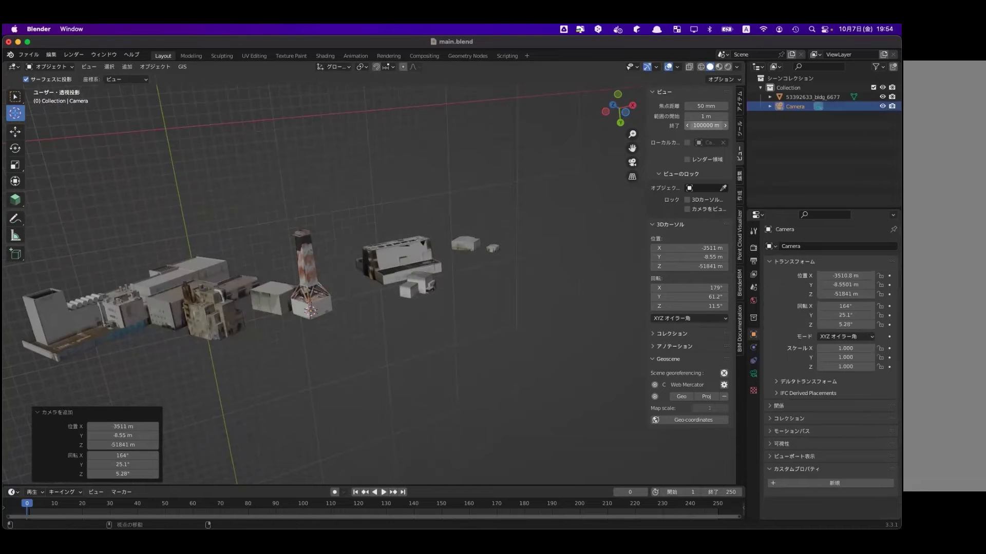
{"action": "left_click", "coordinate": [800, 97]}
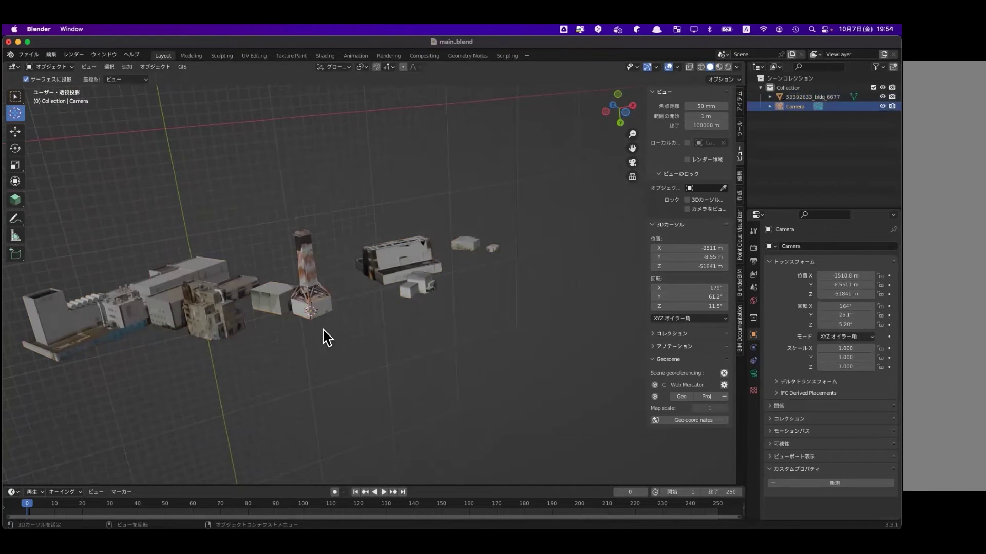
{"action": "scroll", "coordinate": [306, 315], "scroll_direction": "up", "scroll_amount": 2}
{"action": "scroll", "coordinate": [306, 315], "scroll_direction": "up", "scroll_amount": 4}
{"action": "scroll", "coordinate": [359, 288], "scroll_direction": "up", "scroll_amount": 4}
{"action": "scroll", "coordinate": [405, 257], "scroll_direction": "up", "scroll_amount": 2}
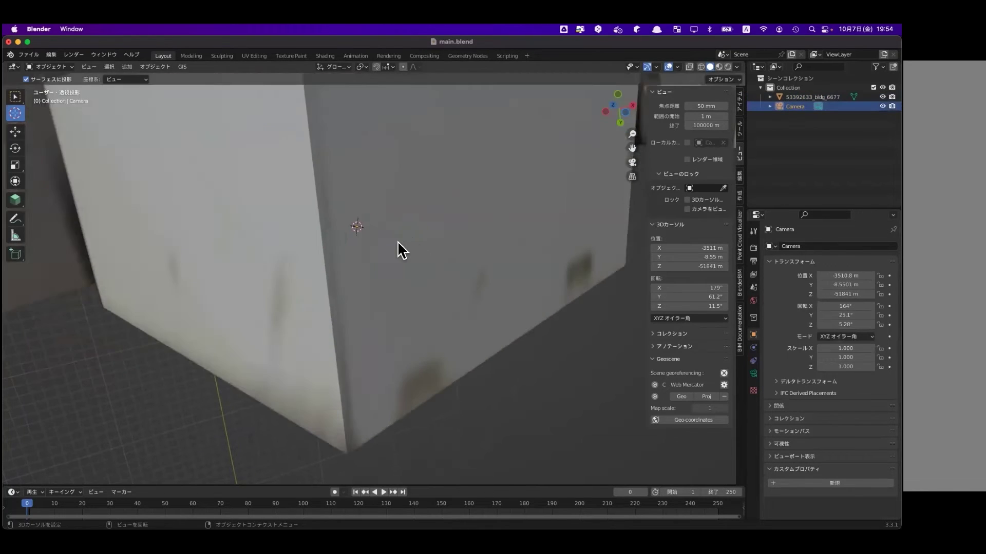
{"action": "scroll", "coordinate": [354, 236], "scroll_direction": "up", "scroll_amount": 2}
{"action": "scroll", "coordinate": [313, 223], "scroll_direction": "up", "scroll_amount": 2}
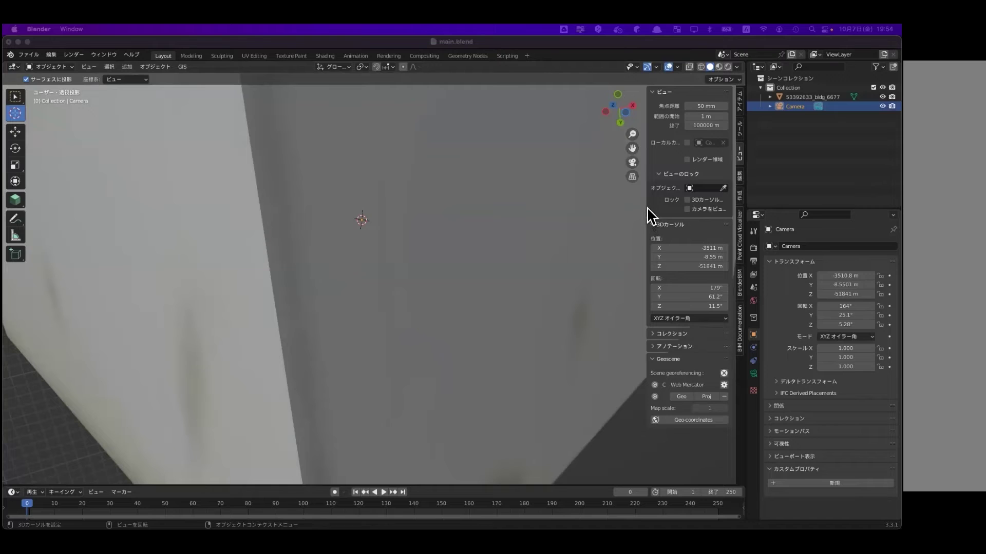
- Enable カメラをビューに (Lock Camera to View) in the View sidebar and look through the camera
{"action": "left_click_drag", "start_coordinate": [646, 215], "coordinate": [630, 208]}
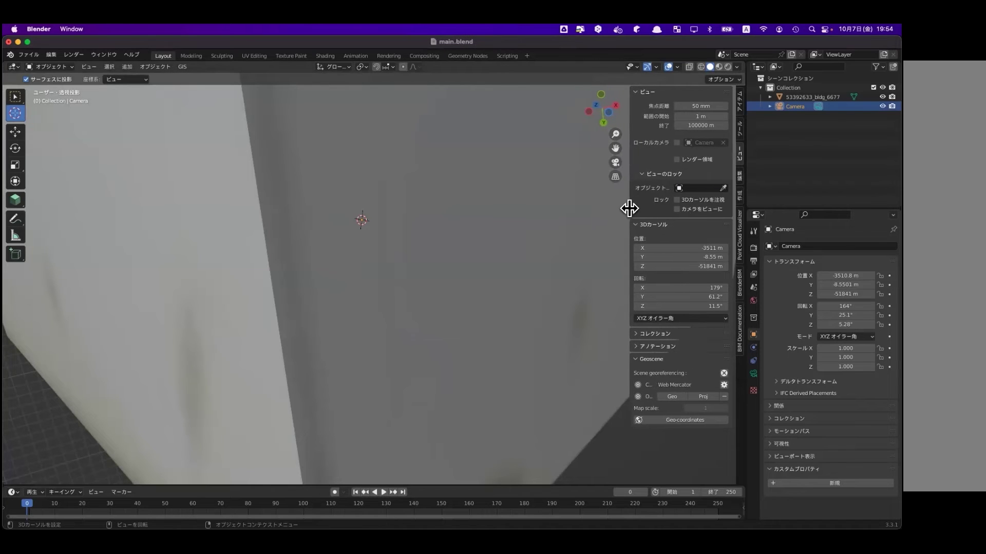
{"action": "left_click", "coordinate": [676, 209]}
{"action": "left_click_drag", "start_coordinate": [321, 208], "coordinate": [409, 258]}
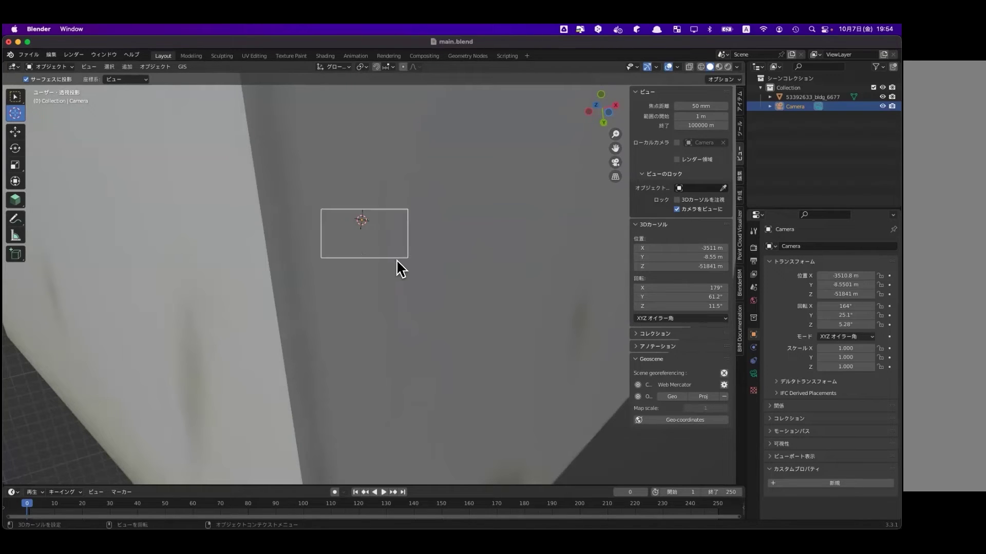
{"action": "left_click", "coordinate": [91, 66]}
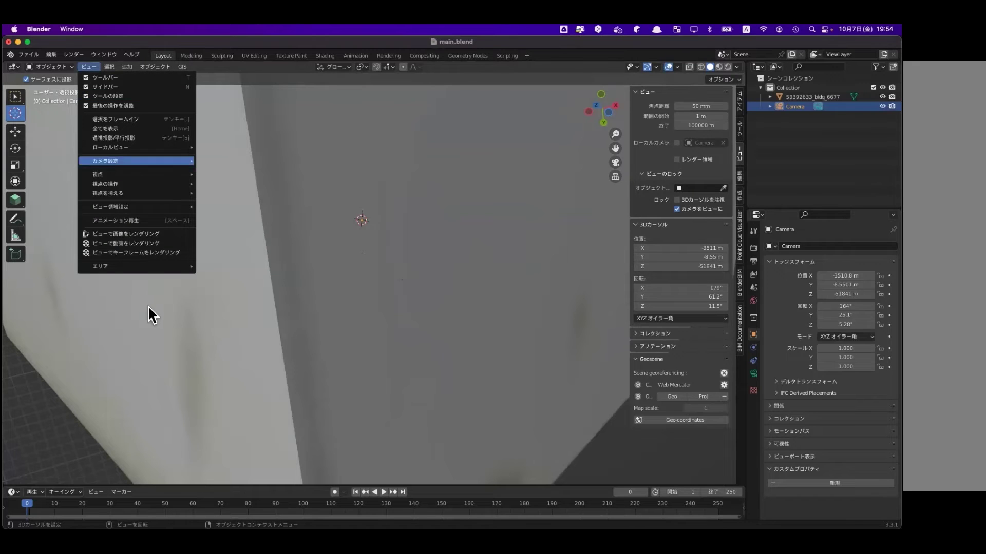
{"action": "mouse_move", "coordinate": [116, 161]}
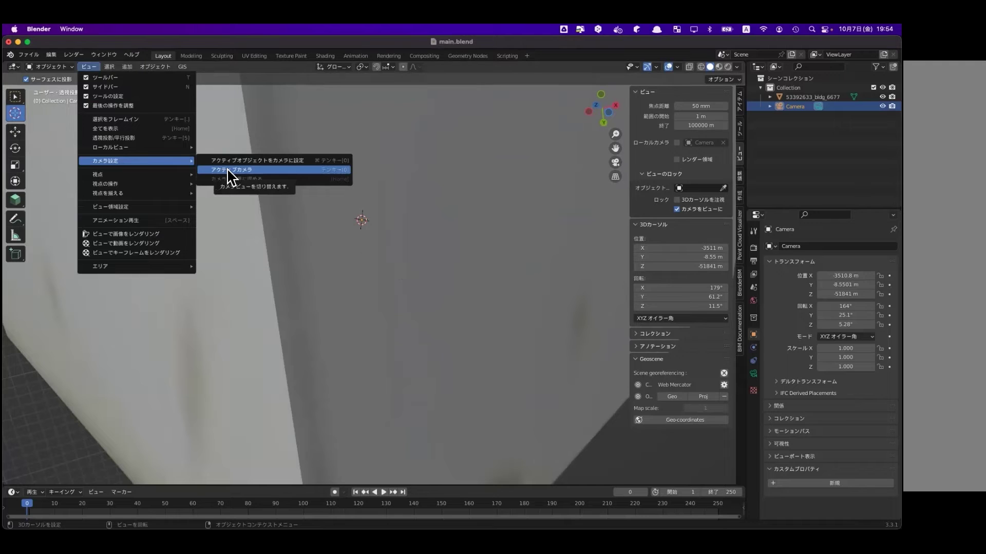
{"action": "left_click", "coordinate": [227, 171]}
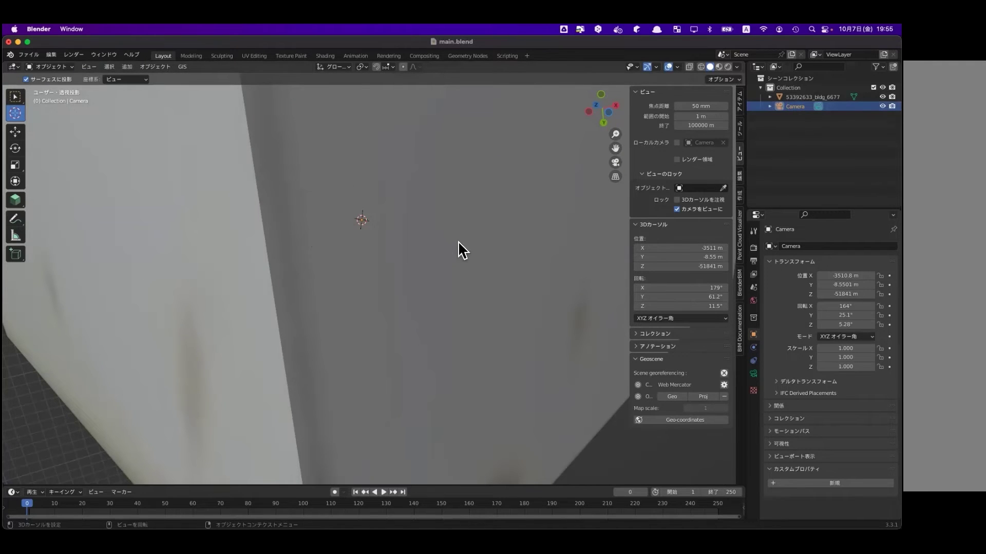
{"action": "key", "text": "KP_0"}
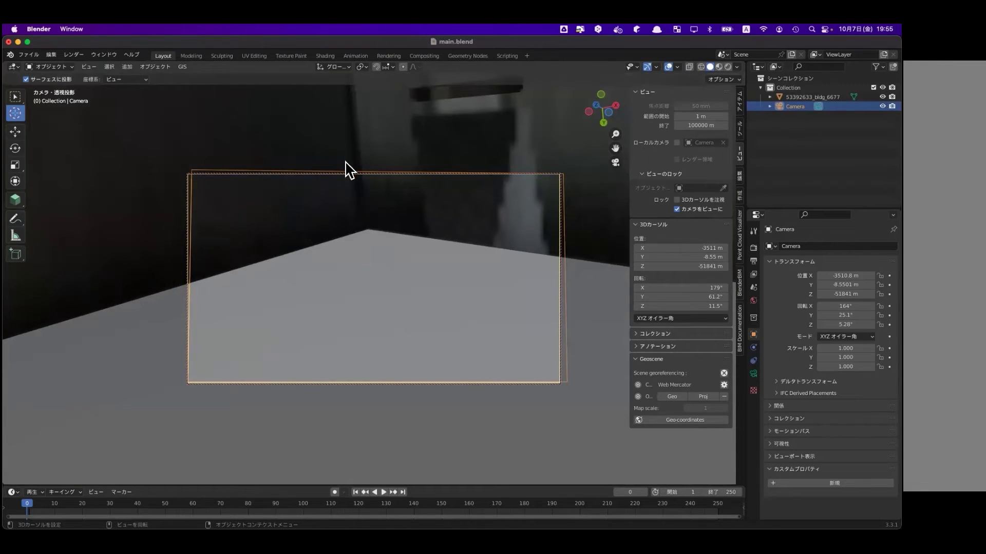
- Re-enter camera view and zoom the camera back away from the buildings
{"action": "left_click", "coordinate": [677, 209]}
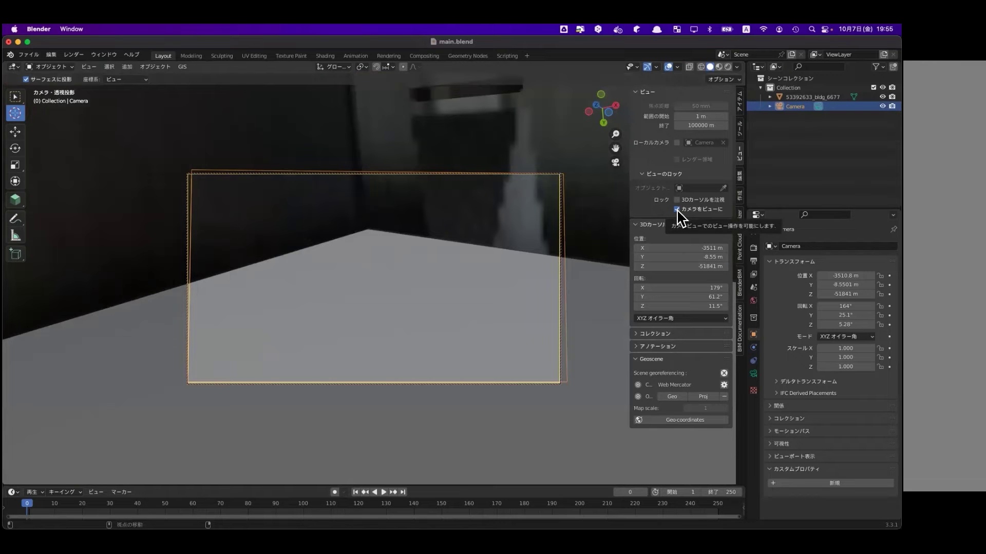
{"action": "mouse_move", "coordinate": [498, 269]}
{"action": "middle_mouse_down"}
{"action": "mouse_move", "coordinate": [483, 277]}
{"action": "mouse_move", "coordinate": [539, 268]}
{"action": "mouse_move", "coordinate": [451, 272]}
{"action": "mouse_move", "coordinate": [547, 268]}
{"action": "mouse_move", "coordinate": [463, 275]}
{"action": "mouse_move", "coordinate": [500, 272]}
{"action": "middle_mouse_up"}
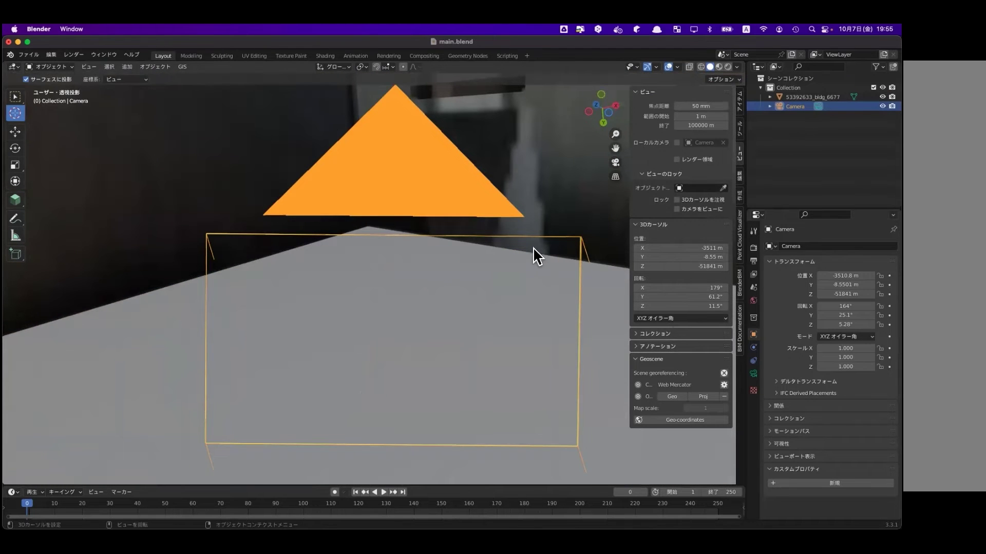
{"action": "key", "text": "KP_0"}
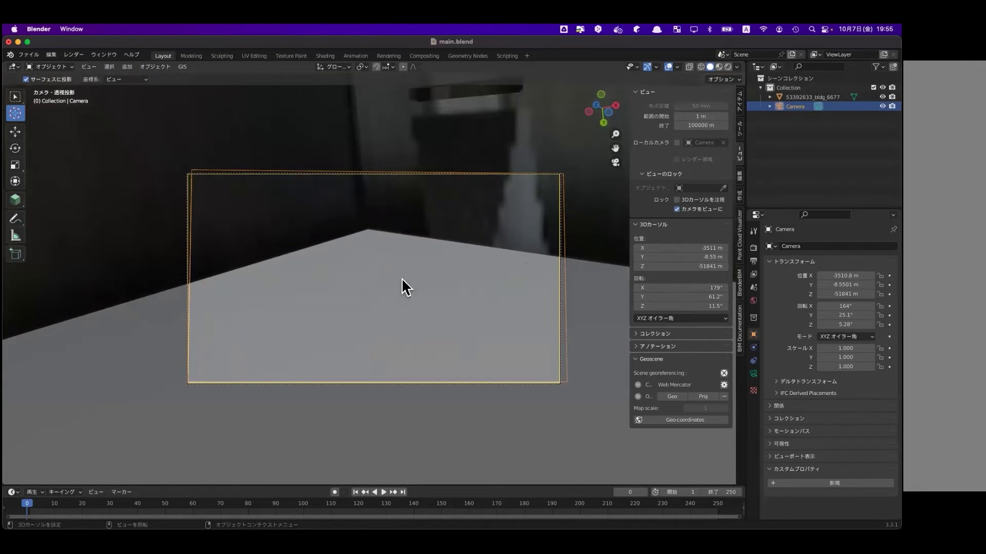
{"action": "scroll", "coordinate": [367, 290], "scroll_direction": "down", "scroll_amount": 3}
{"action": "scroll", "coordinate": [367, 290], "scroll_direction": "down", "scroll_amount": 3}
{"action": "scroll", "coordinate": [368, 291], "scroll_direction": "down", "scroll_amount": 3}
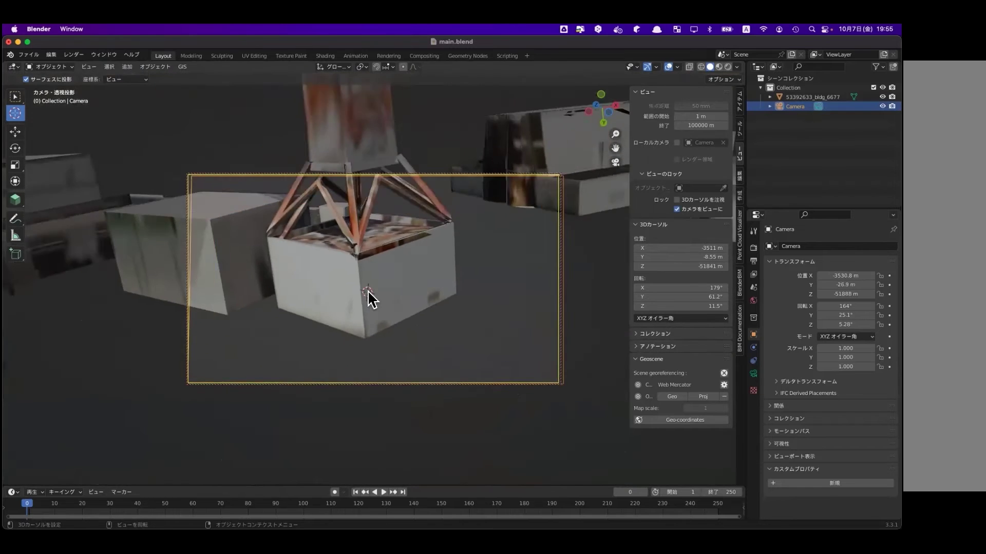
{"action": "scroll", "coordinate": [367, 291], "scroll_direction": "down", "scroll_amount": 3}
{"action": "scroll", "coordinate": [368, 293], "scroll_direction": "down", "scroll_amount": 3}
{"action": "scroll", "coordinate": [368, 294], "scroll_direction": "down", "scroll_amount": 2}
- Orbit and tilt the camera to X -3496.8 m, Y -265.55 m, Z -52088 m, framing the buildings
{"action": "mouse_move", "coordinate": [359, 298]}
{"action": "middle_mouse_down"}
{"action": "mouse_move", "coordinate": [275, 281]}
{"action": "mouse_move", "coordinate": [246, 260]}
{"action": "mouse_move", "coordinate": [275, 258]}
{"action": "middle_mouse_up"}
{"action": "mouse_move", "coordinate": [400, 293]}
{"action": "middle_mouse_down", "text": "ctrl"}
{"action": "mouse_move", "coordinate": [414, 324]}
{"action": "mouse_move", "coordinate": [411, 275]}
{"action": "mouse_move", "coordinate": [400, 277]}
{"action": "mouse_move", "coordinate": [444, 318]}
{"action": "mouse_move", "coordinate": [433, 296]}
{"action": "mouse_move", "coordinate": [420, 284]}
{"action": "mouse_move", "coordinate": [445, 336]}
{"action": "mouse_move", "coordinate": [444, 325]}
{"action": "mouse_move", "coordinate": [519, 321]}
{"action": "mouse_move", "coordinate": [398, 329]}
{"action": "mouse_move", "coordinate": [406, 313]}
{"action": "middle_mouse_up", "text": "ctrl"}
{"action": "scroll", "coordinate": [404, 315], "scroll_direction": "up", "scroll_amount": 3}
{"action": "scroll", "coordinate": [401, 318], "scroll_direction": "down", "scroll_amount": 3}
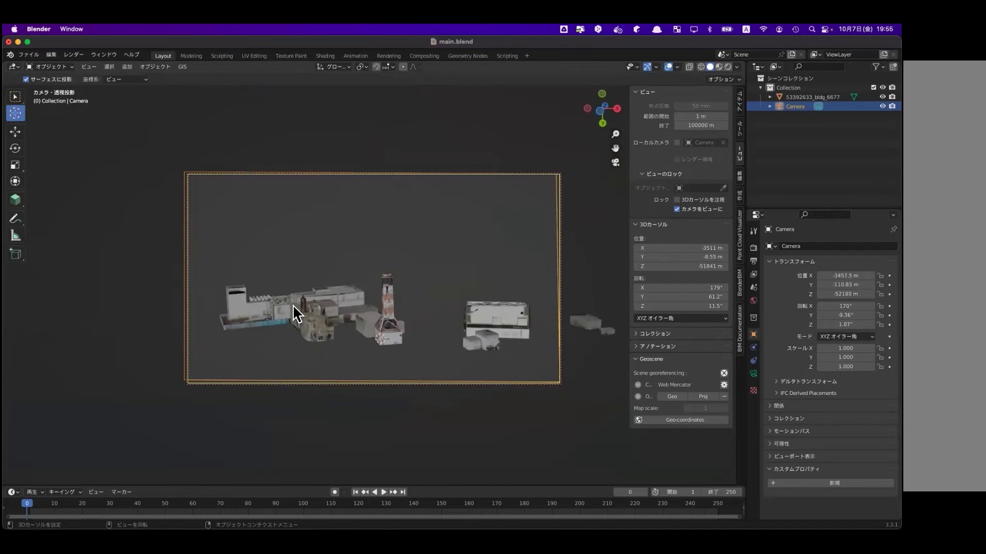
{"action": "mouse_move", "coordinate": [407, 341]}
{"action": "middle_mouse_down"}
{"action": "mouse_move", "coordinate": [407, 257]}
{"action": "mouse_move", "coordinate": [398, 442]}
{"action": "mouse_move", "coordinate": [419, 390]}
{"action": "middle_mouse_up"}
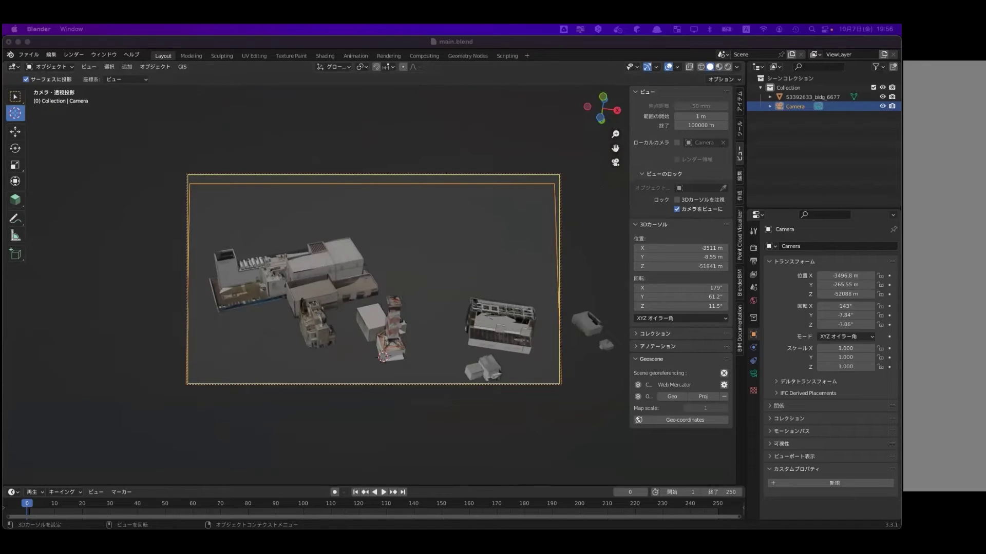
{"action": "left_click", "coordinate": [350, 243]}
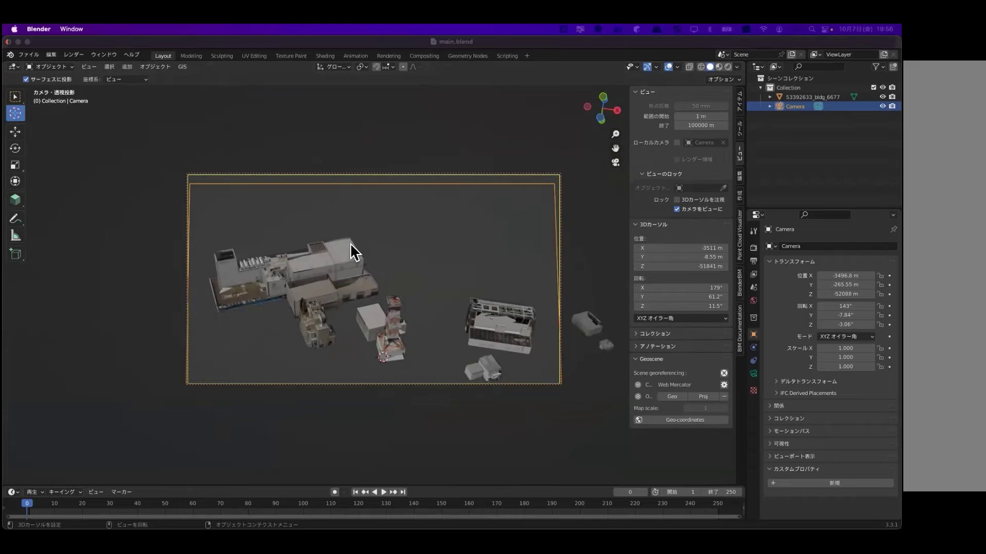
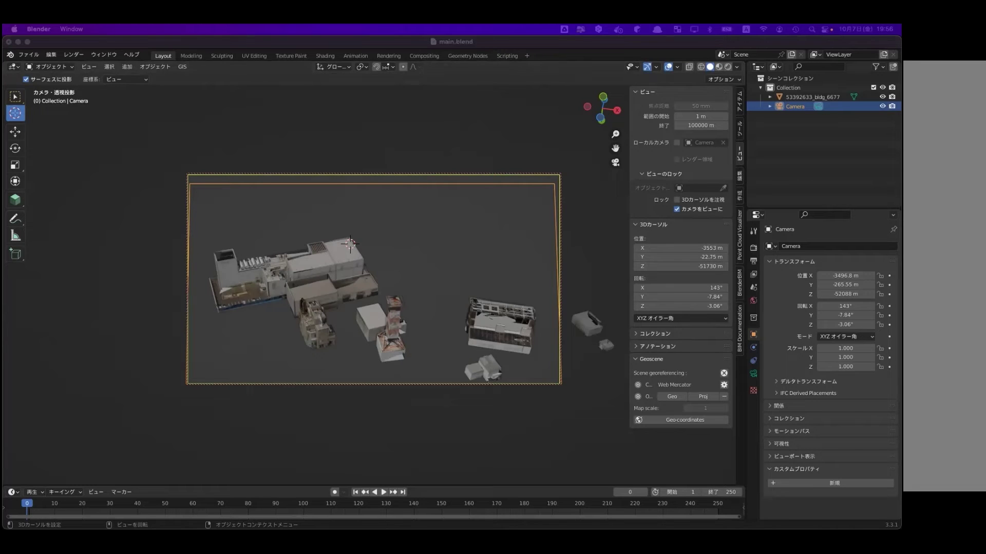
- Inspect the building render result full-screen, close it, and orbit out of camera view
{"action": "left_click_drag", "start_coordinate": [781, 98], "coordinate": [270, 109]}
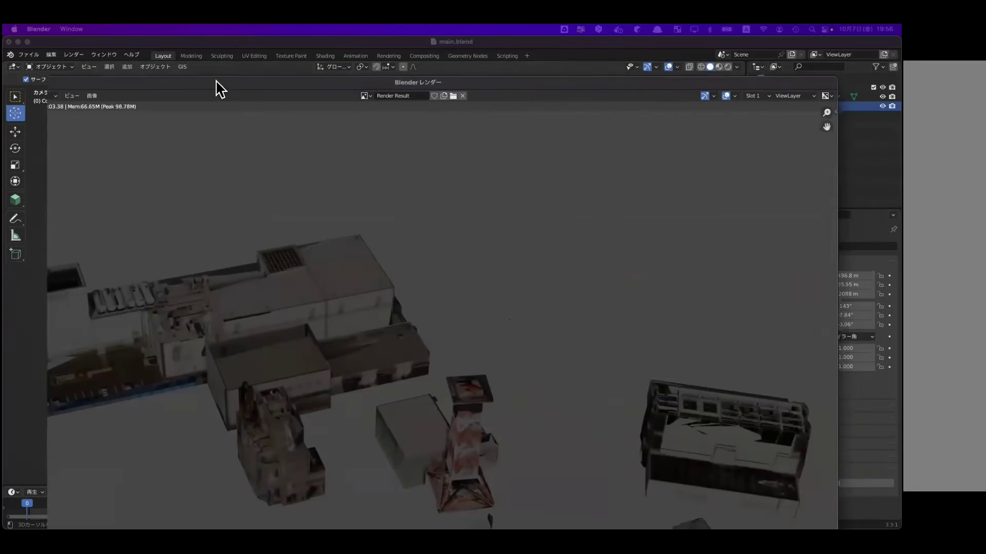
{"action": "double_click", "coordinate": [269, 101]}
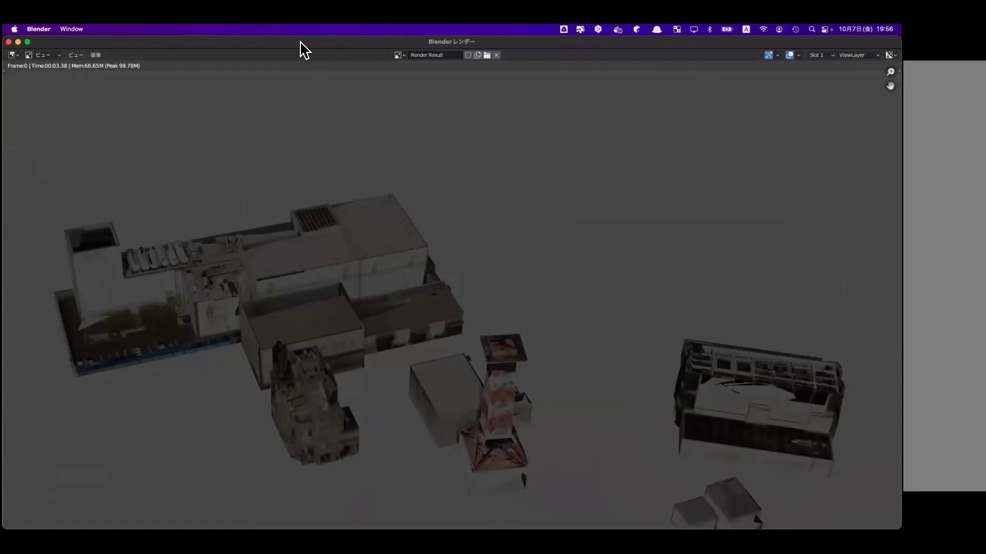
{"action": "left_click_drag", "start_coordinate": [303, 50], "coordinate": [901, 182]}
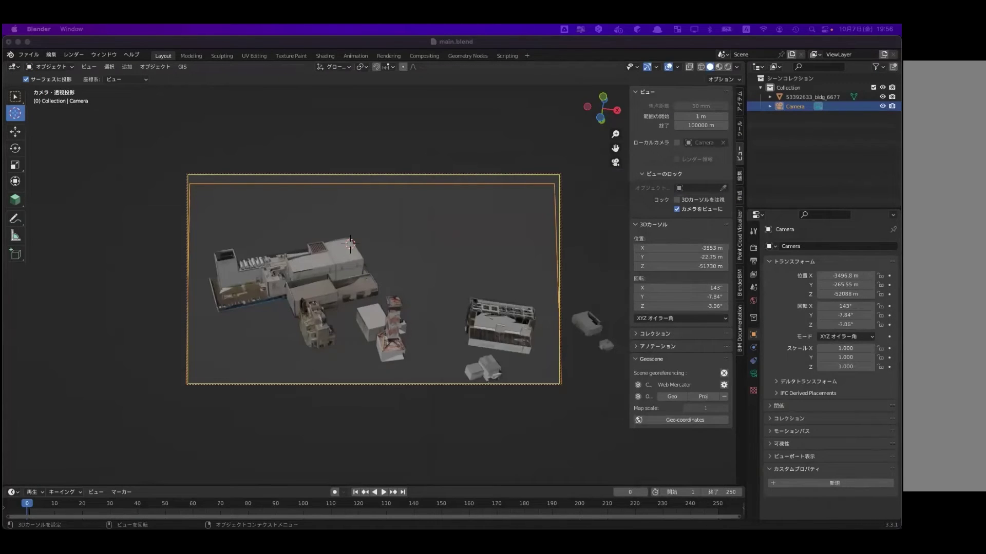
{"action": "key", "text": "F11"}
{"action": "left_click_drag", "start_coordinate": [323, 171], "coordinate": [264, 165]}
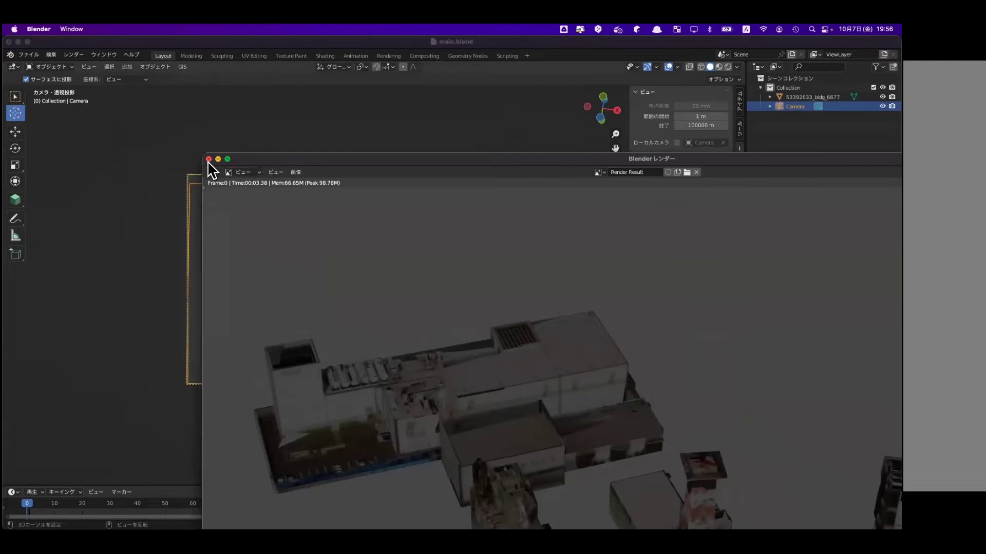
{"action": "left_click", "coordinate": [209, 159]}
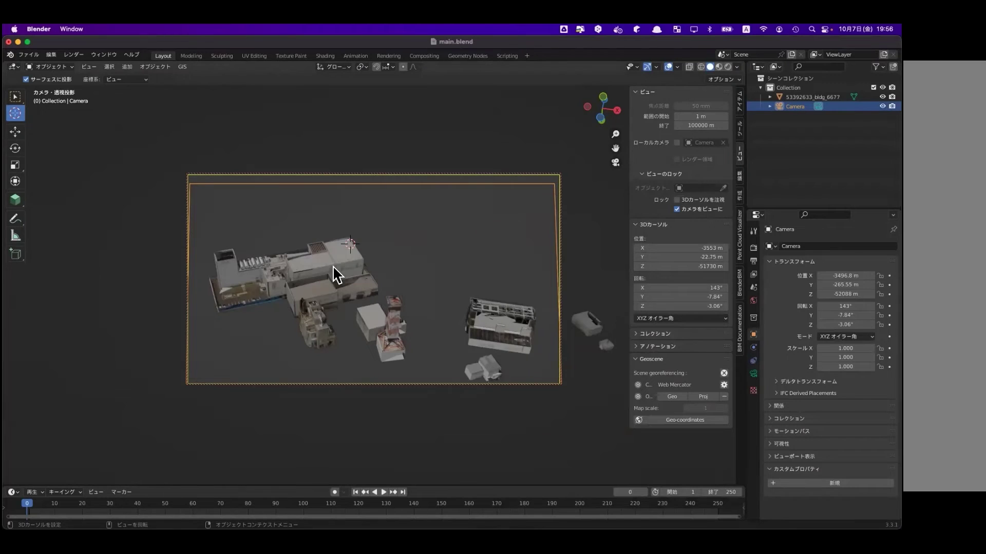
{"action": "middle_click_drag", "start_coordinate": [420, 352], "coordinate": [418, 347]}
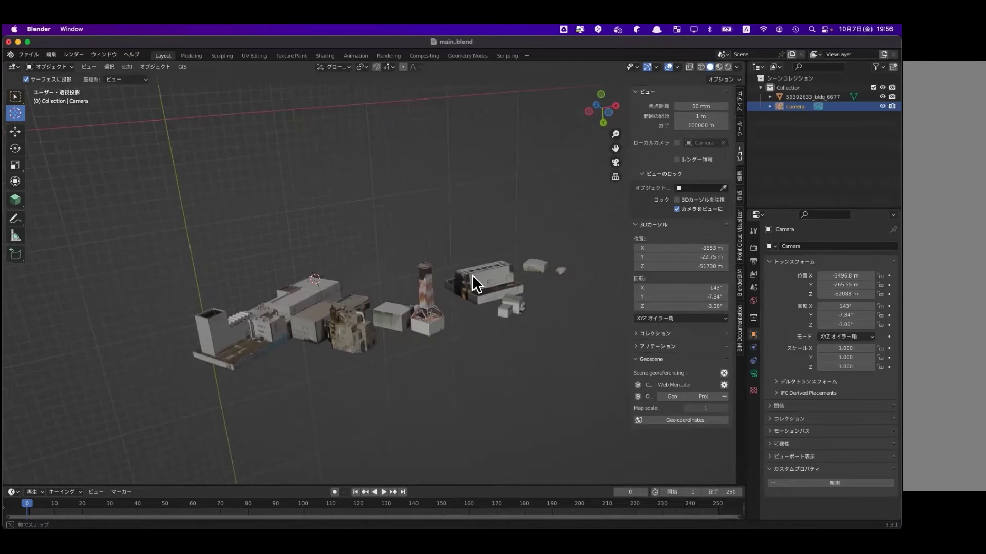
{"action": "middle_click_drag", "start_coordinate": [473, 282], "coordinate": [468, 323]}
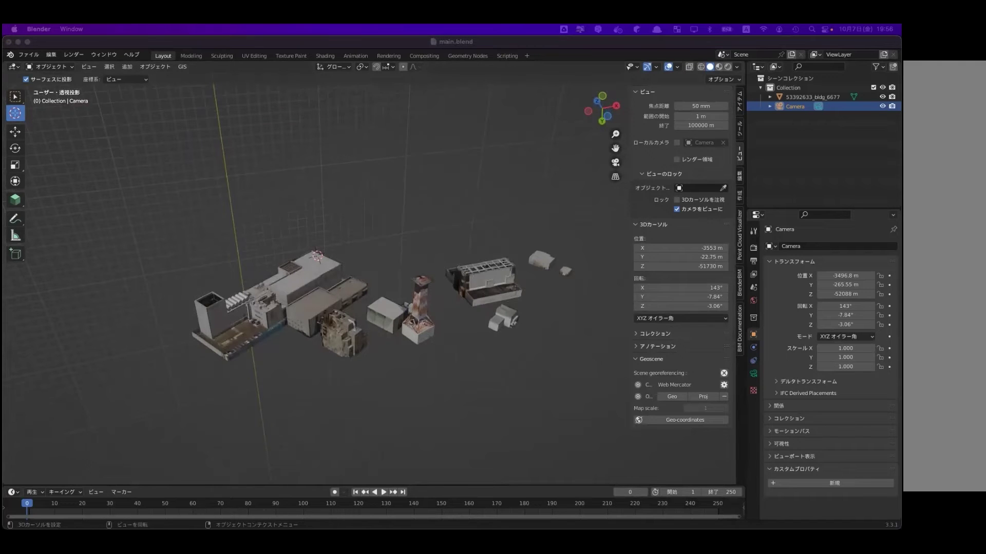
{"action": "left_click", "coordinate": [710, 68]}
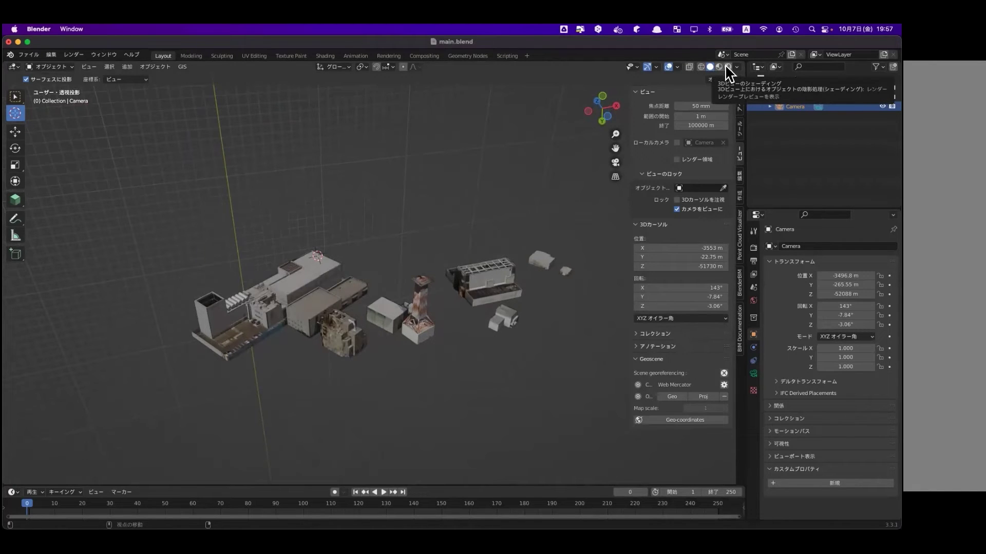
{"action": "left_click", "coordinate": [727, 68]}
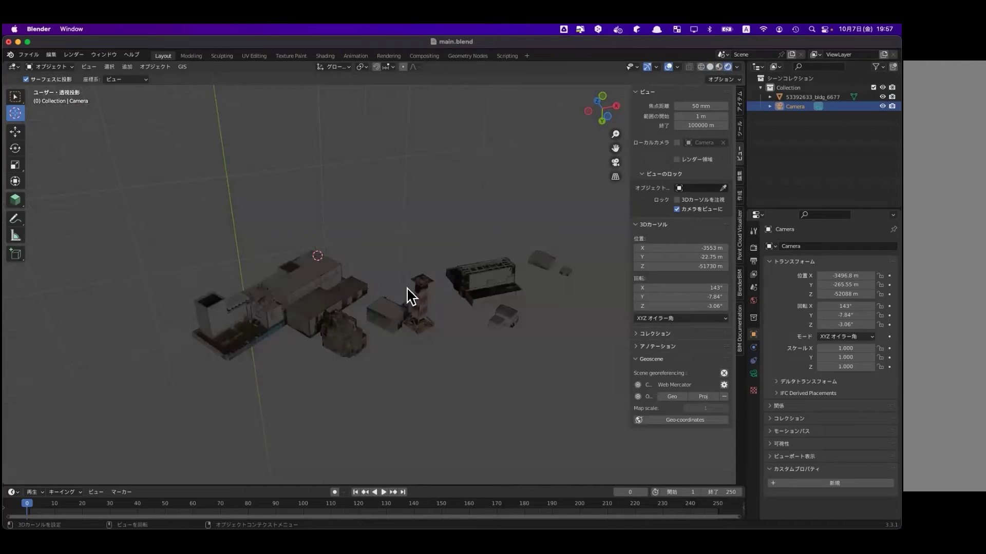
{"action": "mouse_move", "coordinate": [354, 345]}
{"action": "middle_mouse_down"}
{"action": "mouse_move", "coordinate": [333, 327]}
{"action": "mouse_move", "coordinate": [349, 337]}
{"action": "middle_mouse_up"}
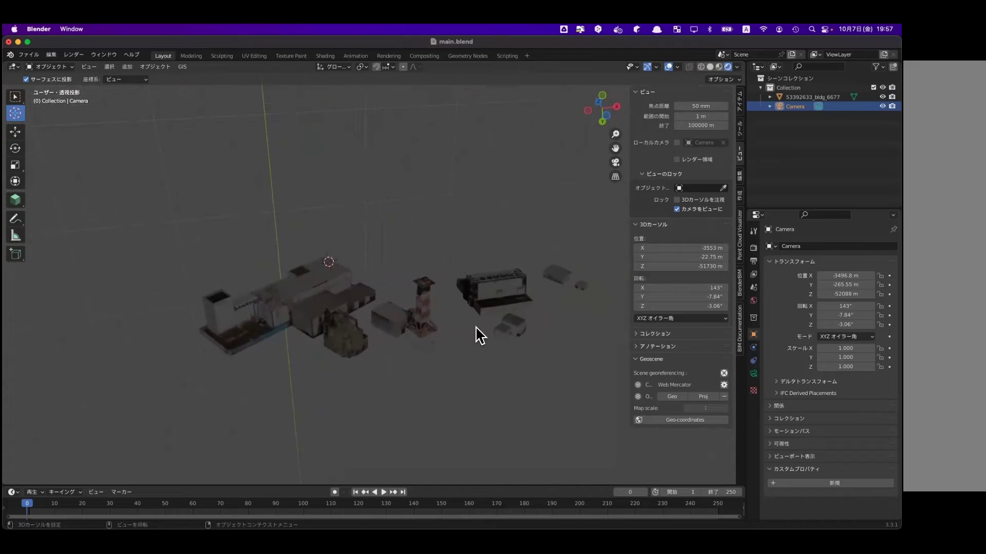
{"action": "scroll", "coordinate": [477, 336], "scroll_direction": "down", "scroll_amount": 1}
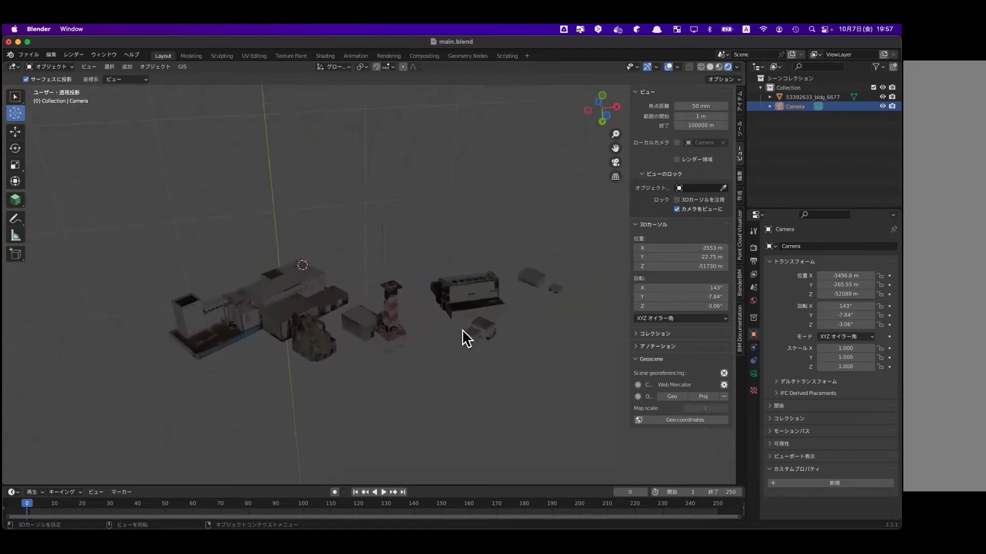
{"action": "scroll", "coordinate": [464, 337], "scroll_direction": "down", "scroll_amount": 1}
{"action": "scroll", "coordinate": [454, 338], "scroll_direction": "down", "scroll_amount": 1}
{"action": "scroll", "coordinate": [445, 323], "scroll_direction": "down", "scroll_amount": 2}
{"action": "scroll", "coordinate": [440, 310], "scroll_direction": "down", "scroll_amount": 1}
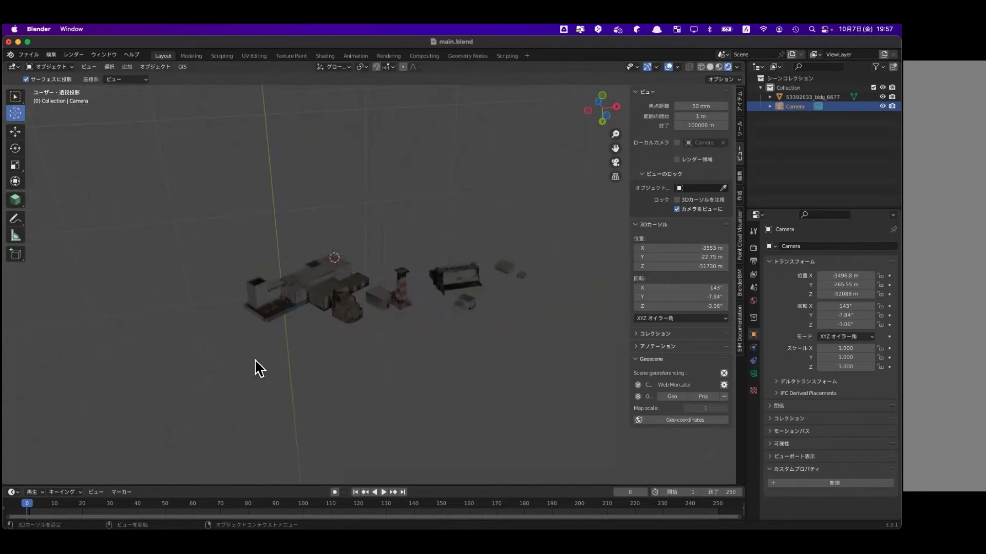
{"action": "middle_click_drag", "start_coordinate": [379, 349], "coordinate": [373, 304]}
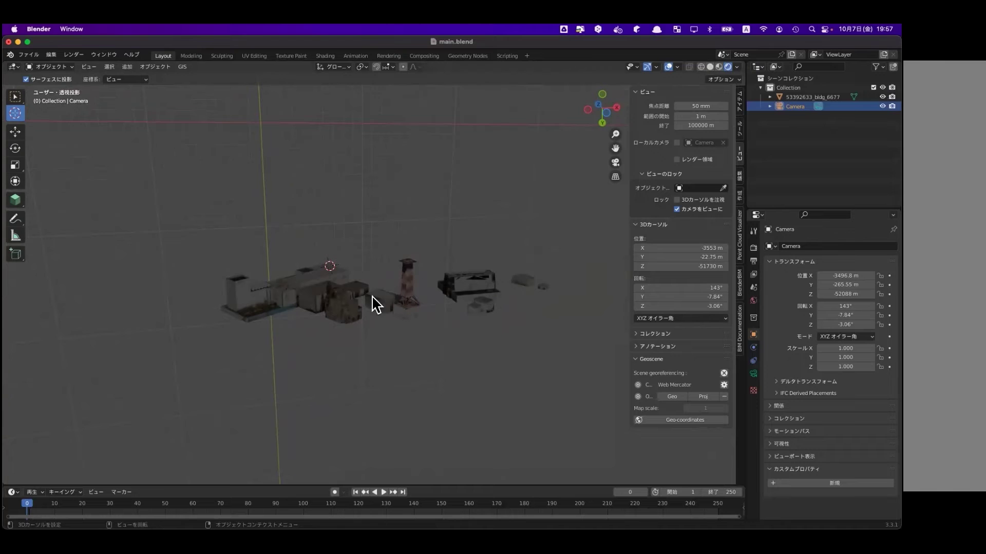
{"action": "left_click", "coordinate": [711, 67]}
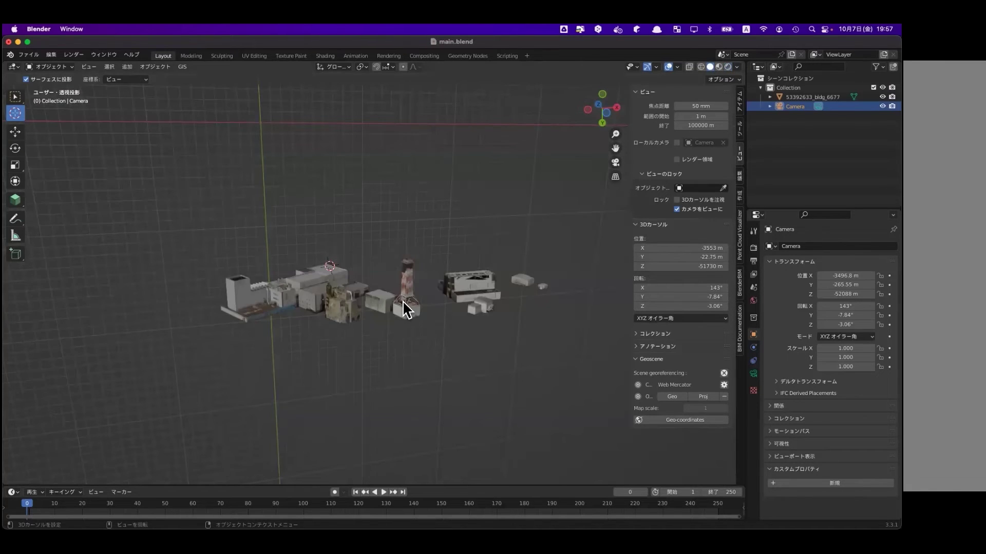
{"action": "scroll", "coordinate": [402, 301], "scroll_direction": "down", "scroll_amount": 1}
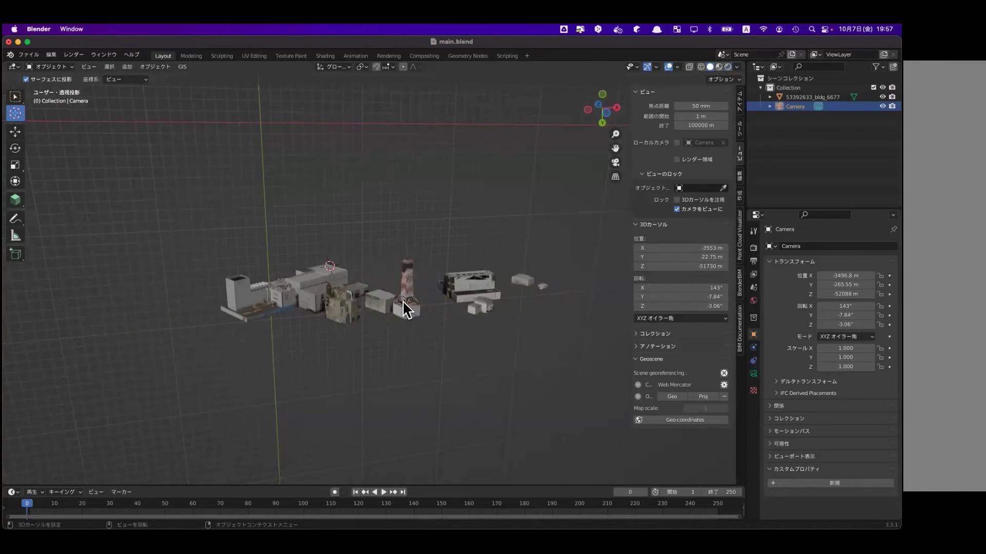
{"action": "left_click", "coordinate": [701, 68]}
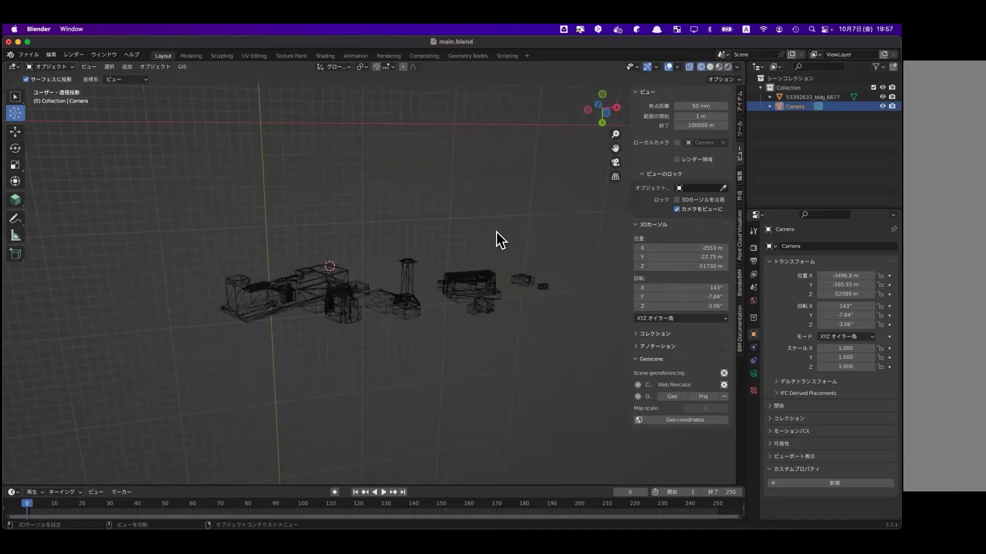
{"action": "scroll", "coordinate": [385, 330], "scroll_direction": "up", "scroll_amount": 1}
{"action": "scroll", "coordinate": [387, 330], "scroll_direction": "up", "scroll_amount": 2}
{"action": "scroll", "coordinate": [387, 330], "scroll_direction": "down", "scroll_amount": 2}
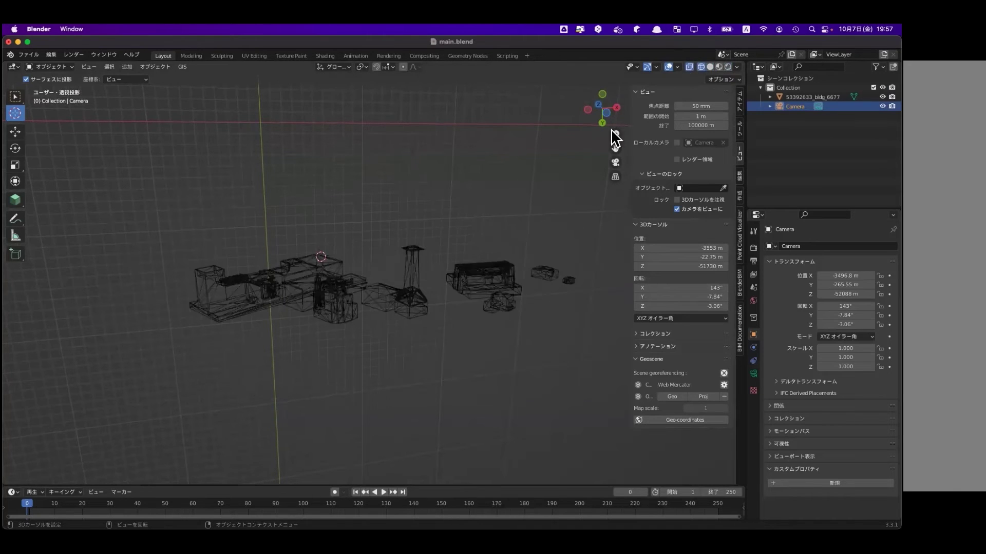
{"action": "left_click", "coordinate": [710, 68]}
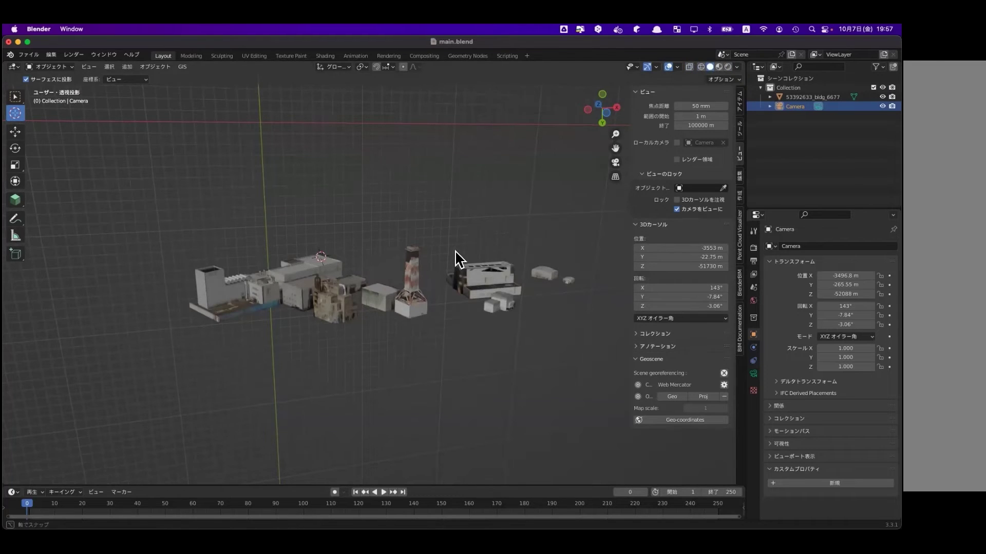
- Switch the viewport to Rendered shading to preview the buildings' lighting
{"action": "middle_click_drag", "start_coordinate": [458, 260], "coordinate": [462, 265]}
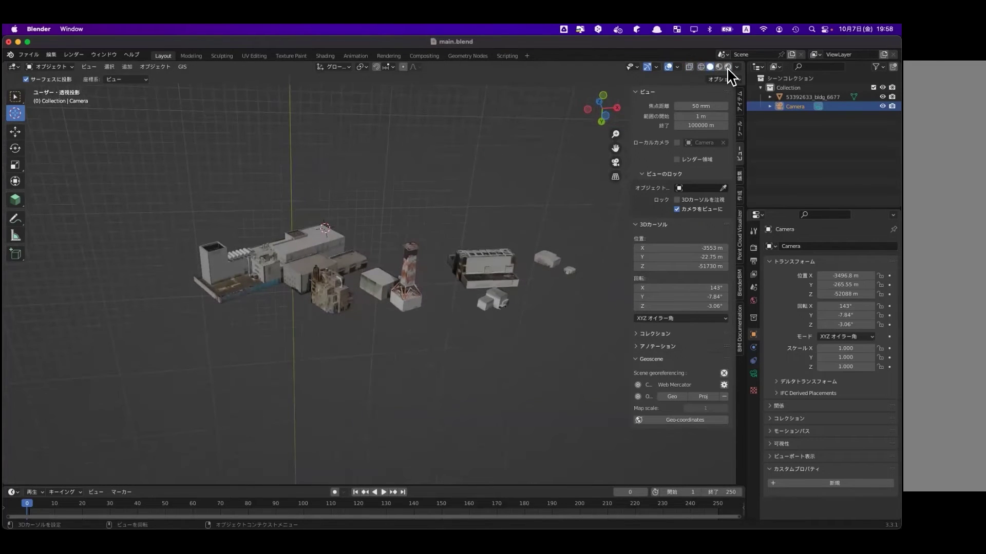
{"action": "left_click", "coordinate": [727, 67]}
{"action": "middle_click_drag", "start_coordinate": [550, 257], "coordinate": [549, 278], "text": "shift"}
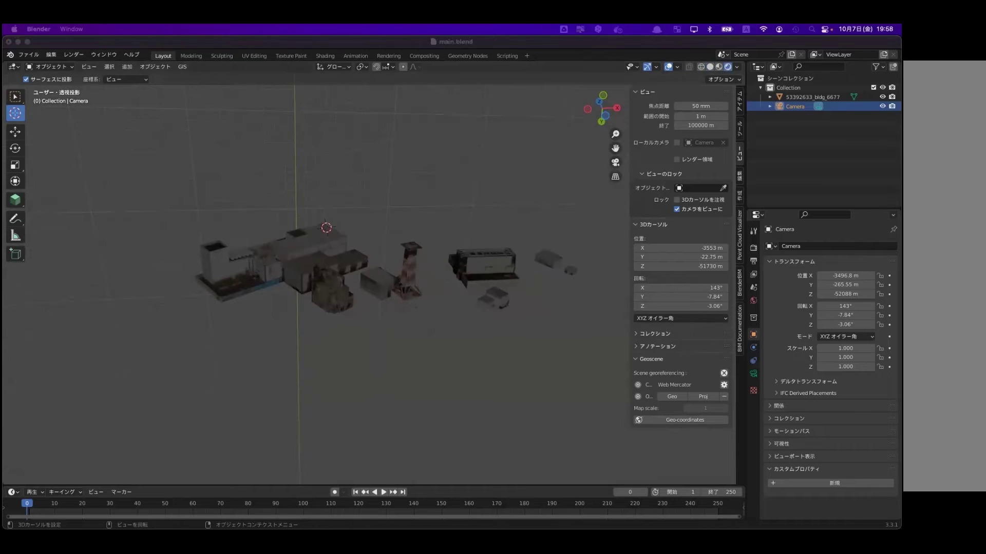
- Place the 3D cursor in front of the buildings and bring up the Add menu with Select Box active
{"action": "left_click_drag", "start_coordinate": [328, 229], "coordinate": [369, 240]}
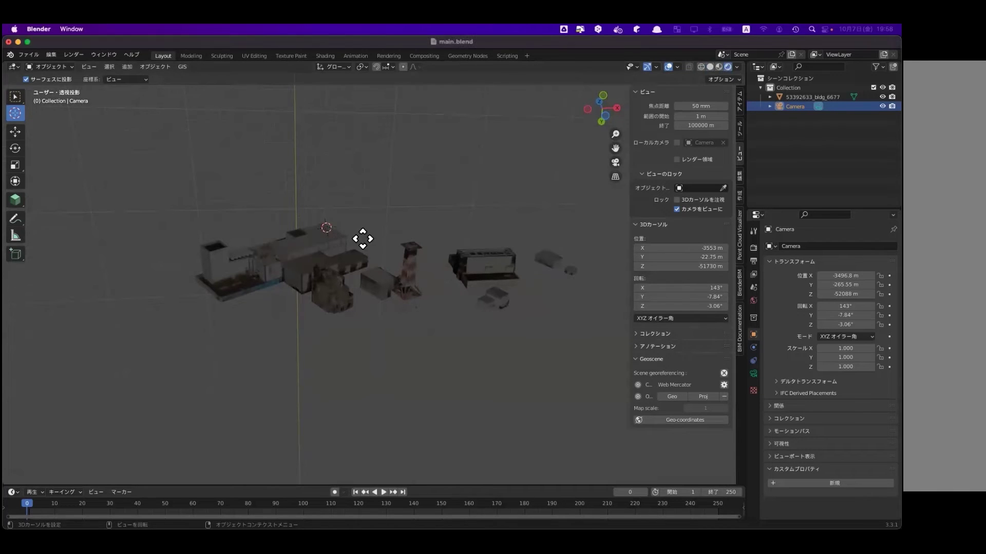
{"action": "mouse_move", "coordinate": [343, 326]}
{"action": "middle_mouse_down"}
{"action": "mouse_move", "coordinate": [424, 308]}
{"action": "mouse_move", "coordinate": [409, 295]}
{"action": "middle_mouse_up"}
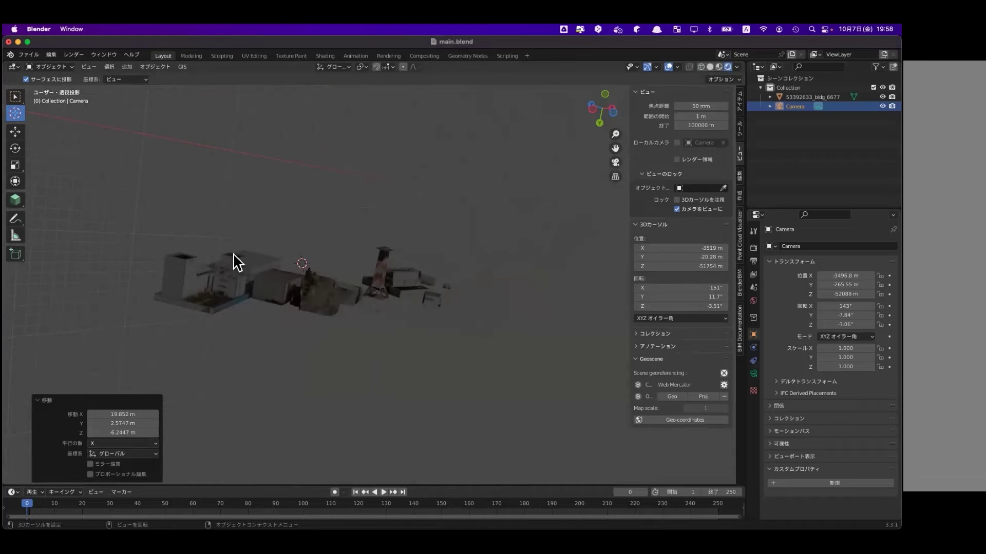
{"action": "middle_click_drag", "start_coordinate": [377, 325], "coordinate": [317, 335]}
{"action": "left_click", "coordinate": [365, 316]}
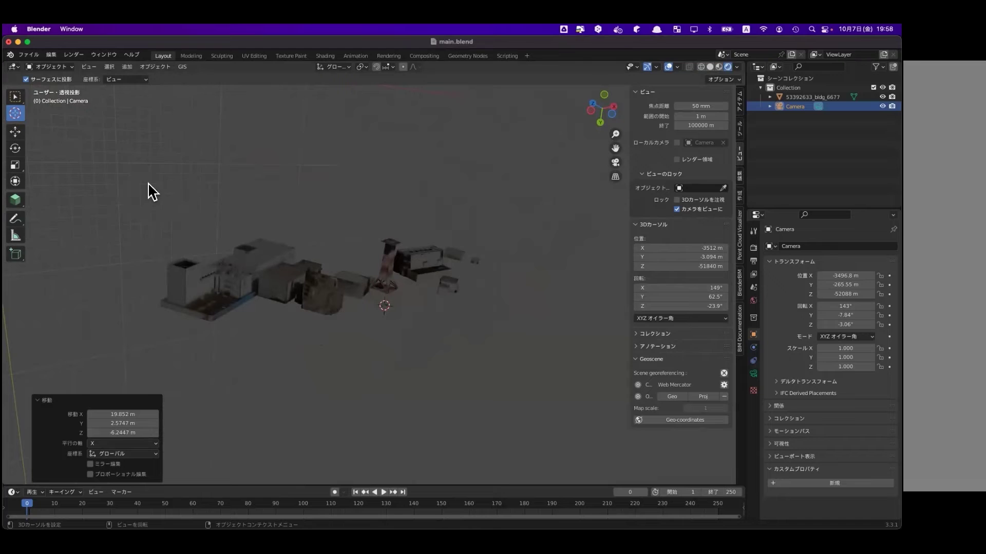
{"action": "left_click", "coordinate": [14, 101]}
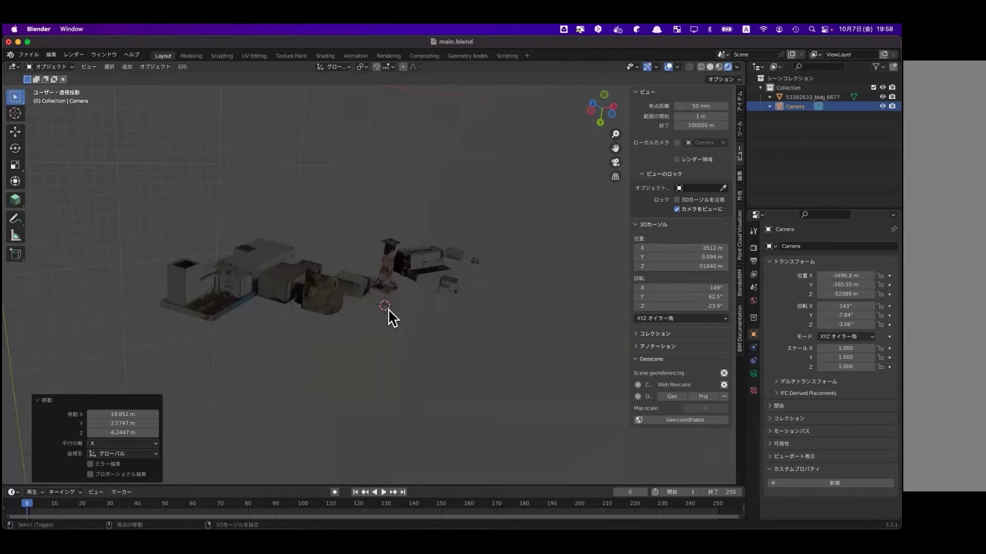
{"action": "key", "text": "shift+a"}
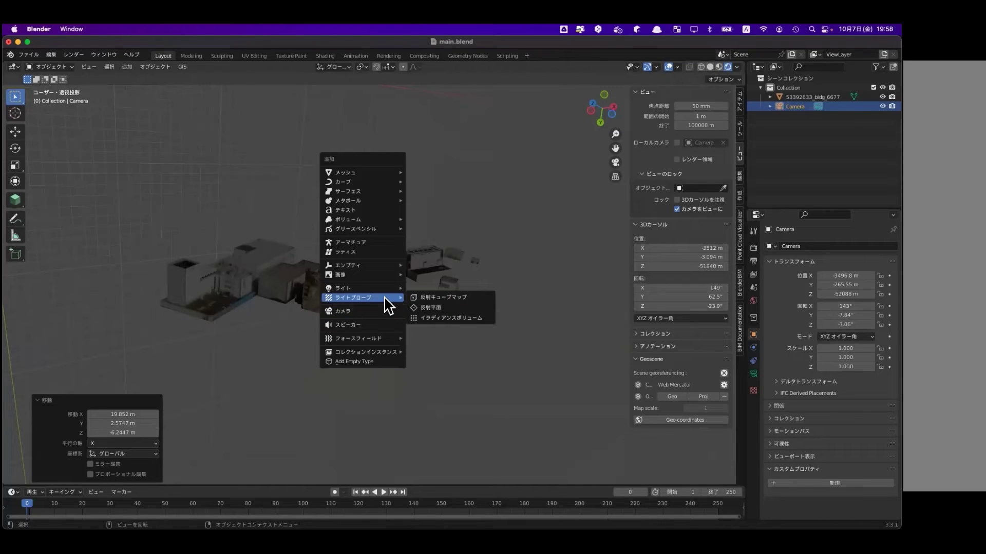
{"action": "mouse_move", "coordinate": [362, 288]}
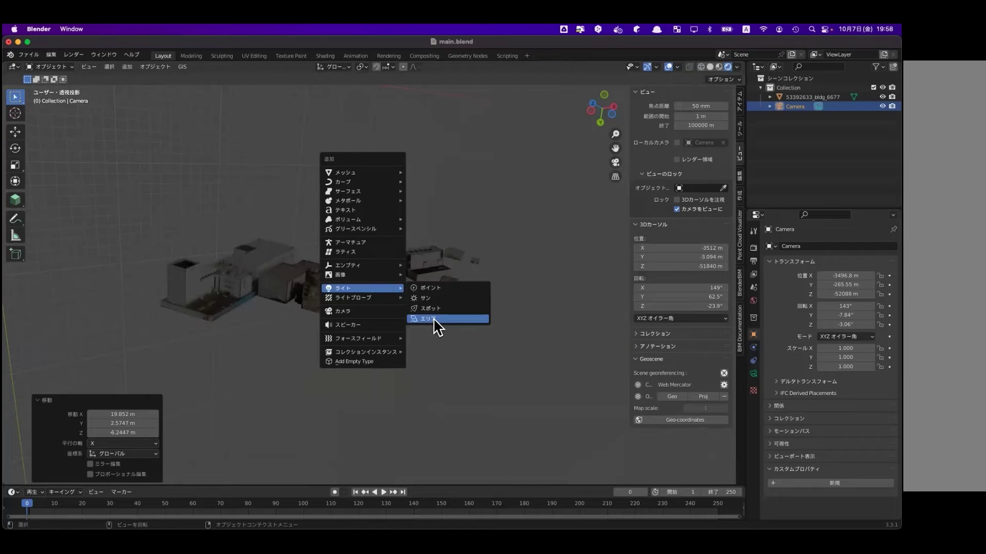
- Add an Area light at the cursor and move it along global Y above the buildings
{"action": "left_click", "coordinate": [435, 325]}
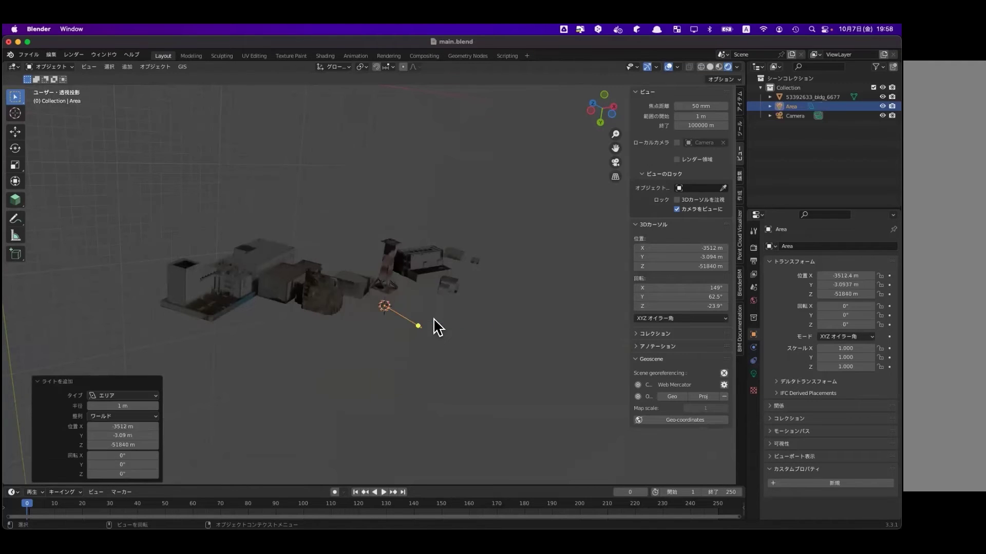
{"action": "scroll", "coordinate": [409, 323], "scroll_direction": "up", "scroll_amount": 3}
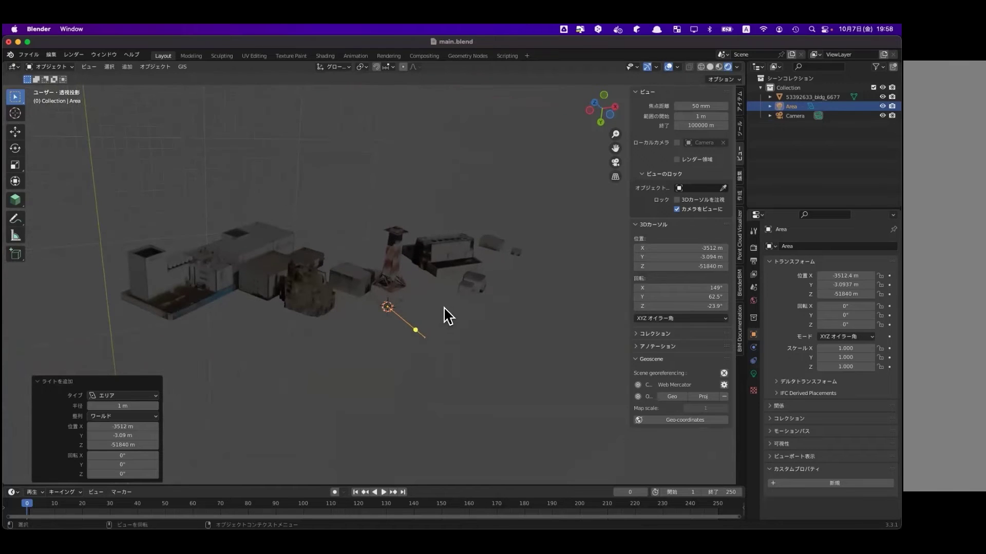
{"action": "left_click", "coordinate": [413, 333]}
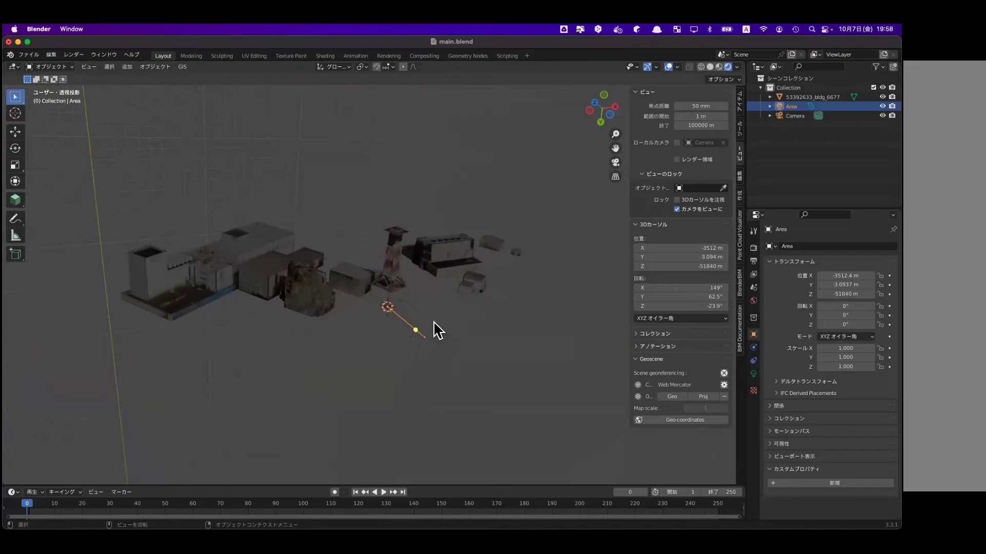
{"action": "key", "text": "g"}
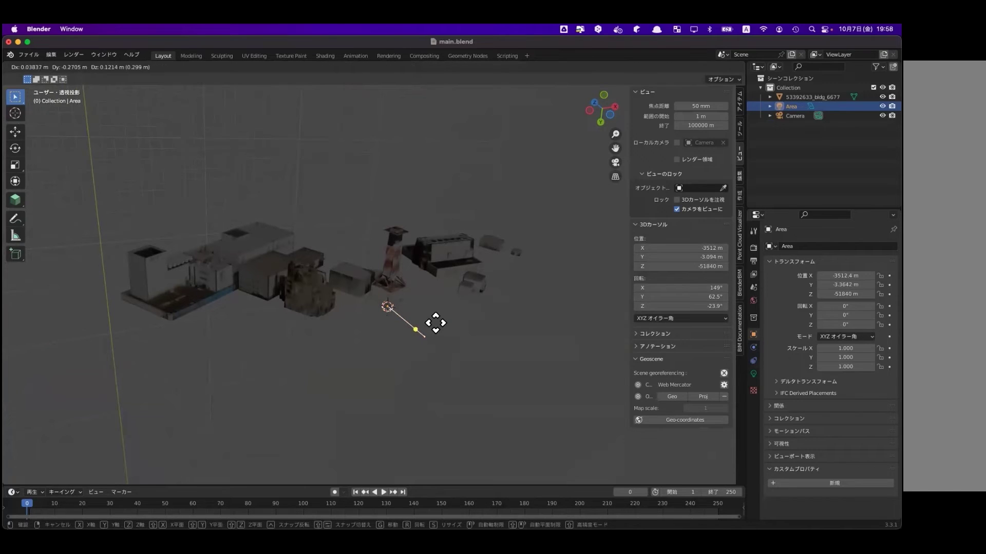
{"action": "key", "text": "y"}
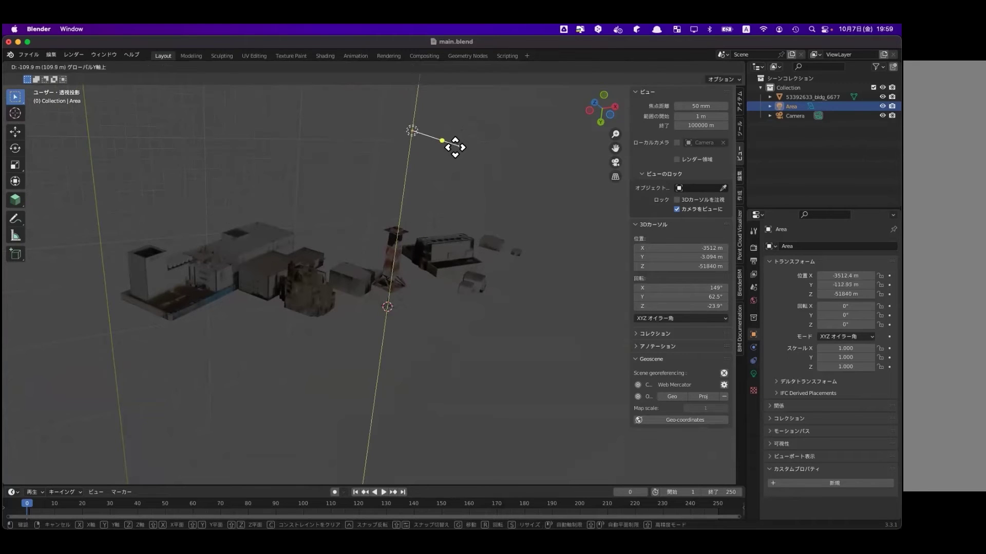
{"action": "left_click", "coordinate": [455, 148]}
{"action": "mouse_move", "coordinate": [457, 147]}
{"action": "middle_mouse_down"}
{"action": "mouse_move", "coordinate": [469, 139]}
{"action": "mouse_move", "coordinate": [387, 154]}
{"action": "middle_mouse_up"}
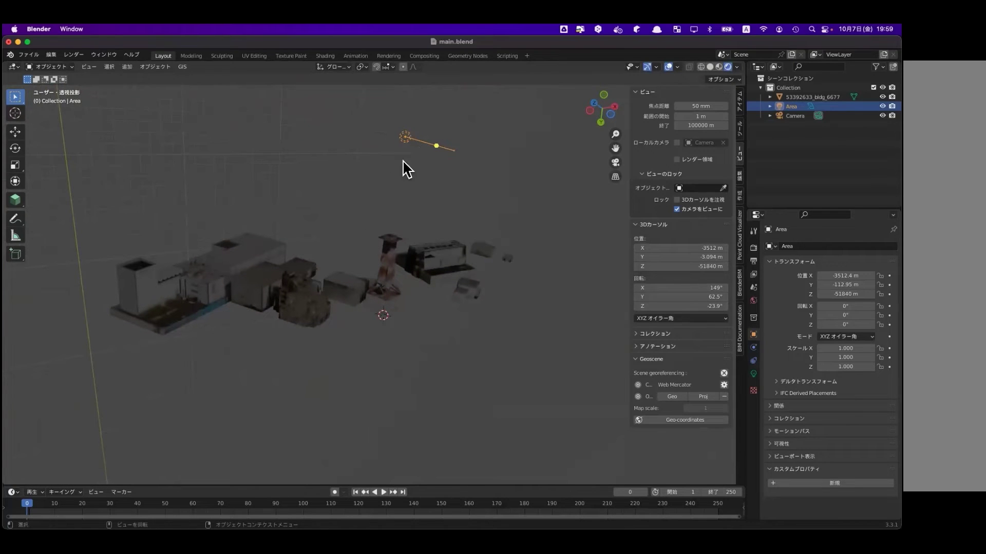
- Rotate the area light about the X axis to 79.5° so it aims at the buildings
{"action": "key", "text": "r"}
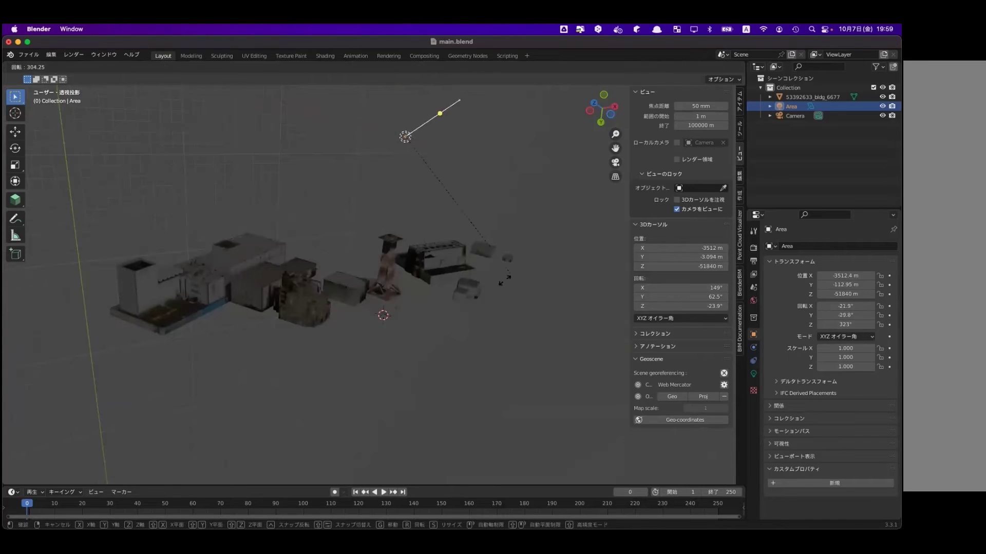
{"action": "key", "text": "x"}
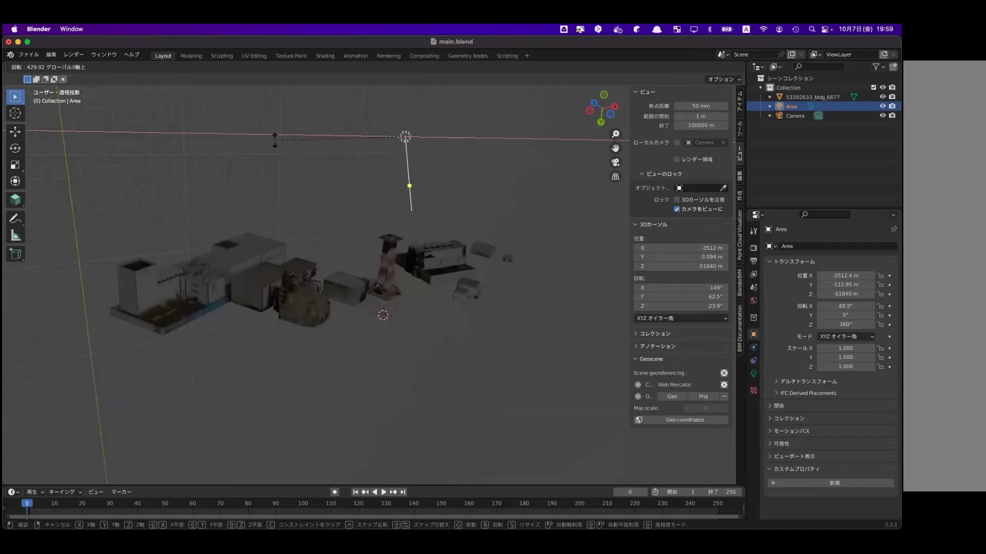
{"action": "left_click", "coordinate": [310, 130]}
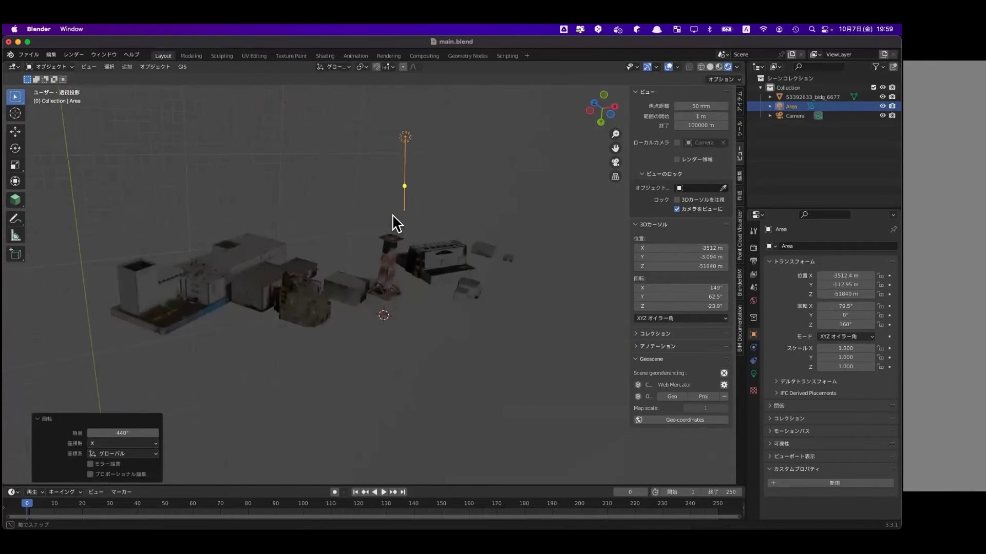
{"action": "middle_click_drag", "start_coordinate": [400, 220], "coordinate": [393, 215]}
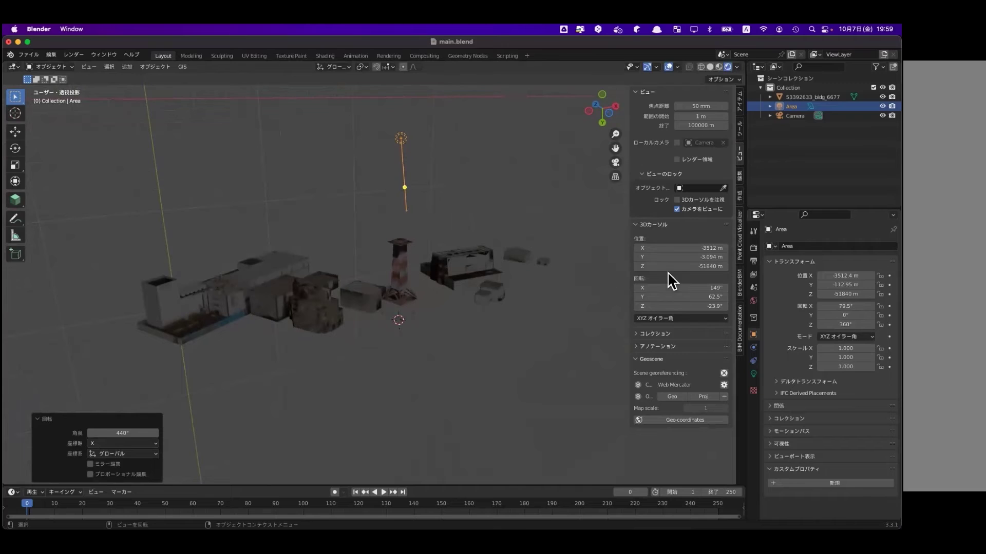
- Set the area light's Power to 100000 W, briefly comparing against 10 W
{"action": "left_click", "coordinate": [405, 145]}
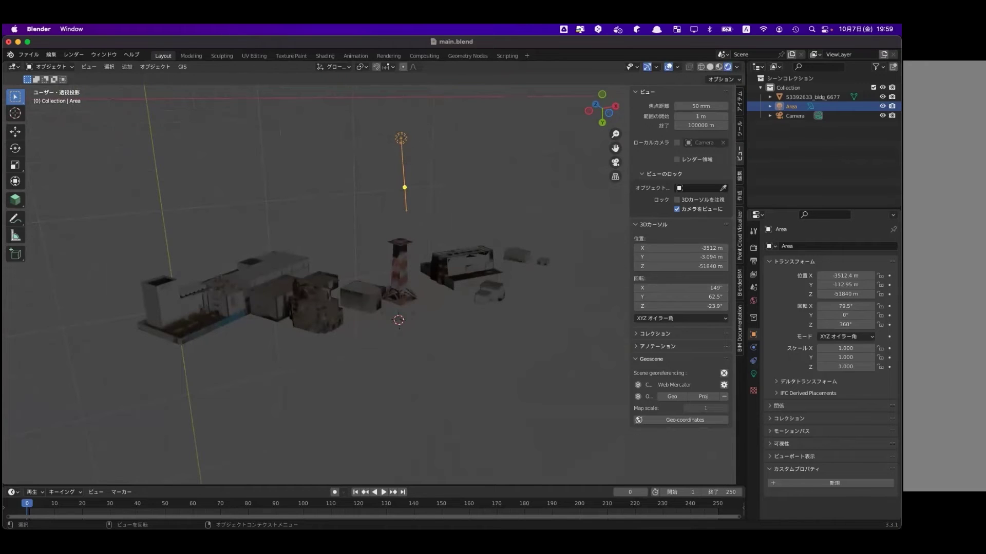
{"action": "left_click", "coordinate": [754, 375]}
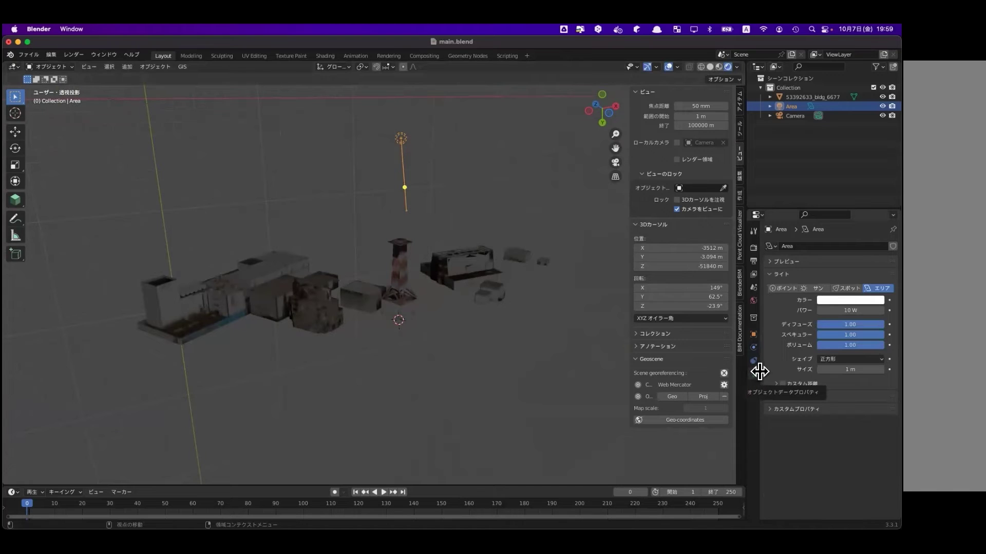
{"action": "left_click", "coordinate": [850, 310]}
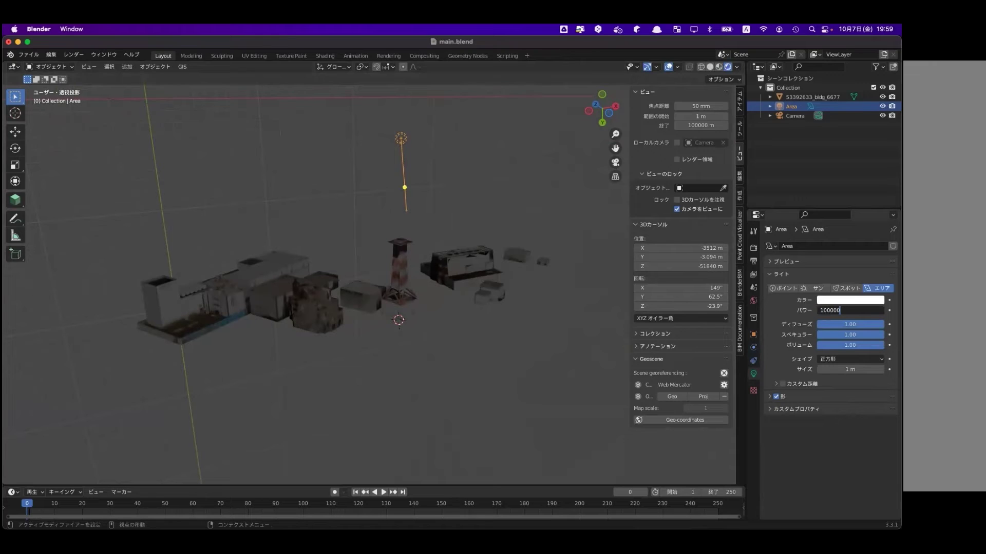
{"action": "key", "text": "Return"}
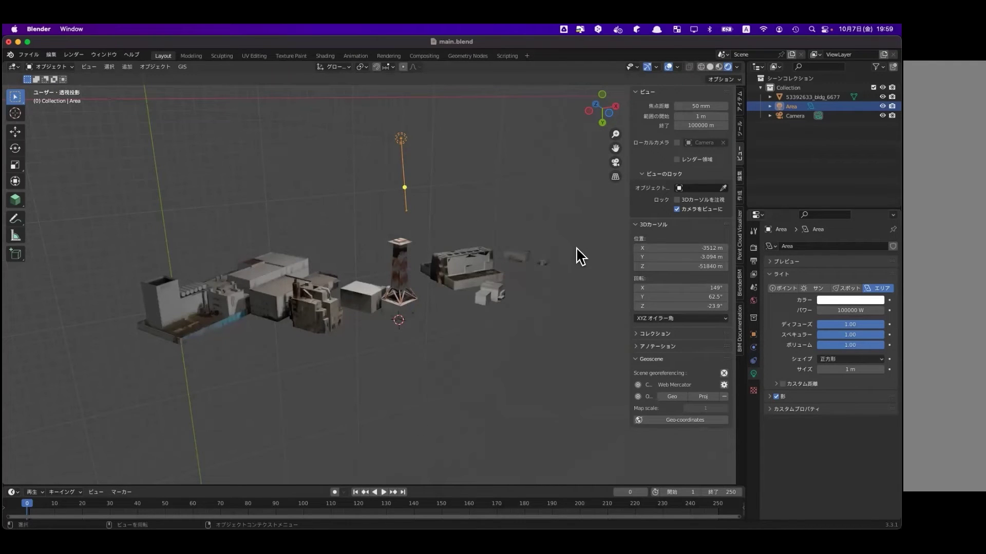
{"action": "left_click", "coordinate": [850, 310]}
{"action": "type", "text": "10"}
{"action": "key", "text": "Return"}
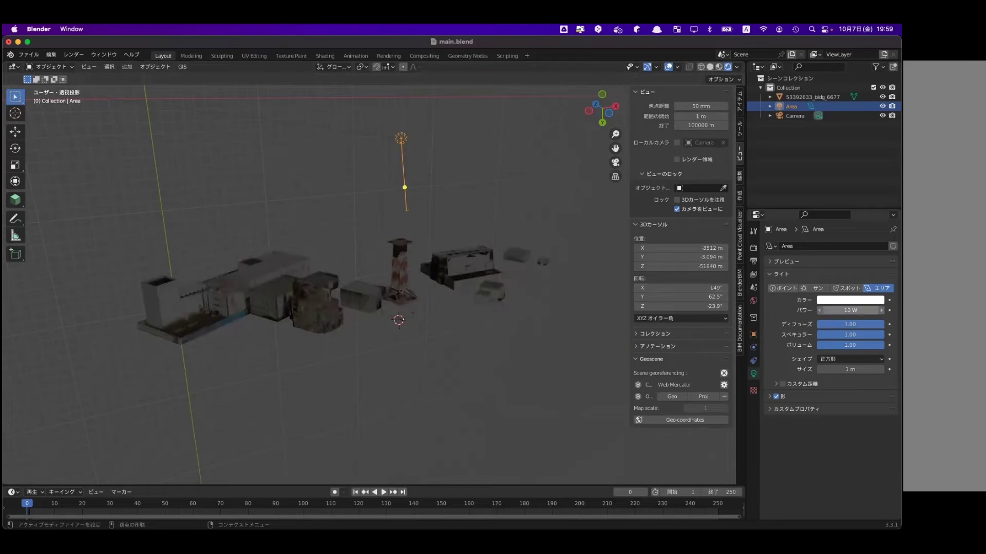
{"action": "left_click", "coordinate": [831, 310]}
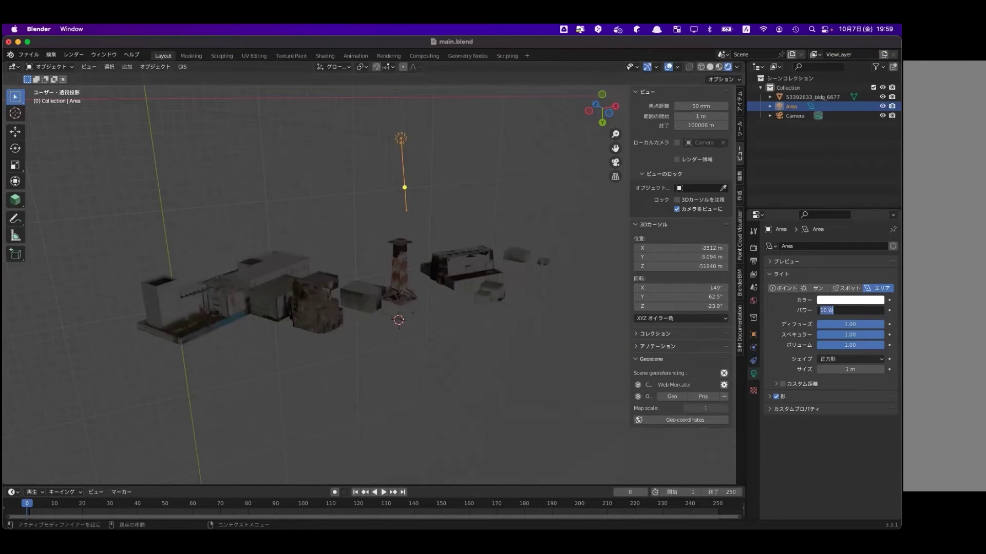
{"action": "key", "text": "Return"}
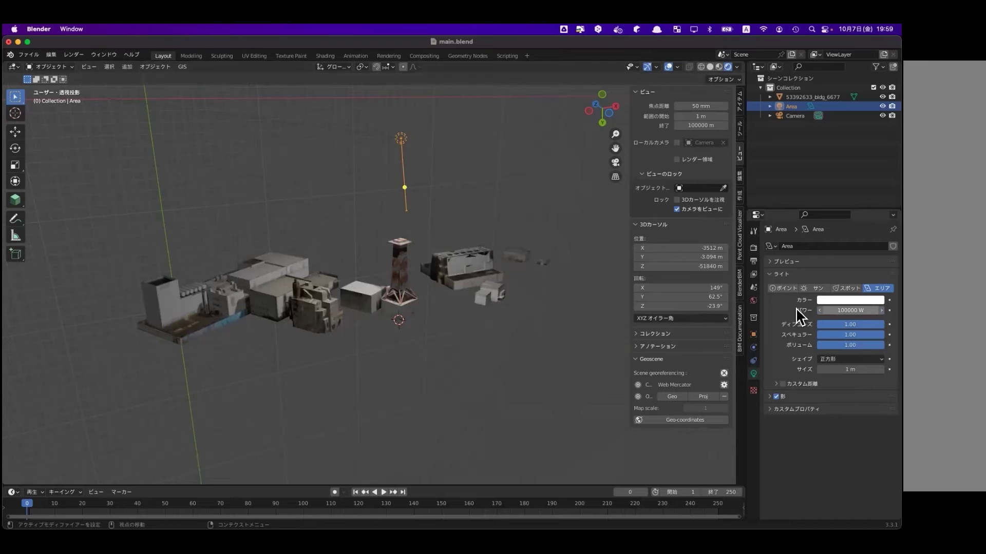
- Deselect the light and render the buildings from the current view with F12
{"action": "middle_click_drag", "start_coordinate": [396, 288], "coordinate": [386, 315]}
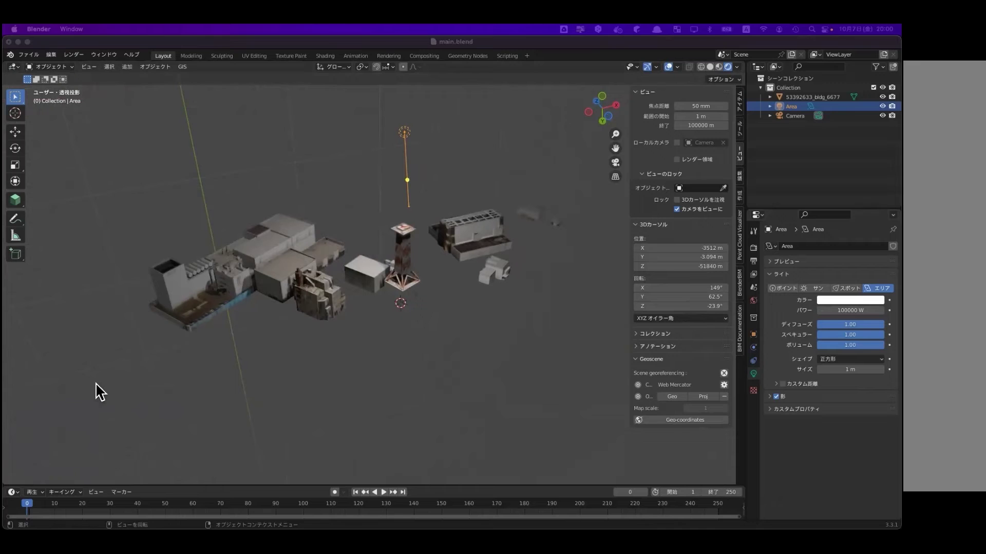
{"action": "left_click", "coordinate": [163, 375]}
{"action": "key", "text": "F12"}
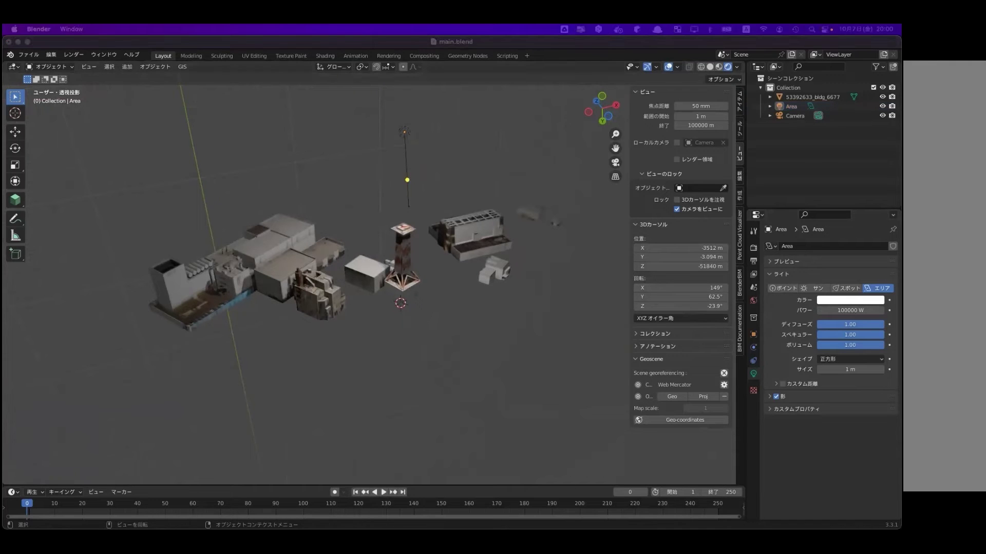
{"action": "mouse_move", "coordinate": [898, 118]}
{"action": "left_mouse_down"}
{"action": "mouse_move", "coordinate": [638, 125]}
{"action": "mouse_move", "coordinate": [330, 61]}
{"action": "mouse_move", "coordinate": [257, 68]}
{"action": "left_mouse_up"}
- Enlarge and zoom the render result to inspect the lit buildings, then close it
{"action": "double_click", "coordinate": [255, 61]}
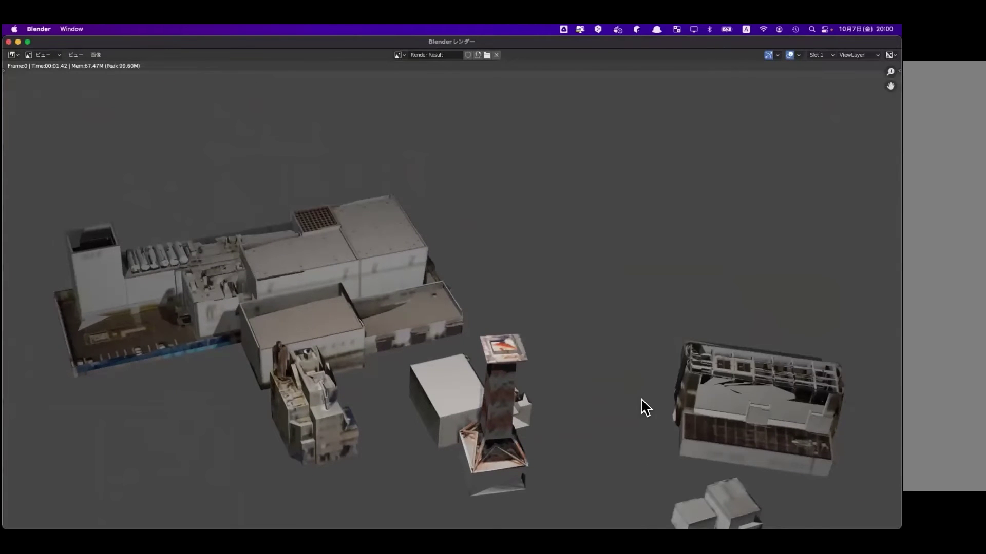
{"action": "scroll", "coordinate": [626, 389], "scroll_direction": "down", "scroll_amount": 2}
{"action": "middle_click_drag", "start_coordinate": [590, 385], "coordinate": [528, 359]}
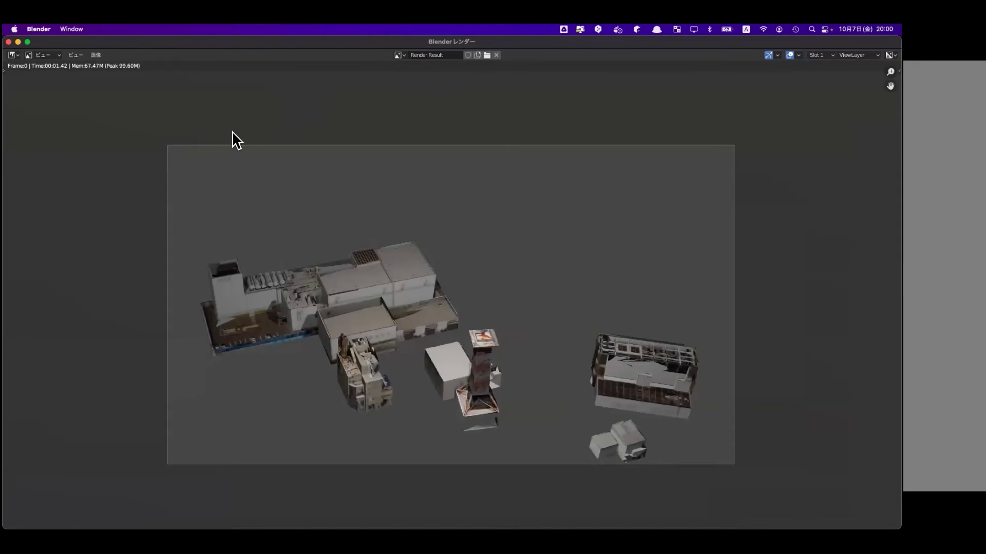
{"action": "left_click", "coordinate": [8, 42]}
- Re-render the buildings from a lower, more horizontal angle and close the result
{"action": "mouse_move", "coordinate": [376, 301]}
{"action": "middle_mouse_down"}
{"action": "mouse_move", "coordinate": [372, 346]}
{"action": "mouse_move", "coordinate": [386, 236]}
{"action": "middle_mouse_up"}
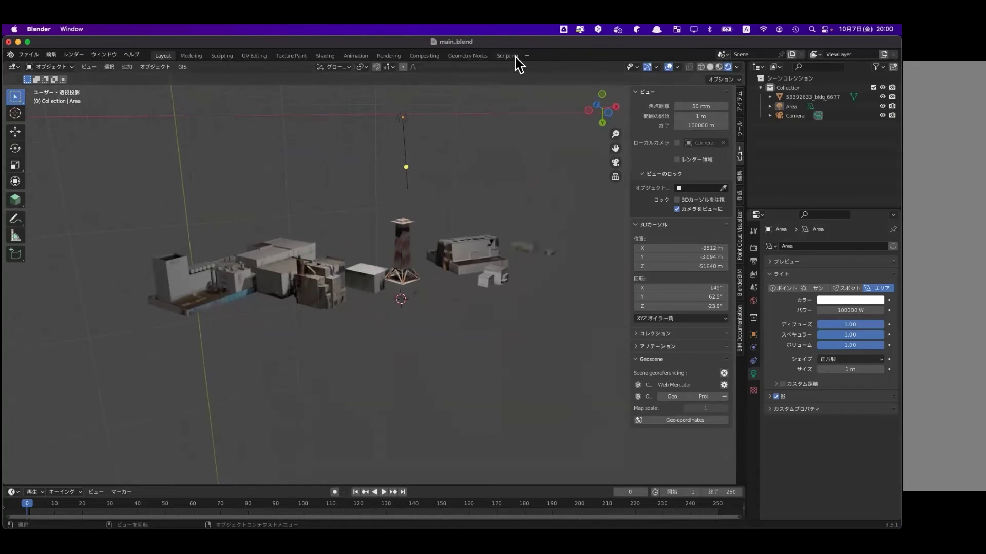
{"action": "key", "text": "F12"}
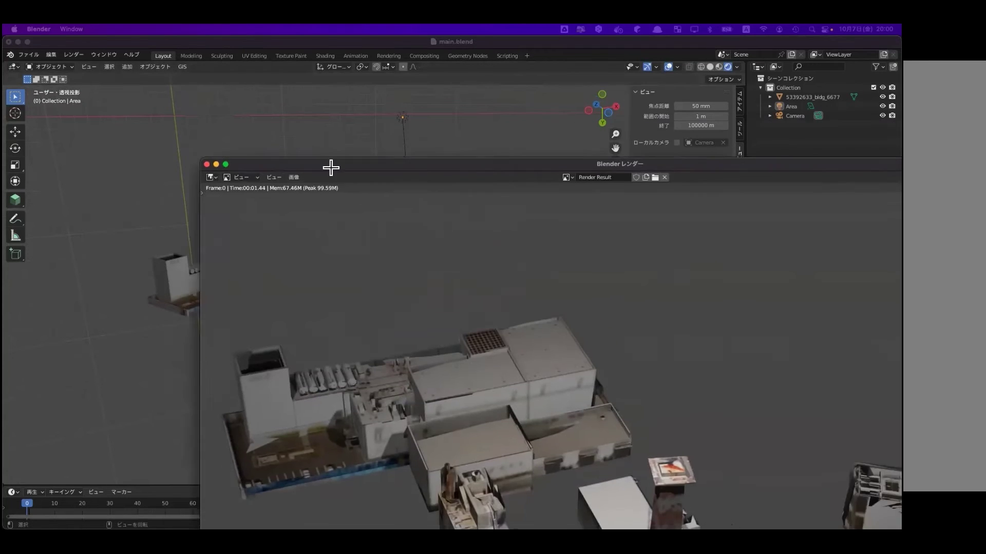
{"action": "mouse_move", "coordinate": [330, 165]}
{"action": "left_mouse_down"}
{"action": "mouse_move", "coordinate": [205, 174]}
{"action": "mouse_move", "coordinate": [136, 119]}
{"action": "left_mouse_up"}
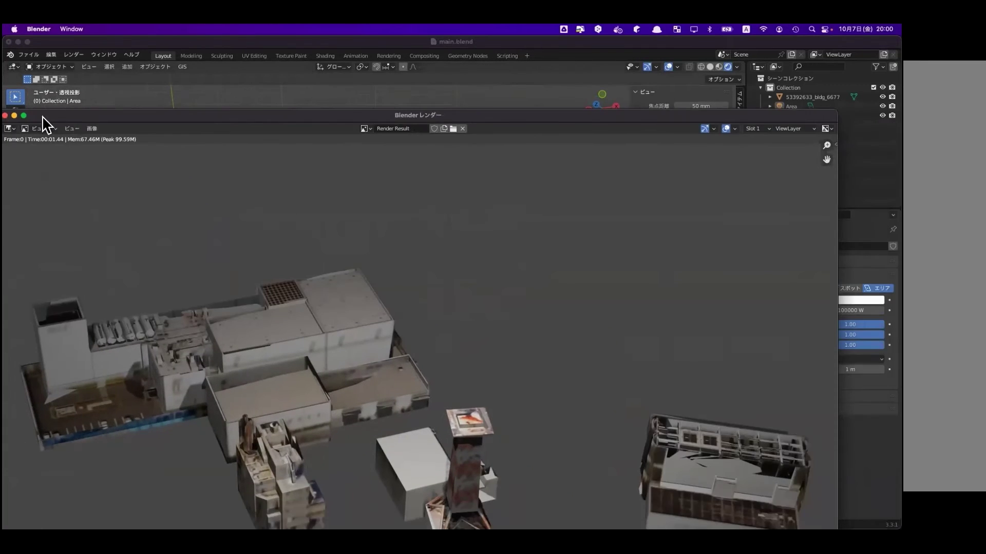
{"action": "left_click", "coordinate": [95, 119]}
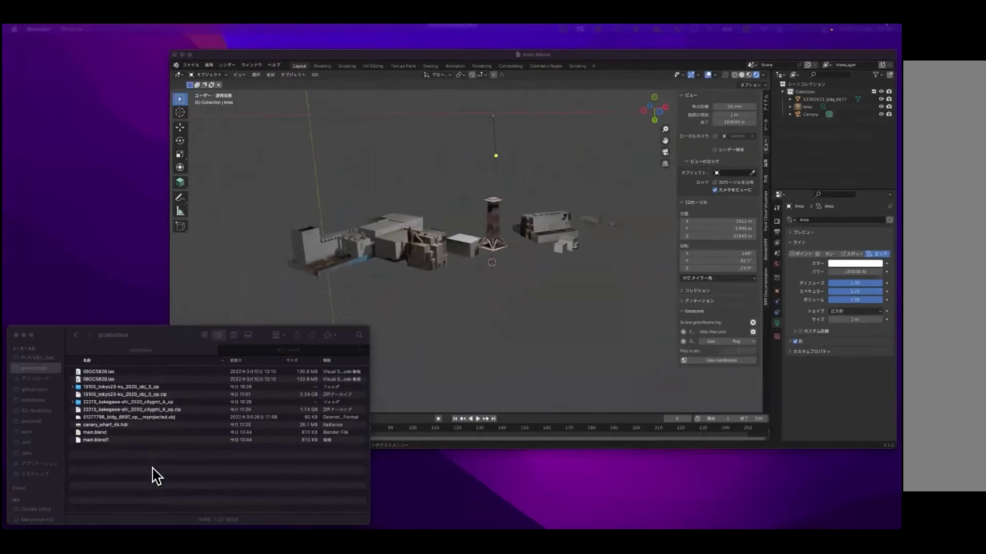
- Glance over the production folder in Finder, then return to Blender and select the building mesh
{"action": "left_click", "coordinate": [157, 477]}
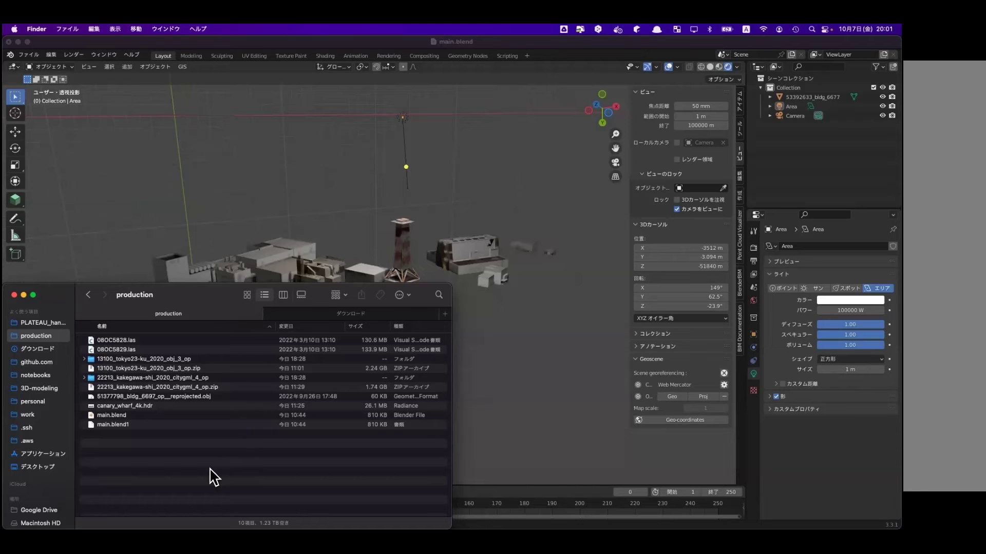
{"action": "left_click", "coordinate": [321, 314]}
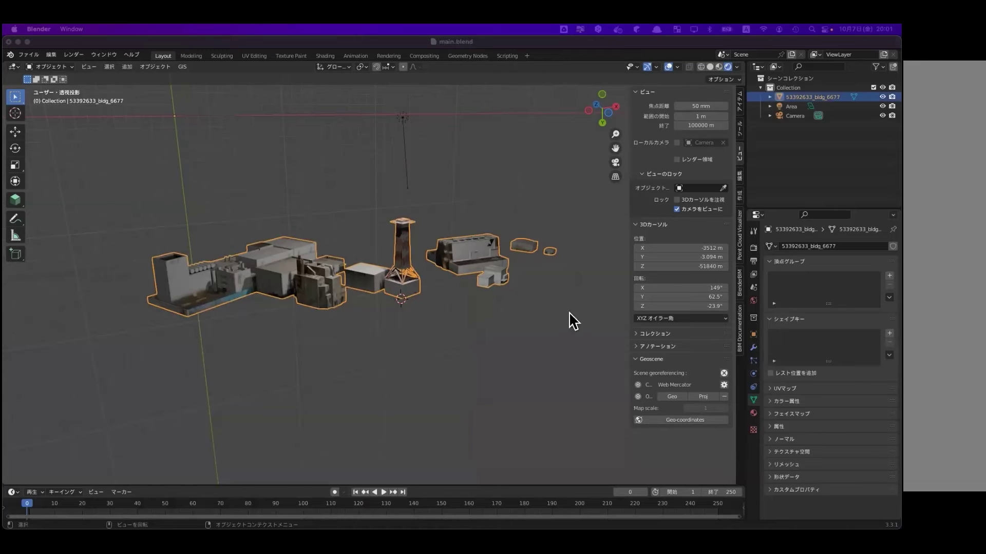
- Deselect the buildings, open the World properties, and list inputs for the Surface Color
{"action": "left_click", "coordinate": [296, 324]}
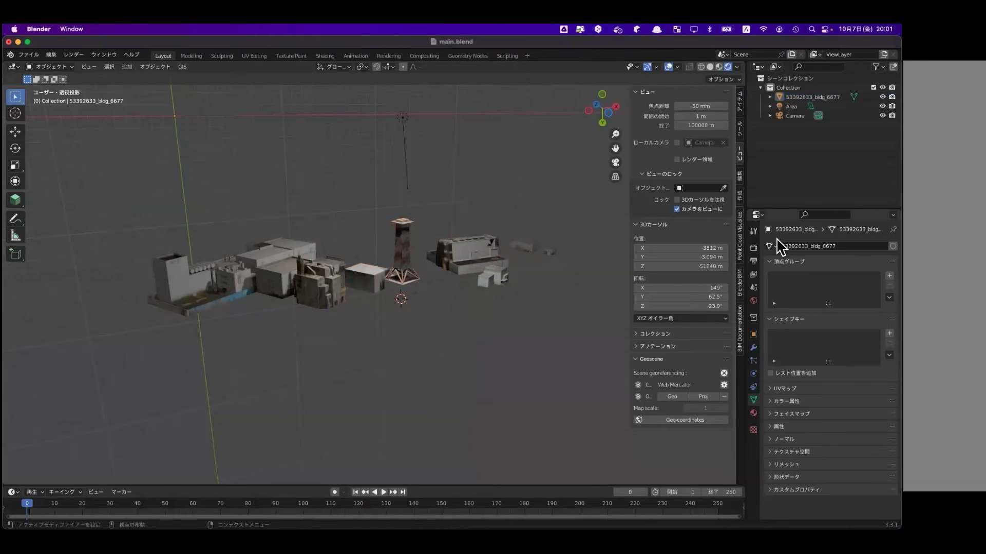
{"action": "left_click", "coordinate": [756, 231]}
{"action": "left_click", "coordinate": [754, 247]}
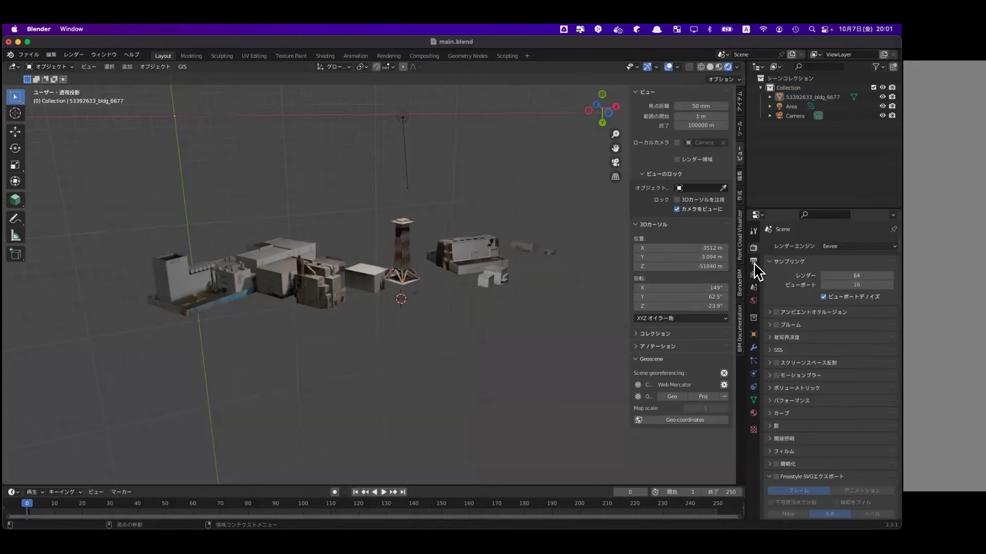
{"action": "left_click", "coordinate": [753, 261]}
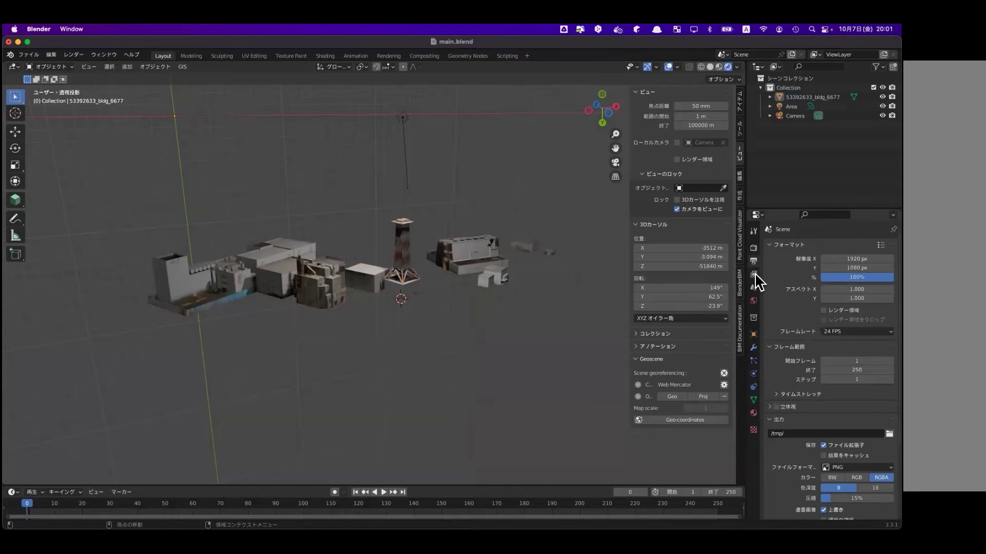
{"action": "left_click", "coordinate": [754, 274]}
{"action": "left_click", "coordinate": [754, 287]}
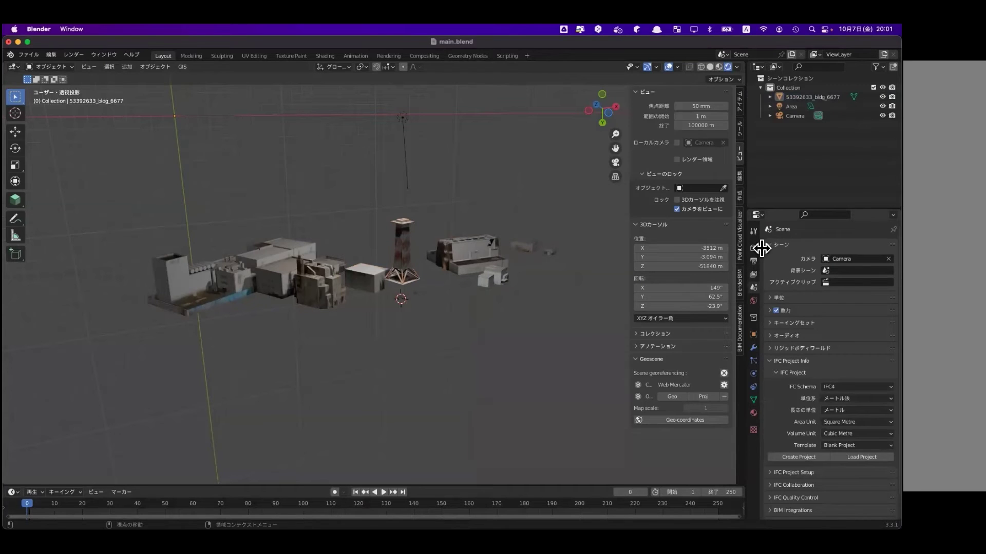
{"action": "left_click", "coordinate": [753, 301]}
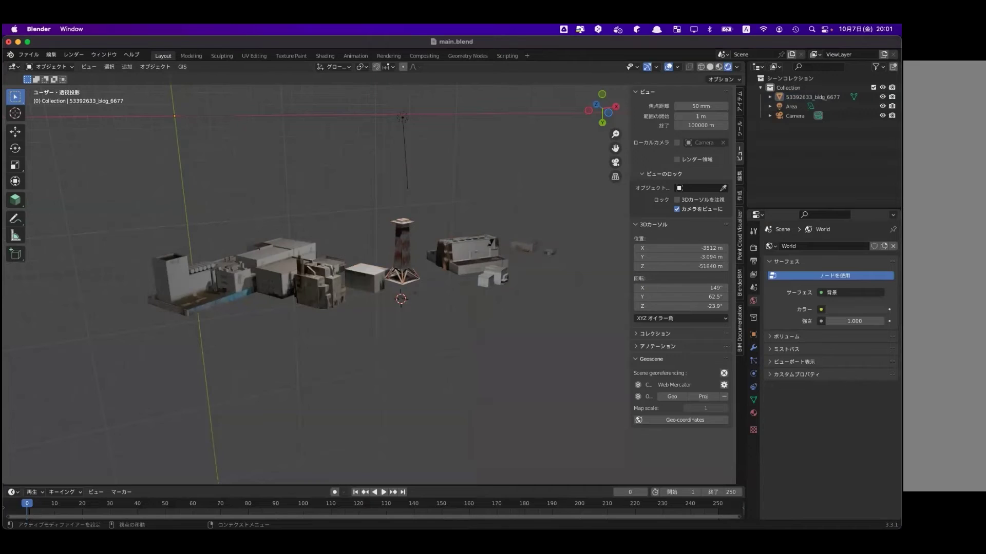
{"action": "left_click", "coordinate": [821, 309]}
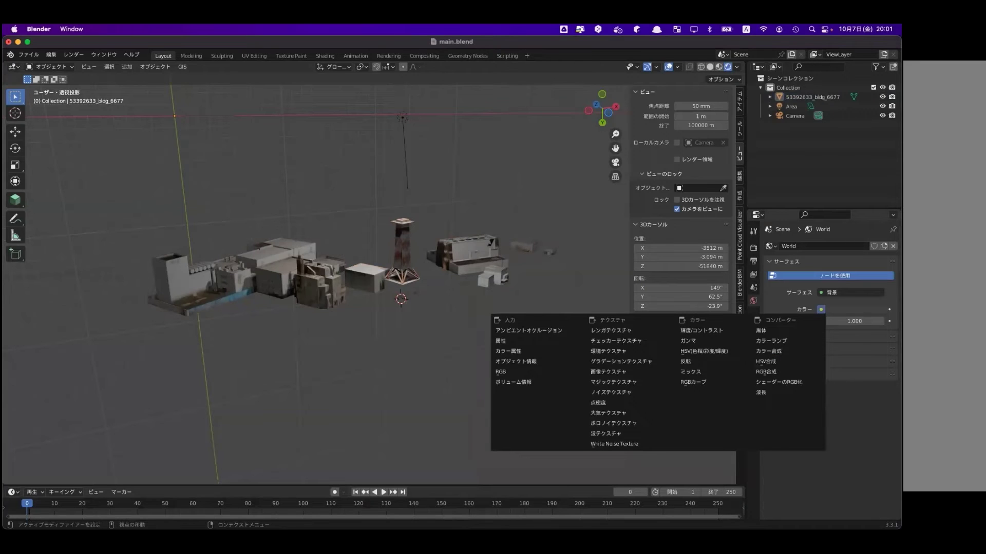
- Set the World Color to an Environment Texture loaded from canary_wharf_4k.hdr
{"action": "left_click", "coordinate": [852, 309]}
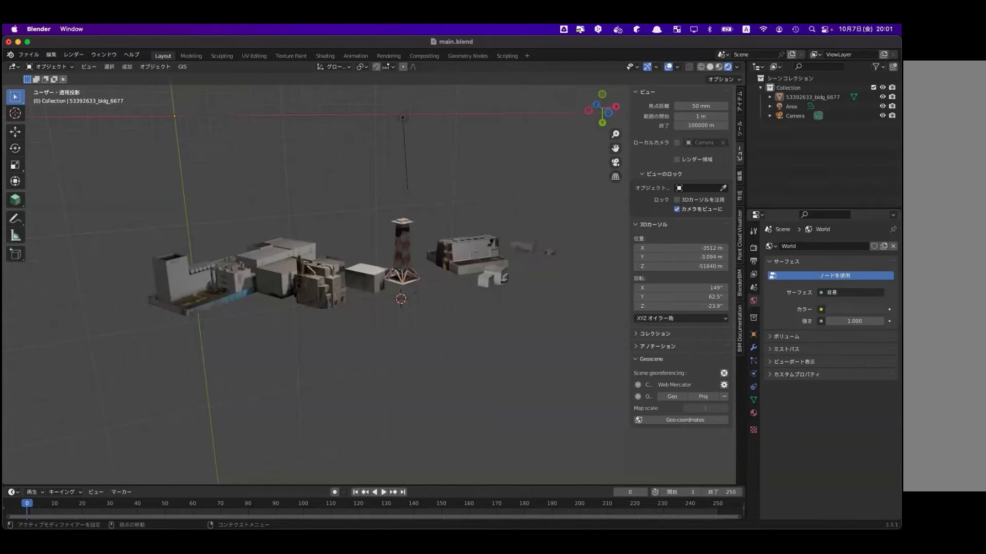
{"action": "left_click", "coordinate": [821, 309]}
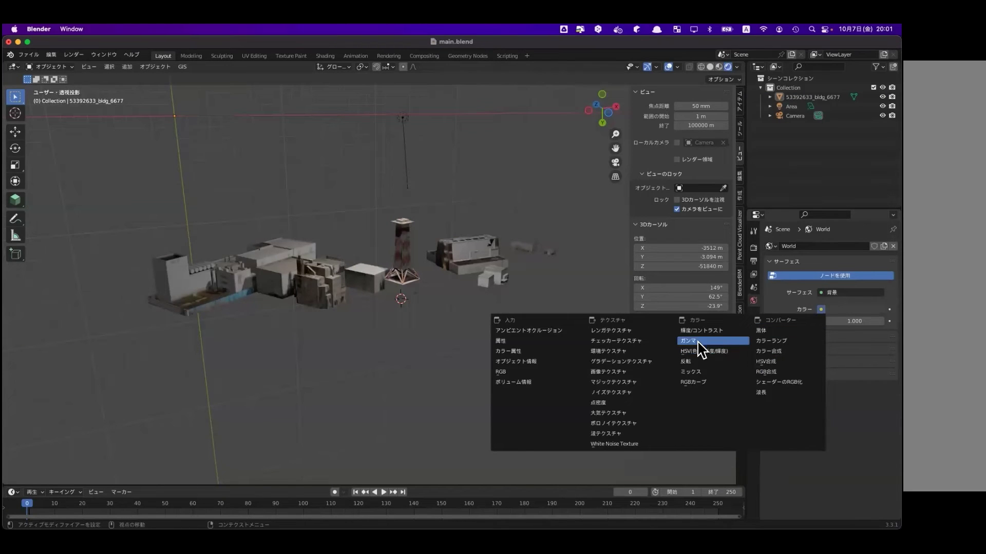
{"action": "left_click", "coordinate": [610, 353]}
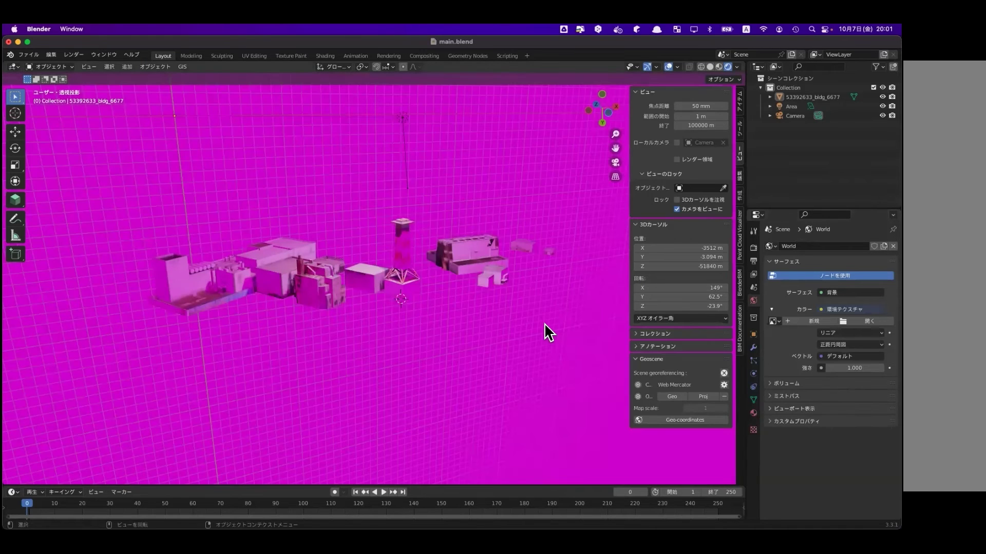
{"action": "mouse_move", "coordinate": [510, 267]}
{"action": "middle_mouse_down"}
{"action": "mouse_move", "coordinate": [511, 295]}
{"action": "mouse_move", "coordinate": [135, 291]}
{"action": "middle_mouse_up"}
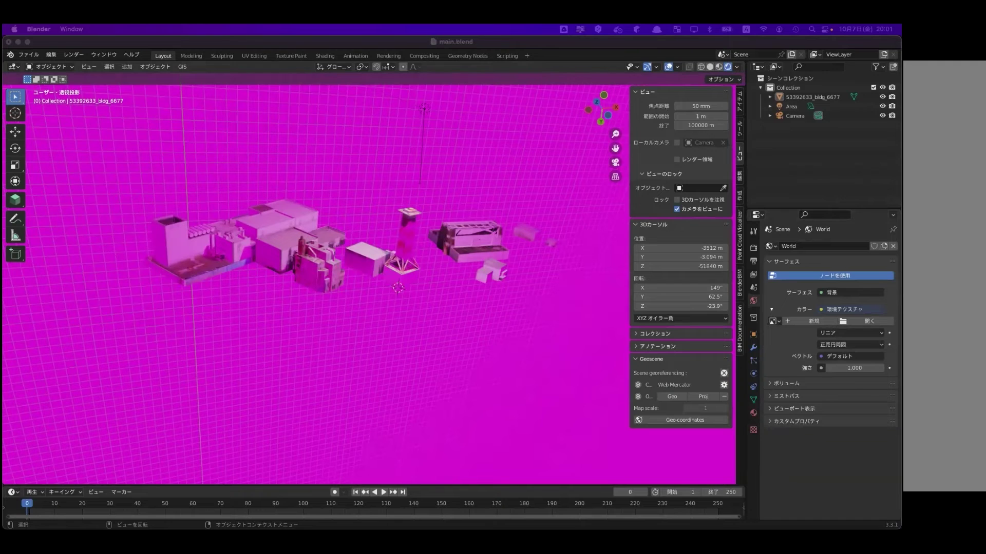
{"action": "left_click", "coordinate": [869, 321]}
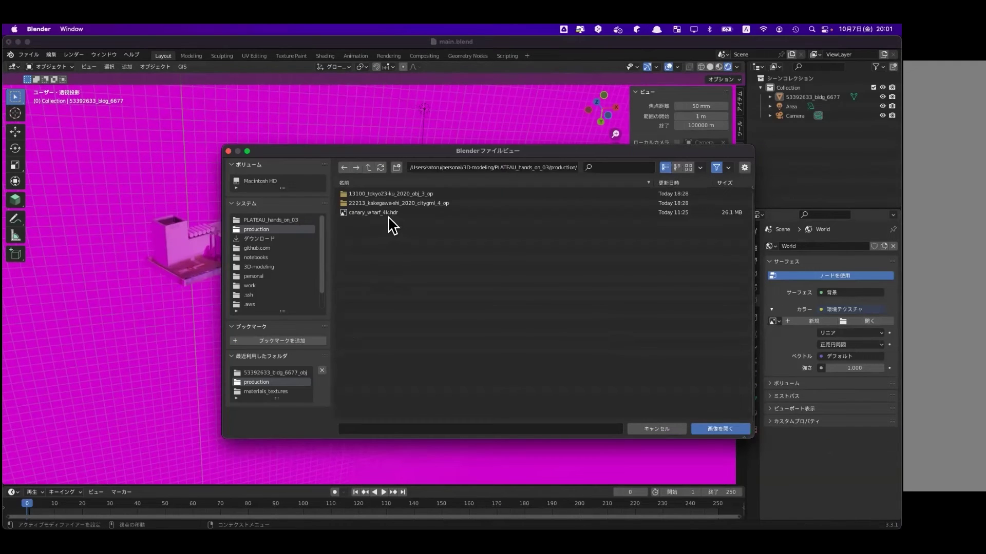
{"action": "left_click", "coordinate": [400, 214]}
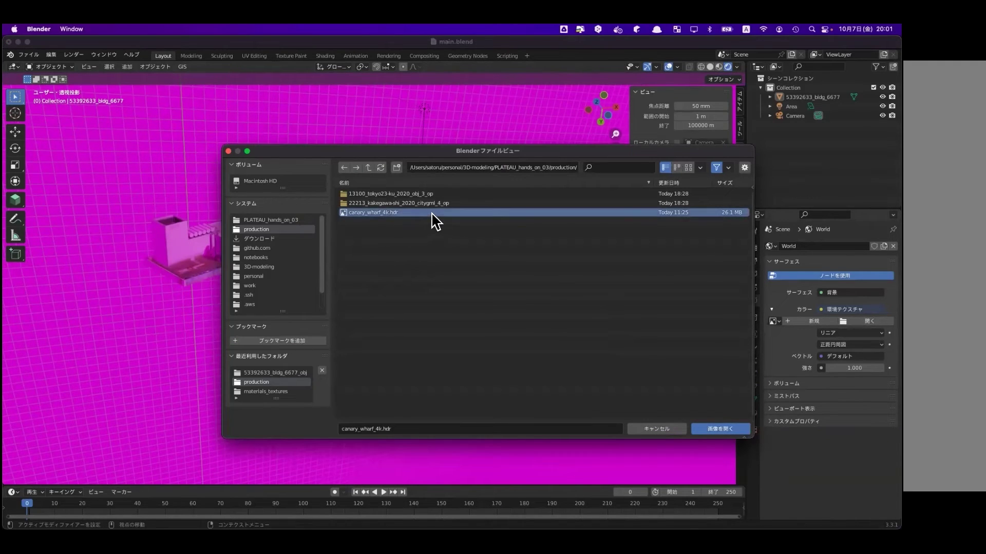
{"action": "left_click", "coordinate": [728, 430]}
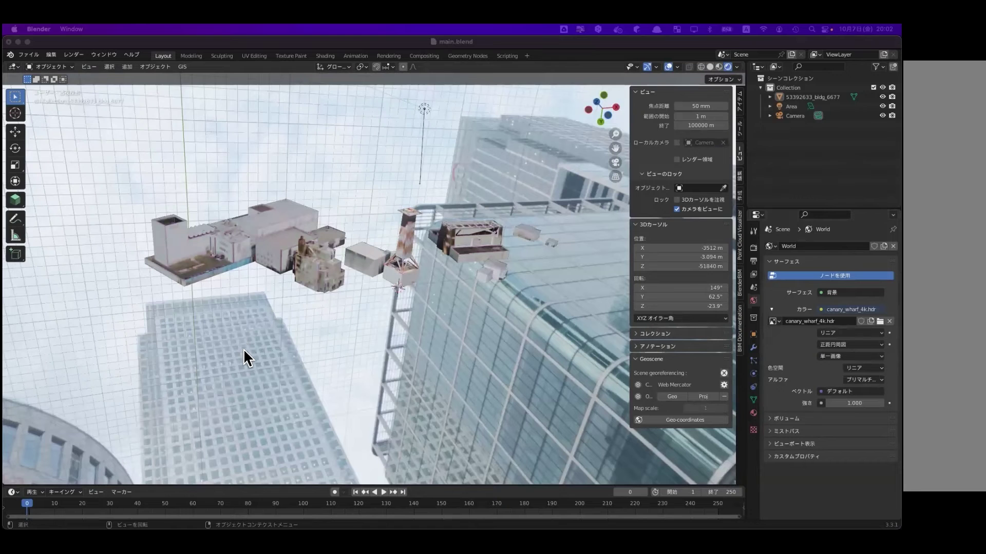
- Orbit and zoom around the buildings in the canary_wharf_4k.hdr environment, then hide the sidebar
{"action": "scroll", "coordinate": [243, 355], "scroll_direction": "down", "scroll_amount": 3}
{"action": "scroll", "coordinate": [243, 355], "scroll_direction": "up", "scroll_amount": 1}
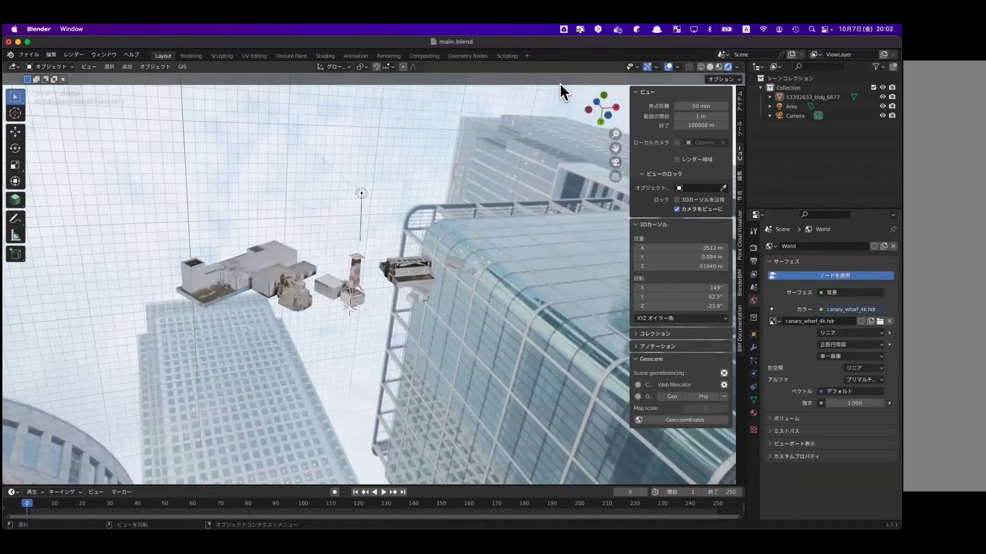
{"action": "scroll", "coordinate": [471, 240], "scroll_direction": "up", "scroll_amount": 2}
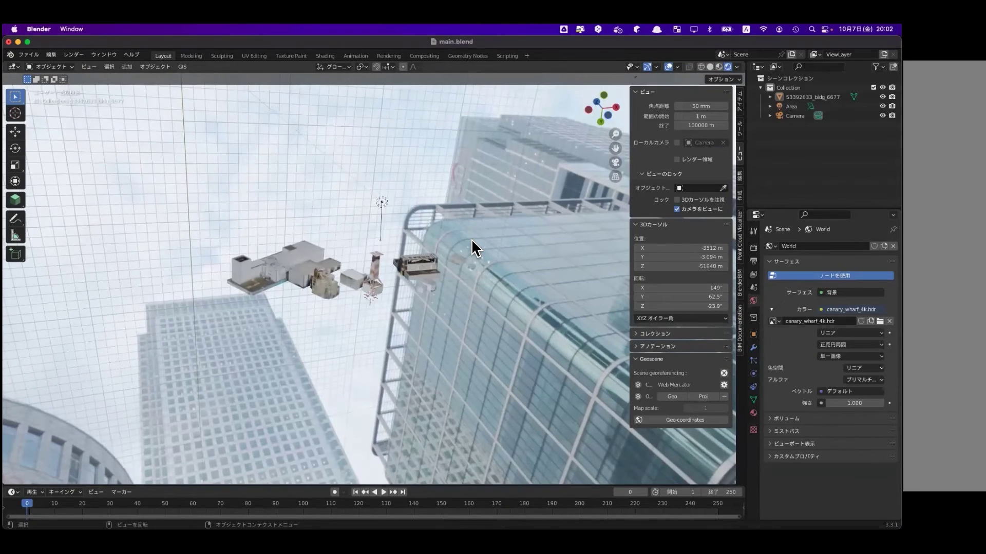
{"action": "middle_click_drag", "start_coordinate": [427, 312], "coordinate": [430, 306]}
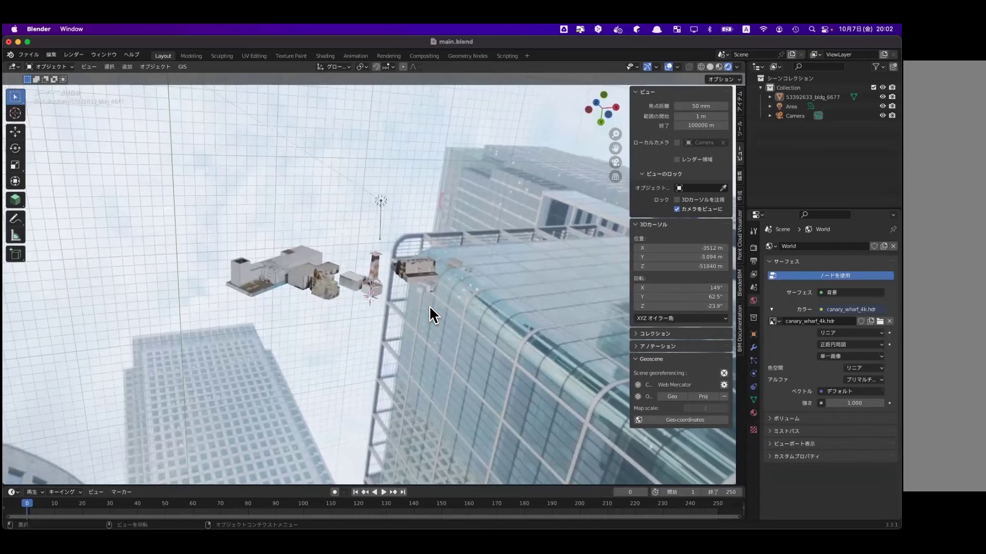
{"action": "mouse_move", "coordinate": [435, 340]}
{"action": "middle_mouse_down"}
{"action": "mouse_move", "coordinate": [433, 373]}
{"action": "mouse_move", "coordinate": [487, 434]}
{"action": "mouse_move", "coordinate": [421, 334]}
{"action": "mouse_move", "coordinate": [437, 325]}
{"action": "mouse_move", "coordinate": [462, 372]}
{"action": "mouse_move", "coordinate": [445, 439]}
{"action": "mouse_move", "coordinate": [374, 433]}
{"action": "mouse_move", "coordinate": [454, 377]}
{"action": "mouse_move", "coordinate": [534, 379]}
{"action": "mouse_move", "coordinate": [502, 293]}
{"action": "mouse_move", "coordinate": [442, 262]}
{"action": "mouse_move", "coordinate": [339, 282]}
{"action": "mouse_move", "coordinate": [488, 310]}
{"action": "mouse_move", "coordinate": [483, 333]}
{"action": "middle_mouse_up"}
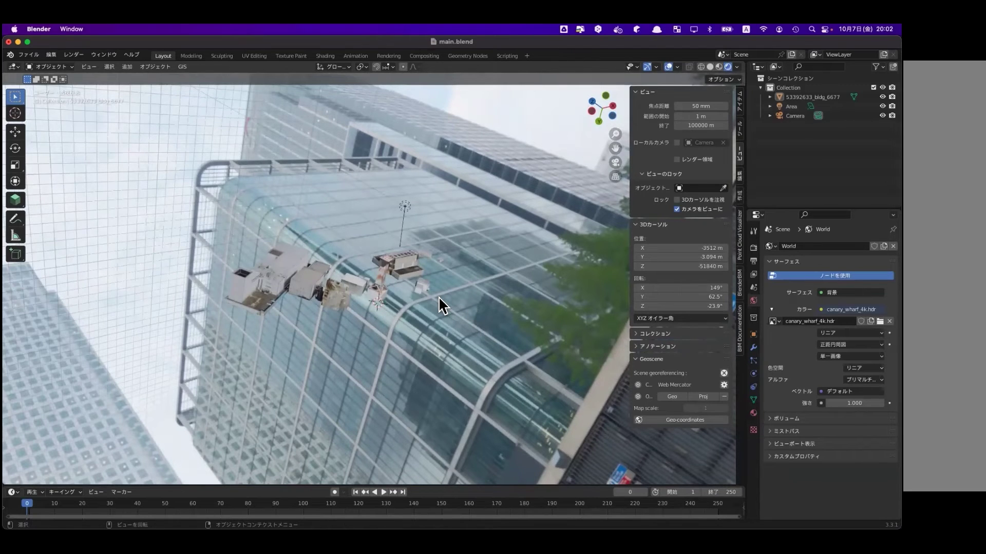
{"action": "mouse_move", "coordinate": [438, 296]}
{"action": "middle_mouse_down"}
{"action": "mouse_move", "coordinate": [415, 316]}
{"action": "mouse_move", "coordinate": [382, 288]}
{"action": "mouse_move", "coordinate": [501, 368]}
{"action": "mouse_move", "coordinate": [384, 277]}
{"action": "middle_mouse_up"}
{"action": "scroll", "coordinate": [390, 275], "scroll_direction": "up", "scroll_amount": 2}
{"action": "scroll", "coordinate": [390, 273], "scroll_direction": "up", "scroll_amount": 1}
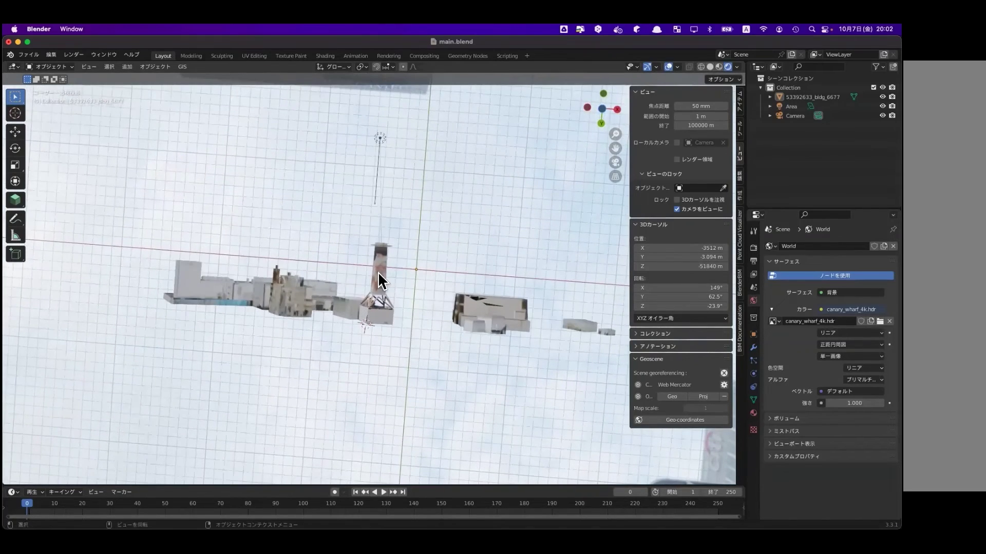
{"action": "scroll", "coordinate": [416, 355], "scroll_direction": "up", "scroll_amount": 2}
{"action": "scroll", "coordinate": [414, 350], "scroll_direction": "down", "scroll_amount": 3}
{"action": "mouse_move", "coordinate": [414, 350]}
{"action": "middle_mouse_down"}
{"action": "mouse_move", "coordinate": [422, 246]}
{"action": "mouse_move", "coordinate": [264, 237]}
{"action": "middle_mouse_up"}
{"action": "mouse_move", "coordinate": [506, 244]}
{"action": "middle_mouse_down"}
{"action": "mouse_move", "coordinate": [468, 282]}
{"action": "mouse_move", "coordinate": [430, 399]}
{"action": "mouse_move", "coordinate": [572, 220]}
{"action": "middle_mouse_up"}
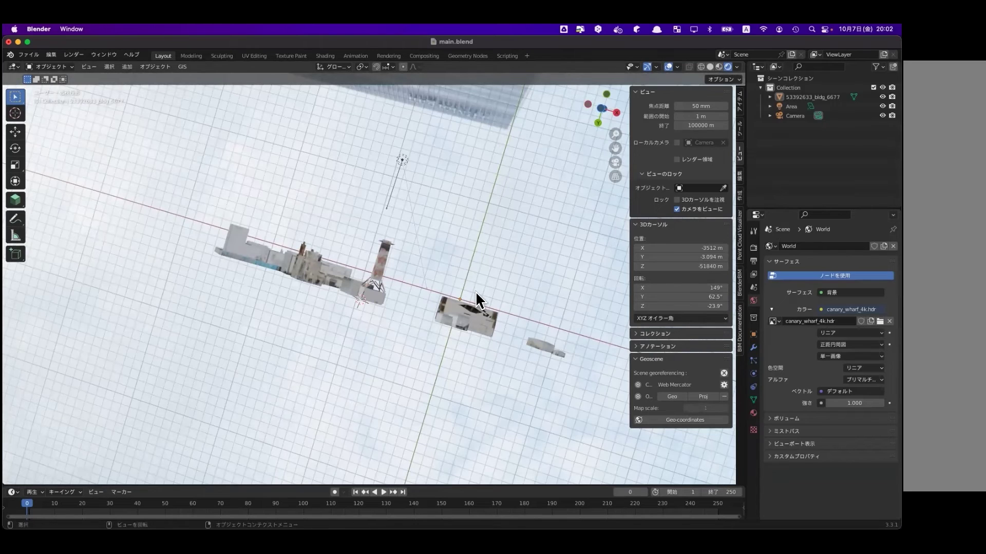
{"action": "key", "text": "n"}
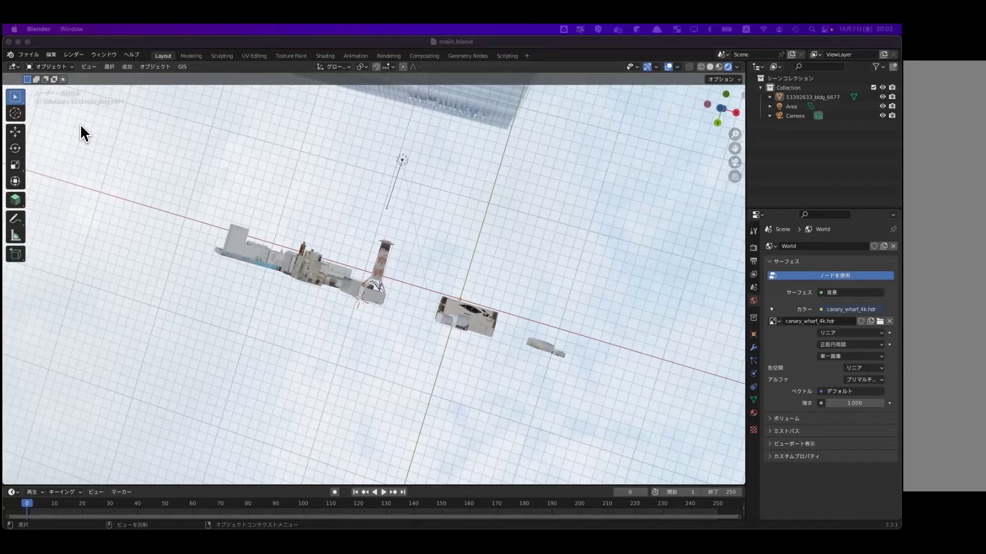
- Re-import 53392633_bldg_6677.obj as a Wavefront OBJ with Z Up and frame it in view
{"action": "left_click", "coordinate": [61, 66]}
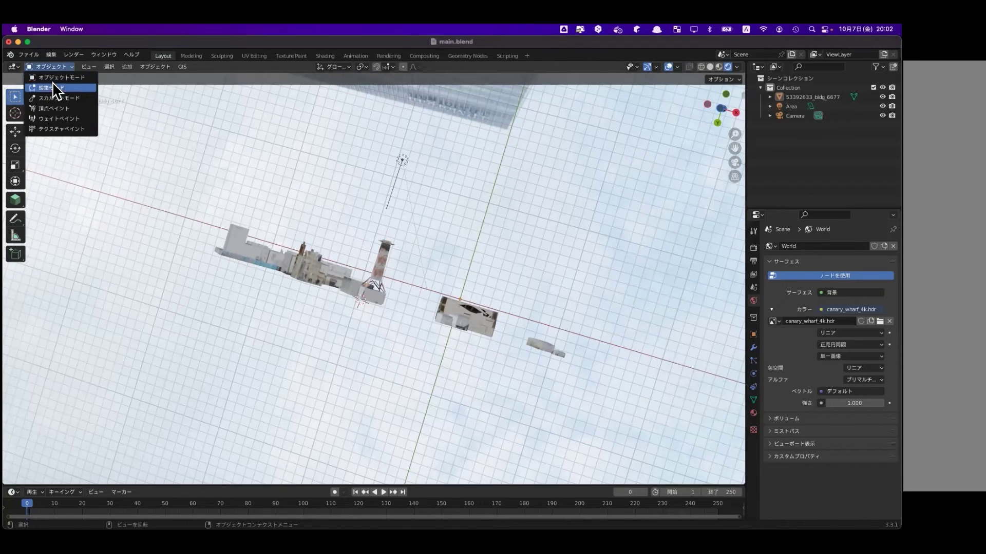
{"action": "left_click", "coordinate": [28, 54]}
{"action": "mouse_move", "coordinate": [44, 180]}
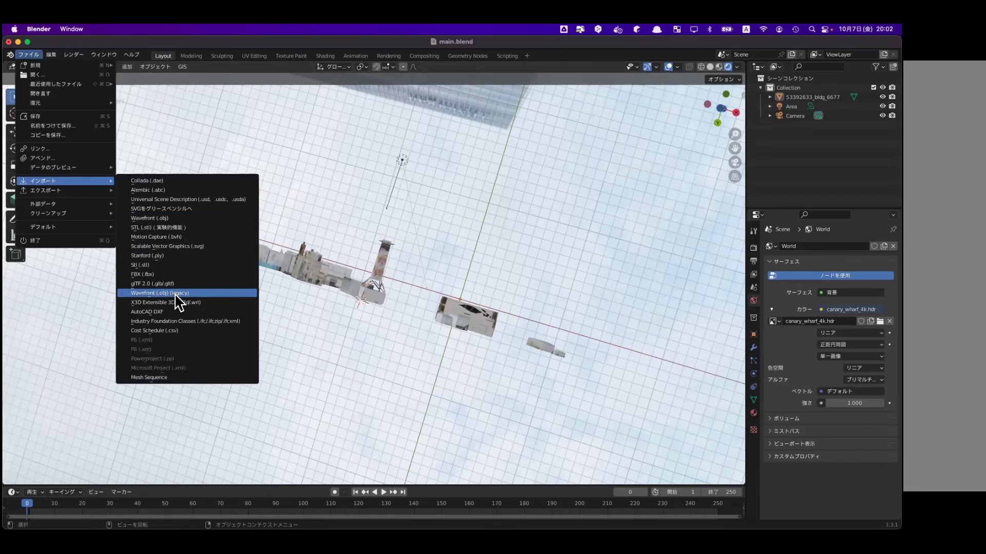
{"action": "left_click", "coordinate": [176, 295]}
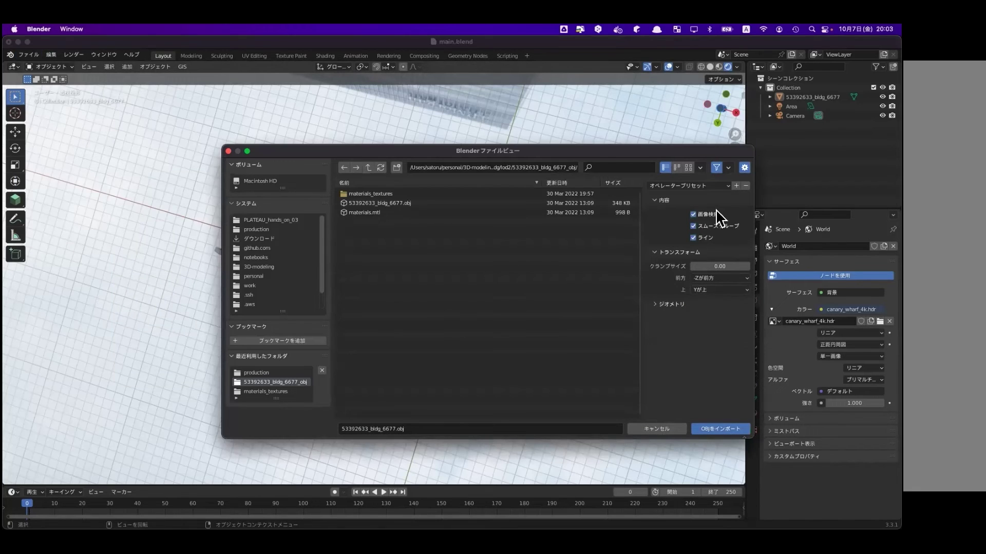
{"action": "left_click", "coordinate": [702, 290]}
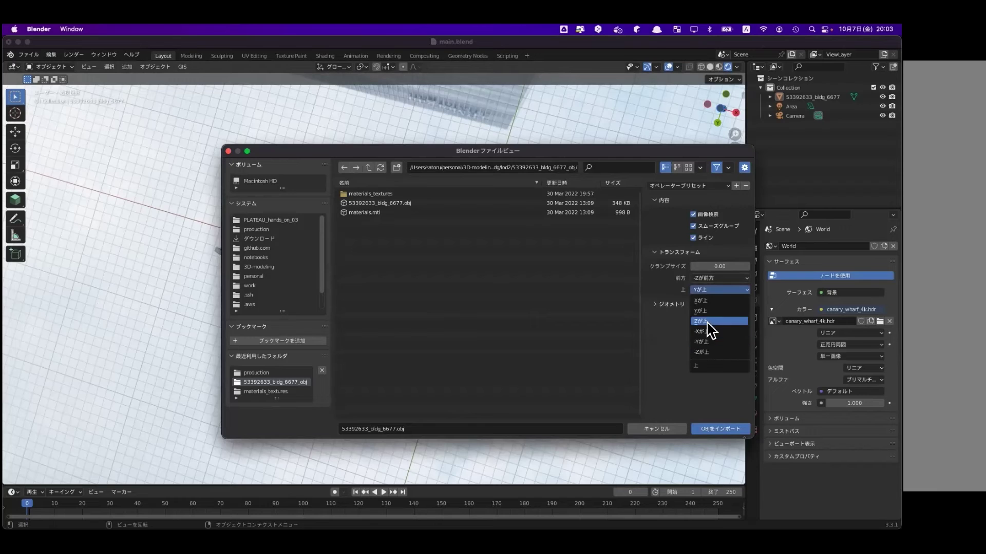
{"action": "left_click", "coordinate": [667, 359]}
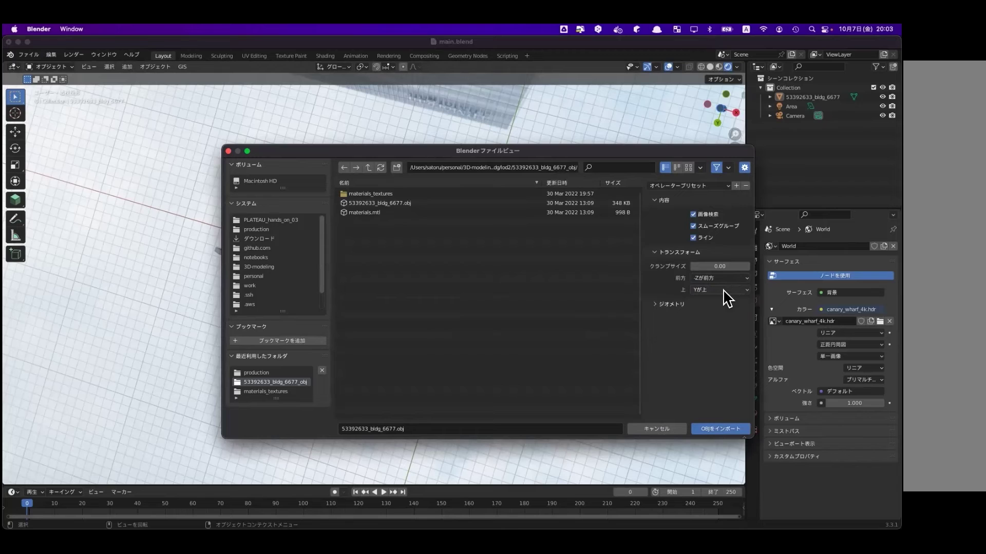
{"action": "left_click", "coordinate": [448, 203]}
{"action": "left_click", "coordinate": [715, 291]}
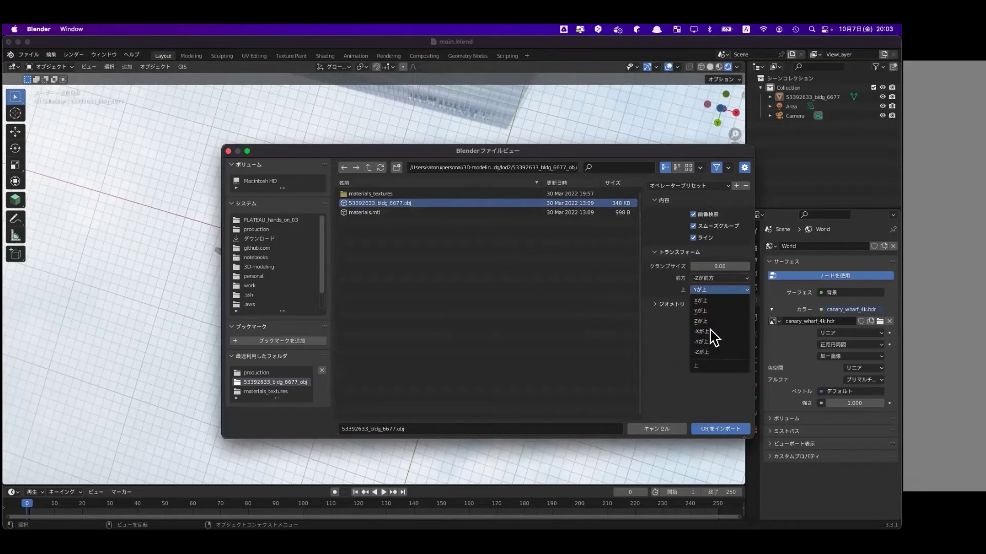
{"action": "left_click", "coordinate": [711, 321]}
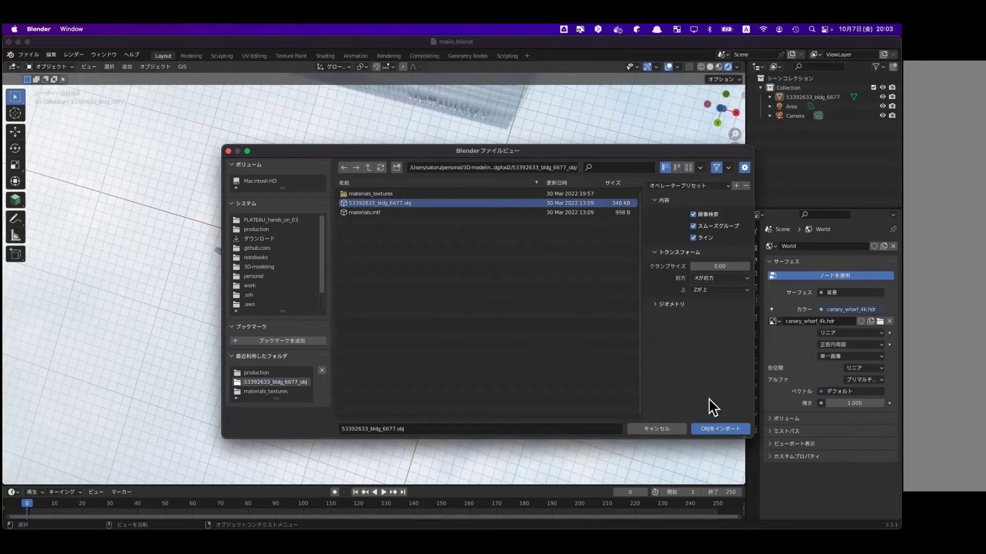
{"action": "left_click", "coordinate": [709, 428]}
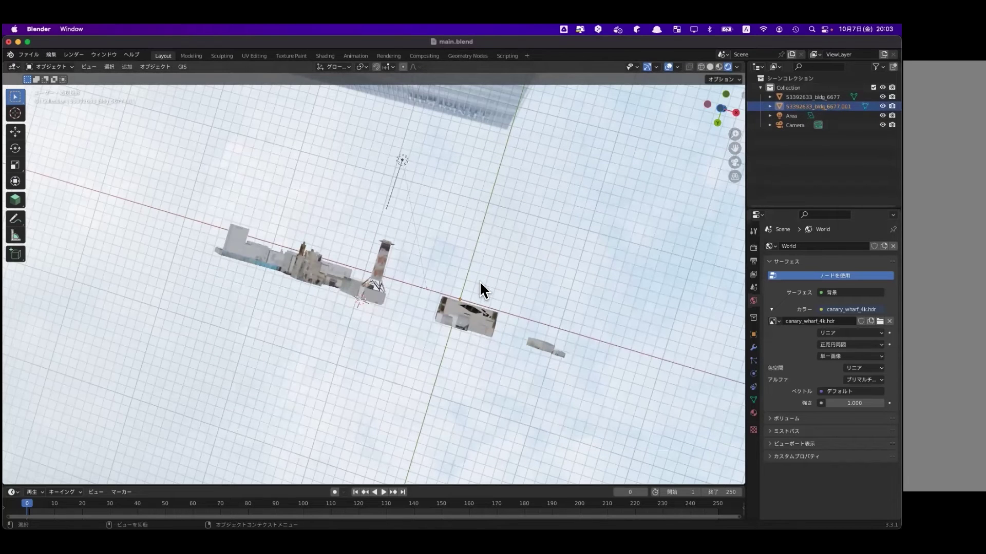
{"action": "key", "text": "KP_Decimal"}
- Delete the re-imported 53392633_bldg_6677.001 object and reselect the original 53392633_bldg_6677 in the Outliner
{"action": "mouse_move", "coordinate": [454, 260]}
{"action": "middle_mouse_down"}
{"action": "mouse_move", "coordinate": [421, 344]}
{"action": "mouse_move", "coordinate": [308, 451]}
{"action": "mouse_move", "coordinate": [374, 450]}
{"action": "mouse_move", "coordinate": [421, 467]}
{"action": "mouse_move", "coordinate": [442, 92]}
{"action": "mouse_move", "coordinate": [521, 113]}
{"action": "mouse_move", "coordinate": [487, 33]}
{"action": "mouse_move", "coordinate": [394, 303]}
{"action": "mouse_move", "coordinate": [381, 298]}
{"action": "middle_mouse_up"}
{"action": "scroll", "coordinate": [380, 297], "scroll_direction": "up", "scroll_amount": 5}
{"action": "scroll", "coordinate": [381, 298], "scroll_direction": "down", "scroll_amount": 6}
{"action": "scroll", "coordinate": [381, 298], "scroll_direction": "down", "scroll_amount": 1}
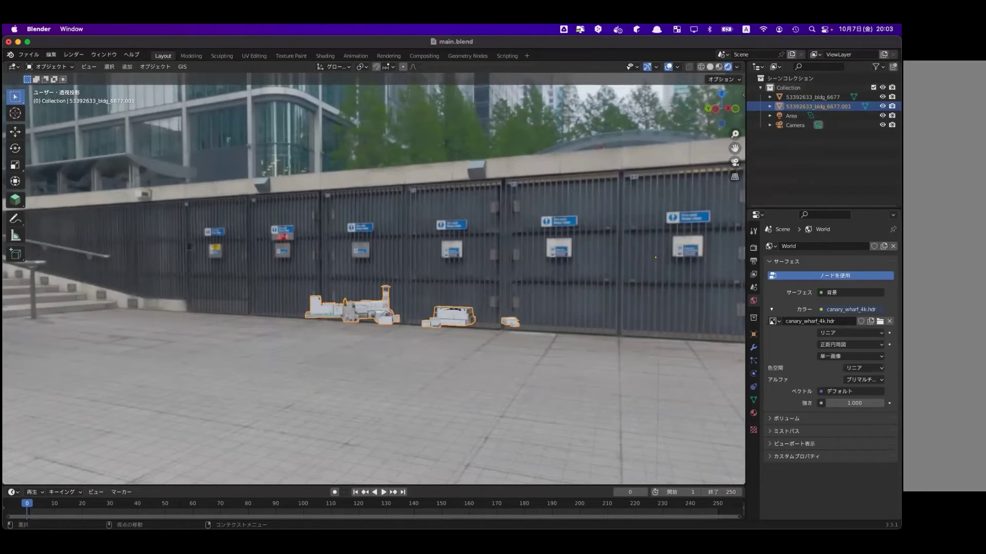
{"action": "key", "text": "x"}
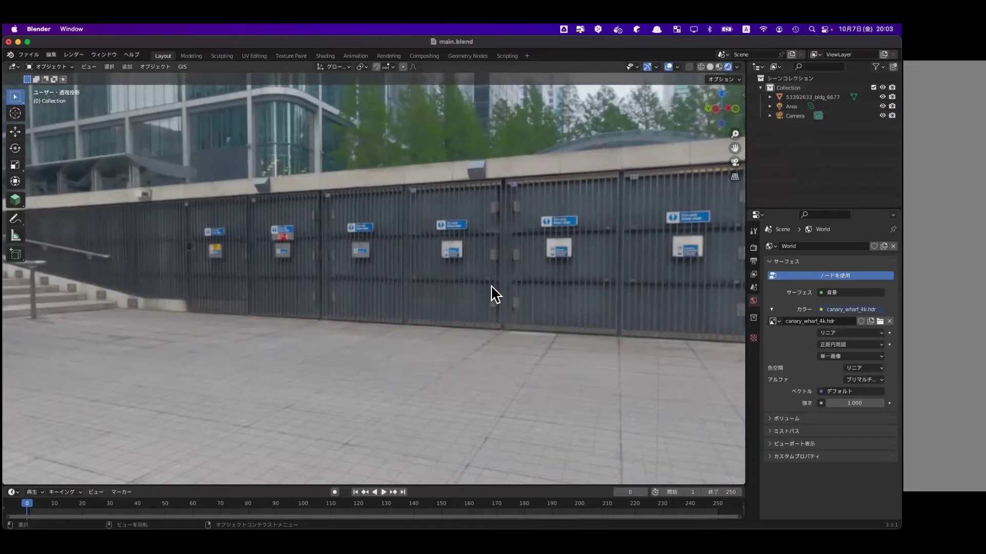
{"action": "left_click", "coordinate": [793, 97]}
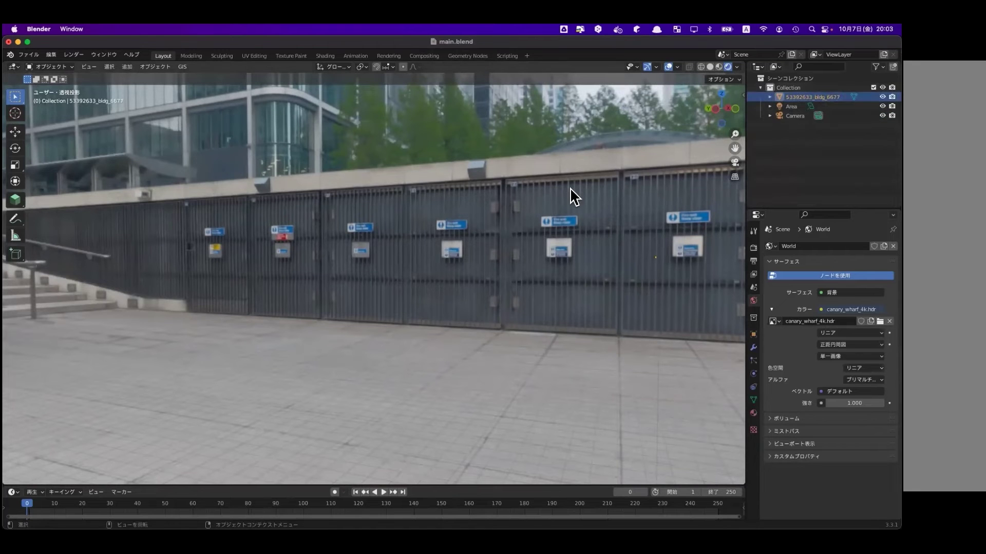
{"action": "mouse_move", "coordinate": [455, 242]}
{"action": "middle_mouse_down"}
{"action": "mouse_move", "coordinate": [308, 213]}
{"action": "mouse_move", "coordinate": [350, 337]}
{"action": "mouse_move", "coordinate": [352, 312]}
{"action": "mouse_move", "coordinate": [323, 279]}
{"action": "mouse_move", "coordinate": [345, 359]}
{"action": "mouse_move", "coordinate": [391, 388]}
{"action": "mouse_move", "coordinate": [417, 319]}
{"action": "middle_mouse_up"}
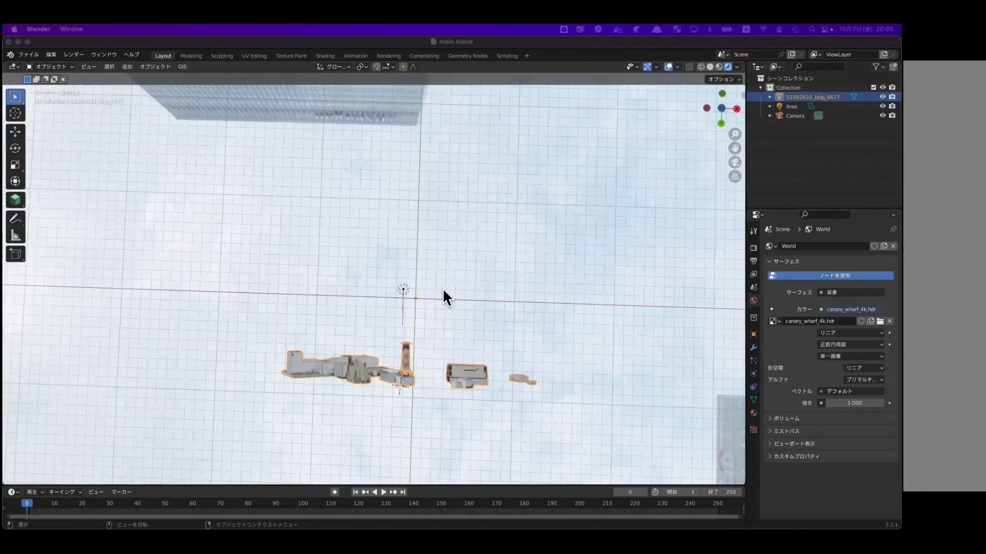
{"action": "left_click", "coordinate": [515, 68]}
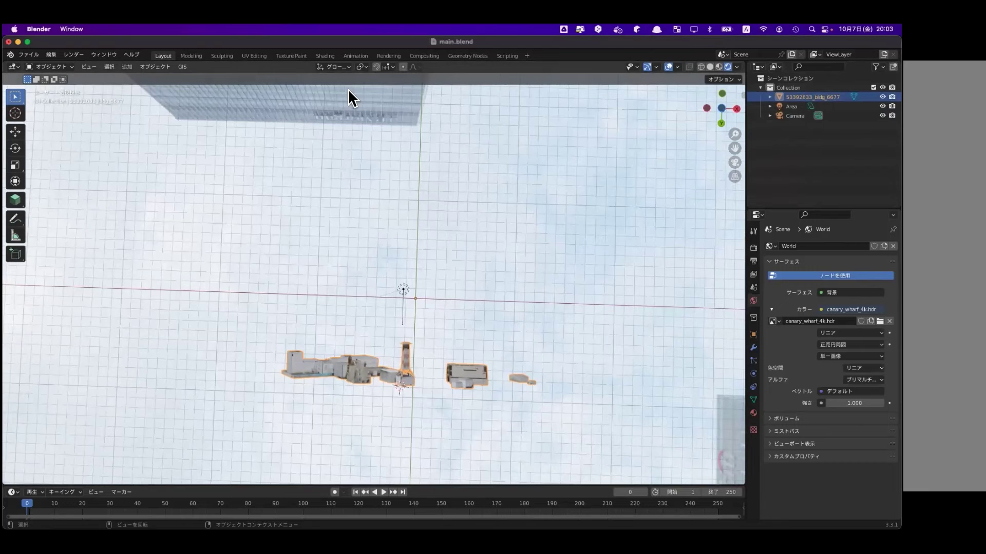
- Switch to the Shading workspace and bring the building objects into view
{"action": "left_click", "coordinate": [327, 58]}
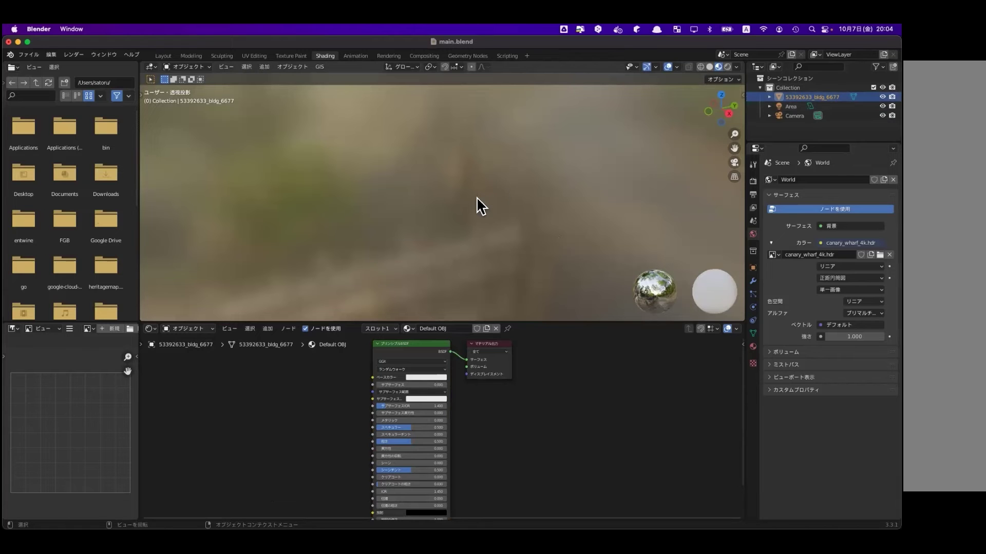
{"action": "scroll", "coordinate": [476, 196], "scroll_direction": "down", "scroll_amount": 10}
{"action": "mouse_move", "coordinate": [447, 266]}
{"action": "middle_mouse_down"}
{"action": "mouse_move", "coordinate": [556, 202]}
{"action": "mouse_move", "coordinate": [467, 221]}
{"action": "mouse_move", "coordinate": [403, 312]}
{"action": "mouse_move", "coordinate": [419, 282]}
{"action": "middle_mouse_up"}
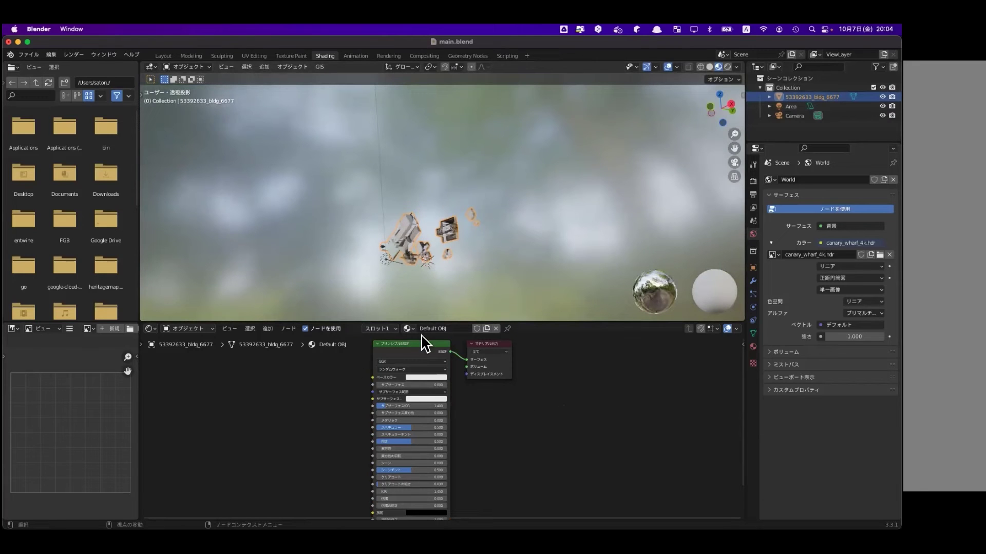
- Enlarge the node editor, center the Default OBJ material nodes, and open the shader type list
{"action": "left_click_drag", "start_coordinate": [428, 322], "coordinate": [431, 279]}
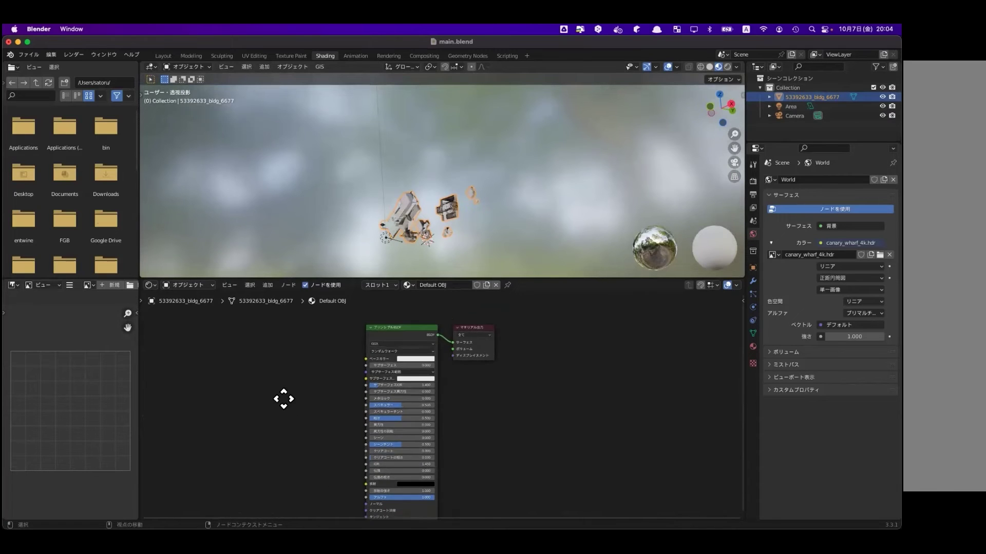
{"action": "middle_click_drag", "start_coordinate": [287, 406], "coordinate": [319, 393]}
{"action": "scroll", "coordinate": [318, 392], "scroll_direction": "down", "scroll_amount": 1}
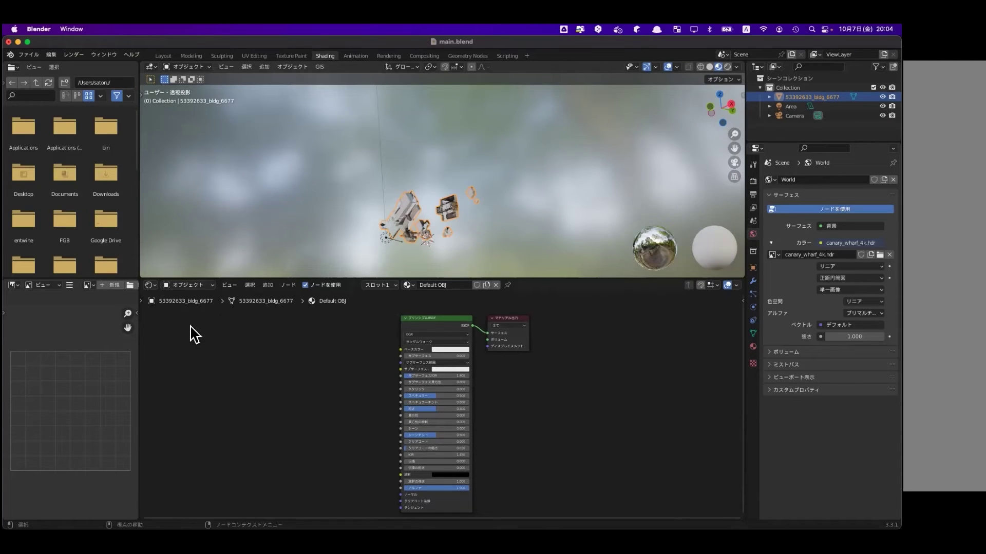
{"action": "left_click", "coordinate": [203, 288]}
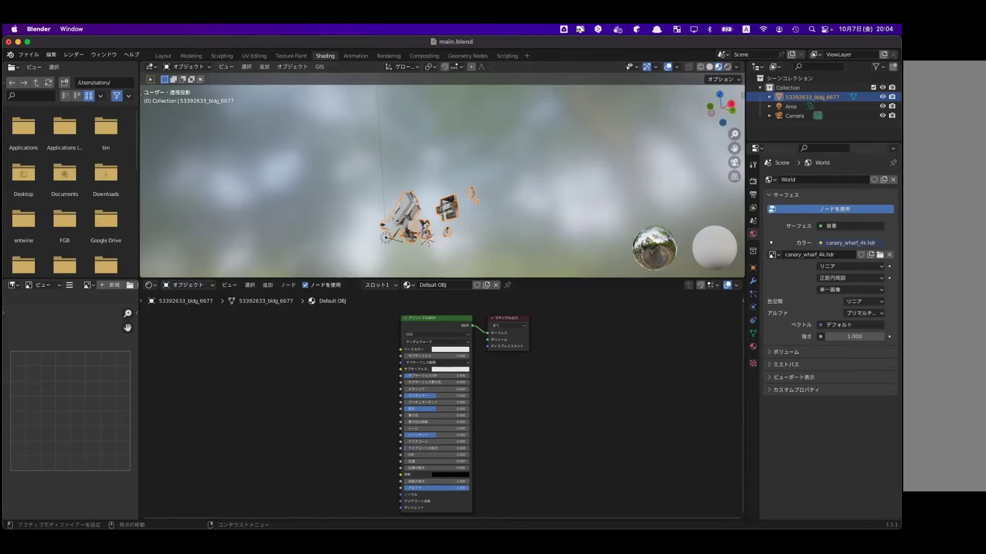
{"action": "left_click", "coordinate": [181, 286]}
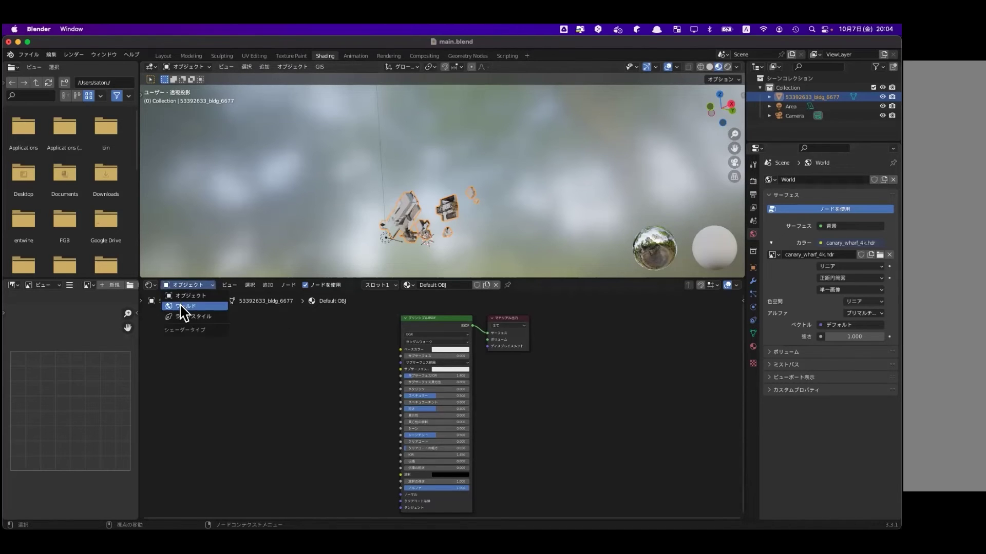
- Switch the node editor to the World shader nodes and center them
{"action": "left_click", "coordinate": [183, 307]}
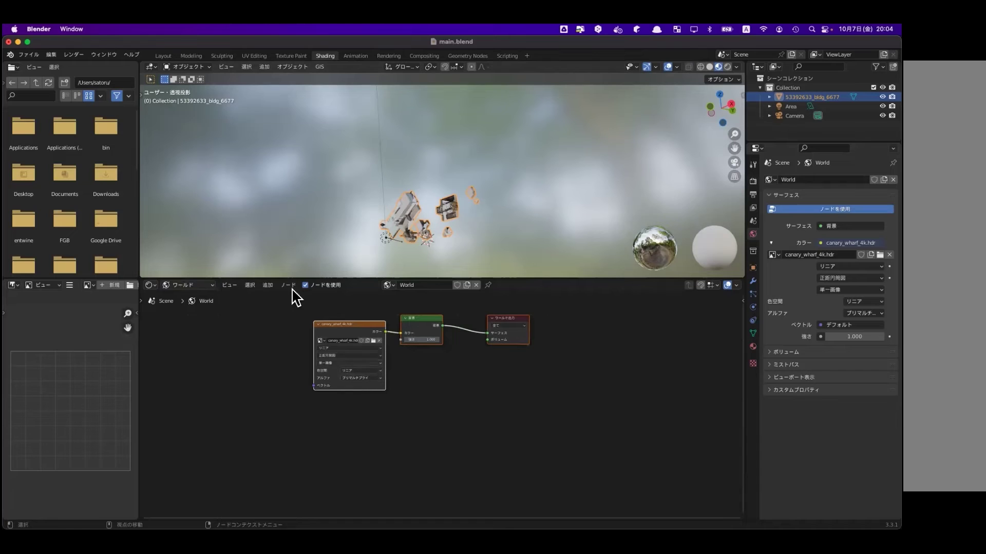
{"action": "scroll", "coordinate": [460, 367], "scroll_direction": "up", "scroll_amount": 2}
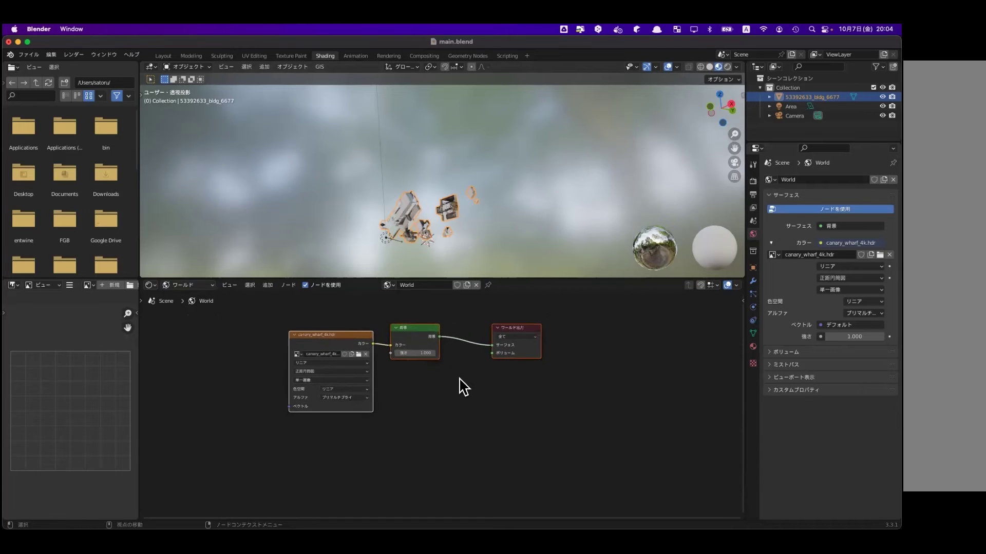
{"action": "middle_click_drag", "start_coordinate": [459, 385], "coordinate": [504, 395]}
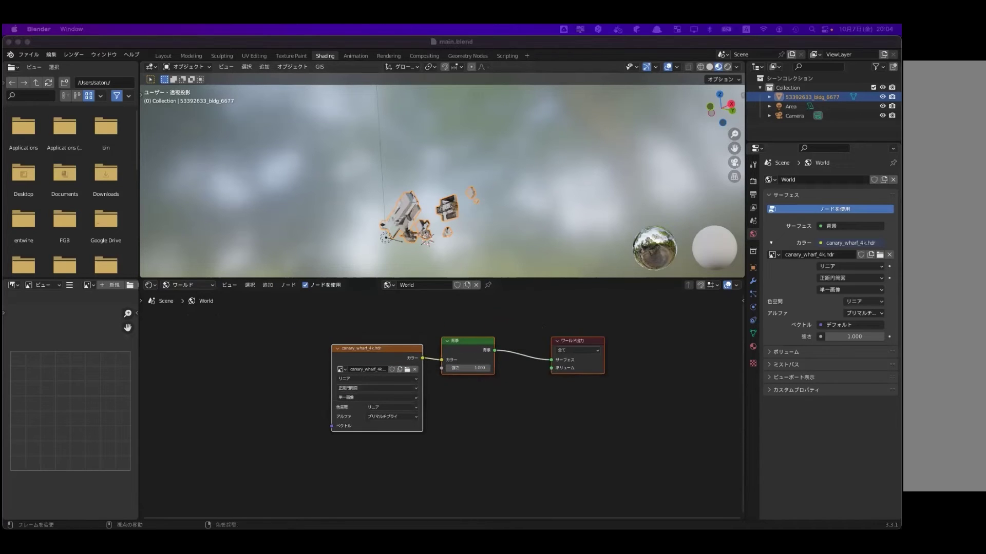
{"action": "left_click", "coordinate": [541, 425]}
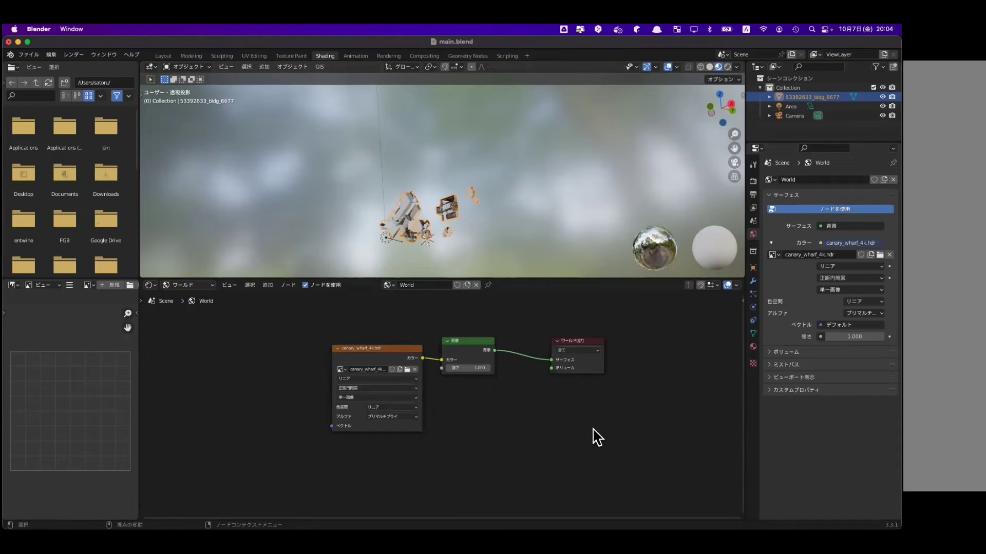
{"action": "middle_click_drag", "start_coordinate": [590, 429], "coordinate": [562, 453]}
- Zoom and pan until the canary_wharf_4k.hdr, Background and World Output nodes are readable
{"action": "scroll", "coordinate": [627, 442], "scroll_direction": "down", "scroll_amount": 1}
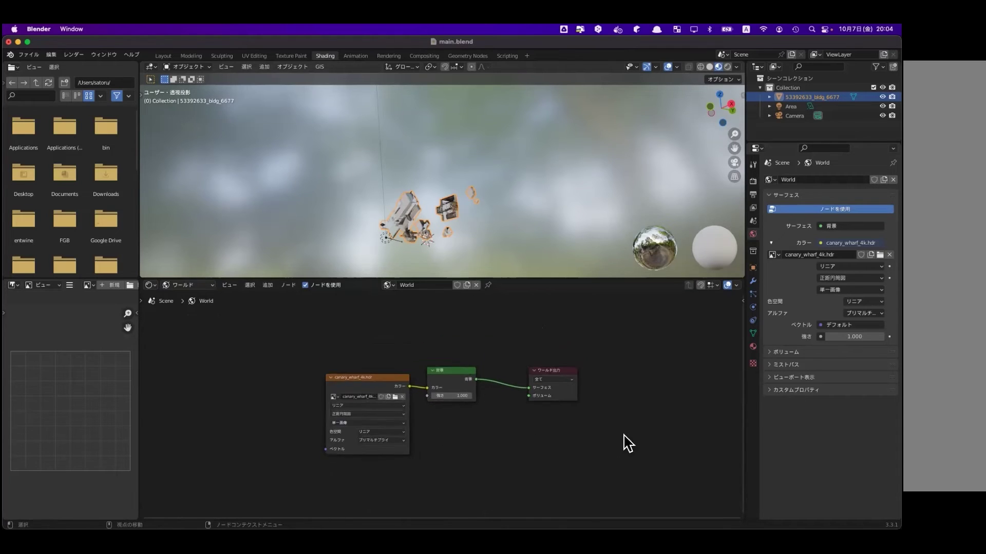
{"action": "scroll", "coordinate": [628, 443], "scroll_direction": "down", "scroll_amount": 2}
{"action": "scroll", "coordinate": [627, 442], "scroll_direction": "down", "scroll_amount": 3}
{"action": "scroll", "coordinate": [628, 443], "scroll_direction": "down", "scroll_amount": 2}
{"action": "scroll", "coordinate": [627, 442], "scroll_direction": "down", "scroll_amount": 2}
{"action": "scroll", "coordinate": [627, 442], "scroll_direction": "down", "scroll_amount": 1}
{"action": "scroll", "coordinate": [627, 443], "scroll_direction": "up", "scroll_amount": 3}
{"action": "scroll", "coordinate": [627, 443], "scroll_direction": "up", "scroll_amount": 3}
{"action": "scroll", "coordinate": [627, 443], "scroll_direction": "up", "scroll_amount": 2}
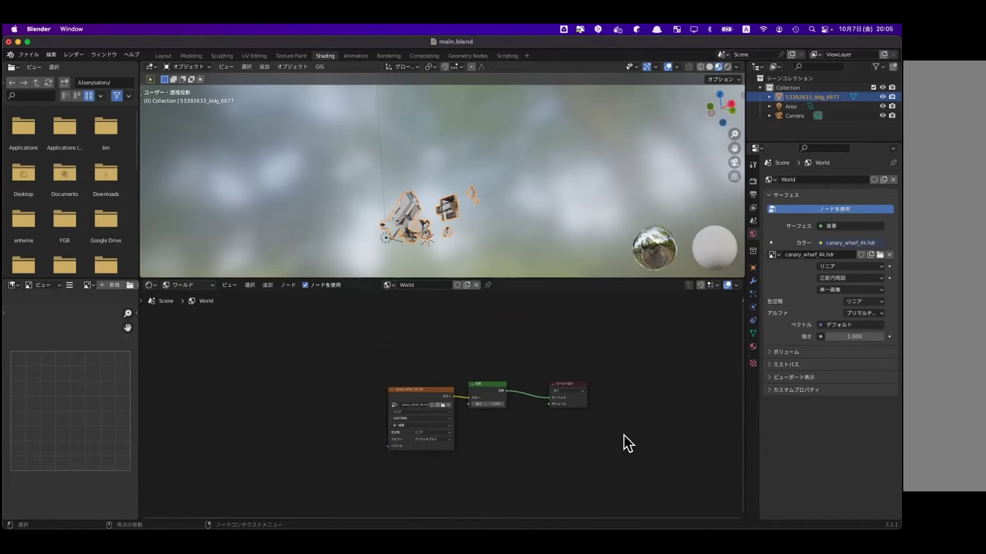
{"action": "scroll", "coordinate": [627, 443], "scroll_direction": "up", "scroll_amount": 3}
{"action": "scroll", "coordinate": [628, 443], "scroll_direction": "down", "scroll_amount": 1}
{"action": "middle_click_drag", "start_coordinate": [533, 442], "coordinate": [663, 424]}
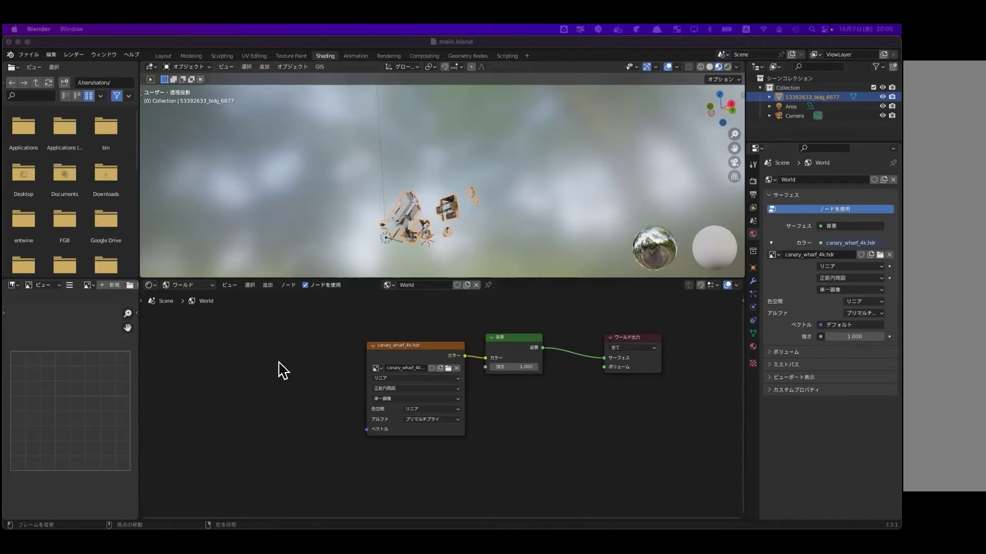
{"action": "mouse_move", "coordinate": [315, 380]}
{"action": "middle_mouse_down"}
{"action": "mouse_move", "coordinate": [377, 378]}
{"action": "mouse_move", "coordinate": [384, 407]}
{"action": "middle_mouse_up"}
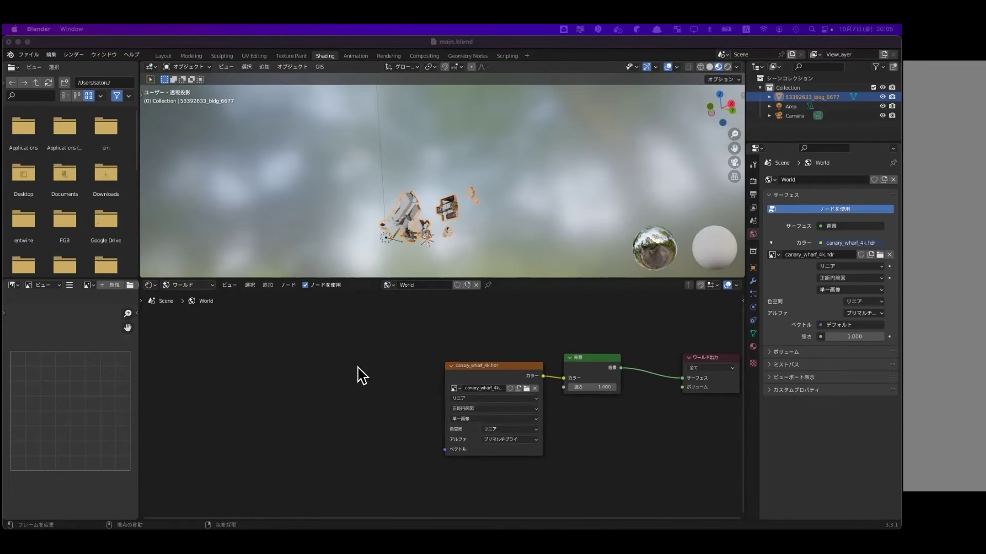
- Add a Mapping node and a Texture Coordinate node left of the canary_wharf_4k.hdr texture
{"action": "left_click", "coordinate": [268, 285]}
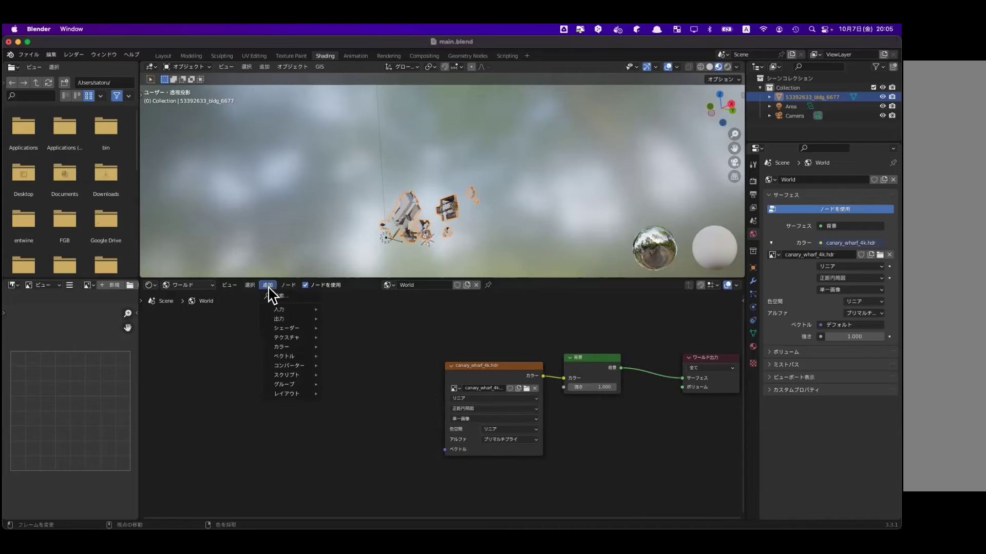
{"action": "mouse_move", "coordinate": [285, 356]}
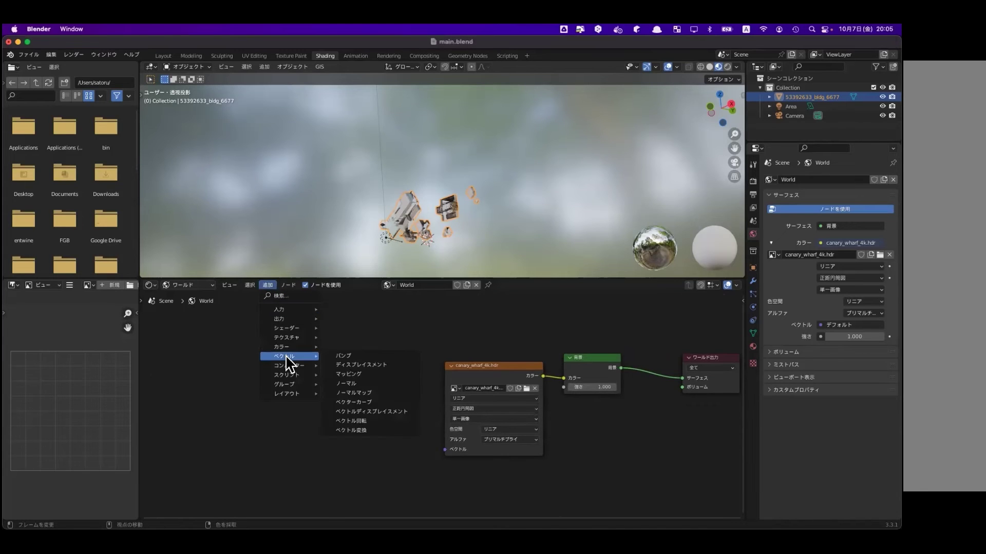
{"action": "left_click", "coordinate": [359, 374]}
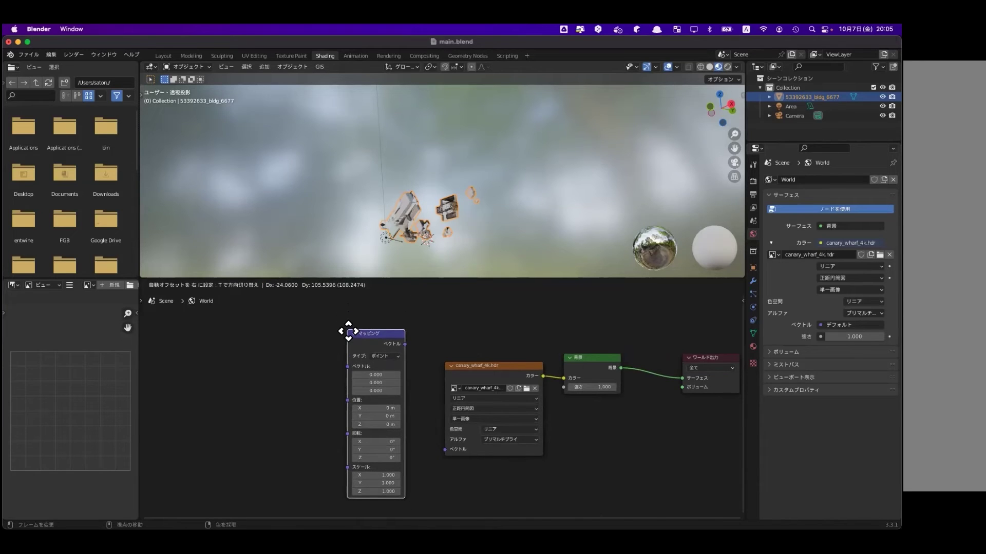
{"action": "left_click", "coordinate": [347, 332]}
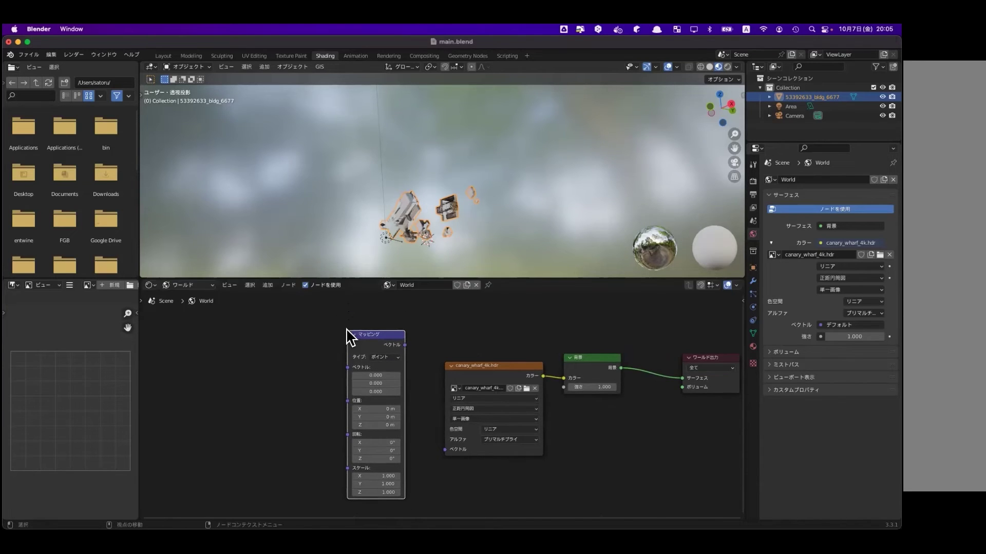
{"action": "left_click", "coordinate": [263, 286]}
{"action": "mouse_move", "coordinate": [289, 309]}
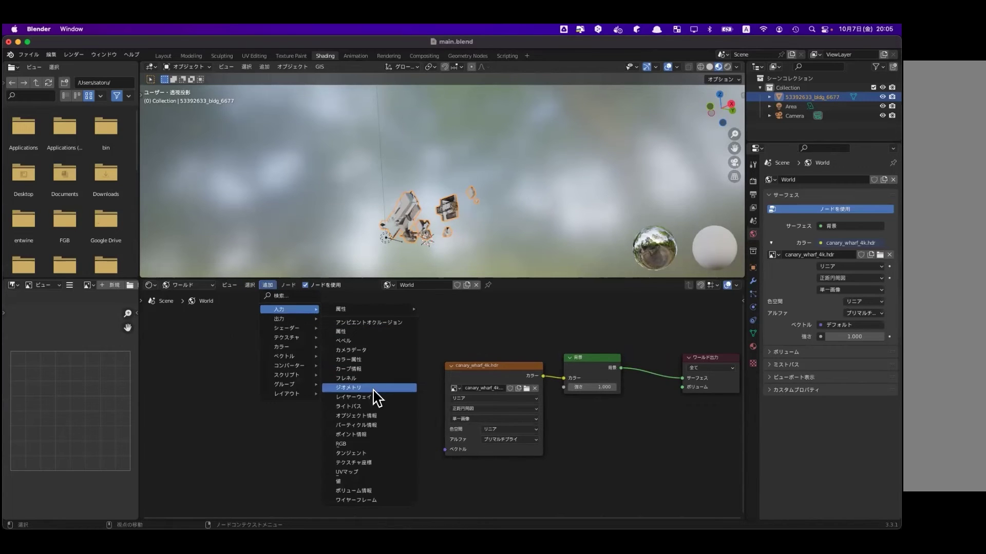
{"action": "left_click", "coordinate": [374, 463]}
{"action": "left_click", "coordinate": [226, 326]}
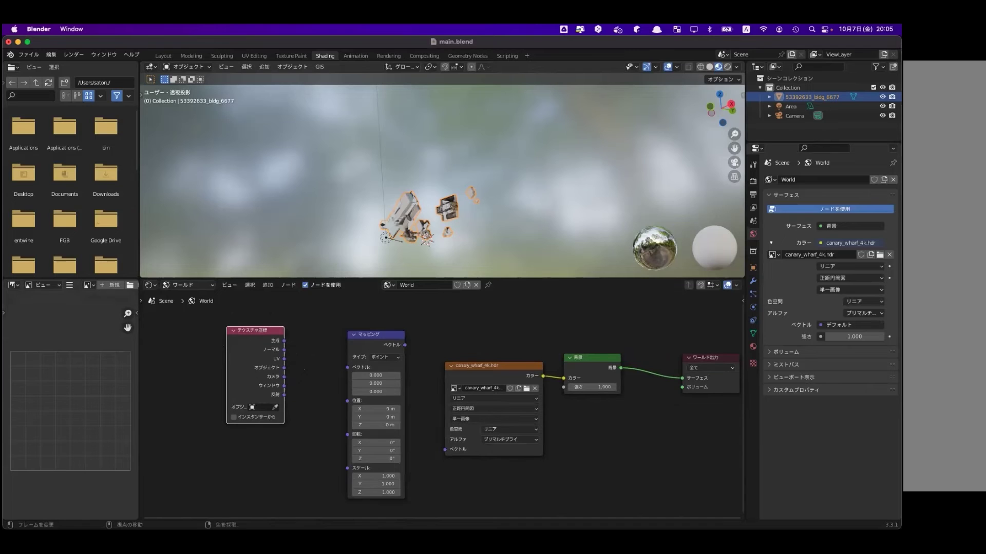
{"action": "left_click", "coordinate": [311, 328]}
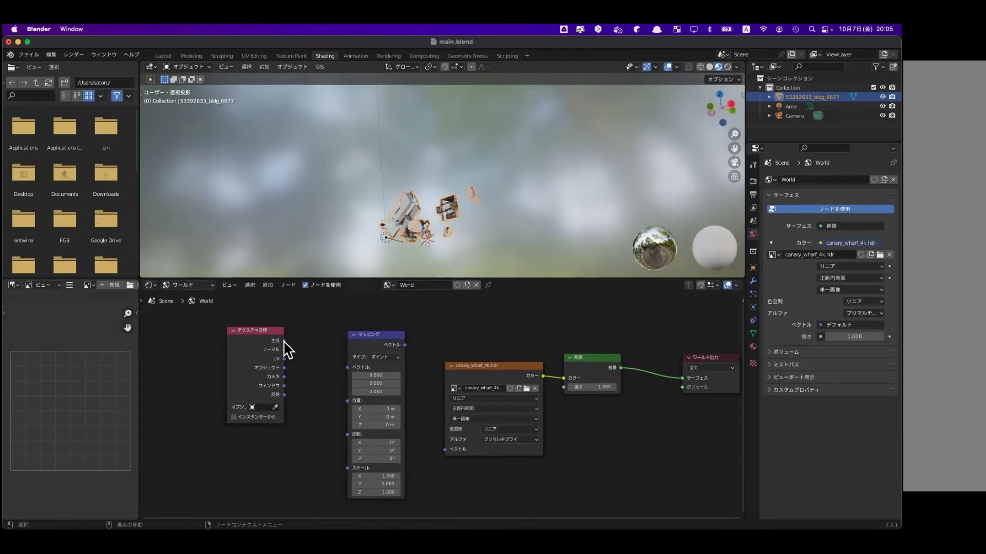
- Link Texture Coordinate Generated into Mapping, and Mapping's Vector into the HDRI texture's Vector input
{"action": "left_click_drag", "start_coordinate": [283, 341], "coordinate": [345, 374]}
{"action": "left_click", "coordinate": [364, 336]}
{"action": "mouse_move", "coordinate": [363, 337]}
{"action": "left_mouse_down"}
{"action": "mouse_move", "coordinate": [333, 336]}
{"action": "mouse_move", "coordinate": [439, 450]}
{"action": "left_mouse_up"}
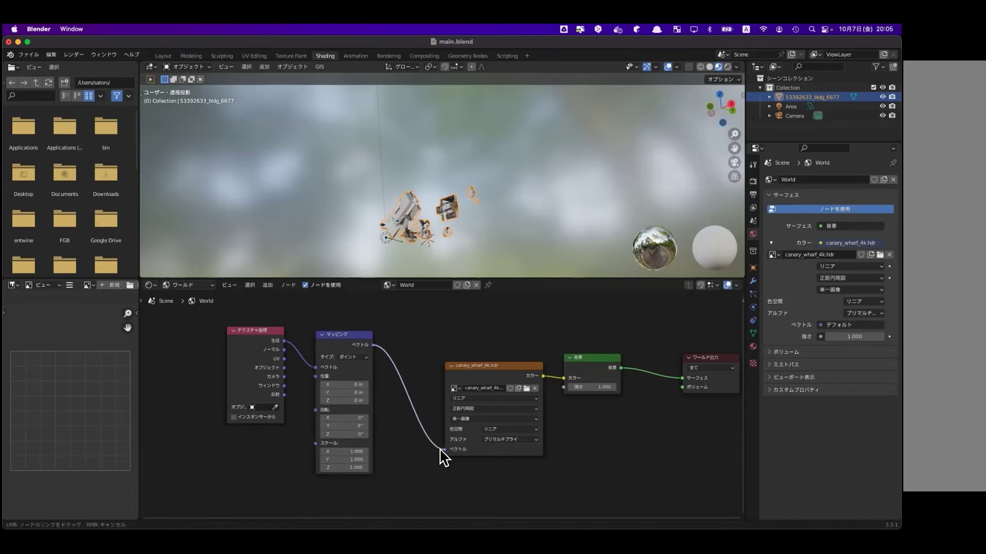
{"action": "left_click_drag", "start_coordinate": [442, 451], "coordinate": [443, 450]}
{"action": "left_click_drag", "start_coordinate": [473, 371], "coordinate": [460, 363]}
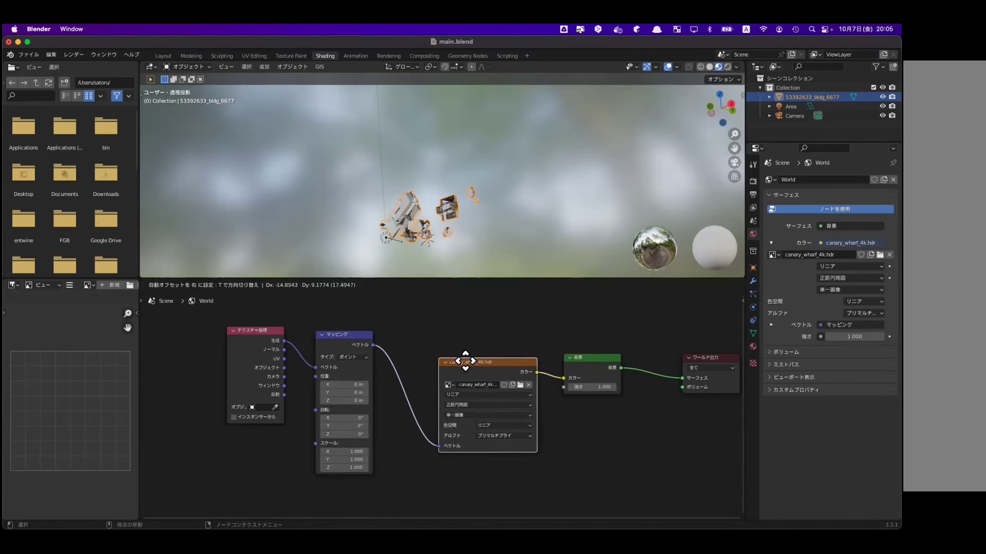
- Set the Mapping node's X rotation to 270° to reorient the HDRI background
{"action": "left_click", "coordinate": [355, 419]}
{"action": "key", "text": "Return"}
{"action": "left_click_drag", "start_coordinate": [368, 431], "coordinate": [314, 431]}
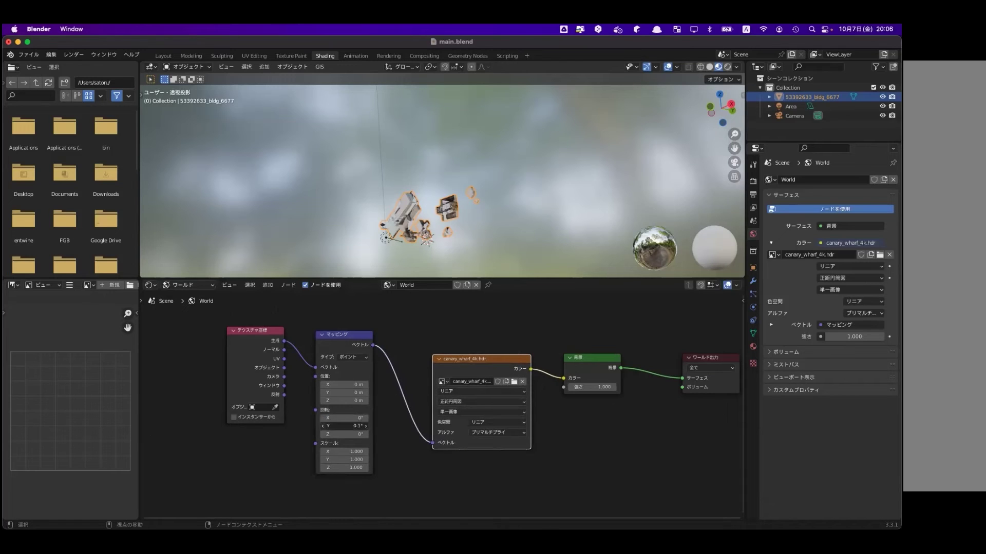
{"action": "left_click", "coordinate": [344, 418]}
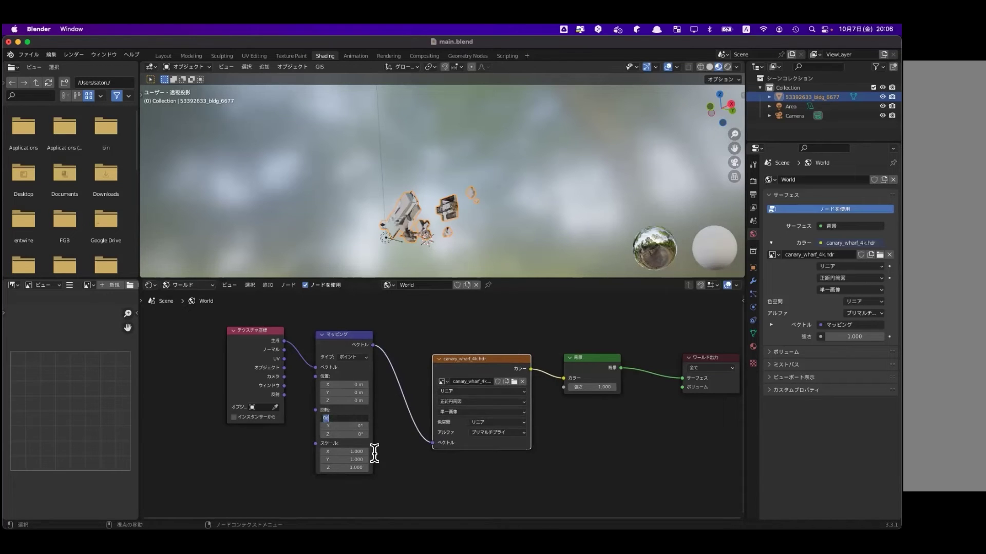
{"action": "type", "text": "270"}
{"action": "key", "text": "Return"}
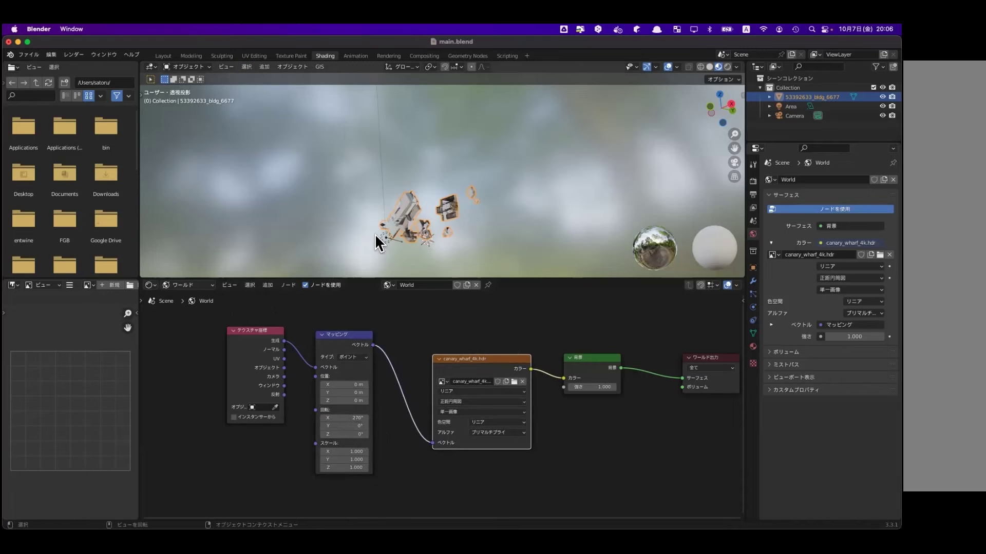
- Back in Layout, orbit around the buildings and render them with F12 against the rotated HDRI
{"action": "left_click", "coordinate": [163, 55]}
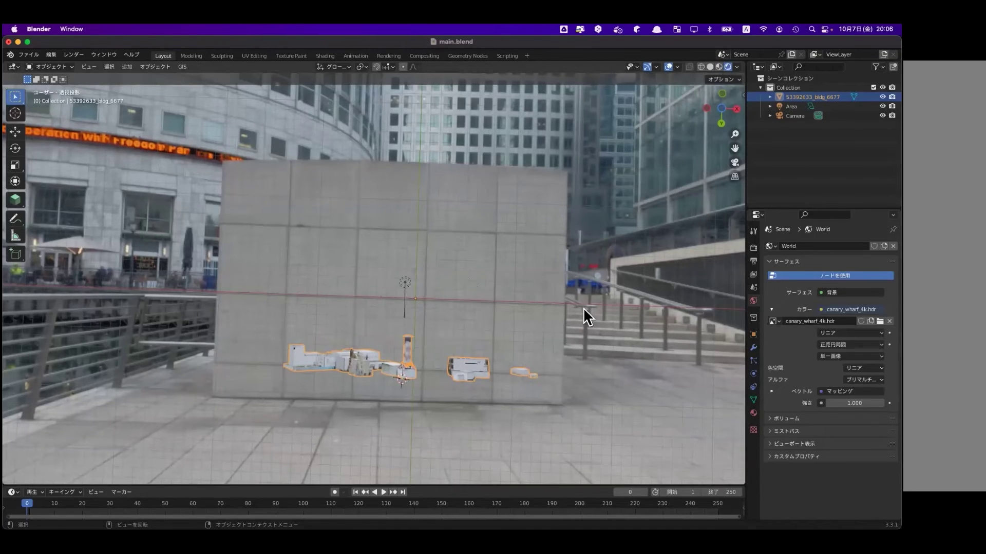
{"action": "left_click", "coordinate": [850, 345]}
{"action": "middle_click_drag", "start_coordinate": [490, 288], "coordinate": [539, 297]}
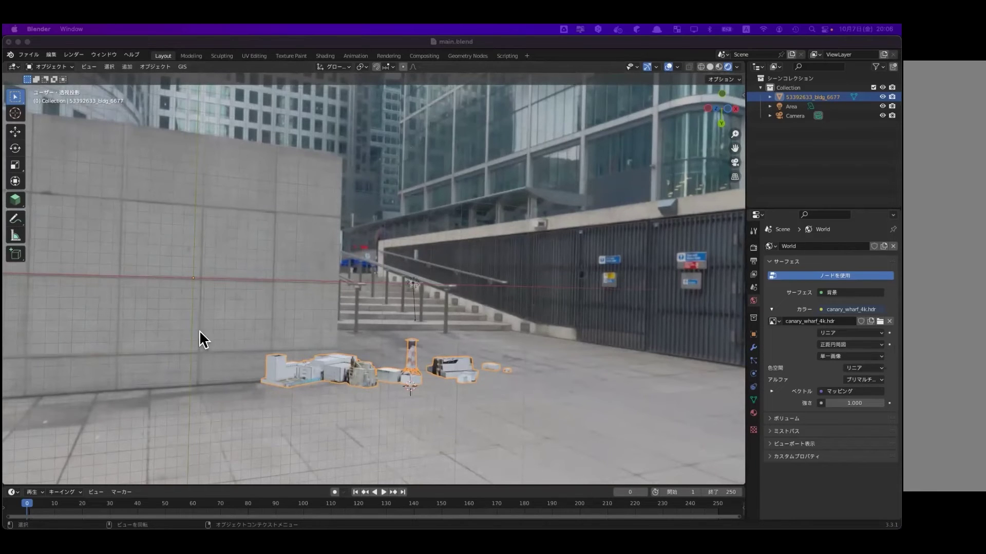
{"action": "left_click", "coordinate": [199, 263]}
{"action": "key", "text": "F12"}
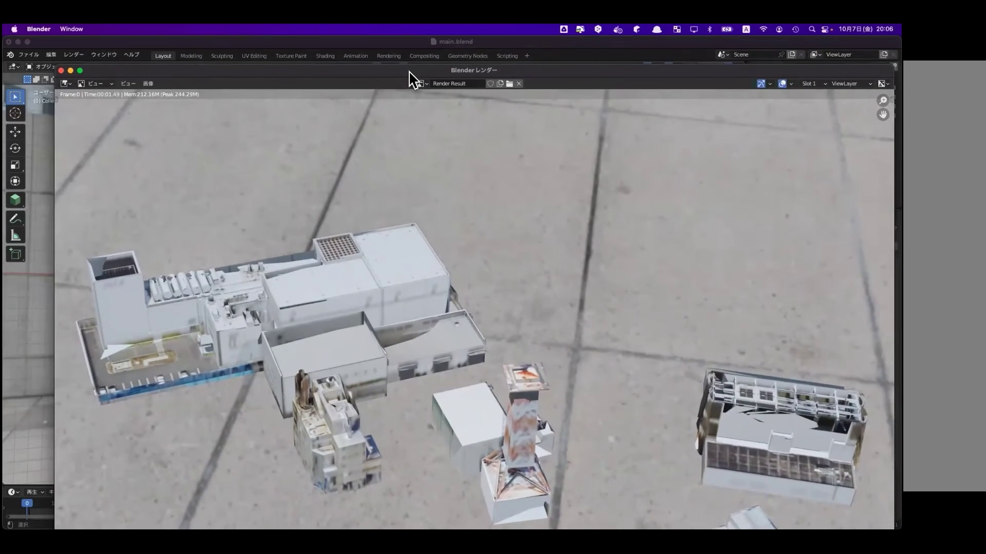
- Maximize the first render result to inspect it, then close it
{"action": "double_click", "coordinate": [409, 71]}
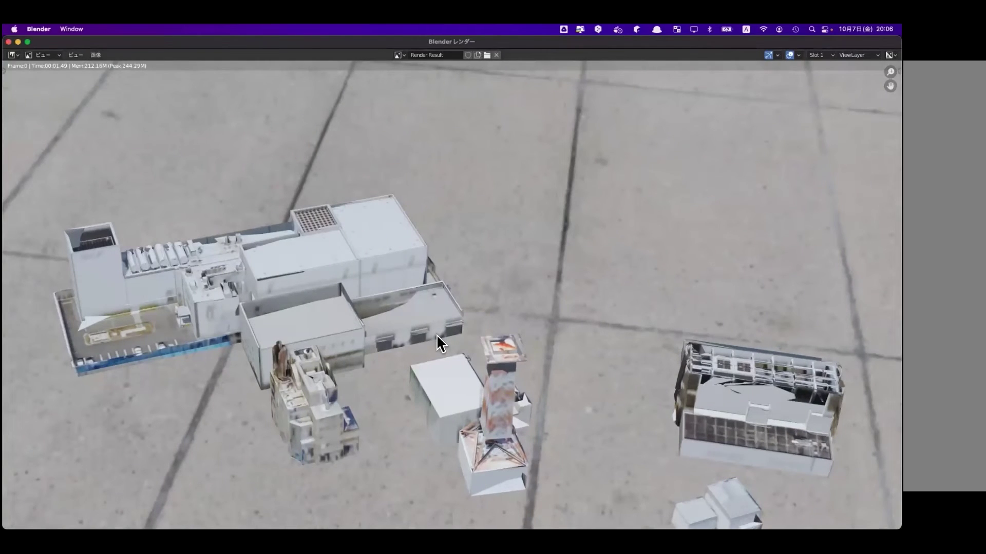
{"action": "scroll", "coordinate": [362, 294], "scroll_direction": "down", "scroll_amount": 2}
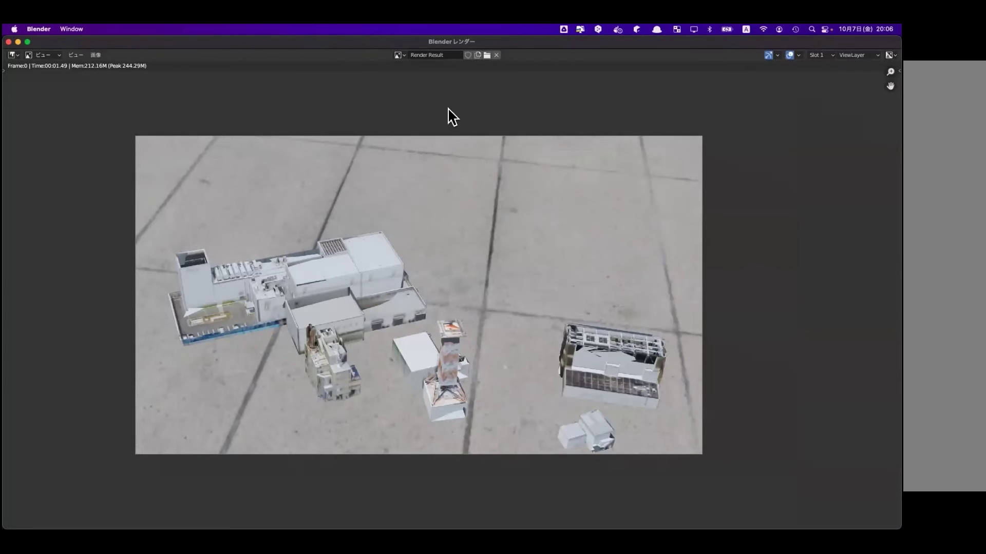
{"action": "left_click", "coordinate": [8, 42]}
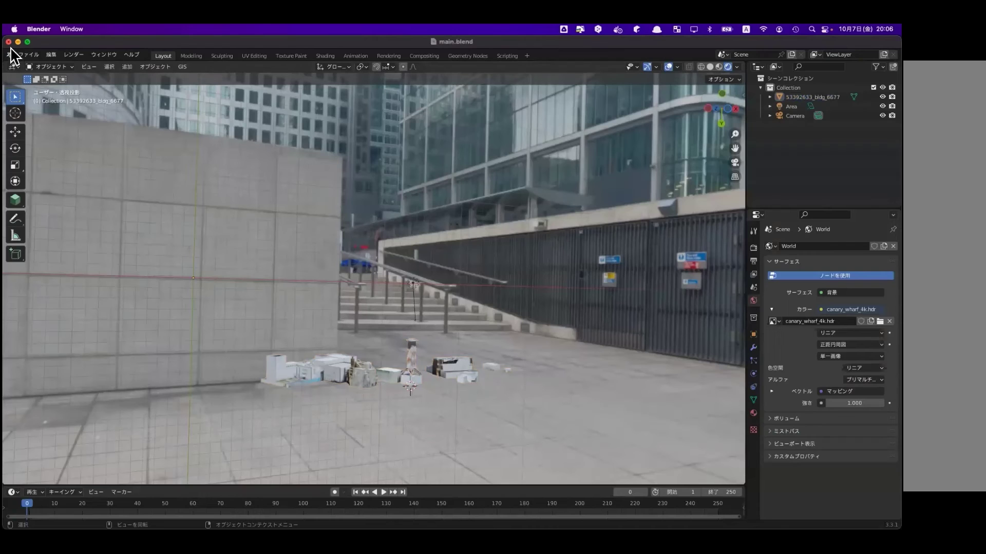
- Tilt the view down onto the buildings, render again with F12, inspect, and close the render
{"action": "mouse_move", "coordinate": [524, 377]}
{"action": "middle_mouse_down"}
{"action": "mouse_move", "coordinate": [543, 359]}
{"action": "mouse_move", "coordinate": [503, 370]}
{"action": "middle_mouse_up"}
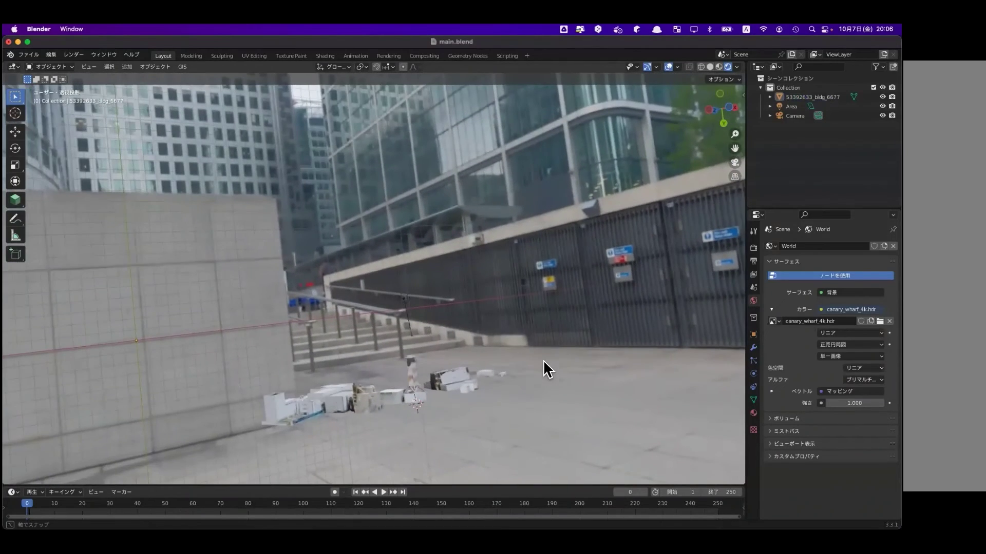
{"action": "scroll", "coordinate": [366, 373], "scroll_direction": "up", "scroll_amount": 3}
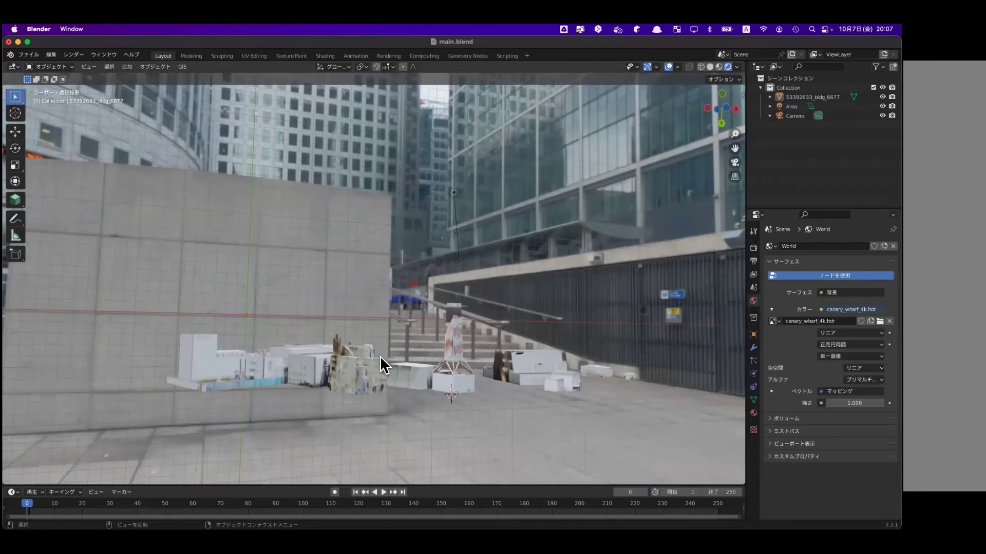
{"action": "mouse_move", "coordinate": [380, 356]}
{"action": "middle_mouse_down"}
{"action": "mouse_move", "coordinate": [367, 402]}
{"action": "mouse_move", "coordinate": [376, 397]}
{"action": "middle_mouse_up"}
{"action": "key", "text": "F12"}
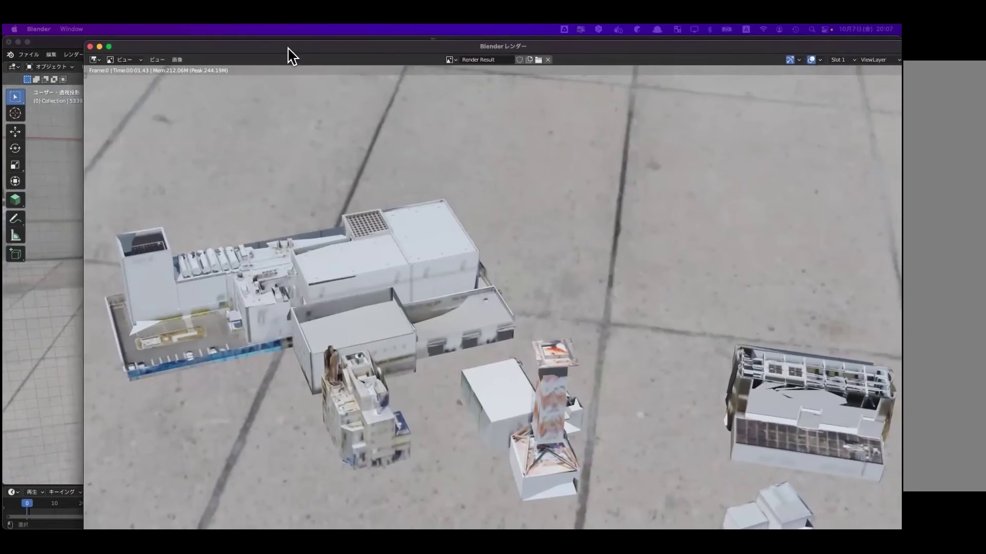
{"action": "double_click", "coordinate": [247, 44]}
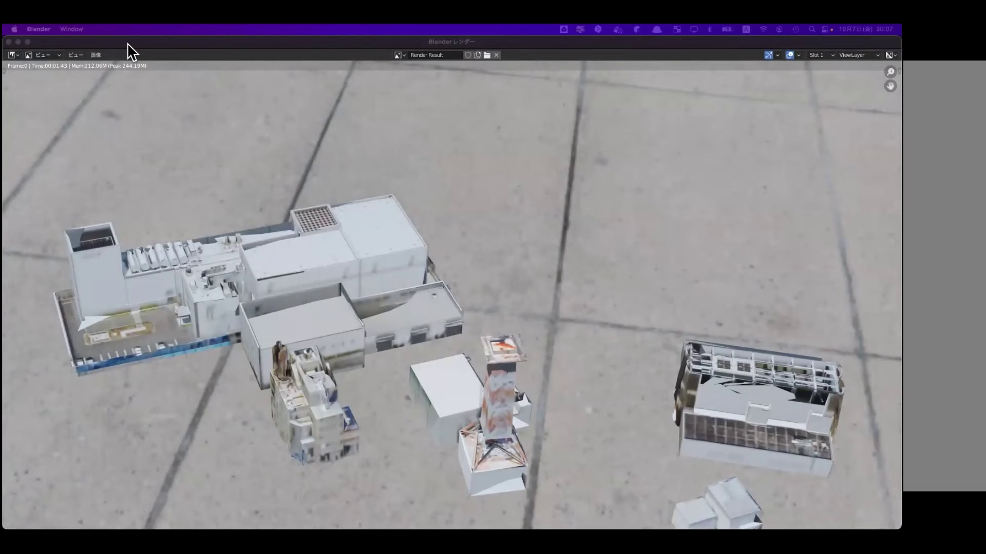
{"action": "double_click", "coordinate": [56, 43]}
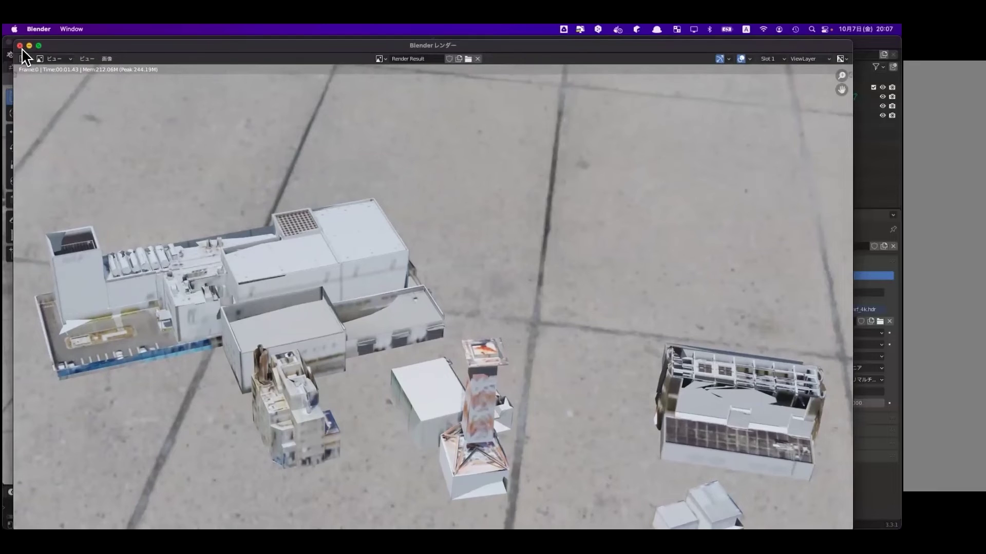
{"action": "key", "text": "Escape"}
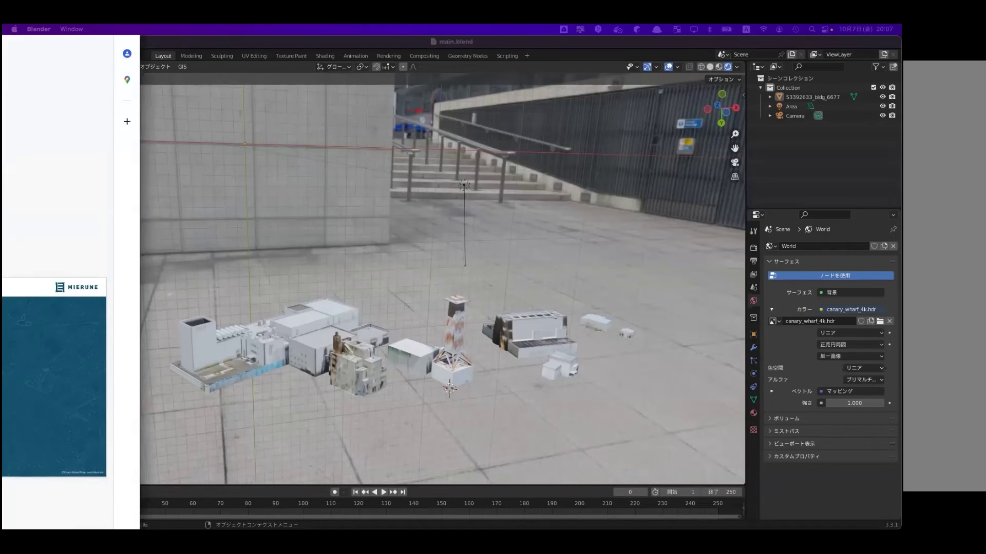
- Step through slides 71 and 72 to the '02 中級編' title slide 73, then minimize the browser
{"action": "left_click", "coordinate": [51, 352]}
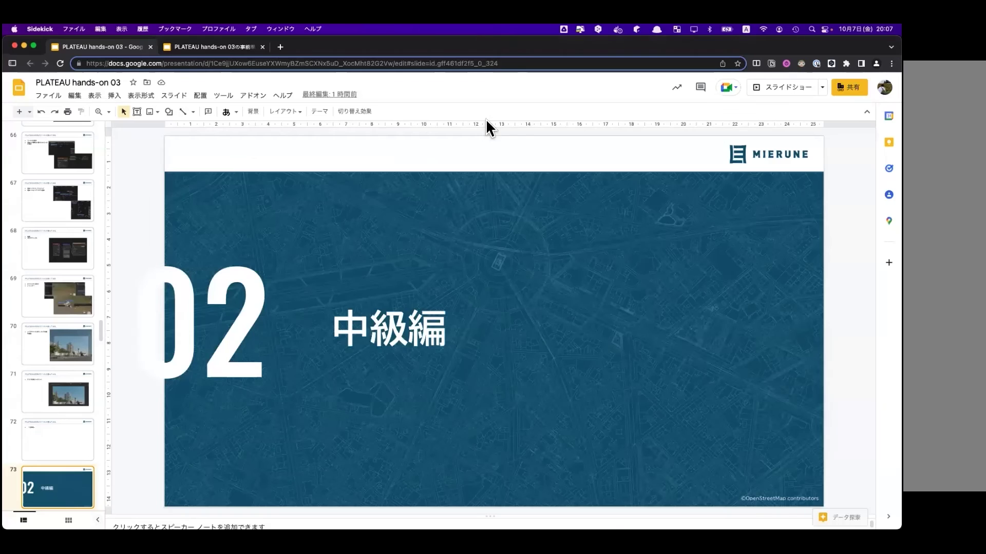
{"action": "left_click", "coordinate": [76, 391]}
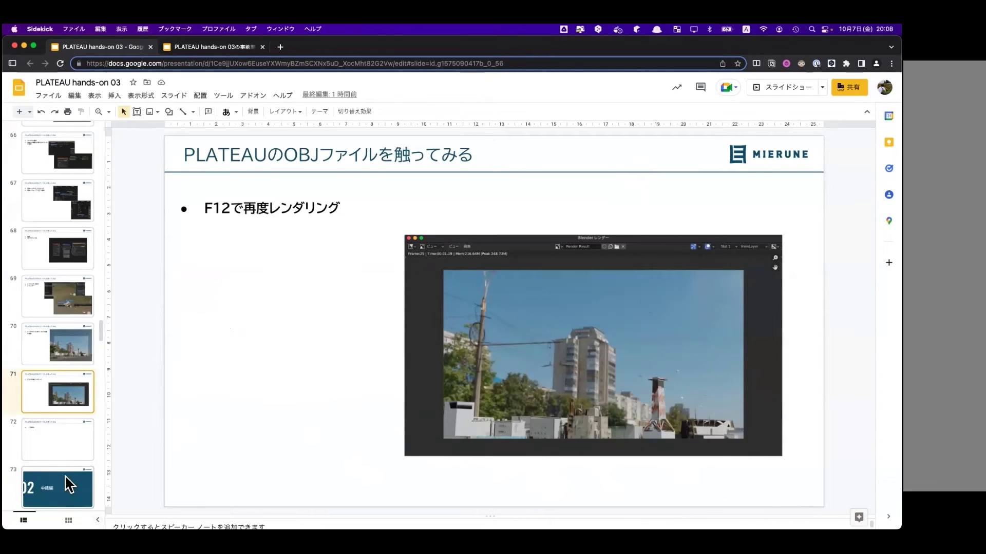
{"action": "left_click", "coordinate": [53, 427]}
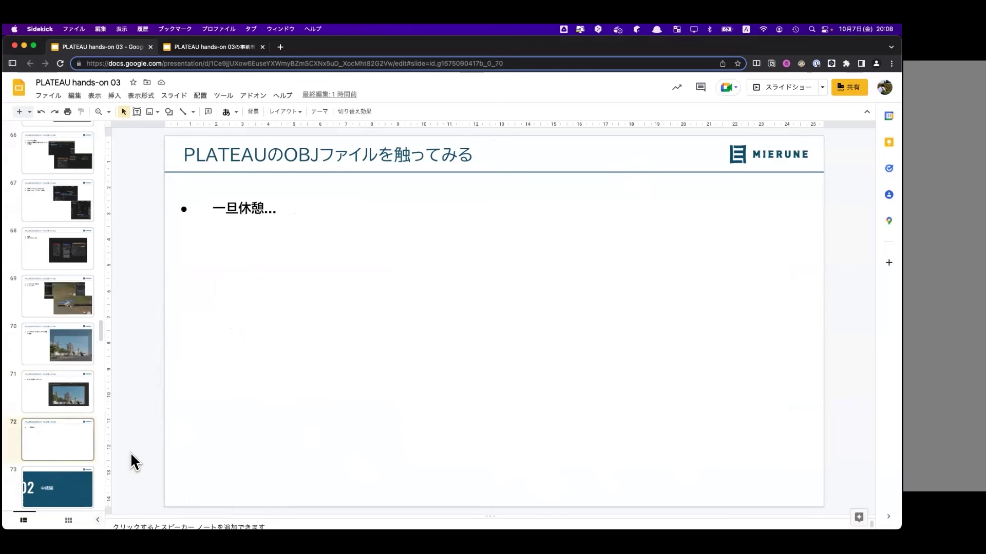
{"action": "left_click", "coordinate": [59, 470]}
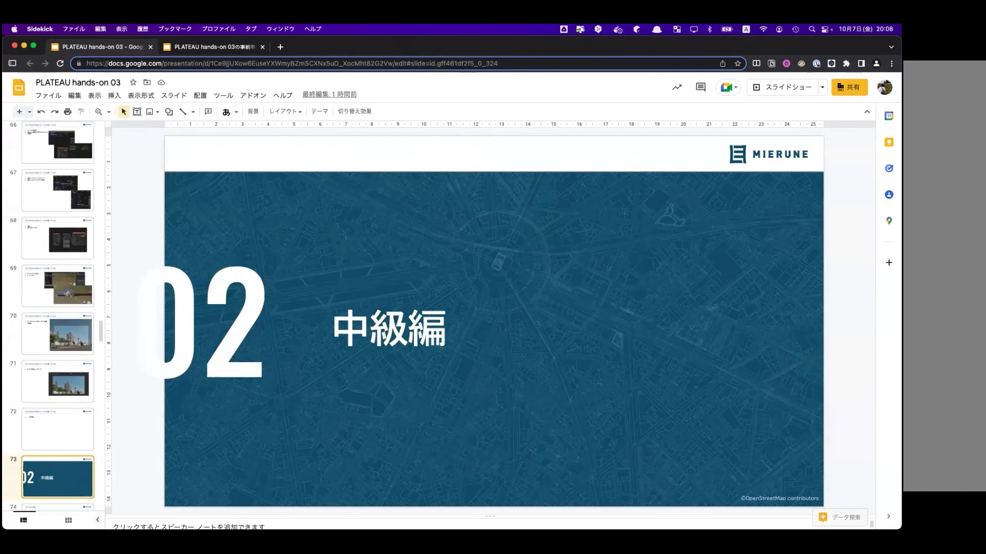
{"action": "key", "text": "super+m"}
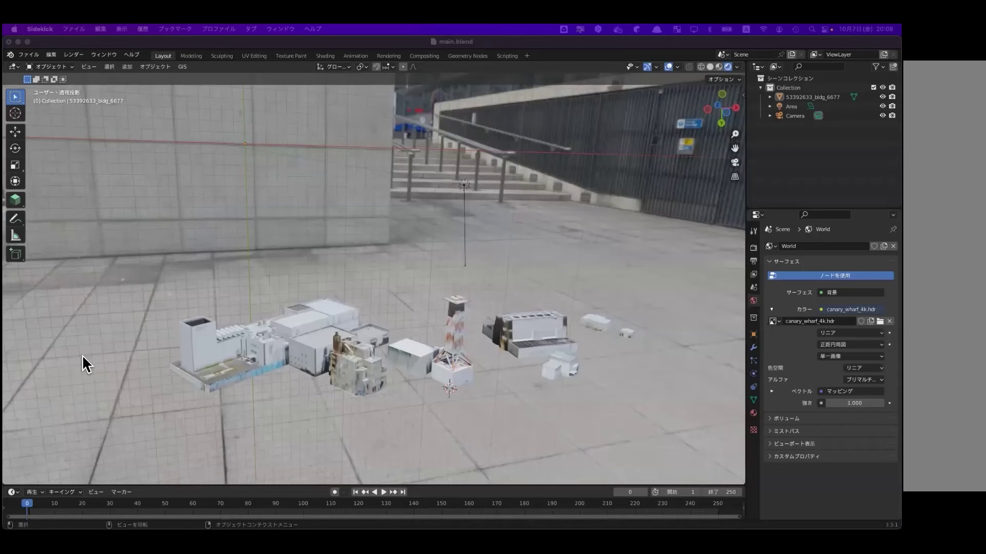
- Select the 53392633_bldg_6677 building in the viewport and orbit around it
{"action": "left_click", "coordinate": [329, 344]}
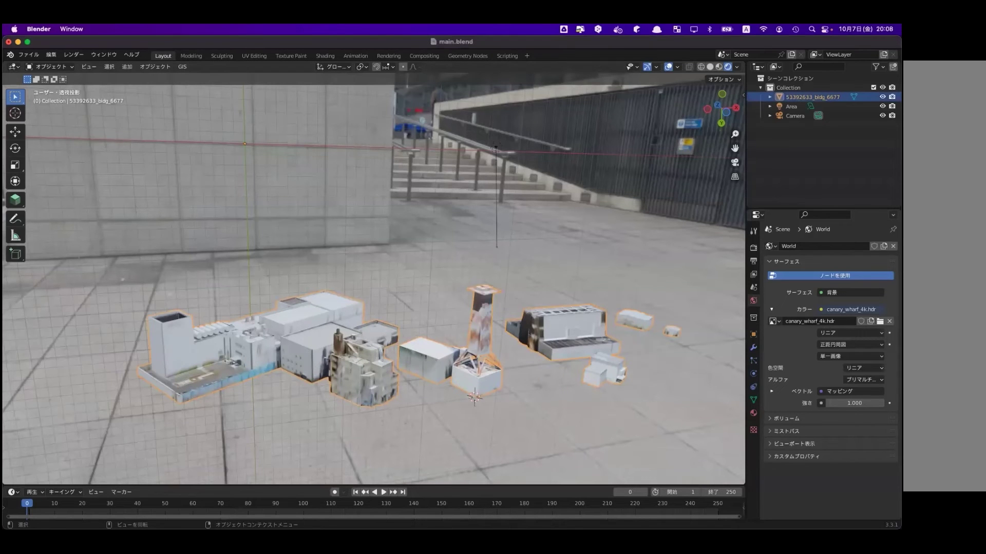
{"action": "mouse_move", "coordinate": [557, 355]}
{"action": "middle_mouse_down"}
{"action": "mouse_move", "coordinate": [524, 355]}
{"action": "mouse_move", "coordinate": [577, 355]}
{"action": "mouse_move", "coordinate": [303, 346]}
{"action": "middle_mouse_up"}
{"action": "left_click", "coordinate": [145, 450]}
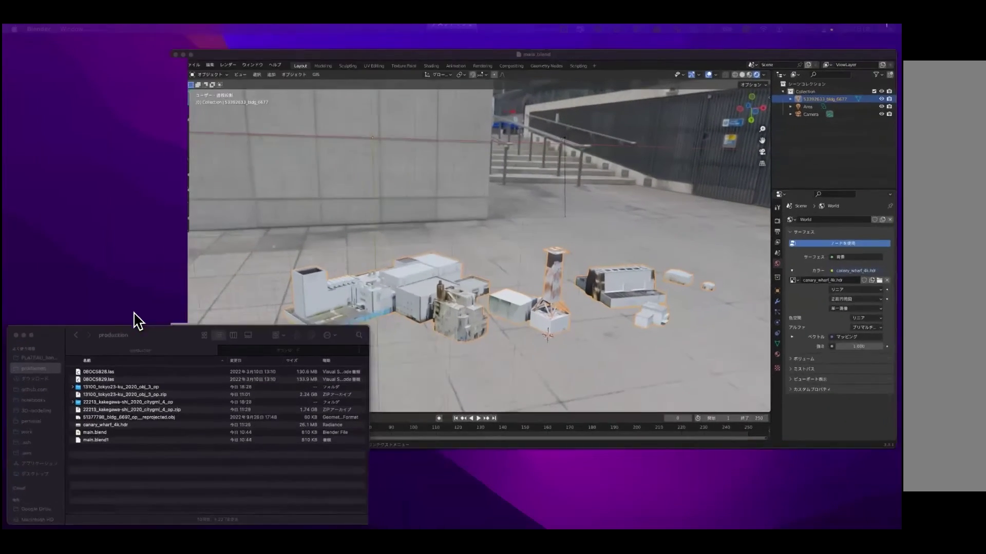
- Browse 13100_tokyo23-ku_2020_obj_3_op > bldg > lod2 and inspect the 53392633_bldg_6677_obj folder
{"action": "double_click", "coordinate": [163, 358]}
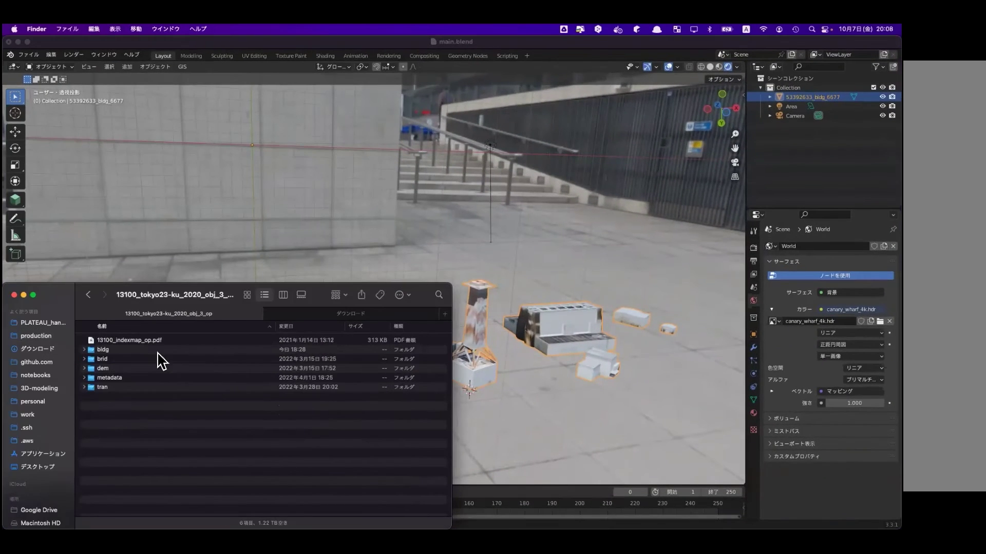
{"action": "double_click", "coordinate": [122, 349]}
{"action": "double_click", "coordinate": [128, 351]}
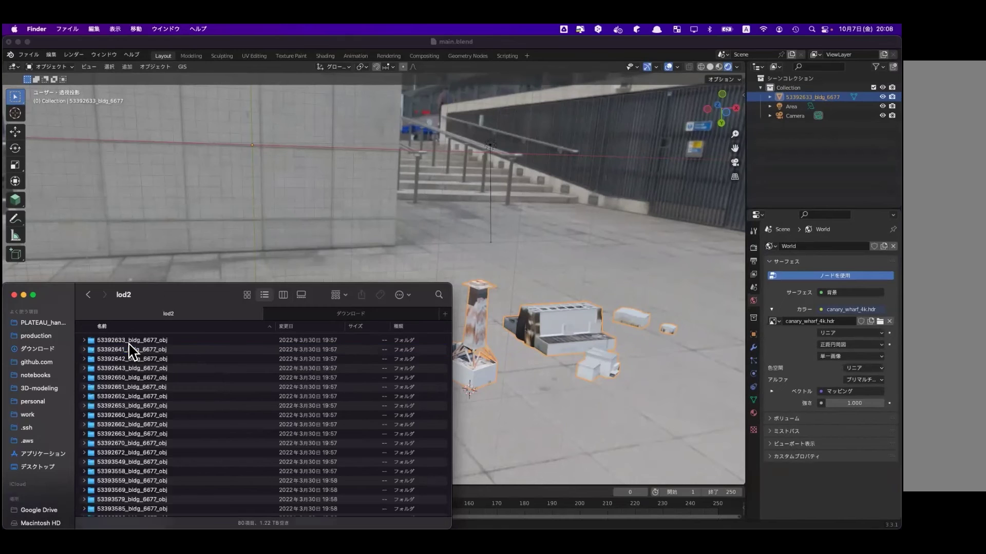
{"action": "double_click", "coordinate": [129, 341]}
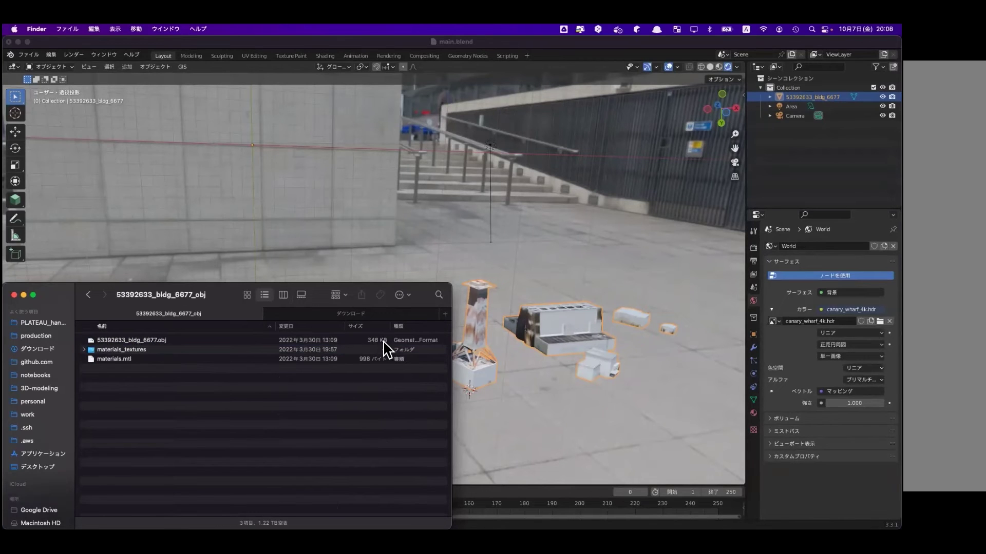
{"action": "left_click", "coordinate": [88, 295]}
- Inspect the 53392652, 53393632 and 53393671 _bldg_6677_obj folders, then return to Blender
{"action": "double_click", "coordinate": [106, 402]}
{"action": "left_click", "coordinate": [88, 295]}
{"action": "scroll", "coordinate": [154, 465], "scroll_direction": "down", "scroll_amount": 3}
{"action": "double_click", "coordinate": [149, 471]}
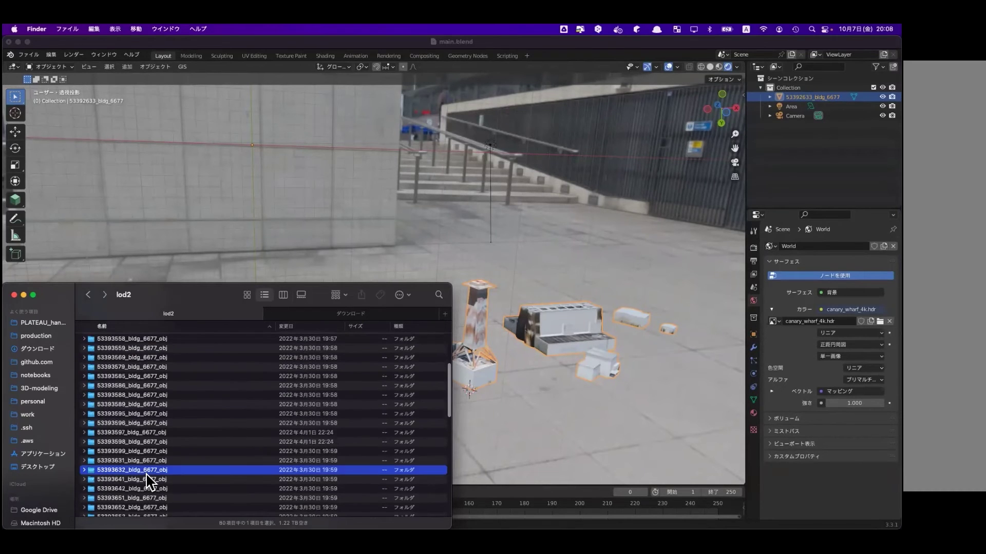
{"action": "left_click", "coordinate": [87, 294]}
{"action": "scroll", "coordinate": [152, 505], "scroll_direction": "down", "scroll_amount": 3}
{"action": "left_click", "coordinate": [152, 514]}
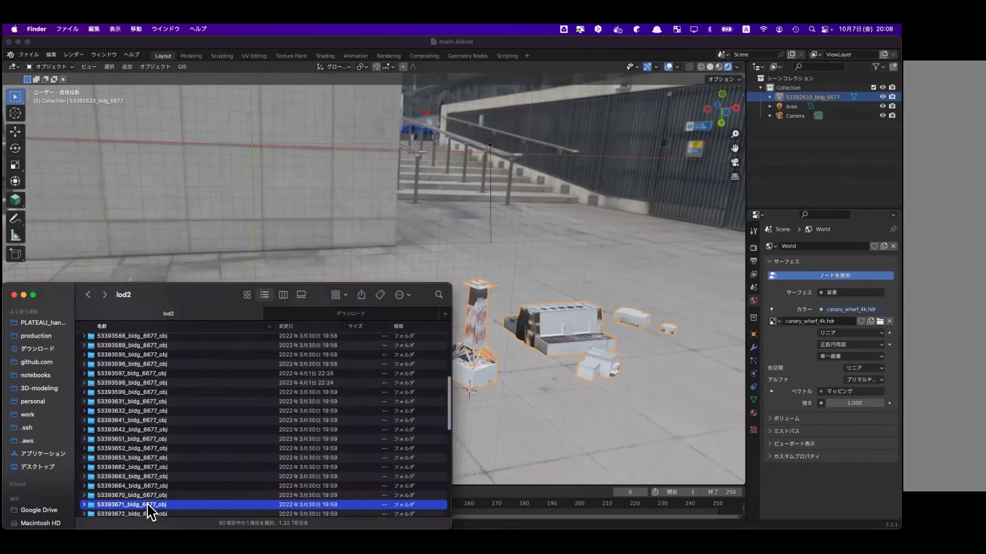
{"action": "double_click", "coordinate": [148, 506]}
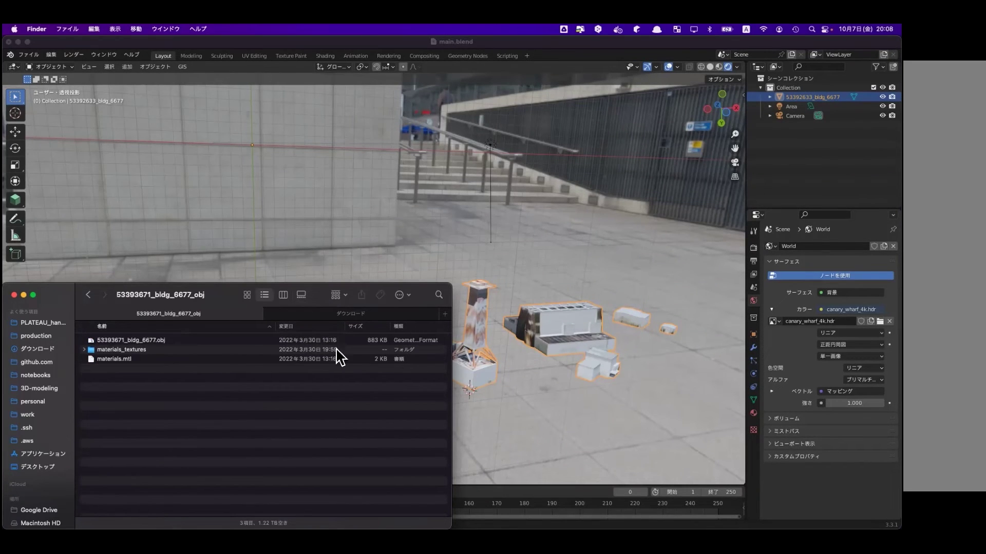
{"action": "left_click", "coordinate": [91, 296]}
{"action": "scroll", "coordinate": [132, 372], "scroll_direction": "up", "scroll_amount": 3}
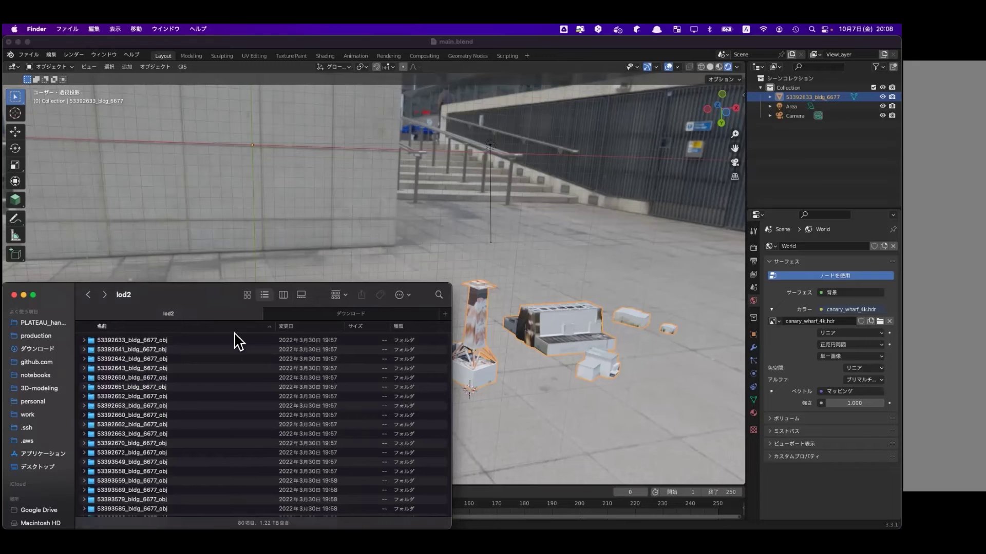
{"action": "left_click", "coordinate": [205, 211]}
{"action": "left_click", "coordinate": [268, 288]}
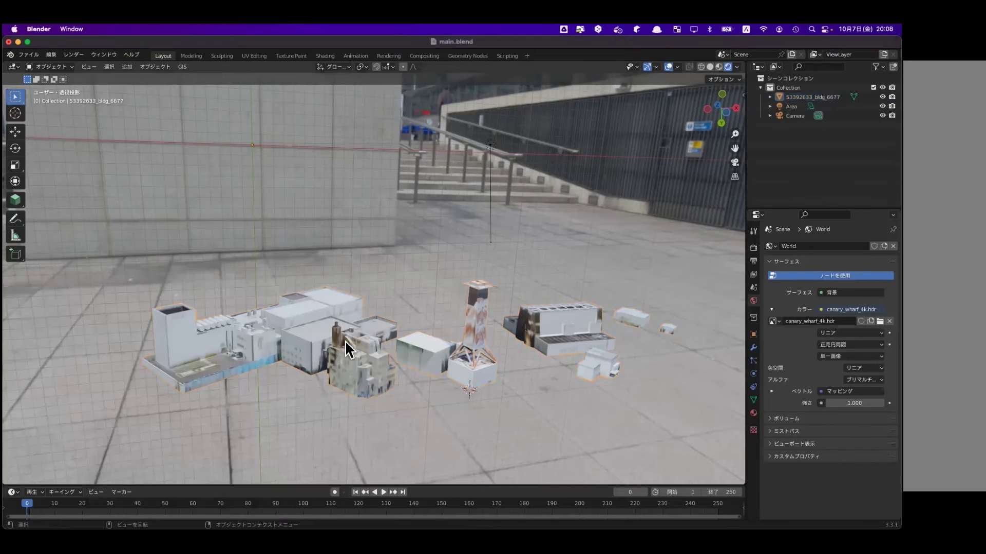
{"action": "middle_click_drag", "start_coordinate": [268, 288], "coordinate": [266, 358]}
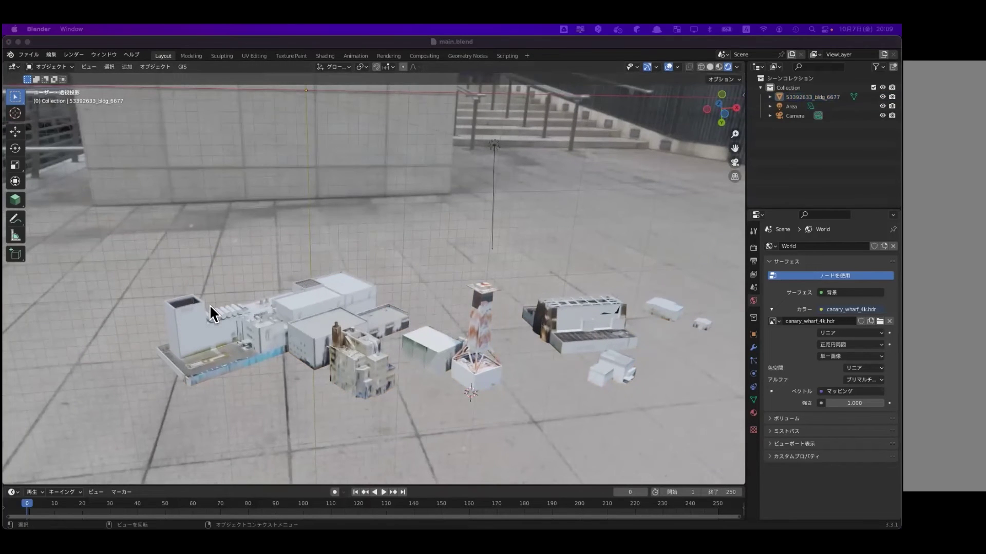
{"action": "mouse_move", "coordinate": [474, 346]}
{"action": "middle_mouse_down"}
{"action": "mouse_move", "coordinate": [528, 348]}
{"action": "mouse_move", "coordinate": [488, 371]}
{"action": "middle_mouse_up"}
{"action": "left_click", "coordinate": [554, 304]}
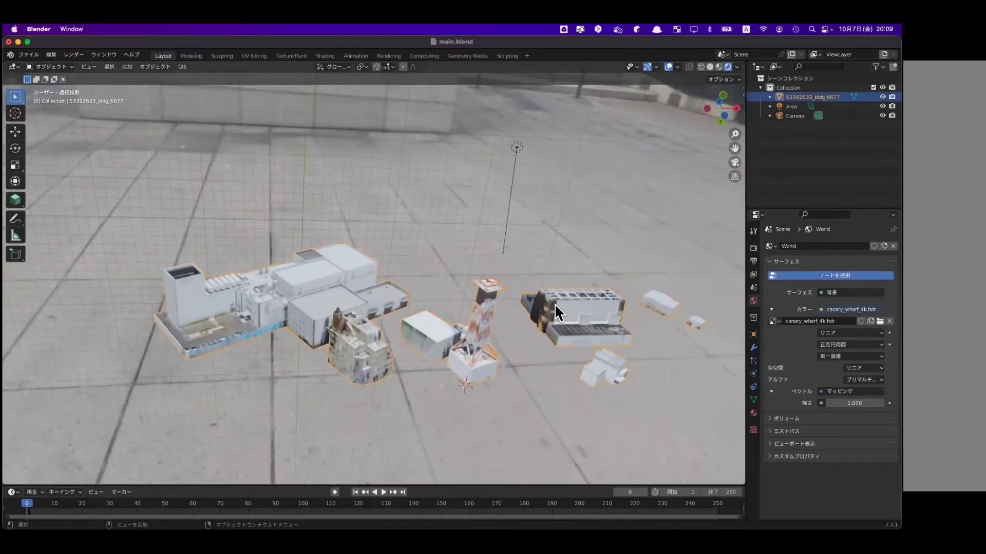
{"action": "scroll", "coordinate": [634, 267], "scroll_direction": "down", "scroll_amount": 3}
{"action": "mouse_move", "coordinate": [616, 264]}
{"action": "middle_mouse_down"}
{"action": "mouse_move", "coordinate": [660, 308]}
{"action": "mouse_move", "coordinate": [583, 304]}
{"action": "mouse_move", "coordinate": [651, 308]}
{"action": "mouse_move", "coordinate": [577, 322]}
{"action": "mouse_move", "coordinate": [578, 294]}
{"action": "mouse_move", "coordinate": [483, 302]}
{"action": "mouse_move", "coordinate": [548, 294]}
{"action": "middle_mouse_up"}
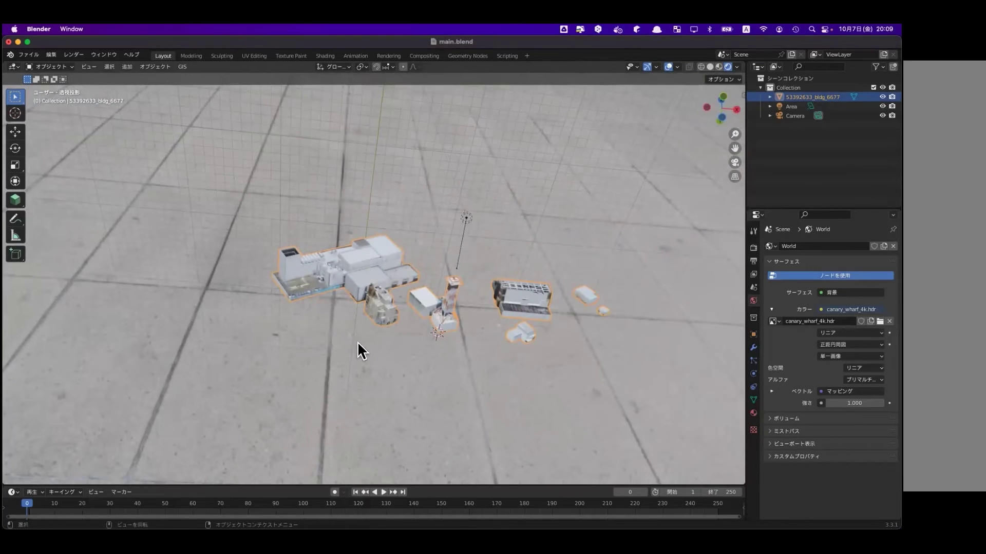
{"action": "mouse_move", "coordinate": [392, 275]}
{"action": "middle_mouse_down"}
{"action": "mouse_move", "coordinate": [370, 340]}
{"action": "mouse_move", "coordinate": [371, 321]}
{"action": "mouse_move", "coordinate": [381, 368]}
{"action": "mouse_move", "coordinate": [365, 398]}
{"action": "mouse_move", "coordinate": [391, 357]}
{"action": "mouse_move", "coordinate": [384, 323]}
{"action": "mouse_move", "coordinate": [210, 318]}
{"action": "middle_mouse_up"}
{"action": "key", "text": "super+shift+5"}
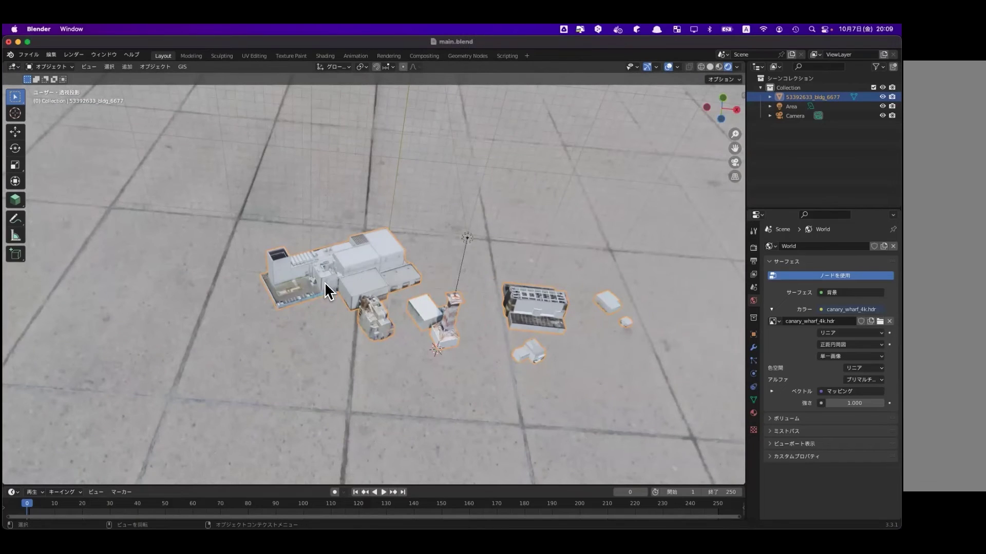
{"action": "key", "text": "super+shift+5"}
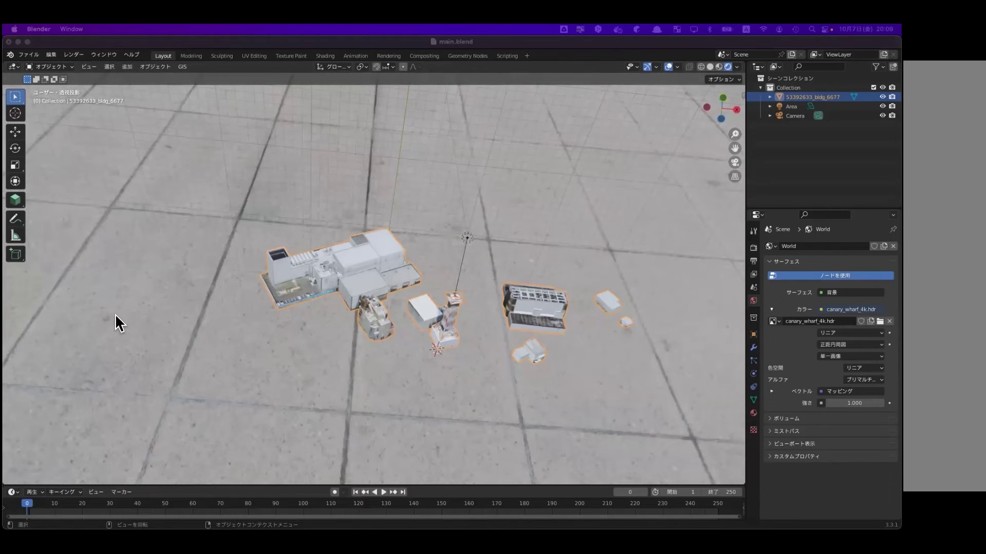
{"action": "middle_click_drag", "start_coordinate": [396, 310], "coordinate": [393, 389]}
{"action": "scroll", "coordinate": [357, 281], "scroll_direction": "up", "scroll_amount": 4}
{"action": "mouse_move", "coordinate": [357, 278]}
{"action": "middle_mouse_down"}
{"action": "mouse_move", "coordinate": [362, 208]}
{"action": "mouse_move", "coordinate": [363, 249]}
{"action": "middle_mouse_up"}
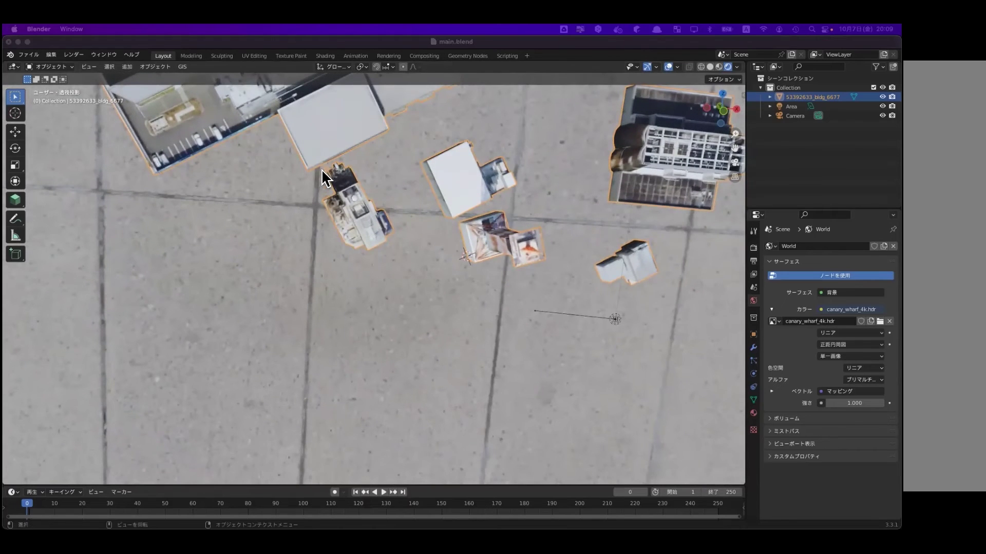
{"action": "left_click", "coordinate": [336, 189]}
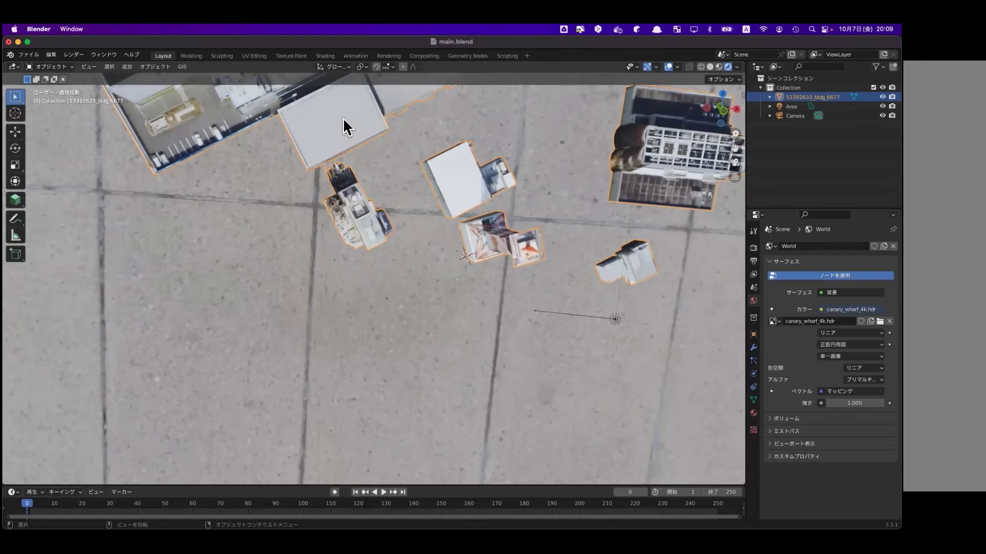
{"action": "mouse_move", "coordinate": [503, 199]}
{"action": "middle_mouse_down"}
{"action": "mouse_move", "coordinate": [478, 183]}
{"action": "mouse_move", "coordinate": [469, 150]}
{"action": "mouse_move", "coordinate": [475, 196]}
{"action": "mouse_move", "coordinate": [477, 168]}
{"action": "mouse_move", "coordinate": [442, 130]}
{"action": "middle_mouse_up"}
{"action": "scroll", "coordinate": [642, 210], "scroll_direction": "up", "scroll_amount": 2}
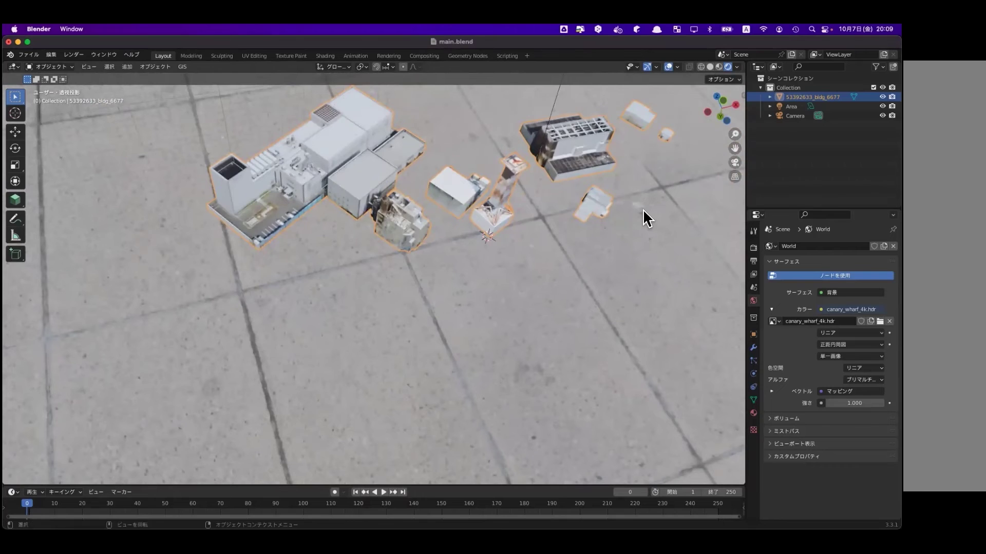
{"action": "scroll", "coordinate": [643, 210], "scroll_direction": "down", "scroll_amount": 2}
{"action": "mouse_move", "coordinate": [590, 255]}
{"action": "middle_mouse_down"}
{"action": "mouse_move", "coordinate": [640, 198]}
{"action": "mouse_move", "coordinate": [543, 288]}
{"action": "mouse_move", "coordinate": [546, 257]}
{"action": "mouse_move", "coordinate": [692, 266]}
{"action": "middle_mouse_up"}
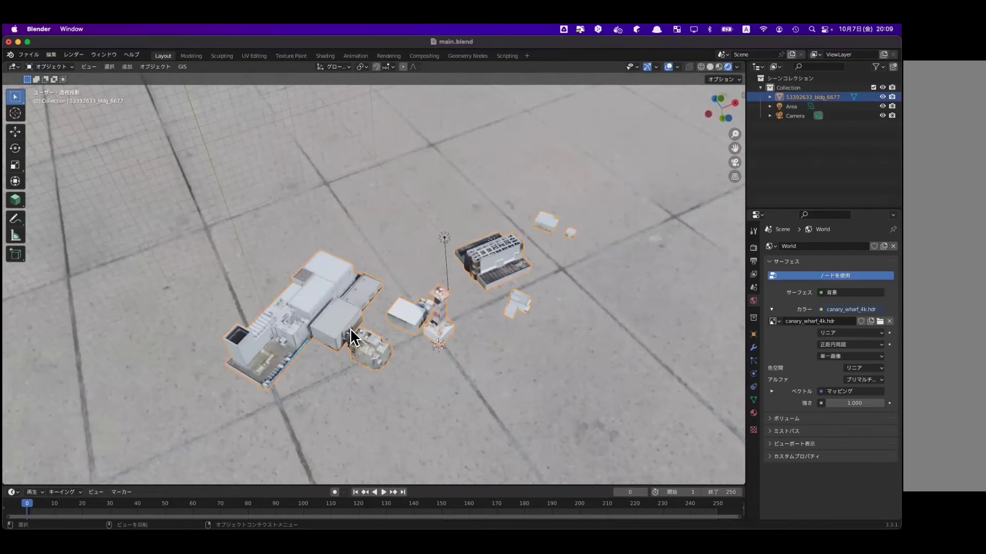
{"action": "mouse_move", "coordinate": [349, 325]}
{"action": "middle_mouse_down"}
{"action": "mouse_move", "coordinate": [266, 285]}
{"action": "mouse_move", "coordinate": [330, 323]}
{"action": "middle_mouse_up"}
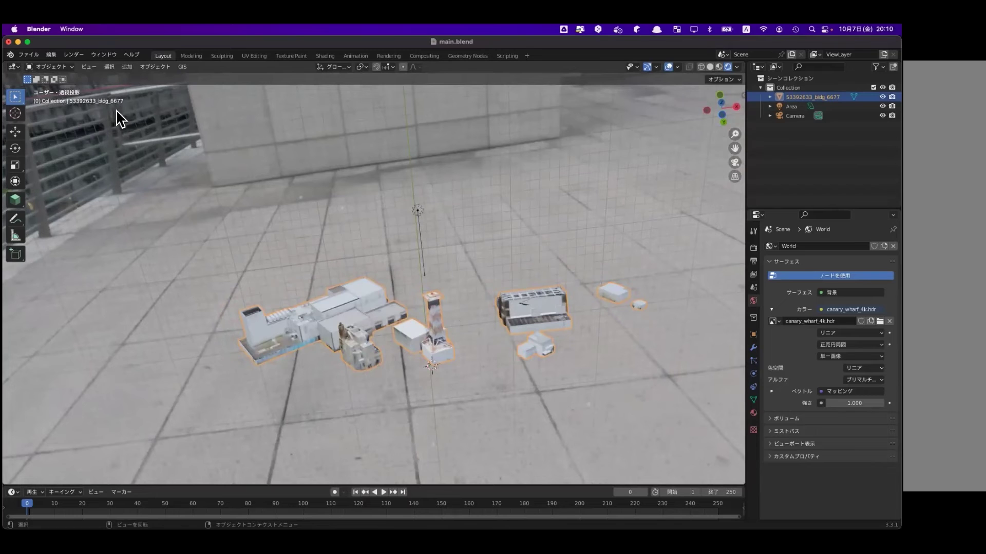
{"action": "left_click", "coordinate": [65, 67]}
{"action": "left_click", "coordinate": [60, 87]}
{"action": "left_click", "coordinate": [65, 67]}
{"action": "left_click", "coordinate": [802, 106]}
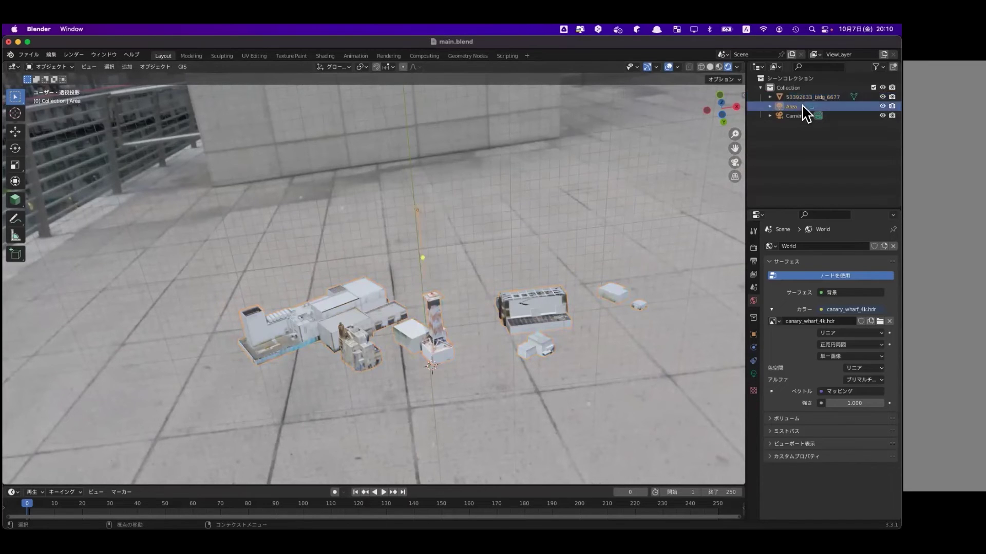
{"action": "right_click", "coordinate": [414, 336]}
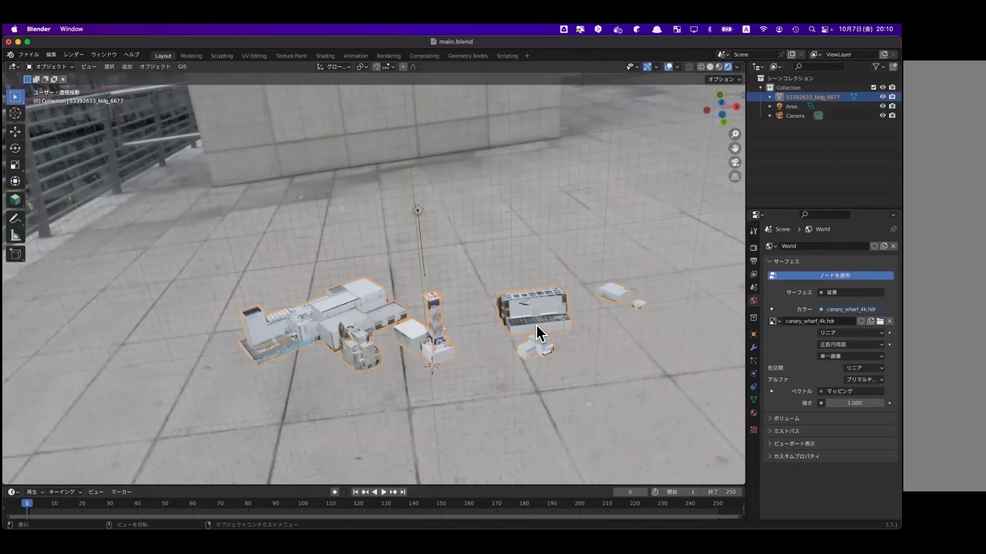
{"action": "scroll", "coordinate": [536, 324], "scroll_direction": "down", "scroll_amount": 3}
{"action": "mouse_move", "coordinate": [526, 324]}
{"action": "middle_mouse_down"}
{"action": "mouse_move", "coordinate": [566, 343]}
{"action": "mouse_move", "coordinate": [432, 349]}
{"action": "mouse_move", "coordinate": [424, 340]}
{"action": "middle_mouse_up"}
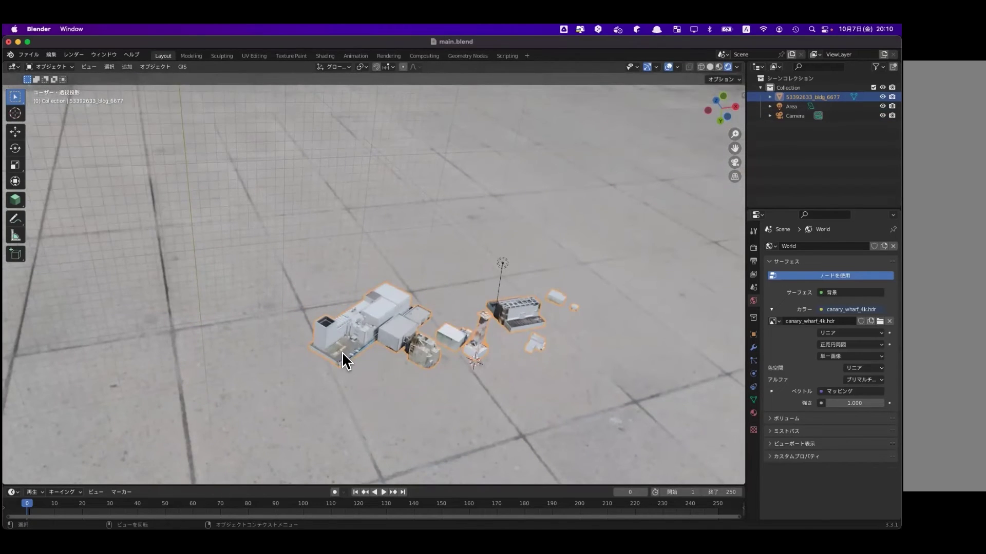
{"action": "scroll", "coordinate": [372, 359], "scroll_direction": "up", "scroll_amount": 2}
{"action": "right_click", "coordinate": [331, 334]}
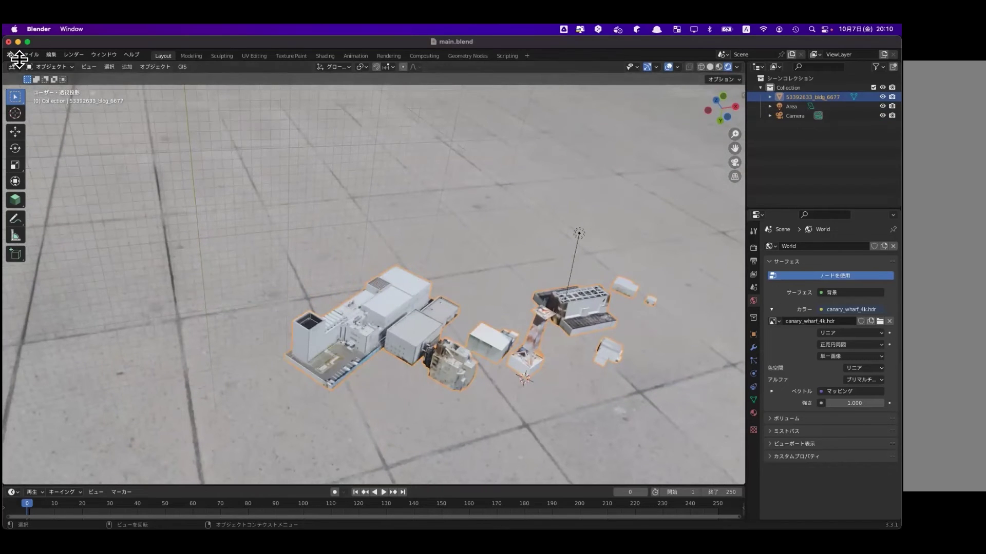
{"action": "left_click", "coordinate": [109, 67]}
{"action": "mouse_move", "coordinate": [126, 67]}
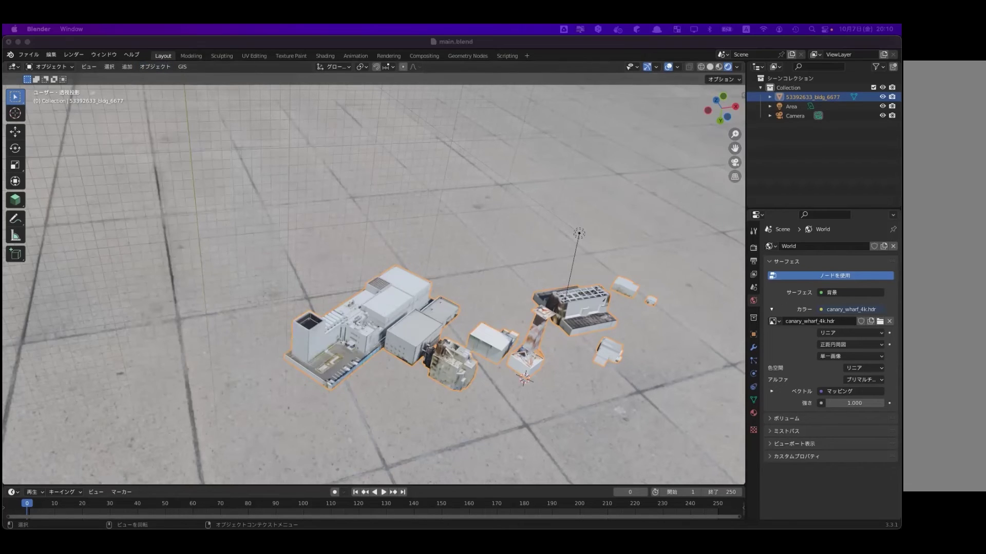
{"action": "left_click", "coordinate": [424, 328]}
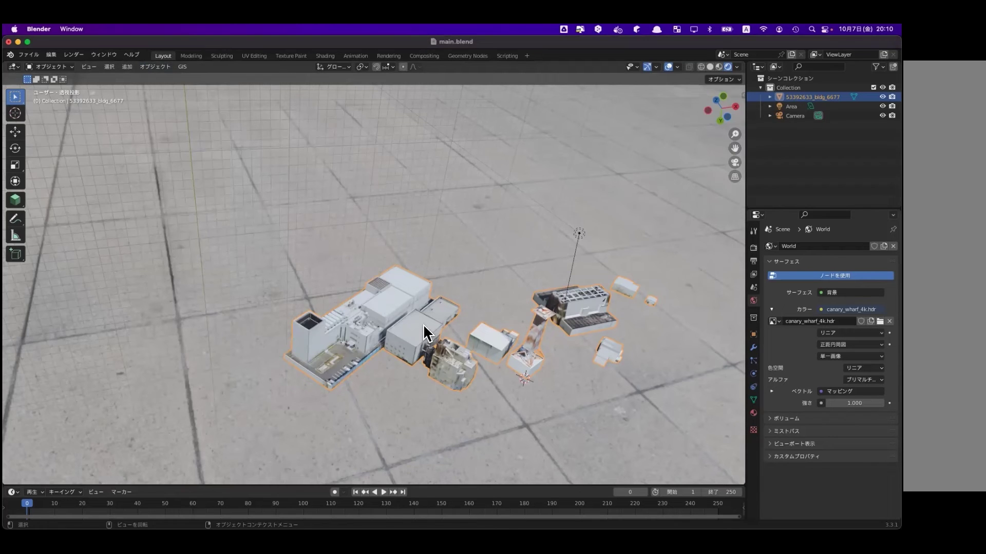
{"action": "right_click", "coordinate": [425, 333]}
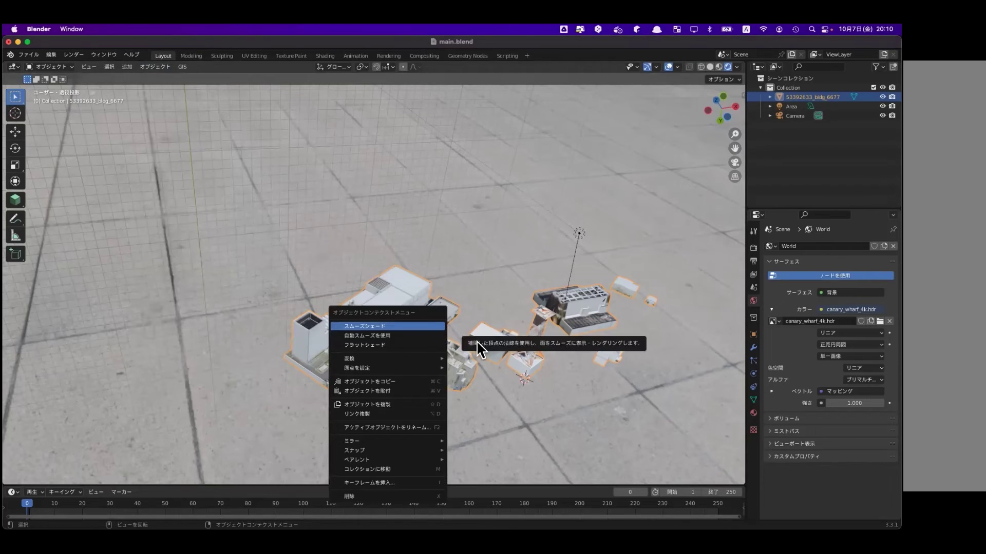
{"action": "key", "text": "Escape"}
{"action": "mouse_move", "coordinate": [480, 334]}
{"action": "middle_mouse_down"}
{"action": "mouse_move", "coordinate": [428, 334]}
{"action": "mouse_move", "coordinate": [568, 402]}
{"action": "mouse_move", "coordinate": [678, 359]}
{"action": "mouse_move", "coordinate": [614, 347]}
{"action": "mouse_move", "coordinate": [617, 359]}
{"action": "mouse_move", "coordinate": [576, 303]}
{"action": "mouse_move", "coordinate": [506, 260]}
{"action": "middle_mouse_up"}
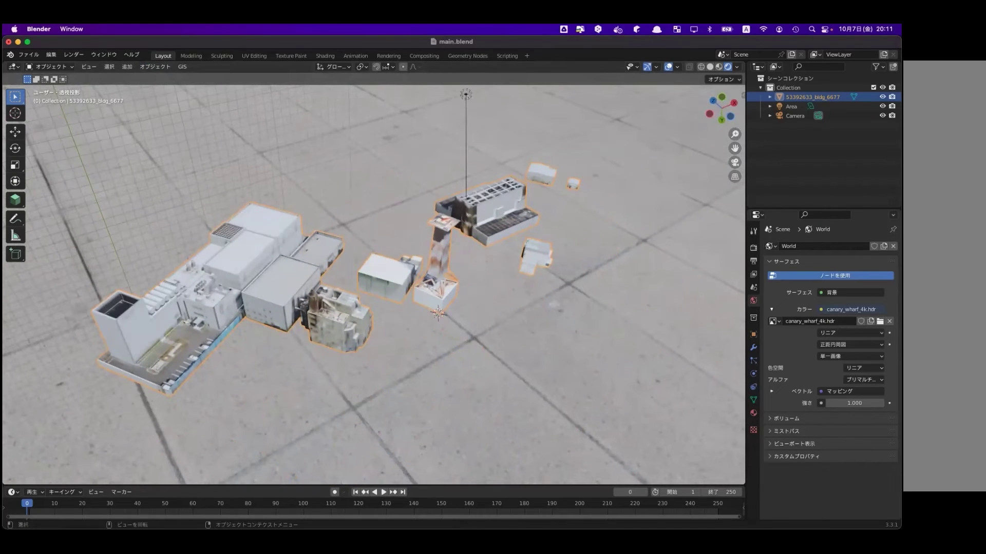
{"action": "key", "text": "super+Tab"}
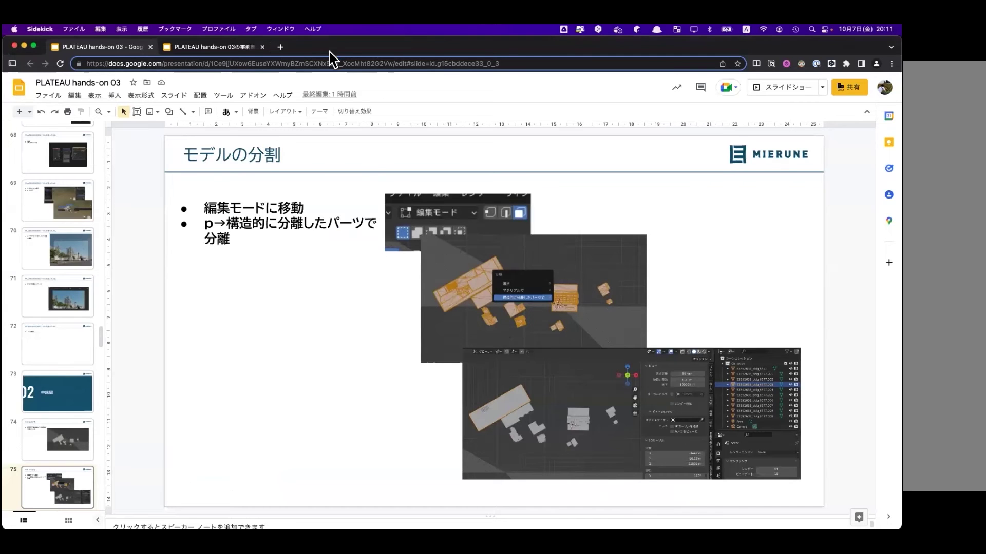
{"action": "key", "text": "super+Tab"}
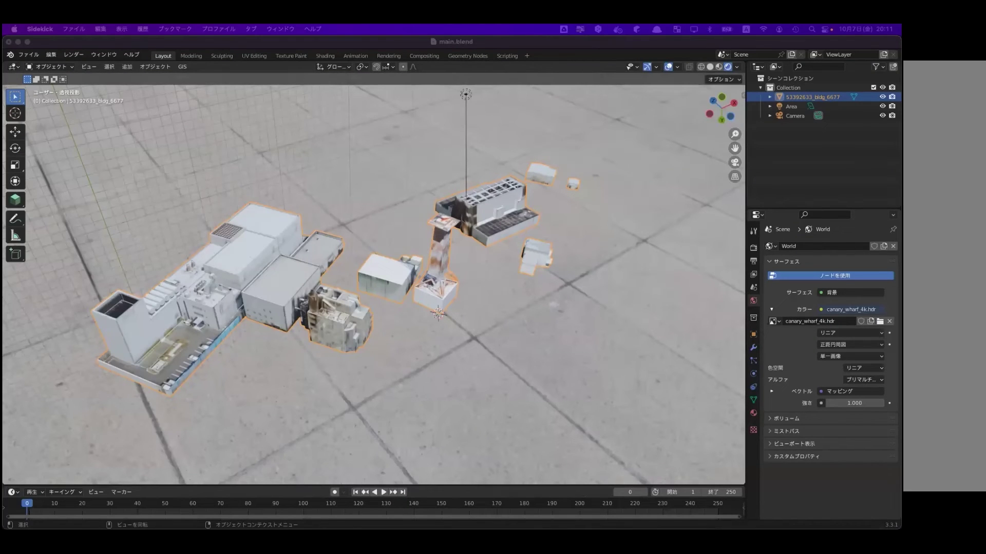
- Enter Edit Mode and separate the building mesh by loose parts into ten objects
{"action": "left_click", "coordinate": [62, 72]}
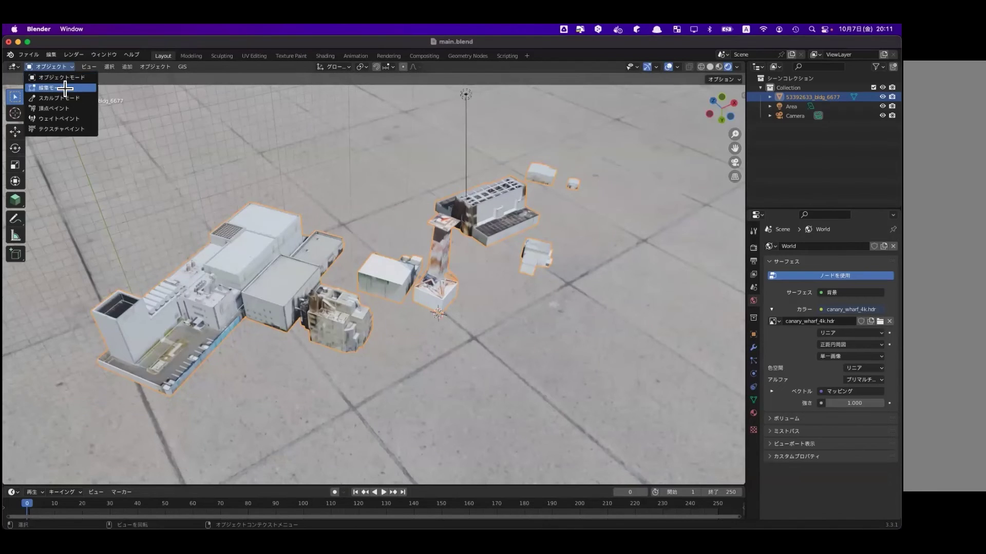
{"action": "left_click", "coordinate": [64, 92]}
{"action": "mouse_move", "coordinate": [370, 311]}
{"action": "middle_mouse_down"}
{"action": "mouse_move", "coordinate": [510, 245]}
{"action": "mouse_move", "coordinate": [508, 226]}
{"action": "middle_mouse_up"}
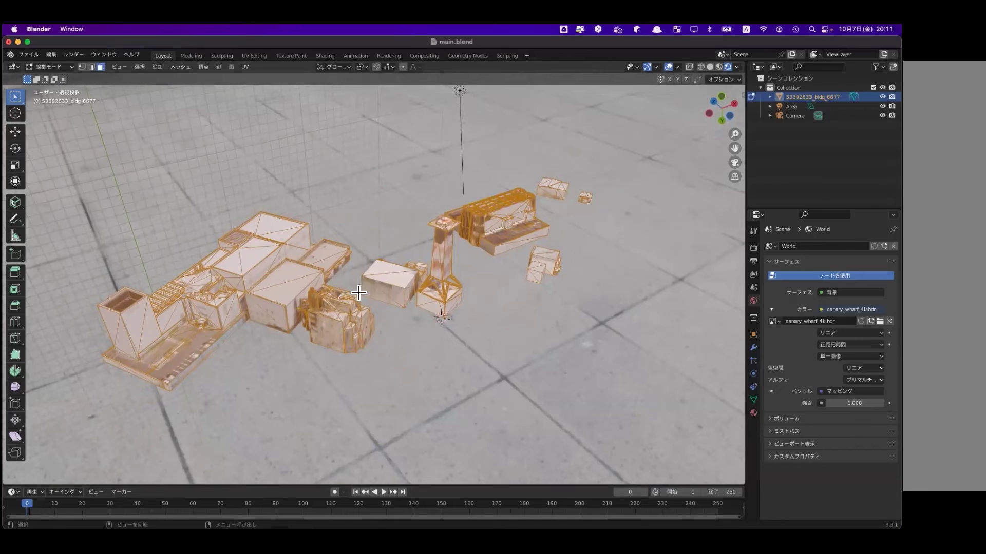
{"action": "middle_click_drag", "start_coordinate": [341, 287], "coordinate": [369, 332]}
{"action": "key", "text": "p"}
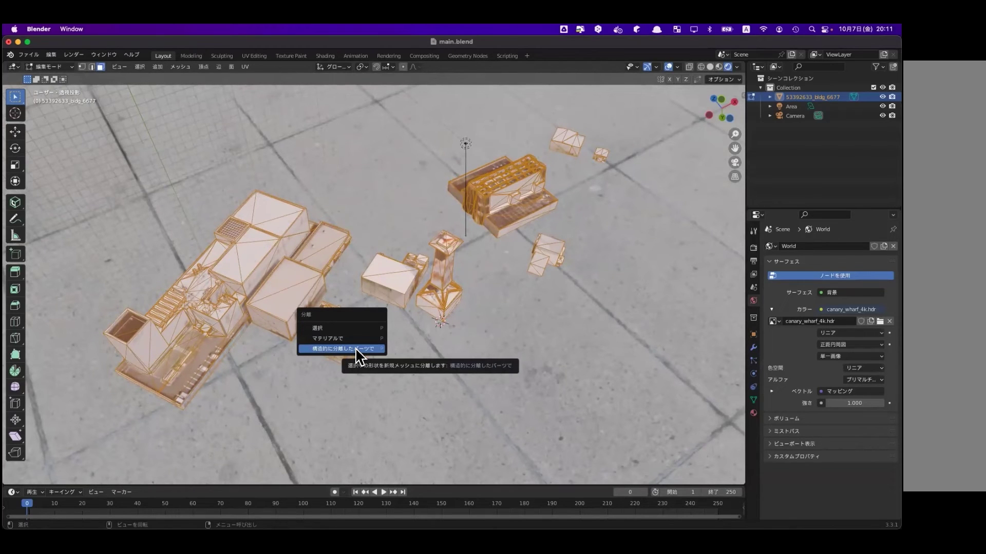
{"action": "left_click", "coordinate": [356, 354]}
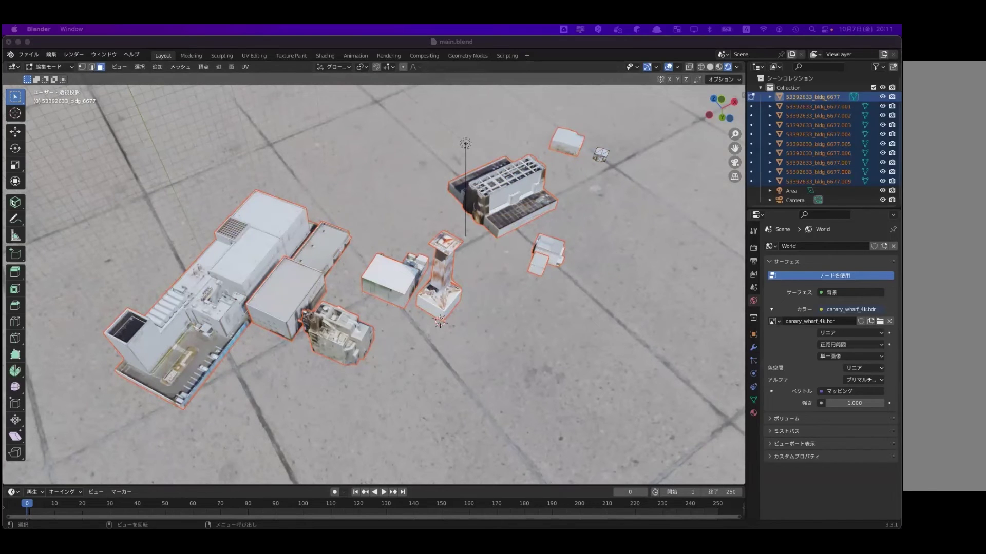
- Select the main 53392633_bldg_6677 object in the Outliner
{"action": "left_click", "coordinate": [816, 181]}
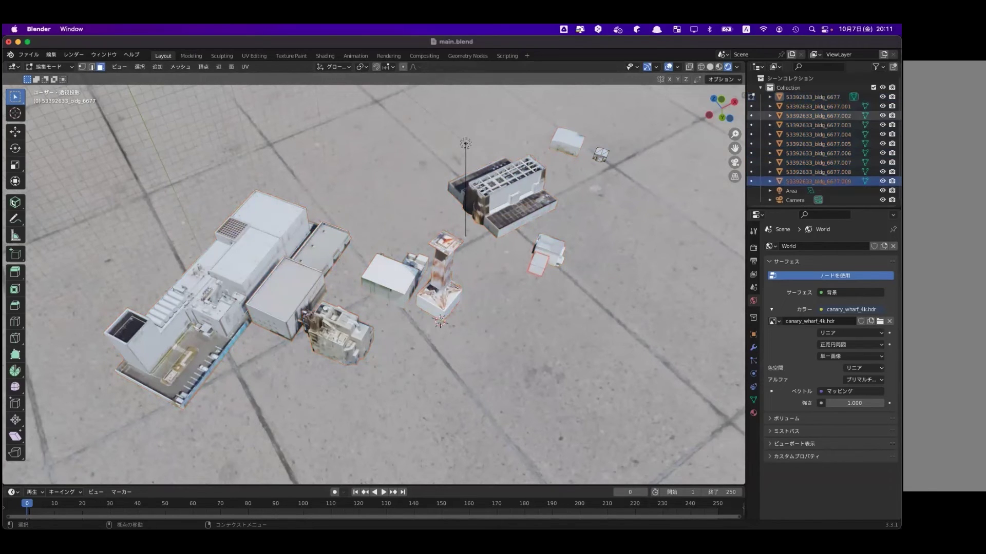
{"action": "left_click", "coordinate": [816, 106]}
{"action": "left_click", "coordinate": [816, 115]}
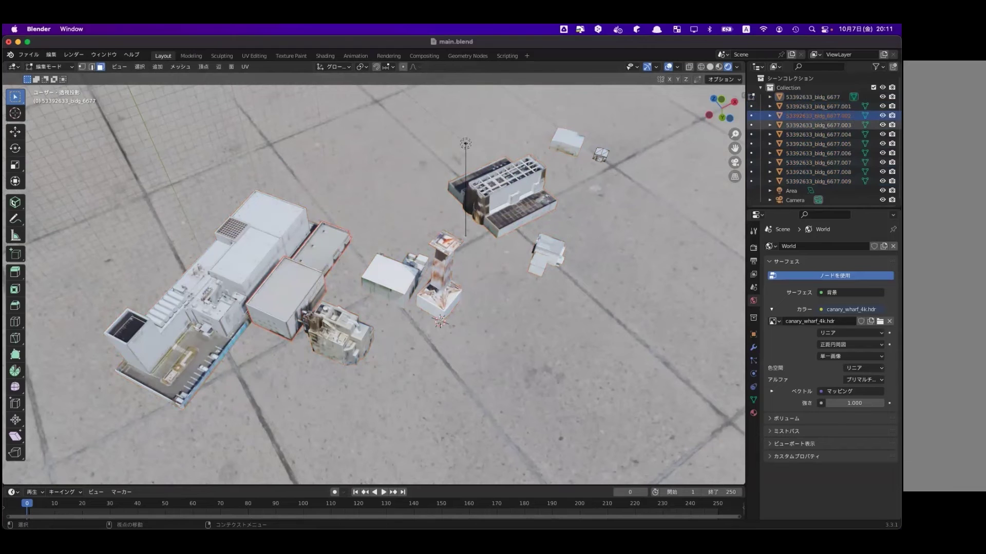
{"action": "left_click", "coordinate": [816, 97]}
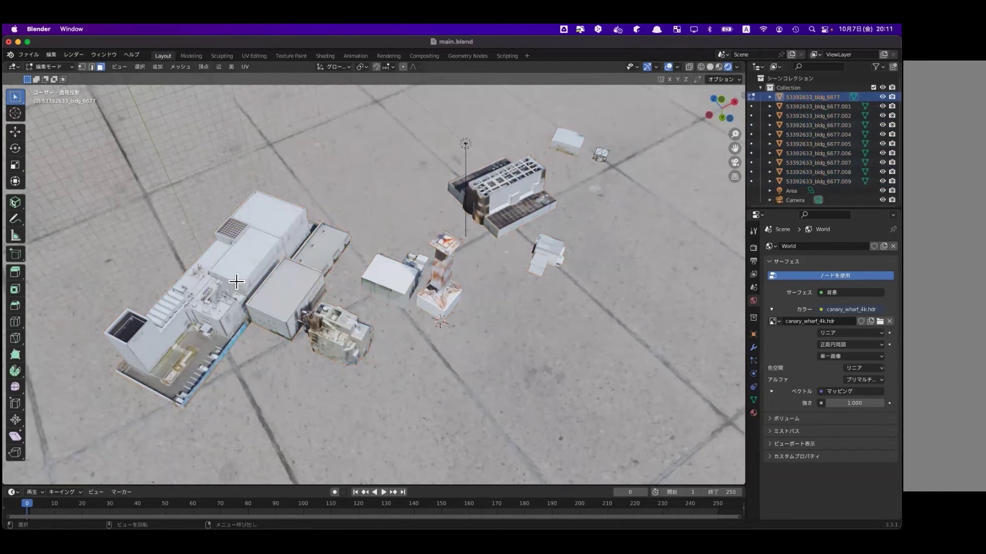
- Return to Object Mode and select the large building, cancelling an attempted move
{"action": "left_click", "coordinate": [55, 69]}
{"action": "key", "text": "Tab"}
{"action": "left_click", "coordinate": [233, 260]}
{"action": "mouse_move", "coordinate": [234, 260]}
{"action": "middle_mouse_down"}
{"action": "mouse_move", "coordinate": [277, 300]}
{"action": "mouse_move", "coordinate": [262, 270]}
{"action": "middle_mouse_up"}
{"action": "scroll", "coordinate": [277, 297], "scroll_direction": "up", "scroll_amount": 3}
{"action": "scroll", "coordinate": [183, 286], "scroll_direction": "up", "scroll_amount": 3}
{"action": "scroll", "coordinate": [184, 286], "scroll_direction": "down", "scroll_amount": 3}
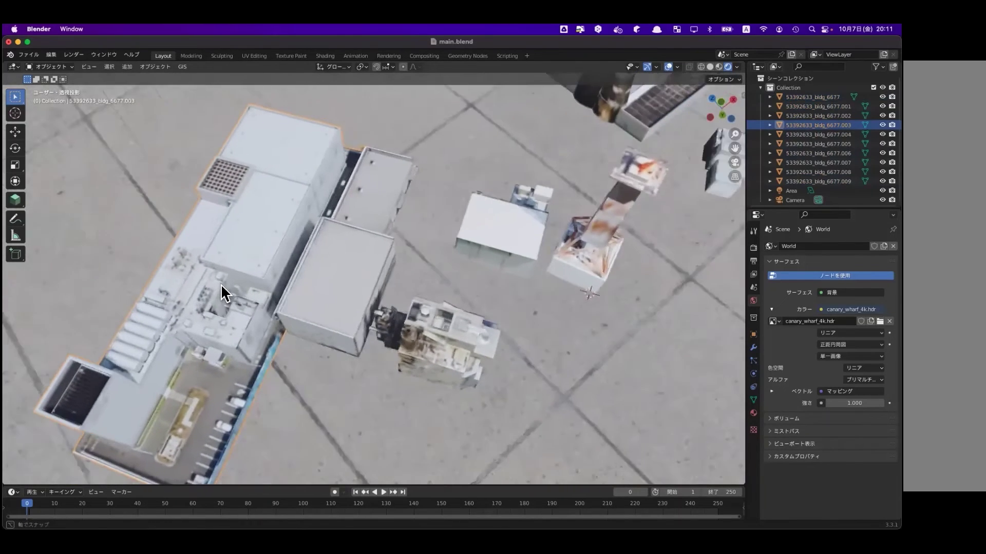
{"action": "scroll", "coordinate": [203, 251], "scroll_direction": "up", "scroll_amount": 3}
{"action": "middle_click_drag", "start_coordinate": [203, 251], "coordinate": [204, 255]}
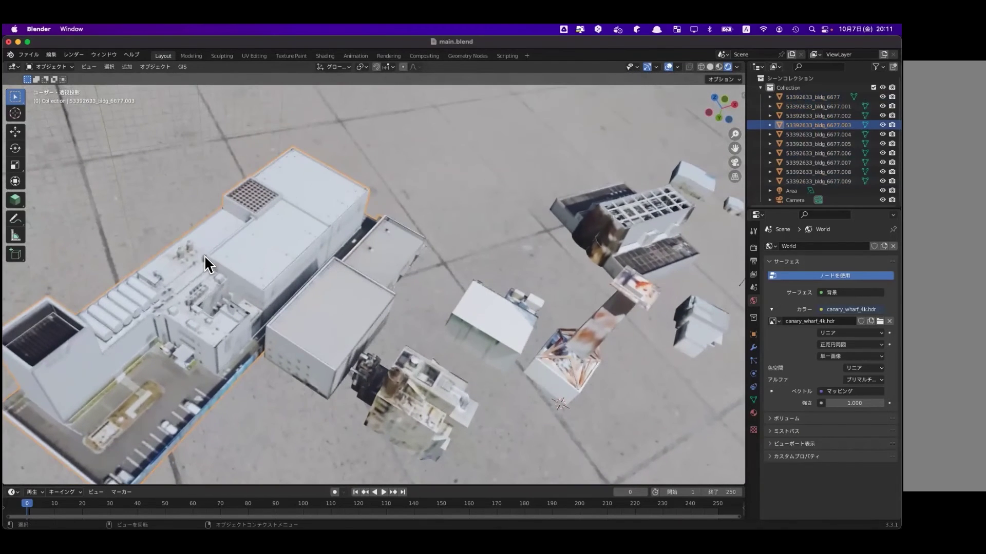
{"action": "key", "text": "g"}
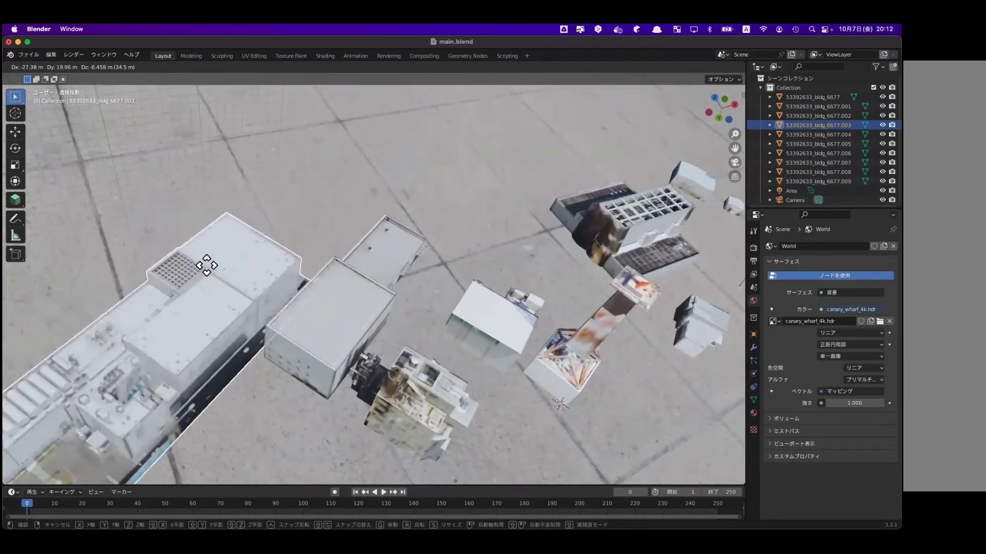
{"action": "right_click", "coordinate": [207, 264]}
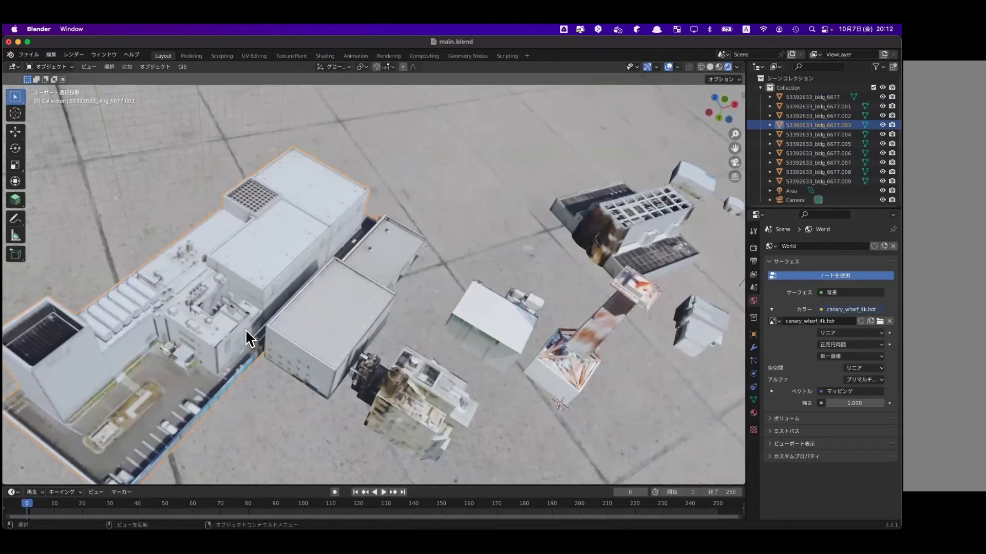
- Select pieces 53392633_bldg_6677.001 through .009 in the Outliner
{"action": "scroll", "coordinate": [246, 328], "scroll_direction": "down", "scroll_amount": 3}
{"action": "scroll", "coordinate": [246, 328], "scroll_direction": "down", "scroll_amount": 2}
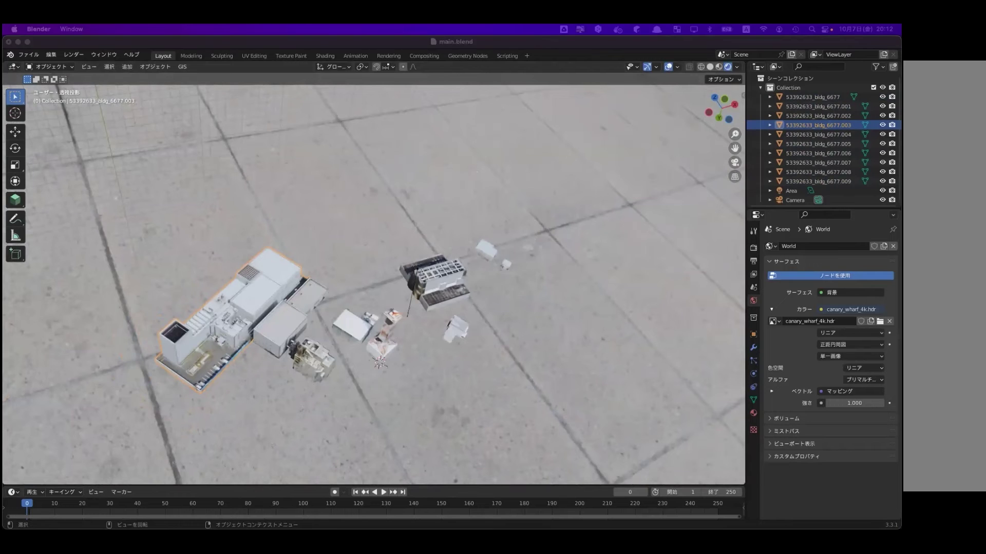
{"action": "mouse_move", "coordinate": [345, 313]}
{"action": "middle_mouse_down"}
{"action": "mouse_move", "coordinate": [301, 331]}
{"action": "mouse_move", "coordinate": [436, 355]}
{"action": "middle_mouse_up"}
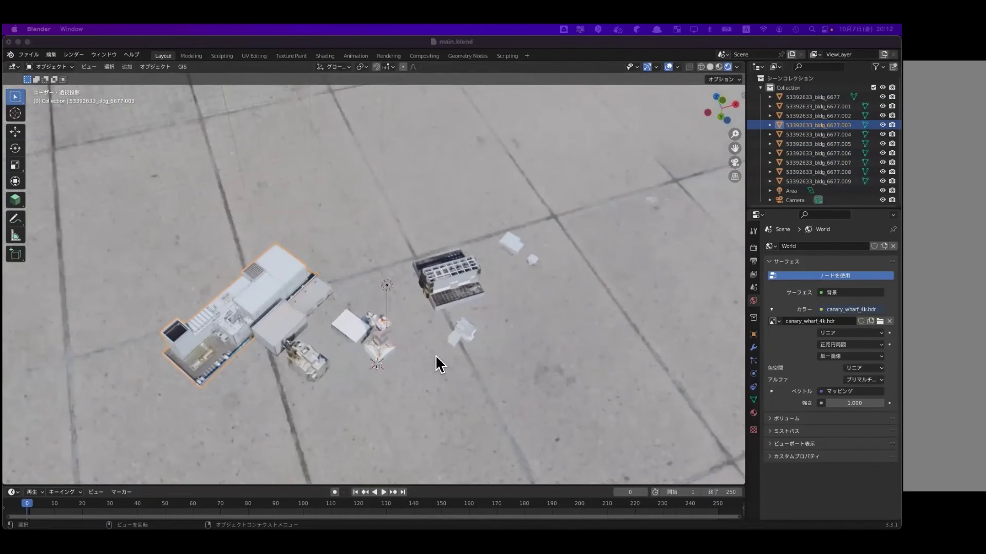
{"action": "left_click", "coordinate": [807, 105]}
{"action": "left_click", "coordinate": [805, 182]}
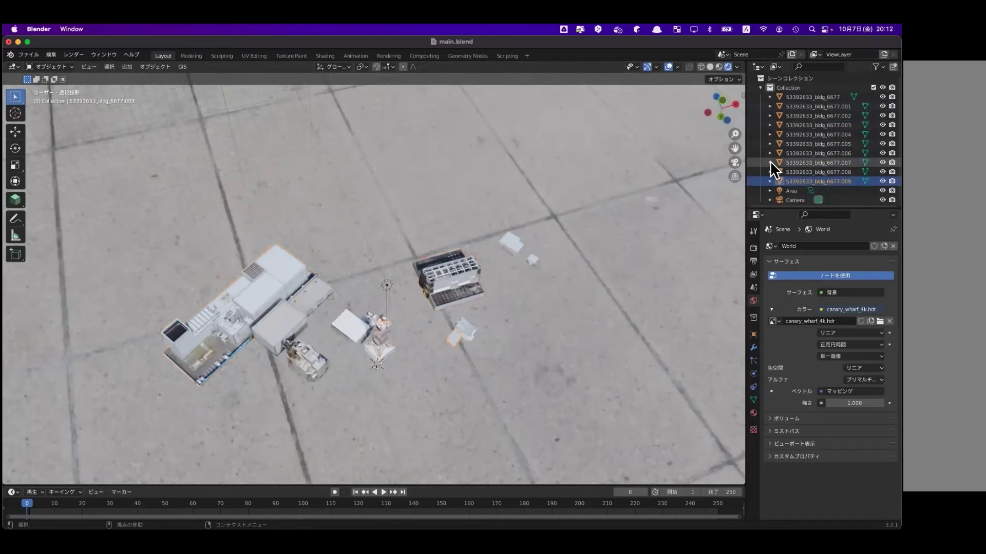
{"action": "left_click", "coordinate": [816, 106], "text": "shift"}
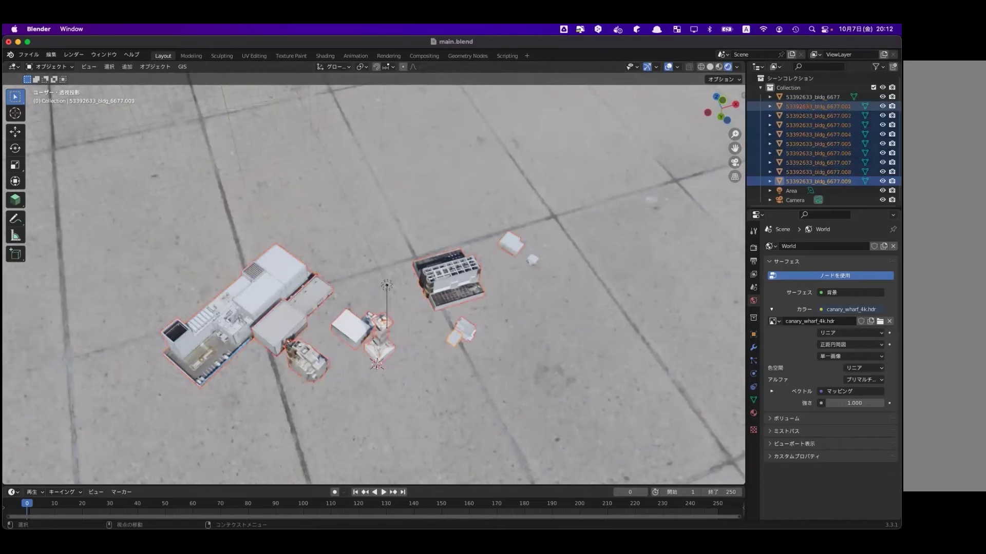
- Delete the nine split pieces .001–.009 and inspect the remaining main building
{"action": "key", "text": "x"}
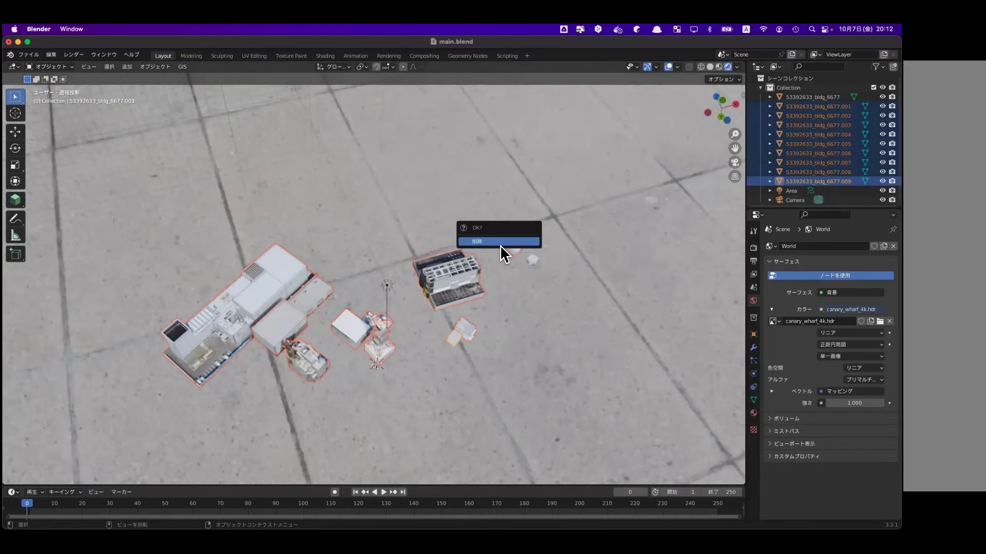
{"action": "left_click", "coordinate": [500, 241]}
{"action": "left_click", "coordinate": [812, 97]}
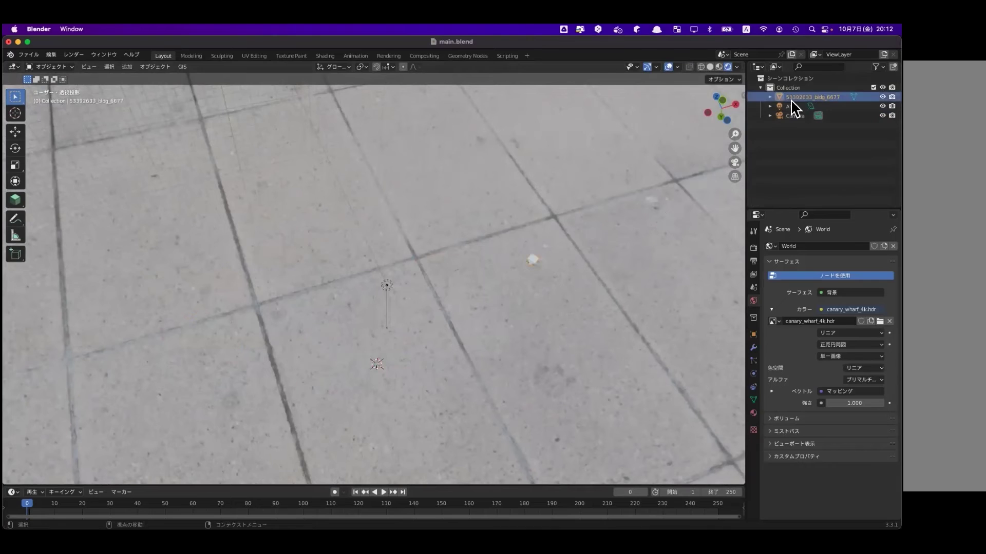
{"action": "scroll", "coordinate": [521, 266], "scroll_direction": "up", "scroll_amount": 2}
{"action": "scroll", "coordinate": [497, 276], "scroll_direction": "up", "scroll_amount": 2}
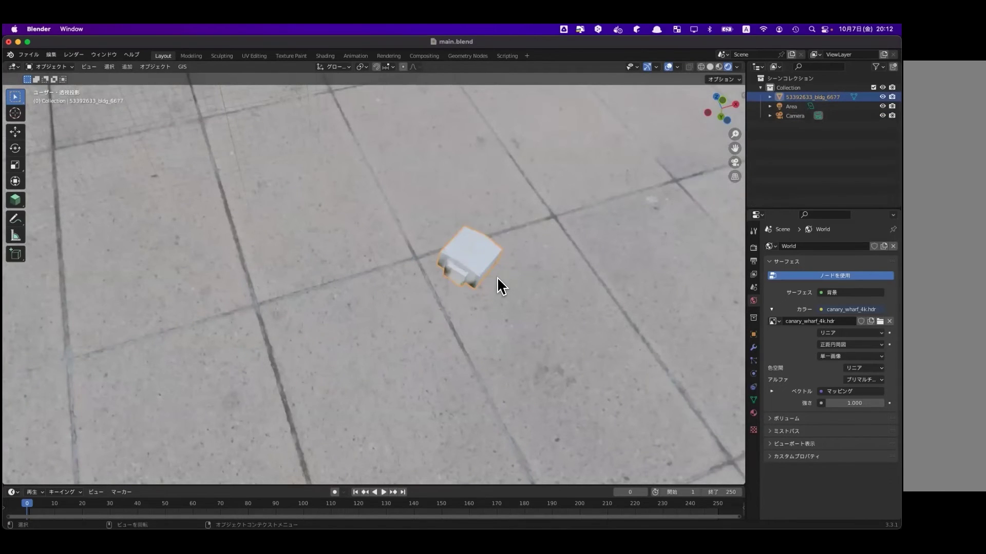
{"action": "scroll", "coordinate": [496, 276], "scroll_direction": "up", "scroll_amount": 3}
{"action": "mouse_move", "coordinate": [474, 249]}
{"action": "middle_mouse_down"}
{"action": "mouse_move", "coordinate": [471, 260]}
{"action": "mouse_move", "coordinate": [497, 229]}
{"action": "middle_mouse_up"}
- Undo the deletion and reframe the view on the restored building cluster
{"action": "key", "text": "super+z"}
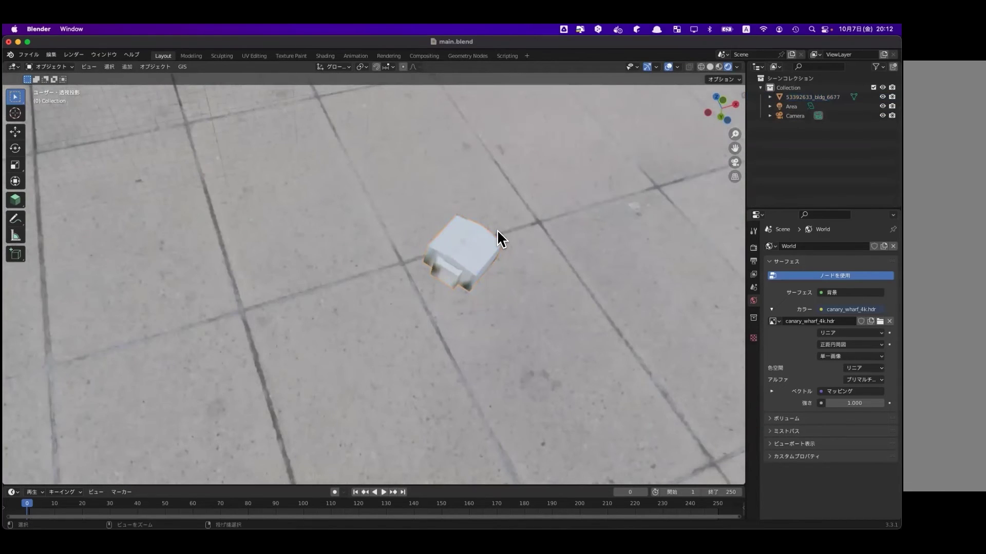
{"action": "scroll", "coordinate": [415, 264], "scroll_direction": "down", "scroll_amount": 5}
{"action": "scroll", "coordinate": [412, 251], "scroll_direction": "down", "scroll_amount": 2}
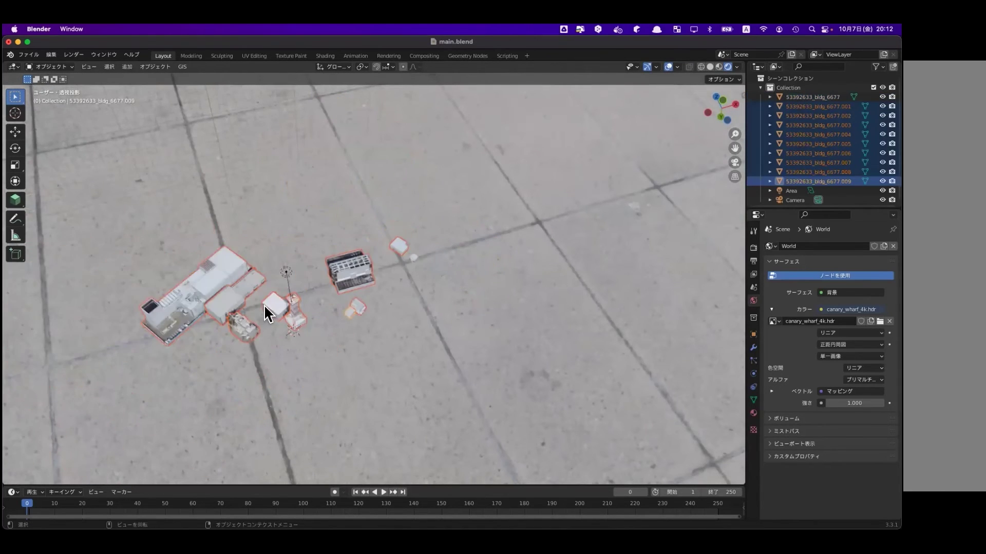
{"action": "middle_click_drag", "start_coordinate": [238, 303], "coordinate": [428, 297], "text": "shift"}
{"action": "scroll", "coordinate": [329, 329], "scroll_direction": "up", "scroll_amount": 2}
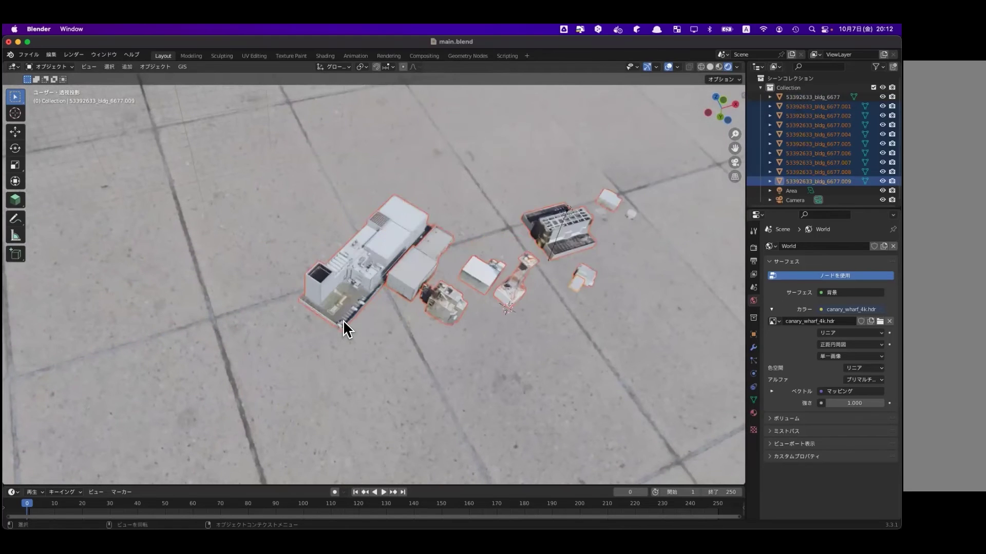
{"action": "scroll", "coordinate": [359, 337], "scroll_direction": "up", "scroll_amount": 2}
{"action": "scroll", "coordinate": [332, 306], "scroll_direction": "up", "scroll_amount": 1}
{"action": "mouse_move", "coordinate": [331, 306]}
{"action": "middle_mouse_down"}
{"action": "mouse_move", "coordinate": [307, 290]}
{"action": "mouse_move", "coordinate": [237, 159]}
{"action": "middle_mouse_up"}
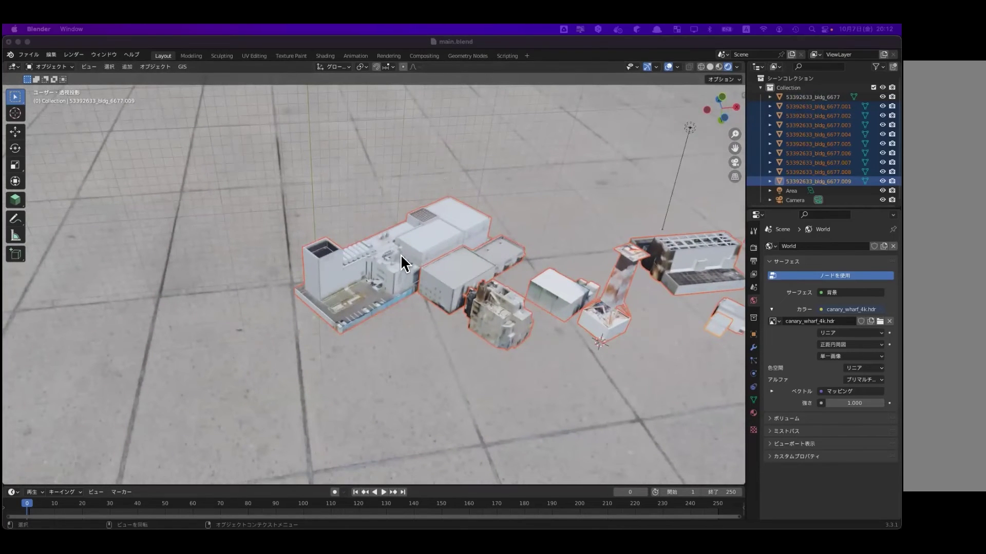
- Add a Decimate modifier to the large building piece 53392633_bldg_6677.003
{"action": "left_click", "coordinate": [441, 240]}
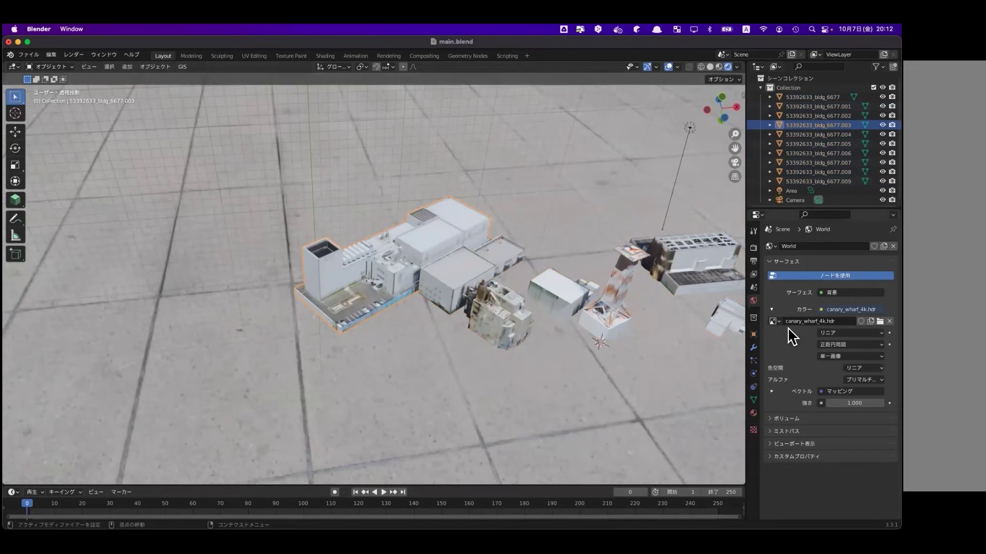
{"action": "left_click", "coordinate": [753, 349]}
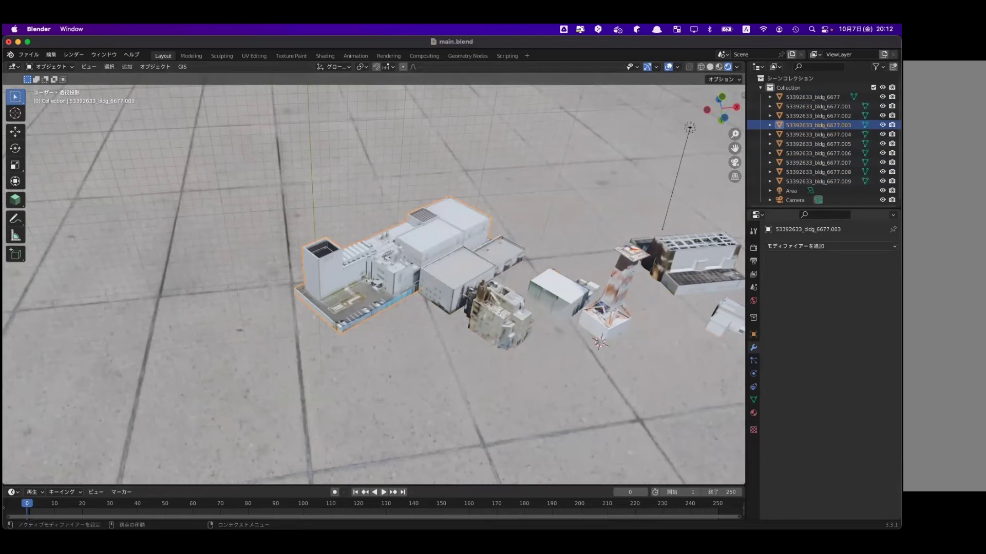
{"action": "left_click", "coordinate": [830, 246]}
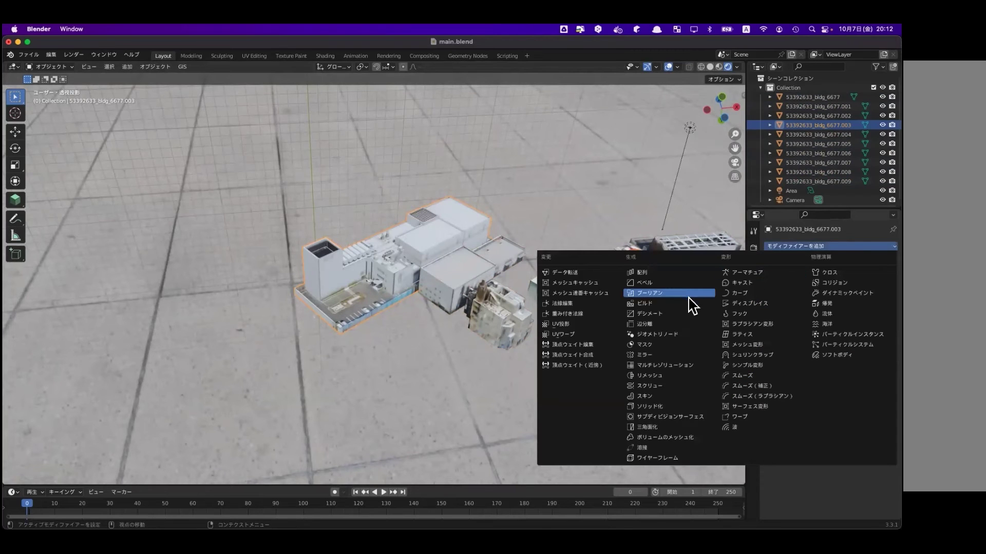
{"action": "left_click", "coordinate": [670, 311]}
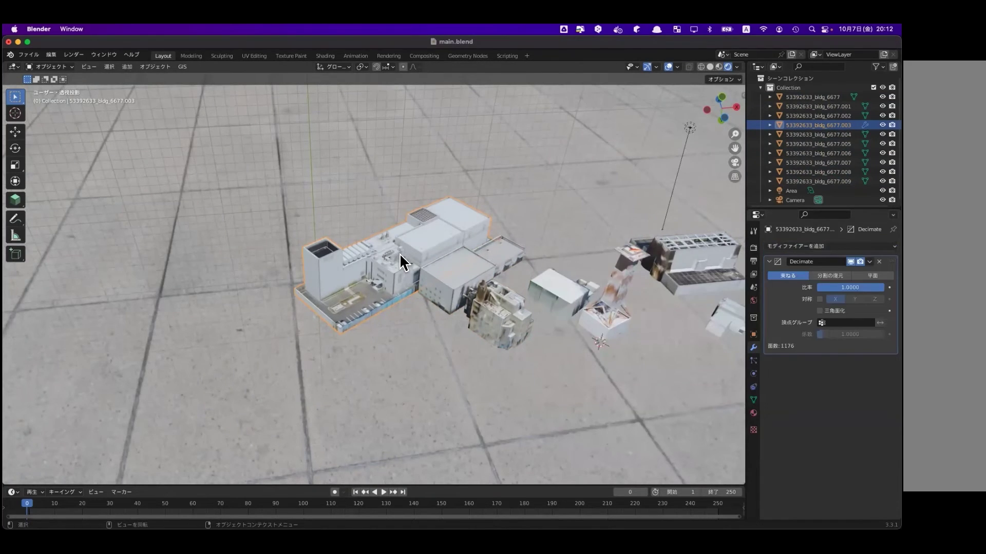
- Isolate it in local view and set the Decimate ratio to 0.4863 (570 faces)
{"action": "key", "text": "KP_Divide"}
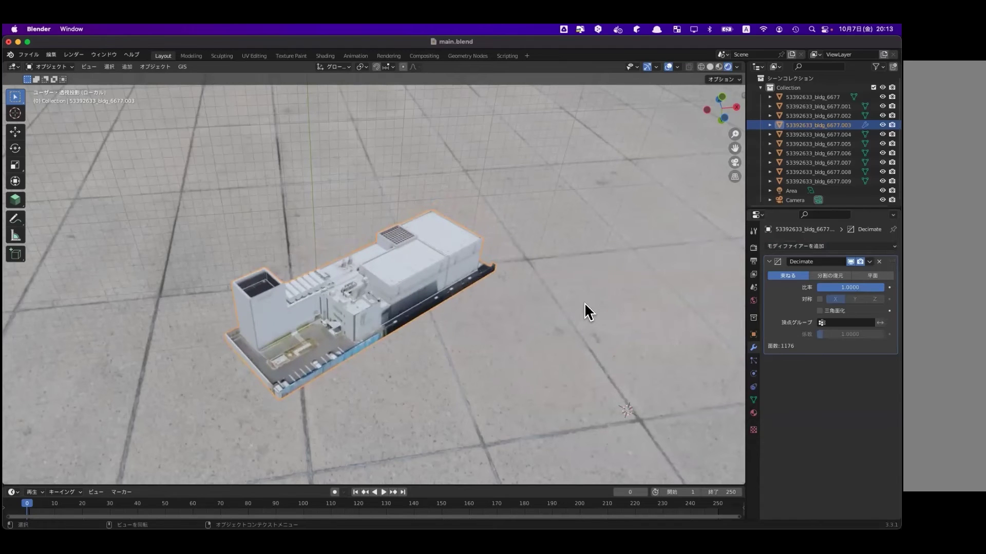
{"action": "middle_click_drag", "start_coordinate": [453, 324], "coordinate": [451, 322]}
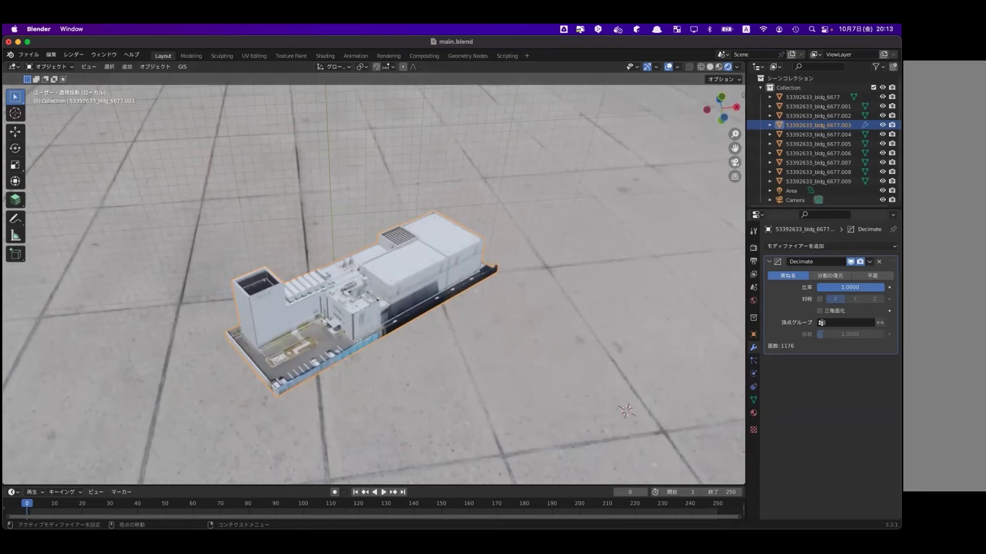
{"action": "left_click_drag", "start_coordinate": [873, 288], "coordinate": [819, 288]}
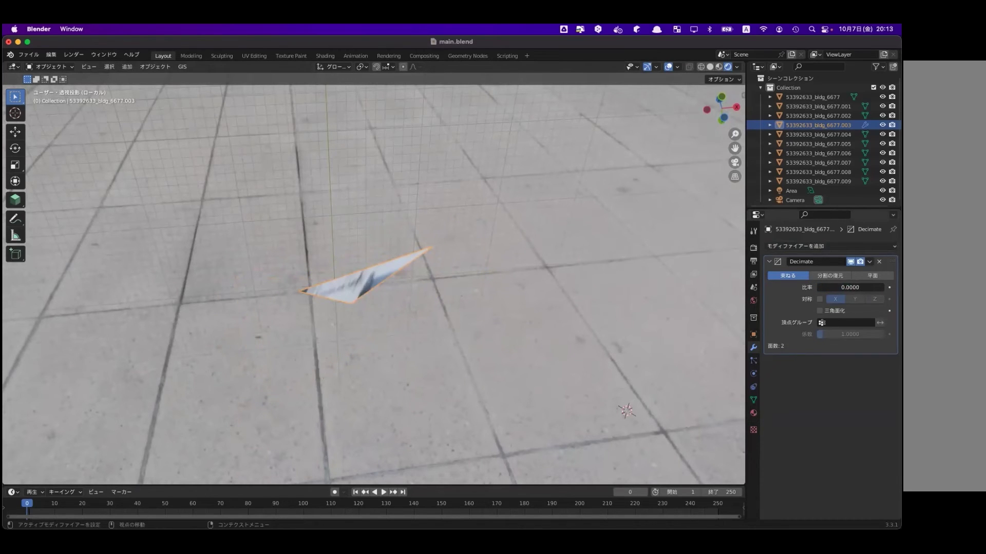
{"action": "mouse_move", "coordinate": [818, 287]}
{"action": "left_mouse_down"}
{"action": "mouse_move", "coordinate": [884, 288]}
{"action": "mouse_move", "coordinate": [850, 287]}
{"action": "left_mouse_up"}
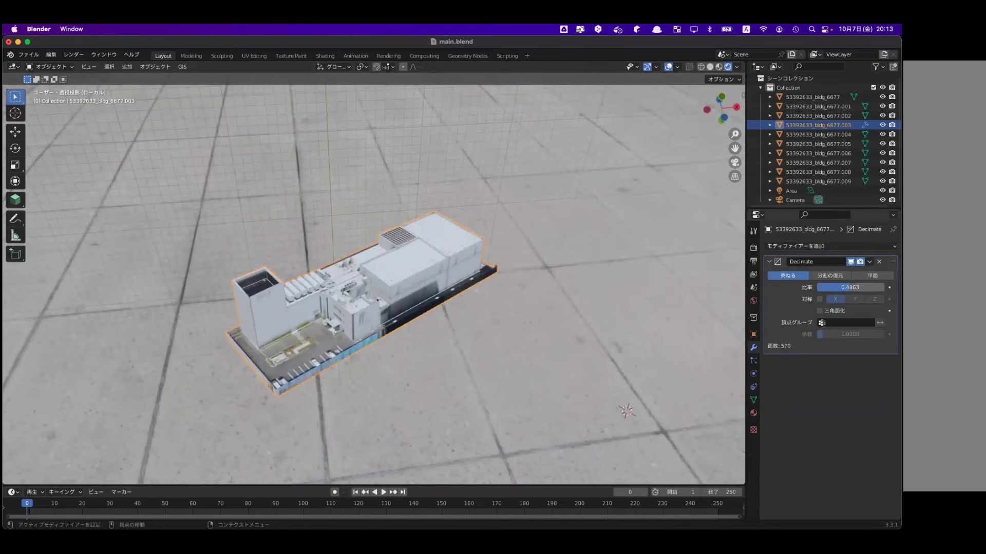
{"action": "scroll", "coordinate": [332, 300], "scroll_direction": "up", "scroll_amount": 3}
{"action": "scroll", "coordinate": [331, 300], "scroll_direction": "up", "scroll_amount": 1}
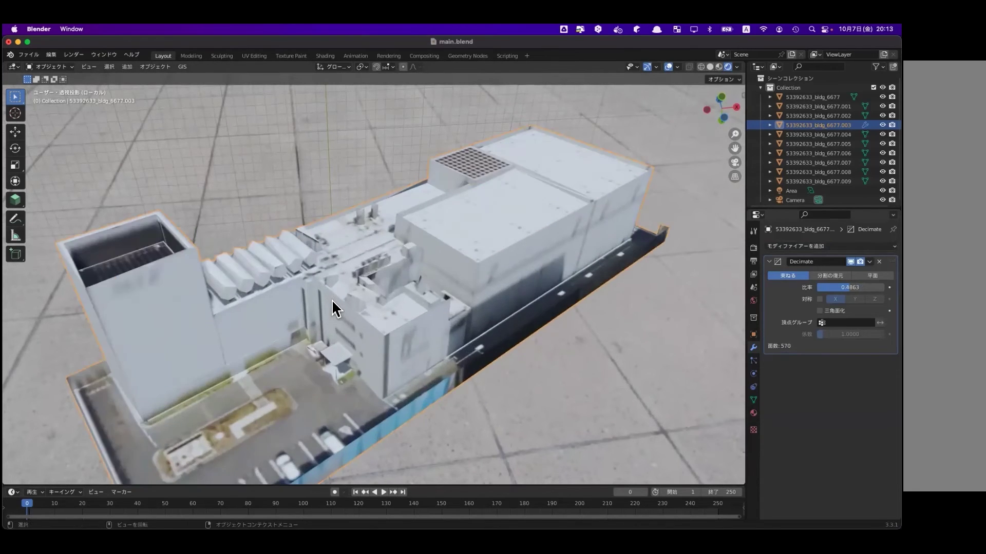
{"action": "scroll", "coordinate": [332, 300], "scroll_direction": "down", "scroll_amount": 1}
{"action": "mouse_move", "coordinate": [335, 303]}
{"action": "middle_mouse_down"}
{"action": "mouse_move", "coordinate": [341, 288]}
{"action": "mouse_move", "coordinate": [370, 298]}
{"action": "middle_mouse_up"}
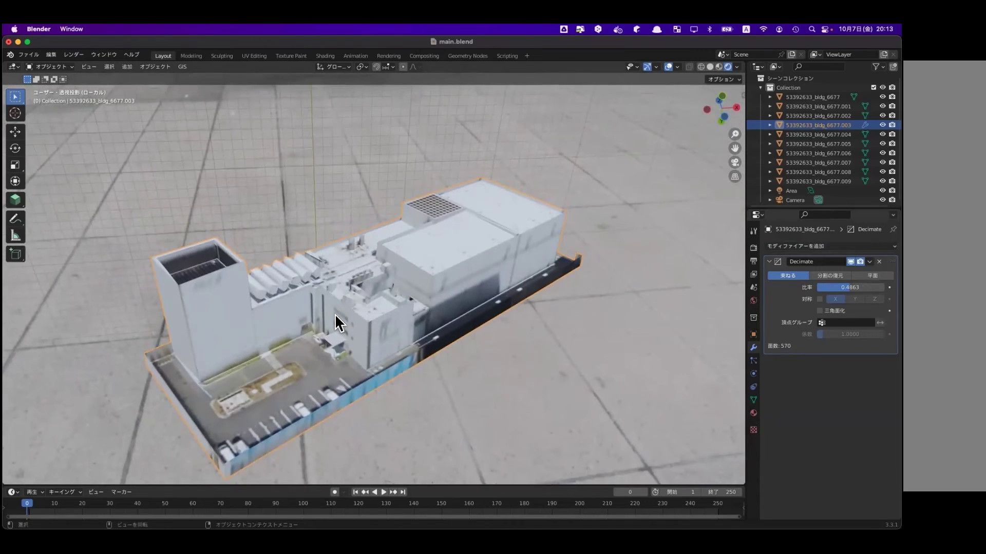
{"action": "mouse_move", "coordinate": [477, 301]}
{"action": "middle_mouse_down"}
{"action": "mouse_move", "coordinate": [446, 329]}
{"action": "mouse_move", "coordinate": [603, 266]}
{"action": "middle_mouse_up"}
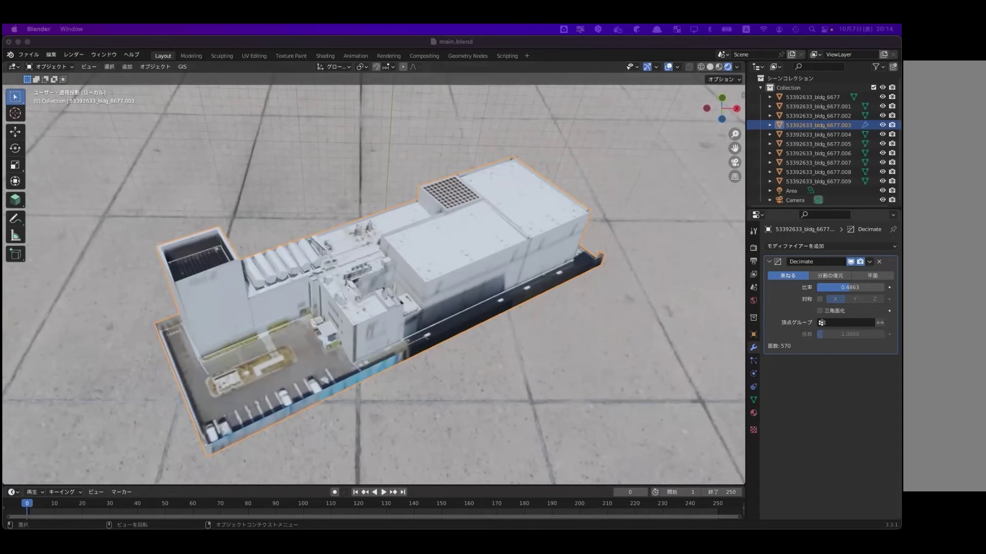
- Enter 1 in the Decimate Ratio field, restoring ratio 1.0000 and all 1176 faces
{"action": "left_click", "coordinate": [787, 297]}
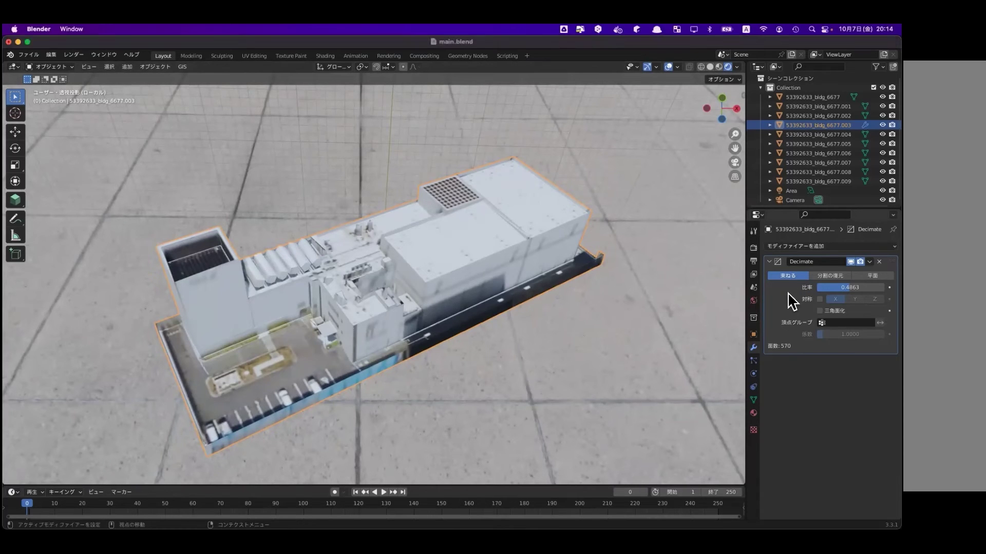
{"action": "left_click", "coordinate": [850, 287]}
{"action": "type", "text": "1"}
{"action": "key", "text": "Return"}
{"action": "left_click_drag", "start_coordinate": [850, 287], "coordinate": [884, 288]}
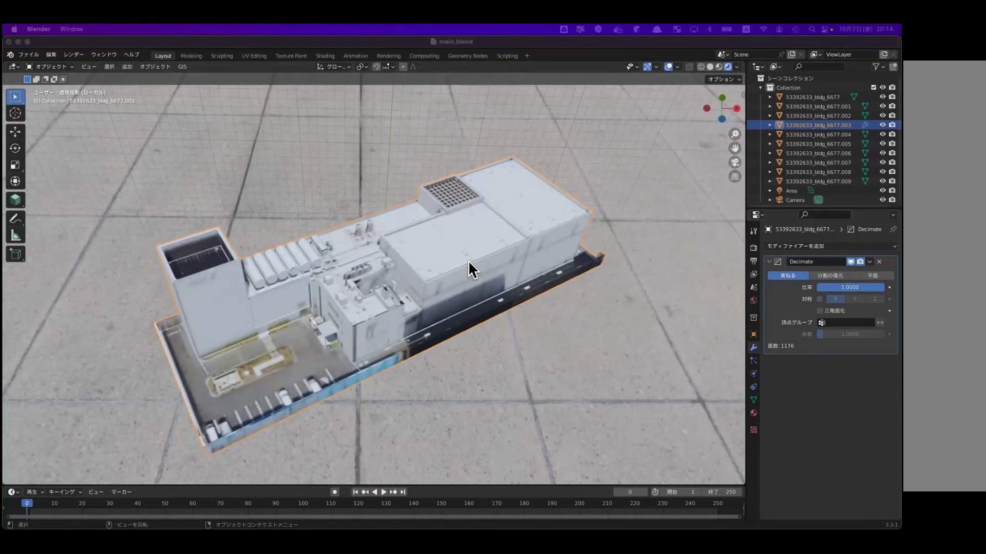
{"action": "scroll", "coordinate": [468, 260], "scroll_direction": "down", "scroll_amount": 3}
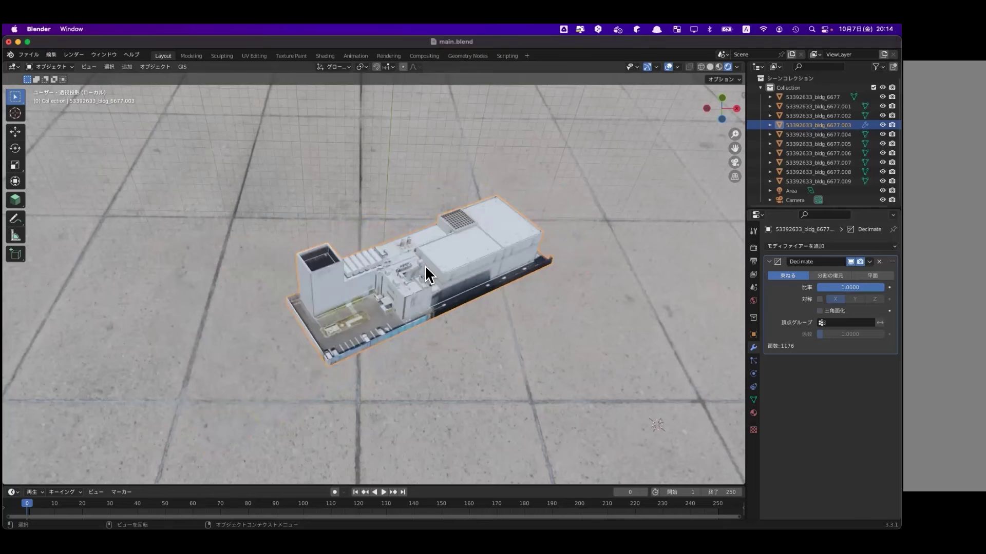
{"action": "mouse_move", "coordinate": [404, 269]}
{"action": "middle_mouse_down"}
{"action": "mouse_move", "coordinate": [389, 277]}
{"action": "mouse_move", "coordinate": [383, 250]}
{"action": "middle_mouse_up"}
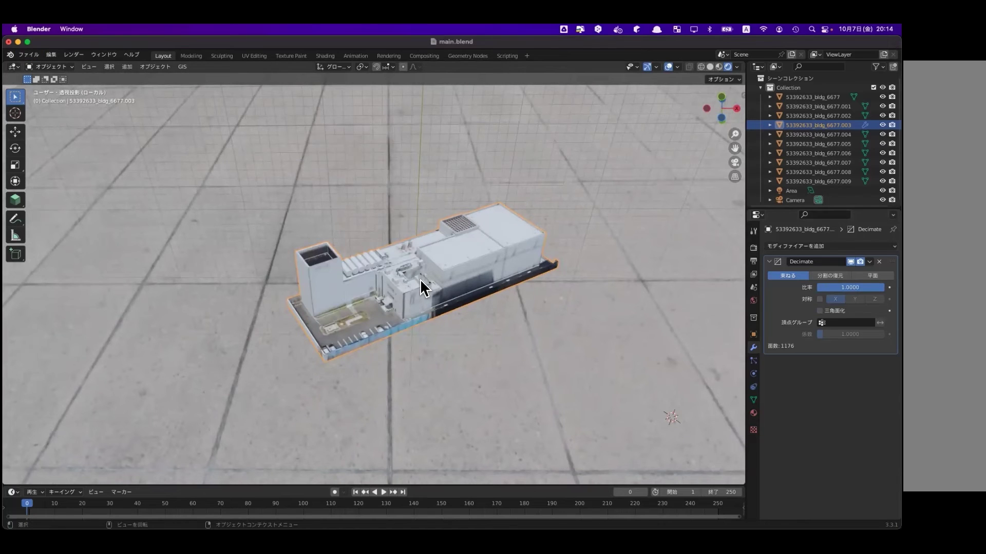
- Export the scene as glTF 2.0 binary main.glb into the production folder
{"action": "left_click", "coordinate": [26, 55]}
{"action": "mouse_move", "coordinate": [46, 190]}
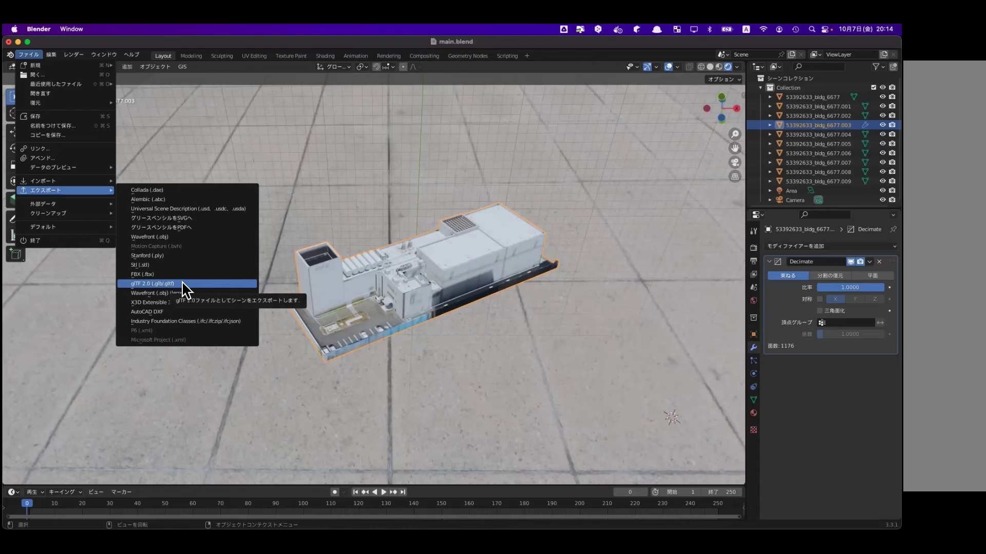
{"action": "left_click", "coordinate": [183, 285]}
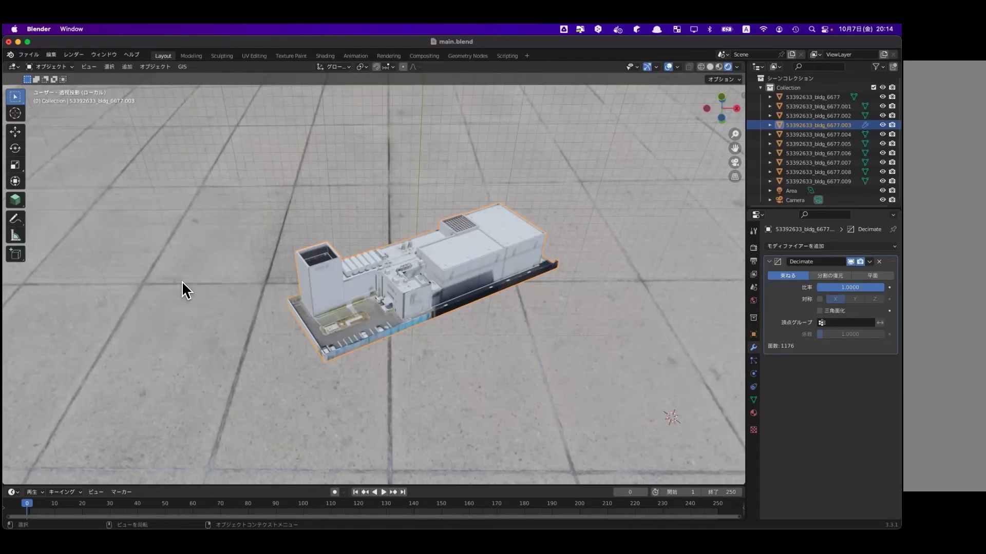
{"action": "left_click_drag", "start_coordinate": [447, 153], "coordinate": [390, 164]}
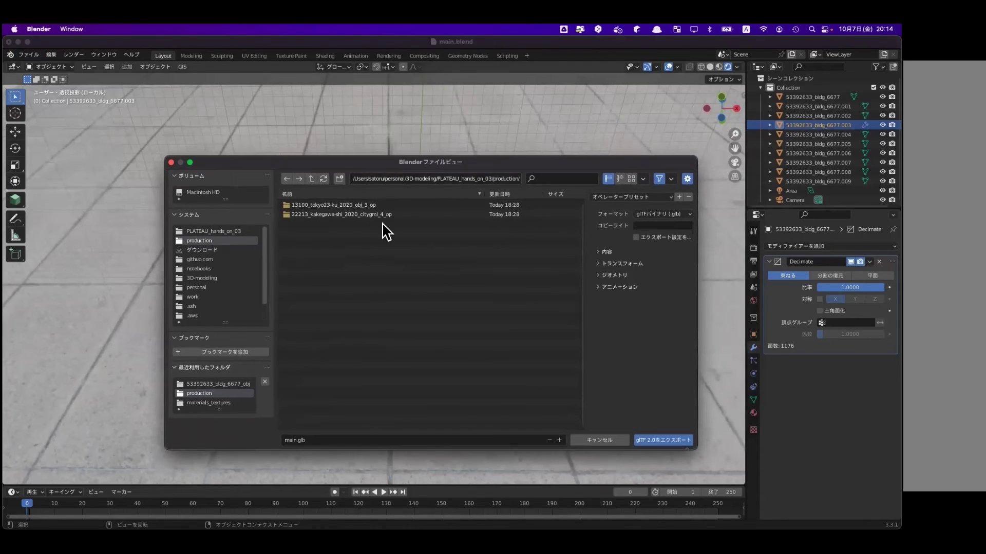
{"action": "left_click", "coordinate": [288, 441]}
{"action": "left_click", "coordinate": [342, 268]}
{"action": "left_click", "coordinate": [666, 440]}
{"action": "key", "text": "ctrl+Up"}
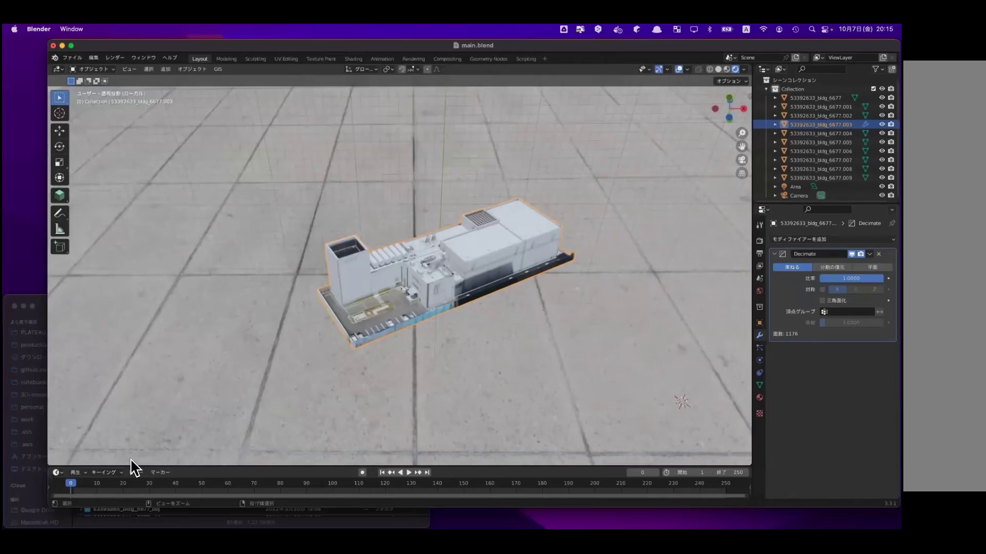
- Browse 13100_tokyo23-ku_2020_obj_3_op > bldg > lod2 to view the building's original OBJ files
{"action": "left_click", "coordinate": [110, 359]}
{"action": "left_click", "coordinate": [86, 294]}
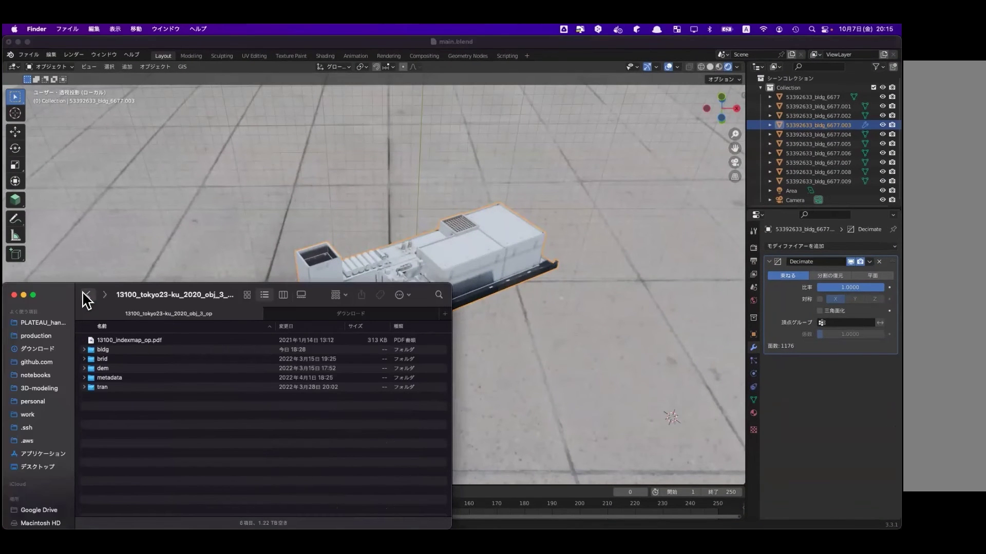
{"action": "left_click", "coordinate": [87, 296]}
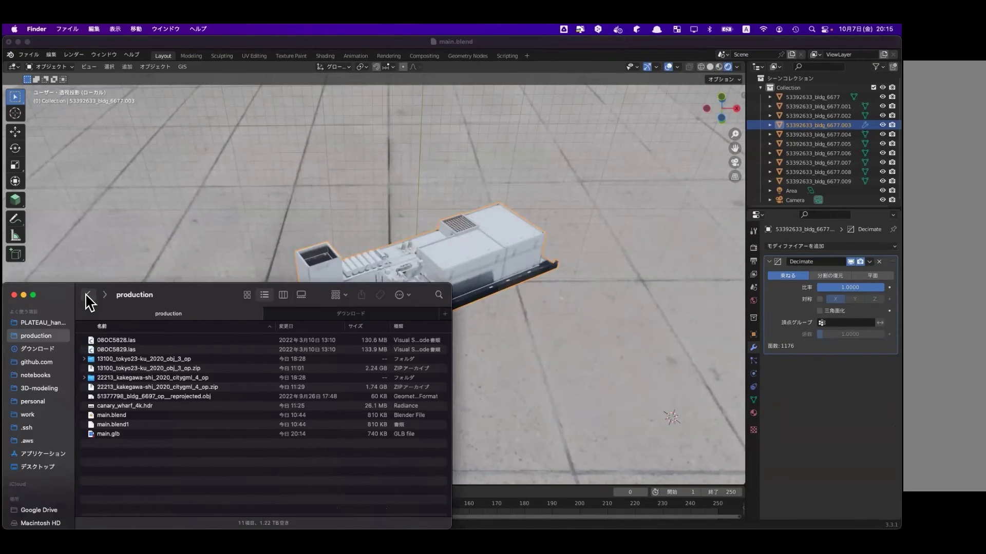
{"action": "double_click", "coordinate": [109, 358]}
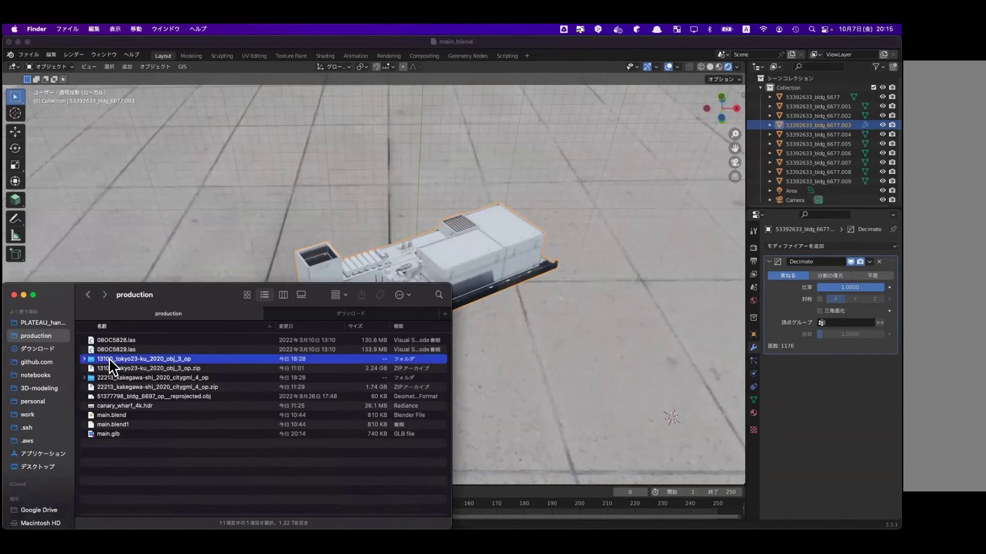
{"action": "left_click", "coordinate": [109, 349]}
{"action": "double_click", "coordinate": [110, 351]}
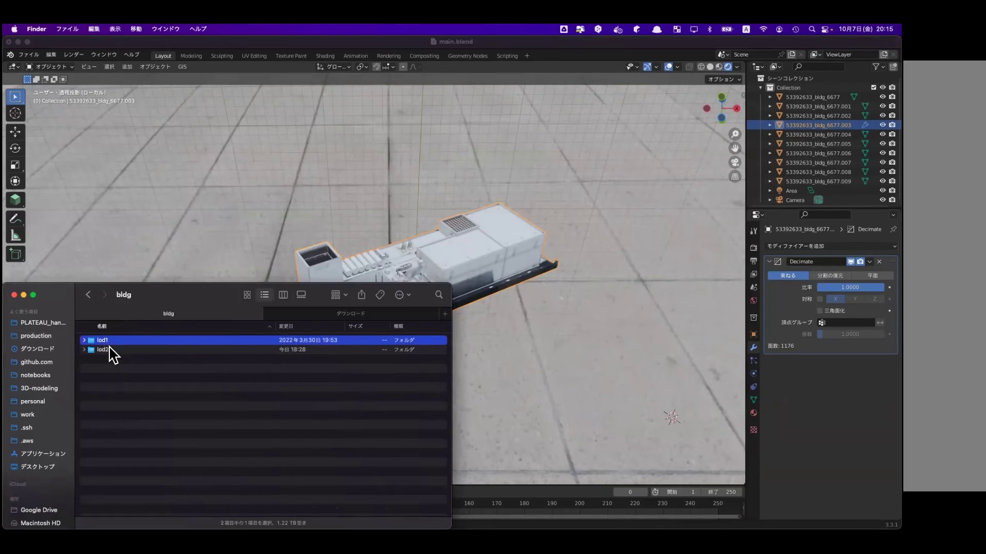
{"action": "left_click", "coordinate": [111, 350]}
{"action": "double_click", "coordinate": [112, 350]}
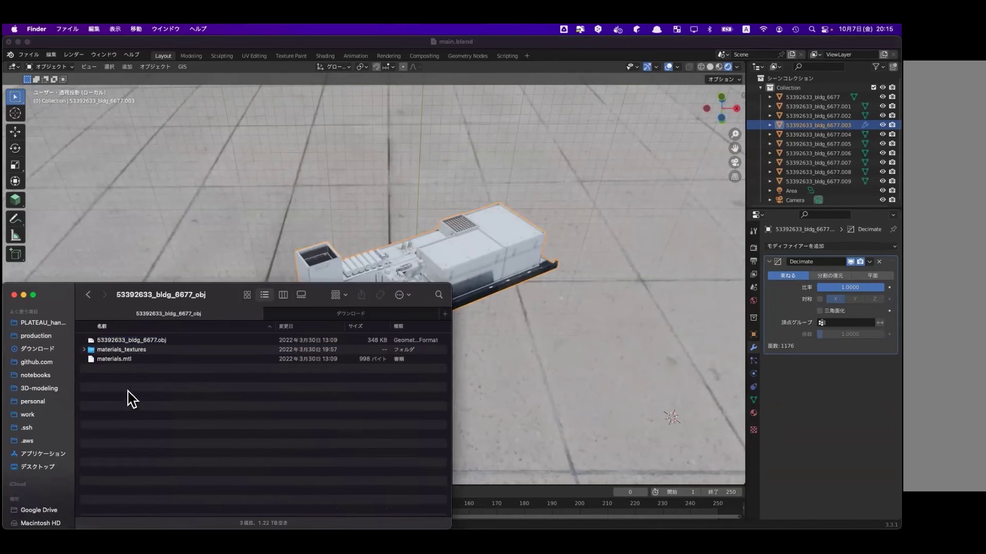
{"action": "key", "text": "super+a"}
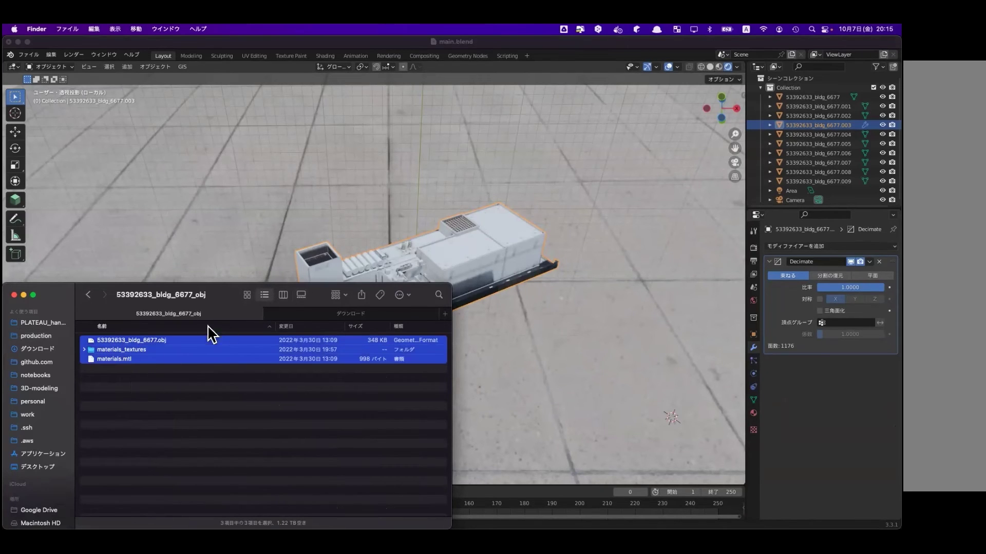
- Return to production, select the 740 KB main.glb, and switch back to Blender
{"action": "left_click", "coordinate": [89, 295]}
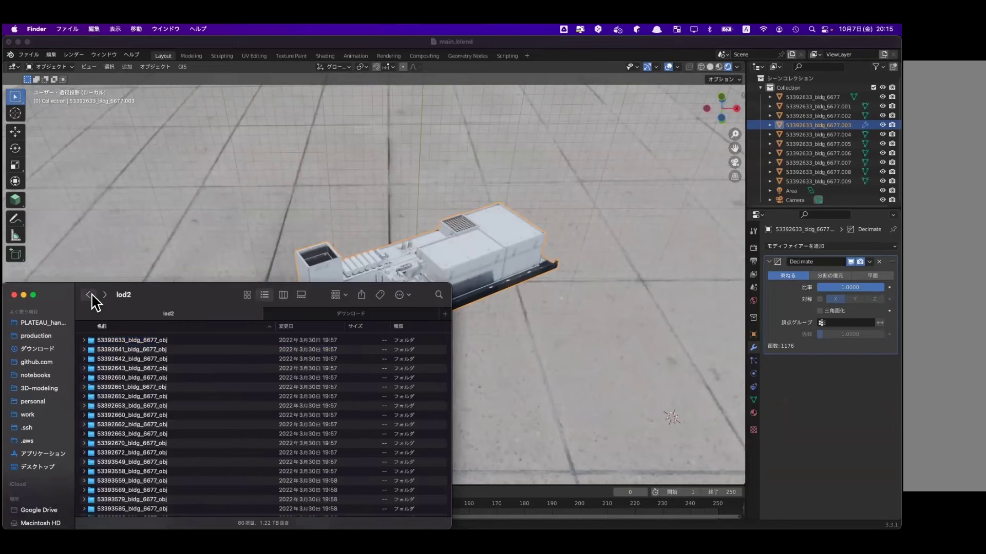
{"action": "left_click", "coordinate": [89, 296]}
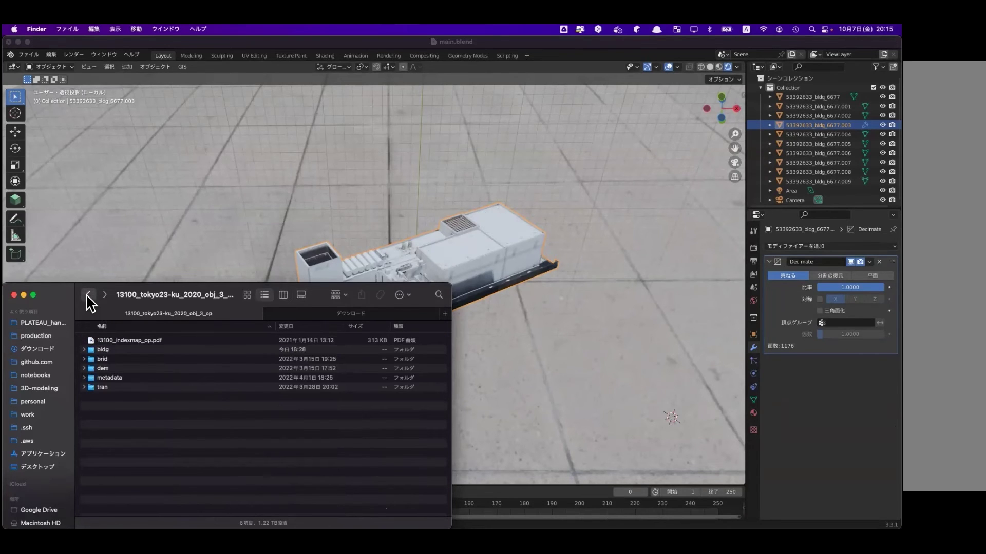
{"action": "left_click", "coordinate": [89, 295]}
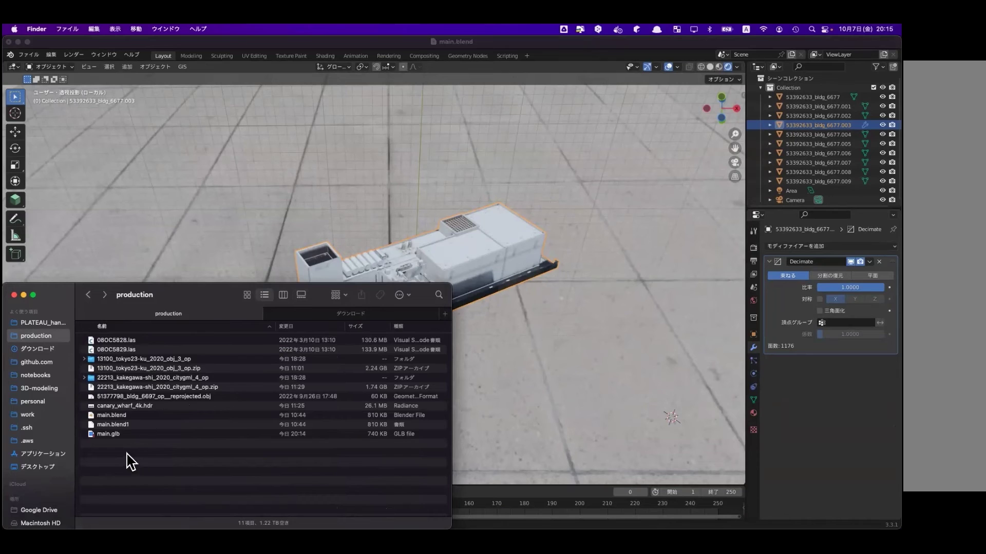
{"action": "left_click", "coordinate": [115, 434]}
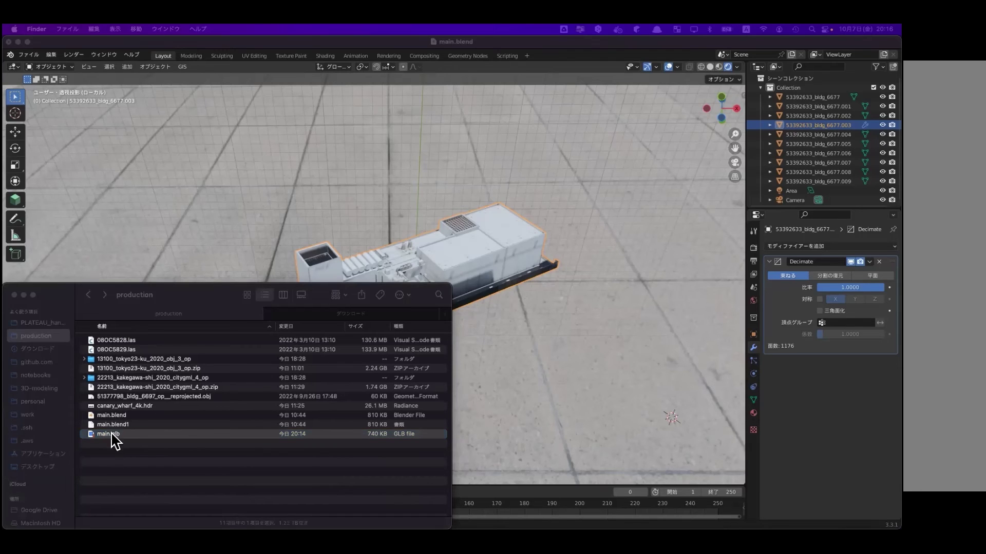
{"action": "left_click", "coordinate": [126, 464]}
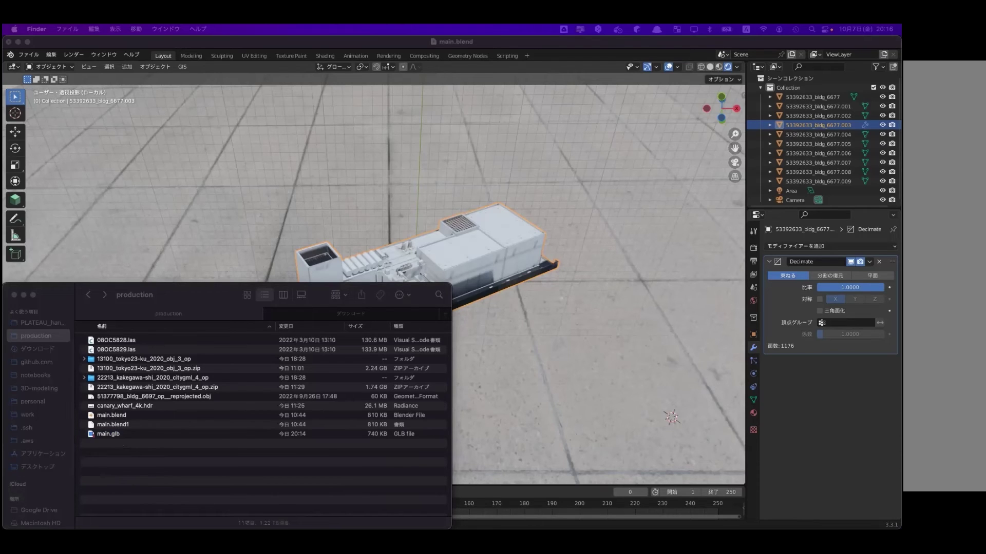
{"action": "left_click", "coordinate": [101, 183]}
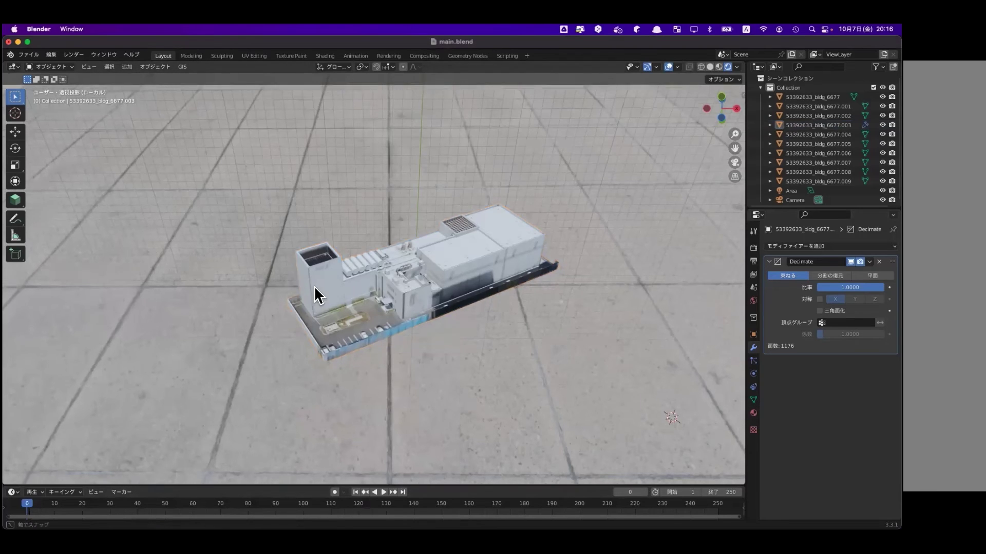
- Select all ten 53392633_bldg_6677 objects and delete them, leaving Area and Camera
{"action": "middle_click_drag", "start_coordinate": [314, 285], "coordinate": [315, 257]}
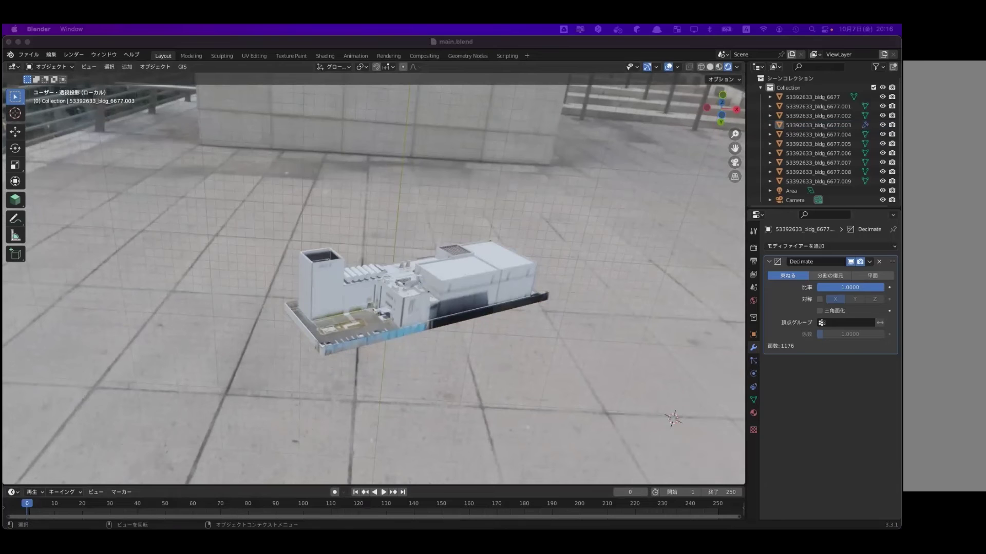
{"action": "left_click", "coordinate": [813, 97]}
{"action": "left_click", "coordinate": [818, 181], "text": "shift"}
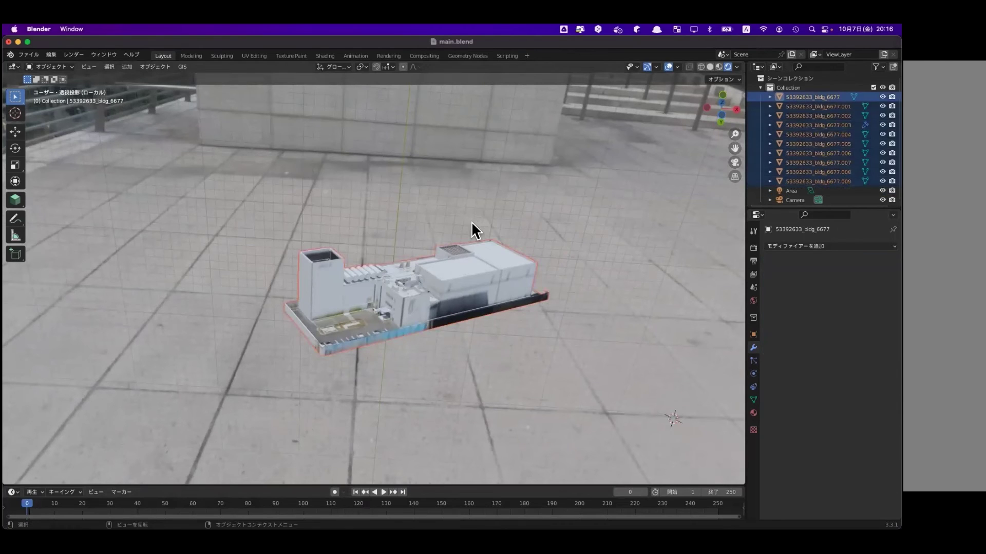
{"action": "key", "text": "x"}
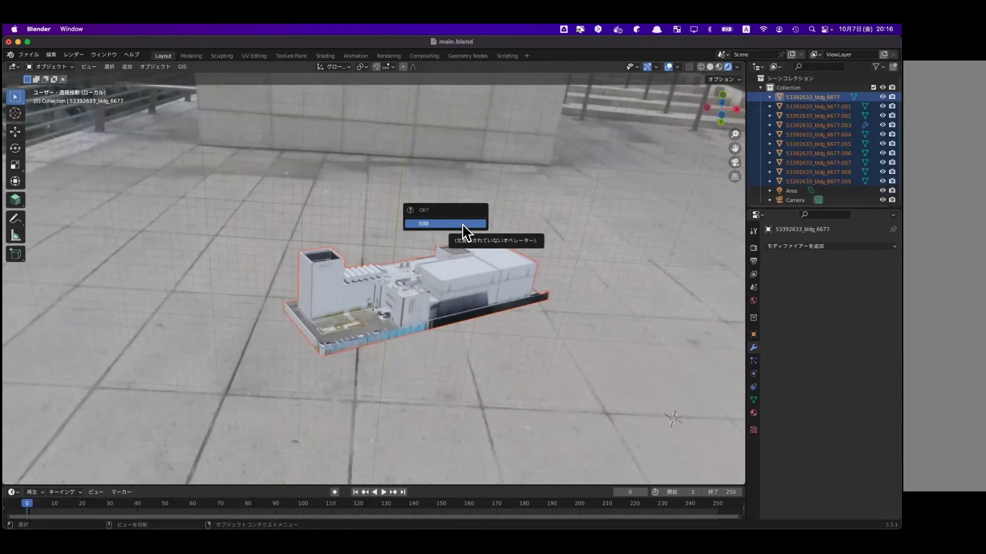
{"action": "left_click", "coordinate": [456, 224]}
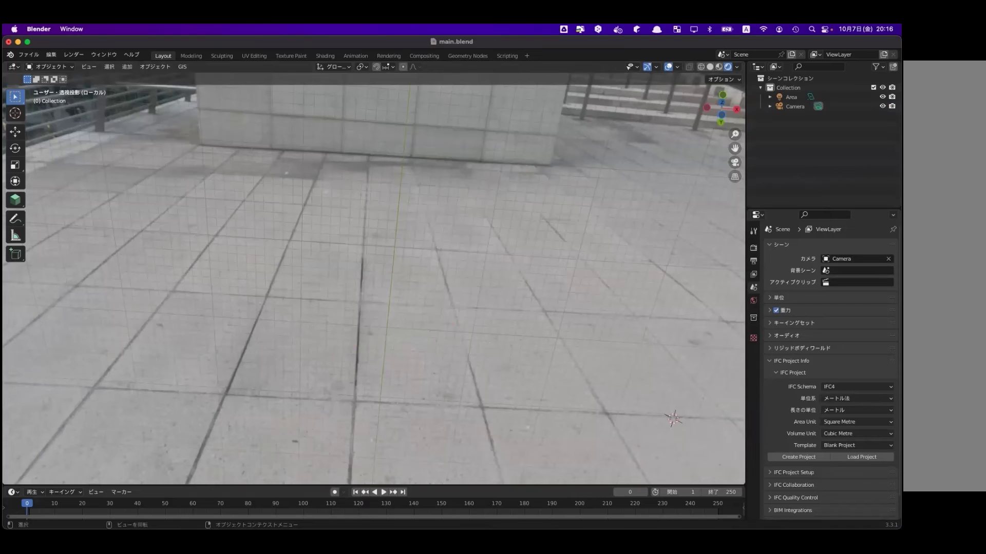
{"action": "key", "text": "super+Tab"}
- Enlarge the browser window and go to slide 91 in the Google Slides deck
{"action": "left_click_drag", "start_coordinate": [654, 99], "coordinate": [598, 99]}
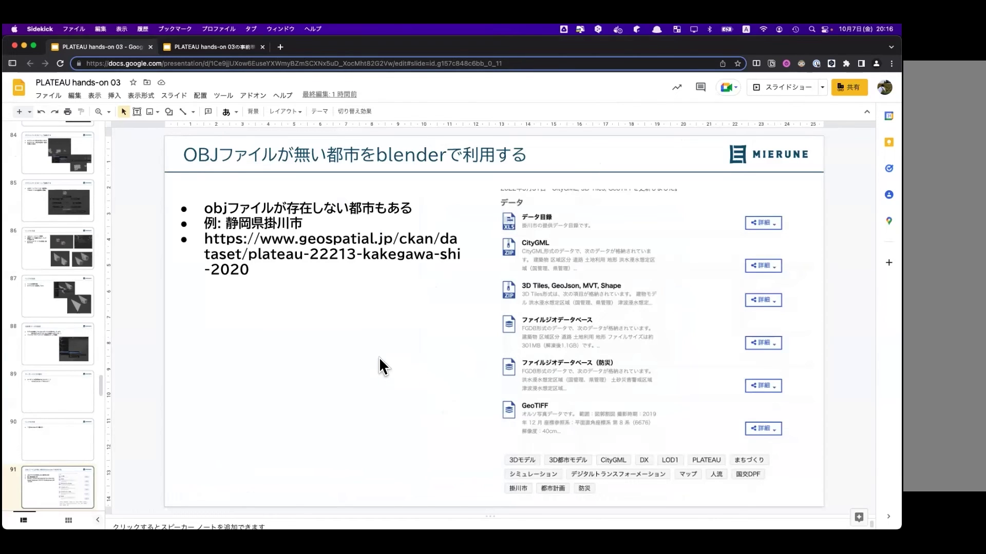
{"action": "key", "text": "Down"}
{"action": "key", "text": "Up"}
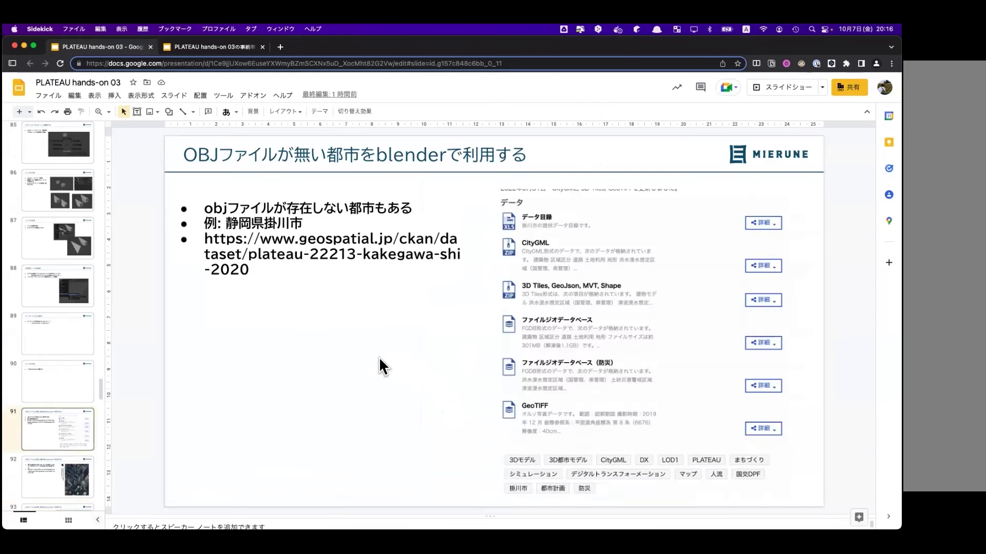
{"action": "key", "text": "Down"}
{"action": "key", "text": "Down"}
{"action": "key", "text": "Up"}
{"action": "key", "text": "Up"}
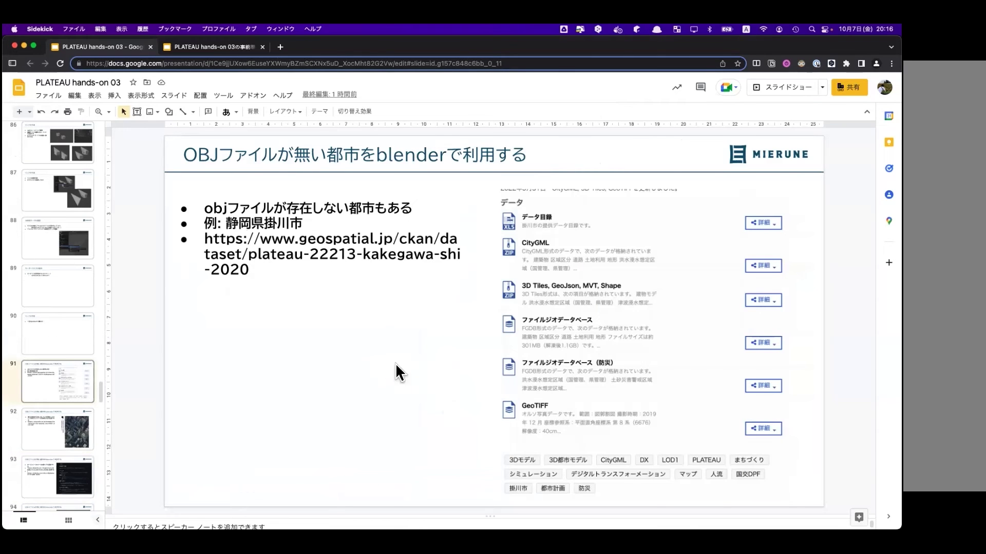
- Copy the Kakegawa dataset URL from slide 91 and load it in a new tab
{"action": "left_click", "coordinate": [257, 237]}
{"action": "triple_click", "coordinate": [264, 263]}
{"action": "key", "text": "super+c"}
{"action": "left_click", "coordinate": [280, 46]}
{"action": "key", "text": "super+v"}
{"action": "key", "text": "Return"}
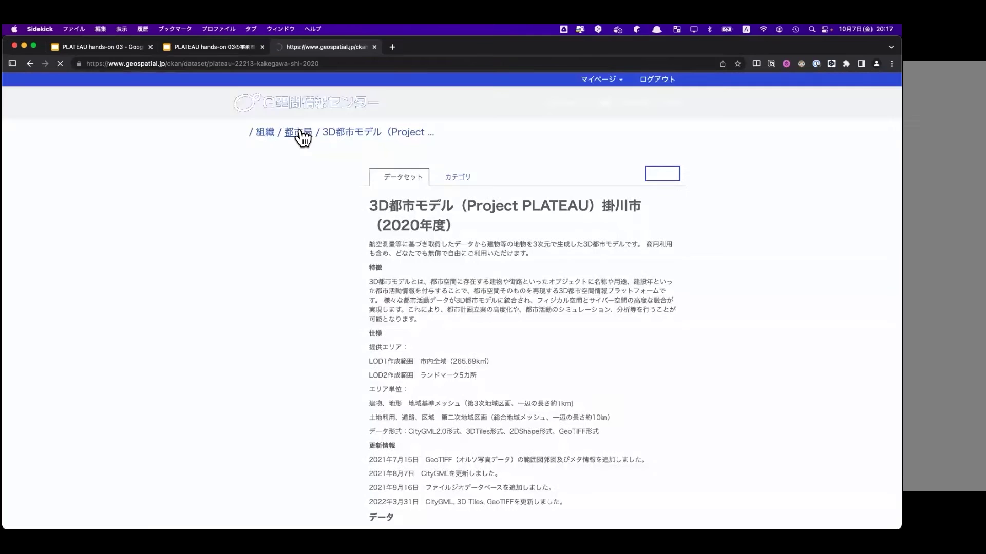
- Scroll the Kakegawa dataset's データ list, reload the page, then return to the Google Slides tab
{"action": "scroll", "coordinate": [457, 288], "scroll_direction": "down", "scroll_amount": 10}
{"action": "scroll", "coordinate": [455, 286], "scroll_direction": "down", "scroll_amount": 5}
{"action": "scroll", "coordinate": [454, 285], "scroll_direction": "up", "scroll_amount": 2}
{"action": "scroll", "coordinate": [441, 268], "scroll_direction": "up", "scroll_amount": 3}
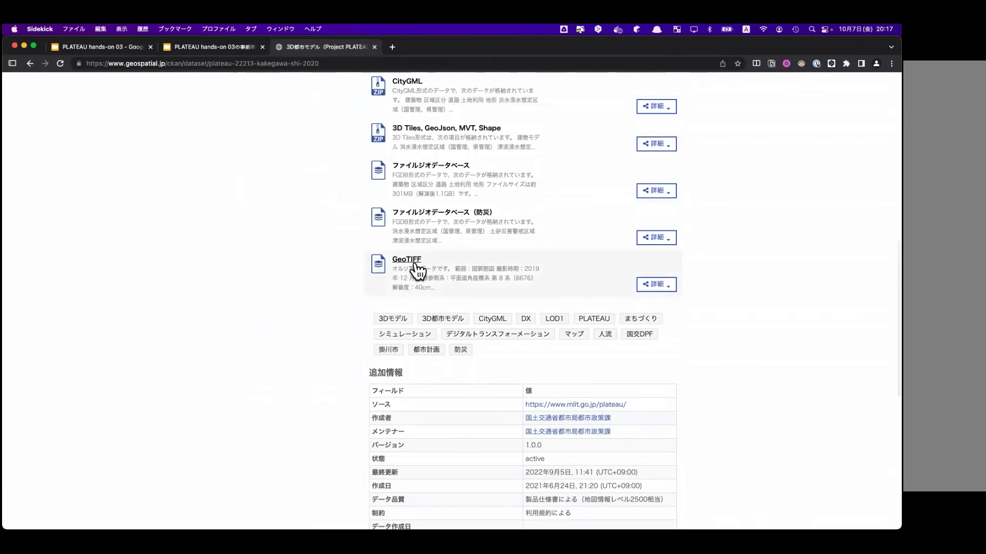
{"action": "scroll", "coordinate": [418, 272], "scroll_direction": "up", "scroll_amount": 4}
{"action": "right_click", "coordinate": [407, 275]}
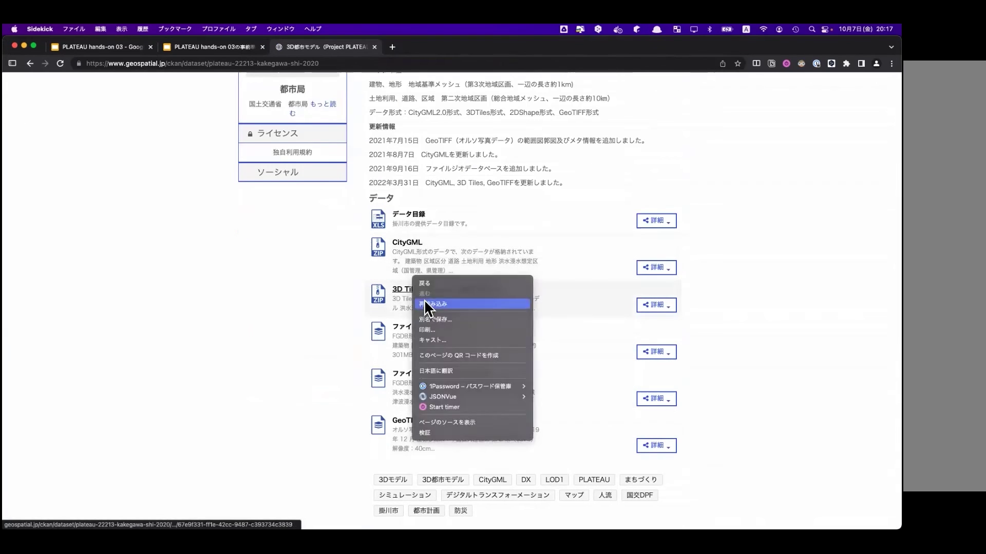
{"action": "left_click", "coordinate": [417, 301]}
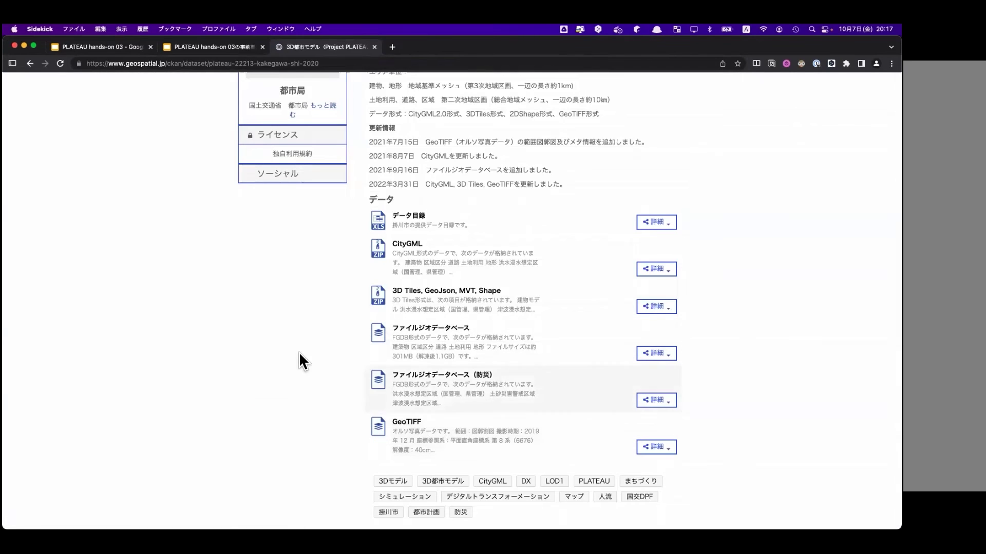
{"action": "left_click", "coordinate": [222, 47]}
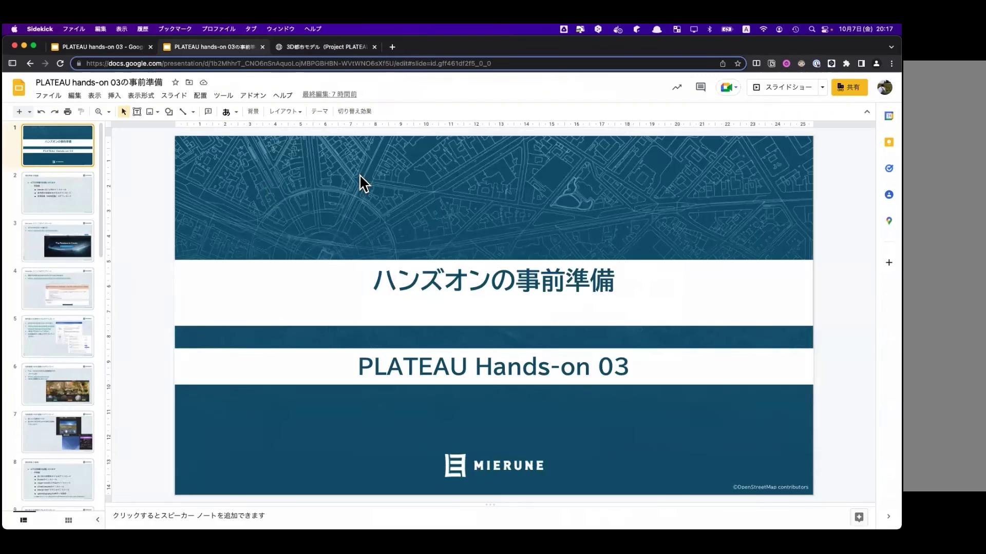
- Return to the PLATEAU hands-on 03 deck and advance to slide 92, highlighting the word FME
{"action": "left_click", "coordinate": [97, 48]}
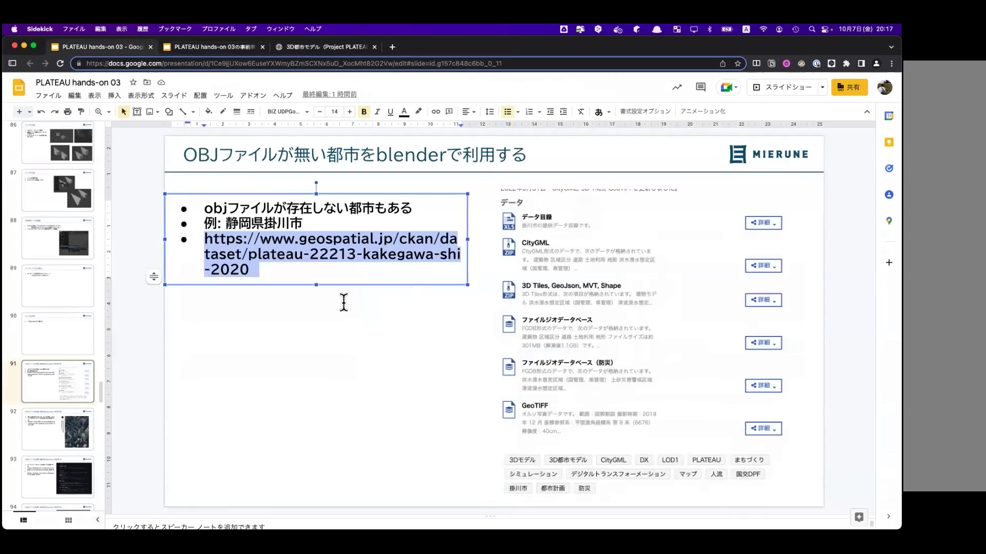
{"action": "left_click", "coordinate": [375, 374]}
{"action": "key", "text": "Down"}
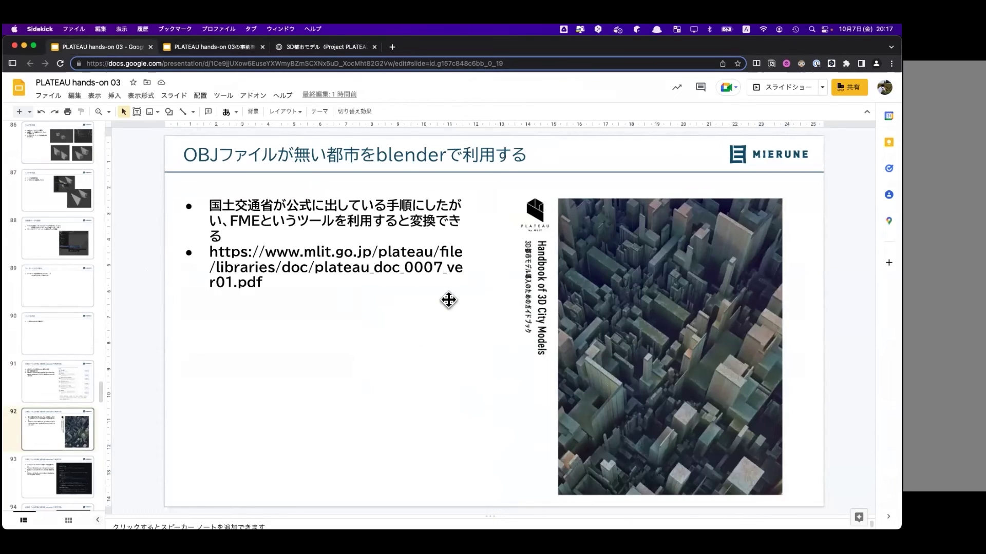
{"action": "double_click", "coordinate": [245, 222]}
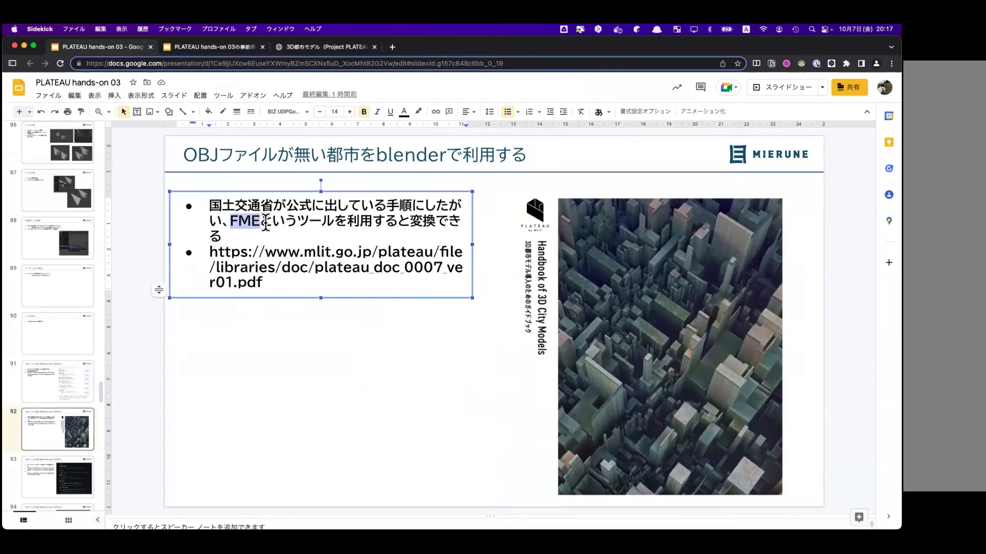
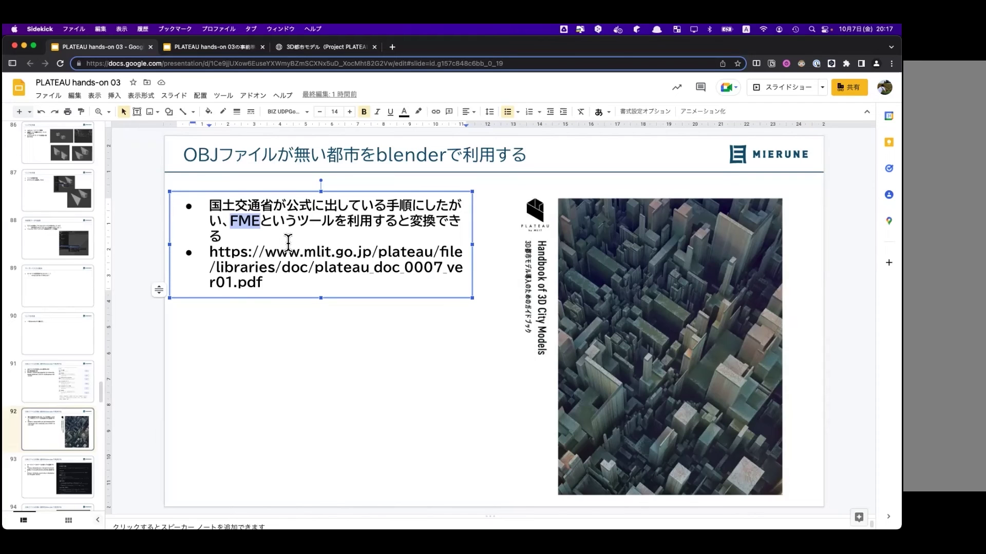
- Advance to slide 93 and copy the citygml-tools GitHub repository link
{"action": "left_click", "coordinate": [298, 365]}
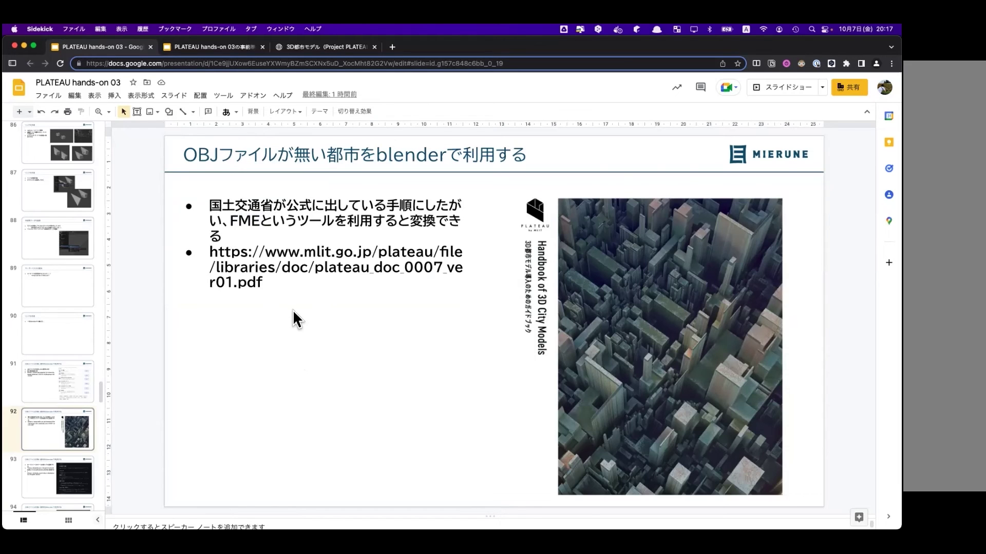
{"action": "key", "text": "Down"}
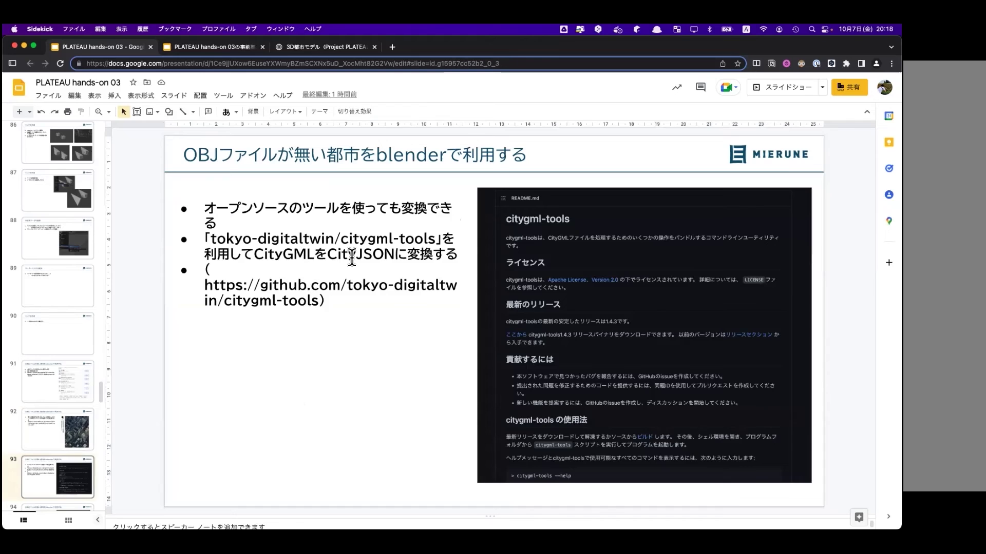
{"action": "left_click_drag", "start_coordinate": [342, 240], "coordinate": [435, 240]}
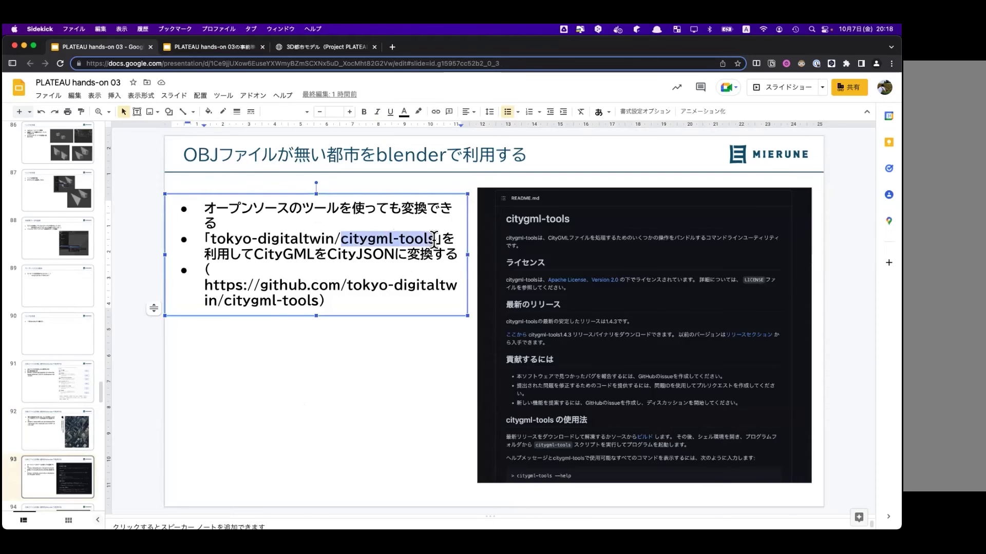
{"action": "left_click_drag", "start_coordinate": [205, 285], "coordinate": [311, 302]}
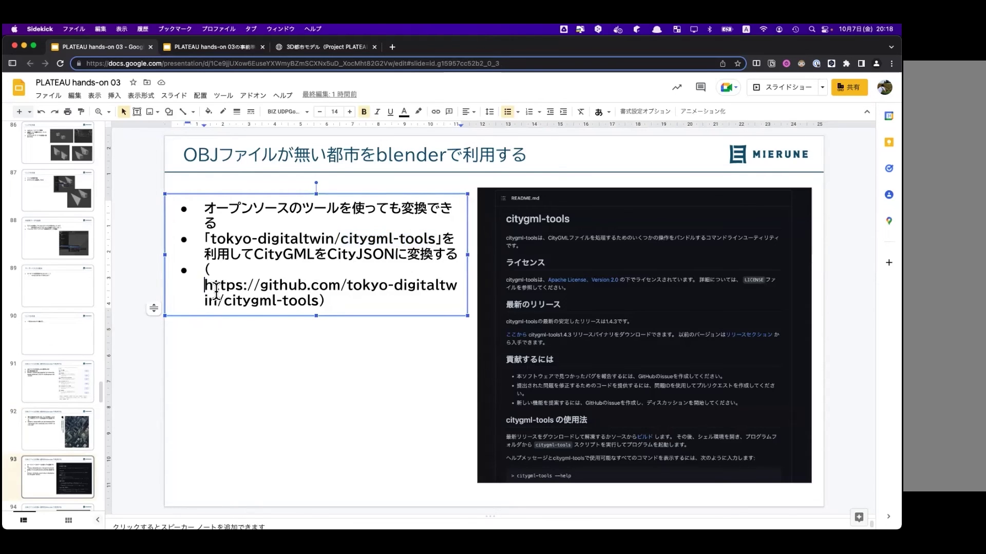
{"action": "key", "text": "super+c"}
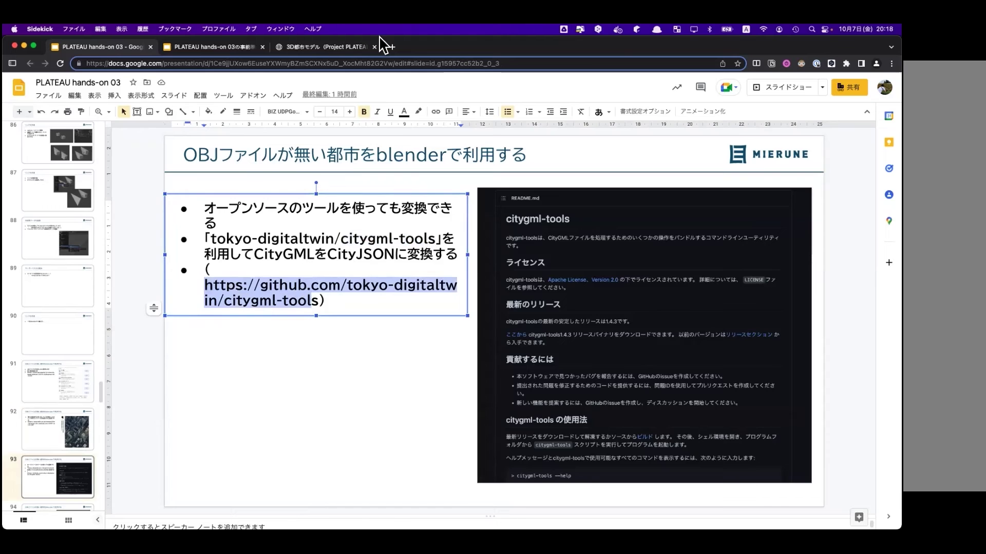
- Open the copied link in a new browser tab, then return to the PLATEAU hands-on 03 slides
{"action": "left_click", "coordinate": [391, 47]}
{"action": "key", "text": "super+v"}
{"action": "key", "text": "Return"}
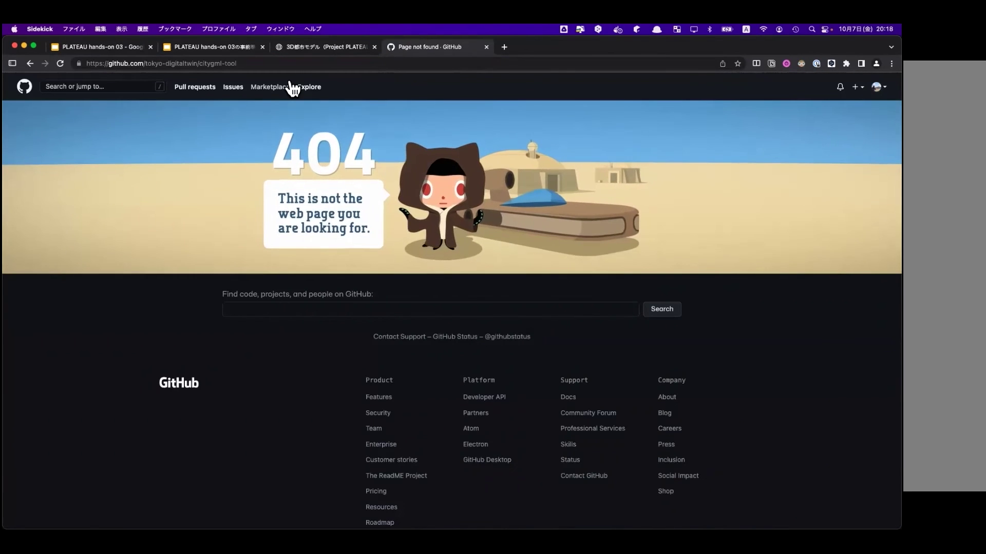
{"action": "left_click", "coordinate": [329, 47]}
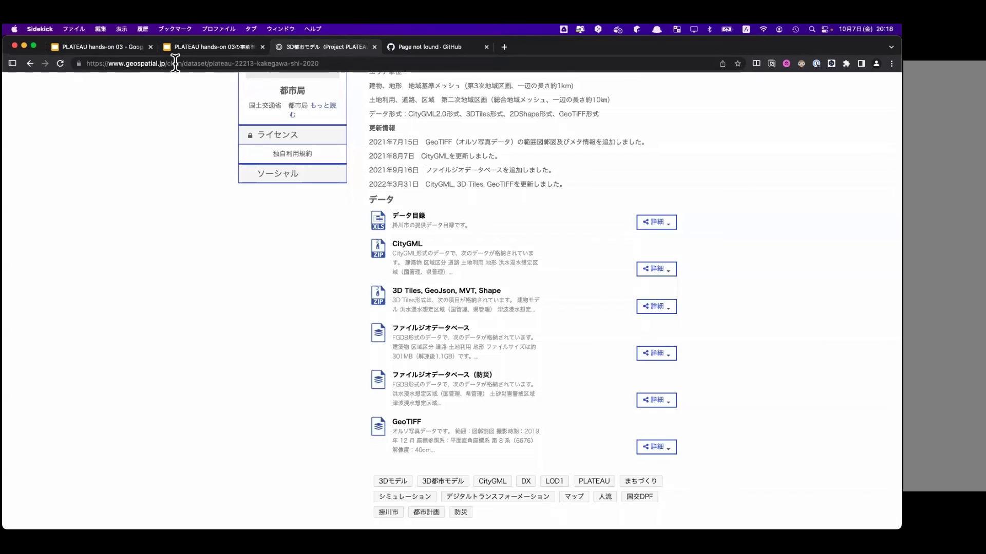
{"action": "left_click", "coordinate": [185, 48]}
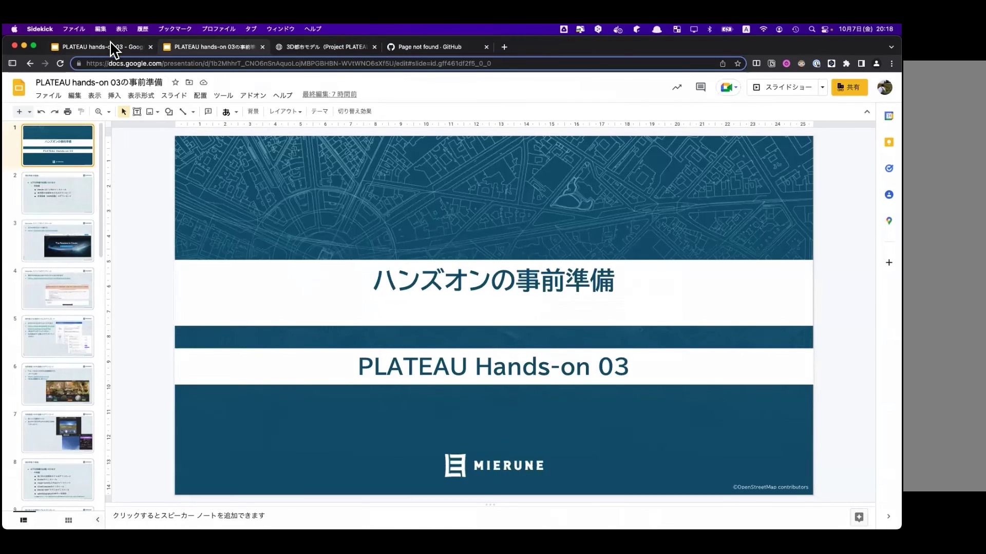
{"action": "left_click", "coordinate": [110, 46]}
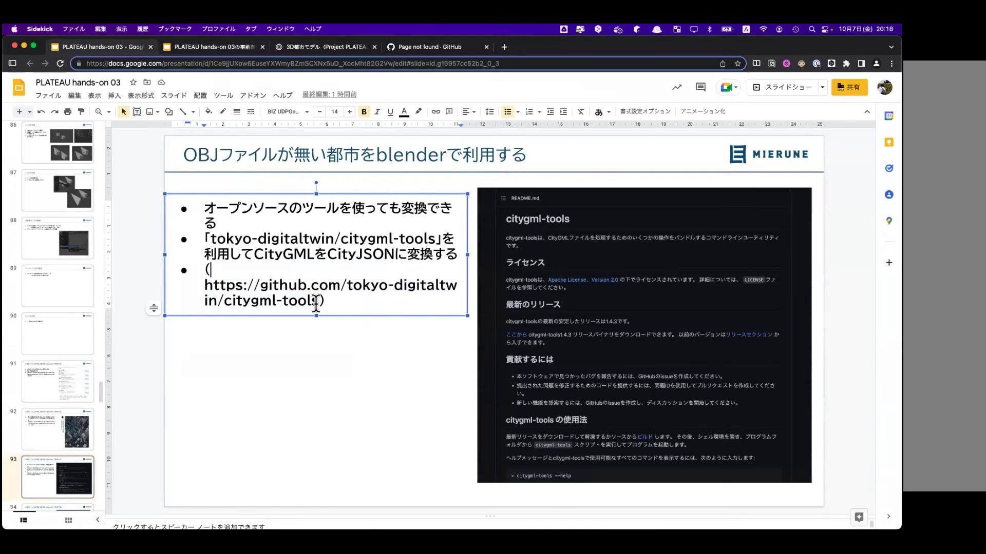
- Reselect the full citygml-tools repository link on slide 93
{"action": "left_click_drag", "start_coordinate": [317, 302], "coordinate": [205, 301]}
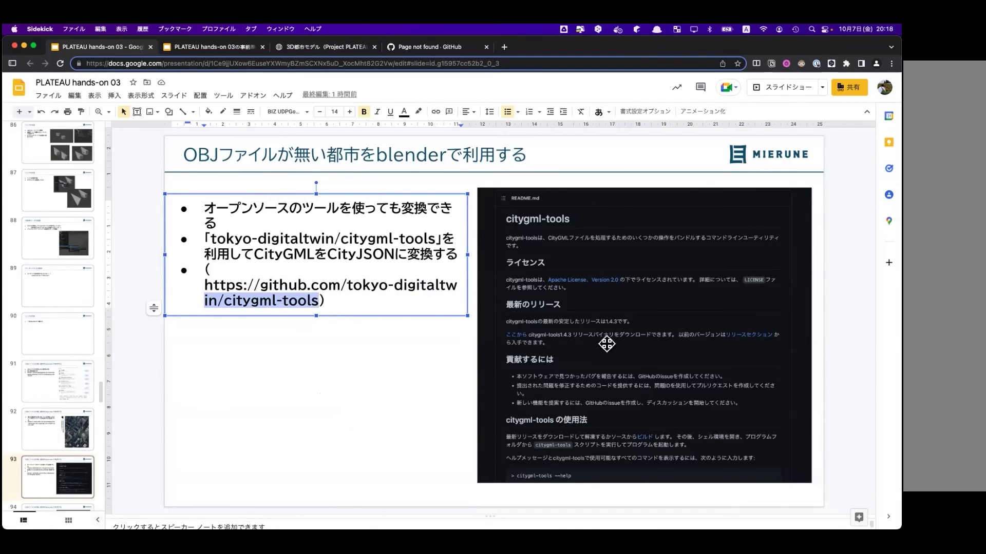
{"action": "left_click", "coordinate": [272, 361]}
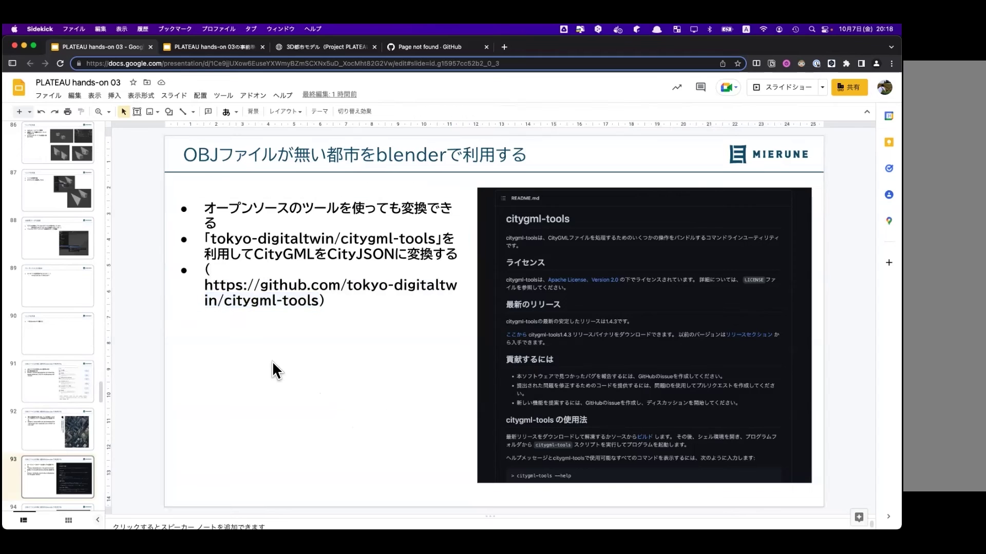
{"action": "left_click_drag", "start_coordinate": [209, 288], "coordinate": [311, 304]}
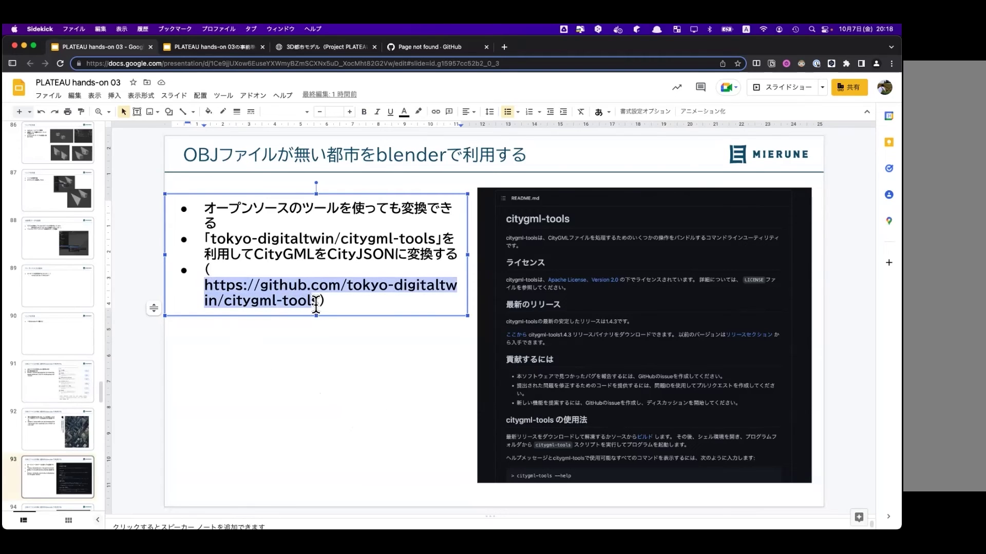
- Load tokyo-digitaltwin/citygml-tools in the 404 tab and open the organisation in a background tab
{"action": "left_click", "coordinate": [451, 47]}
{"action": "left_click", "coordinate": [439, 63]}
{"action": "key", "text": "super+v"}
{"action": "key", "text": "Return"}
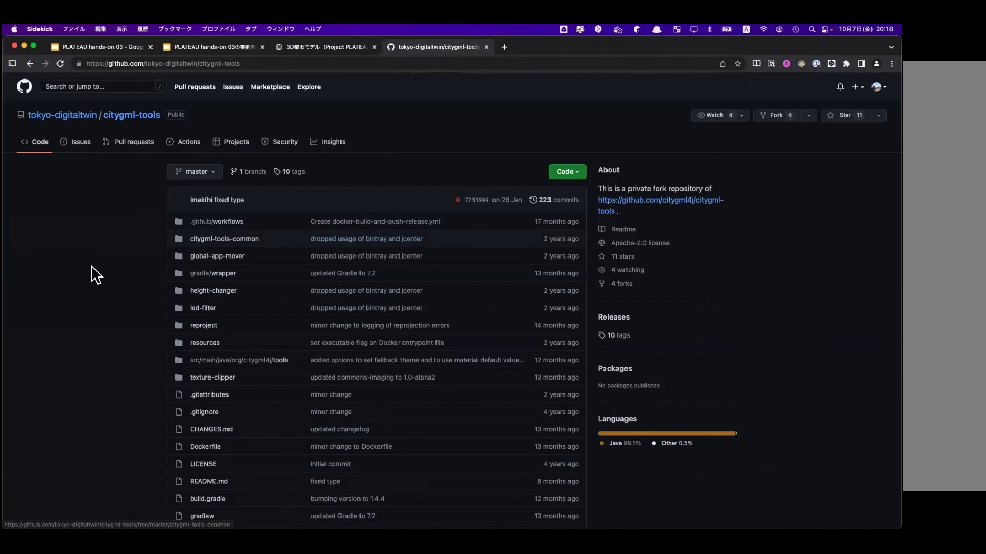
{"action": "scroll", "coordinate": [70, 352], "scroll_direction": "down", "scroll_amount": 3}
{"action": "scroll", "coordinate": [71, 352], "scroll_direction": "up", "scroll_amount": 3}
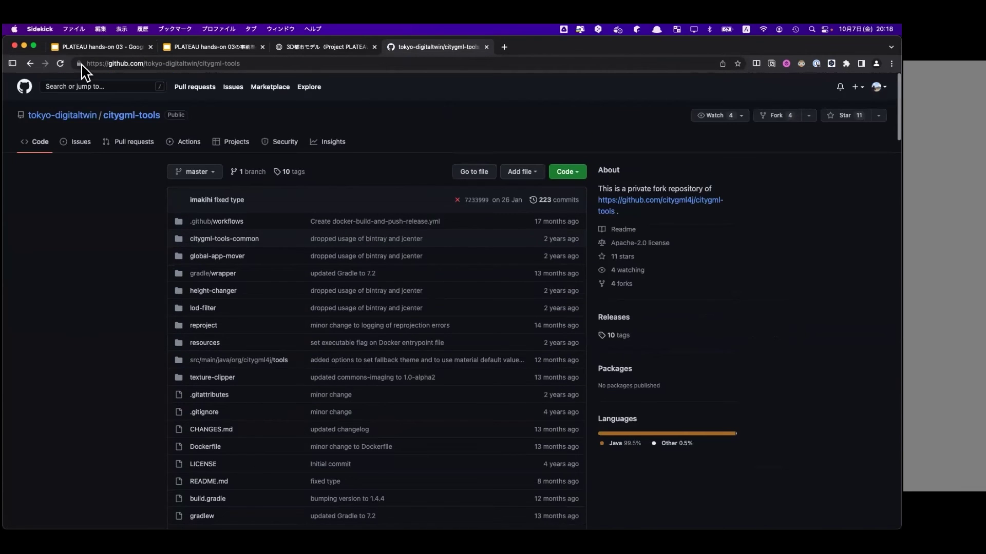
{"action": "left_click", "coordinate": [77, 126], "text": "super"}
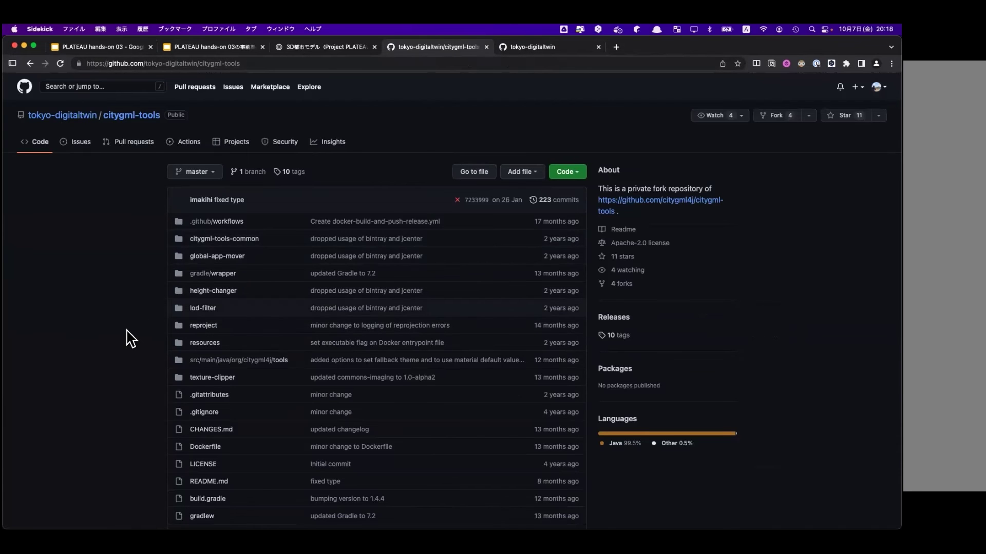
- Scroll through the citygml-tools README, then go back to the presentation slides
{"action": "scroll", "coordinate": [131, 339], "scroll_direction": "down", "scroll_amount": 1}
{"action": "scroll", "coordinate": [131, 339], "scroll_direction": "down", "scroll_amount": 3}
{"action": "scroll", "coordinate": [131, 339], "scroll_direction": "down", "scroll_amount": 2}
{"action": "scroll", "coordinate": [130, 339], "scroll_direction": "down", "scroll_amount": 1}
{"action": "scroll", "coordinate": [131, 338], "scroll_direction": "down", "scroll_amount": 1}
{"action": "scroll", "coordinate": [131, 339], "scroll_direction": "down", "scroll_amount": 3}
{"action": "scroll", "coordinate": [131, 339], "scroll_direction": "down", "scroll_amount": 7}
{"action": "scroll", "coordinate": [131, 339], "scroll_direction": "down", "scroll_amount": 3}
{"action": "scroll", "coordinate": [131, 339], "scroll_direction": "down", "scroll_amount": 7}
{"action": "scroll", "coordinate": [131, 338], "scroll_direction": "down", "scroll_amount": 3}
{"action": "scroll", "coordinate": [131, 339], "scroll_direction": "down", "scroll_amount": 5}
{"action": "scroll", "coordinate": [131, 338], "scroll_direction": "down", "scroll_amount": 5}
{"action": "scroll", "coordinate": [131, 339], "scroll_direction": "down", "scroll_amount": 7}
{"action": "scroll", "coordinate": [131, 338], "scroll_direction": "down", "scroll_amount": 4}
{"action": "scroll", "coordinate": [131, 339], "scroll_direction": "down", "scroll_amount": 1}
{"action": "scroll", "coordinate": [486, 115], "scroll_direction": "up", "scroll_amount": 15}
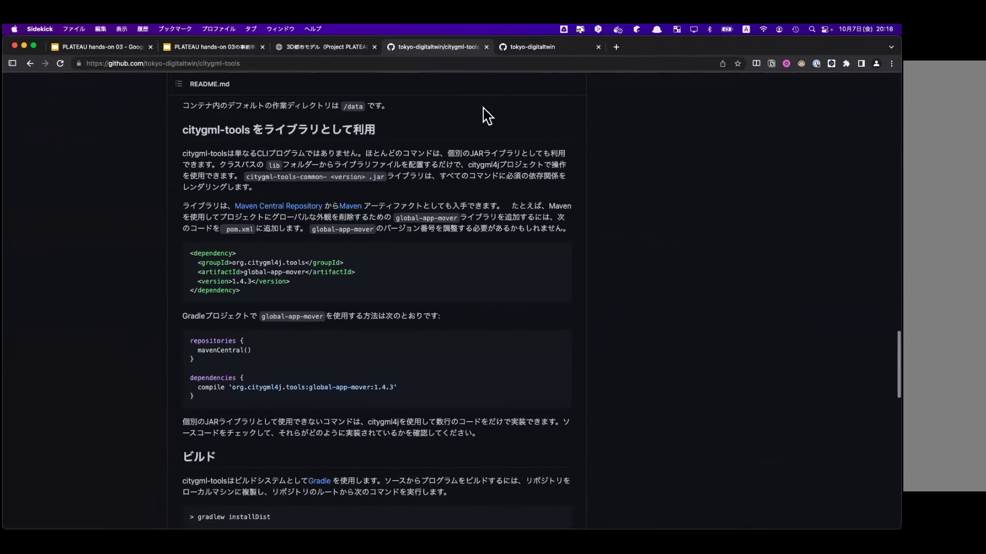
{"action": "left_click", "coordinate": [329, 47]}
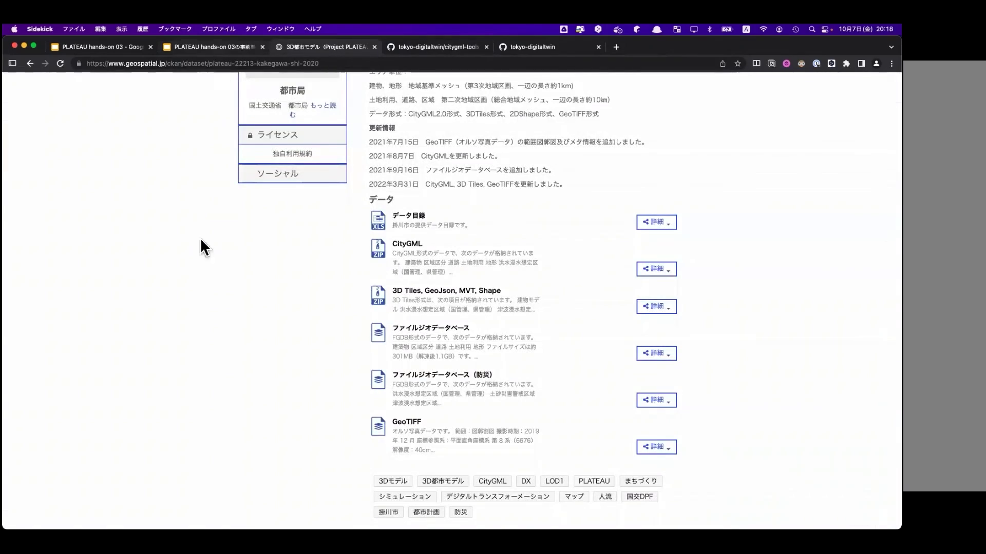
{"action": "key", "text": "ctrl+shift+Tab"}
{"action": "key", "text": "ctrl+shift+Tab"}
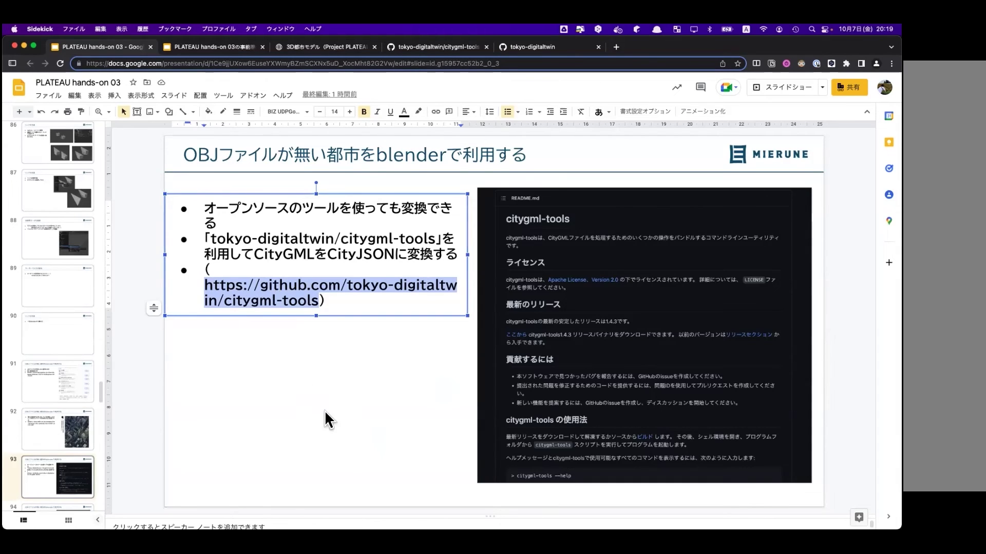
- On the cjio slide, highlight the word cjio and its GitHub link
{"action": "key", "text": "Down"}
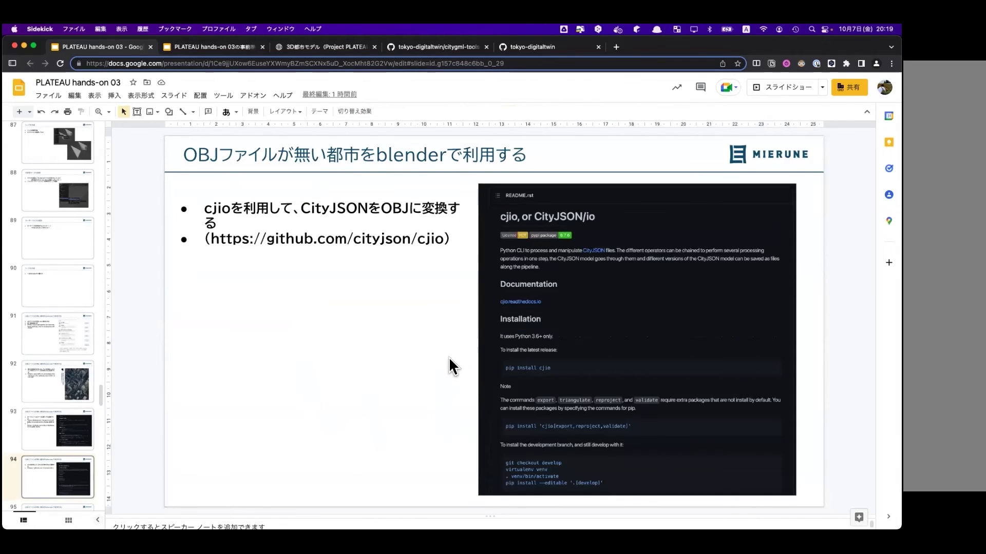
{"action": "double_click", "coordinate": [204, 209]}
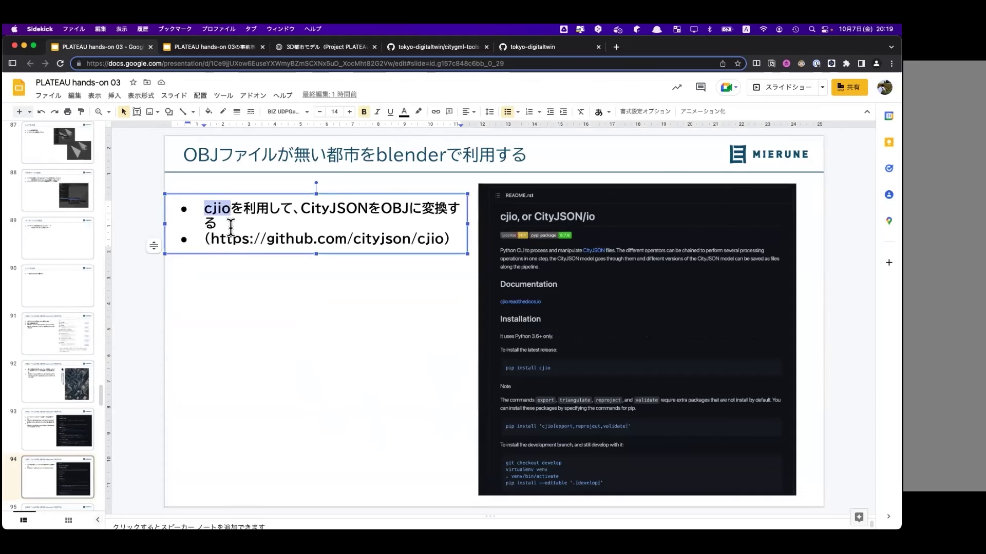
{"action": "left_click_drag", "start_coordinate": [211, 239], "coordinate": [445, 239]}
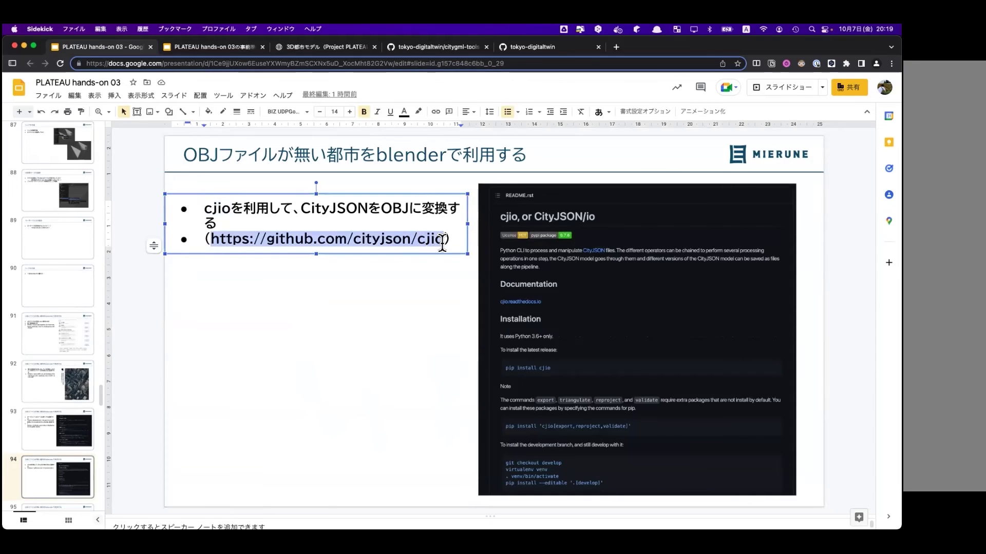
{"action": "left_click", "coordinate": [350, 370]}
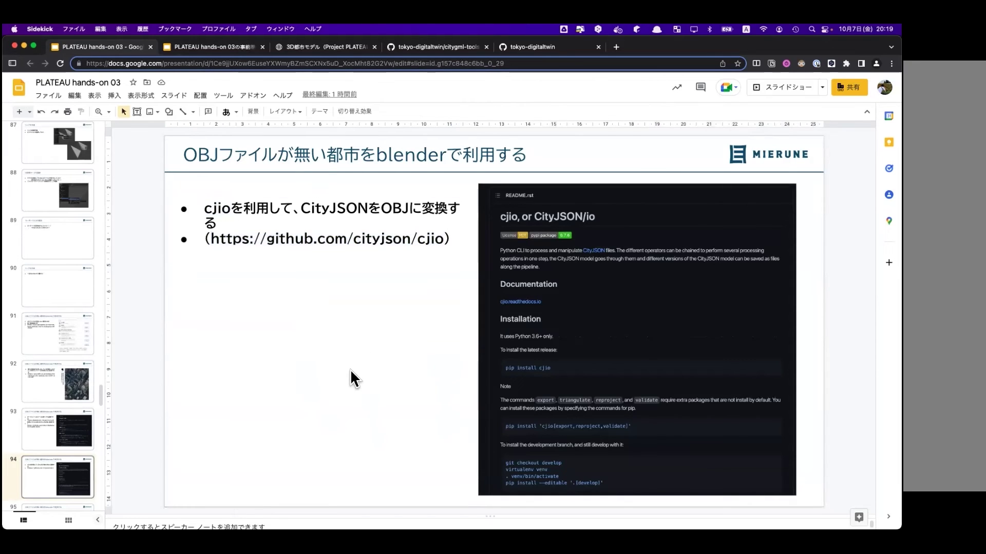
- Highlight the docker conversion commands, advance to the Blender result slide and show all windows
{"action": "key", "text": "Down"}
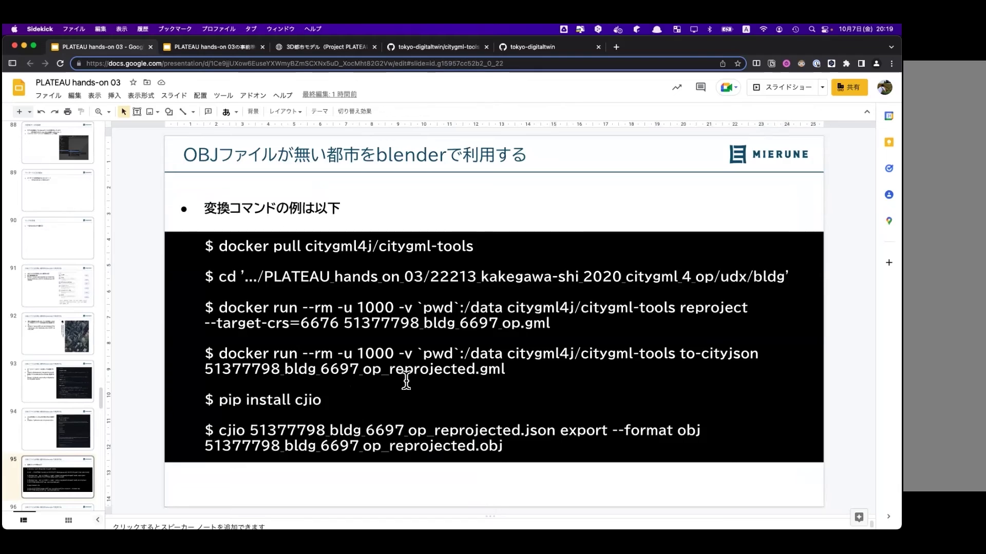
{"action": "left_click", "coordinate": [510, 442]}
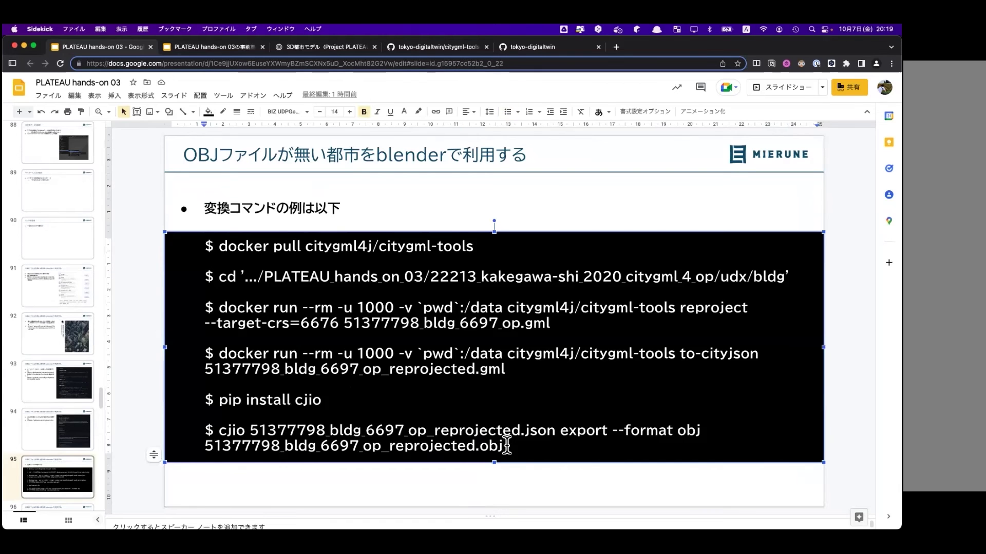
{"action": "triple_click", "coordinate": [208, 247]}
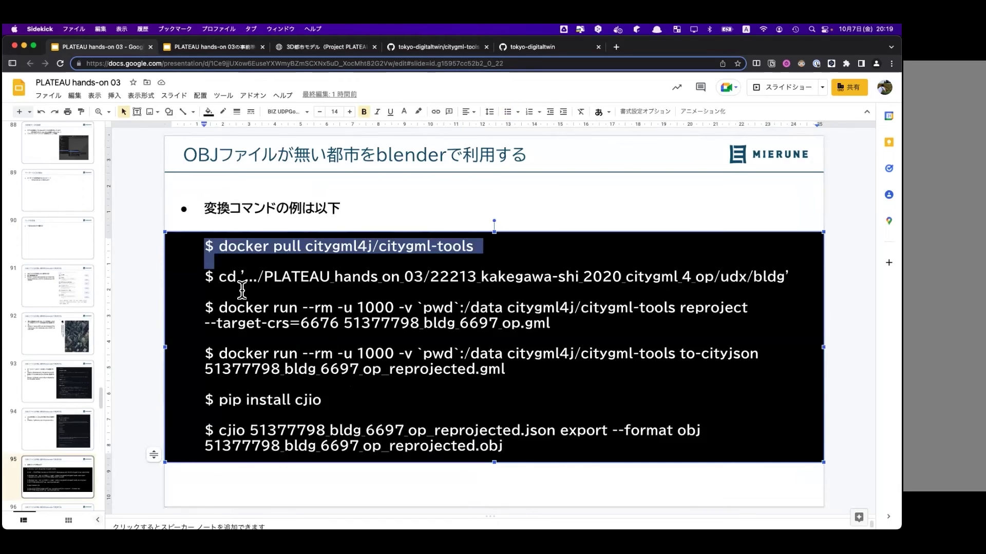
{"action": "left_click_drag", "start_coordinate": [241, 291], "coordinate": [508, 451]}
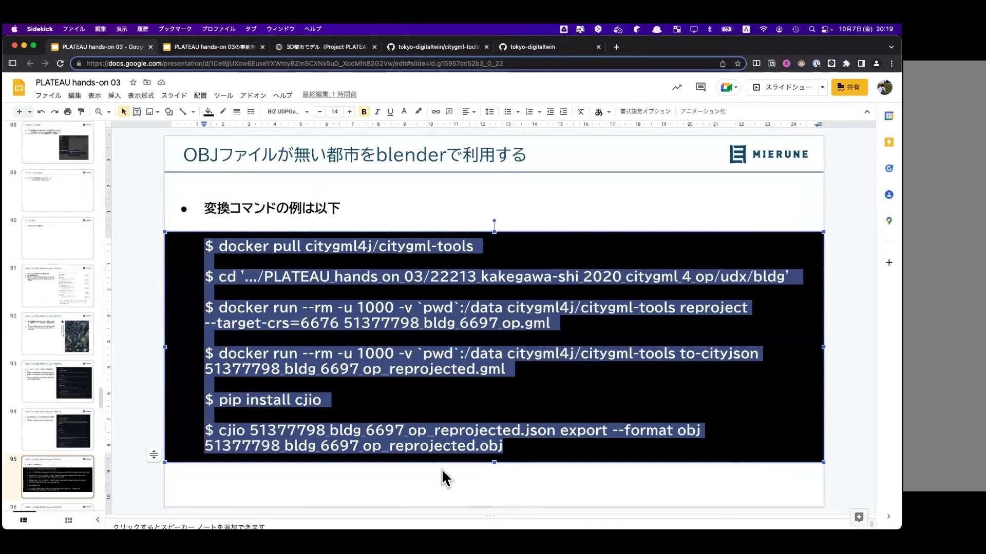
{"action": "left_click", "coordinate": [419, 479]}
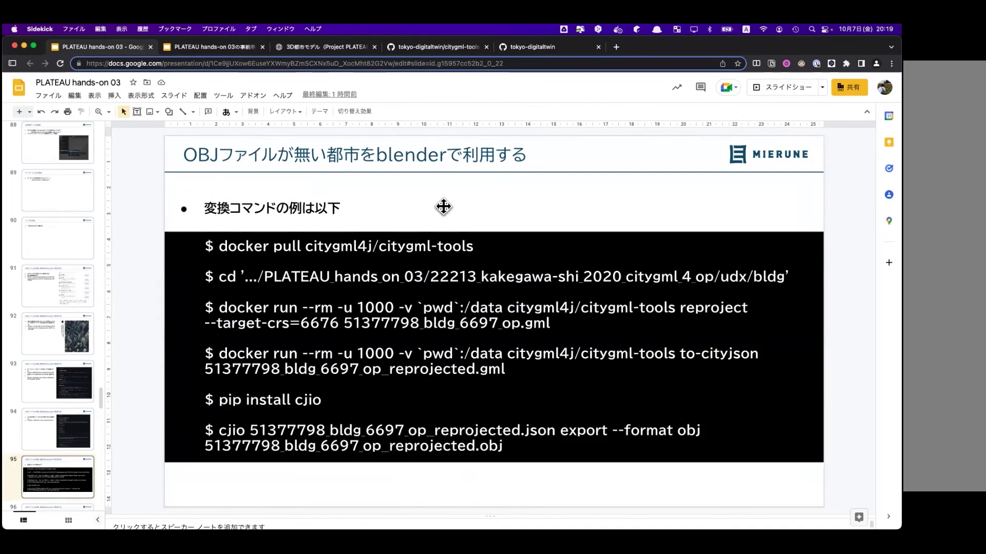
{"action": "key", "text": "Down"}
{"action": "key", "text": "ctrl+Up"}
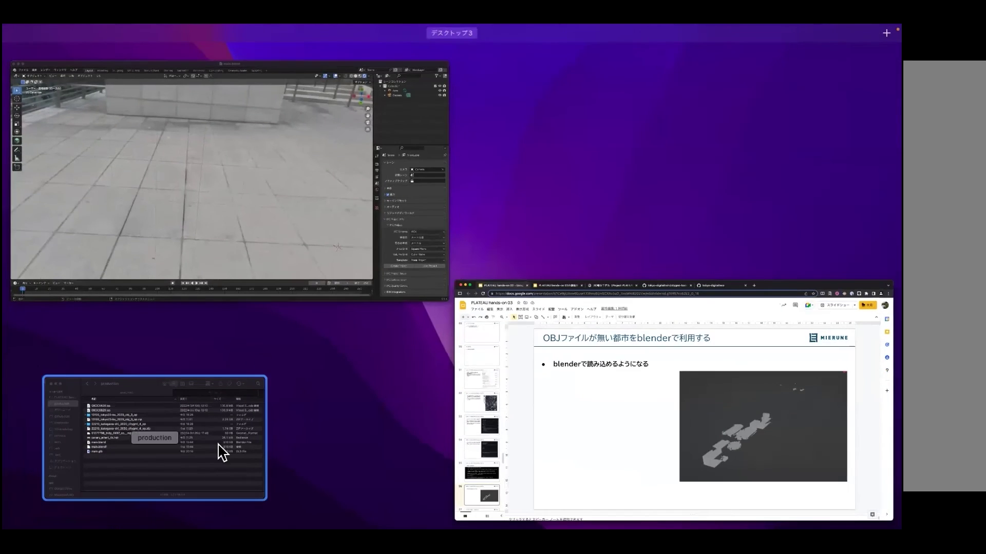
- Locate 51377798_bldg_6697_op_reprojected.obj in the production folder window
{"action": "left_click", "coordinate": [318, 137]}
{"action": "key", "text": "ctrl+Up"}
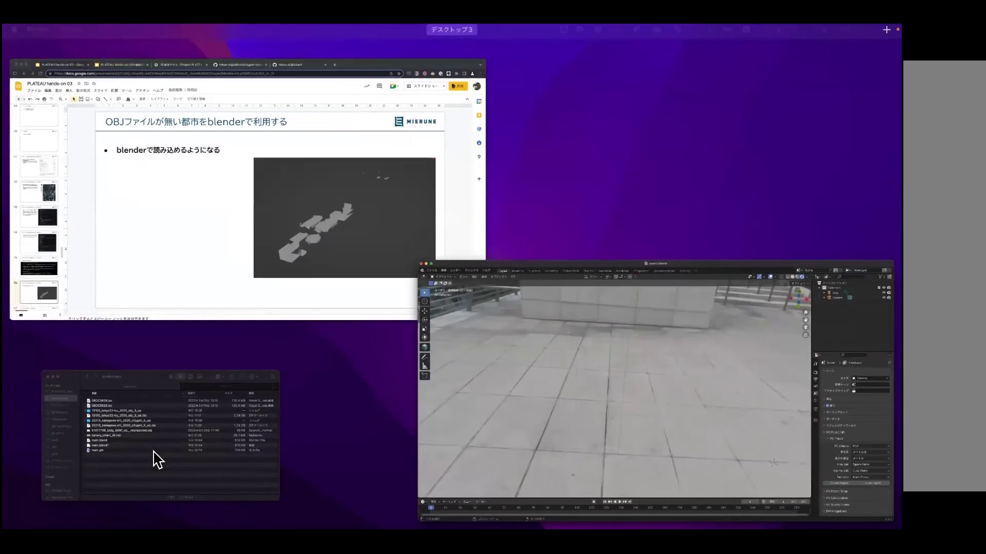
{"action": "left_click", "coordinate": [149, 464]}
{"action": "left_click", "coordinate": [173, 396]}
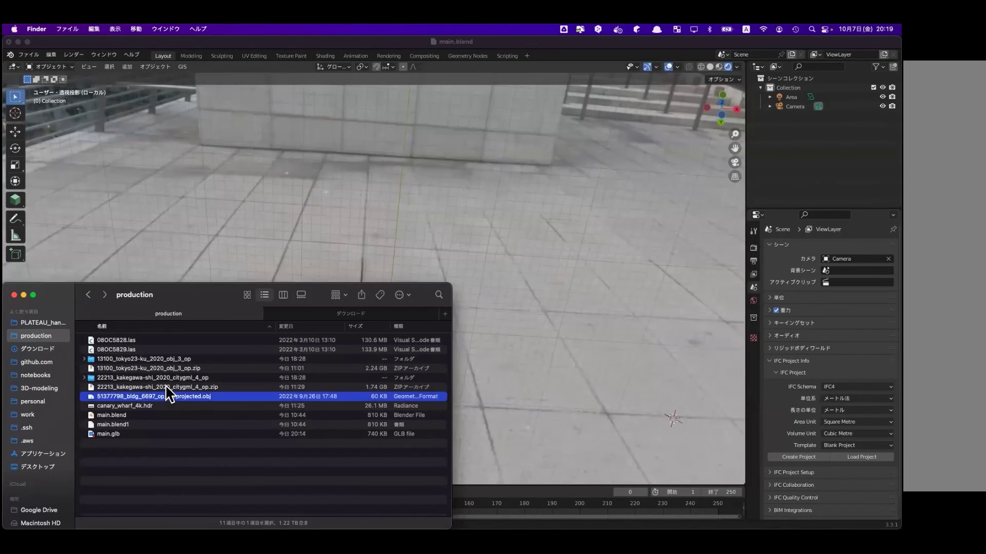
{"action": "left_click", "coordinate": [168, 387]}
{"action": "left_click", "coordinate": [184, 397]}
- Import the reprojected OBJ from the production folder via File > Import > Wavefront (.obj)
{"action": "left_click", "coordinate": [21, 54]}
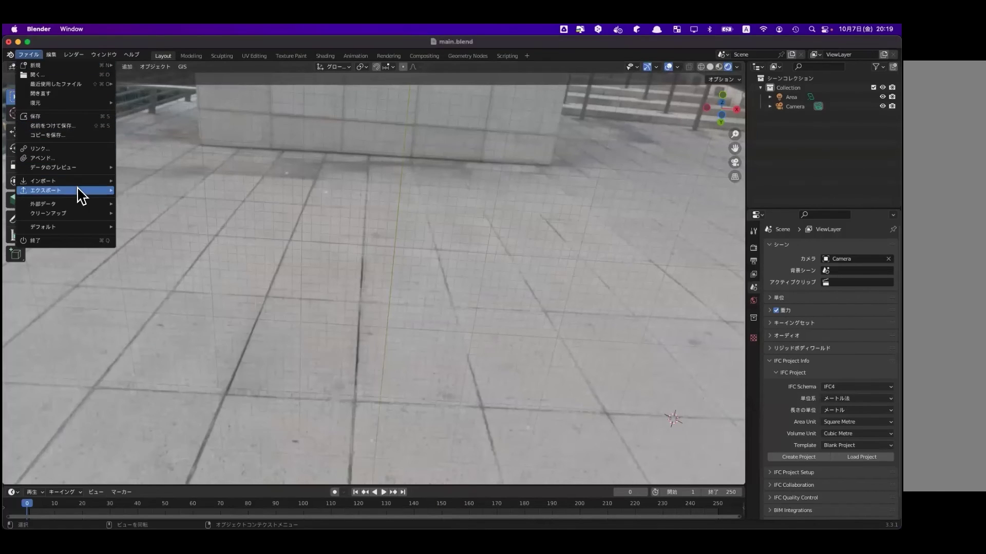
{"action": "mouse_move", "coordinate": [43, 180]}
{"action": "left_click", "coordinate": [171, 294]}
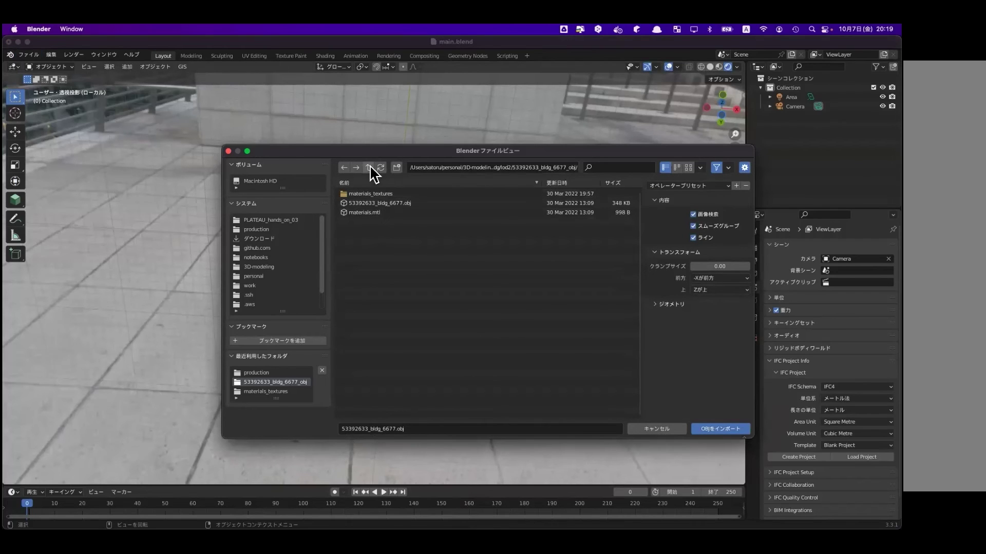
{"action": "left_click", "coordinate": [368, 168]}
{"action": "left_click", "coordinate": [368, 168]}
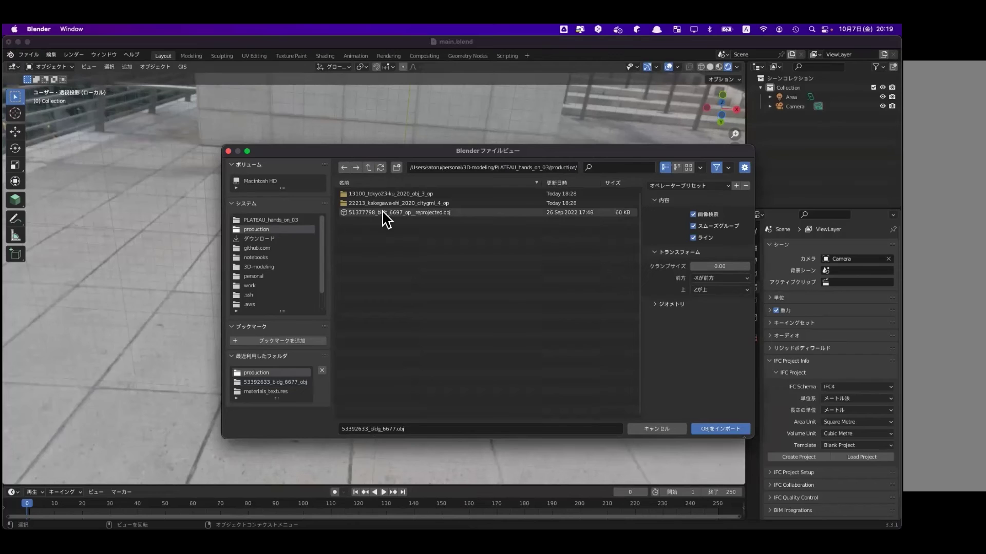
{"action": "left_click", "coordinate": [382, 213]}
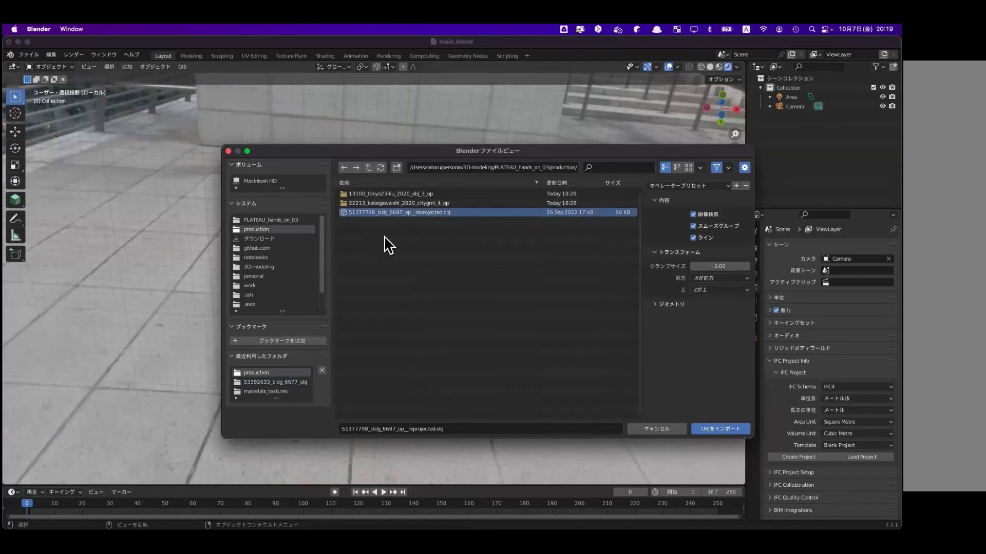
{"action": "left_click", "coordinate": [712, 433]}
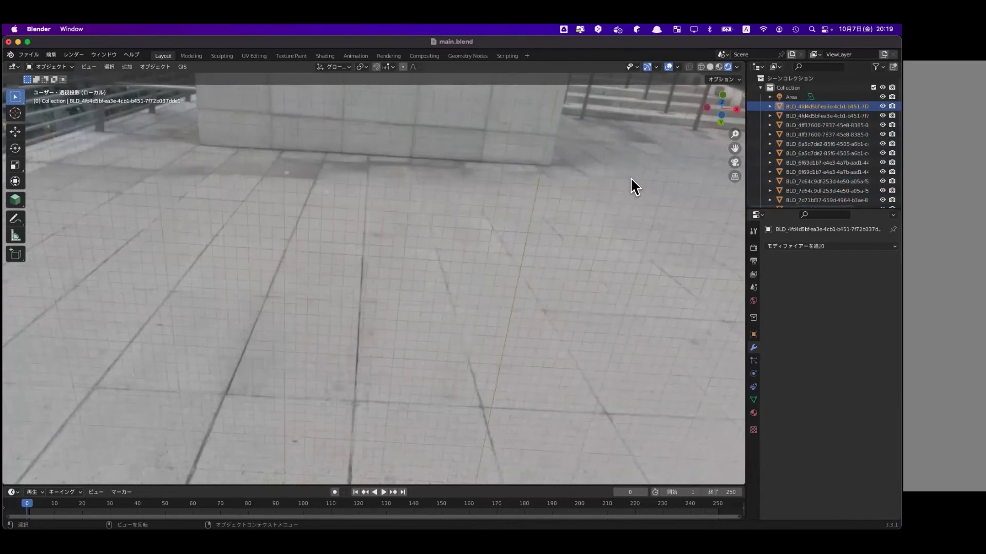
- Orbit and zoom around the imported BLD_ buildings, then switch to the Google Slides window
{"action": "mouse_move", "coordinate": [541, 273]}
{"action": "middle_mouse_down"}
{"action": "mouse_move", "coordinate": [502, 433]}
{"action": "mouse_move", "coordinate": [590, 351]}
{"action": "mouse_move", "coordinate": [505, 278]}
{"action": "middle_mouse_up"}
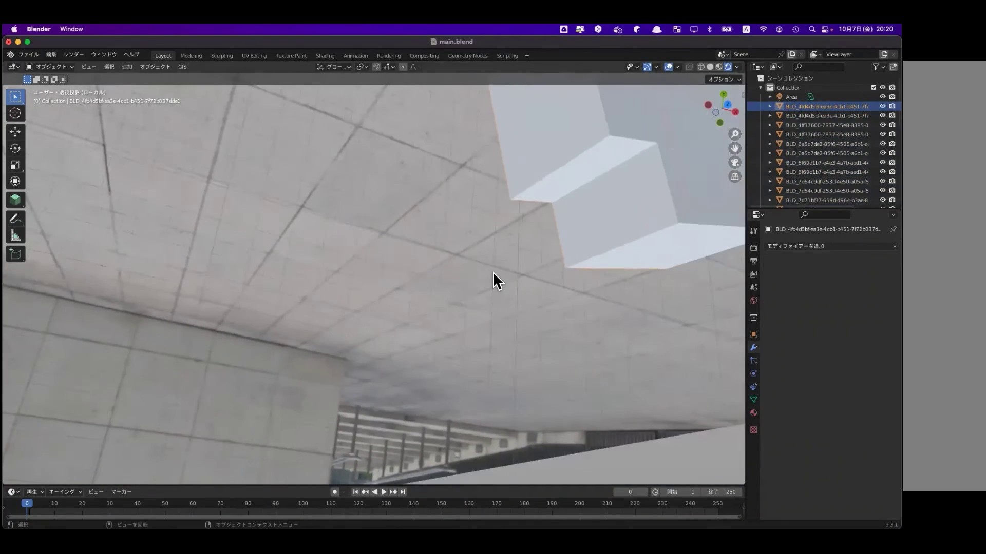
{"action": "middle_click_drag", "start_coordinate": [505, 277], "coordinate": [543, 313]}
{"action": "mouse_move", "coordinate": [629, 295]}
{"action": "middle_mouse_down"}
{"action": "mouse_move", "coordinate": [543, 288]}
{"action": "mouse_move", "coordinate": [658, 315]}
{"action": "middle_mouse_up"}
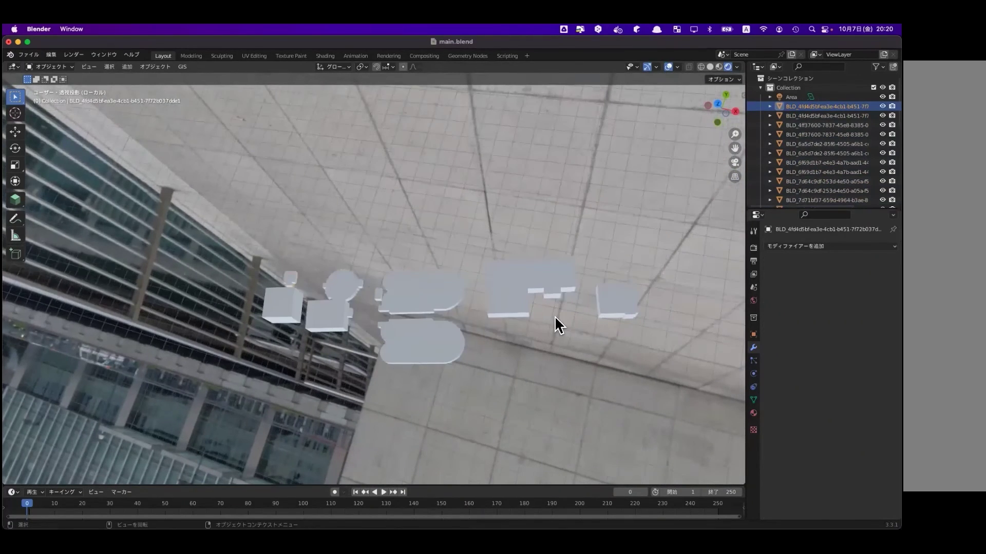
{"action": "mouse_move", "coordinate": [552, 300]}
{"action": "middle_mouse_down"}
{"action": "mouse_move", "coordinate": [591, 222]}
{"action": "mouse_move", "coordinate": [583, 365]}
{"action": "middle_mouse_up"}
{"action": "scroll", "coordinate": [583, 362], "scroll_direction": "down", "scroll_amount": 5, "text": "shift"}
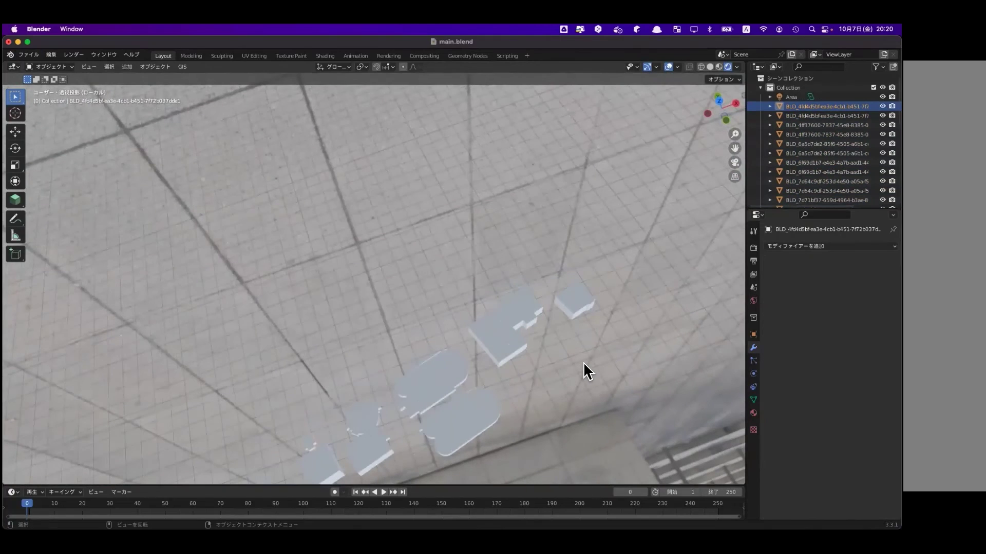
{"action": "scroll", "coordinate": [583, 359], "scroll_direction": "down", "scroll_amount": 5, "text": "shift"}
{"action": "mouse_move", "coordinate": [477, 349]}
{"action": "middle_mouse_down"}
{"action": "mouse_move", "coordinate": [459, 368]}
{"action": "mouse_move", "coordinate": [521, 308]}
{"action": "mouse_move", "coordinate": [550, 299]}
{"action": "mouse_move", "coordinate": [413, 368]}
{"action": "middle_mouse_up"}
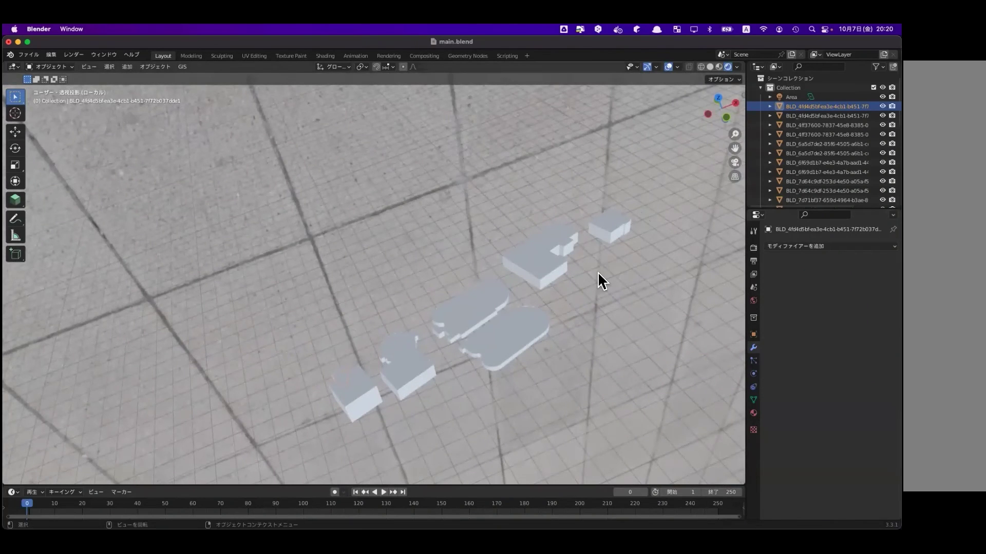
{"action": "key", "text": "ctrl+Up"}
{"action": "left_click", "coordinate": [271, 226]}
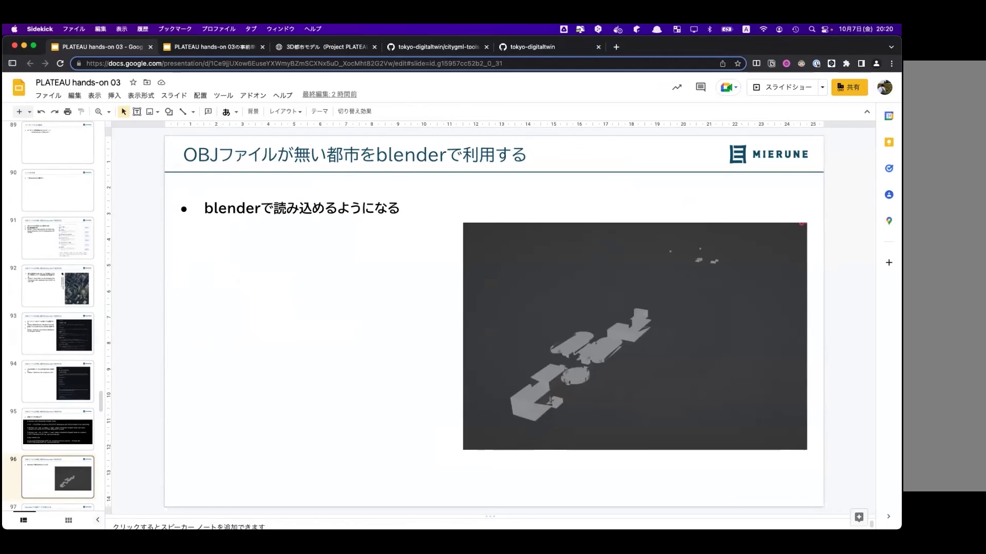
- Step through slides 95 and 96 via the thumbnails and land on slide 97
{"action": "key", "text": "Down"}
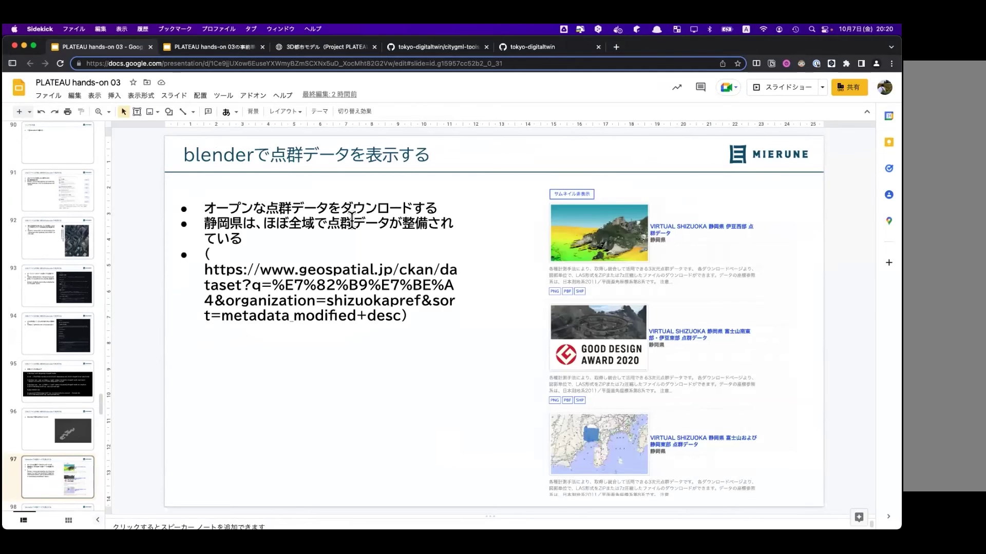
{"action": "left_click", "coordinate": [31, 436]}
{"action": "left_click", "coordinate": [72, 388]}
{"action": "left_click", "coordinate": [44, 426]}
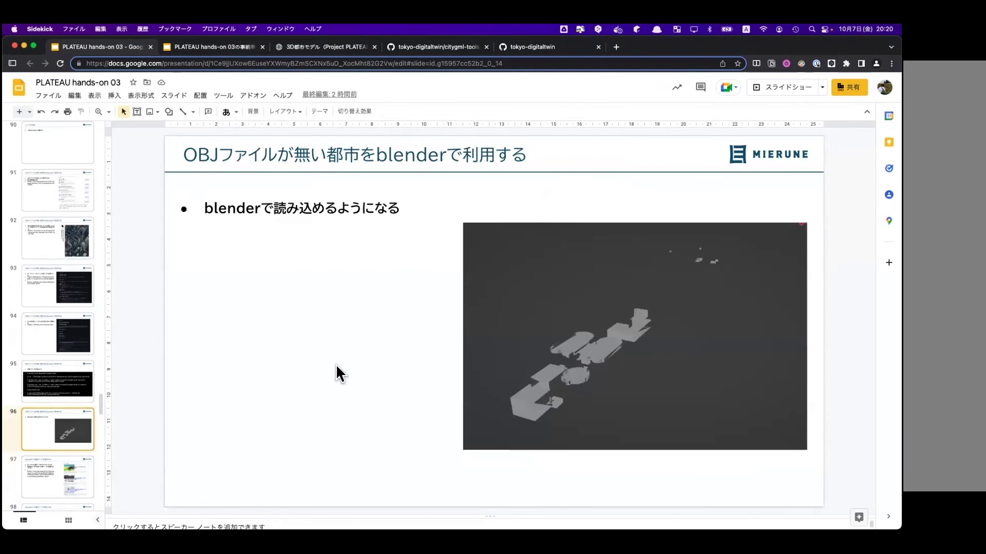
{"action": "left_click", "coordinate": [59, 482]}
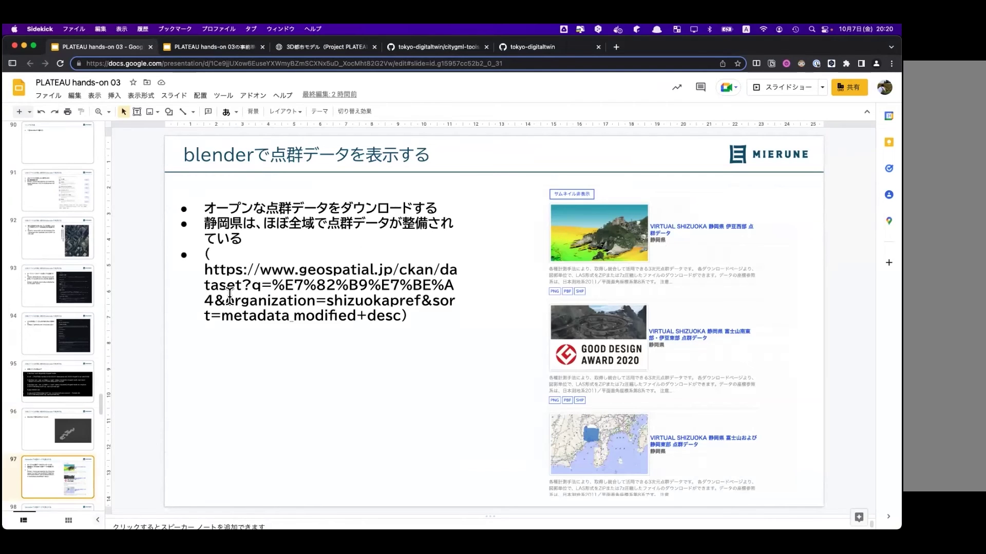
- Open slide 97's geospatial.jp point-cloud dataset link in a new tab
{"action": "left_click_drag", "start_coordinate": [205, 271], "coordinate": [401, 315]}
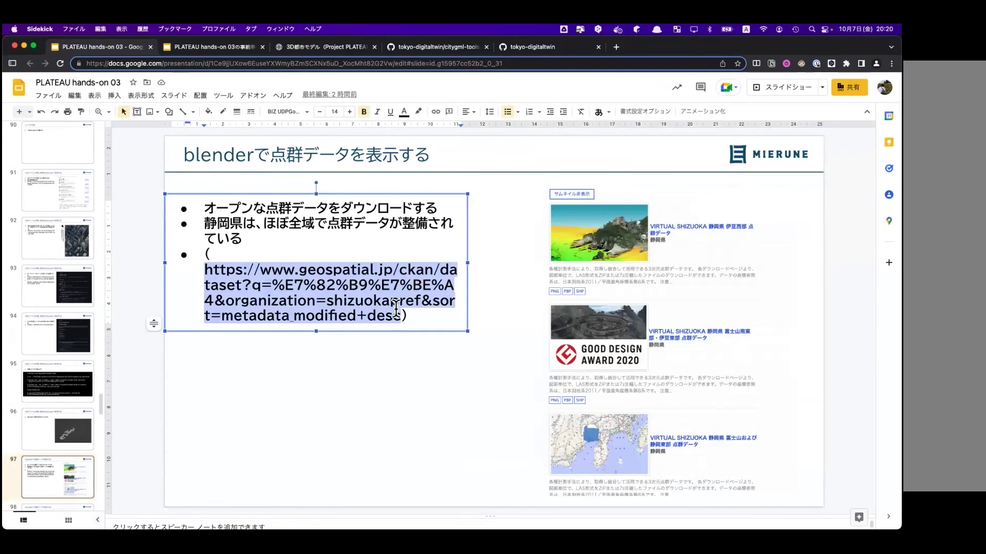
{"action": "left_click", "coordinate": [616, 47]}
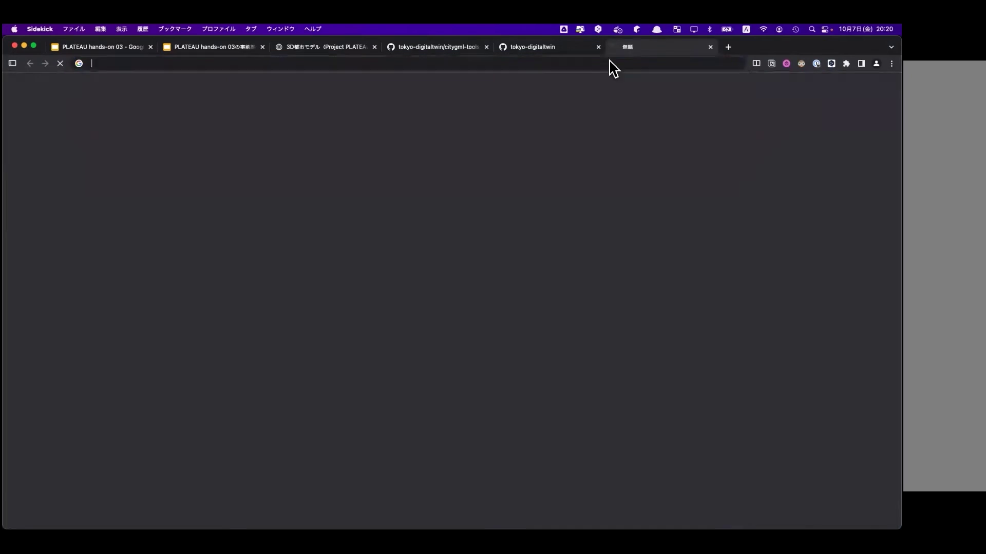
{"action": "key", "text": "super+v"}
{"action": "key", "text": "Return"}
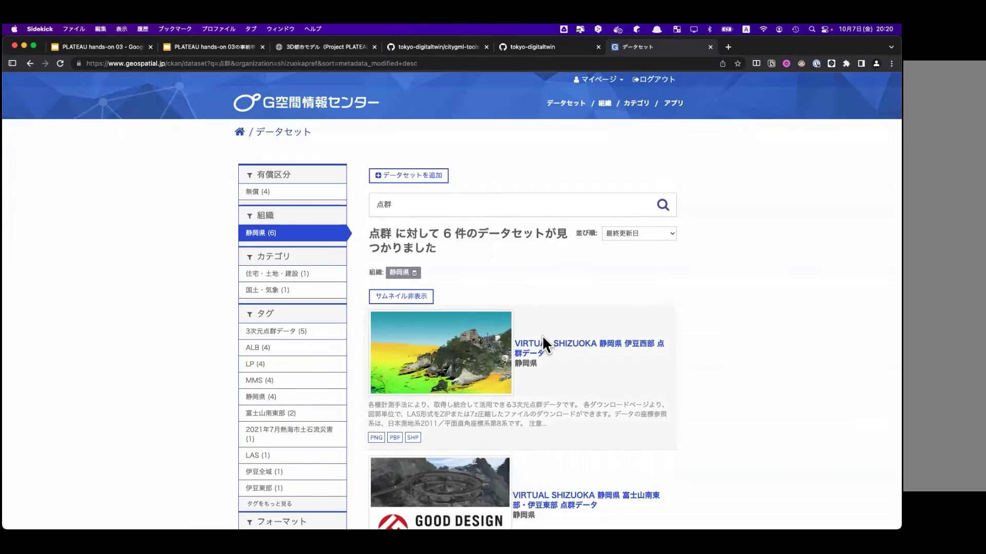
- Scroll through the six VIRTUAL SHIZUOKA 点群 dataset results for 静岡県
{"action": "scroll", "coordinate": [542, 335], "scroll_direction": "up", "scroll_amount": 5, "text": "ctrl"}
{"action": "scroll", "coordinate": [542, 335], "scroll_direction": "up", "scroll_amount": 5, "text": "ctrl"}
{"action": "scroll", "coordinate": [341, 357], "scroll_direction": "left", "scroll_amount": 2}
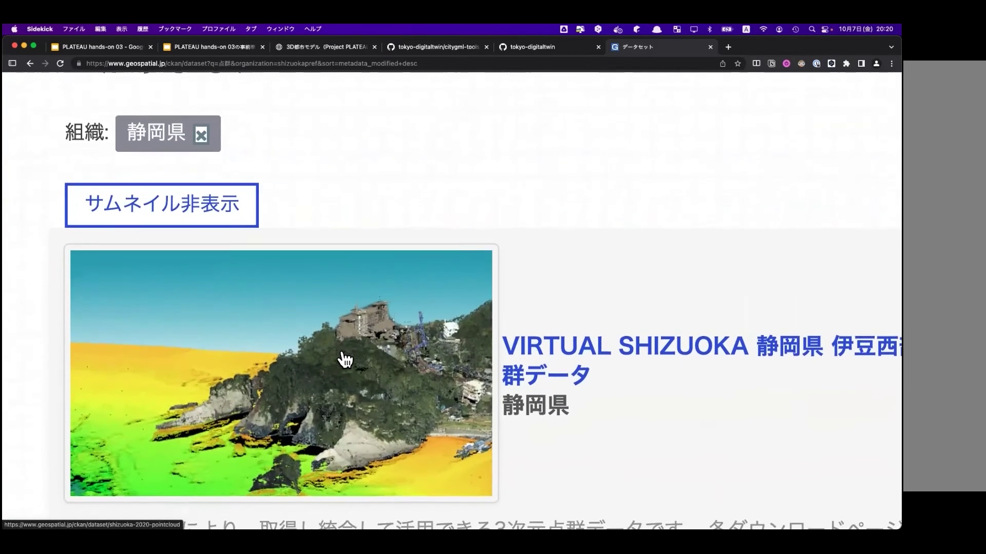
{"action": "scroll", "coordinate": [345, 362], "scroll_direction": "down", "scroll_amount": 2}
{"action": "scroll", "coordinate": [345, 362], "scroll_direction": "down", "scroll_amount": 2}
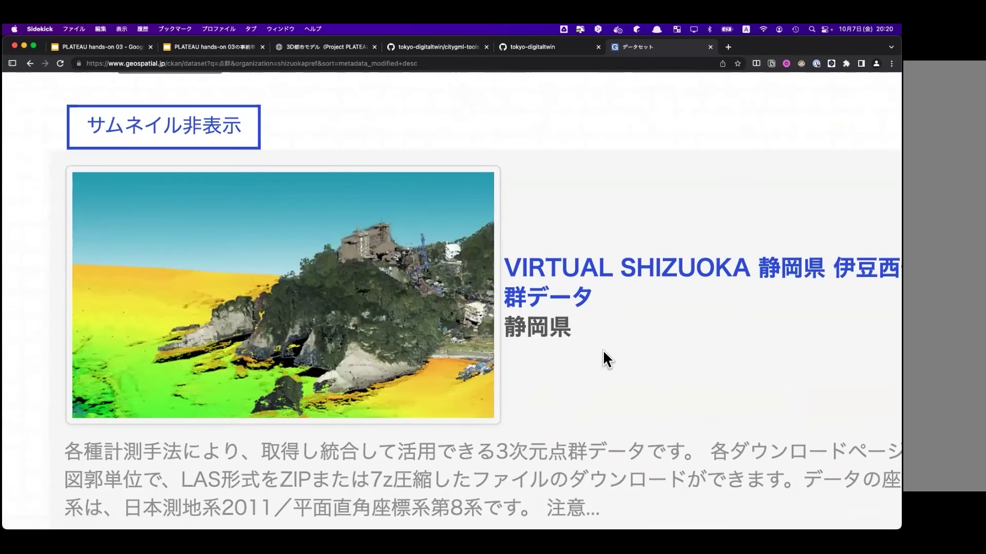
{"action": "scroll", "coordinate": [604, 356], "scroll_direction": "down", "scroll_amount": 2, "text": "ctrl"}
{"action": "scroll", "coordinate": [603, 352], "scroll_direction": "down", "scroll_amount": 3, "text": "ctrl"}
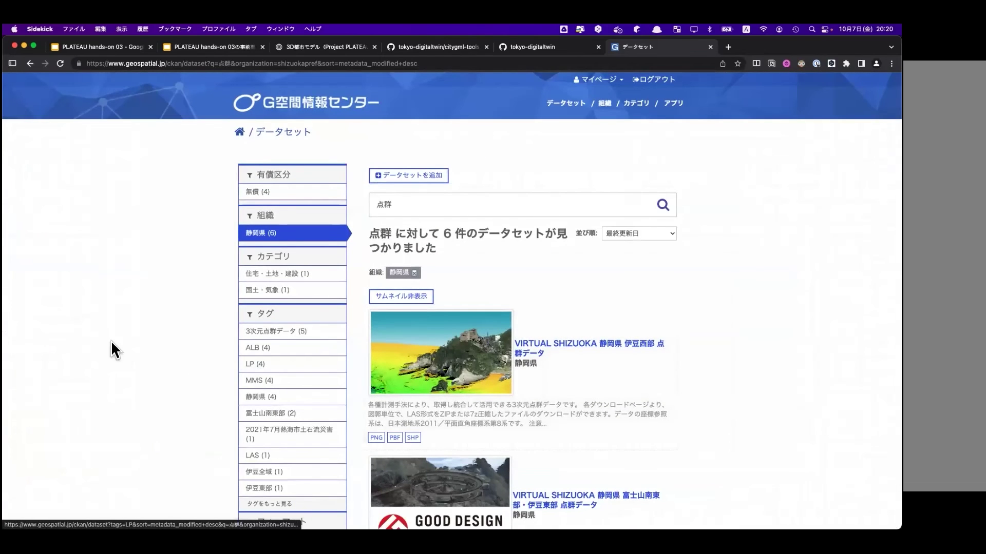
{"action": "scroll", "coordinate": [114, 316], "scroll_direction": "down", "scroll_amount": 2}
{"action": "scroll", "coordinate": [116, 301], "scroll_direction": "down", "scroll_amount": 4}
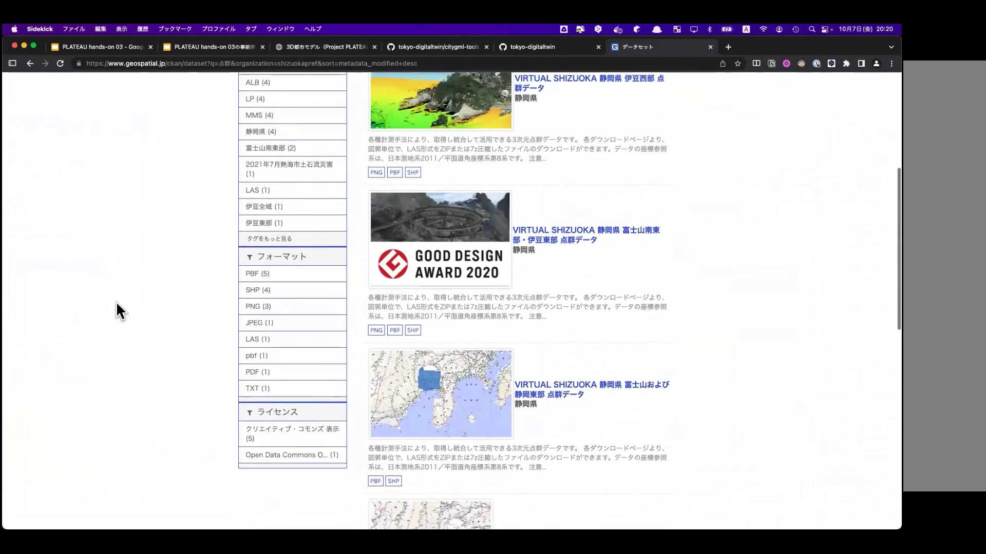
{"action": "scroll", "coordinate": [116, 301], "scroll_direction": "up", "scroll_amount": 2}
{"action": "scroll", "coordinate": [116, 302], "scroll_direction": "up", "scroll_amount": 2}
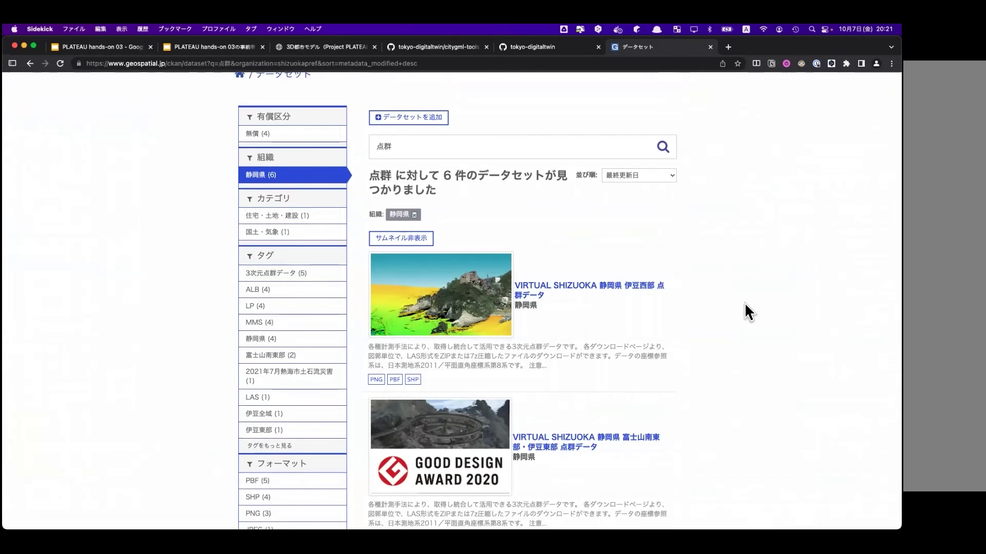
{"action": "scroll", "coordinate": [724, 355], "scroll_direction": "down", "scroll_amount": 2}
{"action": "scroll", "coordinate": [723, 349], "scroll_direction": "down", "scroll_amount": 1}
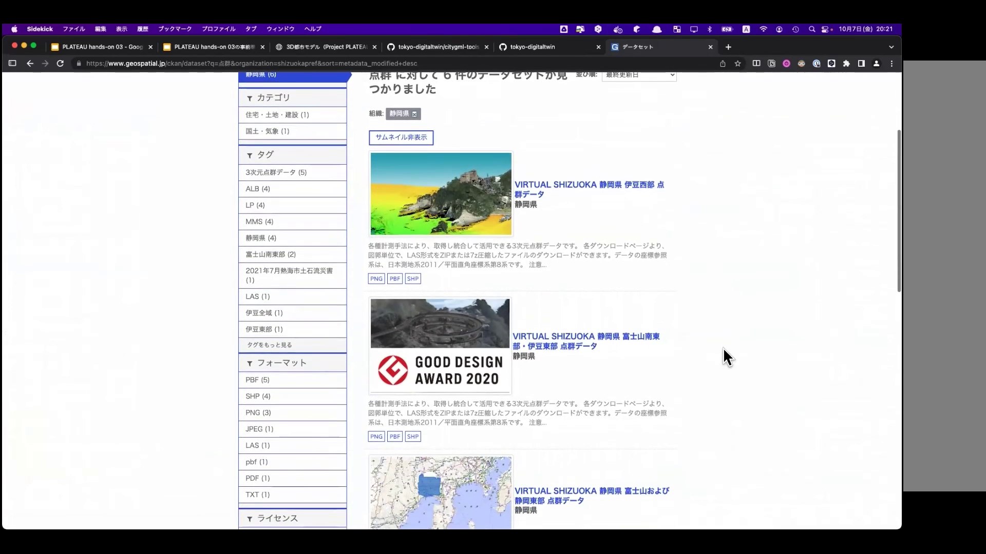
{"action": "scroll", "coordinate": [721, 349], "scroll_direction": "down", "scroll_amount": 2}
{"action": "scroll", "coordinate": [713, 360], "scroll_direction": "down", "scroll_amount": 1}
{"action": "scroll", "coordinate": [710, 365], "scroll_direction": "down", "scroll_amount": 1}
{"action": "scroll", "coordinate": [710, 366], "scroll_direction": "down", "scroll_amount": 2}
{"action": "scroll", "coordinate": [711, 367], "scroll_direction": "down", "scroll_amount": 2}
{"action": "scroll", "coordinate": [711, 367], "scroll_direction": "down", "scroll_amount": 2}
{"action": "scroll", "coordinate": [711, 367], "scroll_direction": "up", "scroll_amount": 1}
{"action": "scroll", "coordinate": [711, 372], "scroll_direction": "up", "scroll_amount": 5}
{"action": "scroll", "coordinate": [710, 372], "scroll_direction": "up", "scroll_amount": 7}
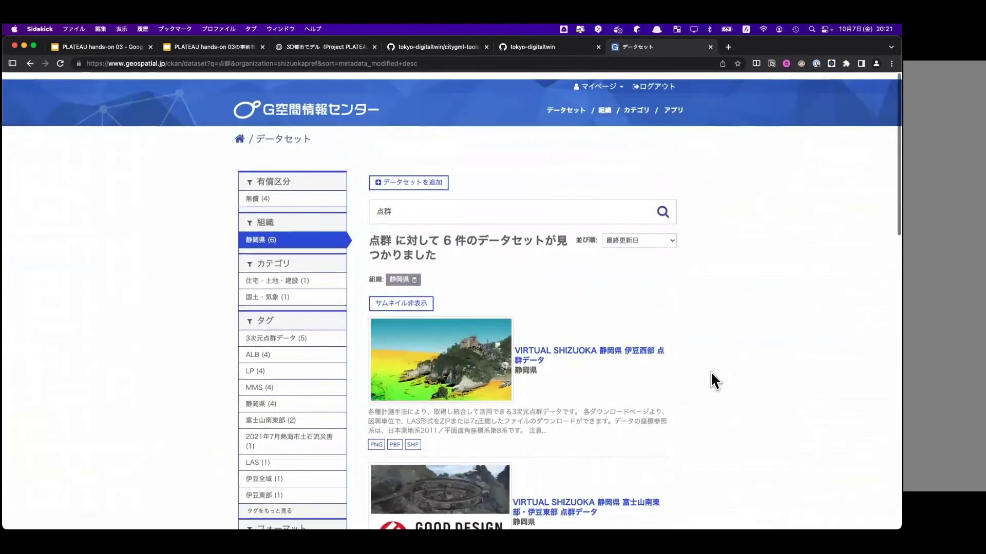
{"action": "scroll", "coordinate": [625, 386], "scroll_direction": "down", "scroll_amount": 3}
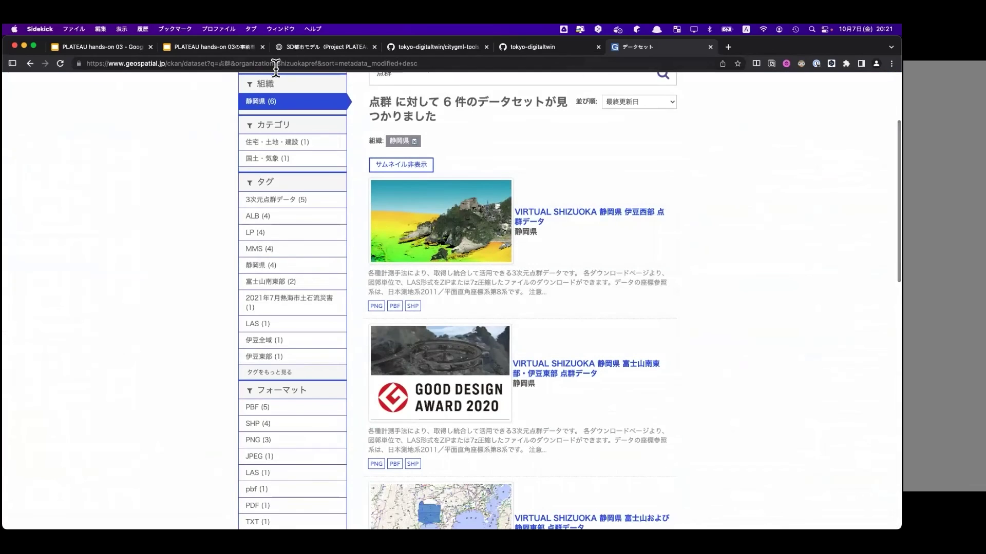
- Back in the slides, move through slides 98 and 99, highlighting both download URLs
{"action": "left_click", "coordinate": [148, 50]}
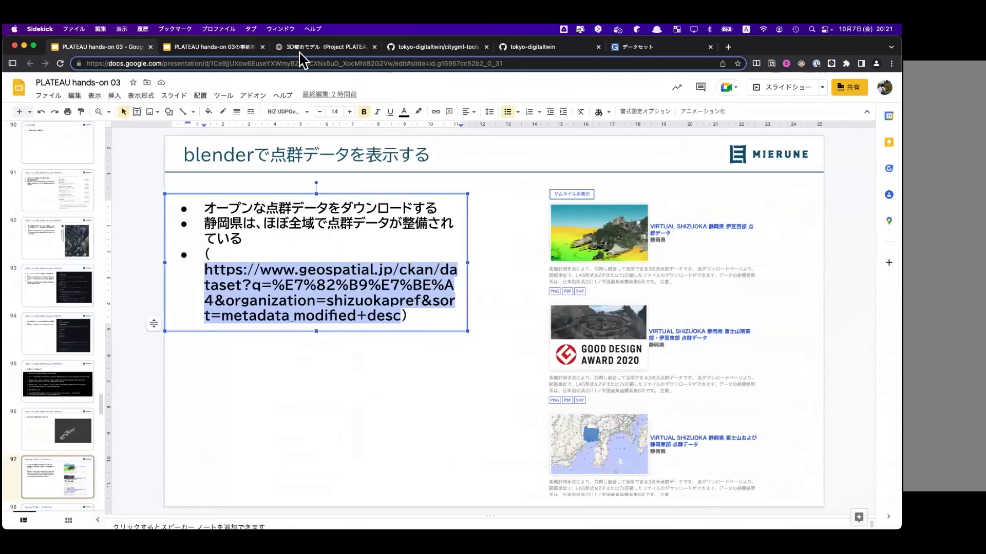
{"action": "left_click", "coordinate": [332, 390]}
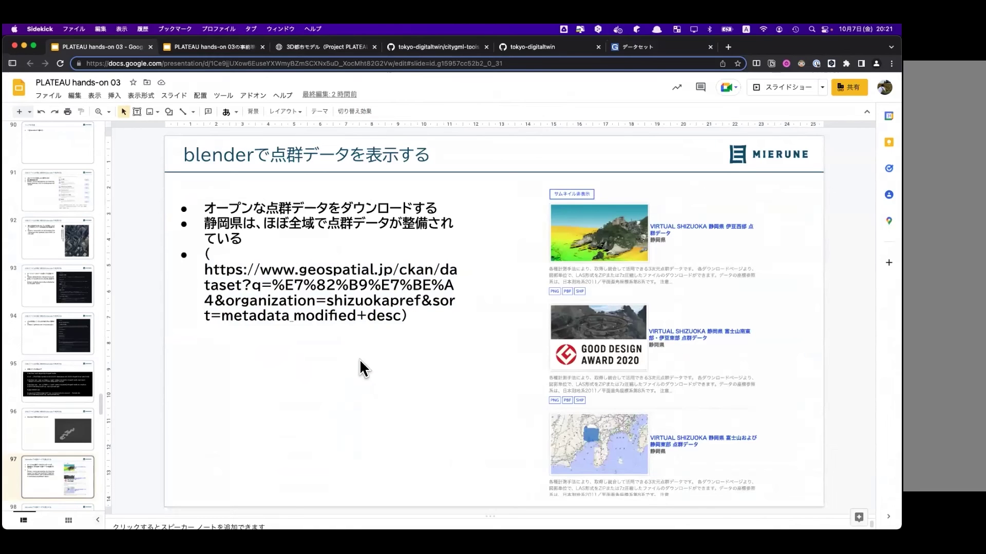
{"action": "key", "text": "Down"}
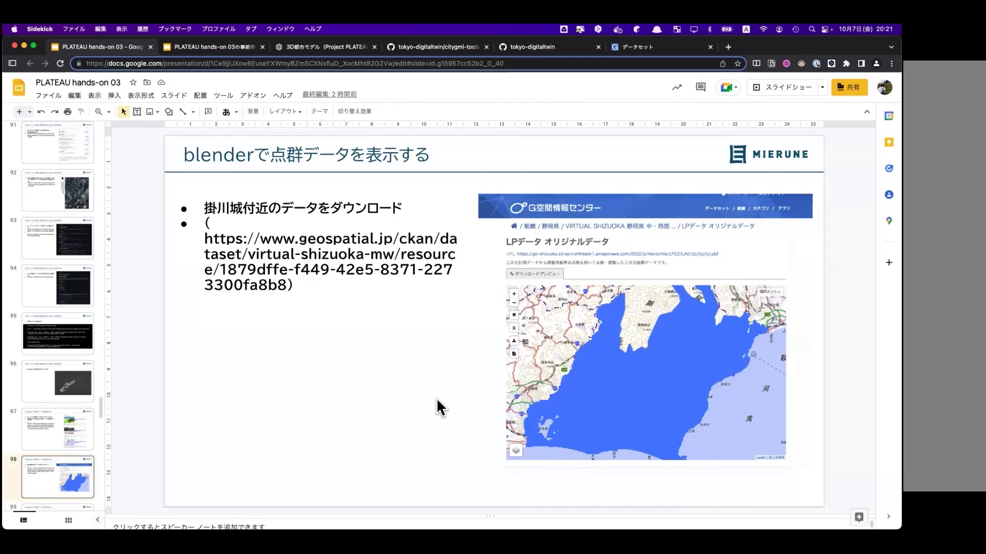
{"action": "key", "text": "Down"}
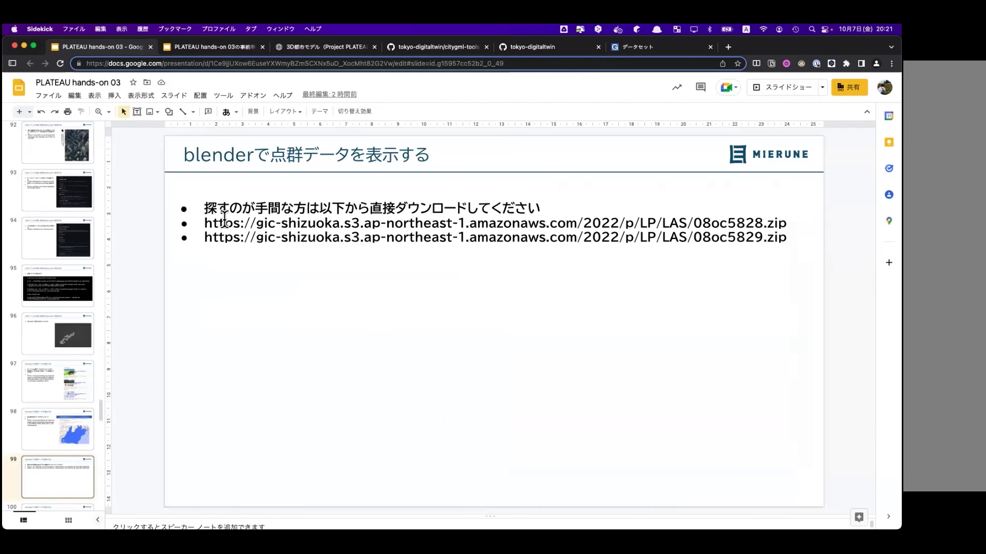
{"action": "left_click_drag", "start_coordinate": [204, 222], "coordinate": [559, 231]}
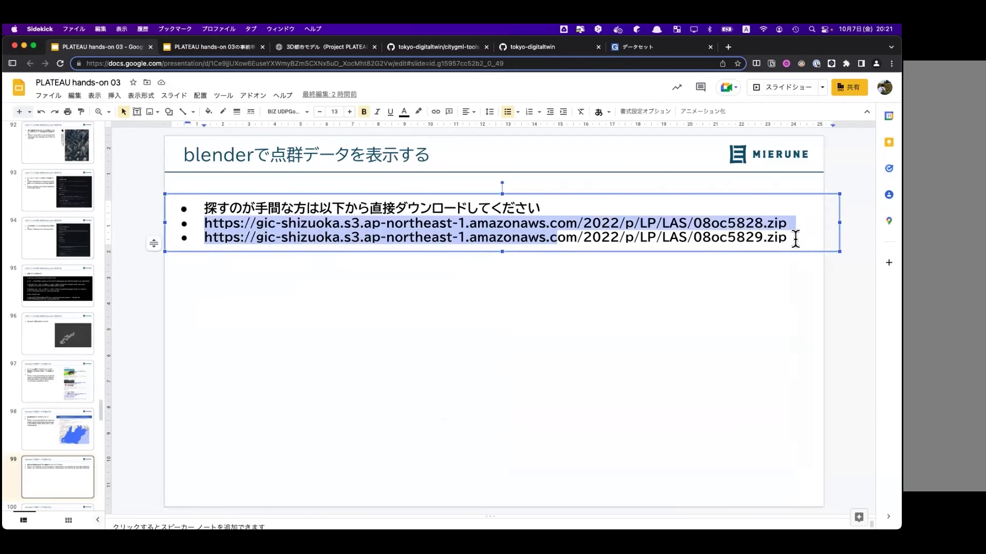
{"action": "left_click_drag", "start_coordinate": [795, 239], "coordinate": [210, 227]}
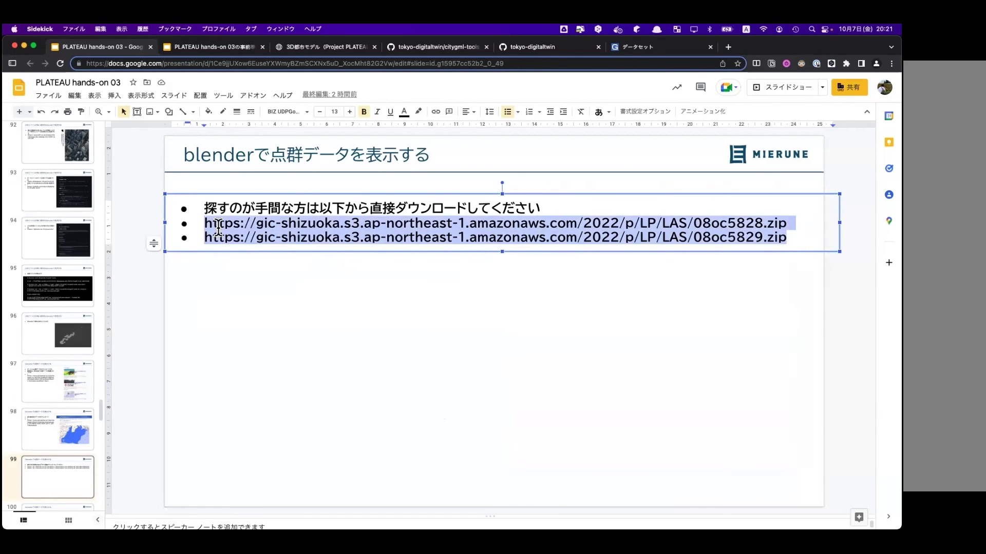
{"action": "left_click", "coordinate": [296, 304]}
- On slide 100, highlight .las, the OSS mention and CloudCompare in the bullets
{"action": "key", "text": "Down"}
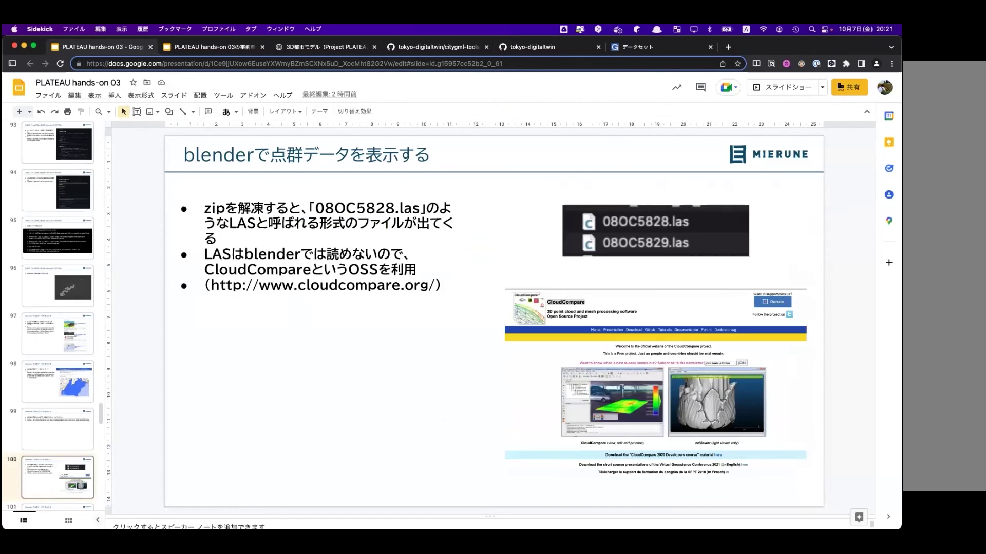
{"action": "left_click", "coordinate": [421, 210]}
{"action": "left_click_drag", "start_coordinate": [421, 209], "coordinate": [394, 209]}
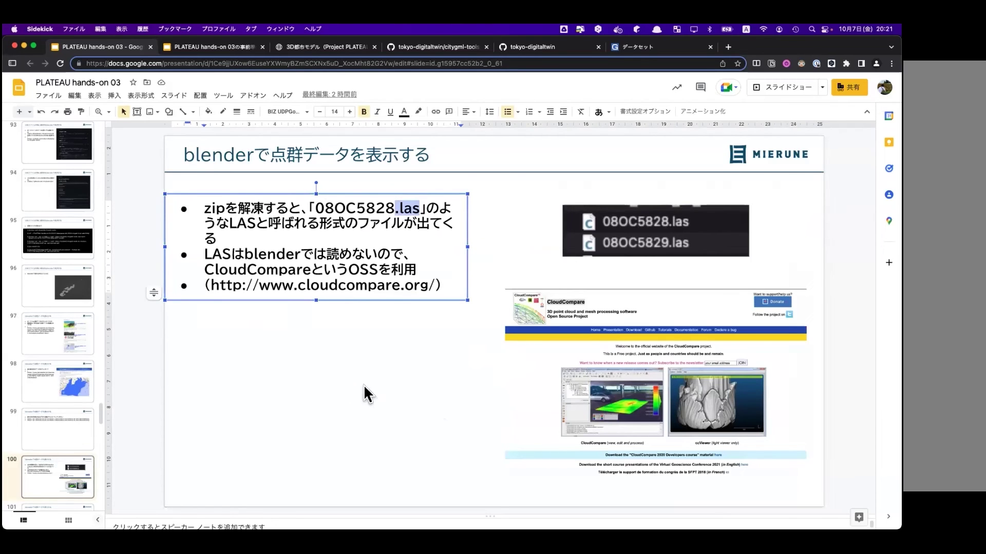
{"action": "left_click", "coordinate": [340, 386]}
{"action": "key", "text": "Down"}
{"action": "key", "text": "Up"}
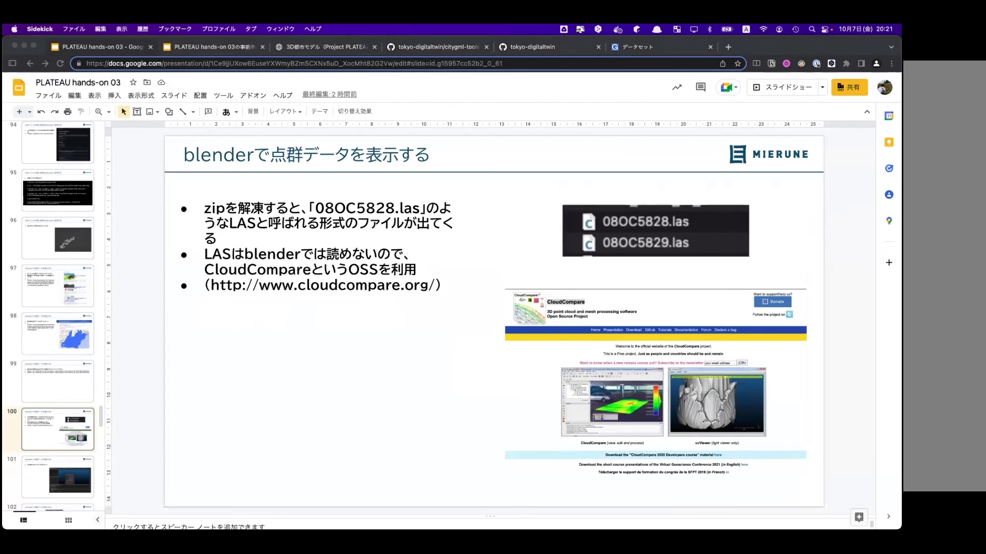
{"action": "left_click", "coordinate": [358, 328]}
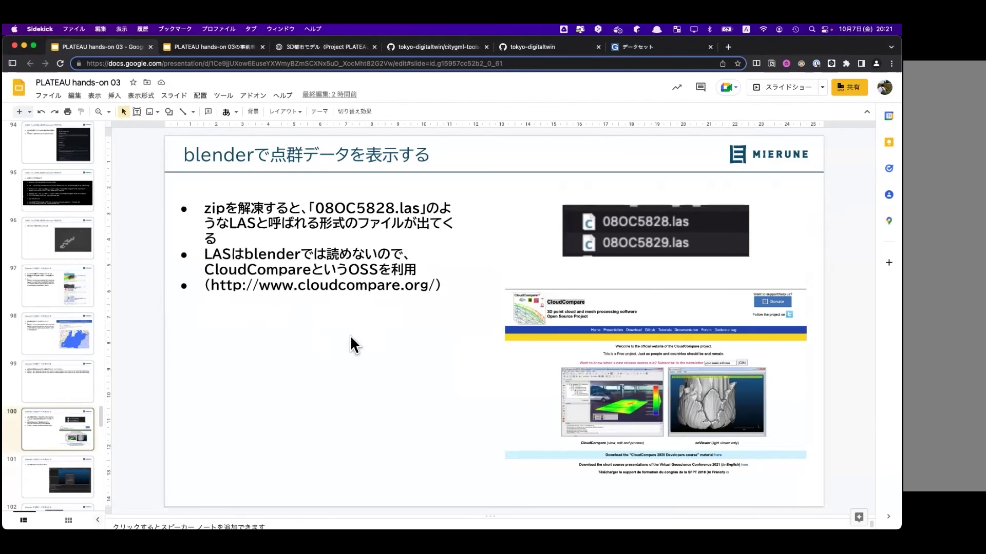
{"action": "left_click_drag", "start_coordinate": [207, 272], "coordinate": [374, 272]}
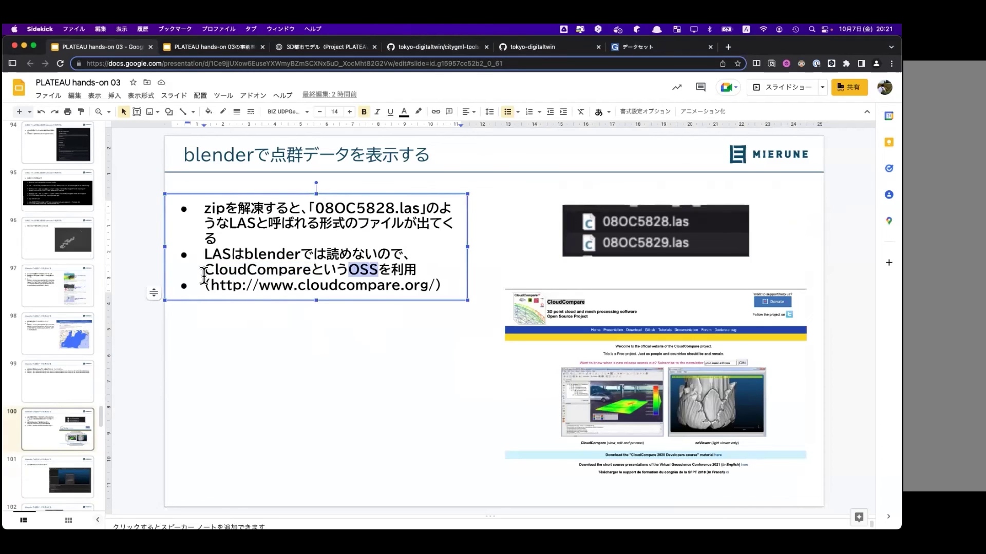
{"action": "left_click_drag", "start_coordinate": [205, 271], "coordinate": [311, 270]}
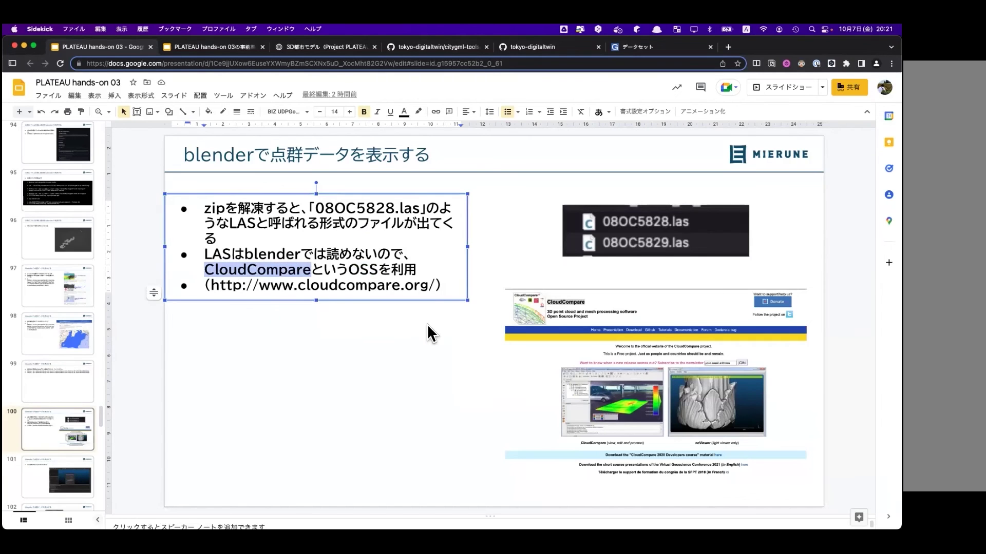
- Clear the selection, advance a slide and show all open windows
{"action": "key", "text": "ctrl+Up"}
{"action": "left_click", "coordinate": [566, 399]}
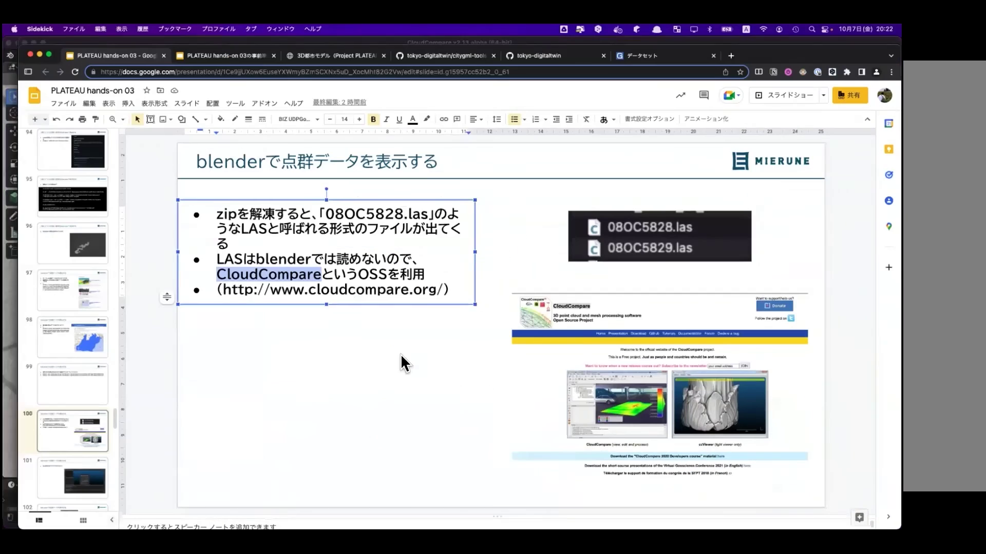
{"action": "left_click", "coordinate": [402, 363]}
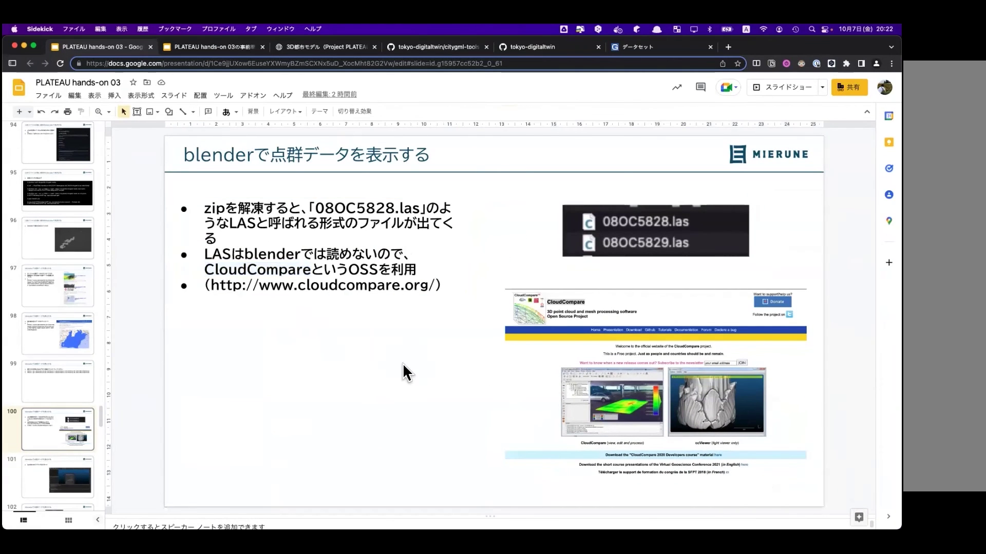
{"action": "key", "text": "Down"}
{"action": "key", "text": "ctrl+Up"}
- Drag 08OC5828.las and 08OC5829.las into CloudCompare, applying all fields and the global shift
{"action": "left_click", "coordinate": [668, 180]}
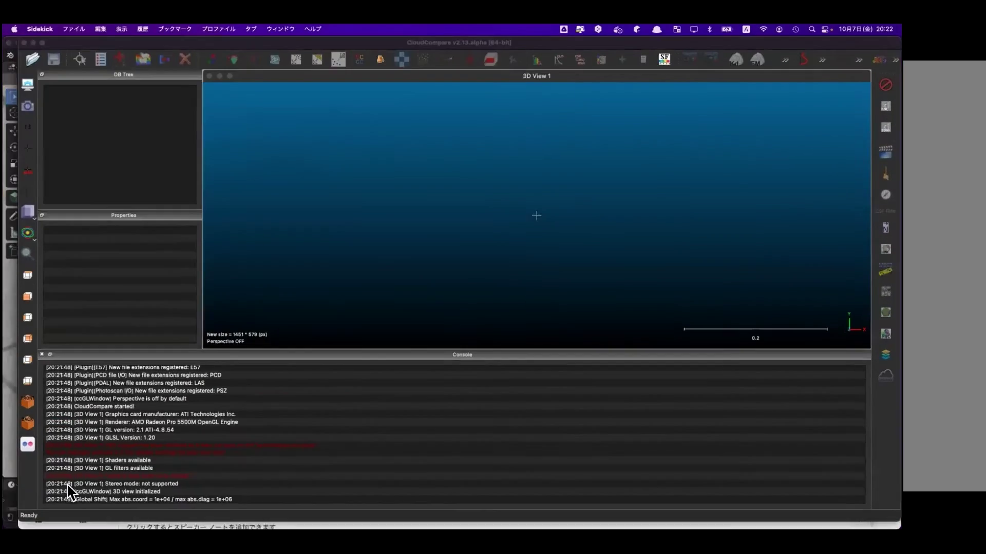
{"action": "key", "text": "ctrl+Up"}
{"action": "left_click", "coordinate": [121, 391]}
{"action": "left_click", "coordinate": [133, 341]}
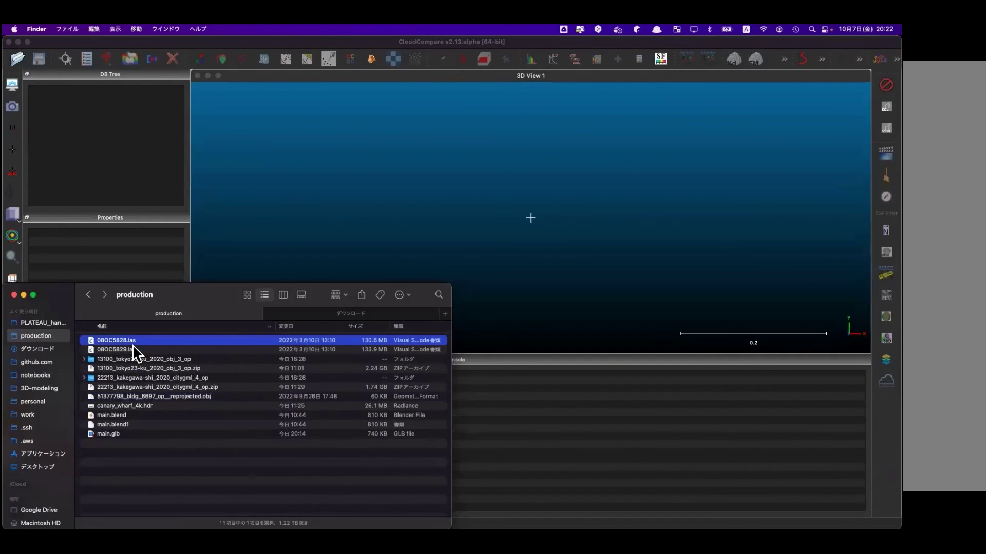
{"action": "left_click_drag", "start_coordinate": [140, 347], "coordinate": [451, 203]}
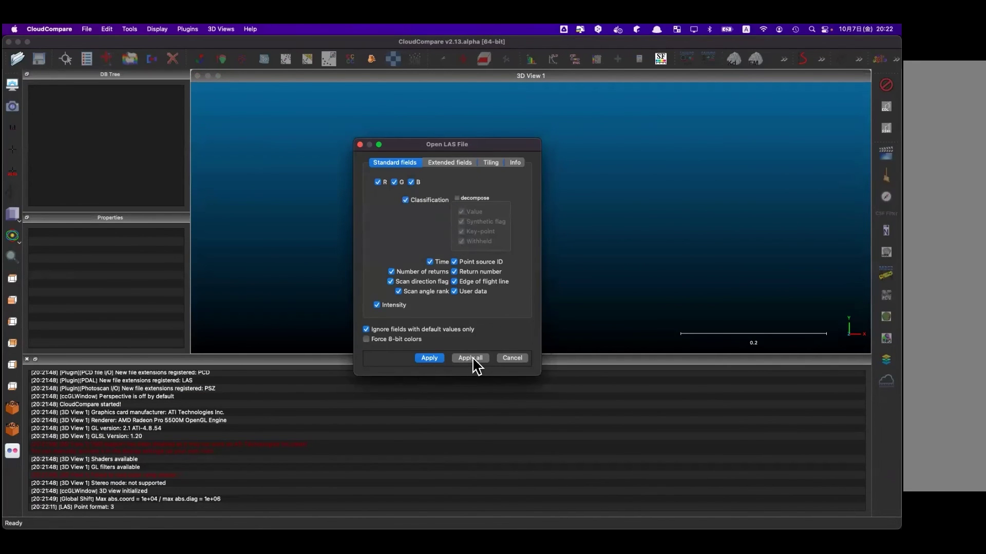
{"action": "left_click", "coordinate": [473, 359]}
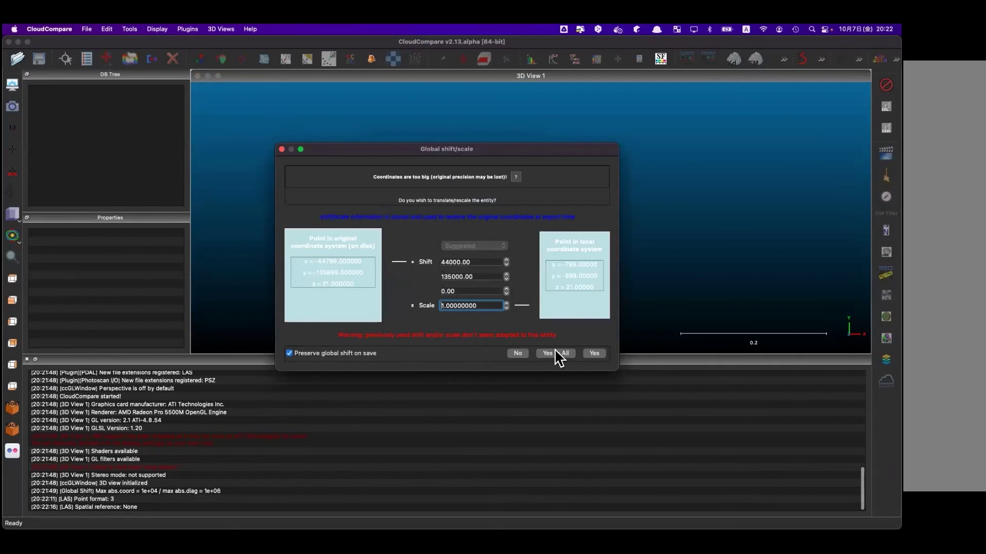
{"action": "left_click", "coordinate": [566, 353]}
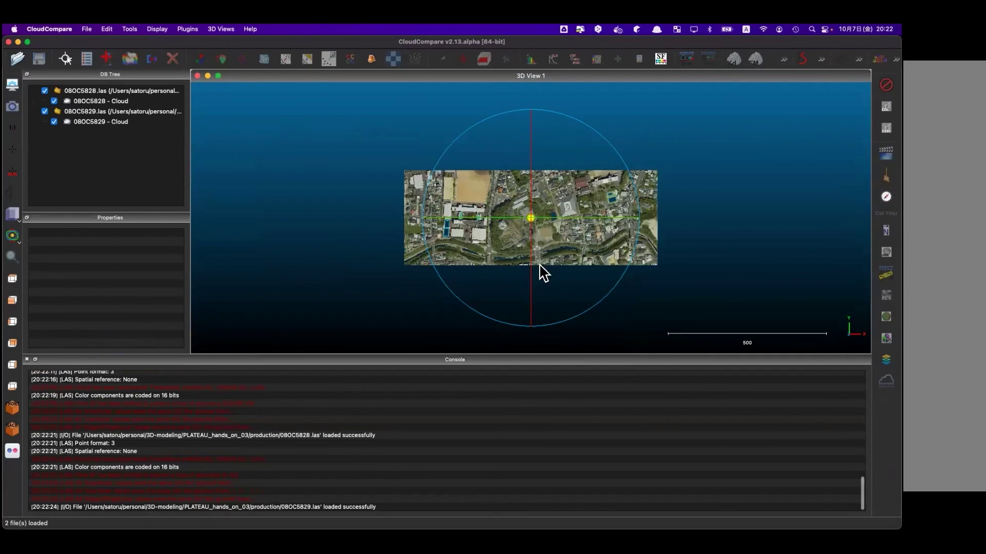
- Zoom in on the point cloud and orbit to oblique and sea-side views
{"action": "scroll", "coordinate": [532, 252], "scroll_direction": "up", "scroll_amount": 3}
{"action": "scroll", "coordinate": [540, 231], "scroll_direction": "down", "scroll_amount": 1}
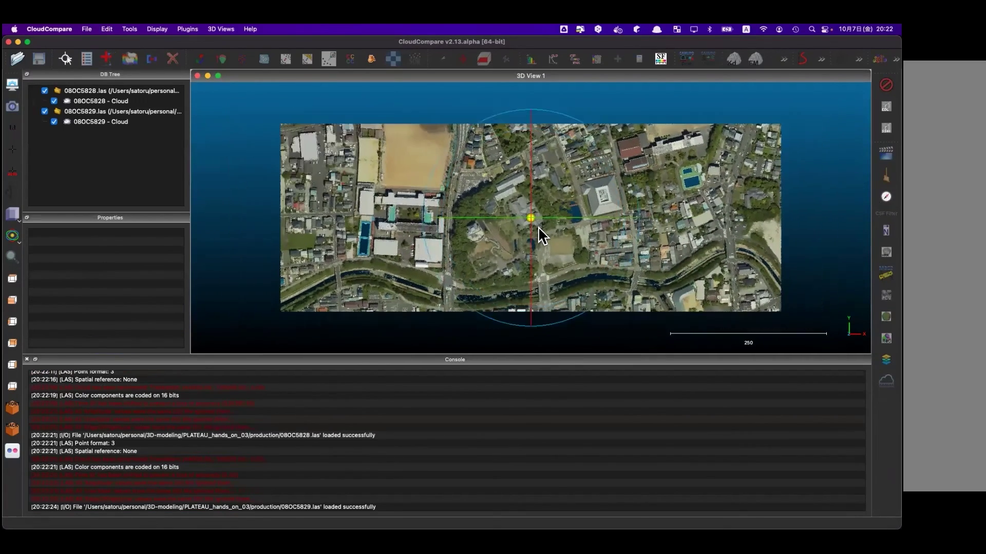
{"action": "scroll", "coordinate": [538, 226], "scroll_direction": "up", "scroll_amount": 3}
{"action": "scroll", "coordinate": [545, 256], "scroll_direction": "up", "scroll_amount": 2}
{"action": "mouse_move", "coordinate": [542, 265]}
{"action": "left_mouse_down"}
{"action": "mouse_move", "coordinate": [528, 216]}
{"action": "mouse_move", "coordinate": [535, 104]}
{"action": "mouse_move", "coordinate": [486, 214]}
{"action": "left_mouse_up"}
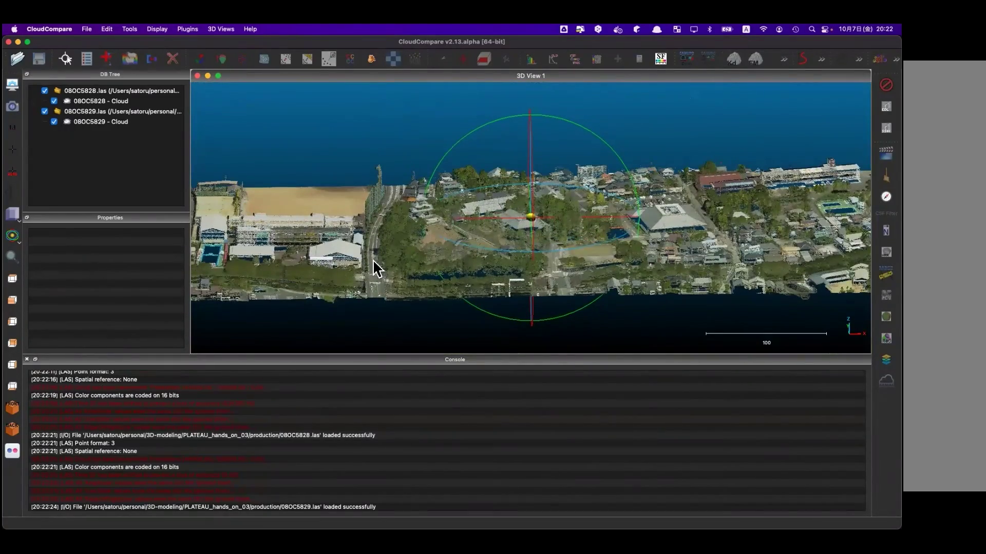
{"action": "scroll", "coordinate": [372, 260], "scroll_direction": "up", "scroll_amount": 1}
{"action": "scroll", "coordinate": [371, 242], "scroll_direction": "up", "scroll_amount": 1}
{"action": "scroll", "coordinate": [371, 241], "scroll_direction": "up", "scroll_amount": 1}
{"action": "scroll", "coordinate": [371, 239], "scroll_direction": "up", "scroll_amount": 1}
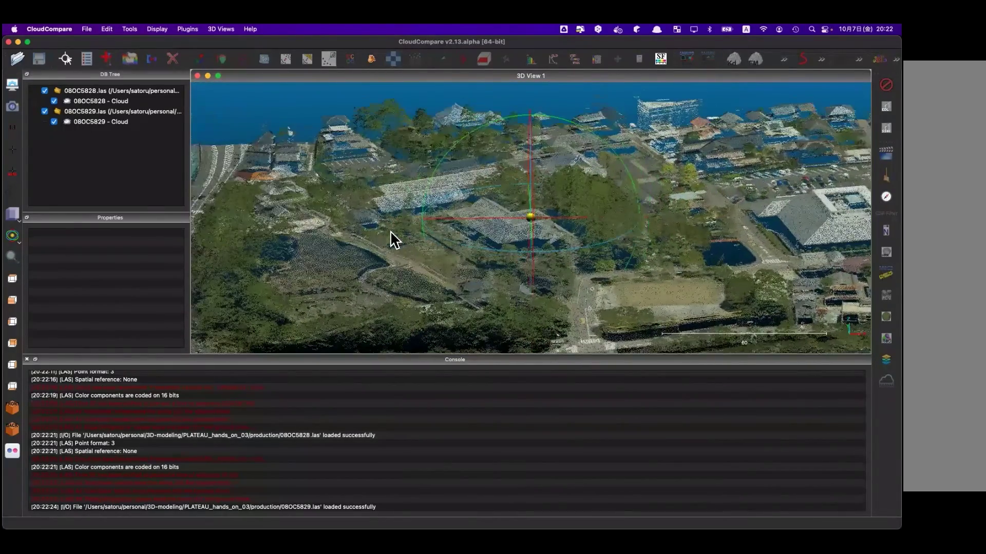
{"action": "scroll", "coordinate": [385, 236], "scroll_direction": "up", "scroll_amount": 1}
{"action": "scroll", "coordinate": [380, 237], "scroll_direction": "up", "scroll_amount": 1}
{"action": "scroll", "coordinate": [380, 237], "scroll_direction": "up", "scroll_amount": 1}
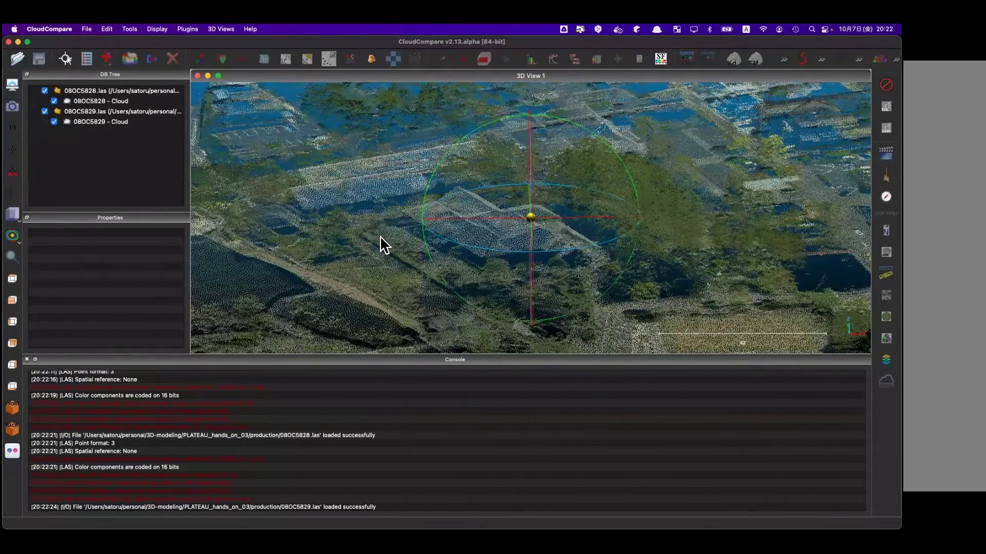
{"action": "scroll", "coordinate": [380, 237], "scroll_direction": "down", "scroll_amount": 3}
{"action": "scroll", "coordinate": [380, 234], "scroll_direction": "down", "scroll_amount": 1}
{"action": "mouse_move", "coordinate": [380, 234]}
{"action": "left_mouse_down"}
{"action": "mouse_move", "coordinate": [464, 246]}
{"action": "mouse_move", "coordinate": [310, 257]}
{"action": "mouse_move", "coordinate": [451, 246]}
{"action": "mouse_move", "coordinate": [481, 229]}
{"action": "mouse_move", "coordinate": [440, 233]}
{"action": "mouse_move", "coordinate": [434, 251]}
{"action": "mouse_move", "coordinate": [519, 238]}
{"action": "mouse_move", "coordinate": [502, 272]}
{"action": "left_mouse_up"}
{"action": "scroll", "coordinate": [481, 230], "scroll_direction": "up", "scroll_amount": 2}
{"action": "scroll", "coordinate": [456, 245], "scroll_direction": "down", "scroll_amount": 2}
{"action": "scroll", "coordinate": [451, 238], "scroll_direction": "down", "scroll_amount": 2}
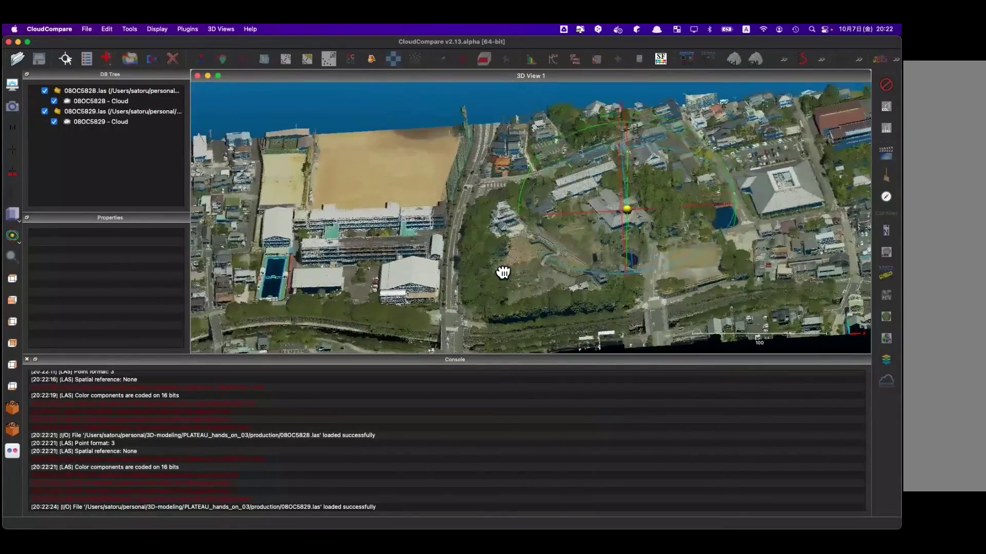
- Check the production folder in Finder, selecting 08OC5829.las, then return to CloudCompare
{"action": "key", "text": "ctrl+Up"}
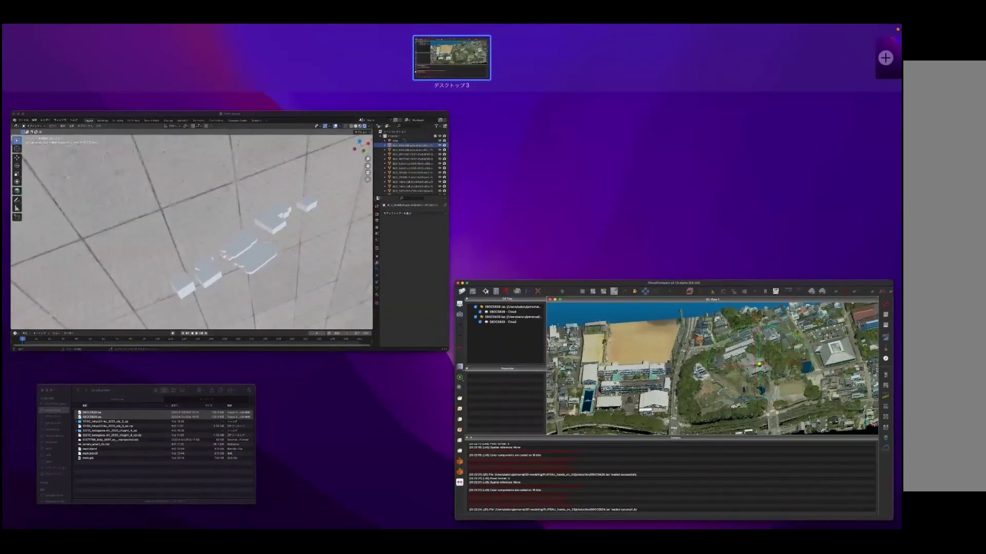
{"action": "key", "text": "ctrl+Up"}
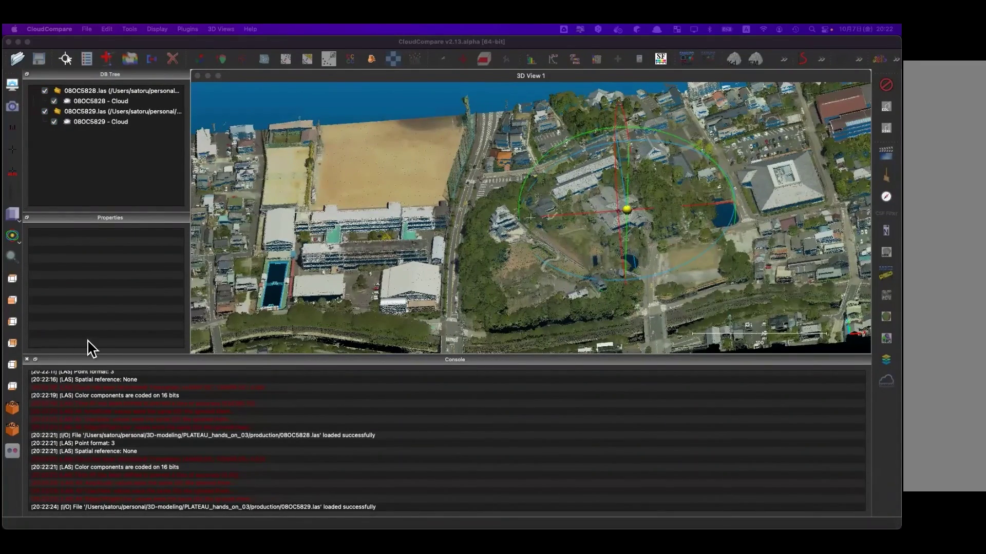
{"action": "key", "text": "ctrl+Up"}
{"action": "left_click", "coordinate": [125, 379]}
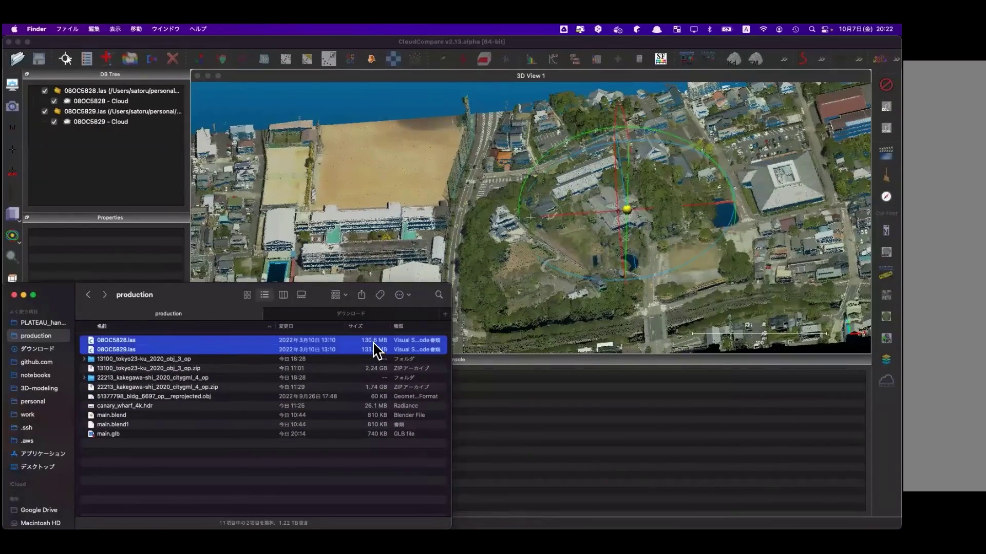
{"action": "left_click", "coordinate": [372, 350]}
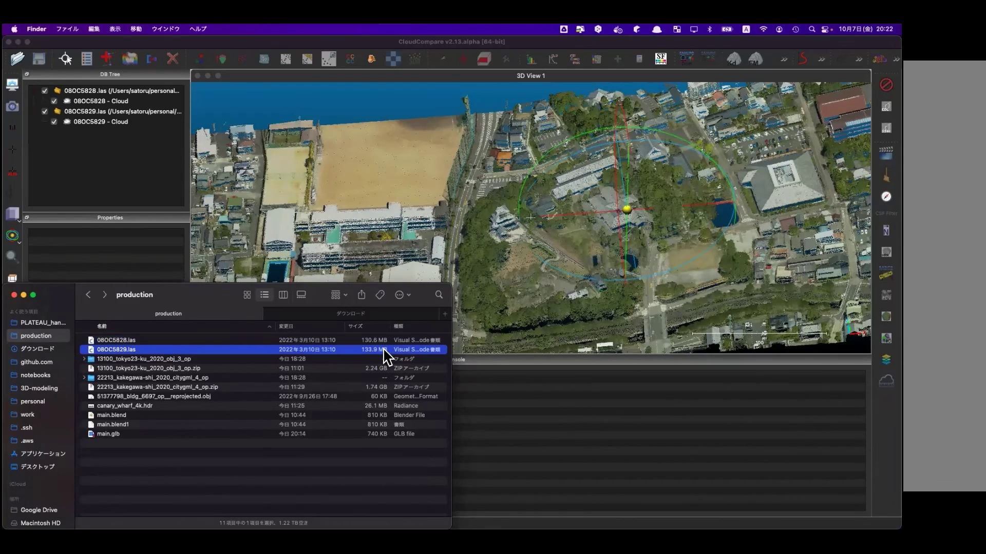
{"action": "left_click", "coordinate": [504, 214]}
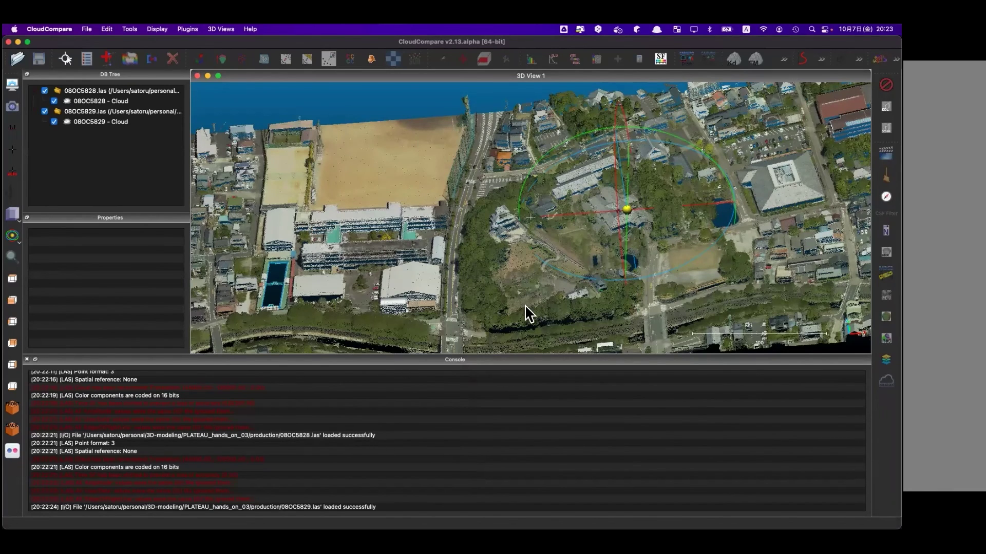
- Orbit and zoom to a closer oblique view of the town
{"action": "mouse_move", "coordinate": [539, 286]}
{"action": "left_mouse_down"}
{"action": "mouse_move", "coordinate": [537, 251]}
{"action": "mouse_move", "coordinate": [491, 231]}
{"action": "mouse_move", "coordinate": [496, 270]}
{"action": "left_mouse_up"}
{"action": "scroll", "coordinate": [549, 241], "scroll_direction": "up", "scroll_amount": 2}
{"action": "scroll", "coordinate": [548, 246], "scroll_direction": "up", "scroll_amount": 2}
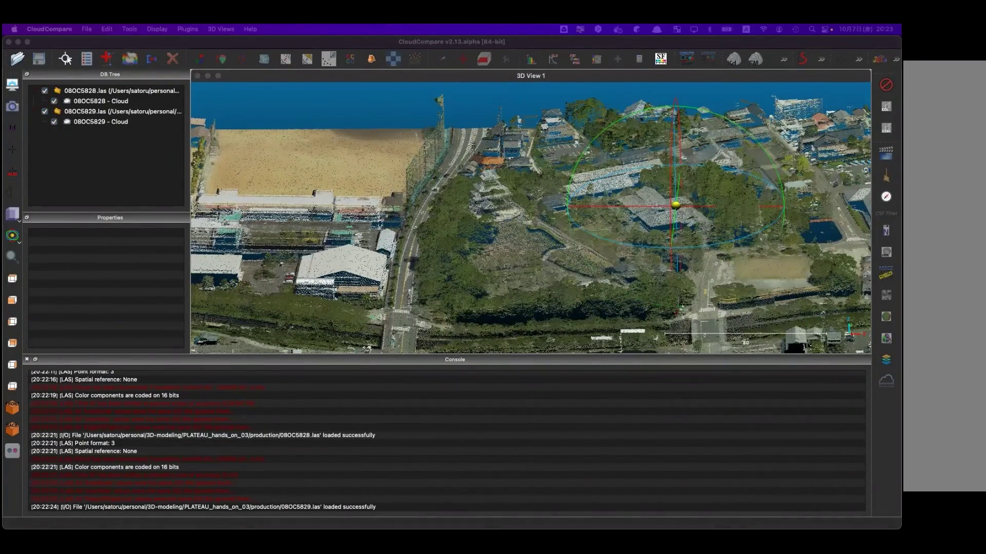
- Try merging the two LAS file entries, which only raises a clouds-only warning
{"action": "left_click", "coordinate": [96, 93]}
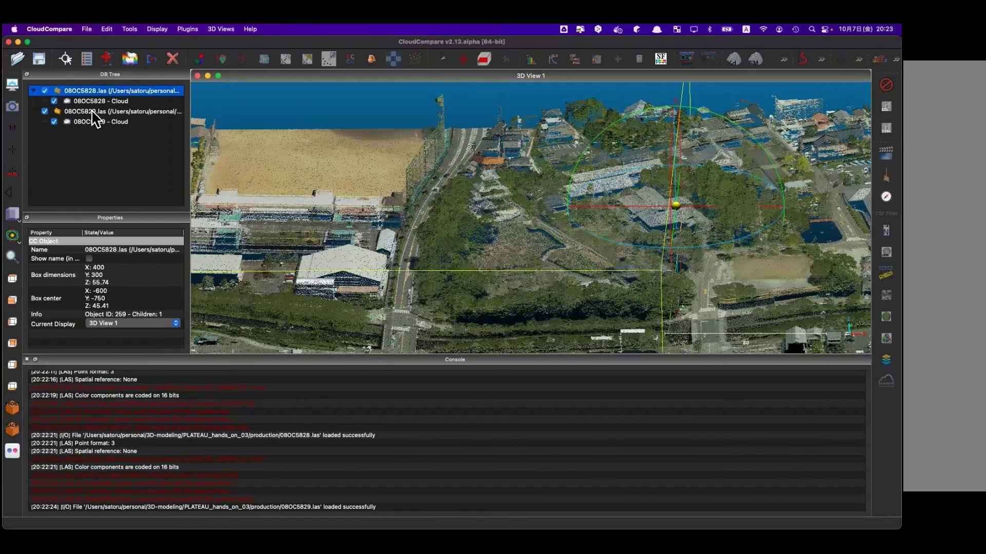
{"action": "left_click", "coordinate": [93, 111], "text": "super"}
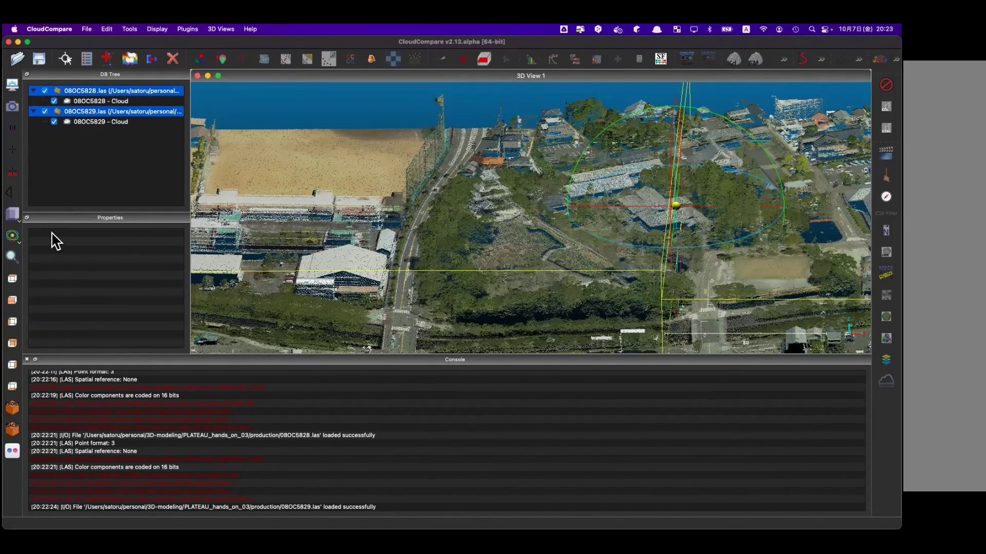
{"action": "left_click", "coordinate": [106, 28]}
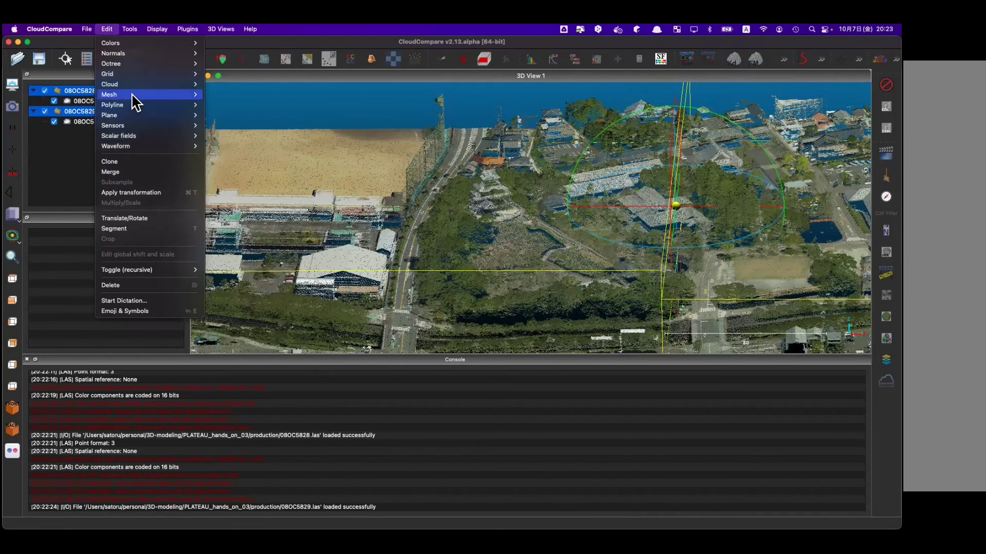
{"action": "left_click", "coordinate": [135, 171]}
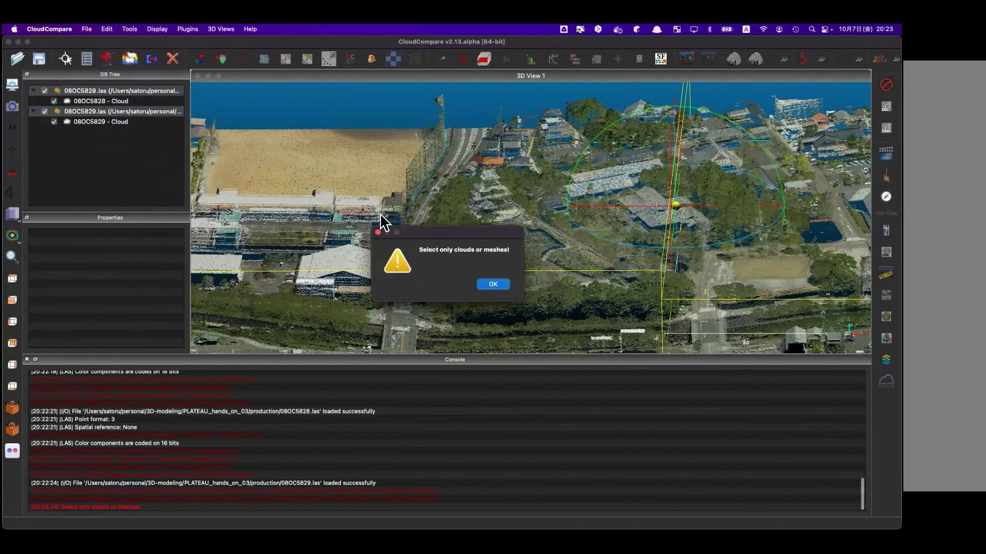
{"action": "left_click", "coordinate": [493, 284]}
- Merge the 08OC5828 and 08OC5829 clouds, declining the index scalar field
{"action": "left_click", "coordinate": [108, 101]}
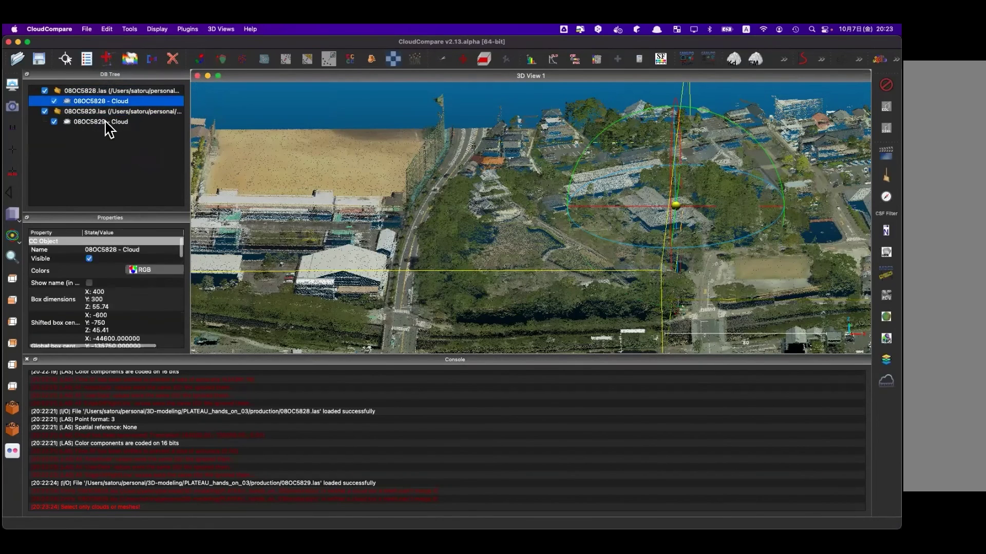
{"action": "left_click", "coordinate": [105, 122], "text": "ctrl"}
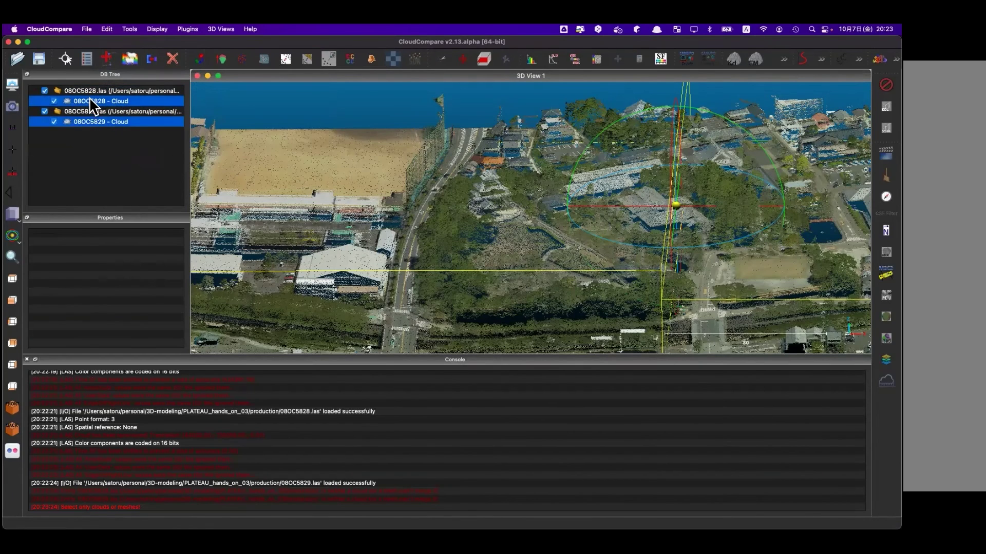
{"action": "left_click", "coordinate": [107, 29]}
{"action": "left_click", "coordinate": [118, 173]}
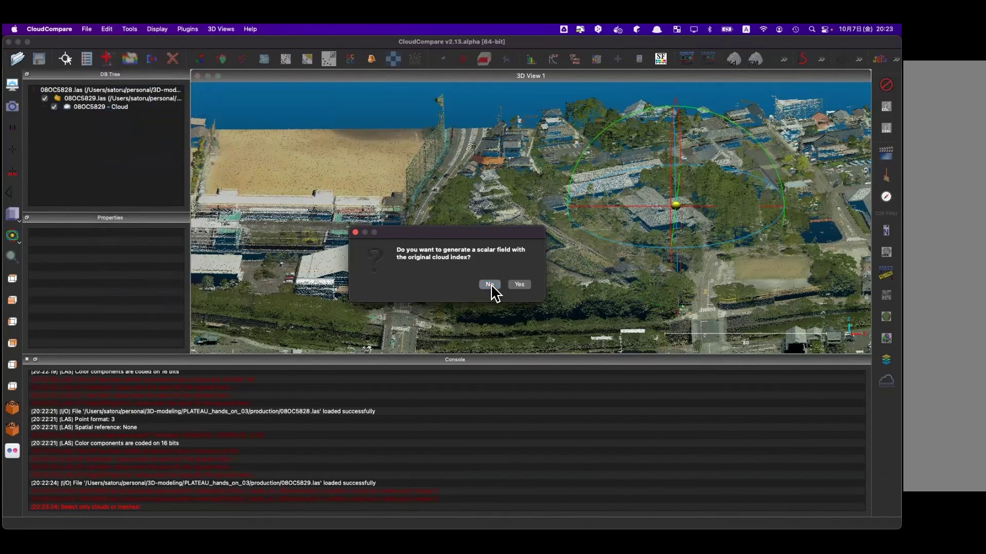
{"action": "left_click", "coordinate": [490, 285]}
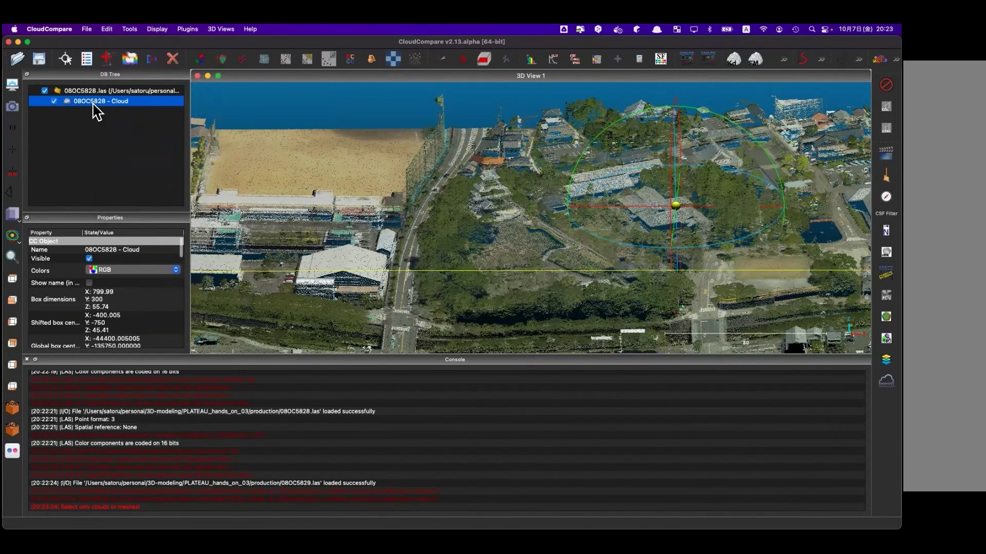
- Tilt the merged cloud to a view from above and reselect 08OC5828 - Cloud for editing
{"action": "mouse_move", "coordinate": [370, 204]}
{"action": "left_mouse_down"}
{"action": "mouse_move", "coordinate": [701, 196]}
{"action": "mouse_move", "coordinate": [768, 236]}
{"action": "left_mouse_up"}
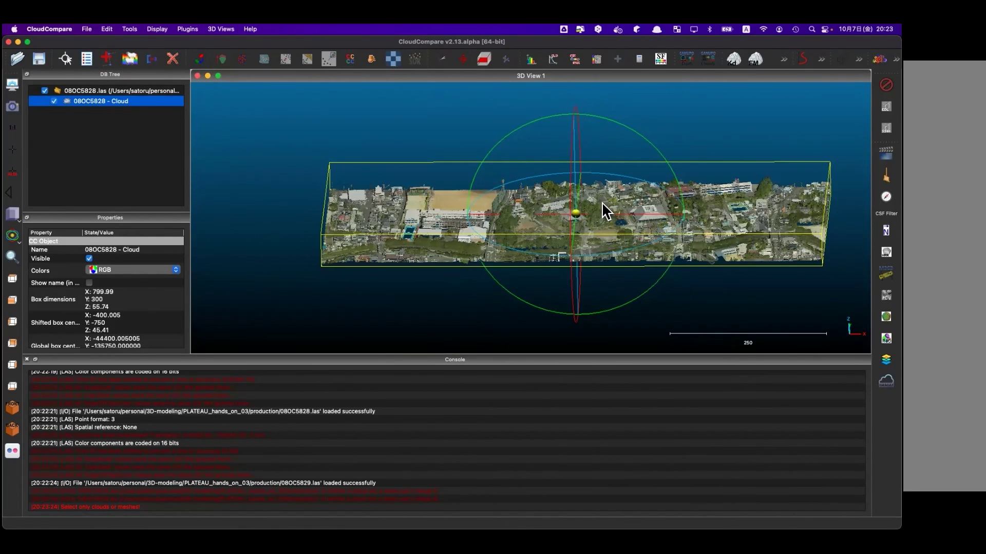
{"action": "left_click_drag", "start_coordinate": [578, 214], "coordinate": [549, 242]}
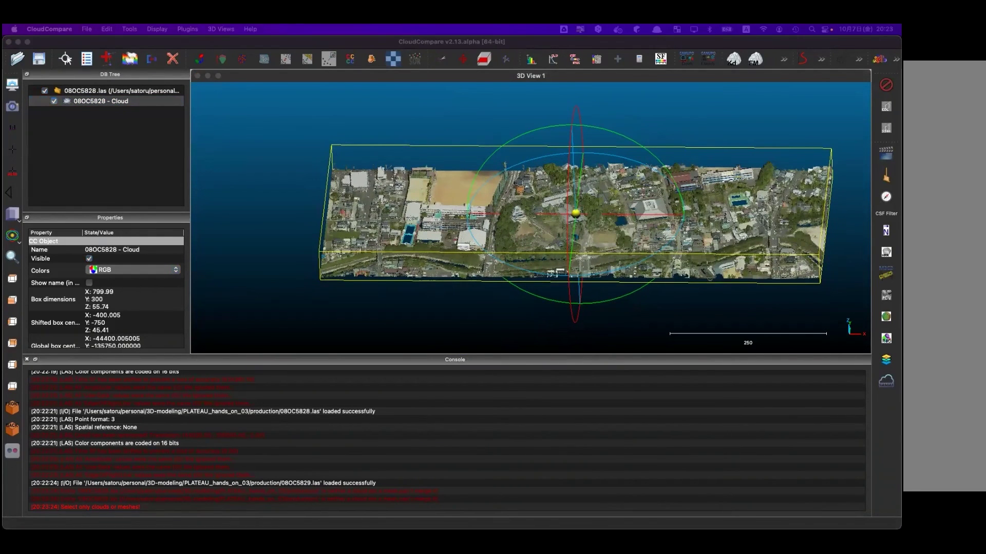
{"action": "left_click", "coordinate": [121, 109]}
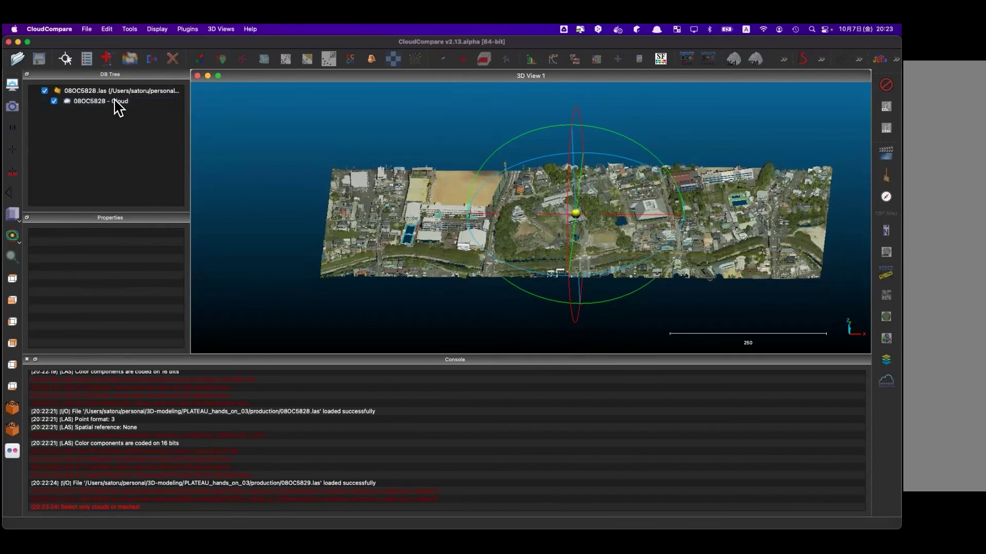
{"action": "left_click", "coordinate": [114, 102]}
{"action": "left_click", "coordinate": [107, 29]}
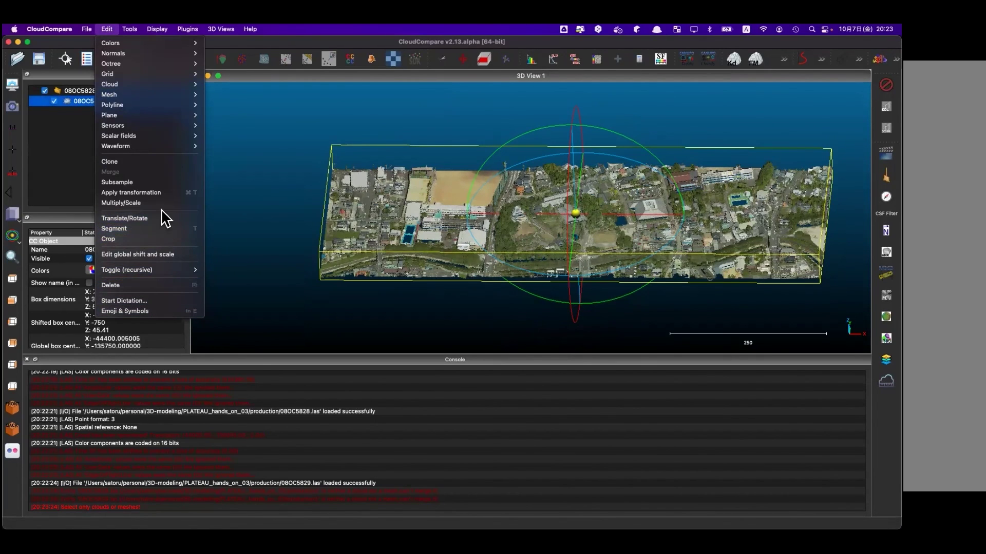
- Subsample 08OC5828 - Cloud by Space with min. space 1, then select Cloud.subsampled
{"action": "left_click", "coordinate": [153, 185]}
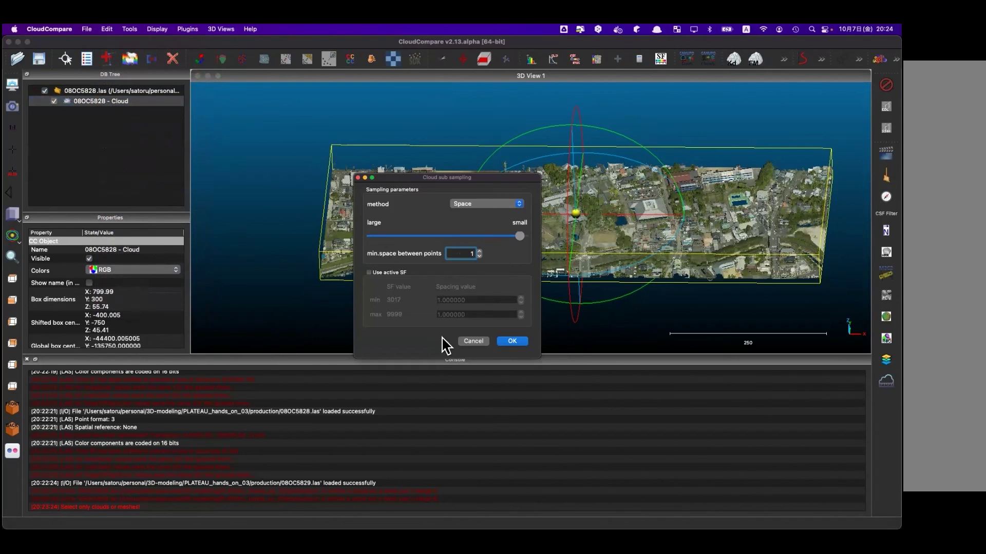
{"action": "left_click", "coordinate": [512, 342]}
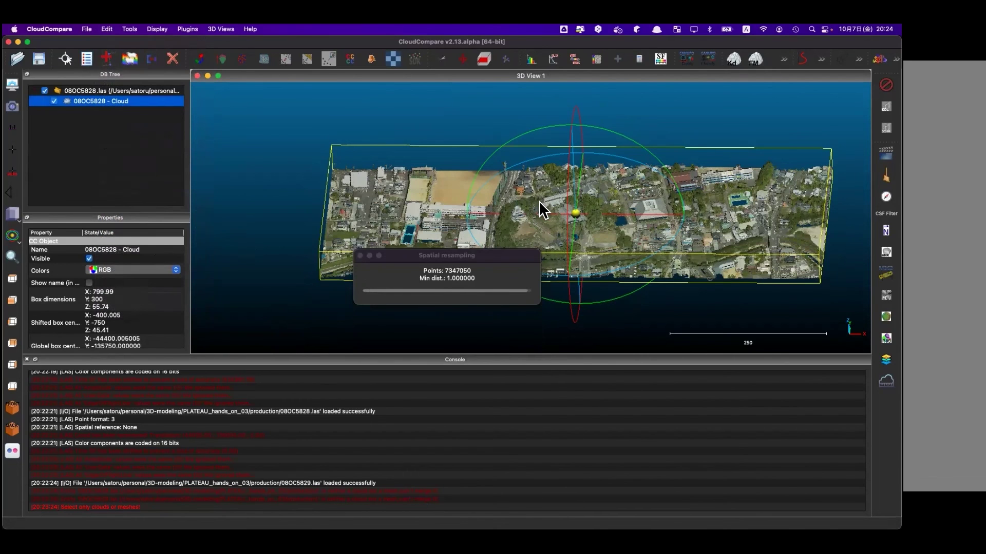
{"action": "scroll", "coordinate": [545, 210], "scroll_direction": "up", "scroll_amount": 2}
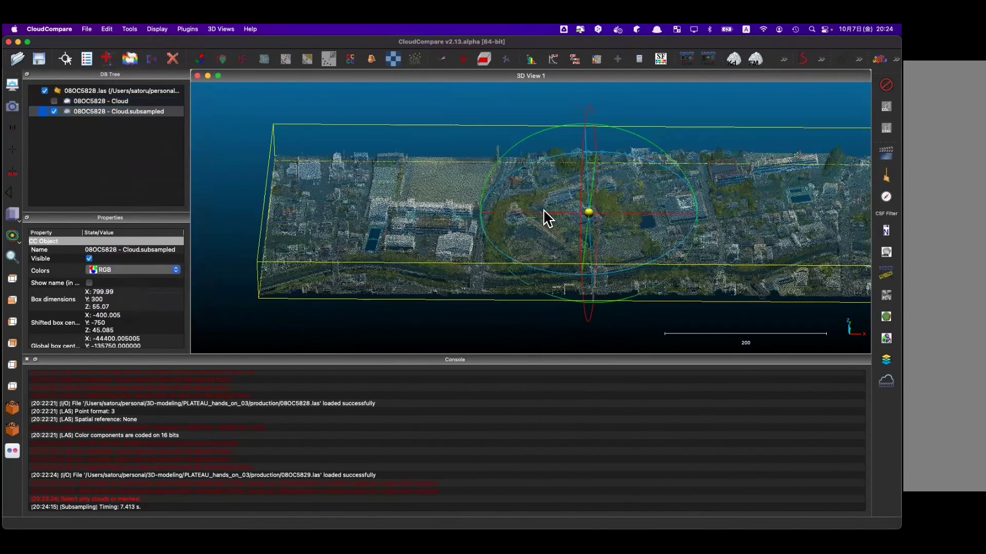
{"action": "scroll", "coordinate": [544, 210], "scroll_direction": "up", "scroll_amount": 2}
{"action": "scroll", "coordinate": [544, 209], "scroll_direction": "up", "scroll_amount": 2}
{"action": "scroll", "coordinate": [544, 209], "scroll_direction": "up", "scroll_amount": 1}
{"action": "scroll", "coordinate": [545, 217], "scroll_direction": "down", "scroll_amount": 3}
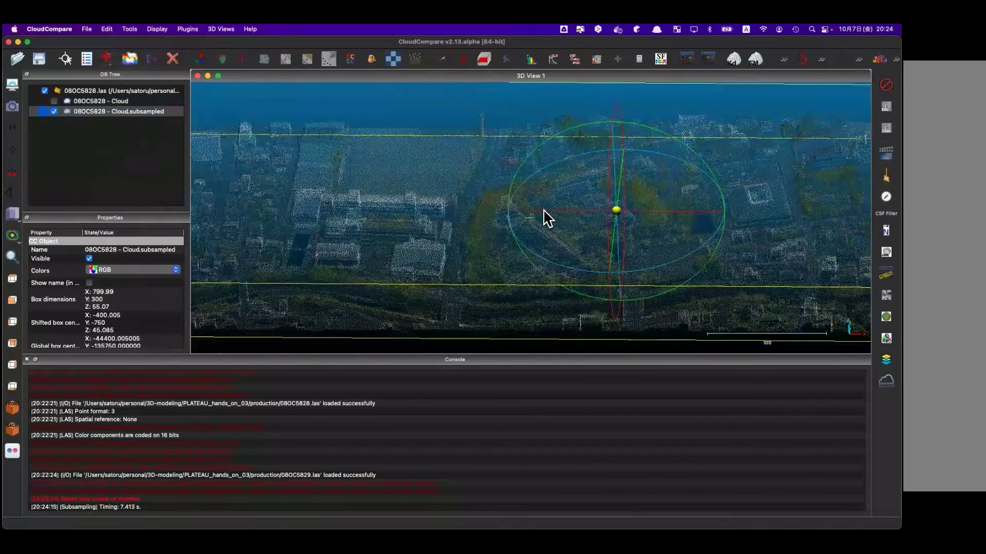
{"action": "scroll", "coordinate": [531, 218], "scroll_direction": "down", "scroll_amount": 1}
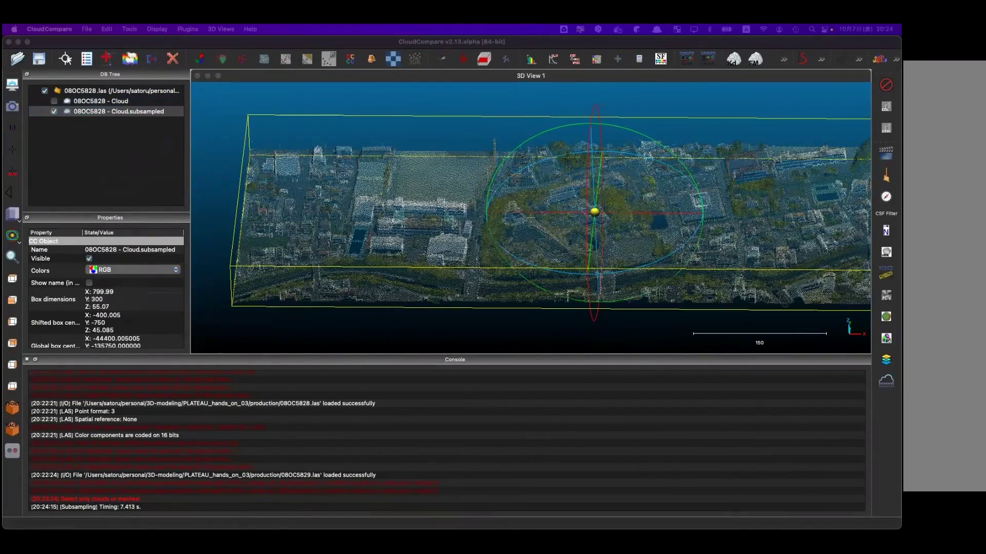
{"action": "left_click", "coordinate": [85, 110]}
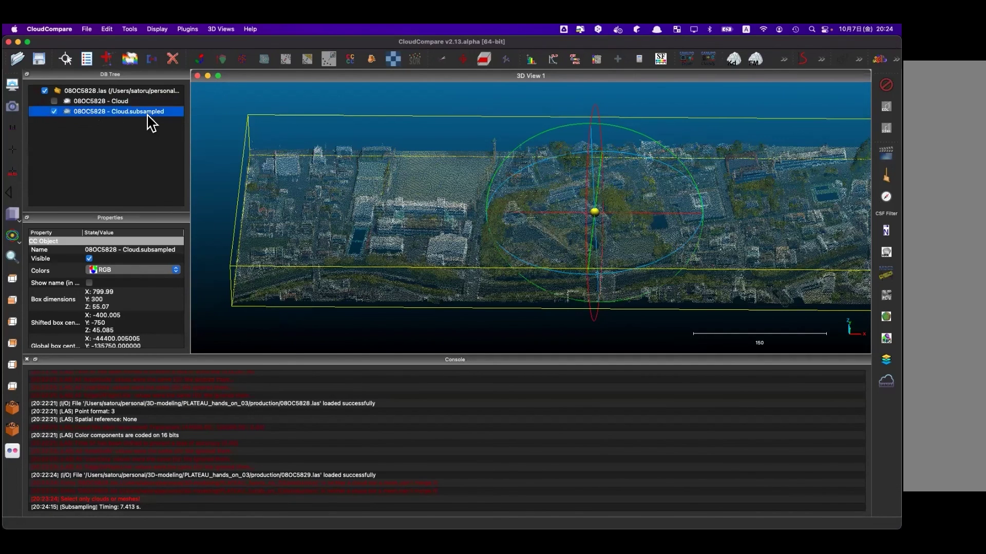
- Save the subsampled cloud to Downloads as binary PLY file 08OC5828.ply
{"action": "left_click", "coordinate": [107, 30]}
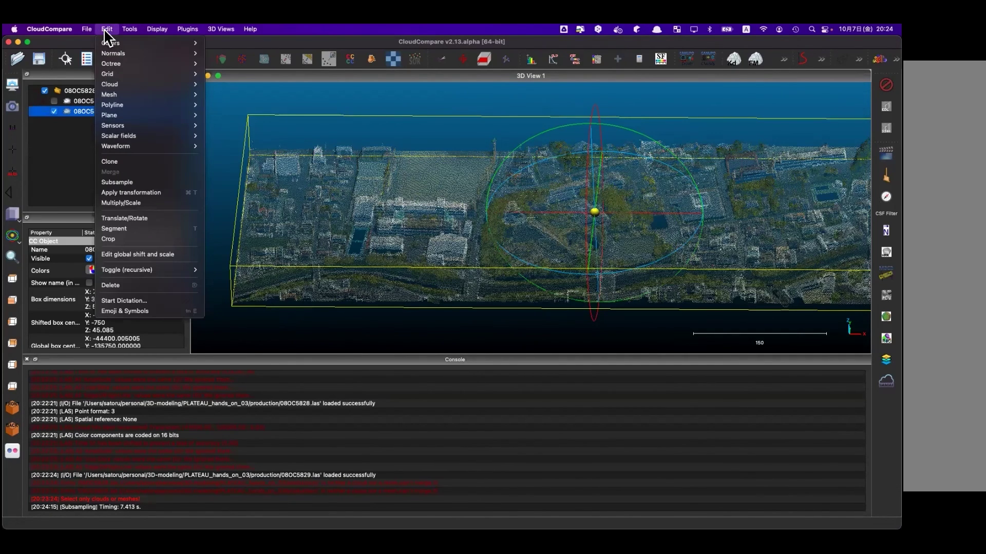
{"action": "left_click", "coordinate": [80, 155]}
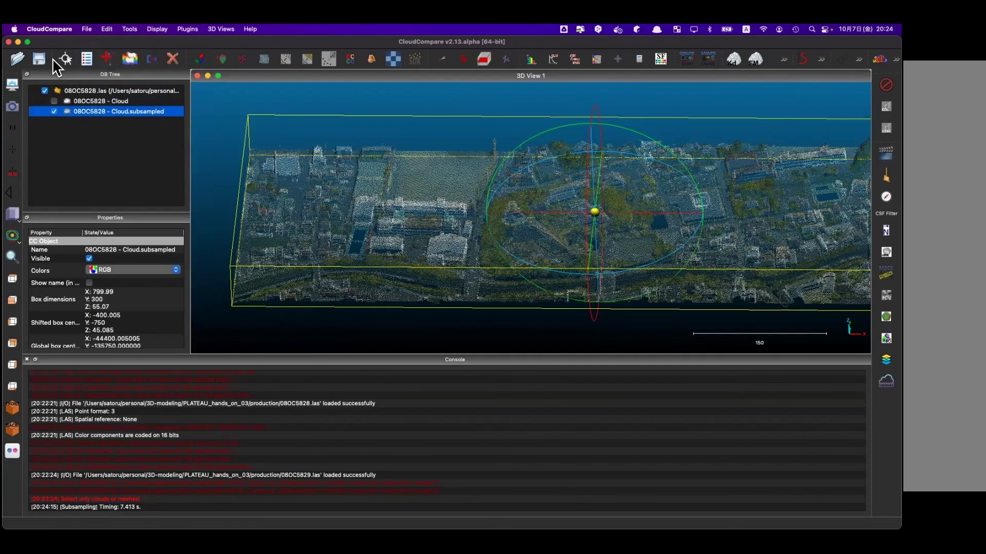
{"action": "left_click", "coordinate": [38, 61]}
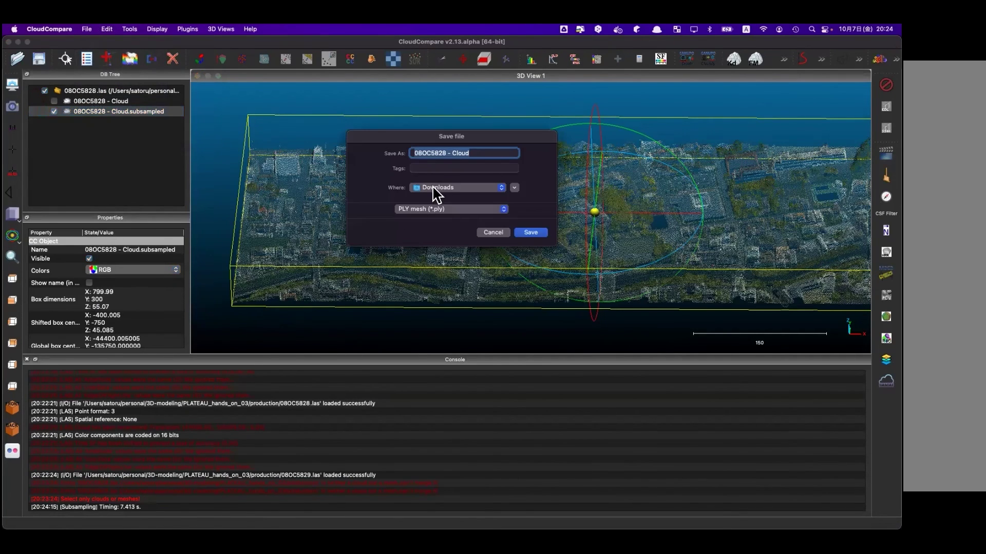
{"action": "left_click", "coordinate": [468, 153]}
{"action": "type", "text": ".ply"}
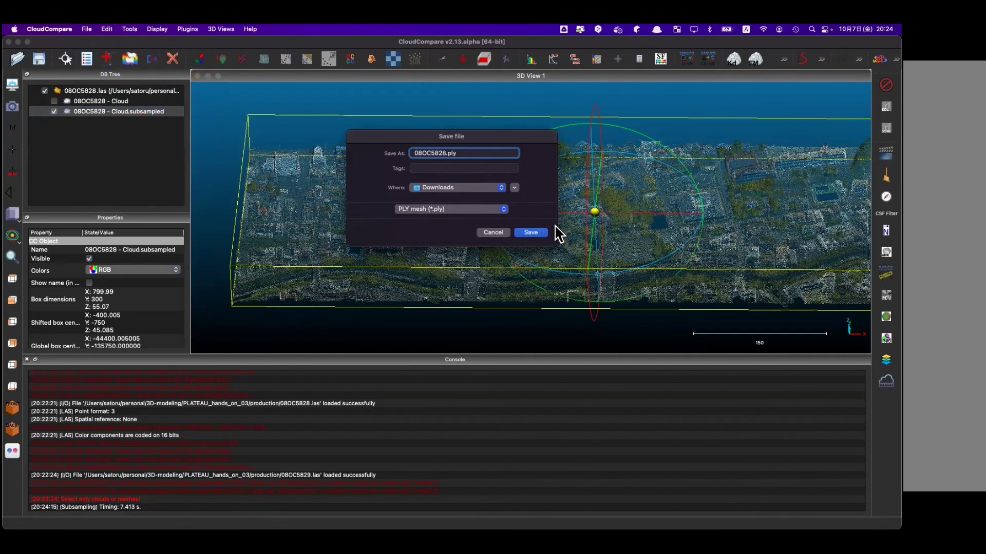
{"action": "left_click", "coordinate": [532, 234]}
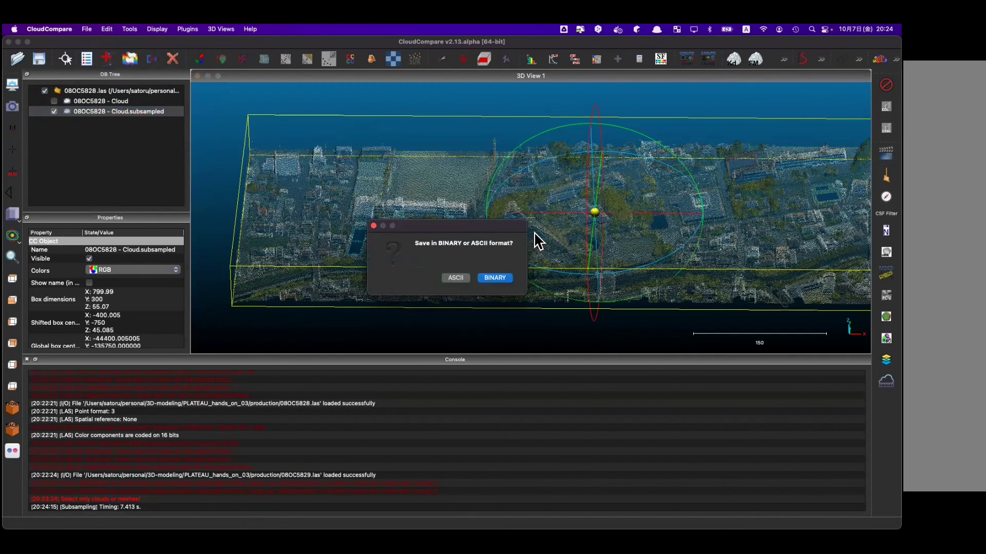
{"action": "left_click", "coordinate": [494, 282]}
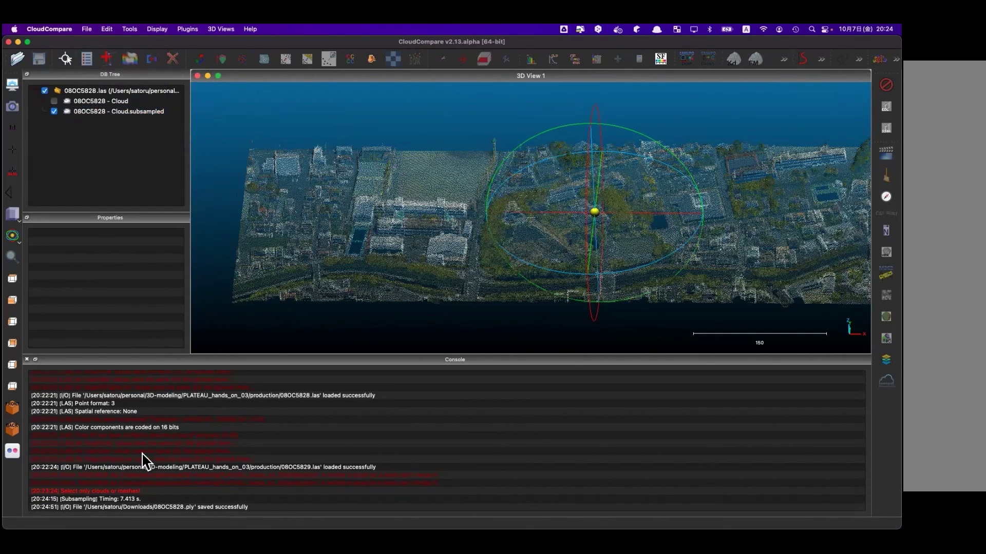
{"action": "key", "text": "ctrl+Up"}
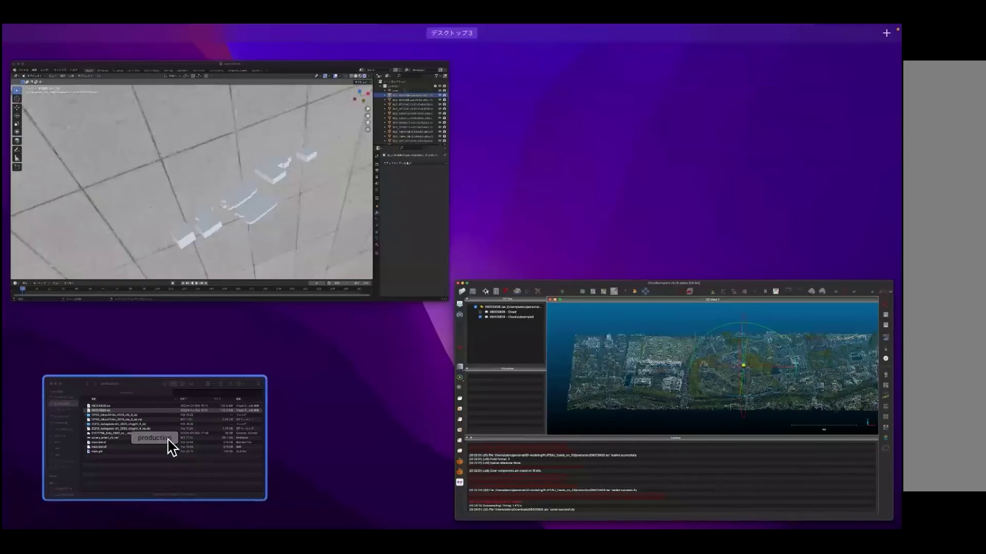
- Confirm the 19.3 MB 08OC5828.ply in Downloads and the LAS files in production, then switch to Blender
{"action": "left_click", "coordinate": [170, 449]}
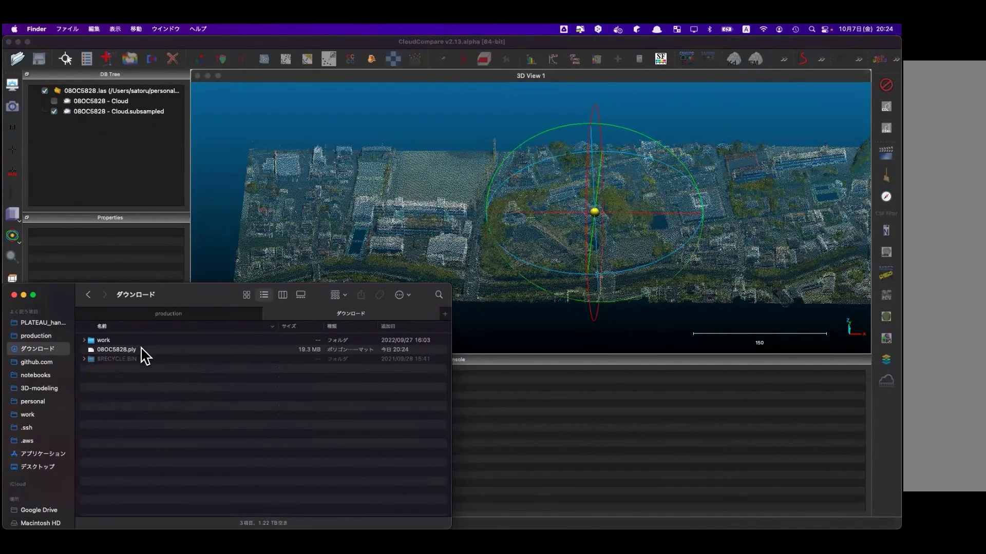
{"action": "left_click", "coordinate": [142, 349]}
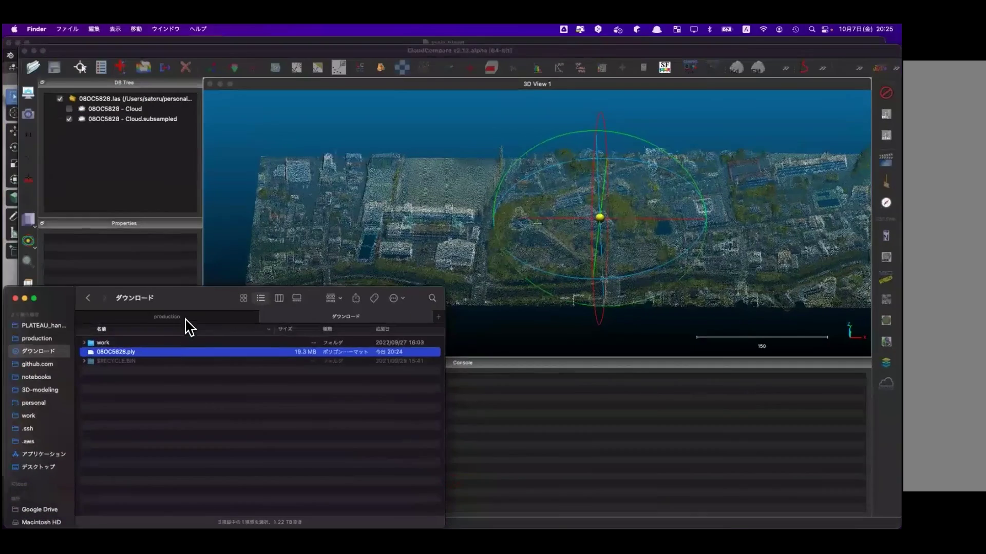
{"action": "left_click", "coordinate": [186, 320]}
{"action": "left_click", "coordinate": [341, 340], "text": "shift"}
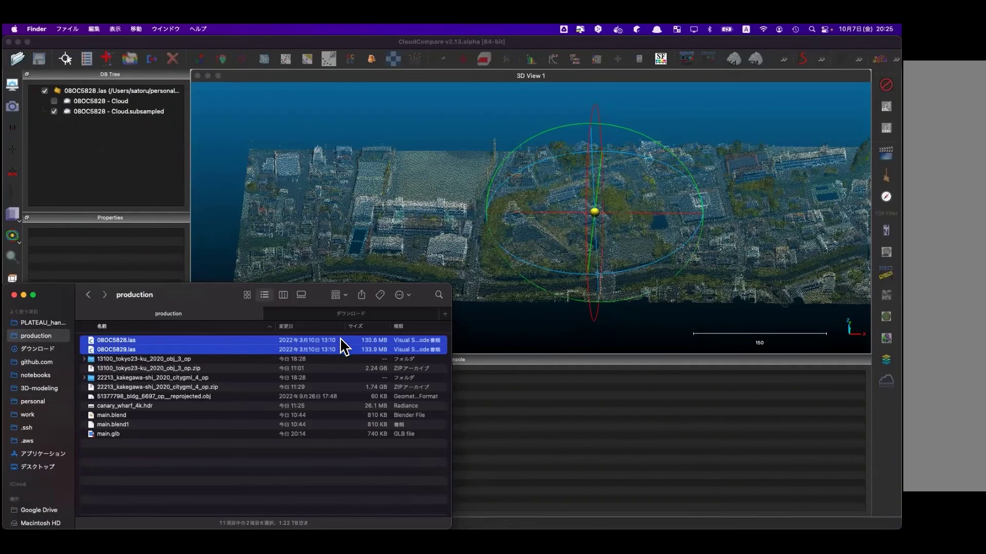
{"action": "left_click", "coordinate": [346, 314]}
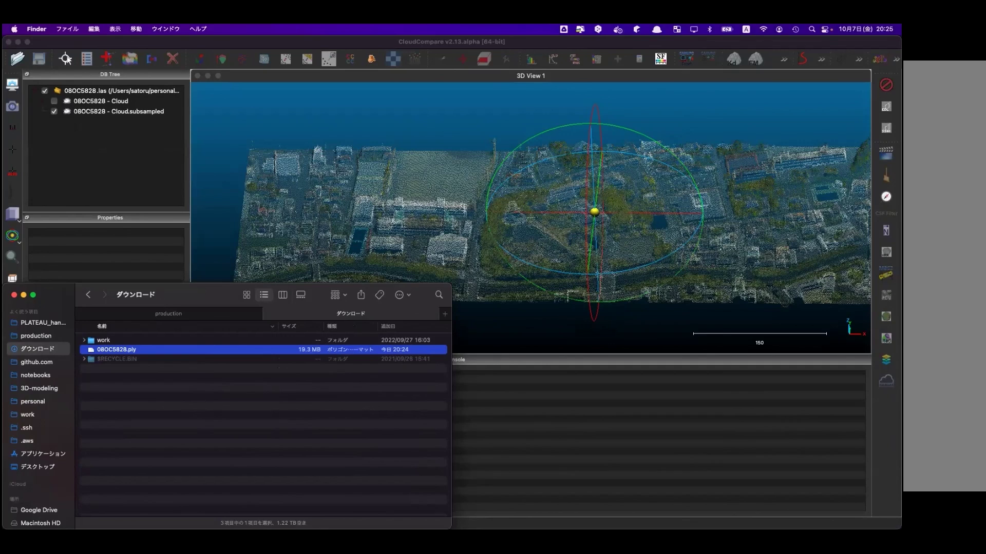
{"action": "left_click", "coordinate": [65, 58]}
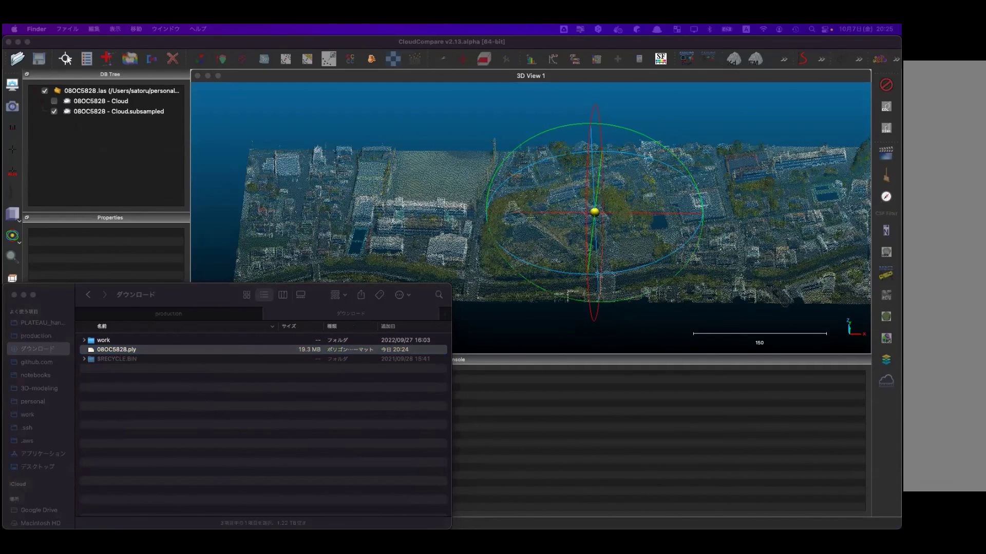
{"action": "key", "text": "ctrl+Up"}
- Delete all the BLD_ building objects from the Blender scene
{"action": "left_click", "coordinate": [246, 242]}
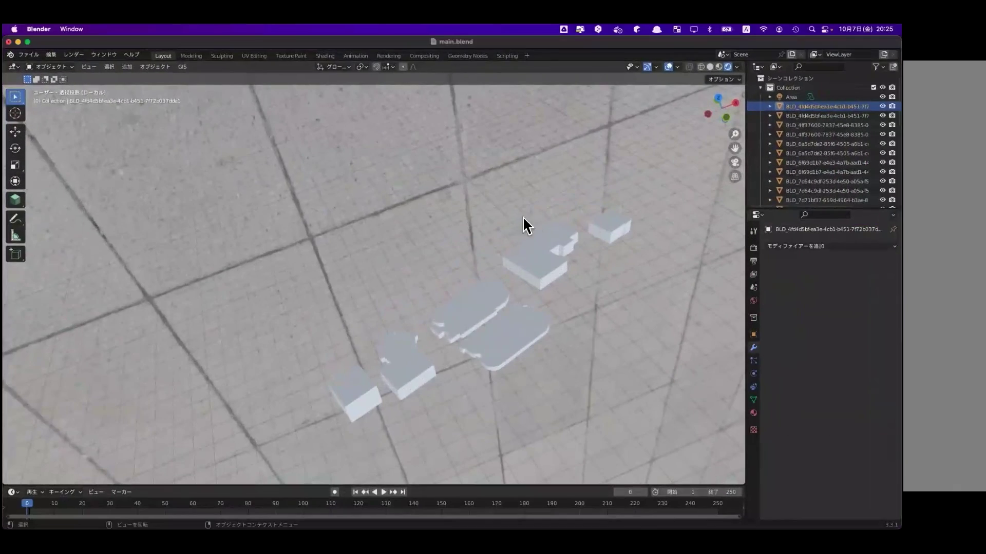
{"action": "scroll", "coordinate": [821, 149], "scroll_direction": "down", "scroll_amount": 5}
{"action": "scroll", "coordinate": [821, 149], "scroll_direction": "down", "scroll_amount": 5}
{"action": "scroll", "coordinate": [821, 149], "scroll_direction": "down", "scroll_amount": 10}
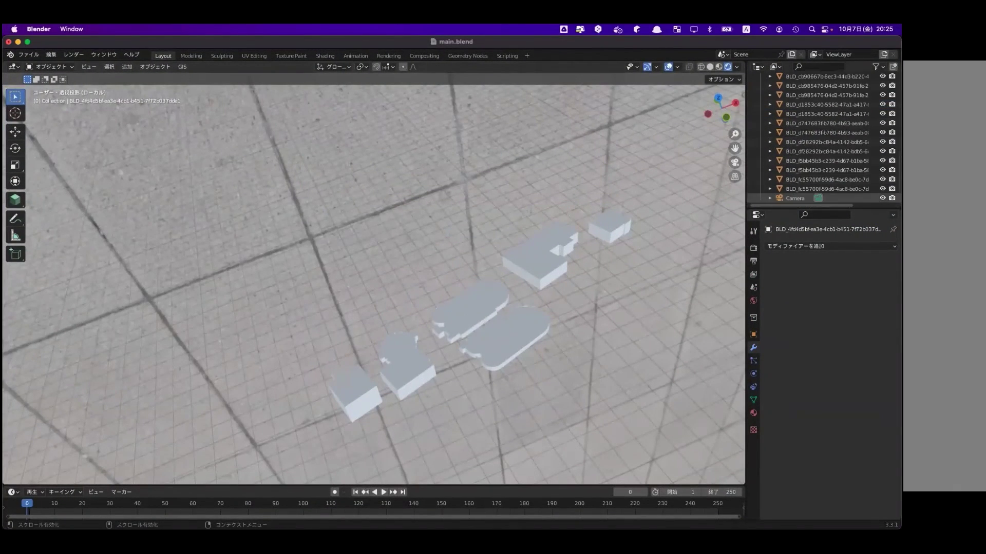
{"action": "left_click", "coordinate": [826, 189], "text": "shift"}
{"action": "key", "text": "Delete"}
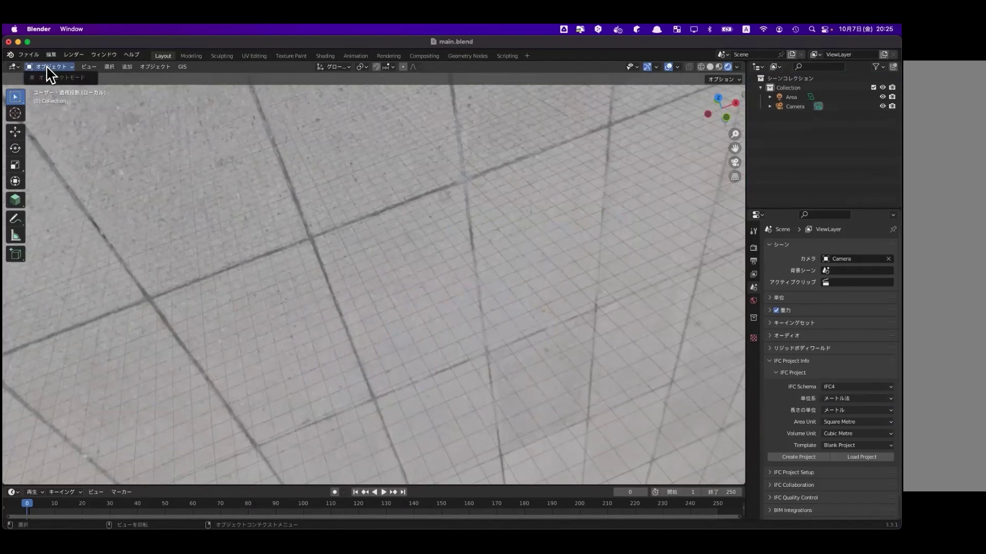
- Import Downloads/08OC5828.ply as a Stanford PLY file
{"action": "left_click", "coordinate": [28, 54]}
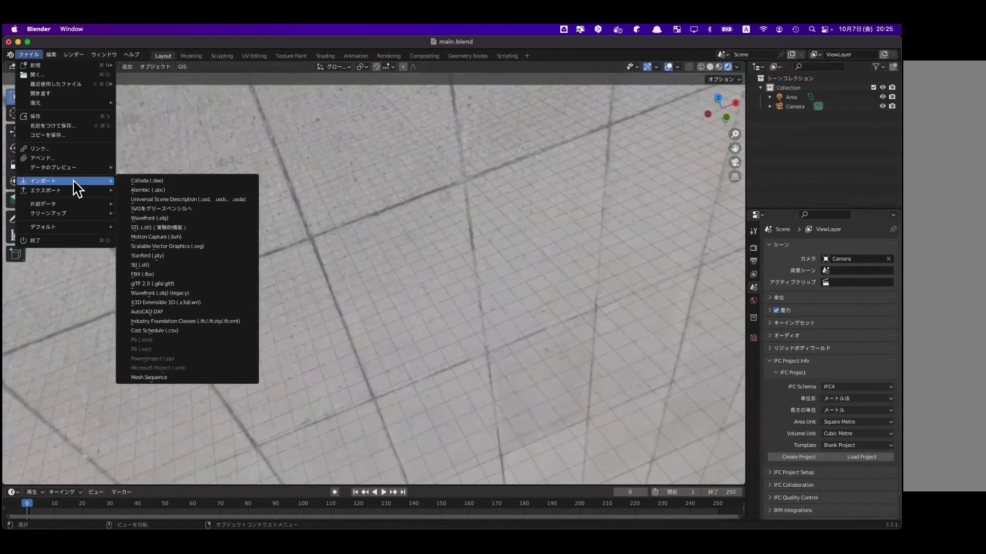
{"action": "mouse_move", "coordinate": [43, 180]}
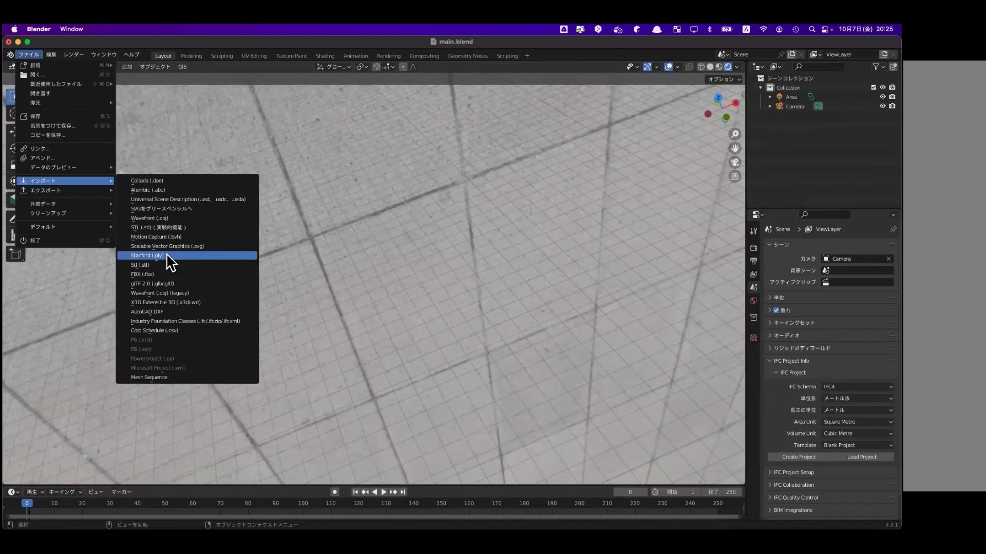
{"action": "left_click", "coordinate": [169, 259]}
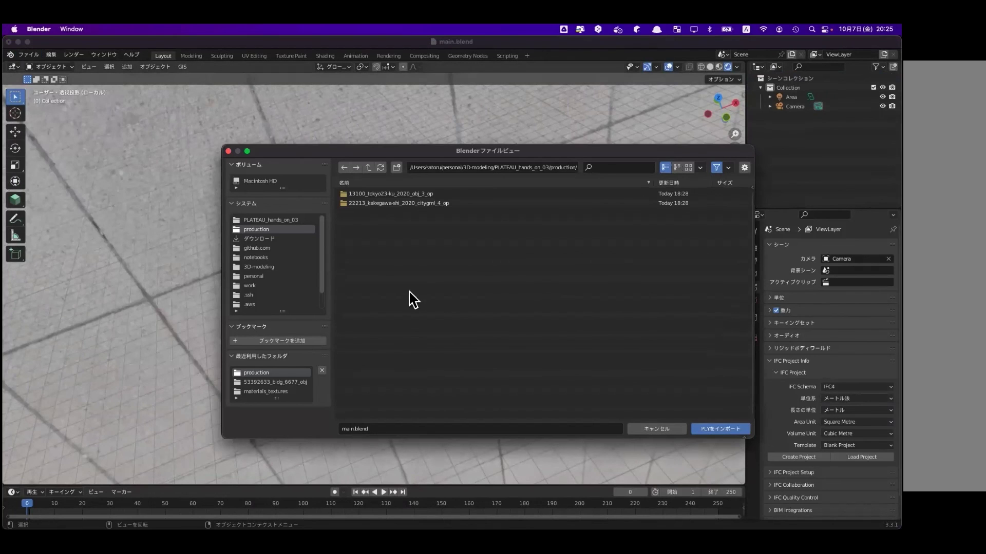
{"action": "left_click", "coordinate": [263, 239]}
{"action": "left_click", "coordinate": [367, 205]}
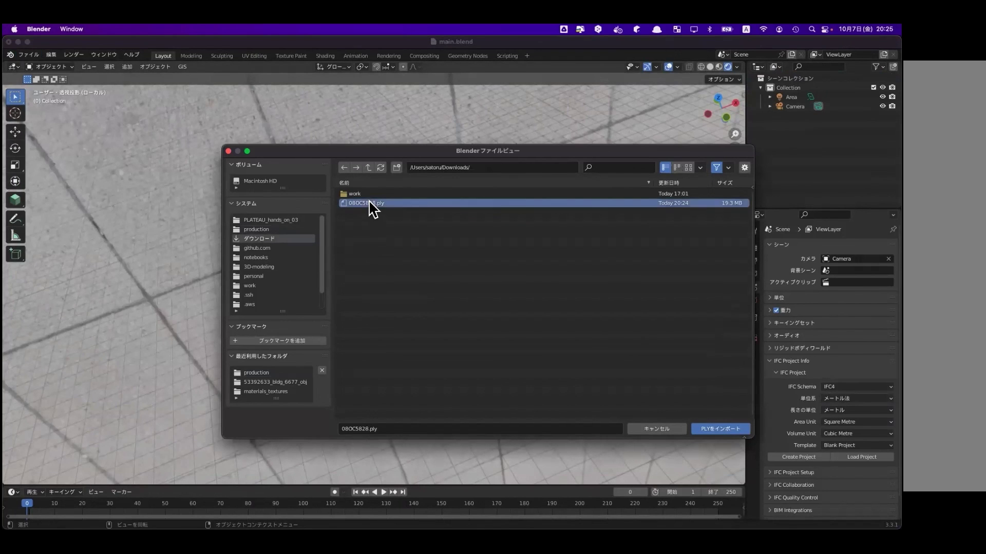
{"action": "left_click", "coordinate": [719, 430]}
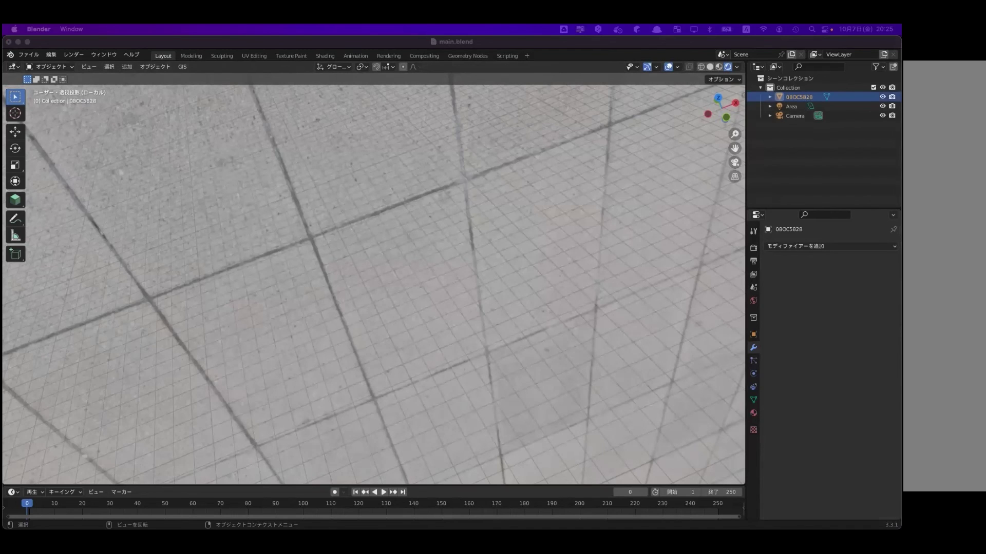
- Orbit and zoom around the imported orange 08OC5828 mesh
{"action": "left_click", "coordinate": [803, 99]}
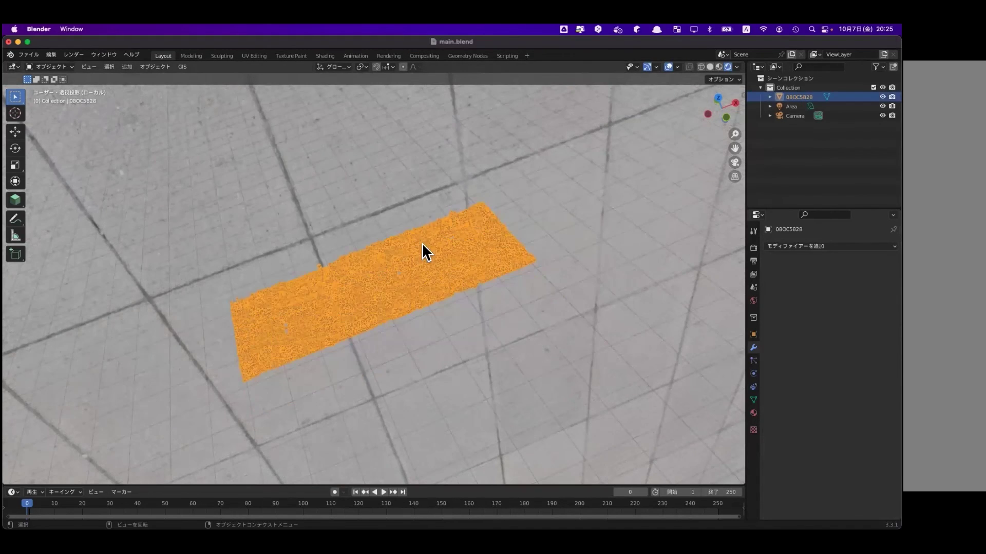
{"action": "middle_click_drag", "start_coordinate": [322, 318], "coordinate": [371, 288]}
{"action": "scroll", "coordinate": [367, 288], "scroll_direction": "up", "scroll_amount": 3}
{"action": "scroll", "coordinate": [365, 288], "scroll_direction": "up", "scroll_amount": 3}
{"action": "mouse_move", "coordinate": [293, 314]}
{"action": "middle_mouse_down"}
{"action": "mouse_move", "coordinate": [417, 303]}
{"action": "mouse_move", "coordinate": [427, 319]}
{"action": "mouse_move", "coordinate": [431, 303]}
{"action": "mouse_move", "coordinate": [372, 317]}
{"action": "mouse_move", "coordinate": [357, 270]}
{"action": "mouse_move", "coordinate": [319, 358]}
{"action": "mouse_move", "coordinate": [163, 264]}
{"action": "middle_mouse_up"}
- Bring the PLATEAU hands-on 03 slide deck forward and enlarge its window
{"action": "scroll", "coordinate": [416, 303], "scroll_direction": "down", "scroll_amount": 3}
{"action": "scroll", "coordinate": [364, 319], "scroll_direction": "up", "scroll_amount": 3}
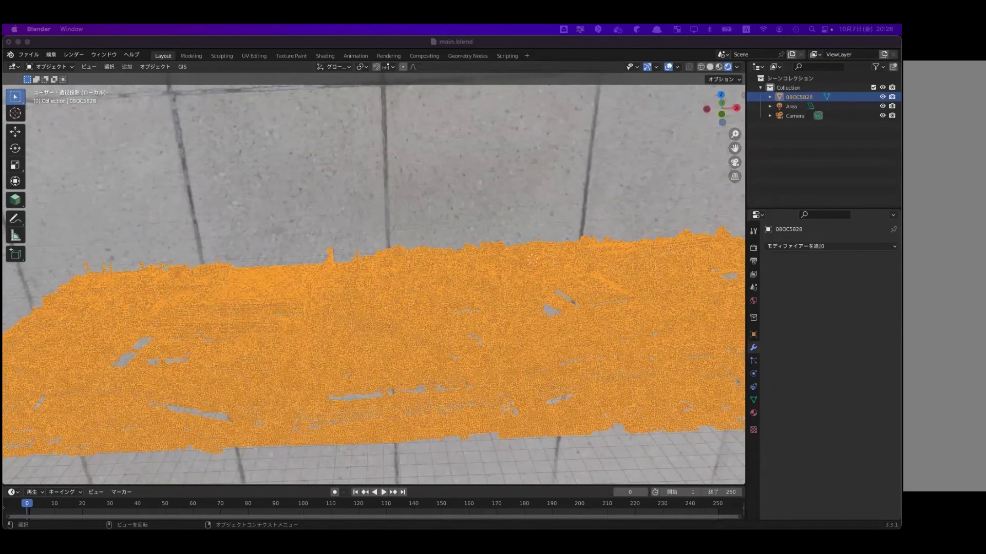
{"action": "left_click", "coordinate": [22, 71]}
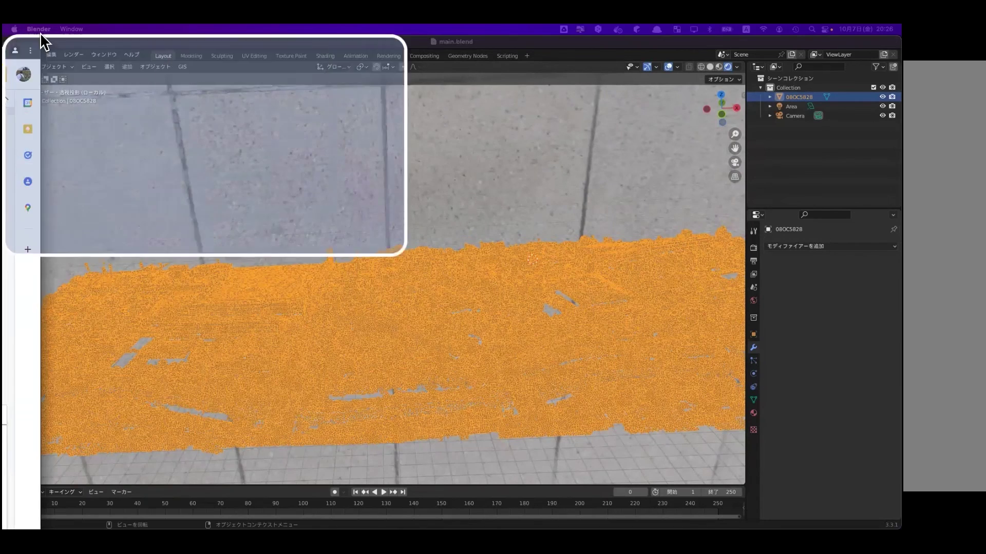
{"action": "double_click", "coordinate": [619, 125]}
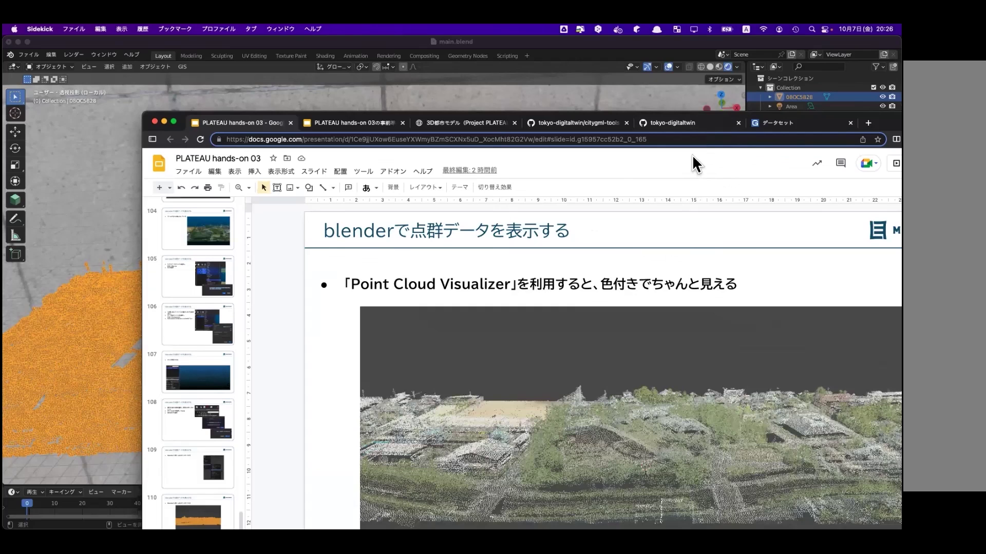
- Maximise the slides, highlight 'Point Cloud Visualizer', and advance to slide 112
{"action": "key", "text": "ctrl+alt+Return"}
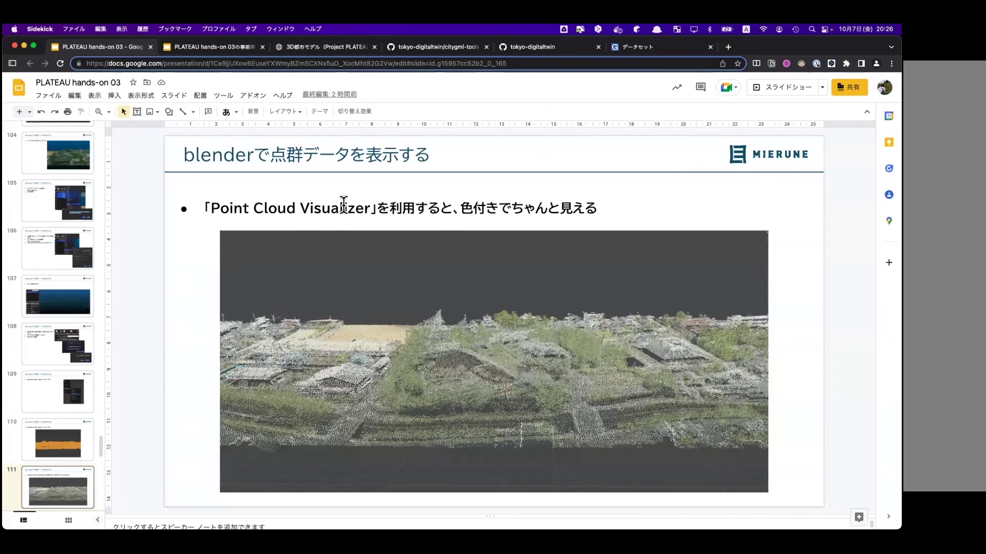
{"action": "left_click_drag", "start_coordinate": [211, 208], "coordinate": [370, 208]}
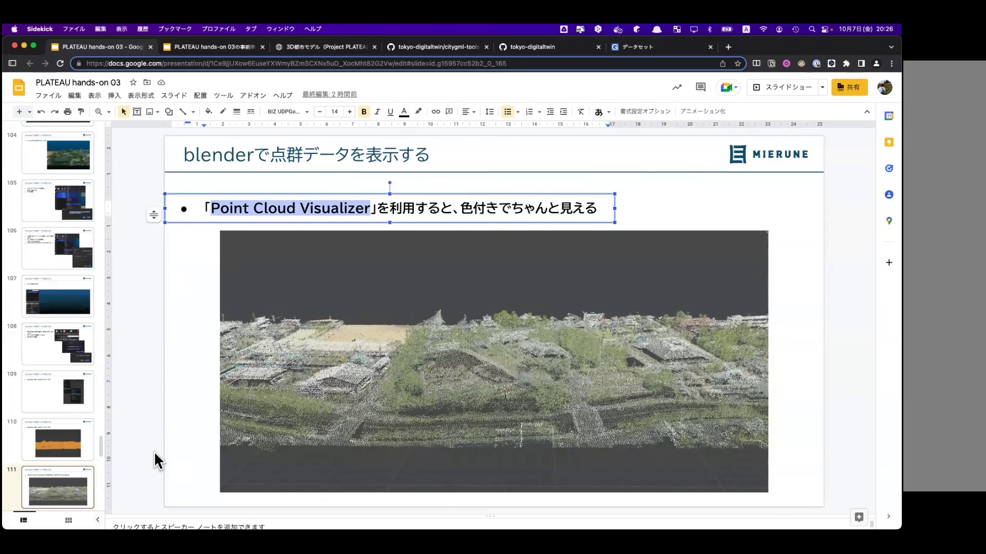
{"action": "key", "text": "Escape"}
{"action": "key", "text": "Escape"}
{"action": "key", "text": "Down"}
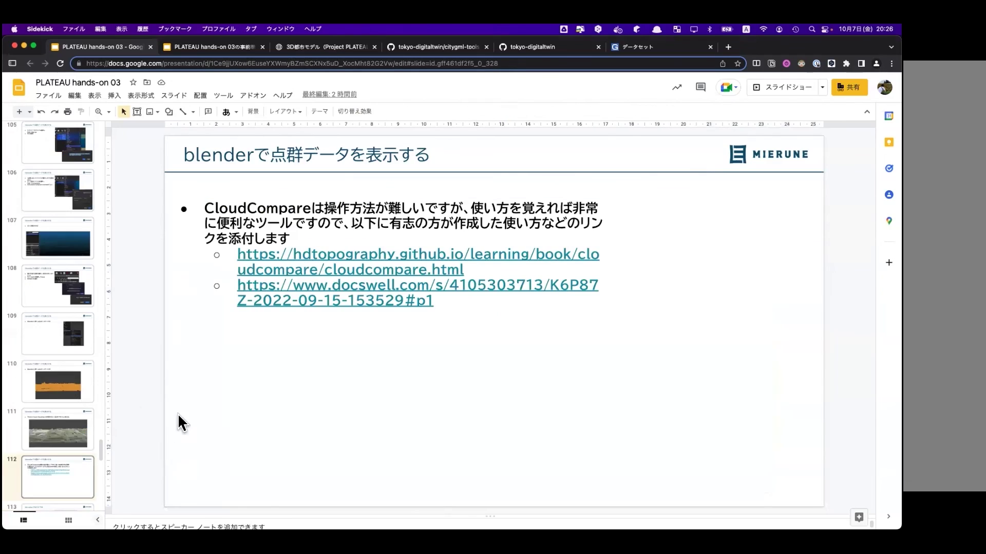
{"action": "key", "text": "ctrl+Up"}
- Move the browser to Desktop 3, then delete the orange 08OC5828 mesh in Blender
{"action": "left_click_drag", "start_coordinate": [528, 350], "coordinate": [452, 57]}
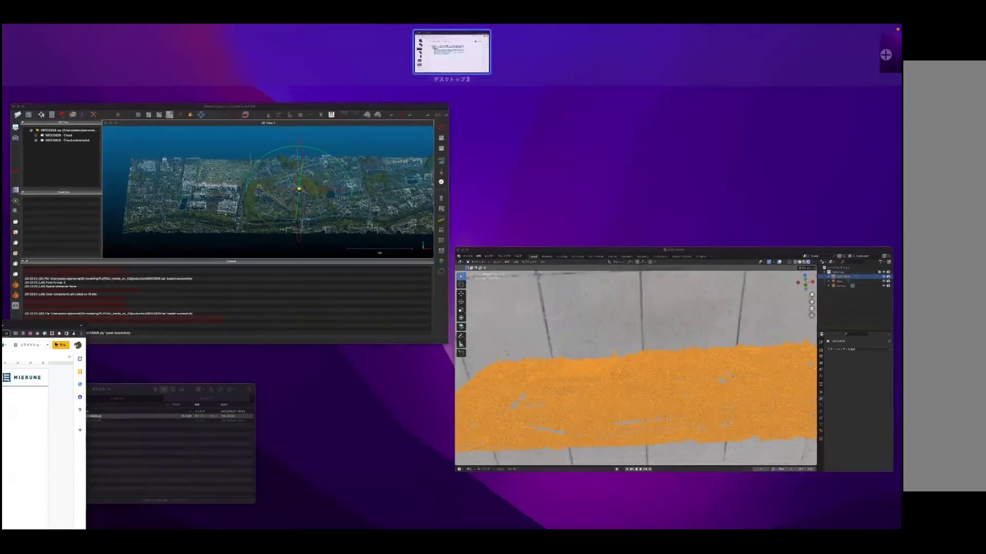
{"action": "key", "text": "Escape"}
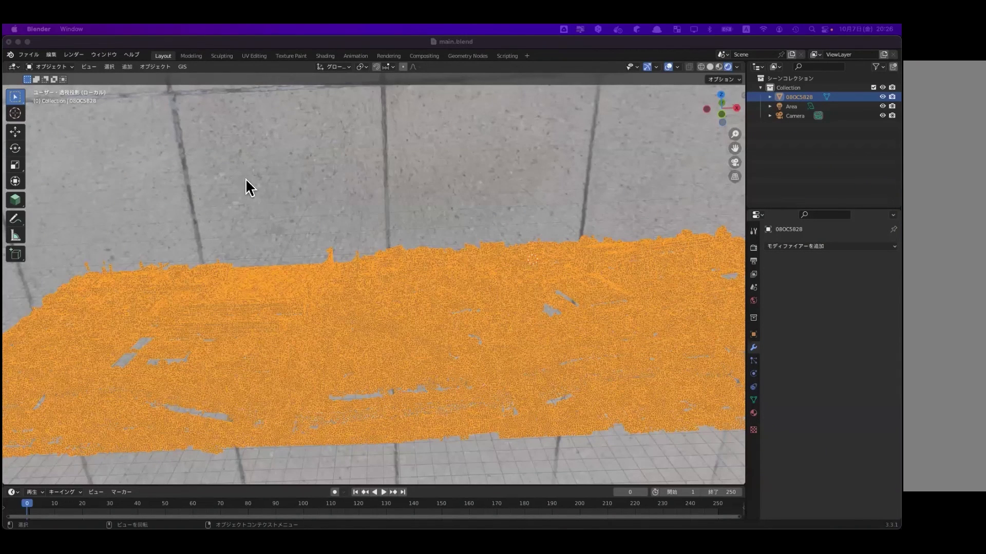
{"action": "left_click", "coordinate": [793, 98]}
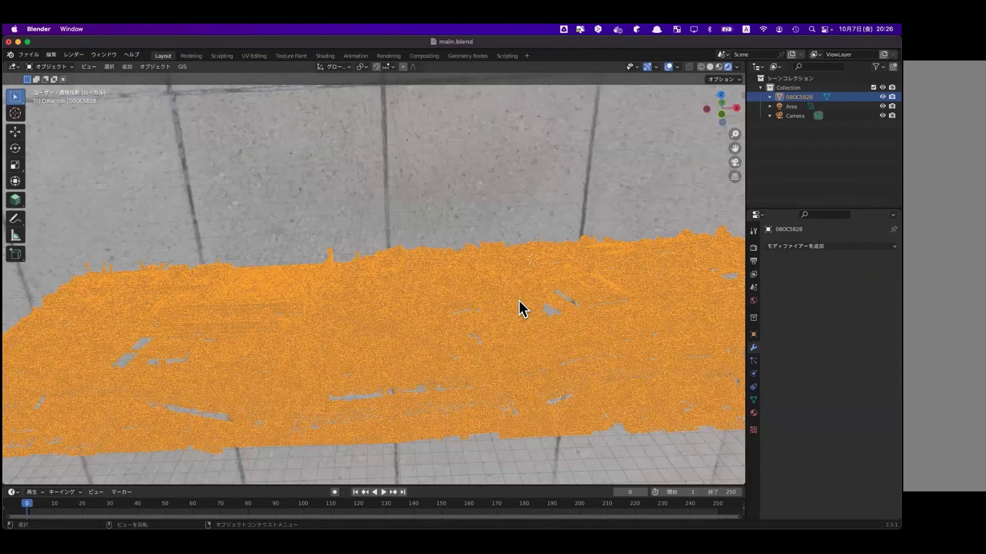
{"action": "key", "text": "Delete"}
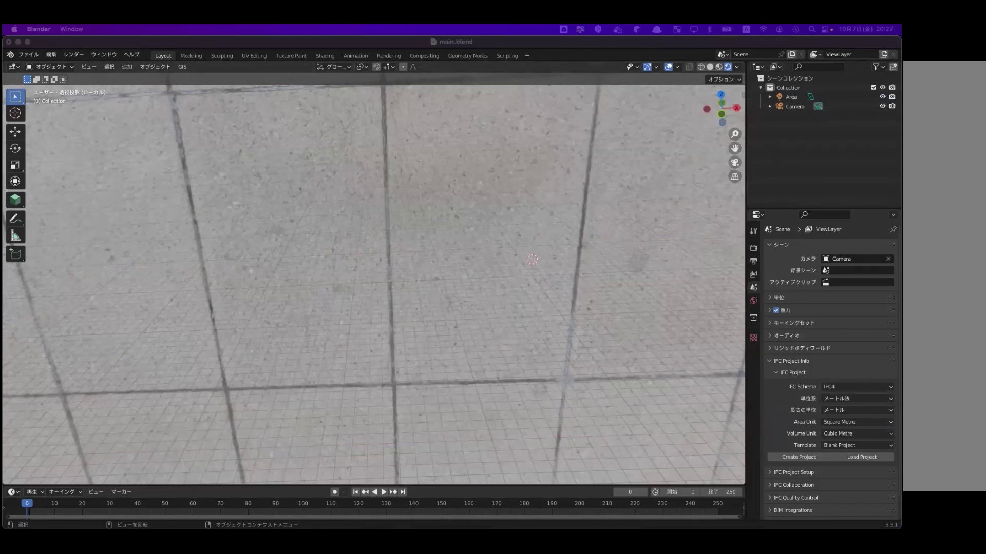
{"action": "left_click", "coordinate": [29, 54]}
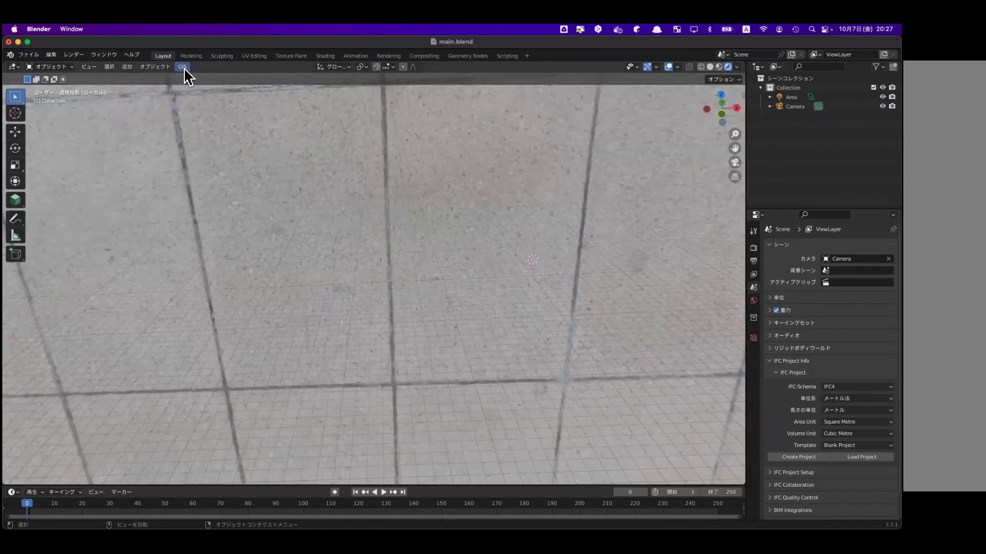
{"action": "left_click", "coordinate": [27, 55]}
{"action": "left_click", "coordinate": [95, 183]}
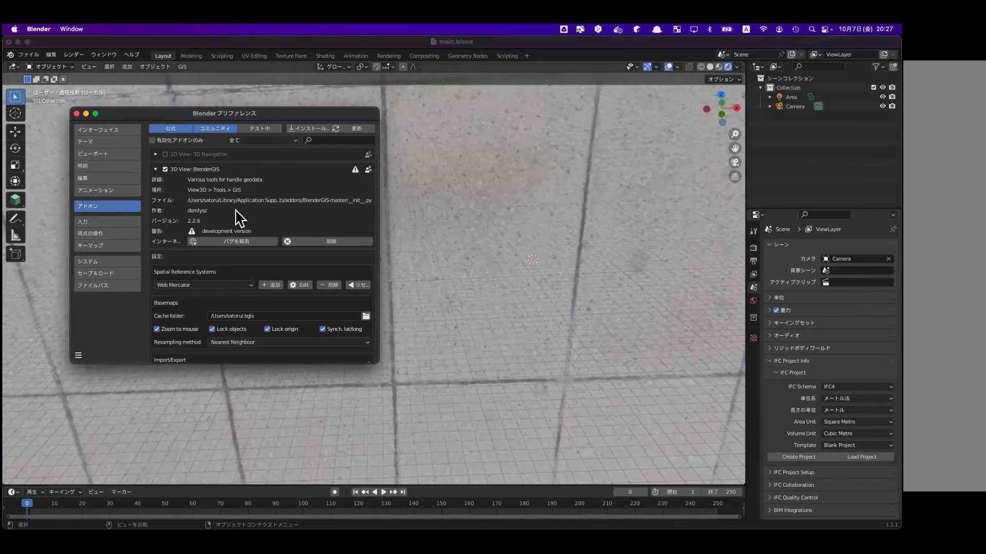
{"action": "left_click", "coordinate": [310, 129]}
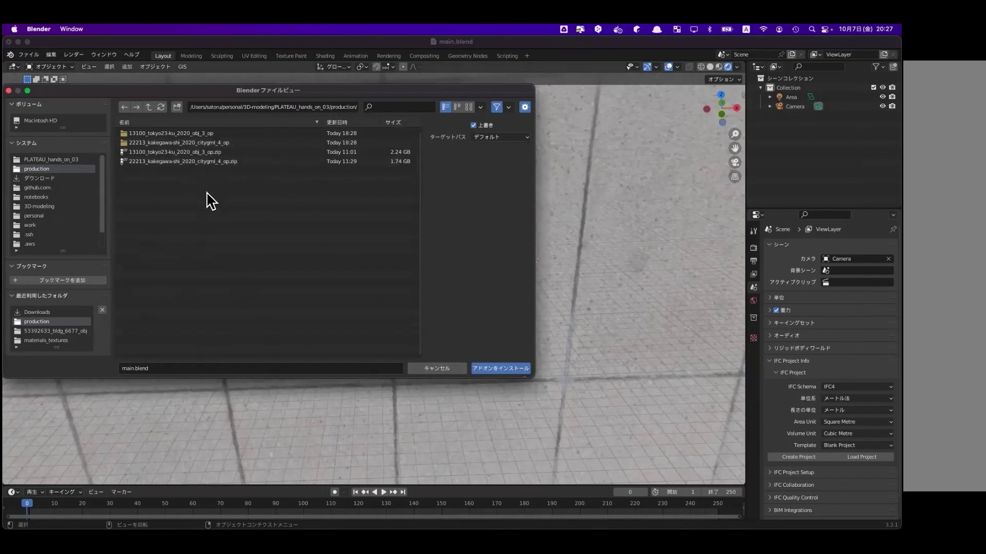
{"action": "left_click", "coordinate": [430, 368]}
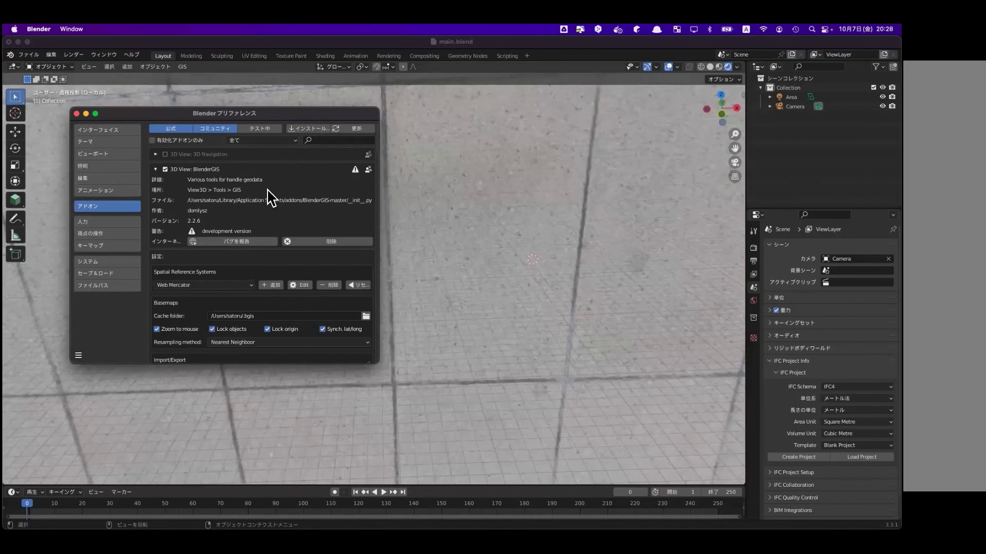
{"action": "scroll", "coordinate": [268, 198], "scroll_direction": "down", "scroll_amount": 2}
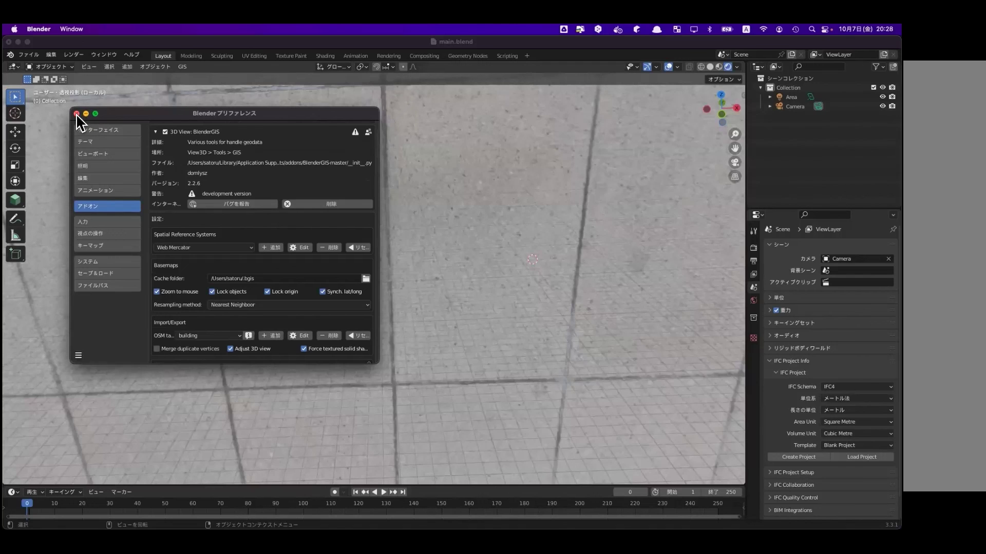
{"action": "left_click", "coordinate": [77, 114]}
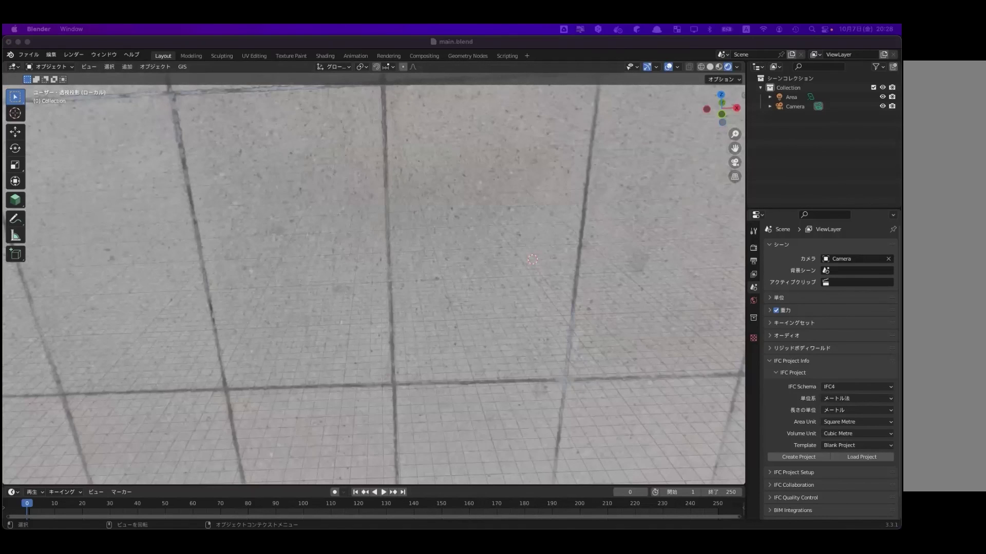
- Add a Web geodata basemap with source OSM, centred on existing objects, creating OSM_MAPNIK_WM
{"action": "left_click", "coordinate": [182, 66]}
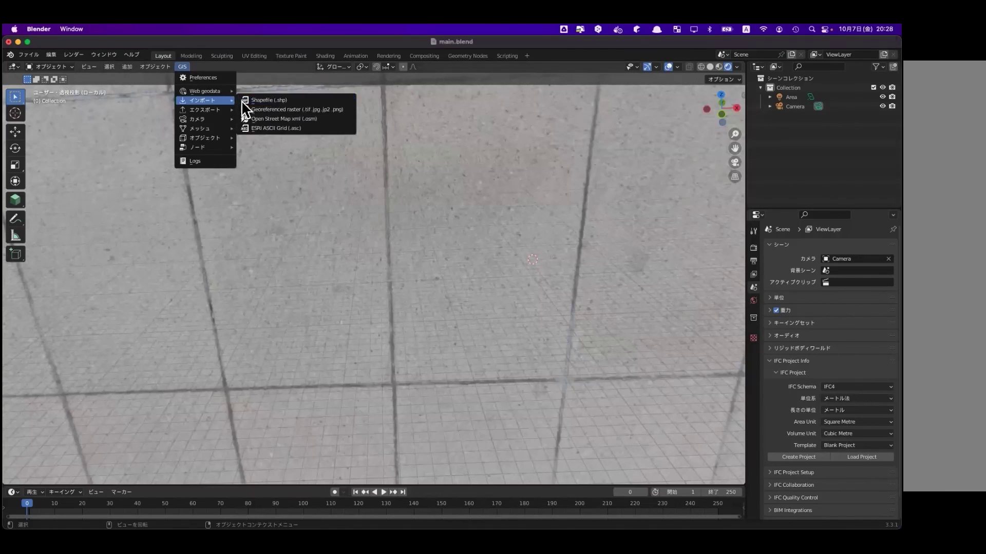
{"action": "left_click", "coordinate": [183, 67]}
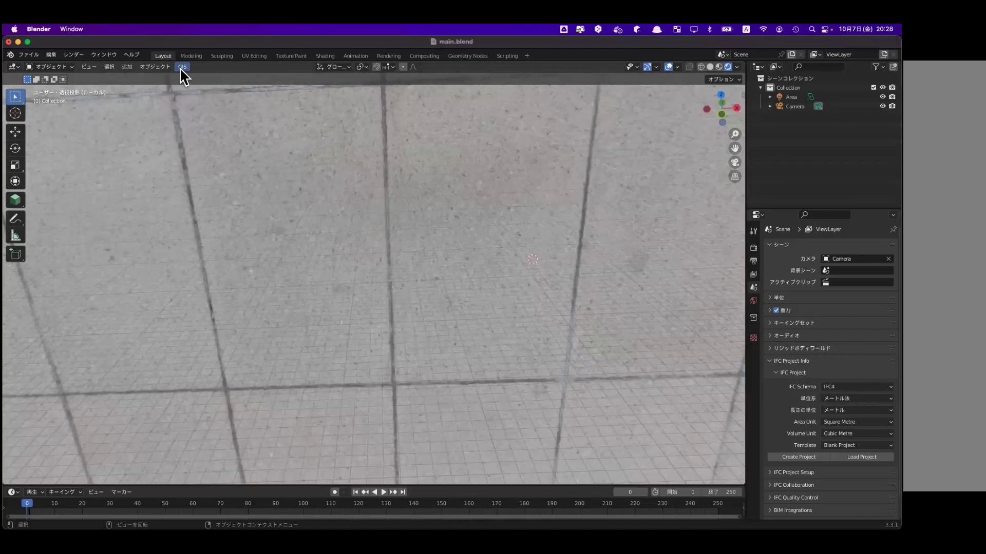
{"action": "left_click", "coordinate": [180, 68]}
{"action": "mouse_move", "coordinate": [204, 91]}
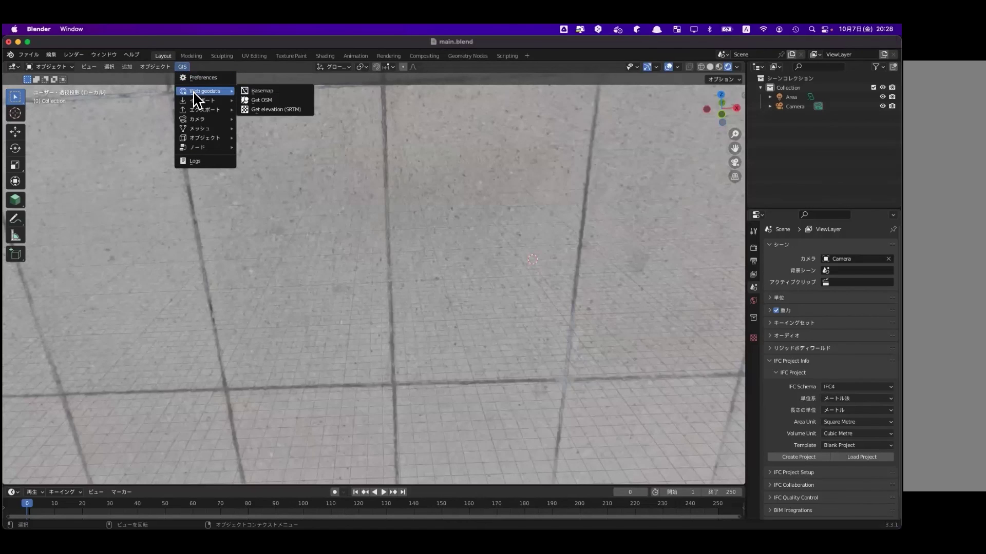
{"action": "left_click", "coordinate": [271, 93]}
{"action": "left_click", "coordinate": [270, 109]}
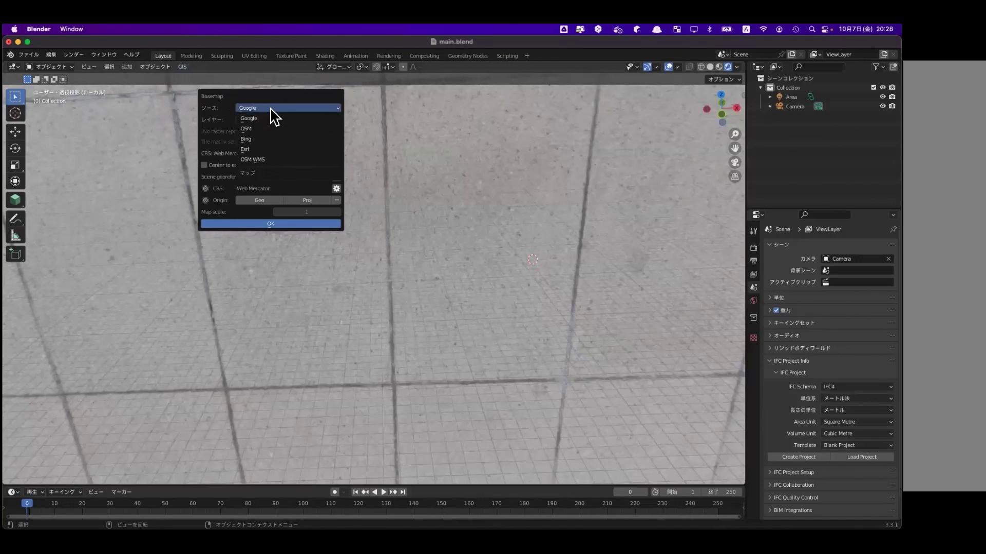
{"action": "left_click", "coordinate": [271, 109]}
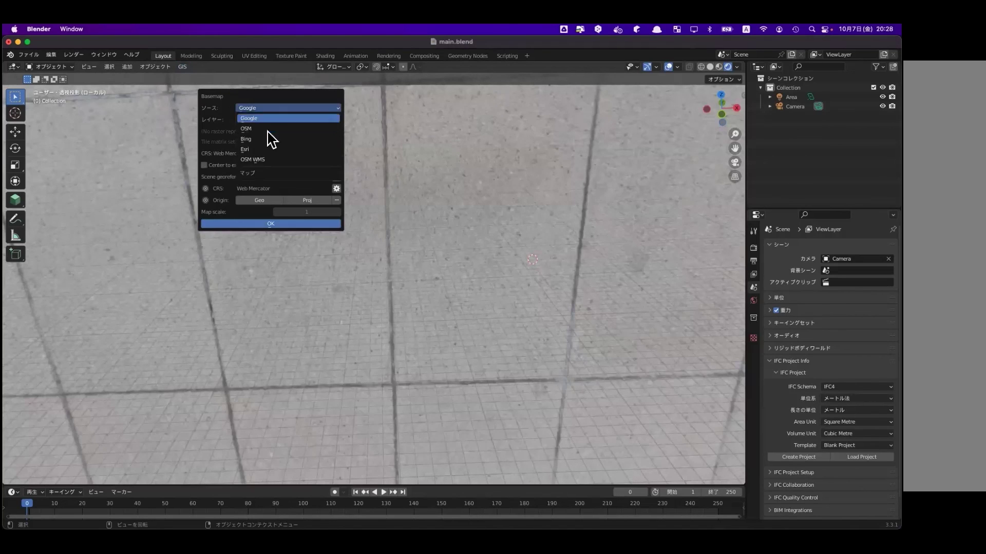
{"action": "left_click", "coordinate": [264, 129]}
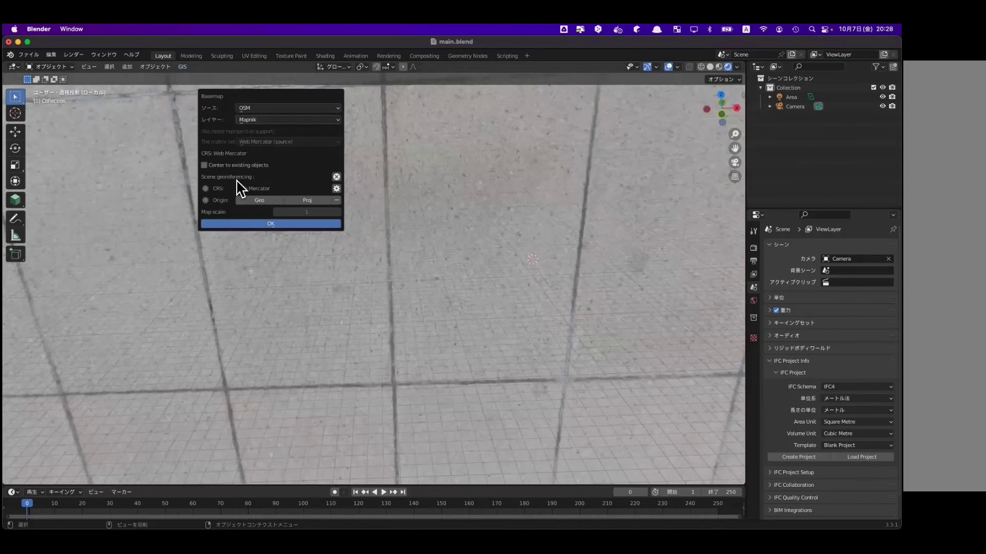
{"action": "left_click", "coordinate": [248, 164]}
{"action": "left_click", "coordinate": [268, 224]}
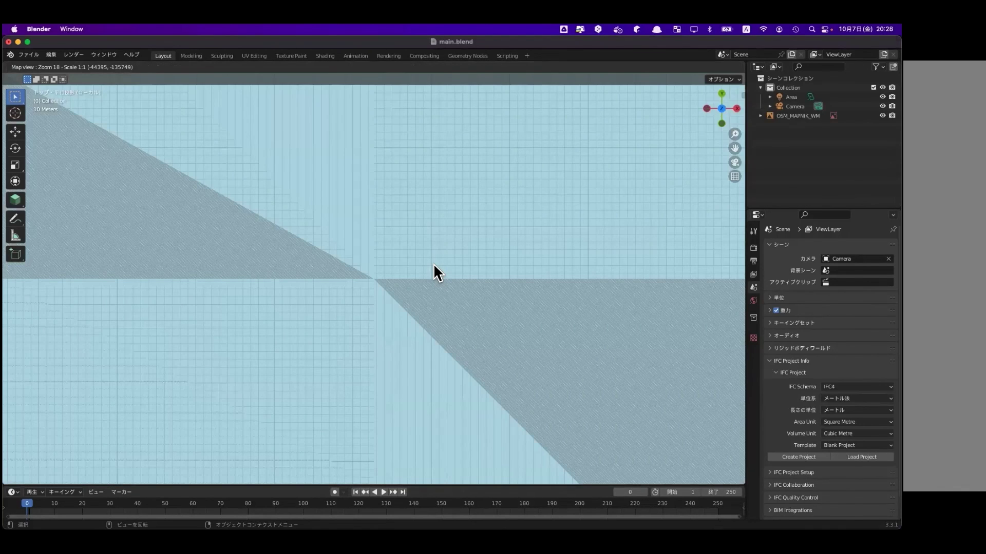
- Pan and zoom the OSM world map toward the Tokyo area
{"action": "scroll", "coordinate": [433, 264], "scroll_direction": "down", "scroll_amount": 1}
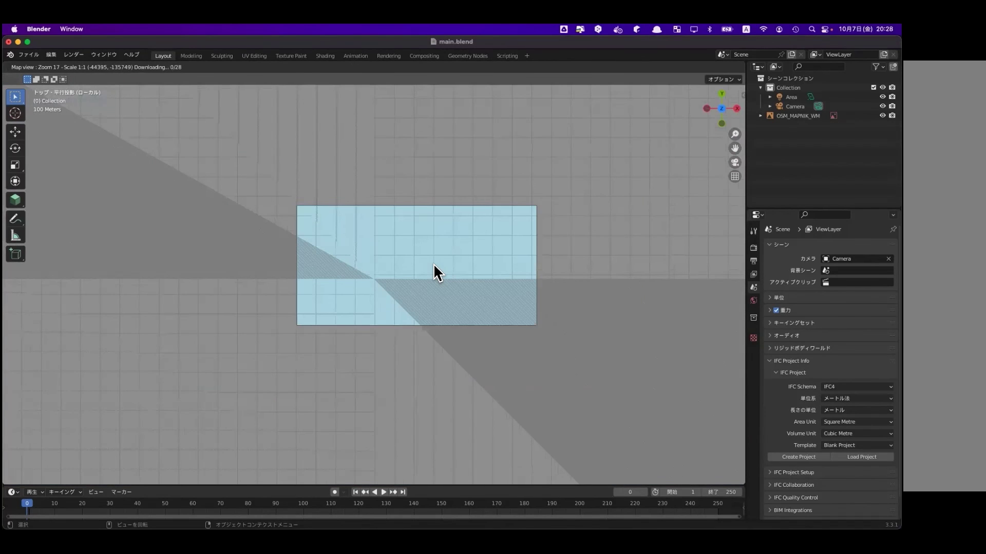
{"action": "scroll", "coordinate": [434, 263], "scroll_direction": "down", "scroll_amount": 13}
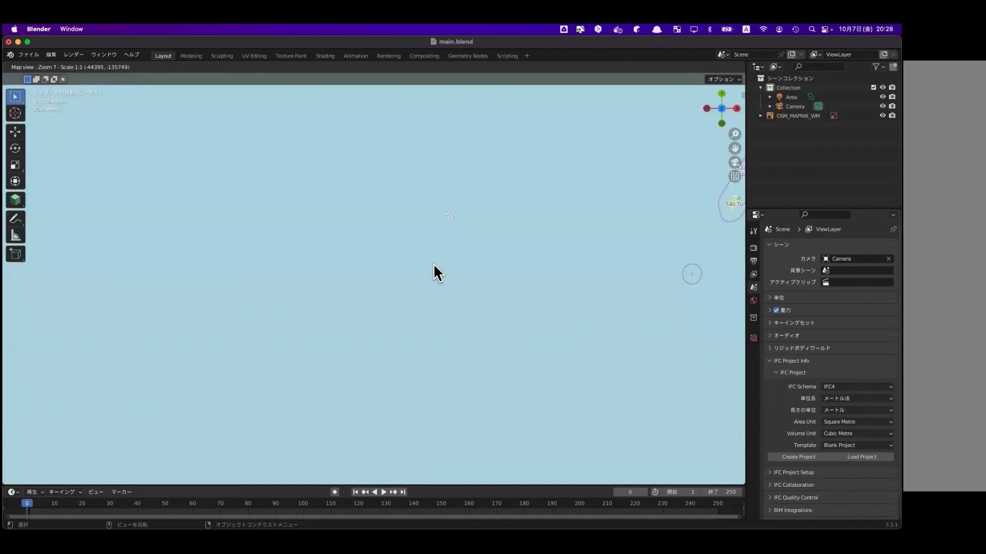
{"action": "scroll", "coordinate": [433, 263], "scroll_direction": "down", "scroll_amount": 3}
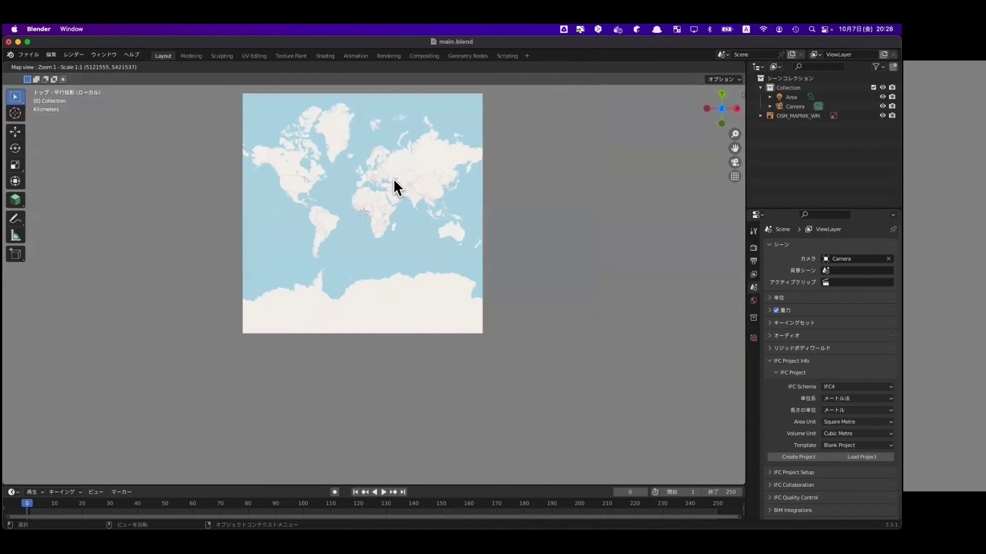
{"action": "left_click_drag", "start_coordinate": [389, 180], "coordinate": [391, 215]}
{"action": "scroll", "coordinate": [450, 224], "scroll_direction": "up", "scroll_amount": 1}
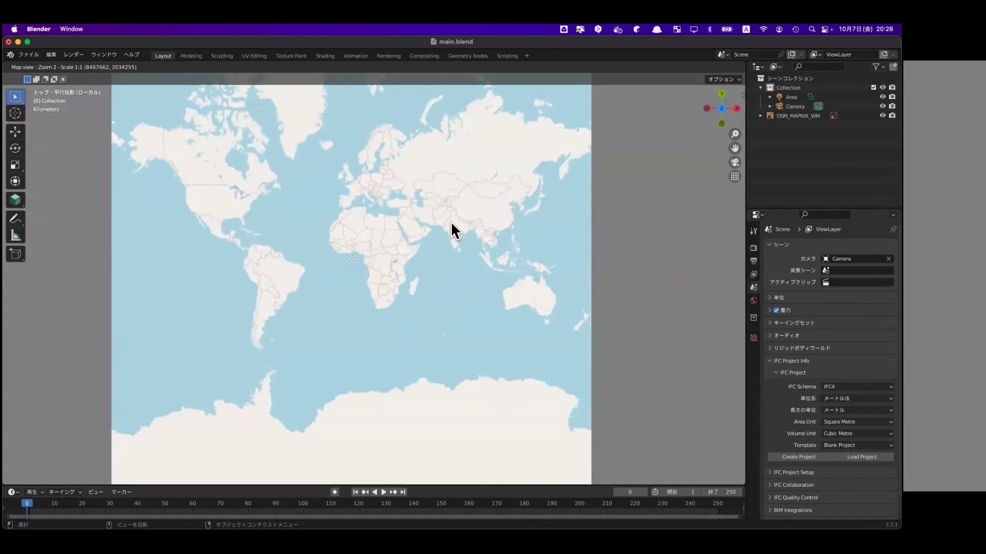
{"action": "scroll", "coordinate": [455, 222], "scroll_direction": "down", "scroll_amount": 1}
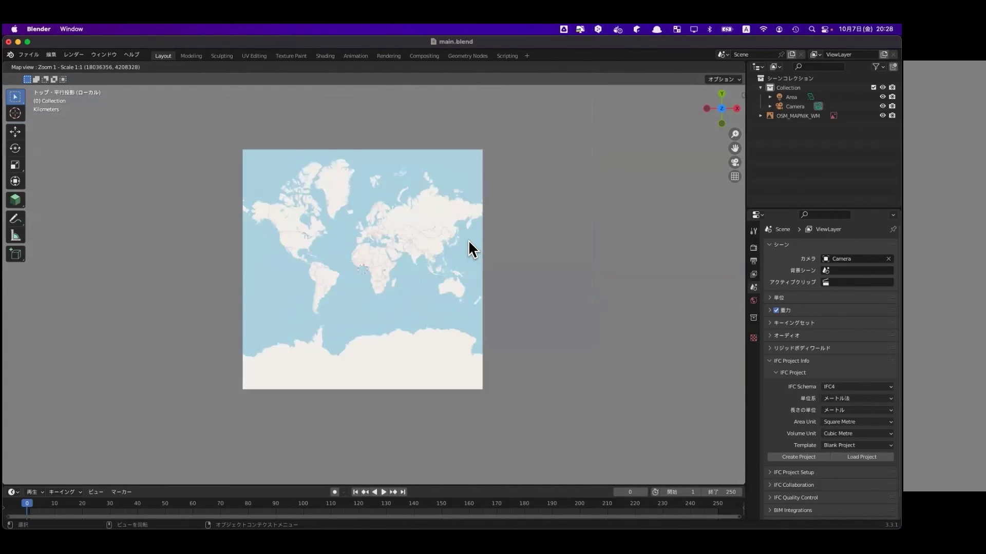
{"action": "scroll", "coordinate": [454, 245], "scroll_direction": "up", "scroll_amount": 4}
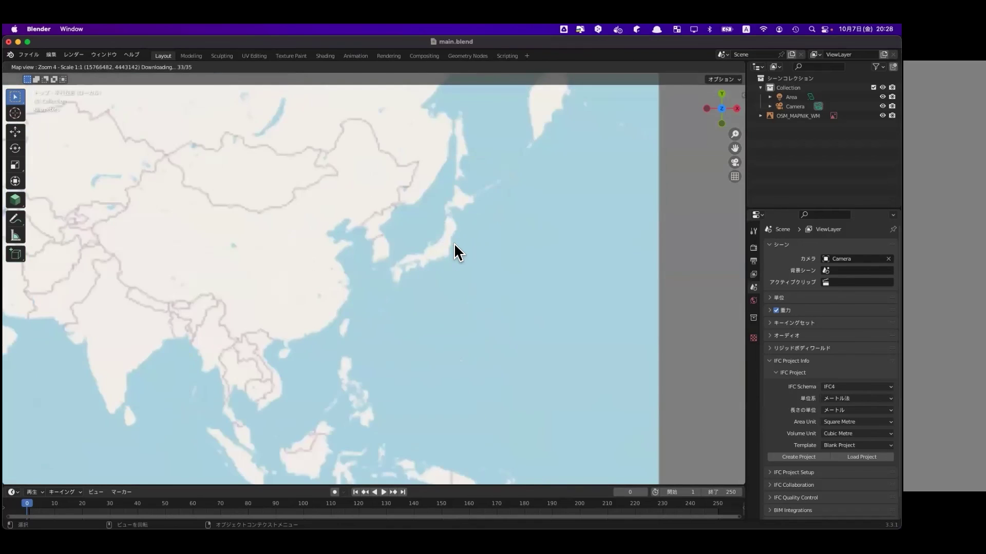
{"action": "scroll", "coordinate": [428, 263], "scroll_direction": "up", "scroll_amount": 1}
{"action": "scroll", "coordinate": [426, 267], "scroll_direction": "up", "scroll_amount": 1}
{"action": "scroll", "coordinate": [428, 270], "scroll_direction": "up", "scroll_amount": 1}
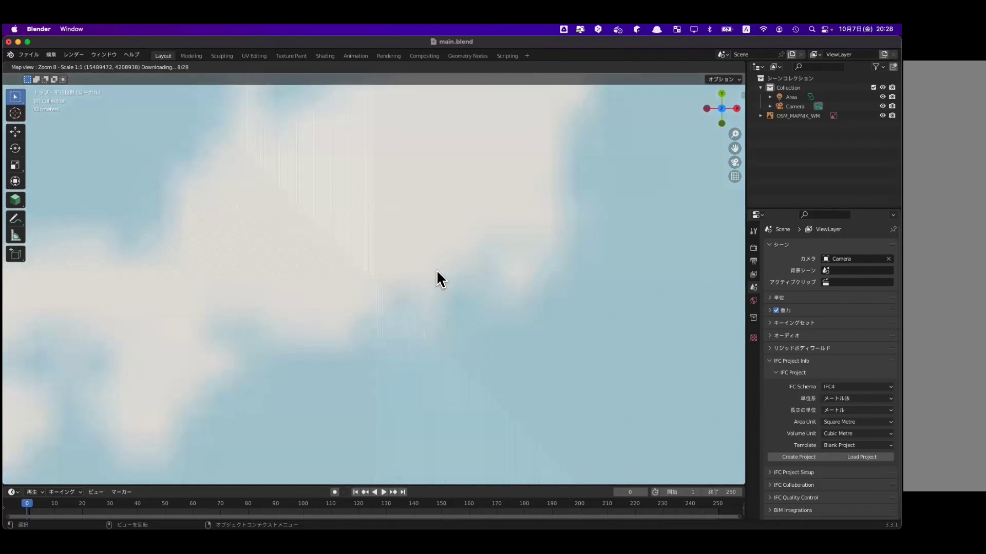
{"action": "left_click_drag", "start_coordinate": [435, 273], "coordinate": [405, 286]}
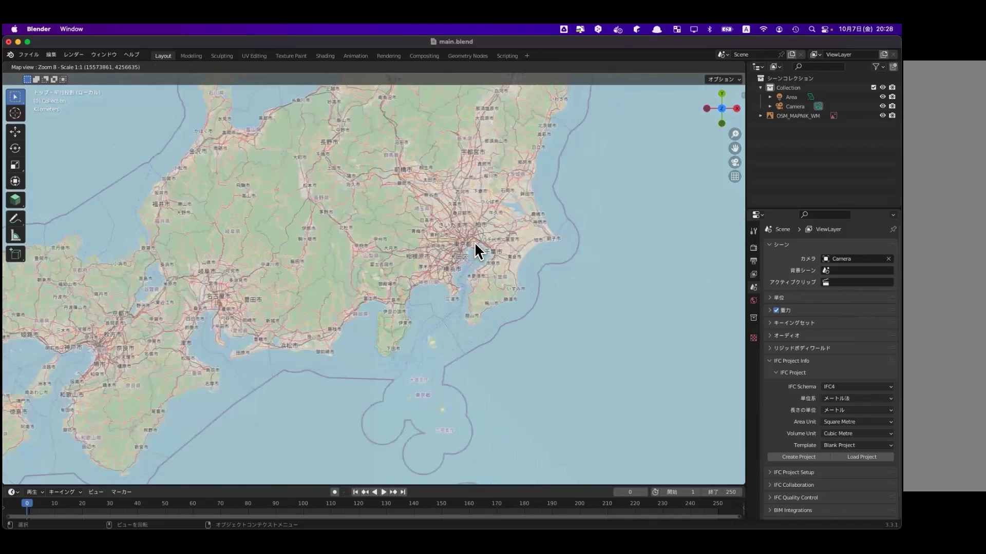
- Zoom the basemap to level 18 over Yaesu-dori and Nihonbashi street blocks
{"action": "scroll", "coordinate": [497, 235], "scroll_direction": "up", "scroll_amount": 2}
{"action": "scroll", "coordinate": [485, 245], "scroll_direction": "up", "scroll_amount": 2}
{"action": "scroll", "coordinate": [487, 238], "scroll_direction": "up", "scroll_amount": 2}
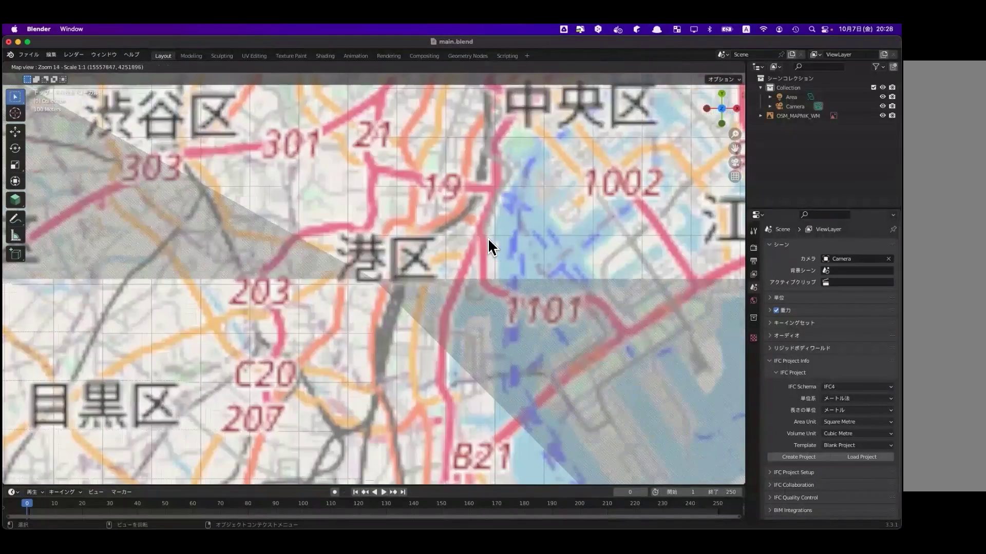
{"action": "mouse_move", "coordinate": [480, 248]}
{"action": "left_mouse_down"}
{"action": "mouse_move", "coordinate": [440, 297]}
{"action": "mouse_move", "coordinate": [444, 319]}
{"action": "left_mouse_up"}
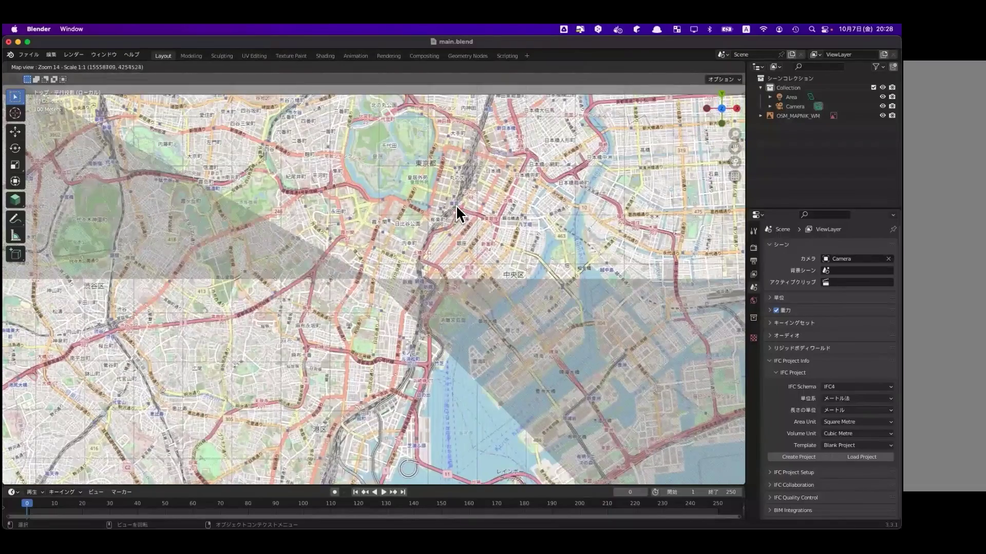
{"action": "scroll", "coordinate": [513, 181], "scroll_direction": "up", "scroll_amount": 1}
{"action": "scroll", "coordinate": [455, 251], "scroll_direction": "up", "scroll_amount": 1}
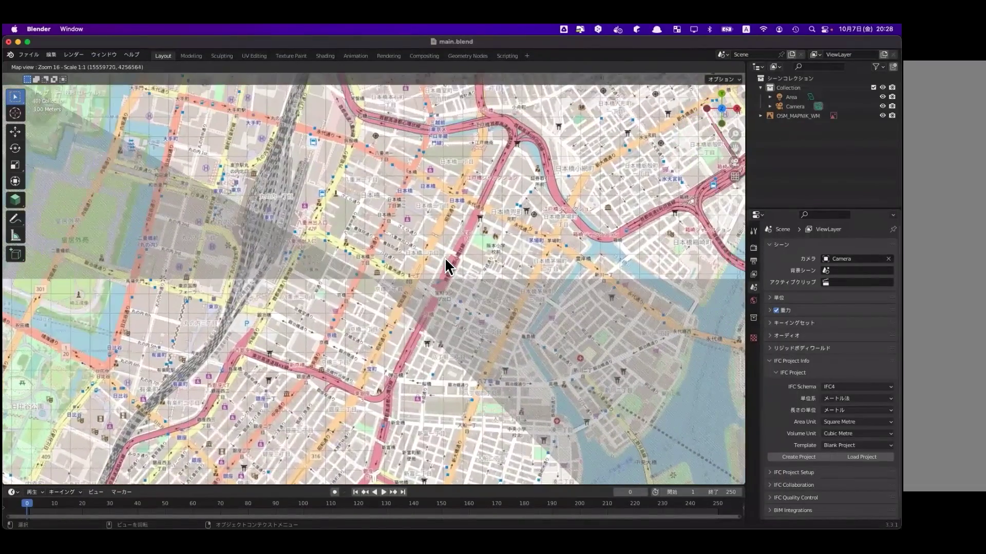
{"action": "scroll", "coordinate": [432, 258], "scroll_direction": "up", "scroll_amount": 1}
{"action": "scroll", "coordinate": [433, 257], "scroll_direction": "up", "scroll_amount": 1}
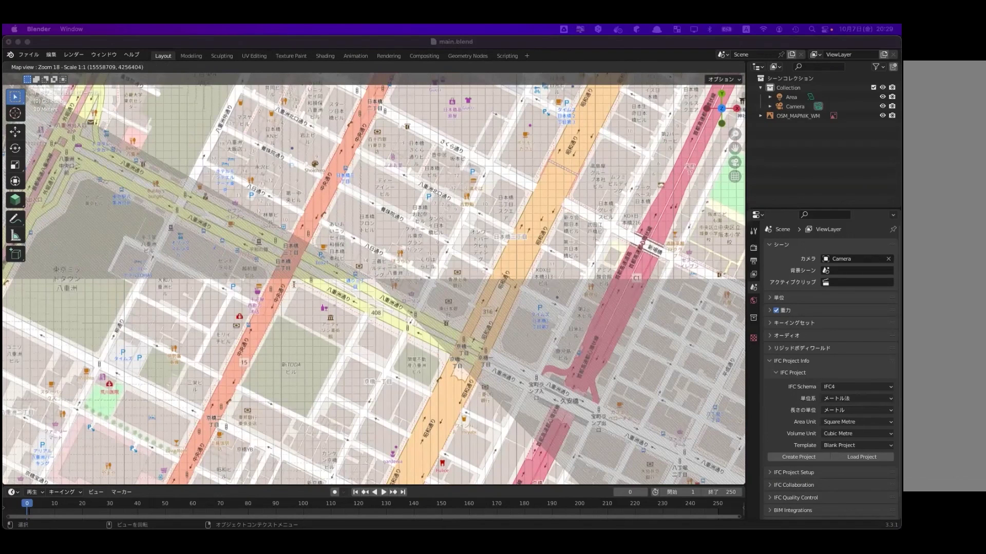
- Export the visible map as textured plane EXPORT_OSM_MAPNIK_WM and orbit to view it in perspective
{"action": "left_click", "coordinate": [362, 303]}
{"action": "key", "text": "e"}
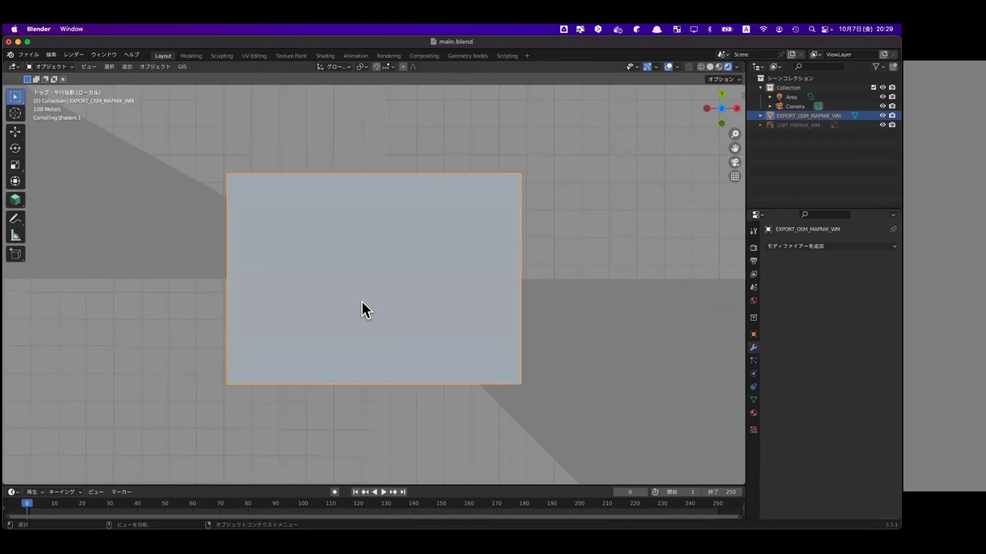
{"action": "mouse_move", "coordinate": [355, 349]}
{"action": "middle_mouse_down"}
{"action": "mouse_move", "coordinate": [380, 269]}
{"action": "mouse_move", "coordinate": [346, 220]}
{"action": "mouse_move", "coordinate": [361, 328]}
{"action": "mouse_move", "coordinate": [467, 321]}
{"action": "mouse_move", "coordinate": [512, 306]}
{"action": "mouse_move", "coordinate": [496, 325]}
{"action": "middle_mouse_up"}
{"action": "scroll", "coordinate": [467, 322], "scroll_direction": "up", "scroll_amount": 2}
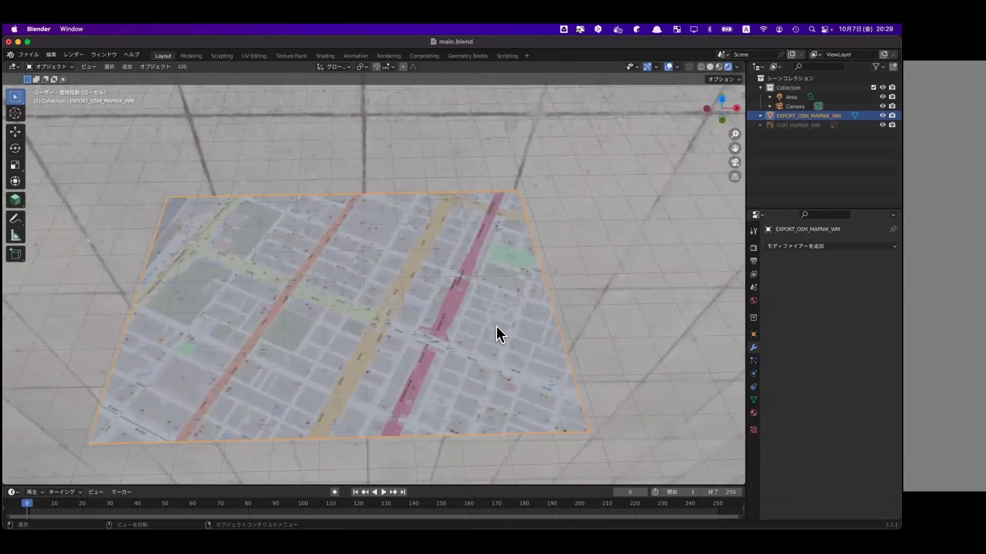
{"action": "mouse_move", "coordinate": [340, 348]}
{"action": "middle_mouse_down"}
{"action": "mouse_move", "coordinate": [332, 312]}
{"action": "mouse_move", "coordinate": [325, 315]}
{"action": "mouse_move", "coordinate": [336, 288]}
{"action": "middle_mouse_up"}
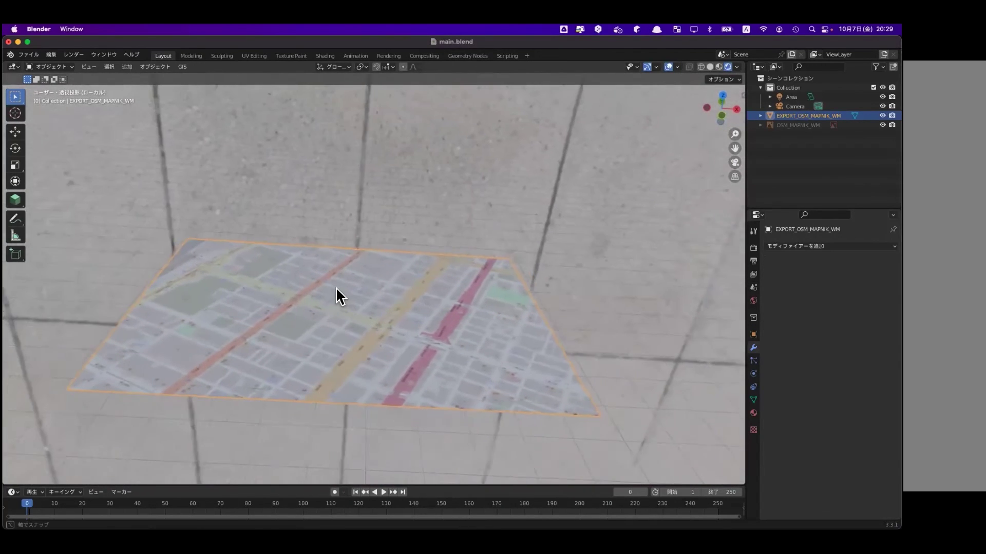
{"action": "left_click", "coordinate": [182, 66]}
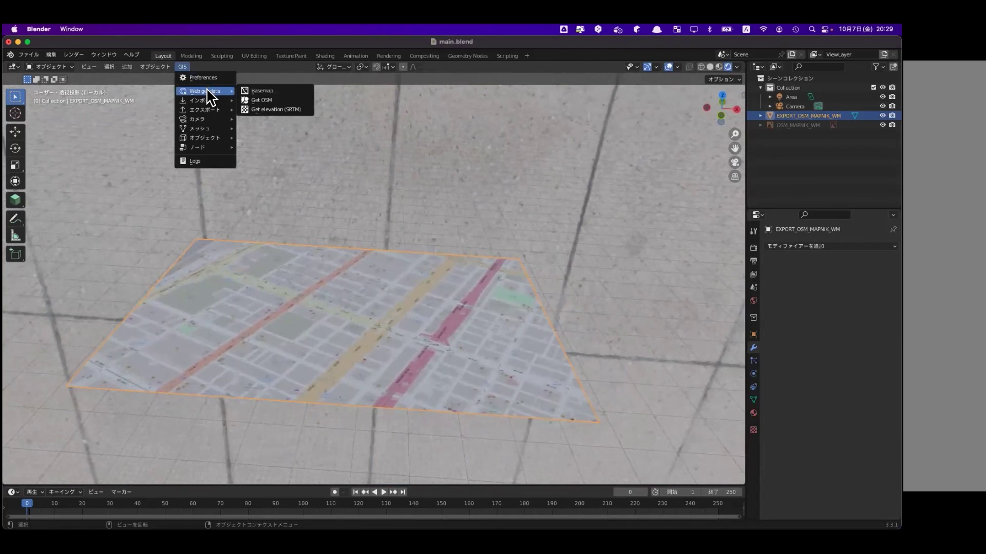
{"action": "mouse_move", "coordinate": [204, 90]}
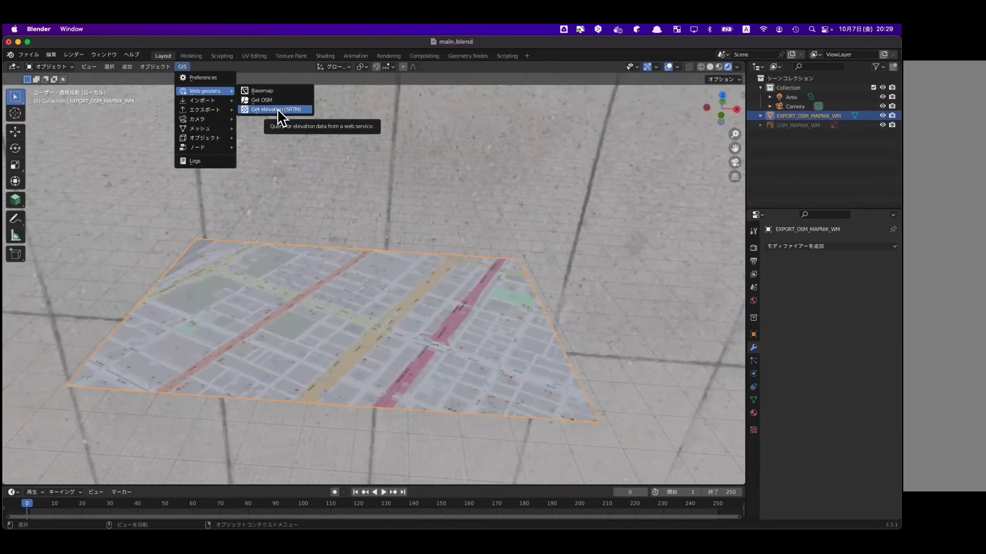
{"action": "left_click", "coordinate": [182, 67]}
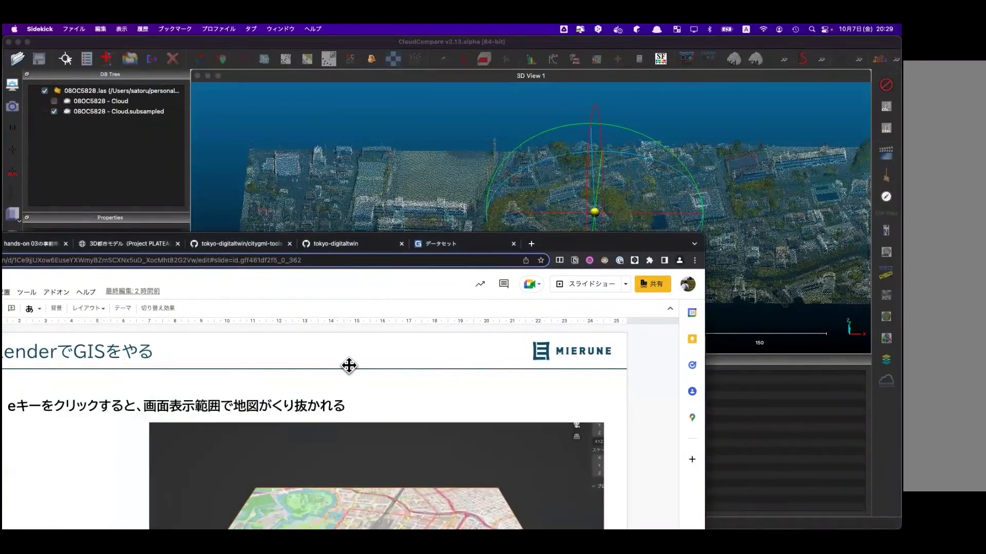
- Browse forward through the deck's Blender slides, returning to slide 119 with the elevated map
{"action": "key", "text": "Down"}
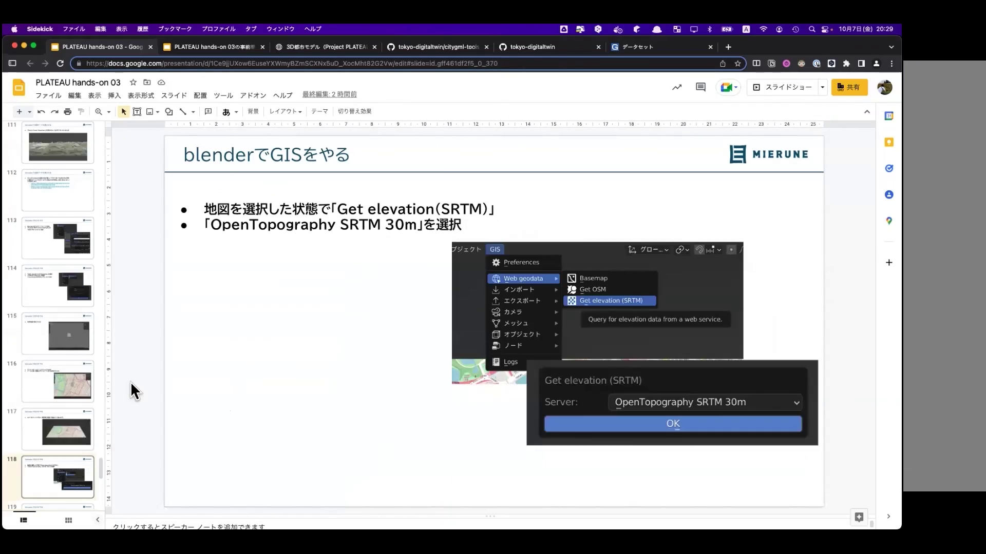
{"action": "key", "text": "Down"}
{"action": "key", "text": "Down"}
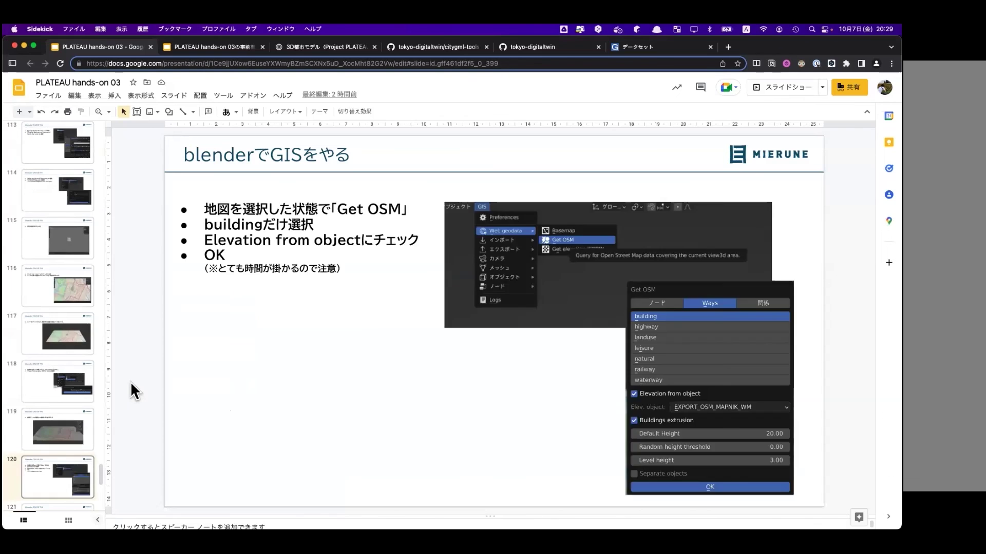
{"action": "key", "text": "Down"}
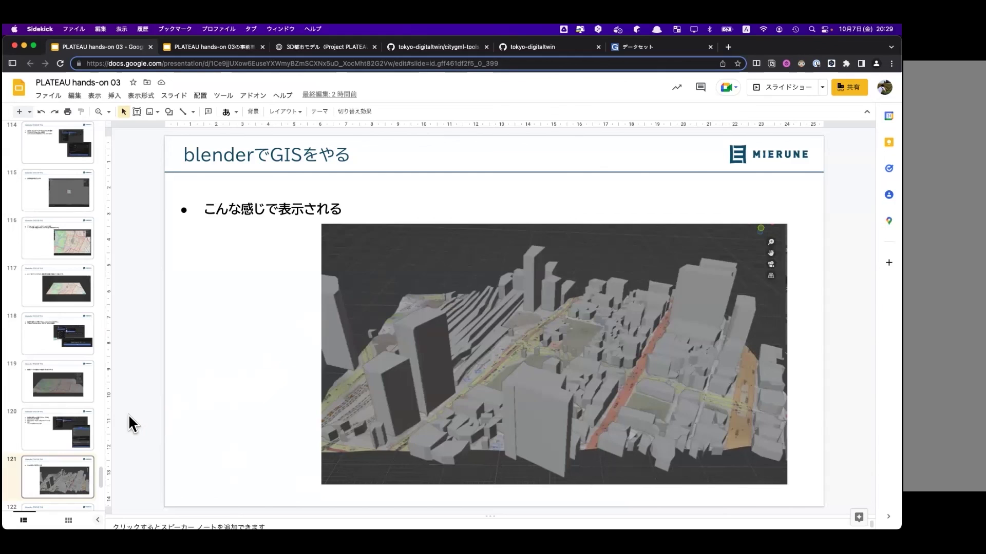
{"action": "left_click", "coordinate": [55, 475]}
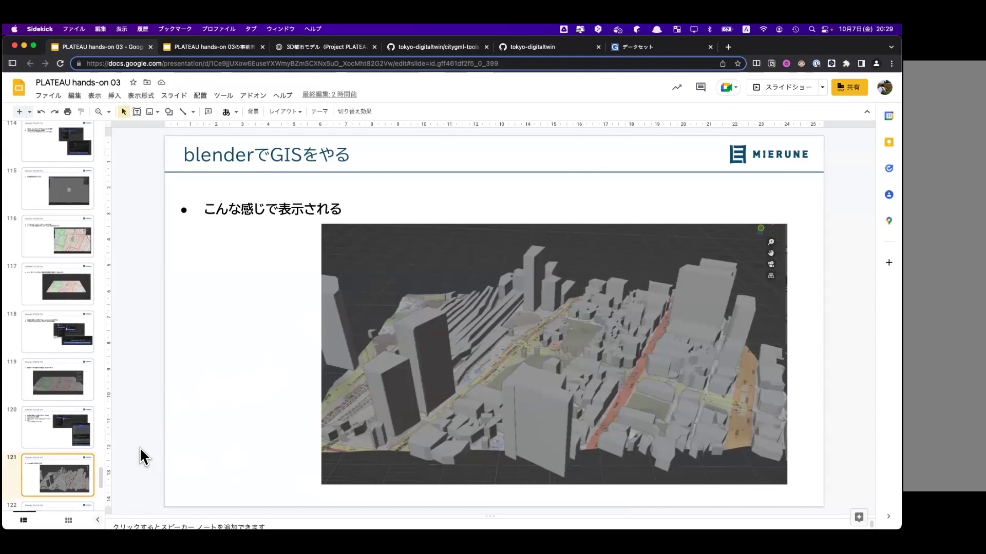
{"action": "left_click", "coordinate": [74, 374]}
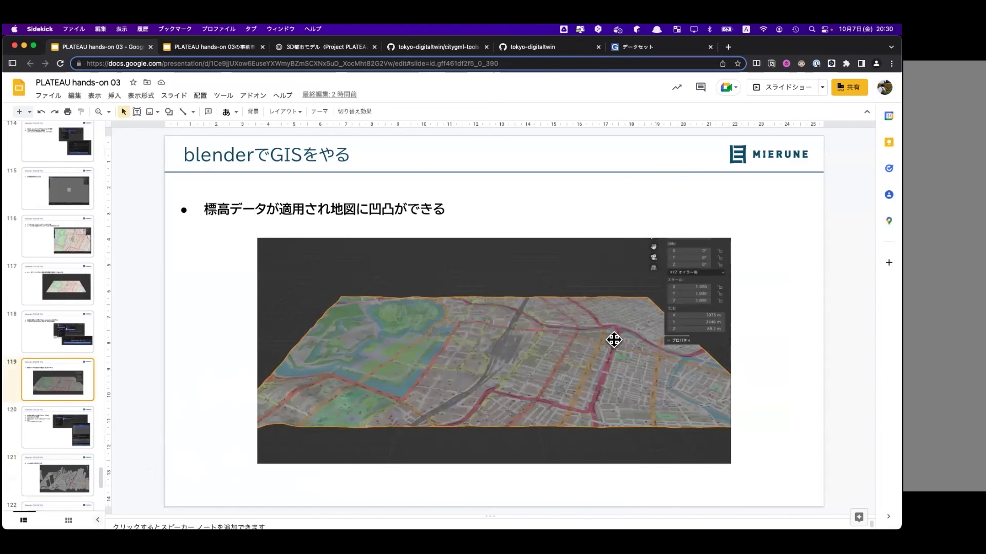
- Go to slide 125 with the boundary-map screenshot and start the slideshow full screen
{"action": "key", "text": "Down"}
{"action": "key", "text": "Down"}
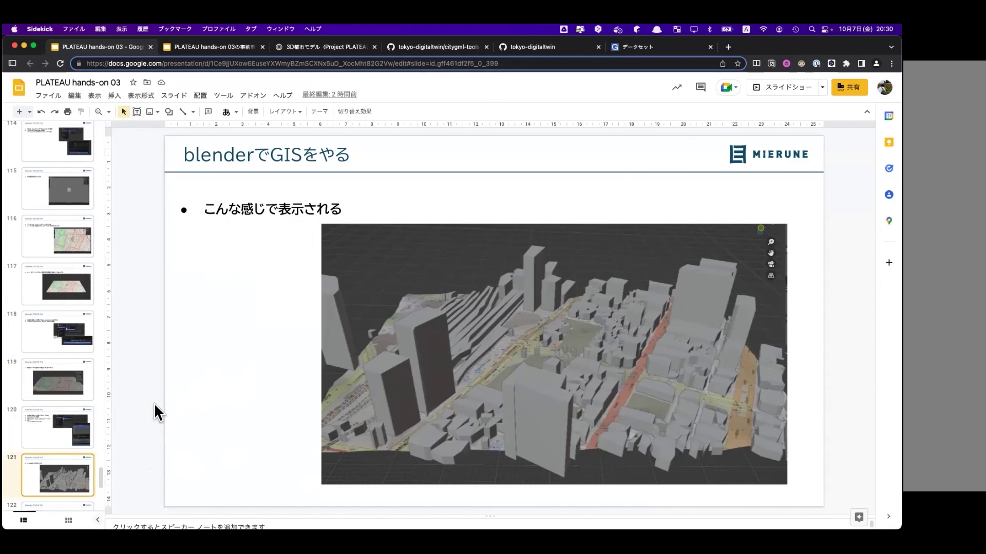
{"action": "key", "text": "Down"}
{"action": "key", "text": "Down"}
{"action": "key", "text": "Down"}
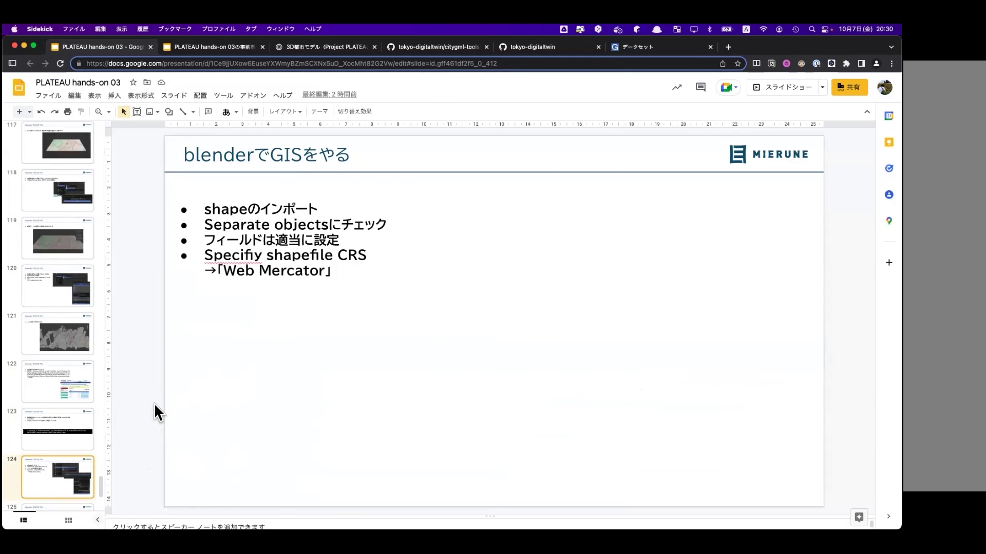
{"action": "key", "text": "Down"}
{"action": "key", "text": "Up"}
{"action": "key", "text": "Down"}
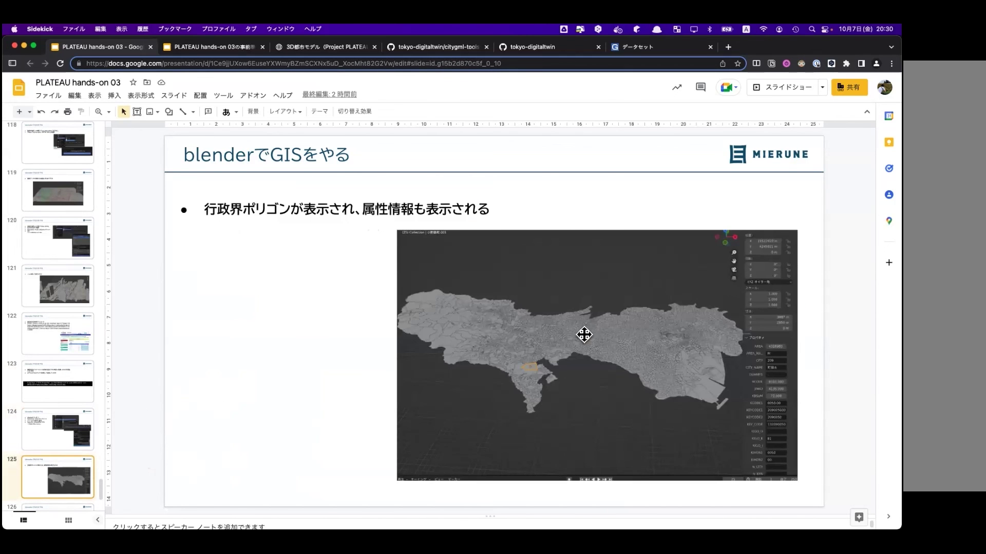
{"action": "left_click", "coordinate": [614, 324]}
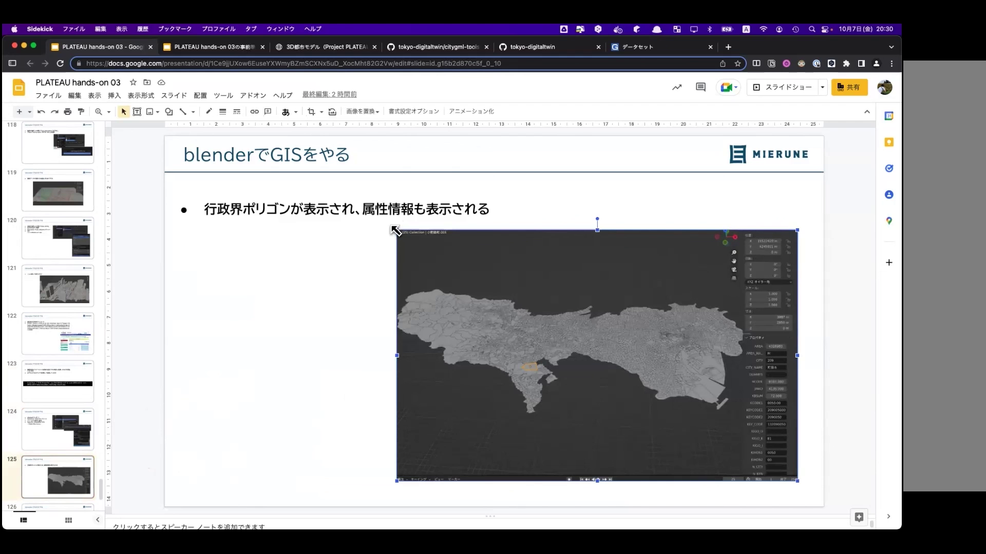
{"action": "left_click", "coordinate": [786, 91]}
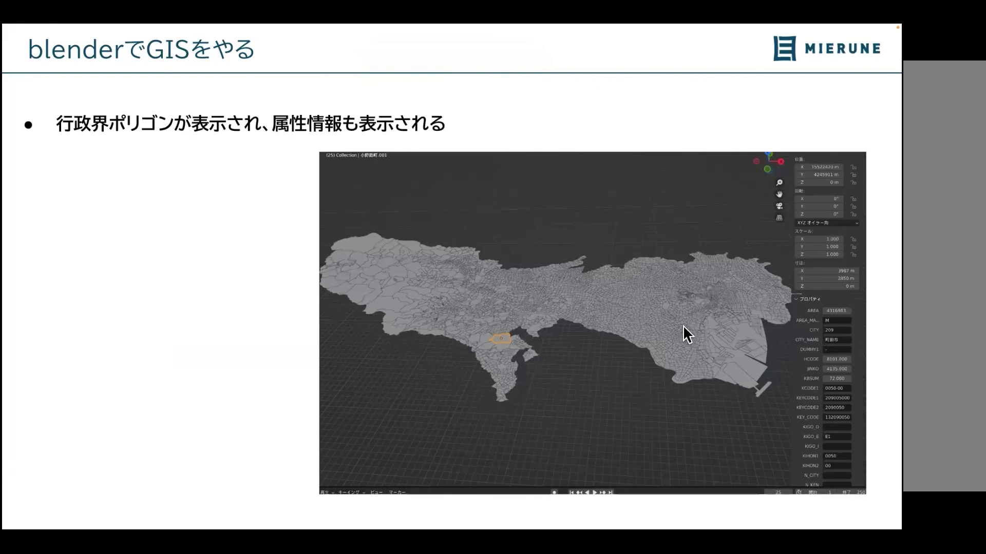
- Advance the slideshow past the docker commands and PLATEAU import slides to 'ありがとうございました'
{"action": "key", "text": "Right"}
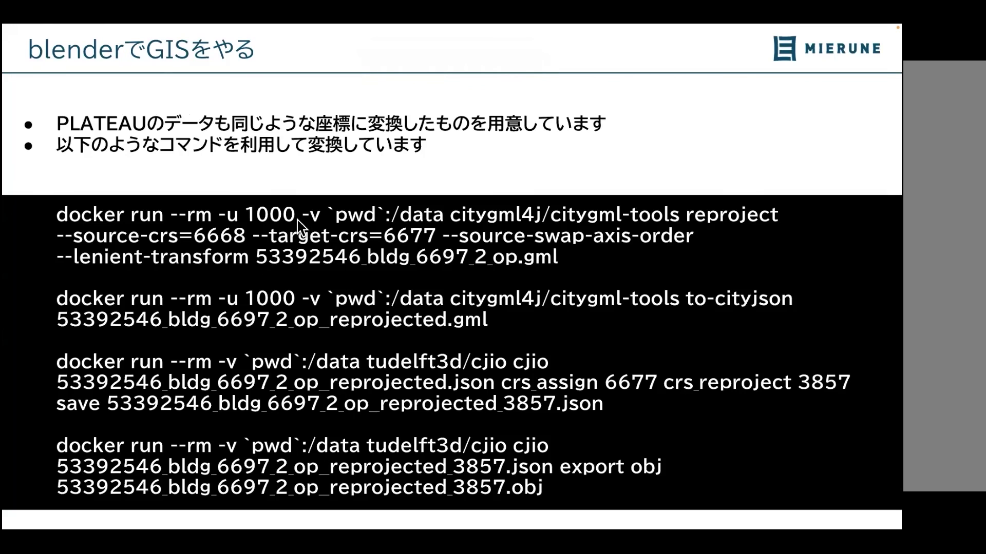
{"action": "key", "text": "Left"}
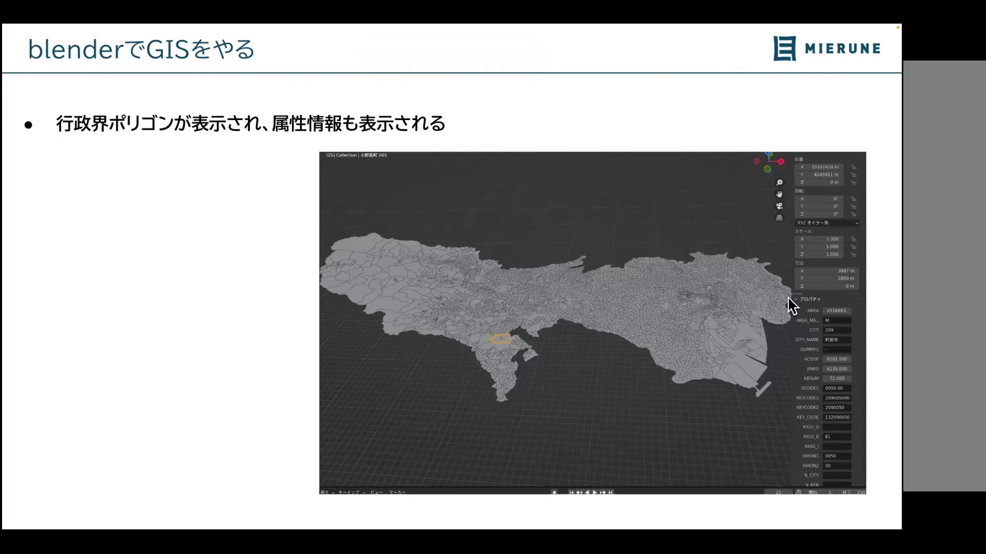
{"action": "key", "text": "Right"}
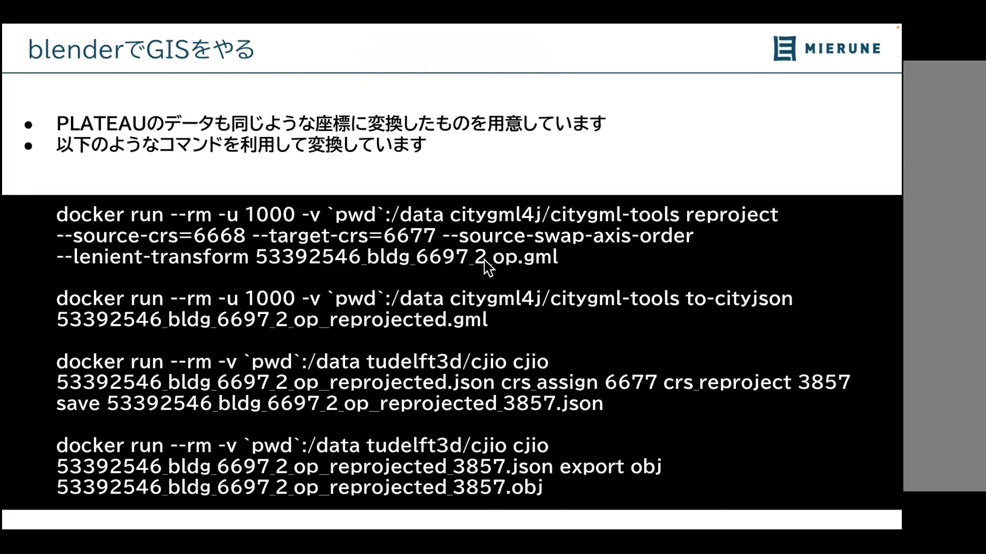
{"action": "key", "text": "Left"}
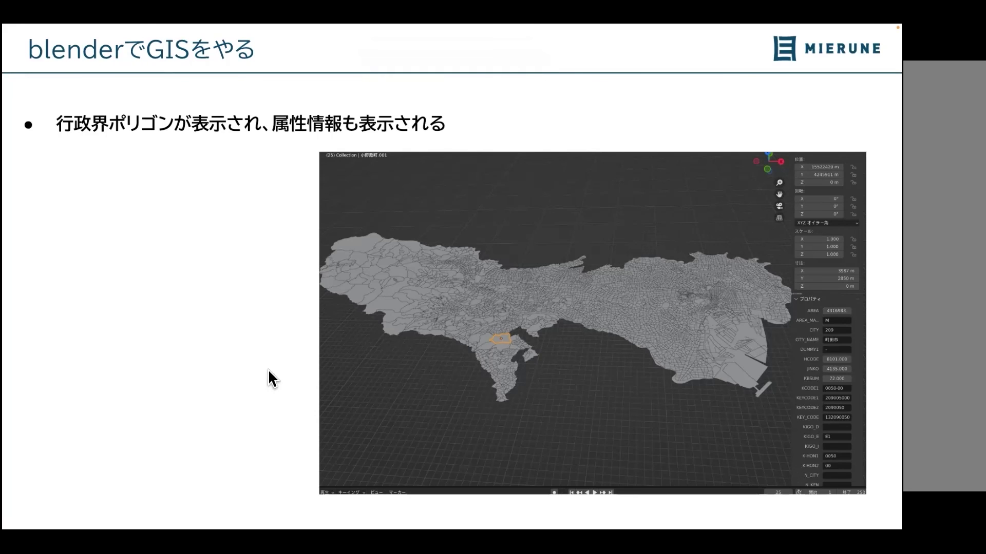
{"action": "key", "text": "Right"}
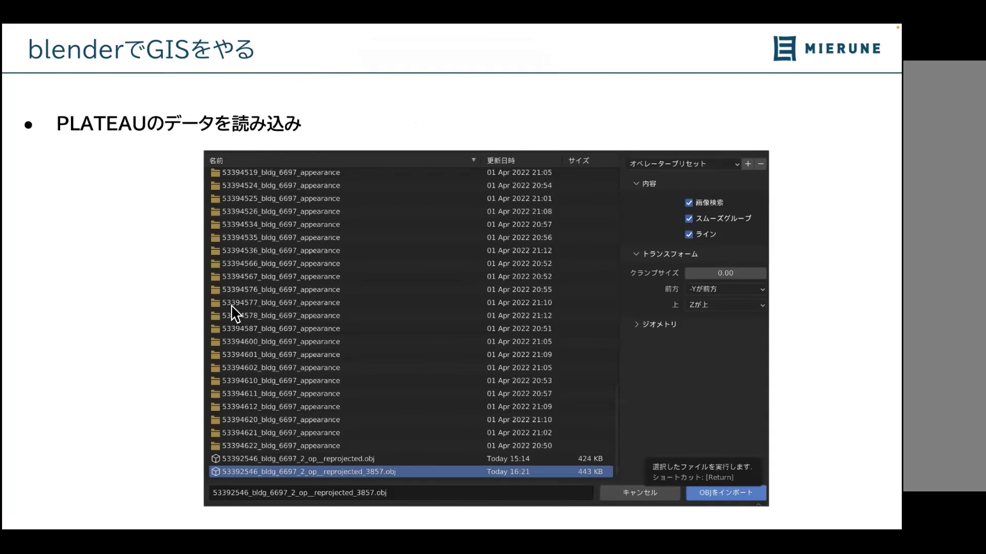
{"action": "key", "text": "Right"}
{"action": "key", "text": "Right"}
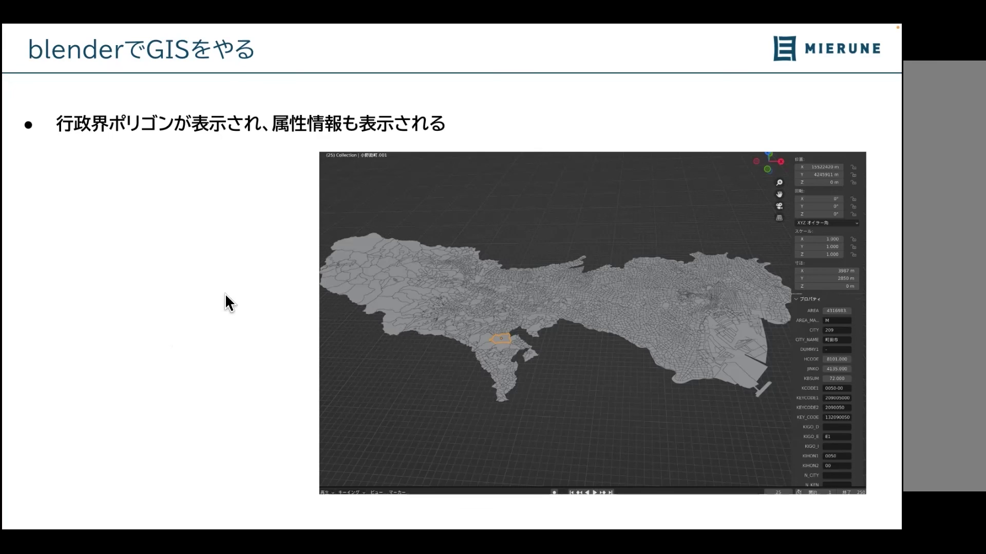
{"action": "key", "text": "Right"}
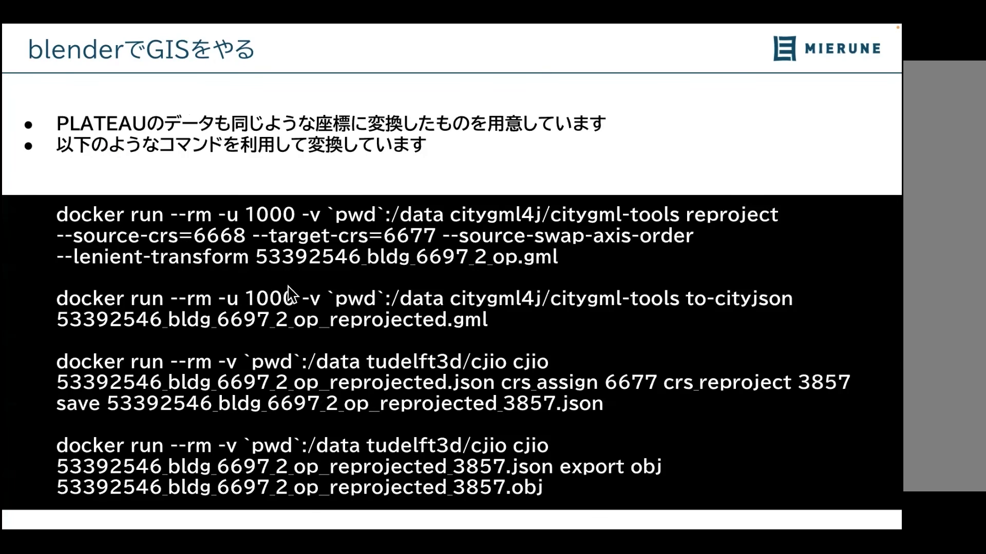
{"action": "key", "text": "Right"}
{"action": "key", "text": "Right"}
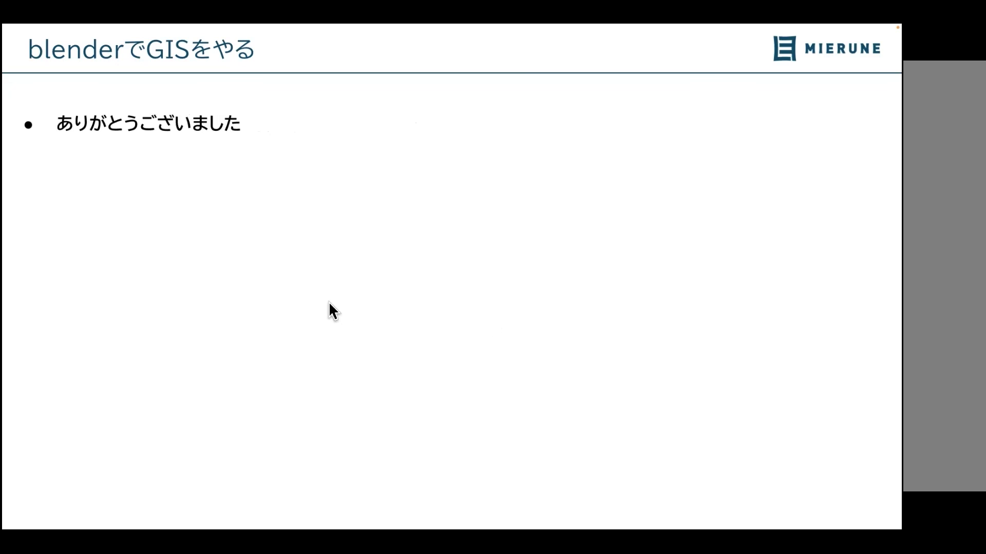
- Exit the slideshow and move from the PLATEAU AWARD 2022 slide to the QR-code thank-you slide
{"action": "key", "text": "Escape"}
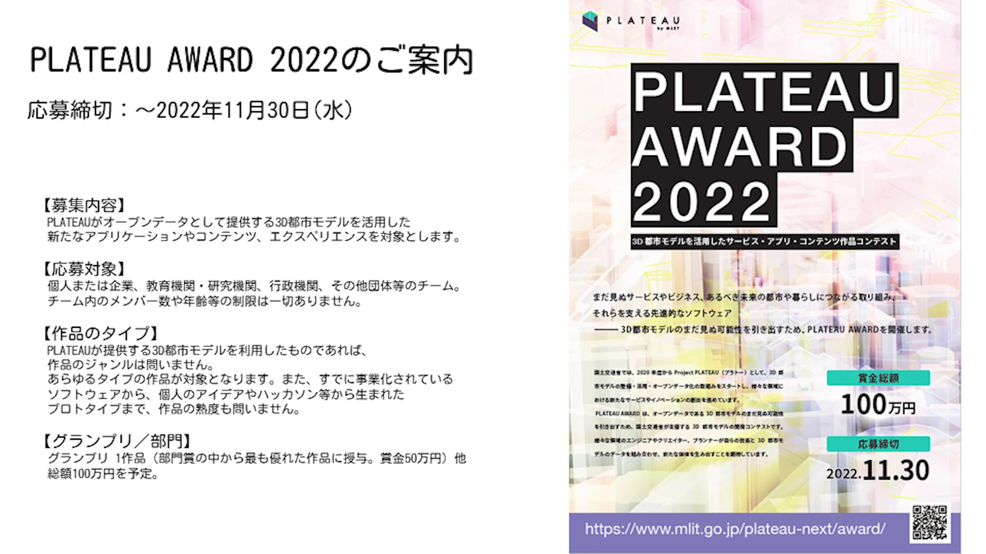
{"action": "key", "text": "Right"}
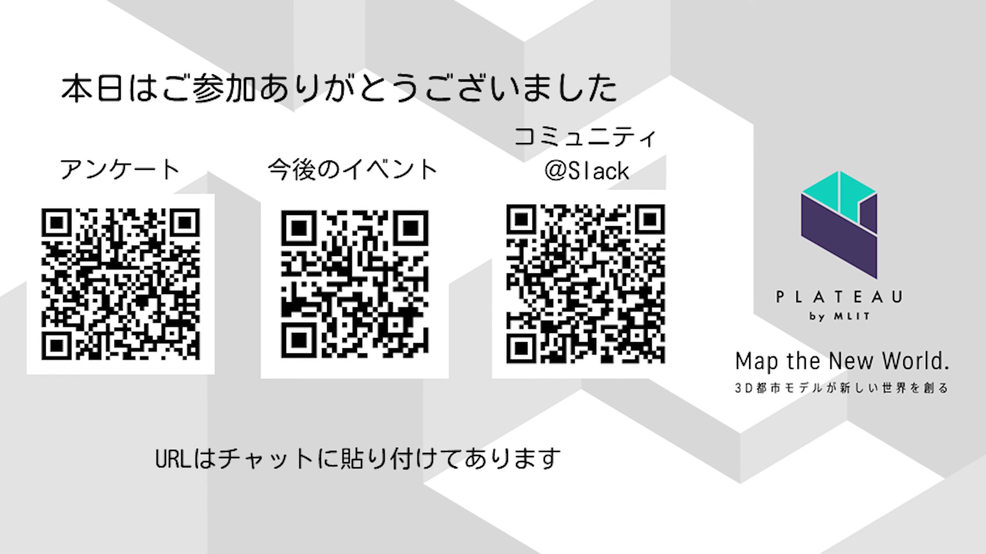